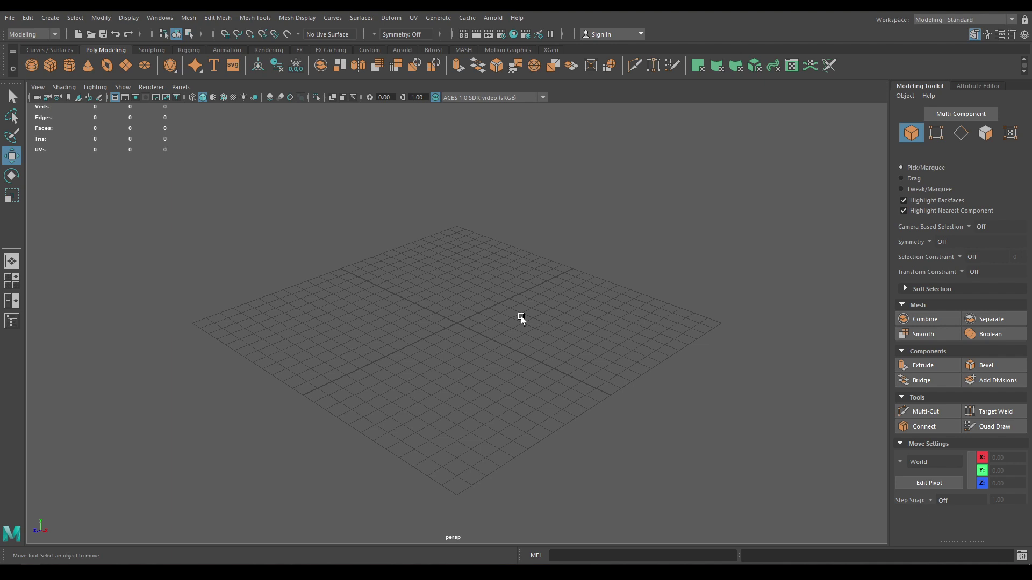
pyautogui.click(9, 18)
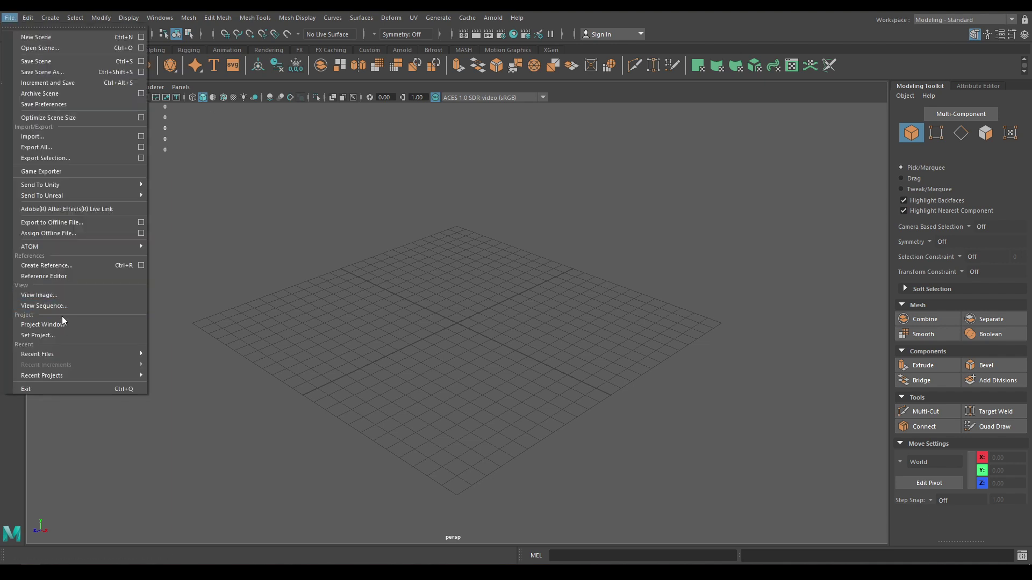
pyautogui.click(113, 324)
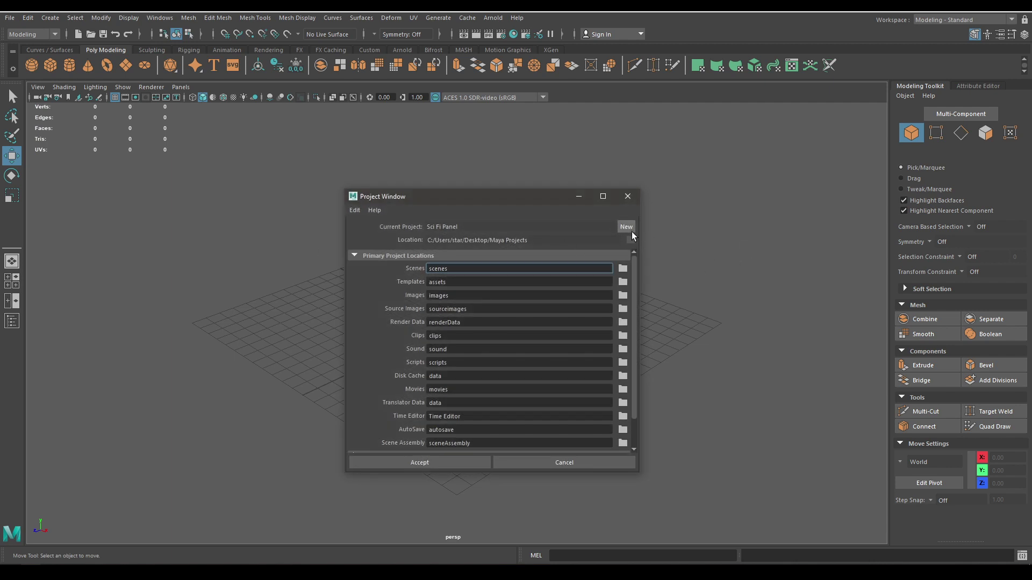
pyautogui.click(628, 228)
pyautogui.doubleClick(463, 227)
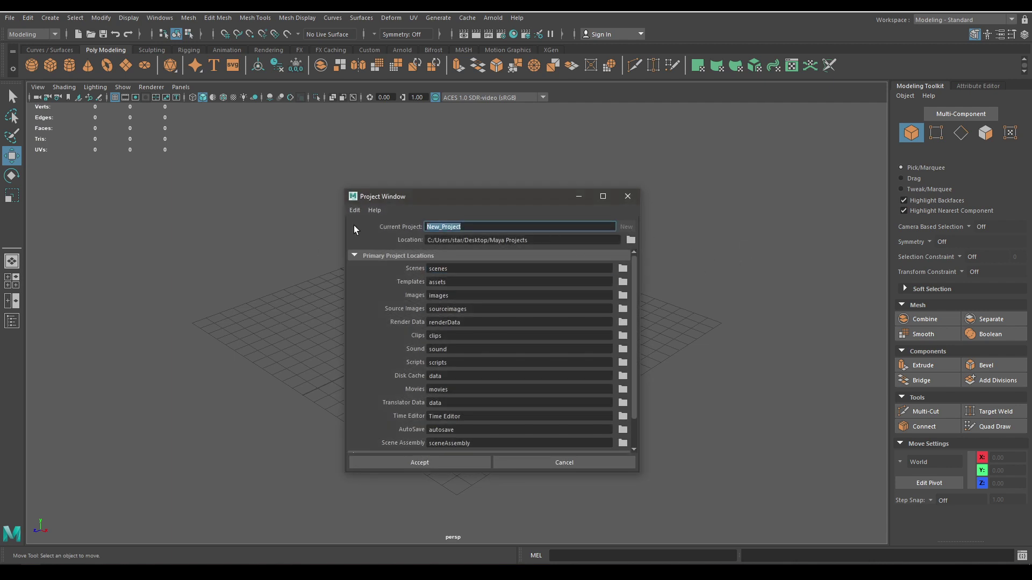
pyautogui.write('Sci ')
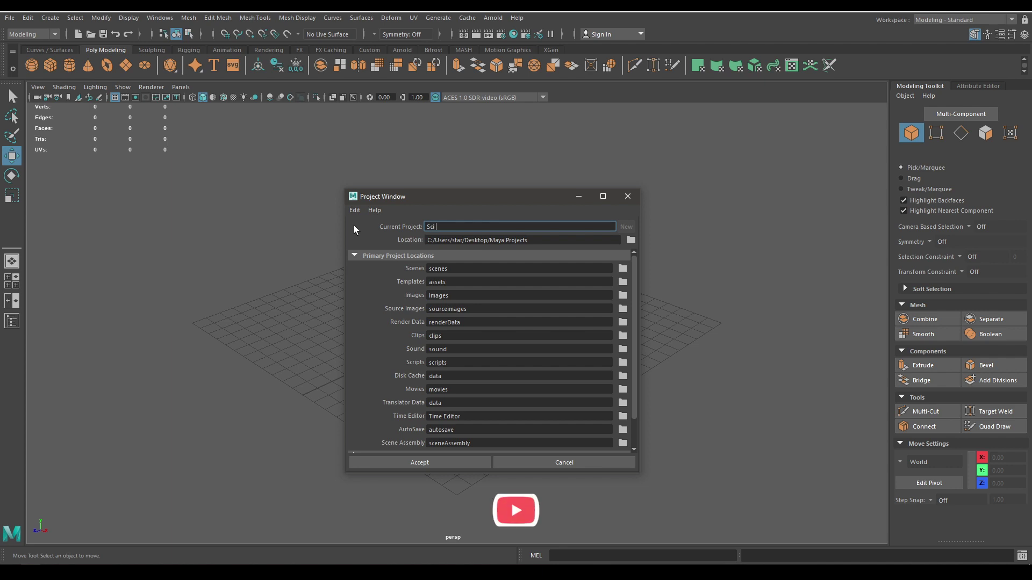
pyautogui.write('Fi Panel')
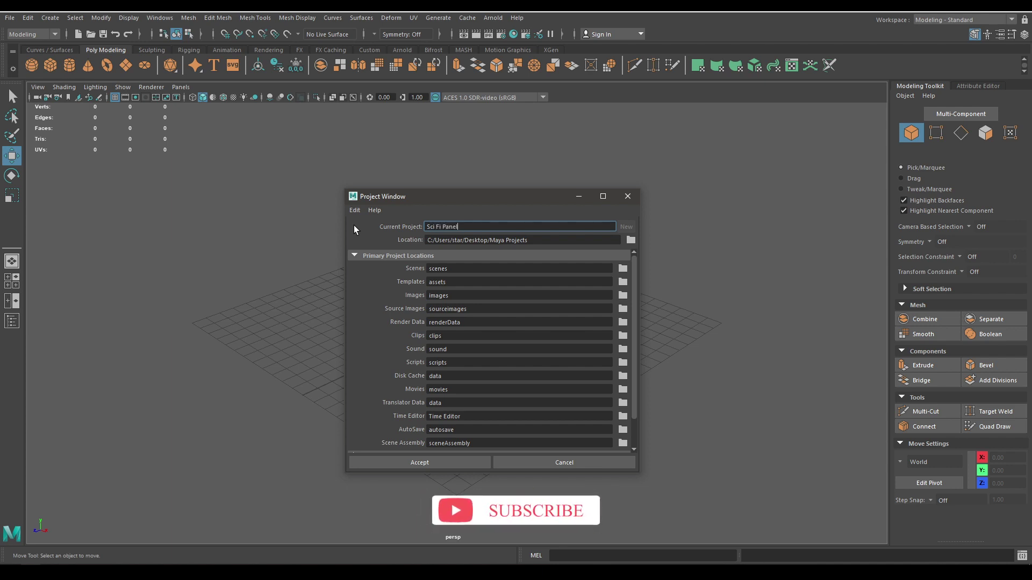
pyautogui.click(630, 239)
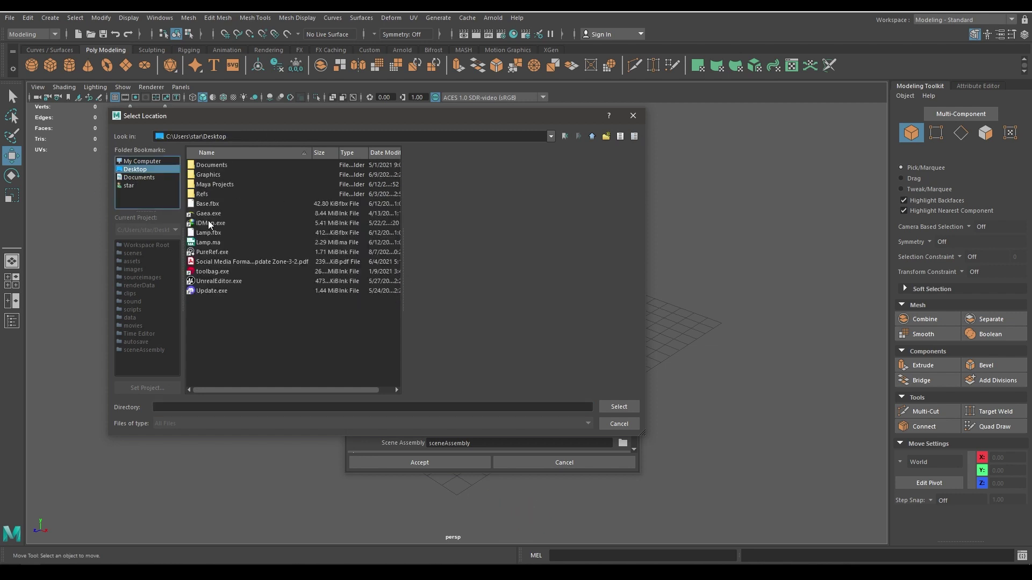
pyautogui.doubleClick(218, 185)
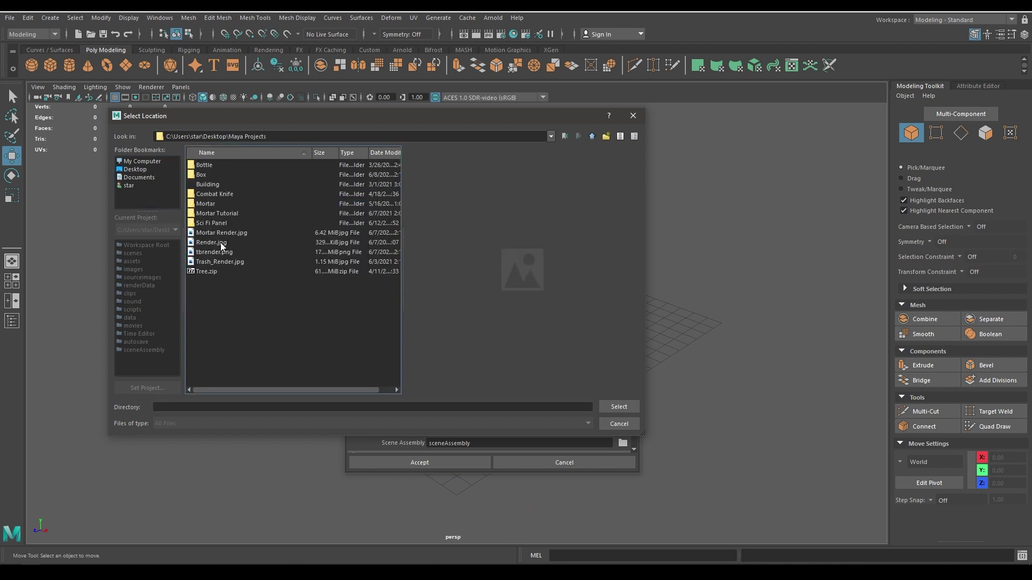
pyautogui.click(220, 223)
pyautogui.click(618, 407)
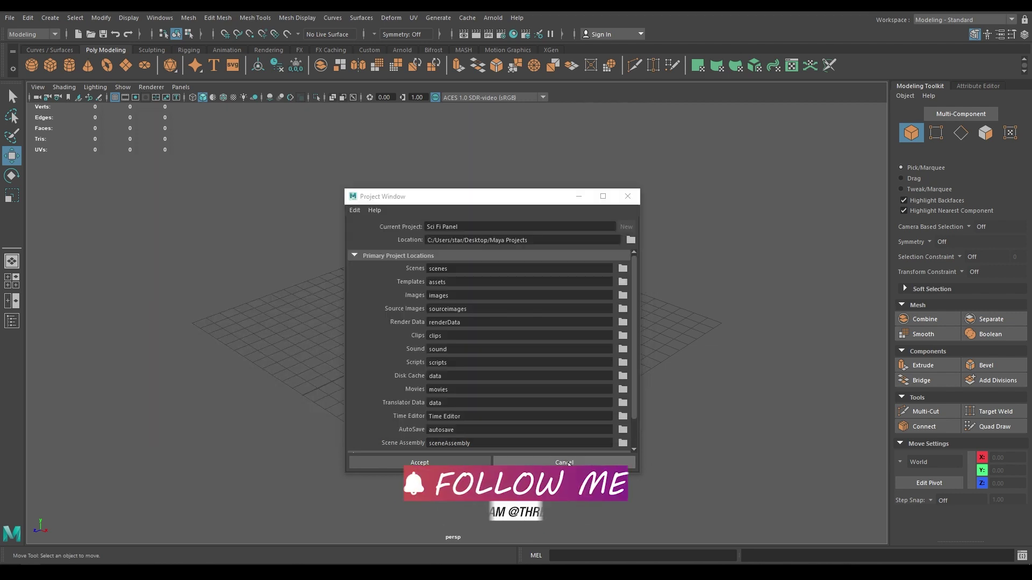
pyautogui.click(567, 462)
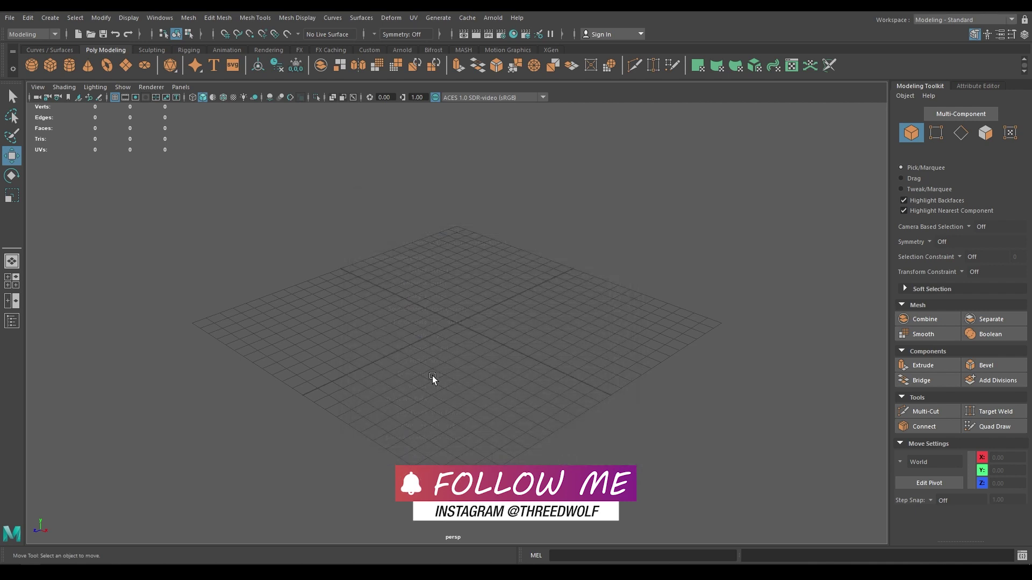
# - Import reference.jpg from the project's sourceimages folder as an image plane in the front view
pyautogui.scroll(-4, 386, 304)
pyautogui.scroll(2, 423, 350)
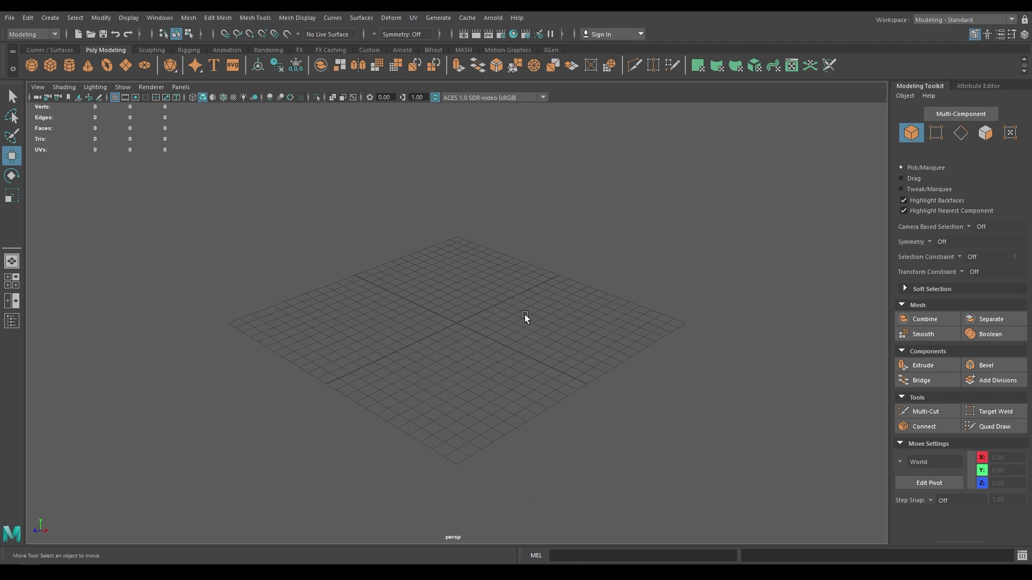
pyautogui.press('space')
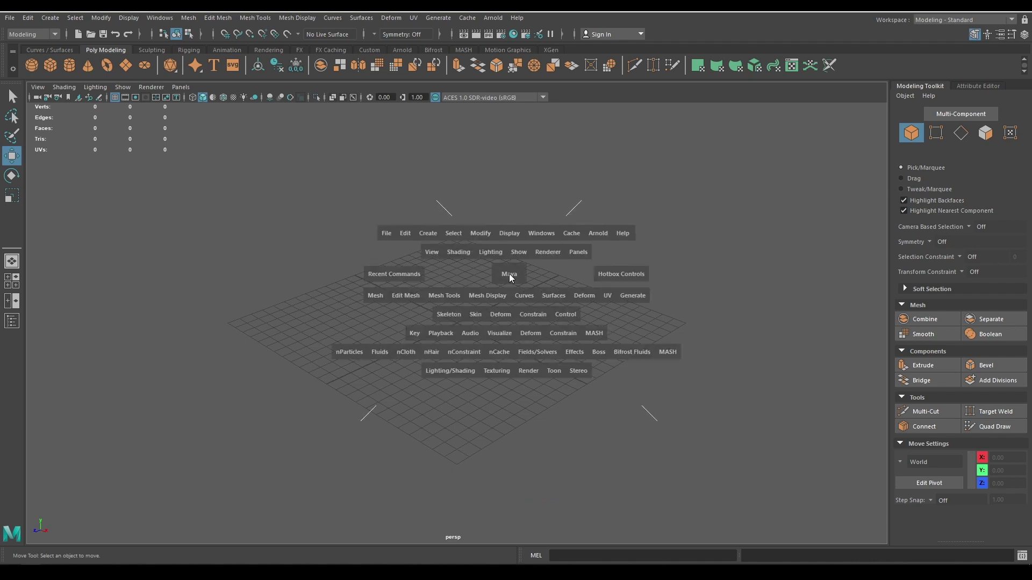
pyautogui.moveTo(509, 277); pyautogui.dragTo(502, 299)
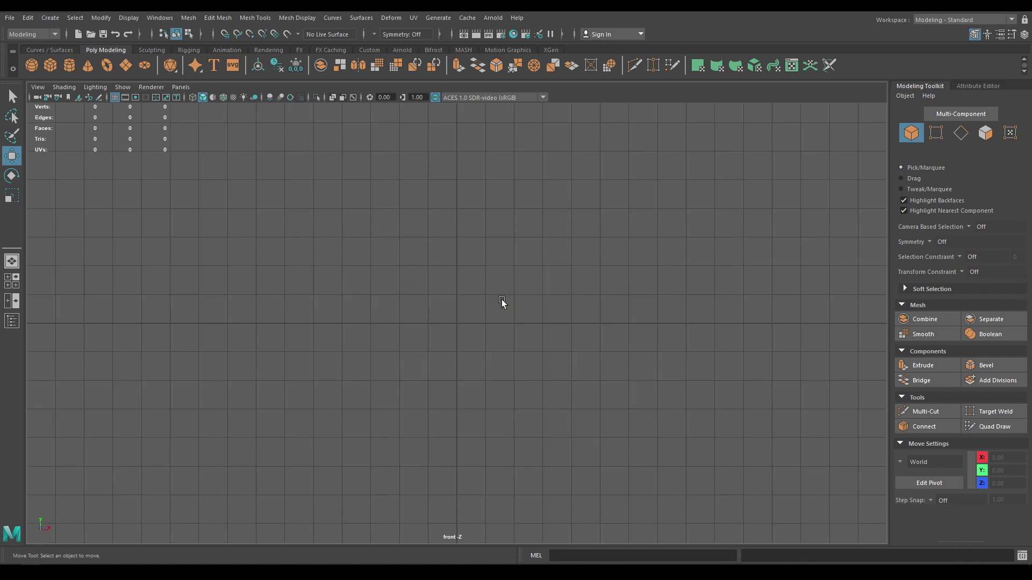
pyautogui.click(33, 88)
pyautogui.moveTo(86, 326)
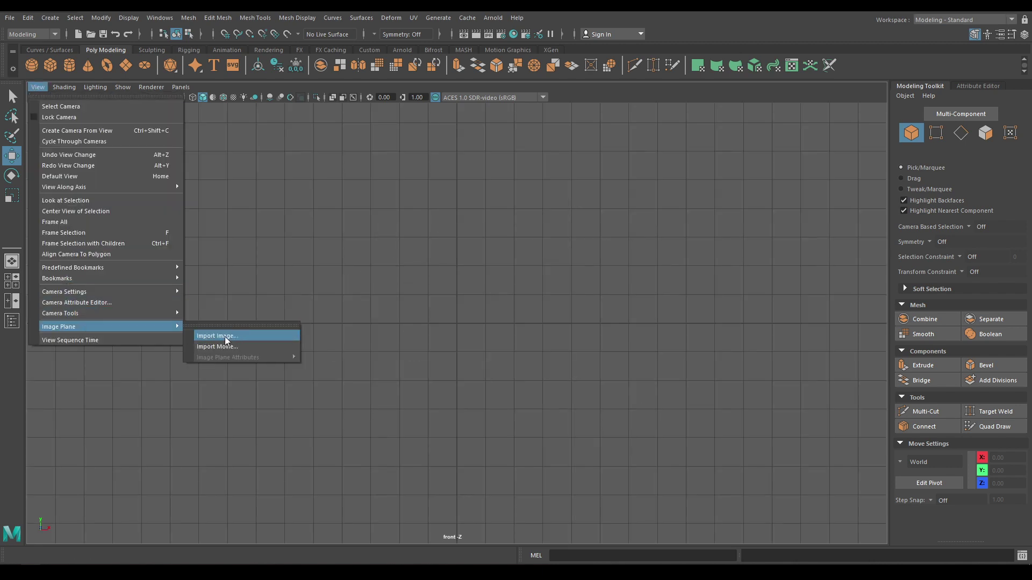
pyautogui.click(225, 335)
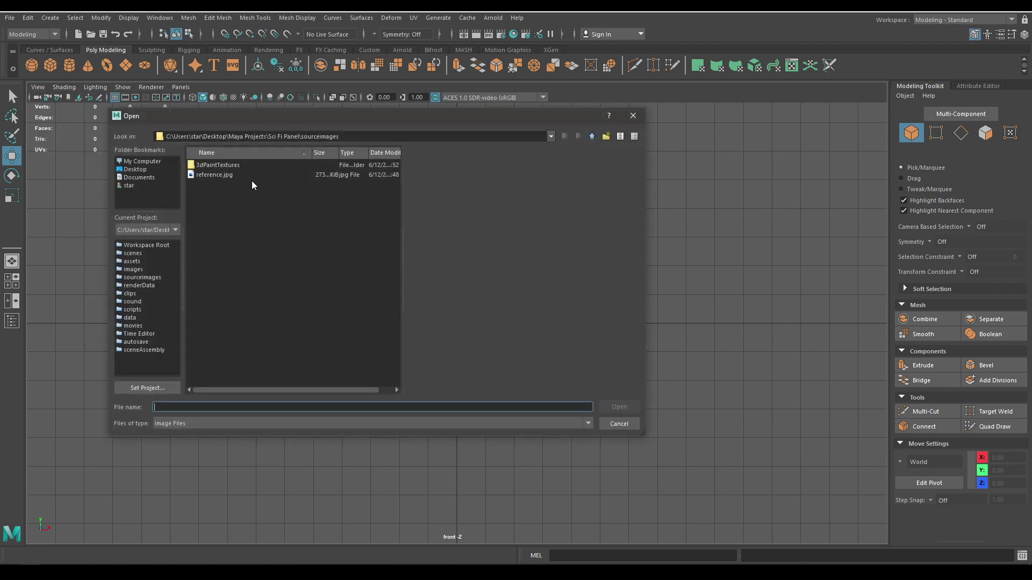
pyautogui.click(215, 174)
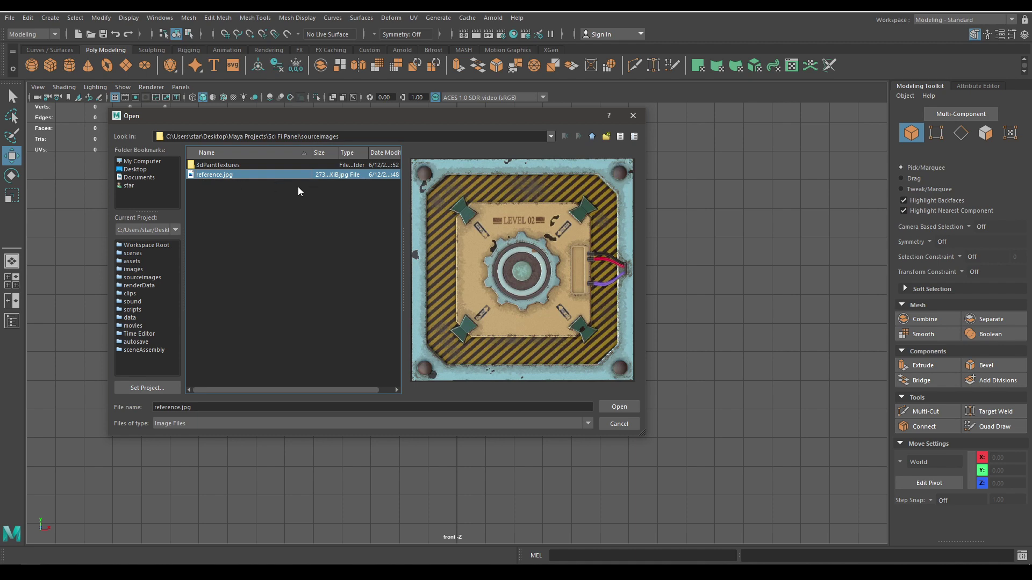
pyautogui.click(618, 407)
# - In the perspective view, move the reference image plane back along the Z axis to about -4.5
pyautogui.press('space')
pyautogui.moveTo(446, 274); pyautogui.dragTo(446, 243)
pyautogui.keyDown('alt'); pyautogui.moveTo(430, 336); pyautogui.dragTo(536, 362); pyautogui.keyUp('alt')
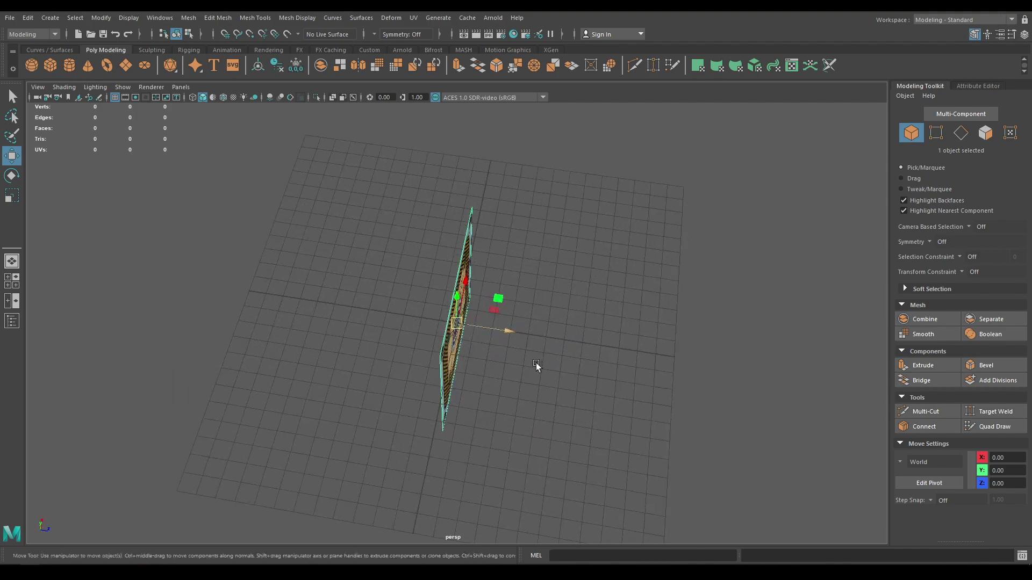
pyautogui.moveTo(506, 330); pyautogui.dragTo(612, 170)
pyautogui.click(578, 200)
pyautogui.keyDown('alt'); pyautogui.moveTo(578, 200); pyautogui.dragTo(516, 280); pyautogui.keyUp('alt')
pyautogui.keyDown('alt'); pyautogui.moveTo(516, 280); pyautogui.dragTo(768, 163, button='right'); pyautogui.keyUp('alt')
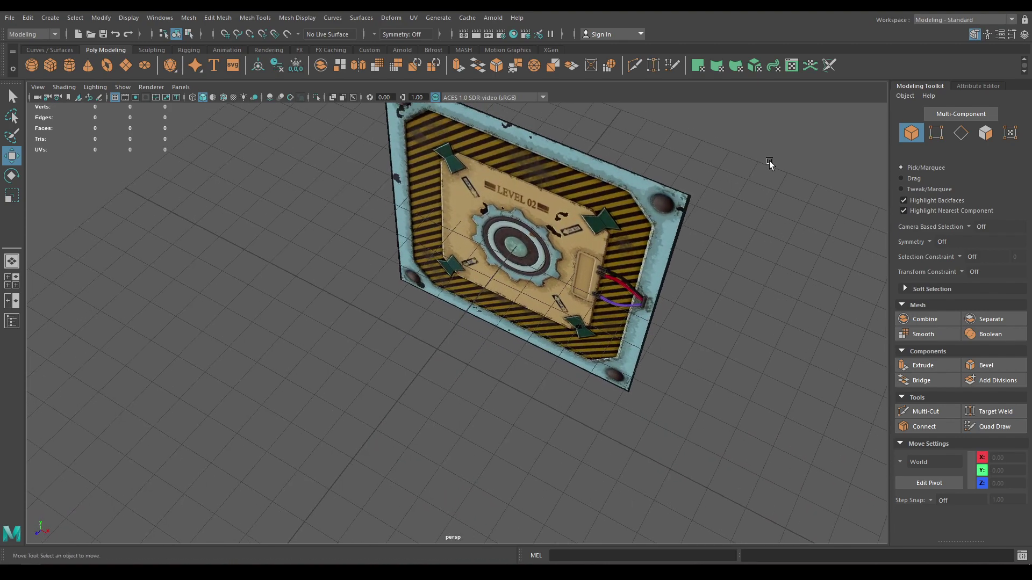
# - Select the reference image plane and create a new display layer containing it
pyautogui.click(591, 269)
pyautogui.keyDown('alt'); pyautogui.moveTo(495, 371); pyautogui.dragTo(611, 337); pyautogui.keyUp('alt')
pyautogui.keyDown('alt'); pyautogui.moveTo(493, 396); pyautogui.dragTo(494, 322); pyautogui.keyUp('alt')
pyautogui.click(1023, 33)
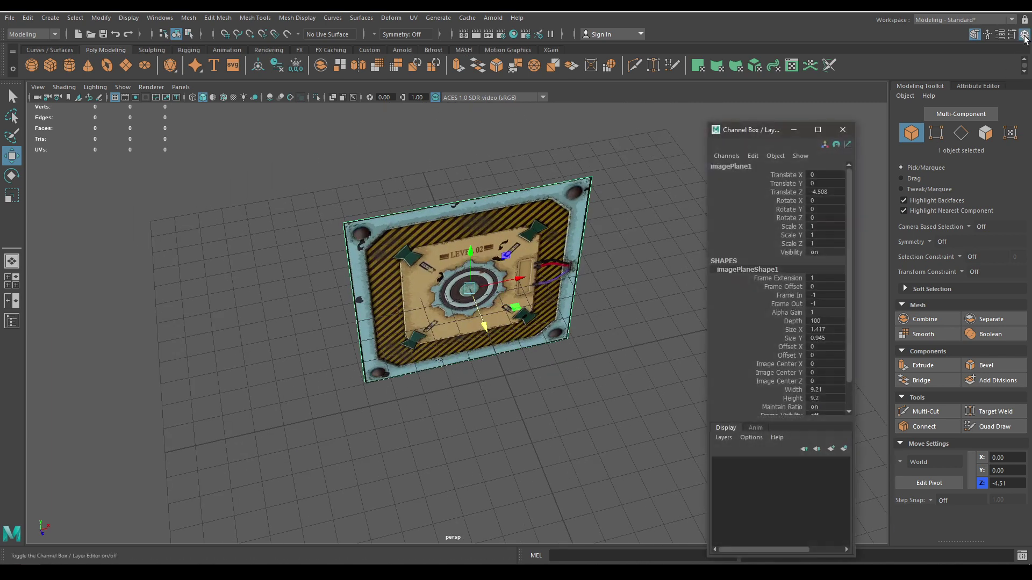
pyautogui.click(843, 449)
pyautogui.click(768, 463)
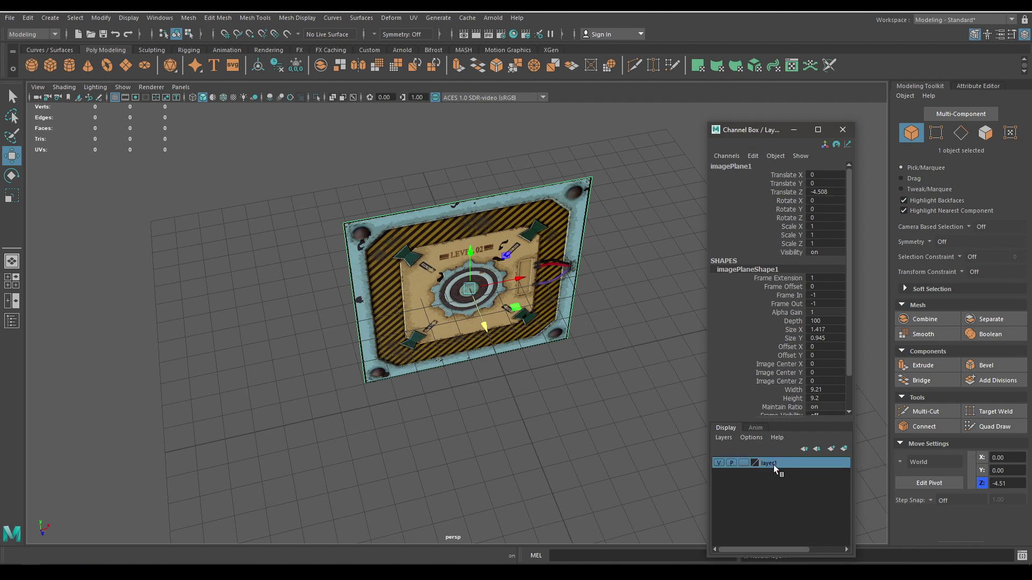
# - Rename the new display layer to reference and give it a bright green color
pyautogui.doubleClick(773, 464)
pyautogui.doubleClick(445, 214)
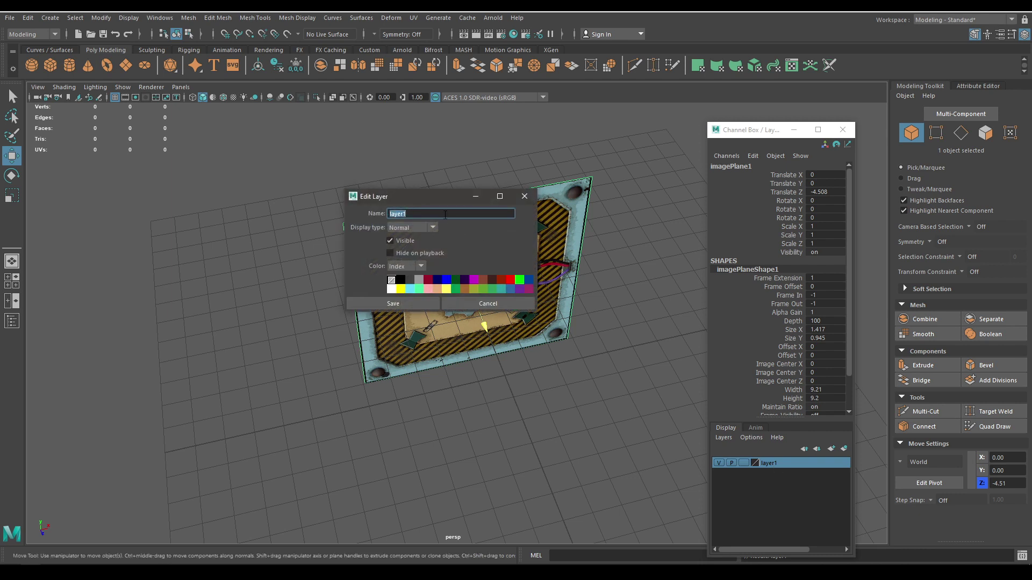
pyautogui.write('reference')
pyautogui.press('Return')
pyautogui.click(519, 280)
pyautogui.click(394, 304)
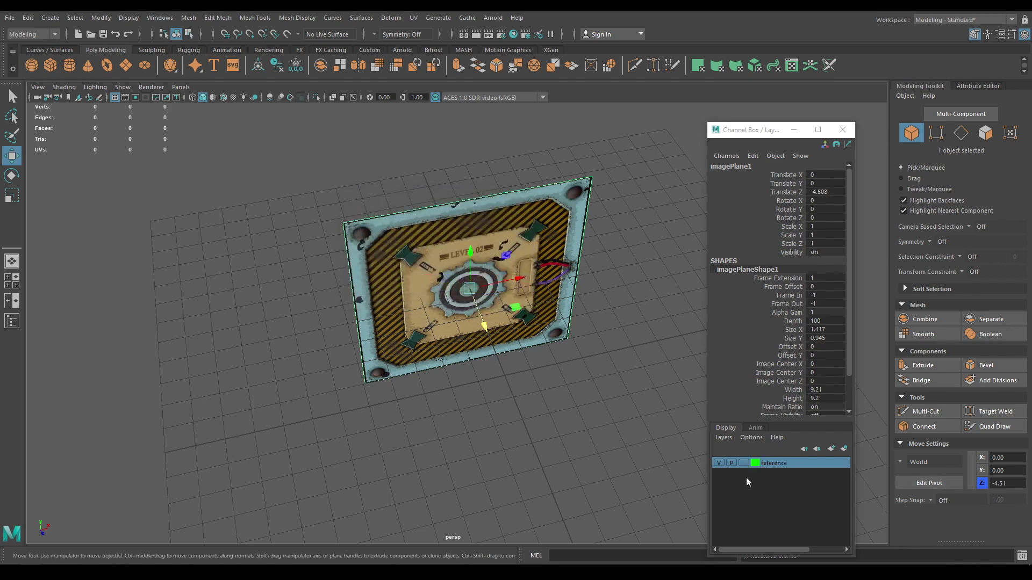
# - Switch the reference layer's display type past Template to Reference so the image plane cannot be selected
pyautogui.click(743, 463)
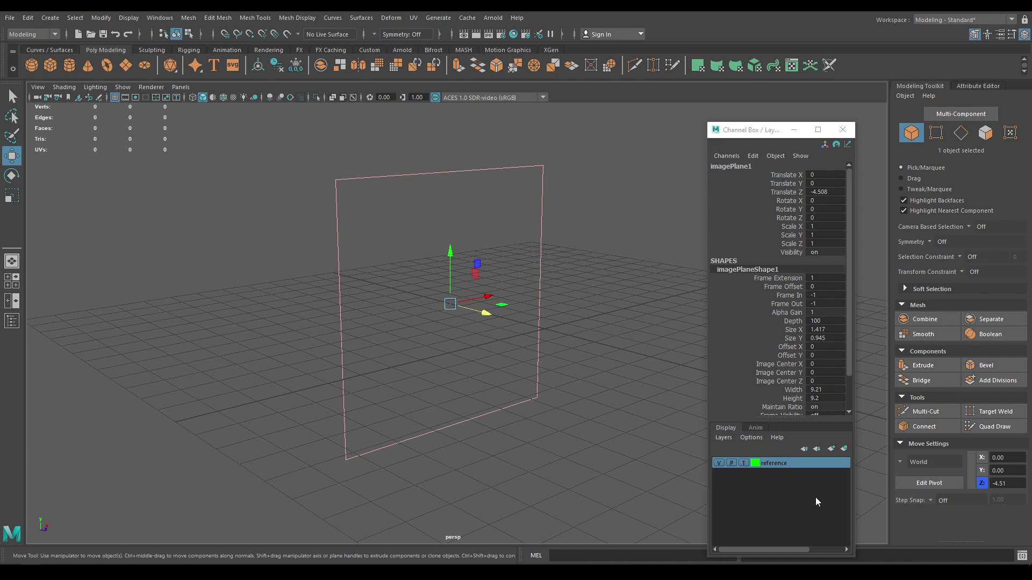
pyautogui.click(744, 463)
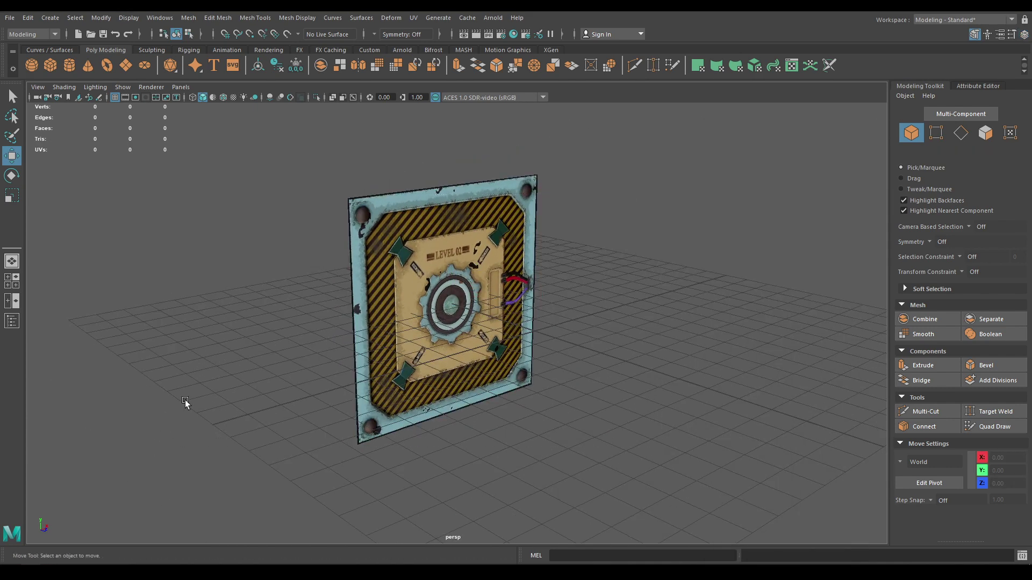
pyautogui.keyDown('alt'); pyautogui.moveTo(187, 403); pyautogui.dragTo(493, 380); pyautogui.keyUp('alt')
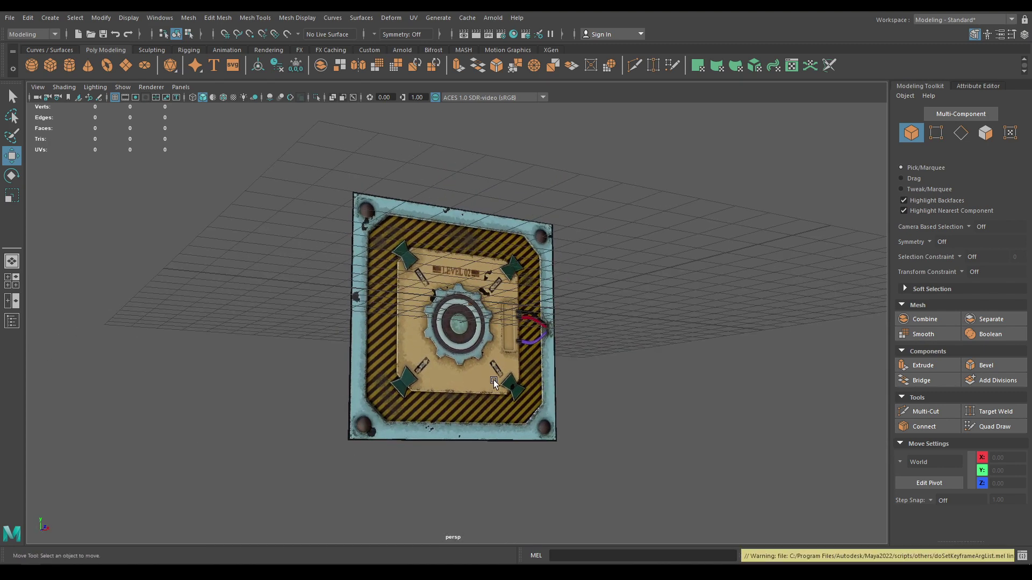
# - Create a polygon plane in the front view at the center of the reference image
pyautogui.press('space')
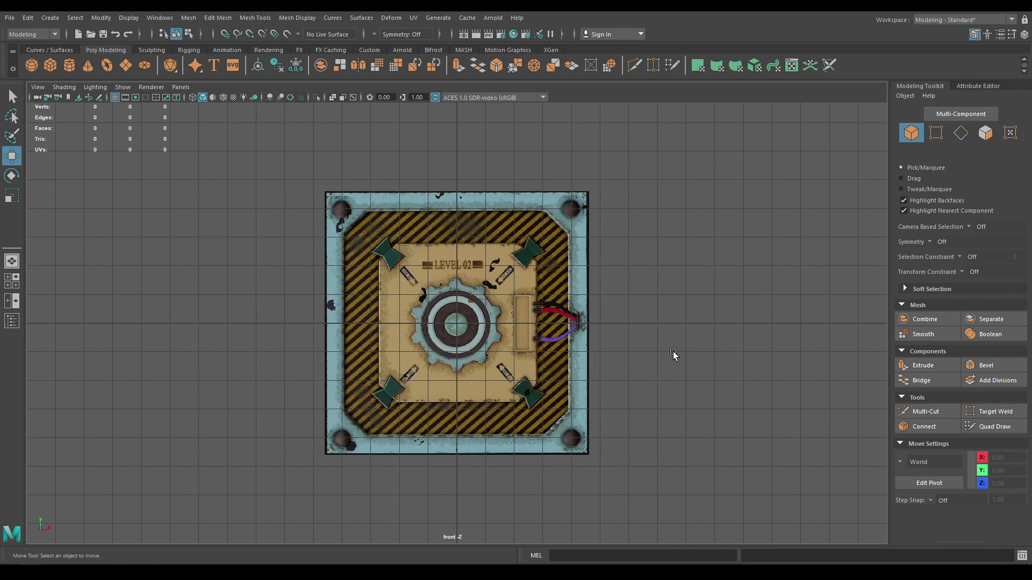
pyautogui.keyDown('alt'); pyautogui.moveTo(388, 304); pyautogui.dragTo(422, 364, button='right'); pyautogui.keyUp('alt')
pyautogui.keyDown('alt'); pyautogui.moveTo(422, 364); pyautogui.dragTo(429, 375, button='middle'); pyautogui.keyUp('alt')
pyautogui.keyDown('alt'); pyautogui.moveTo(428, 375); pyautogui.dragTo(424, 347, button='right'); pyautogui.keyUp('alt')
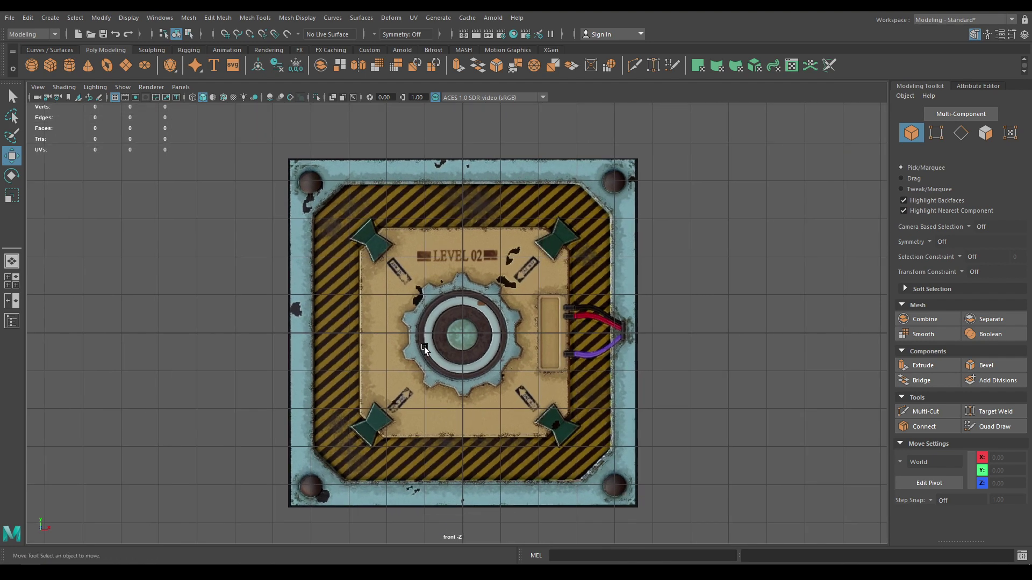
pyautogui.moveTo(409, 206); pyautogui.dragTo(352, 190, button='right')
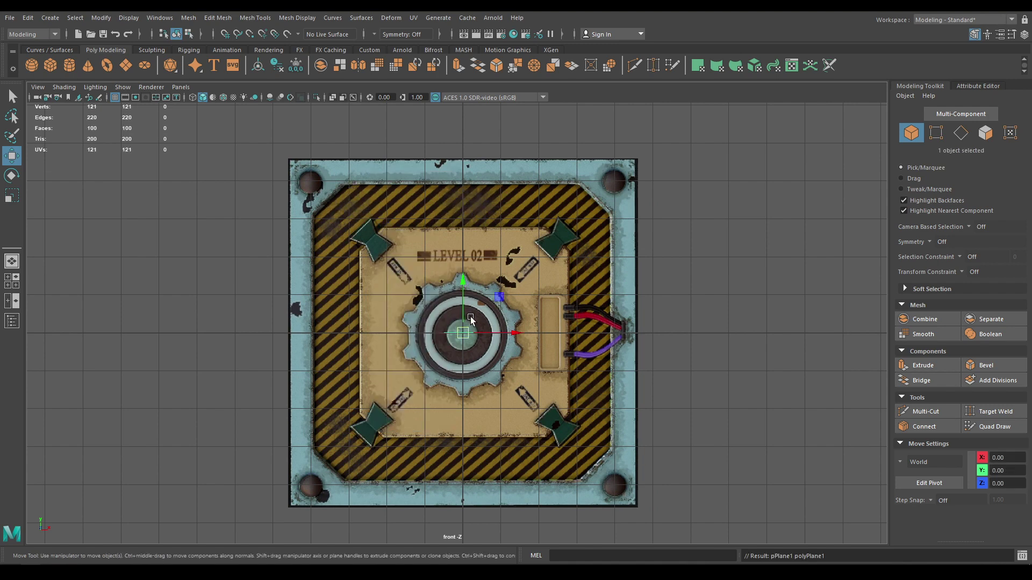
# - Rotate the polygon plane upright about the X axis, in 15-degree snaps, so it faces the front view
pyautogui.press('e')
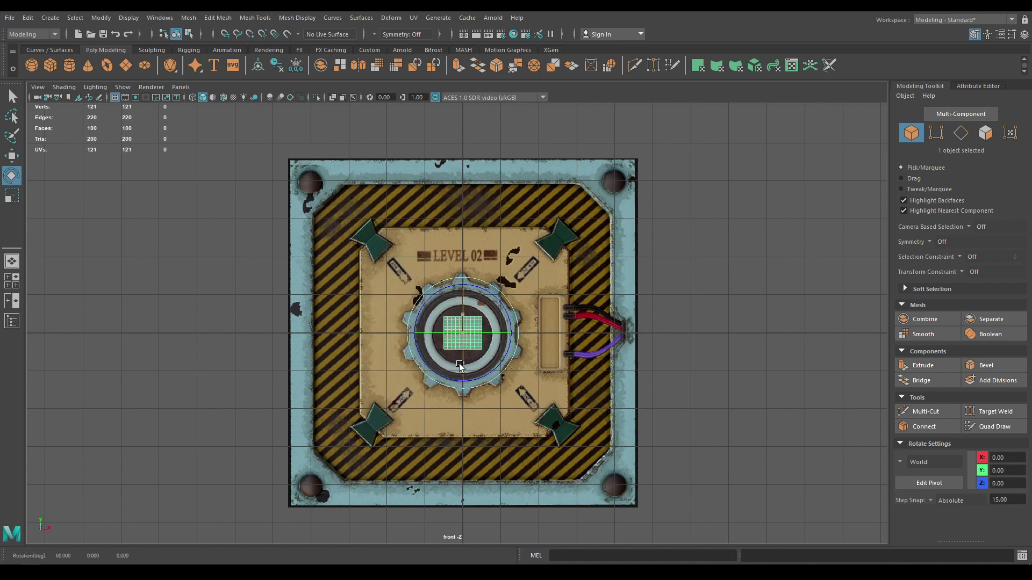
pyautogui.moveTo(459, 365); pyautogui.dragTo(475, 389)
pyautogui.press('space')
pyautogui.press('space')
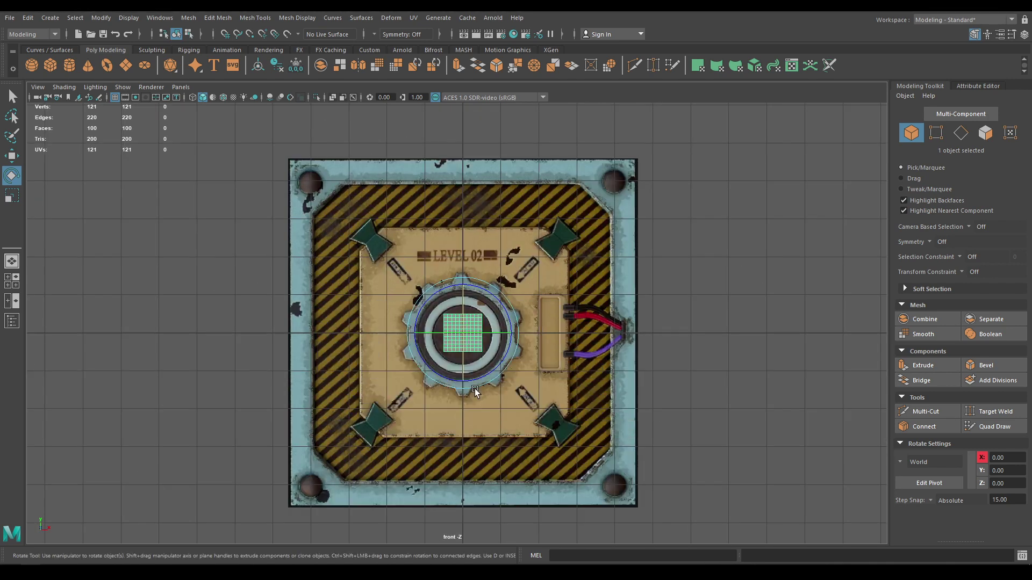
# - Set the polygon plane's width and height subdivisions to 1 each
pyautogui.press('w')
pyautogui.press('t')
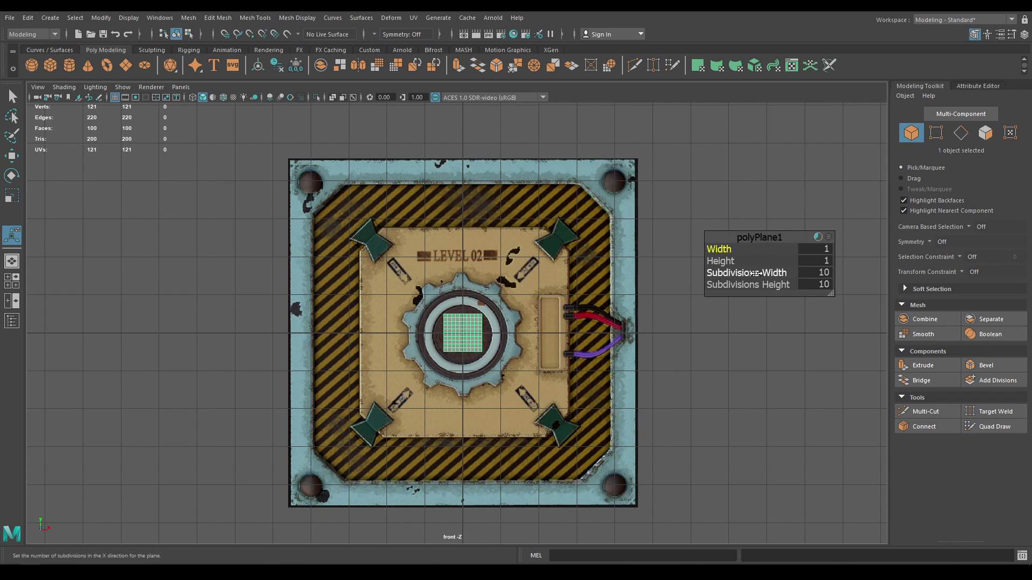
pyautogui.moveTo(754, 273); pyautogui.dragTo(682, 288)
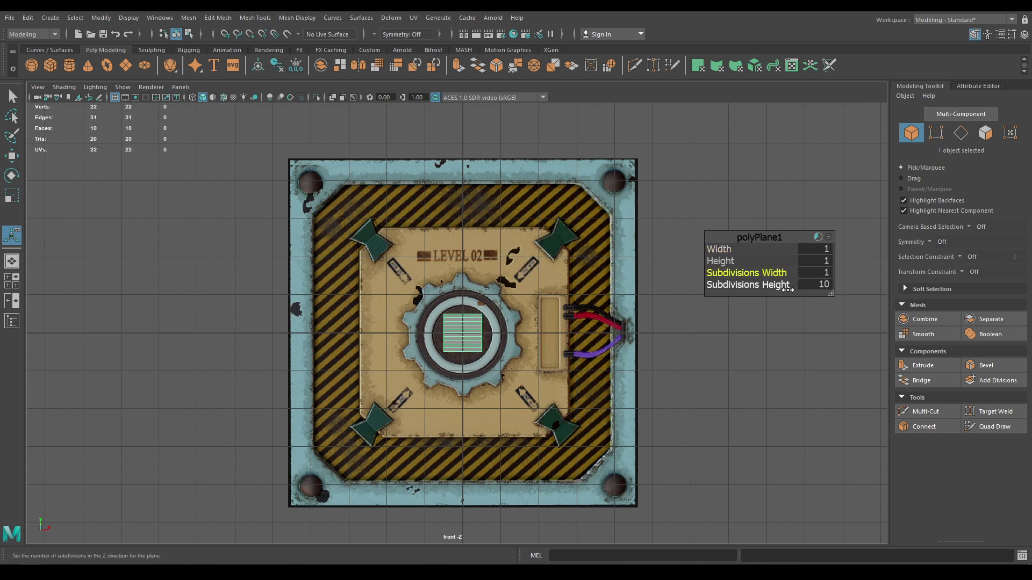
pyautogui.click(817, 287)
pyautogui.write('1')
pyautogui.press('Return')
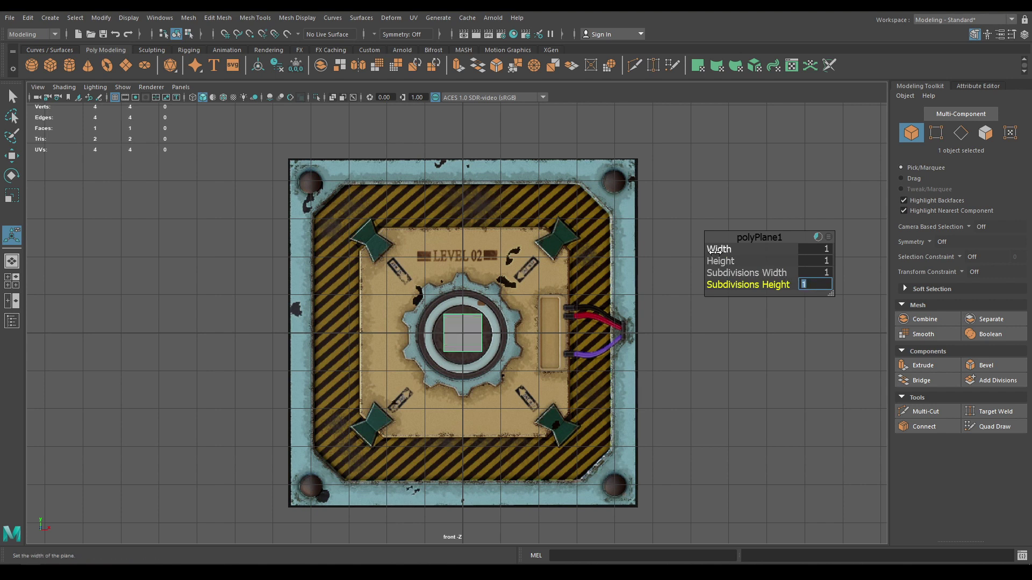
# - Set the polygon plane's width and height to 9.2 to match the reference image
pyautogui.moveTo(715, 251); pyautogui.dragTo(836, 252)
pyautogui.click(830, 248)
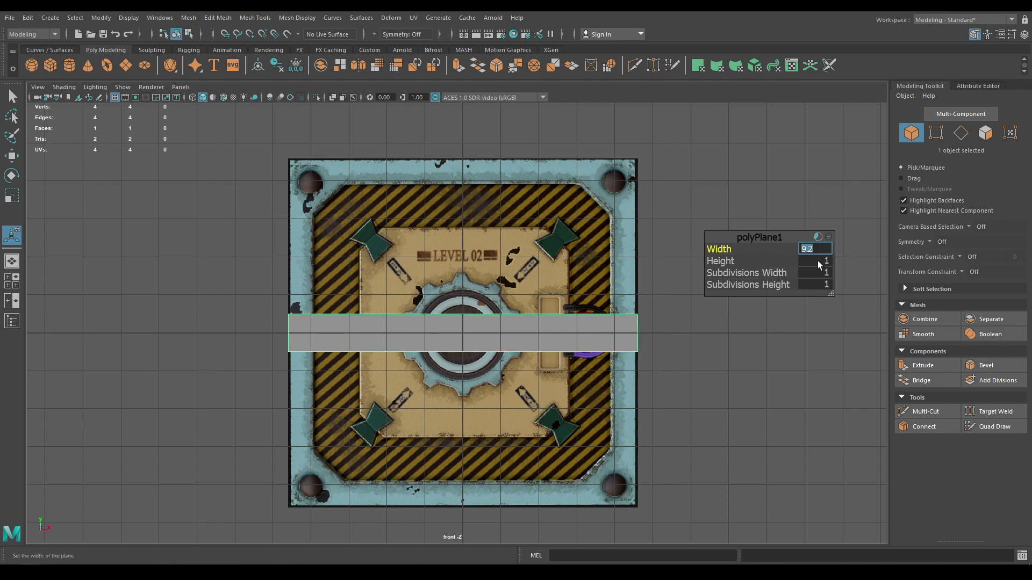
pyautogui.click(814, 260)
pyautogui.write('9.2')
pyautogui.press('Return')
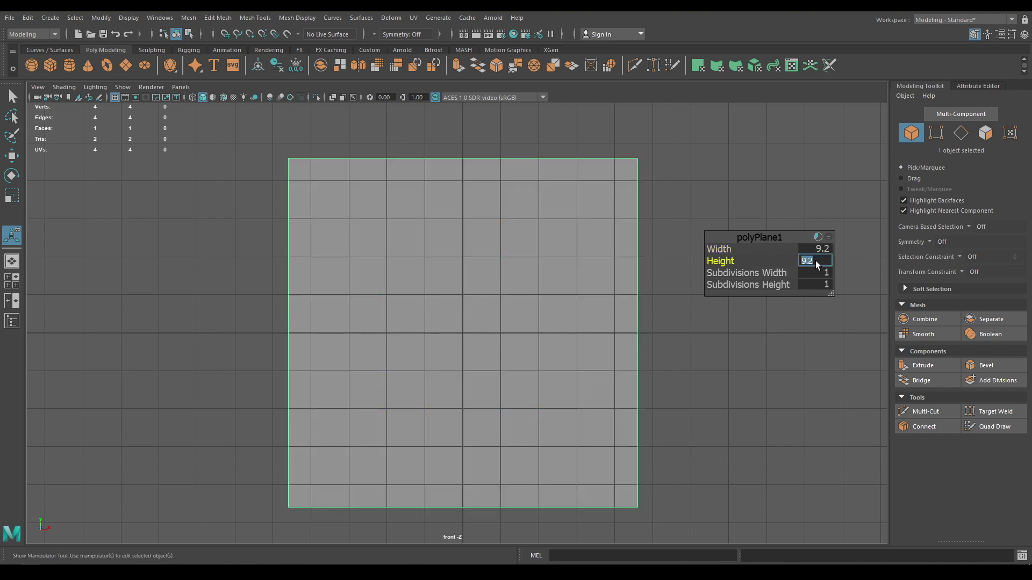
pyautogui.press('q')
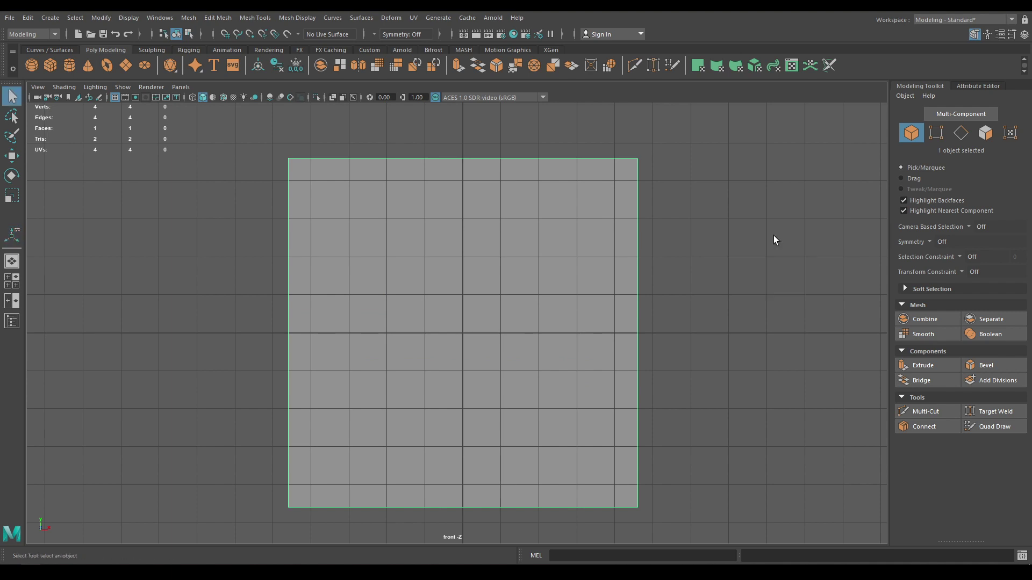
# - Extrude the plane's face with an offset of about 0.69 to inset a border matching the reference frame
pyautogui.press('w')
pyautogui.press('4')
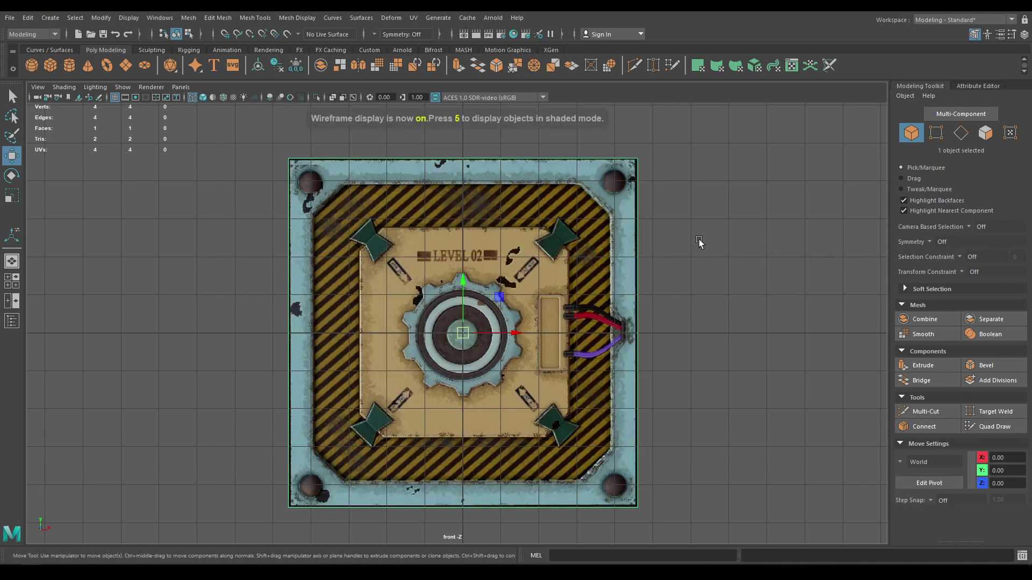
pyautogui.scroll(3, 483, 258)
pyautogui.scroll(-3, 488, 250)
pyautogui.moveTo(487, 275)
pyautogui.keyDown('alt'); pyautogui.mouseDown(button='middle')
pyautogui.moveTo(488, 254)
pyautogui.moveTo(491, 269)
pyautogui.mouseUp(button='middle'); pyautogui.keyUp('alt')
pyautogui.scroll(-1, 490, 268)
pyautogui.moveTo(450, 217); pyautogui.dragTo(476, 243, button='right')
pyautogui.click(502, 243)
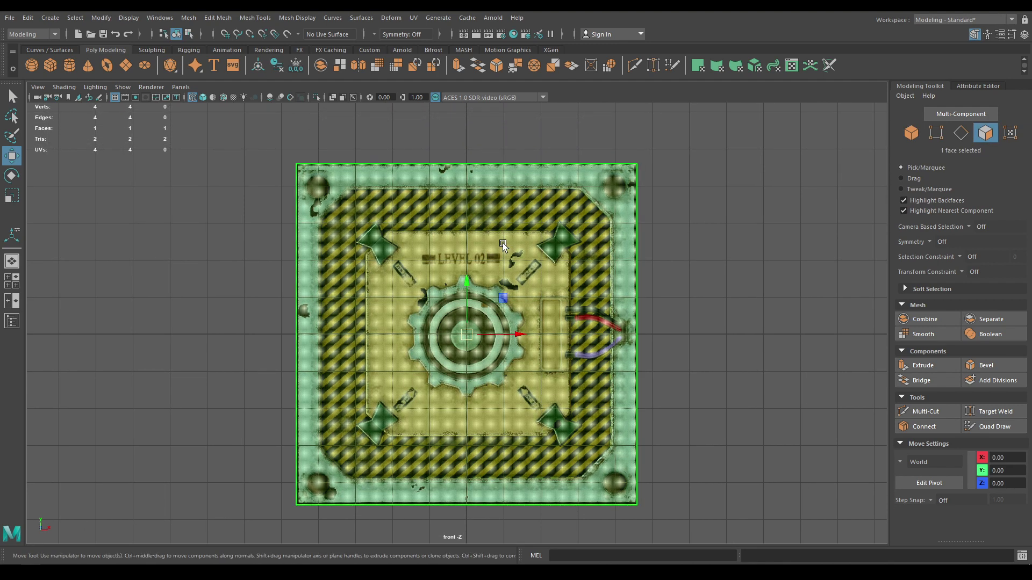
pyautogui.hotkey('ctrl', 'e')
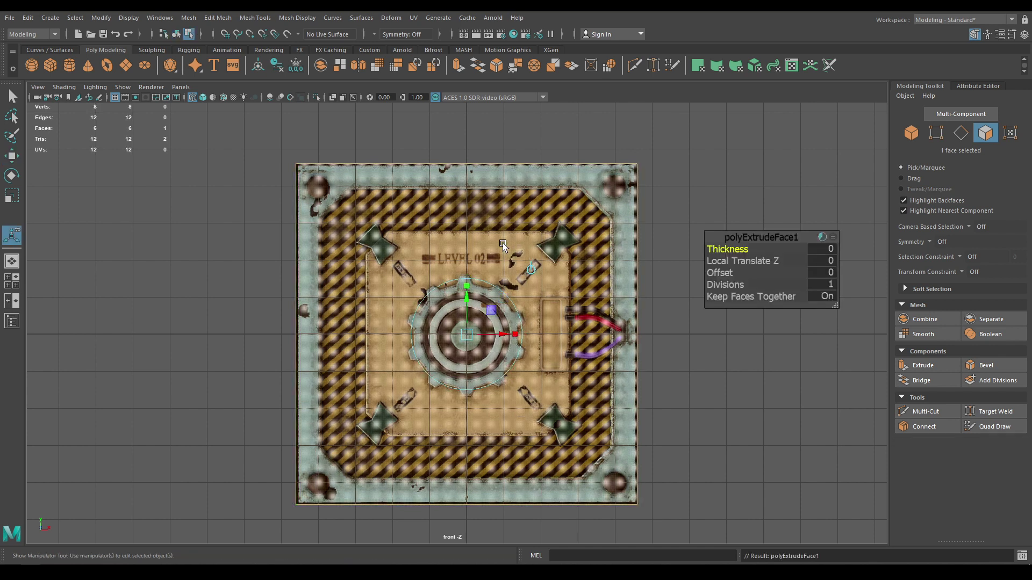
pyautogui.moveTo(725, 273); pyautogui.dragTo(766, 278)
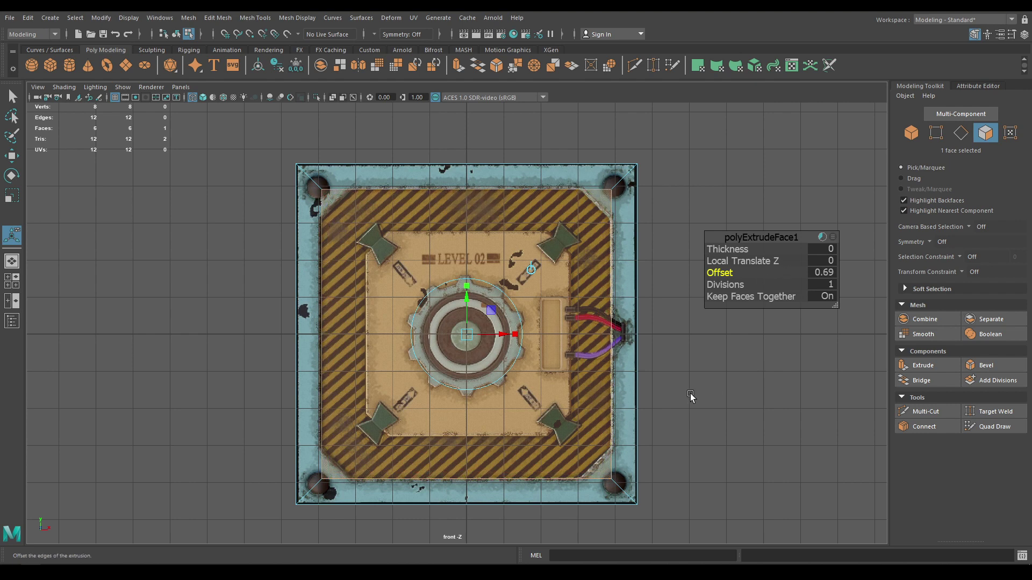
pyautogui.press('w')
# - Delete the full-size face lying behind the inset, keeping the inner face and its border
pyautogui.press('space')
pyautogui.moveTo(672, 343); pyautogui.dragTo(670, 317)
pyautogui.keyDown('alt'); pyautogui.moveTo(682, 334); pyautogui.dragTo(705, 347); pyautogui.keyUp('alt')
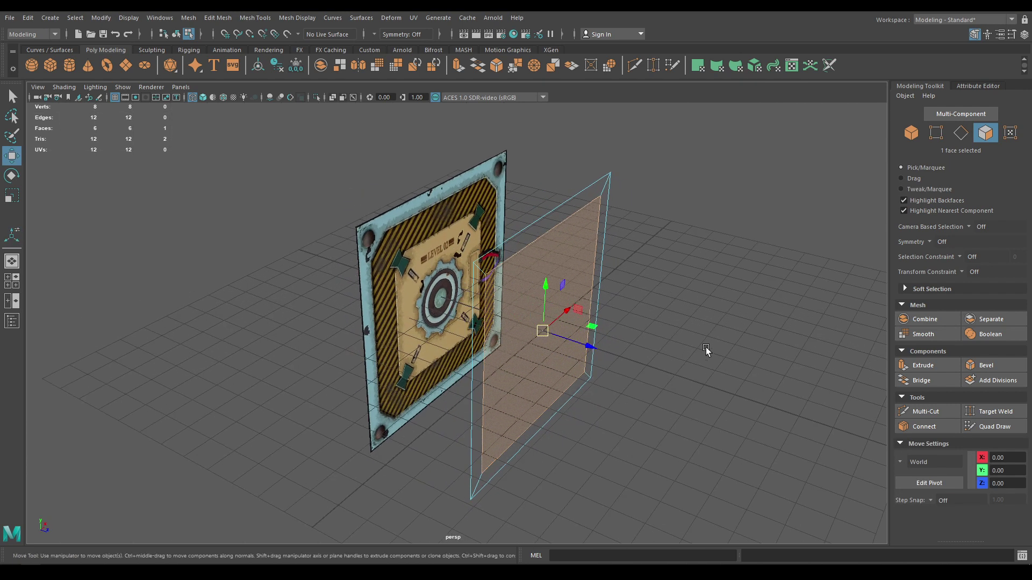
pyautogui.press('6')
pyautogui.moveTo(668, 287)
pyautogui.keyDown('alt'); pyautogui.mouseDown()
pyautogui.moveTo(658, 272)
pyautogui.moveTo(653, 287)
pyautogui.mouseUp(); pyautogui.keyUp('alt')
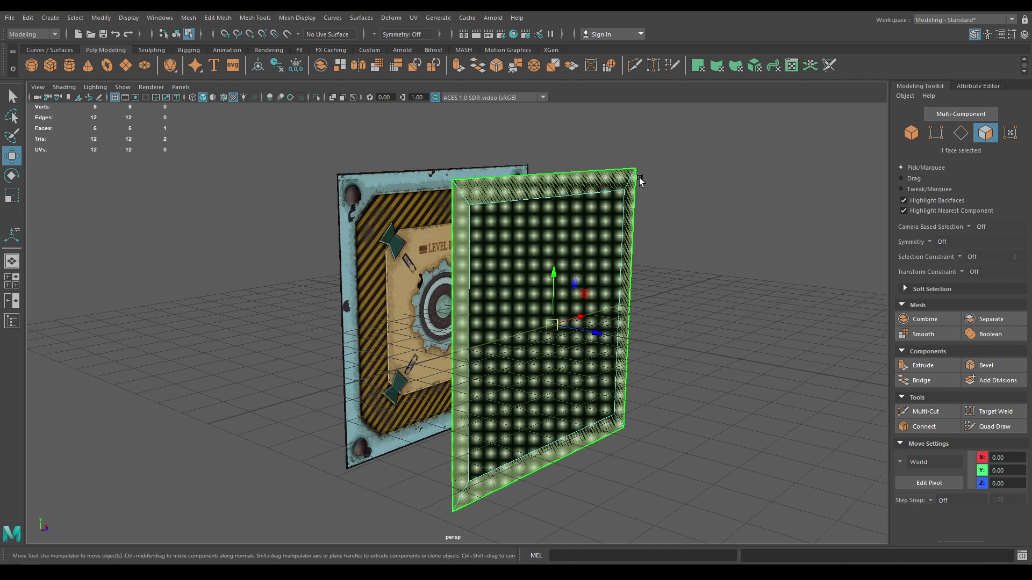
pyautogui.press('Delete')
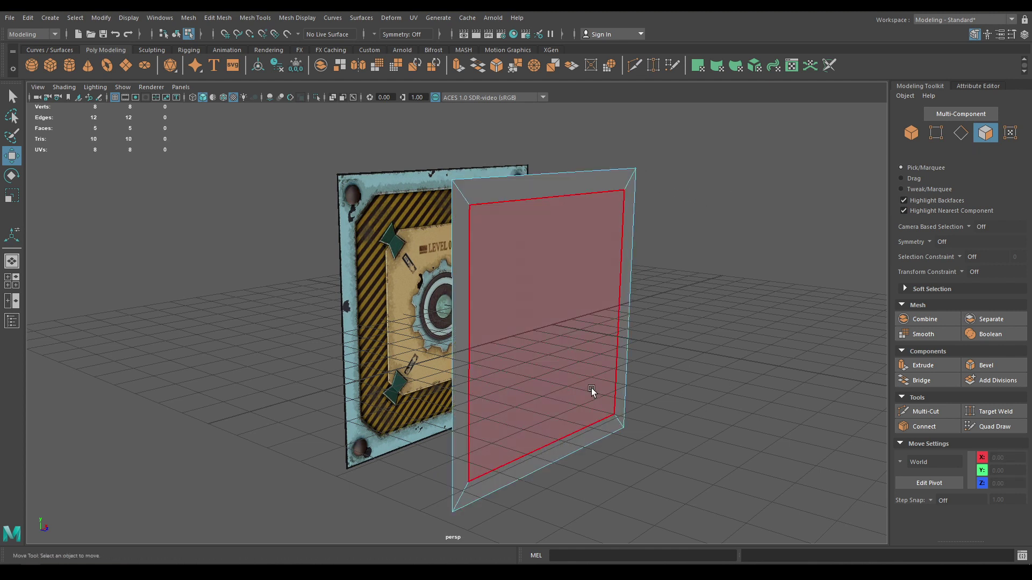
pyautogui.keyDown('alt'); pyautogui.moveTo(592, 387); pyautogui.dragTo(527, 376); pyautogui.keyUp('alt')
pyautogui.click(528, 376)
# - Chamfer the four corner vertices of the inner square with a width of 0.1 to match the reference
pyautogui.press('space')
pyautogui.moveTo(513, 315); pyautogui.dragTo(511, 347)
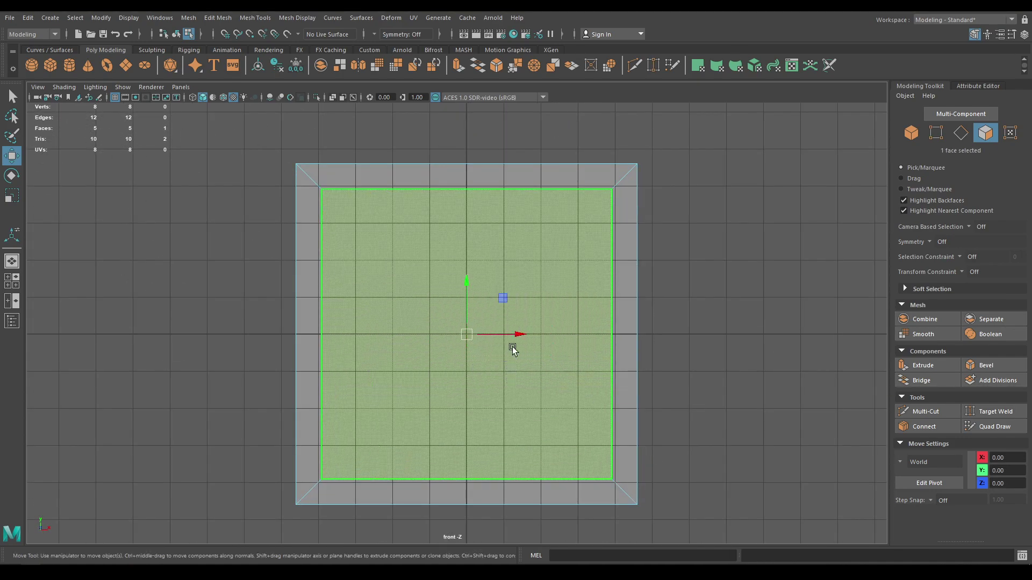
pyautogui.press('4')
pyautogui.moveTo(341, 220); pyautogui.dragTo(318, 222, button='right')
pyautogui.click(321, 190)
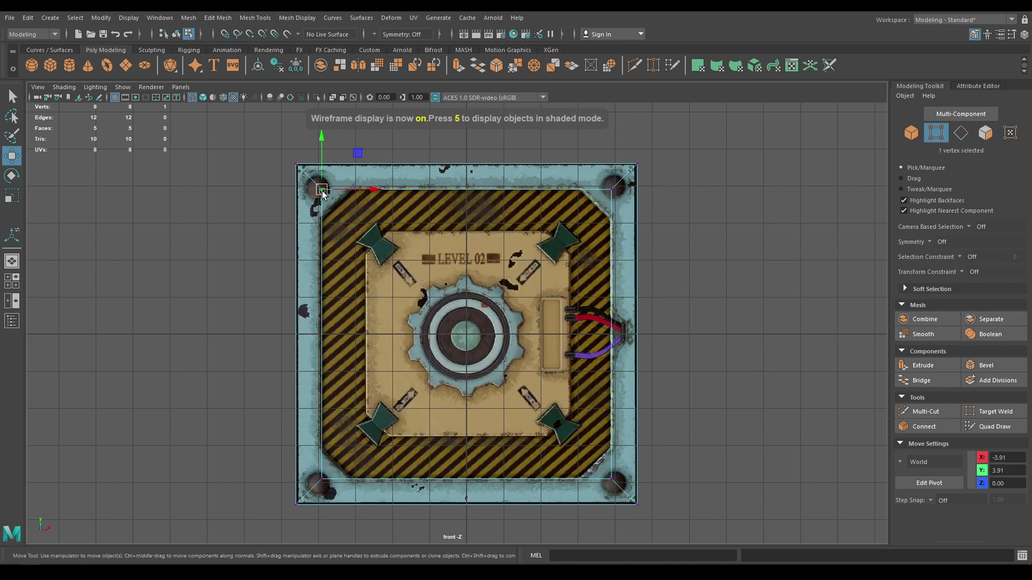
pyautogui.keyDown('shift'); pyautogui.click(611, 189); pyautogui.keyUp('shift')
pyautogui.keyDown('shift'); pyautogui.click(612, 479); pyautogui.keyUp('shift')
pyautogui.keyDown('shift'); pyautogui.click(322, 478); pyautogui.keyUp('shift')
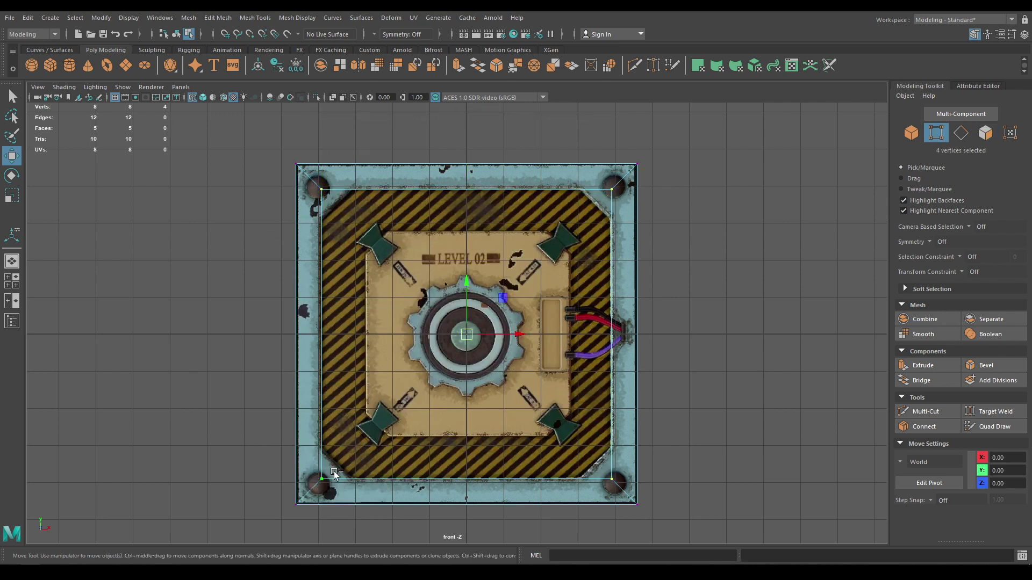
pyautogui.keyDown('shift'); pyautogui.moveTo(372, 418); pyautogui.dragTo(371, 417, button='right'); pyautogui.keyUp('shift')
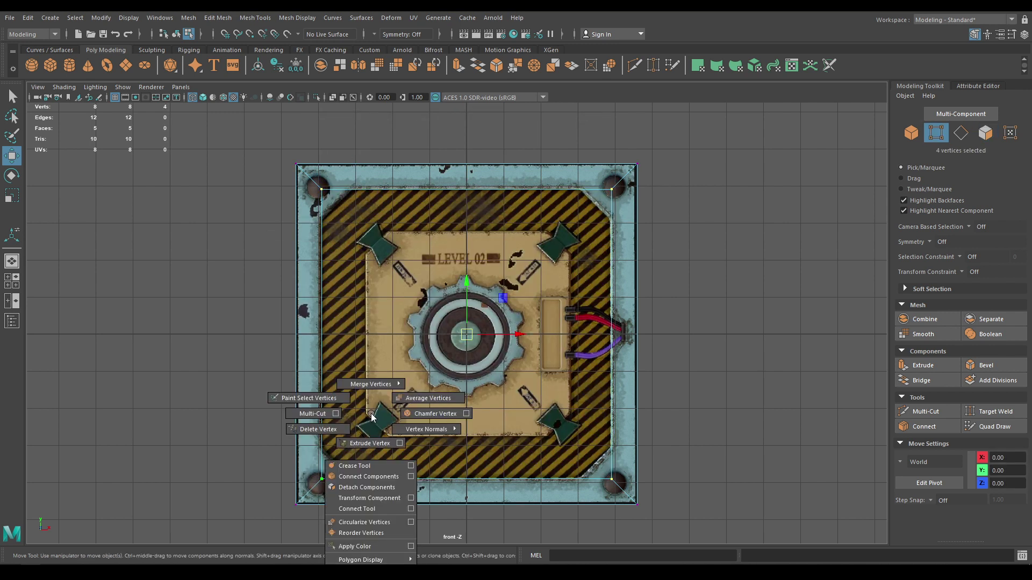
pyautogui.click(415, 414)
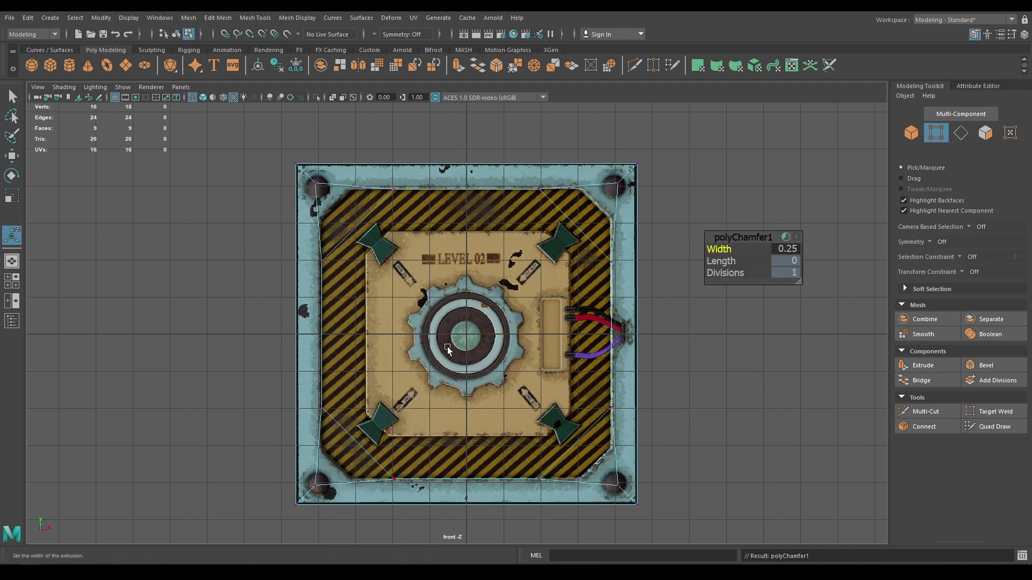
pyautogui.moveTo(720, 256); pyautogui.dragTo(711, 250, button='middle')
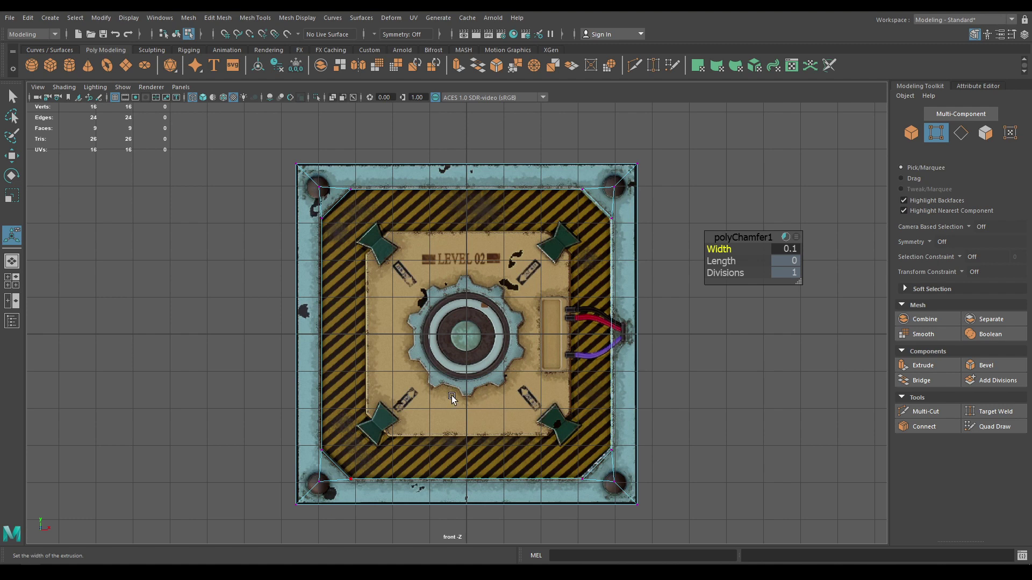
pyautogui.press('w')
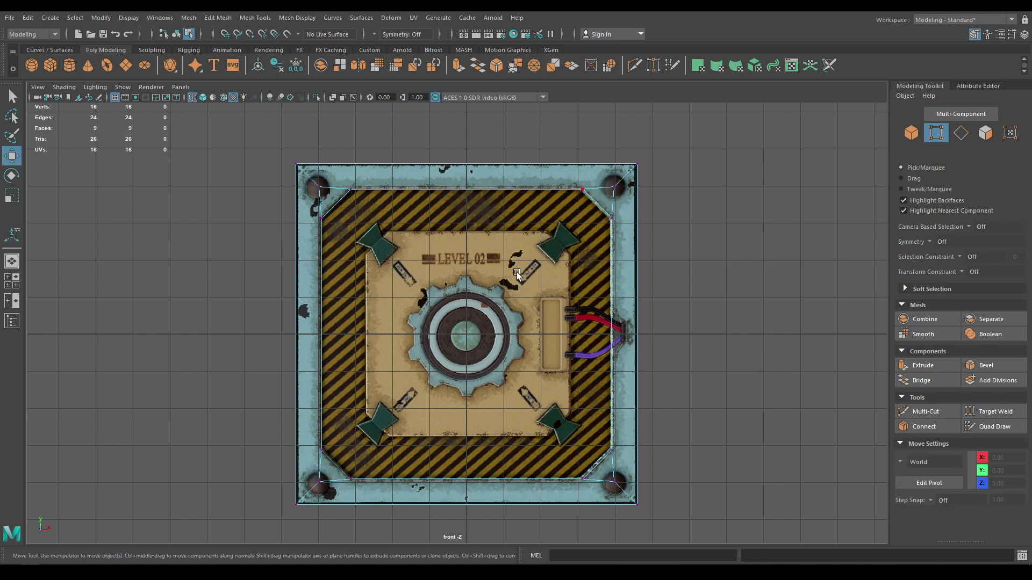
# - Extrude the chamfered center face backward to about -0.17 in Z to form a recess
pyautogui.scroll(1, 537, 348)
pyautogui.scroll(2, 520, 266)
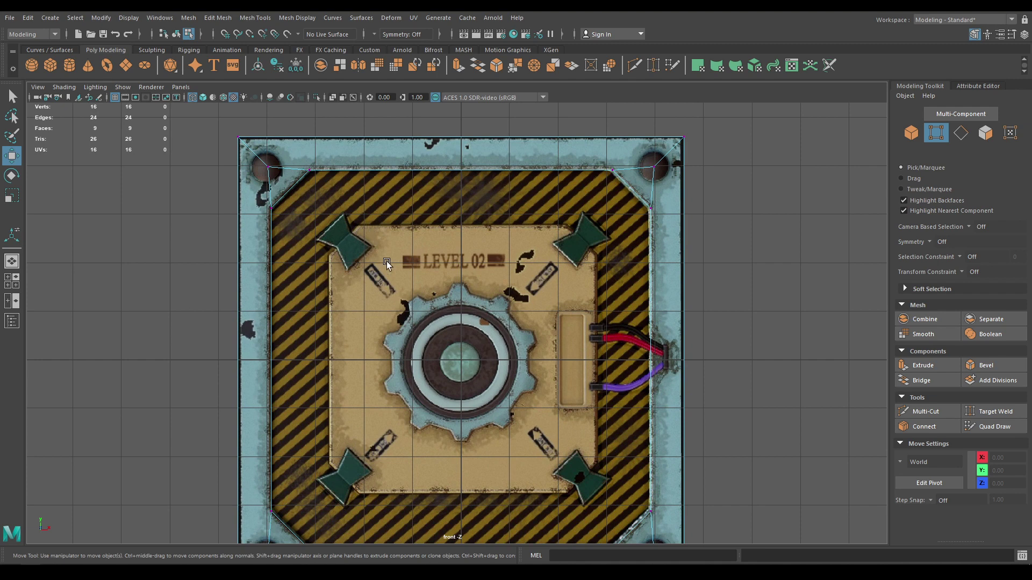
pyautogui.scroll(1, 380, 217)
pyautogui.press('space')
pyautogui.moveTo(379, 216)
pyautogui.mouseDown()
pyautogui.moveTo(376, 176)
pyautogui.moveTo(410, 230)
pyautogui.mouseUp()
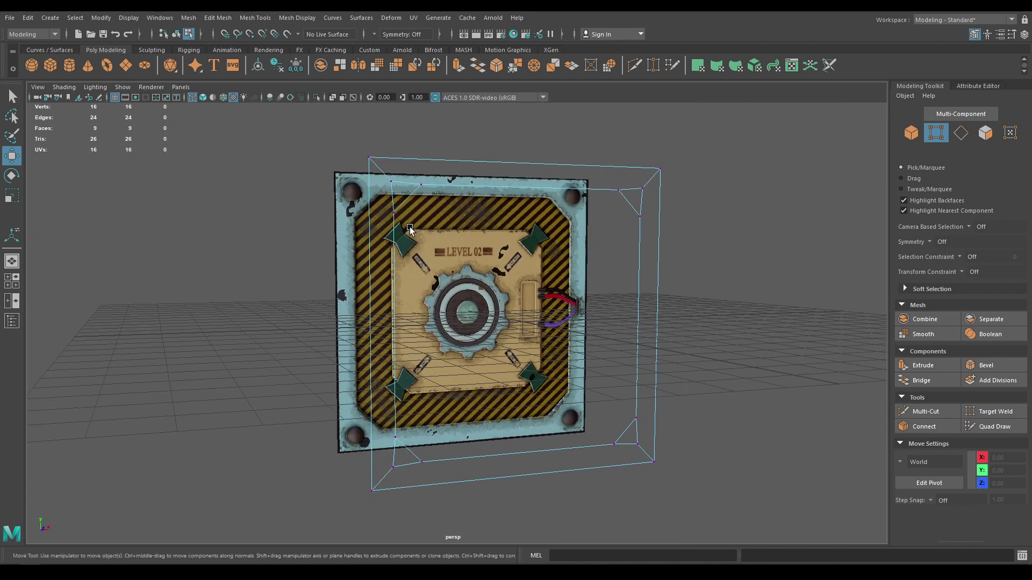
pyautogui.press('6')
pyautogui.scroll(1, 468, 226)
pyautogui.moveTo(473, 230); pyautogui.dragTo(481, 267, button='right')
pyautogui.click(466, 341)
pyautogui.keyDown('alt'); pyautogui.moveTo(466, 341); pyautogui.dragTo(498, 313); pyautogui.keyUp('alt')
pyautogui.keyDown('alt'); pyautogui.moveTo(498, 312); pyautogui.dragTo(481, 309, button='middle'); pyautogui.keyUp('alt')
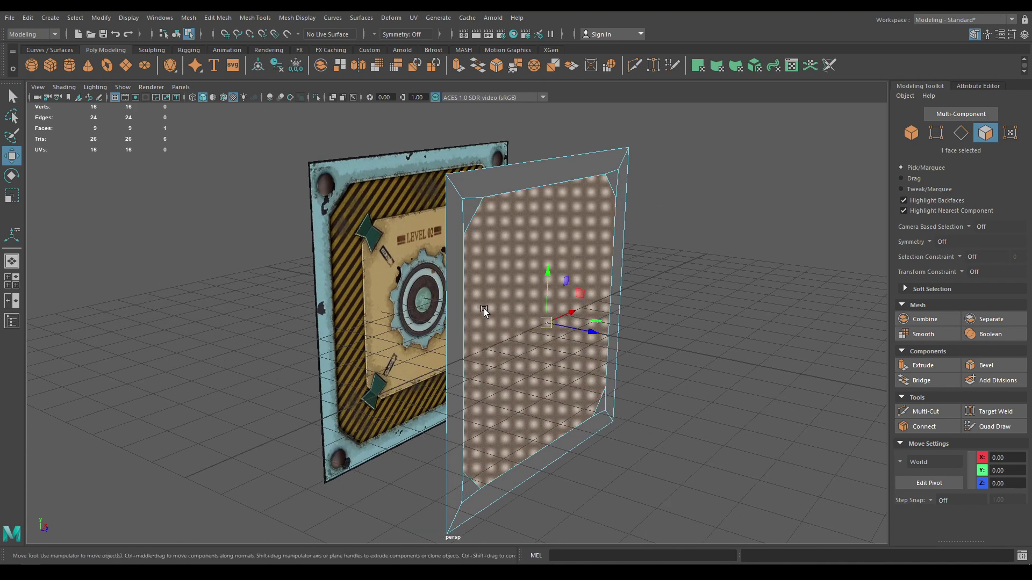
pyautogui.click(582, 338)
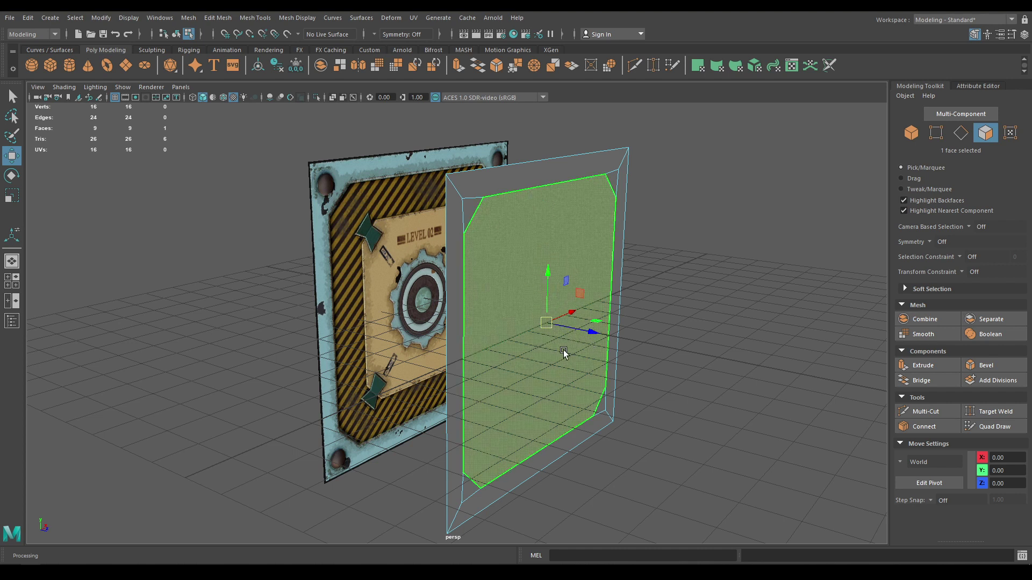
pyautogui.keyDown('shift'); pyautogui.moveTo(593, 331); pyautogui.dragTo(575, 396); pyautogui.keyUp('shift')
# - Scale the recessed center face down slightly so the recess walls slope inward
pyautogui.press('space')
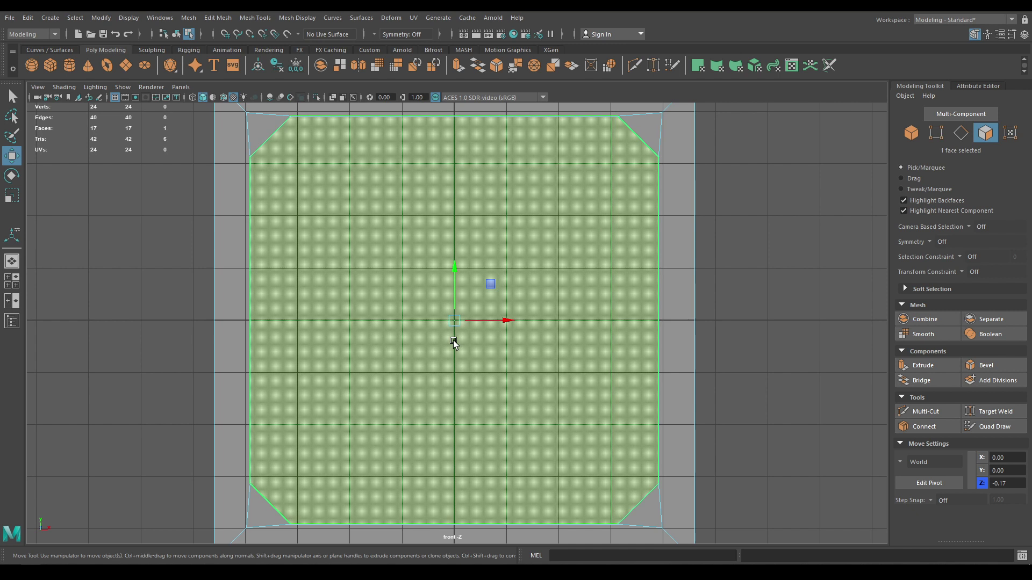
pyautogui.press('r')
pyautogui.click(455, 320)
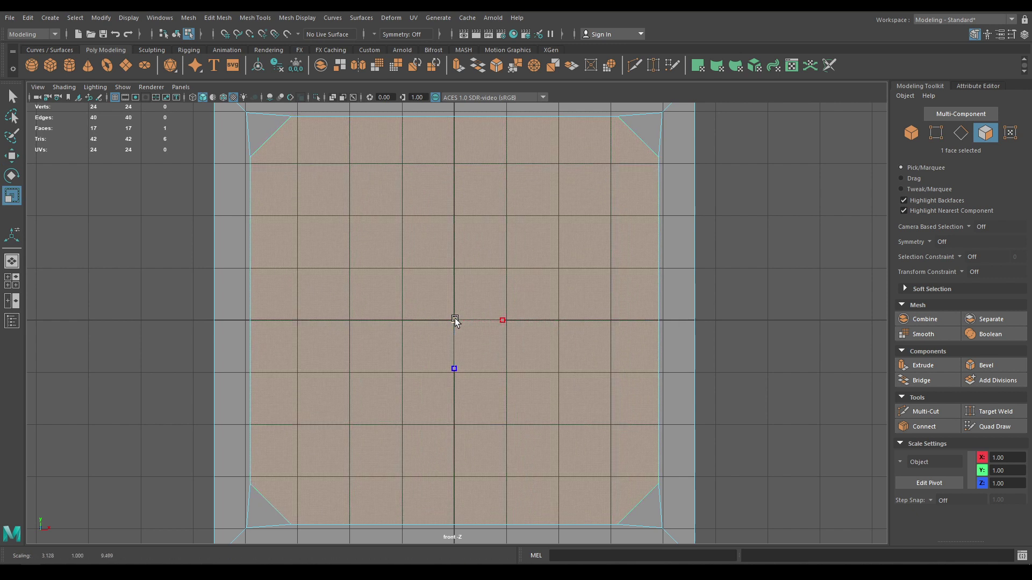
pyautogui.moveTo(455, 320); pyautogui.dragTo(437, 287)
pyautogui.press('space')
pyautogui.keyDown('alt'); pyautogui.moveTo(419, 289); pyautogui.dragTo(325, 277); pyautogui.keyUp('alt')
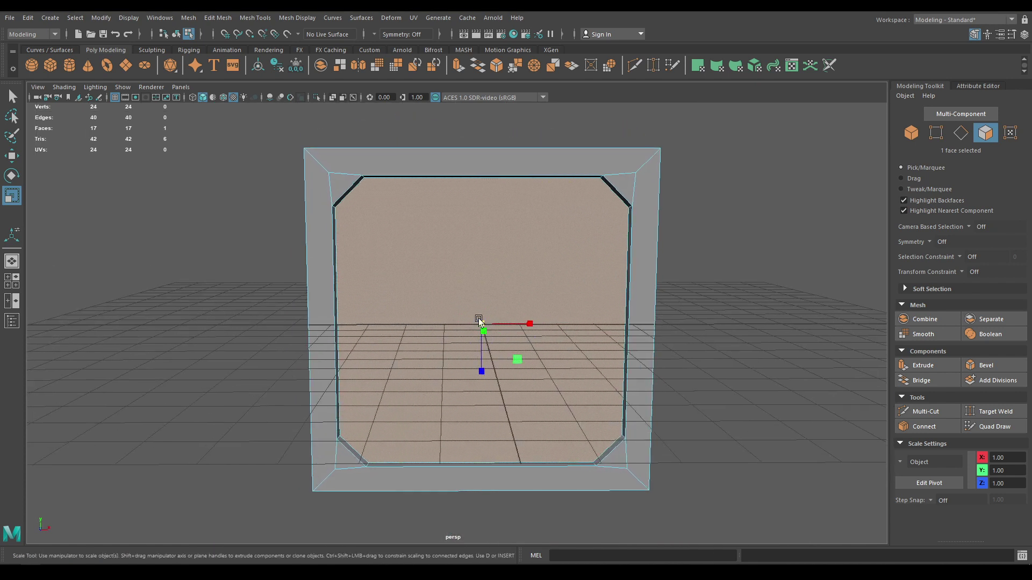
pyautogui.keyDown('alt'); pyautogui.moveTo(472, 343); pyautogui.dragTo(475, 348); pyautogui.keyUp('alt')
pyautogui.press('r')
pyautogui.moveTo(494, 315); pyautogui.dragTo(488, 338)
pyautogui.press('w')
pyautogui.keyDown('alt'); pyautogui.moveTo(501, 296); pyautogui.dragTo(491, 246); pyautogui.keyUp('alt')
pyautogui.moveTo(546, 225); pyautogui.dragTo(670, 197, button='right')
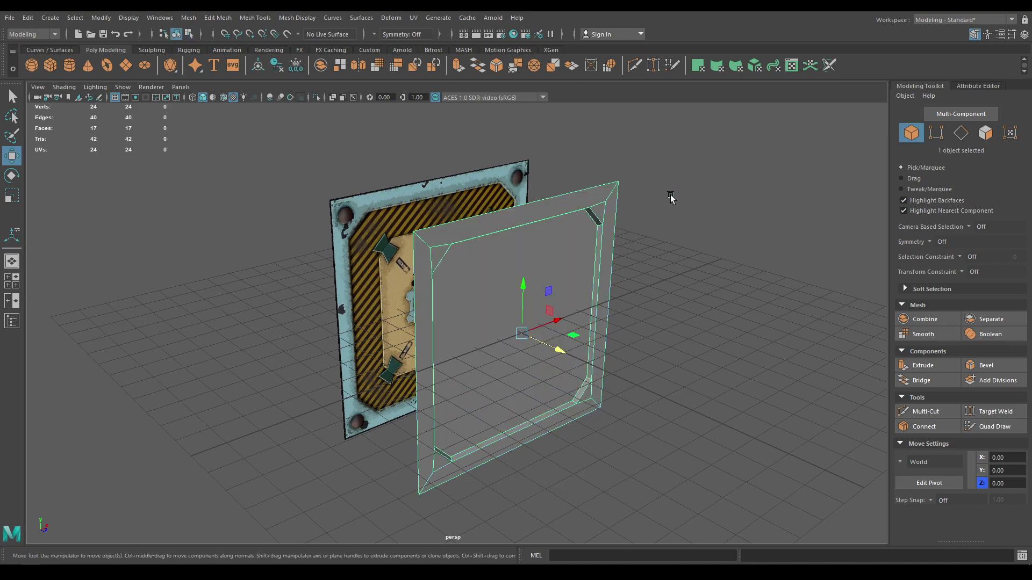
pyautogui.click(671, 198)
# - Bevel the upper and lower edge loops around the recess wall
pyautogui.keyDown('alt'); pyautogui.moveTo(670, 198); pyautogui.dragTo(610, 320); pyautogui.keyUp('alt')
pyautogui.scroll(5, 583, 271)
pyautogui.click(594, 223)
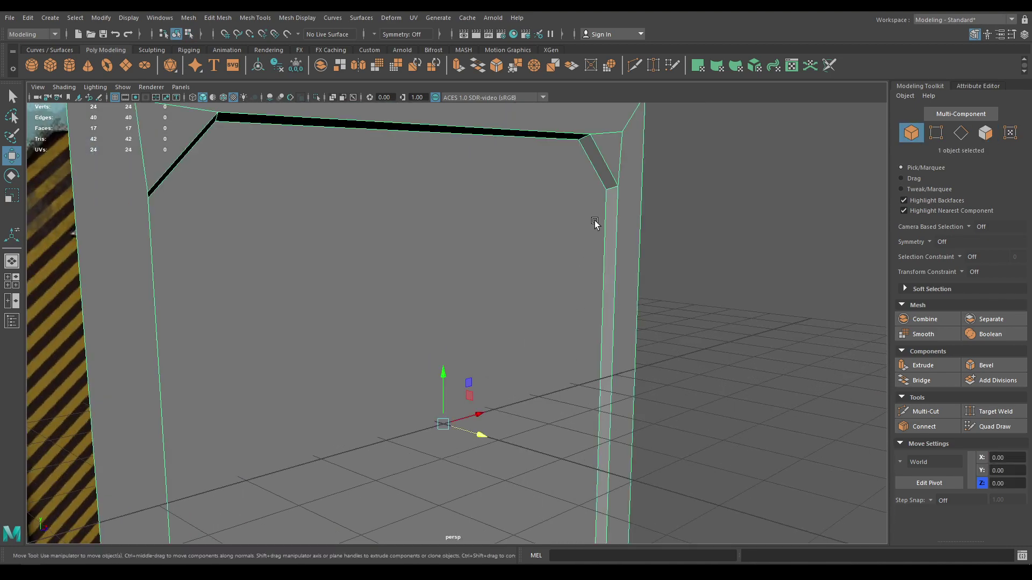
pyautogui.scroll(-6, 595, 223)
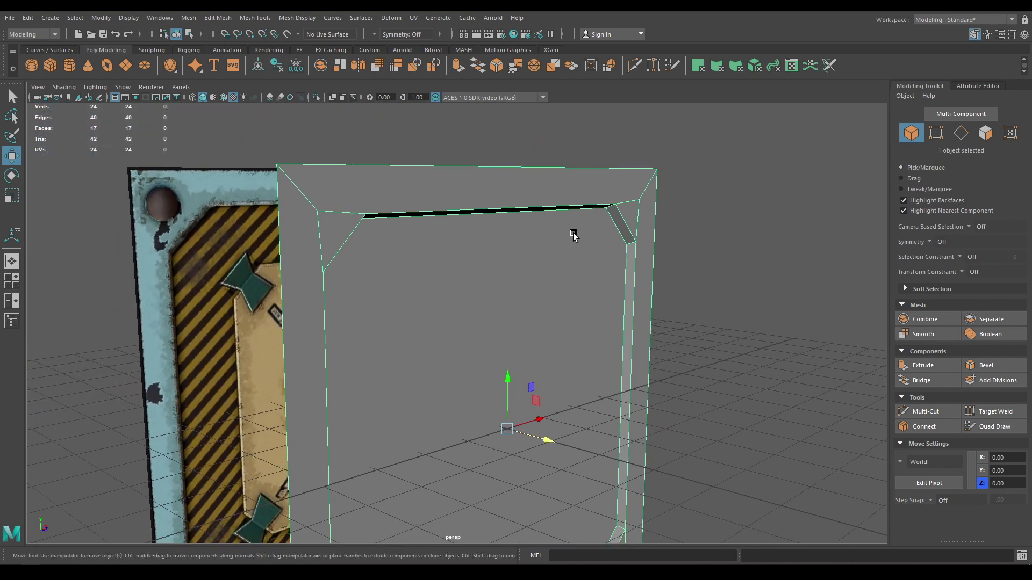
pyautogui.keyDown('alt'); pyautogui.moveTo(574, 235); pyautogui.dragTo(660, 249); pyautogui.keyUp('alt')
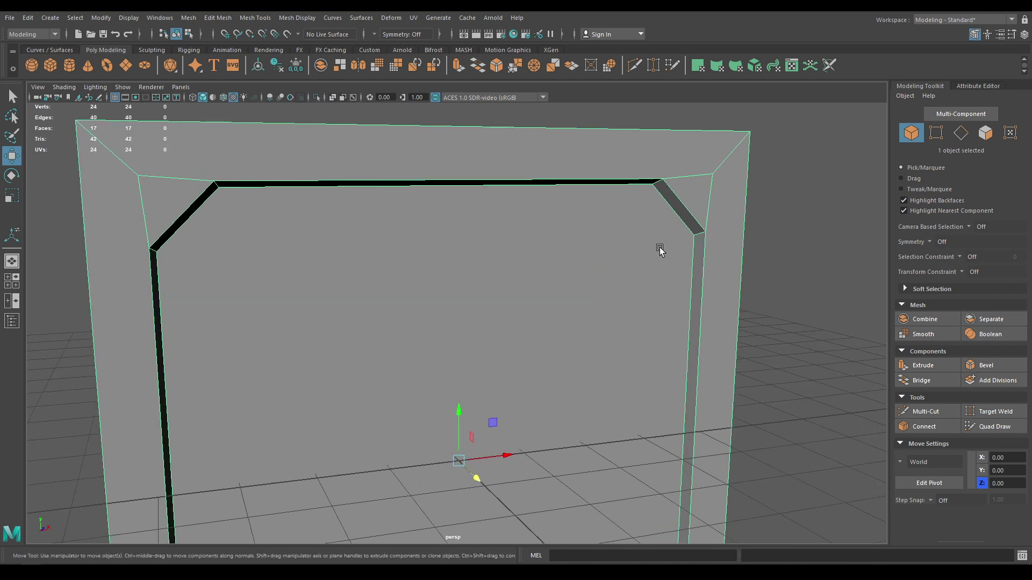
pyautogui.moveTo(688, 229); pyautogui.dragTo(688, 201, button='right')
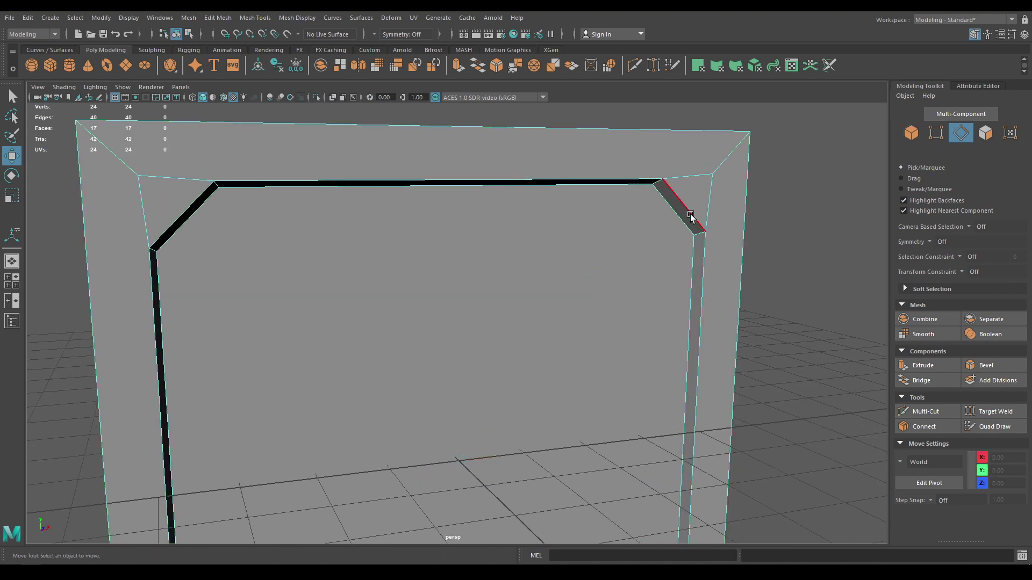
pyautogui.keyDown('shift'); pyautogui.click(668, 213); pyautogui.keyUp('shift')
pyautogui.keyDown('shift'); pyautogui.click(669, 249); pyautogui.keyUp('shift')
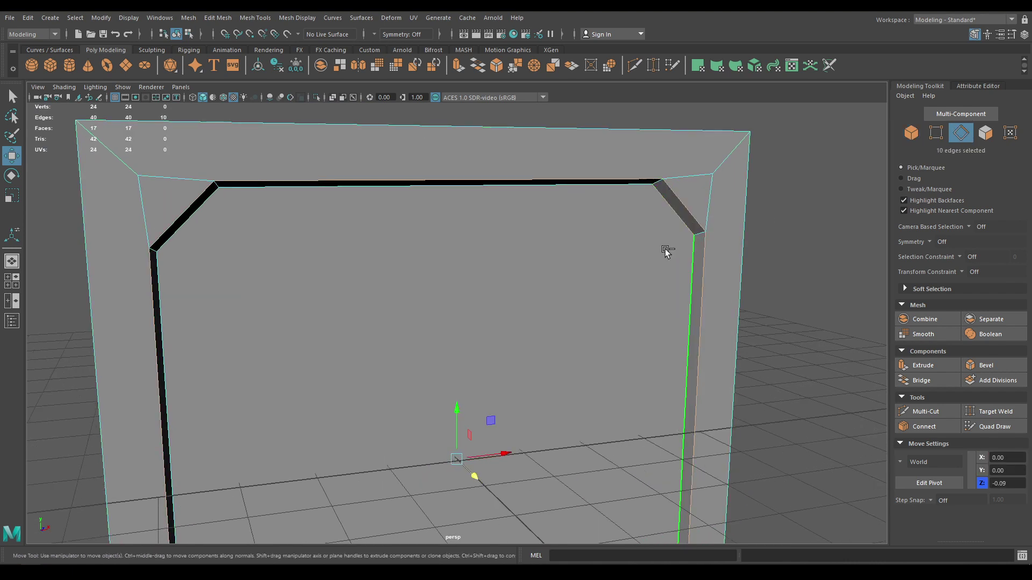
pyautogui.keyDown('shift'); pyautogui.click(585, 195); pyautogui.keyUp('shift')
pyautogui.keyDown('alt'); pyautogui.moveTo(251, 269); pyautogui.dragTo(186, 245); pyautogui.keyUp('alt')
pyautogui.keyDown('shift'); pyautogui.click(161, 208); pyautogui.keyUp('shift')
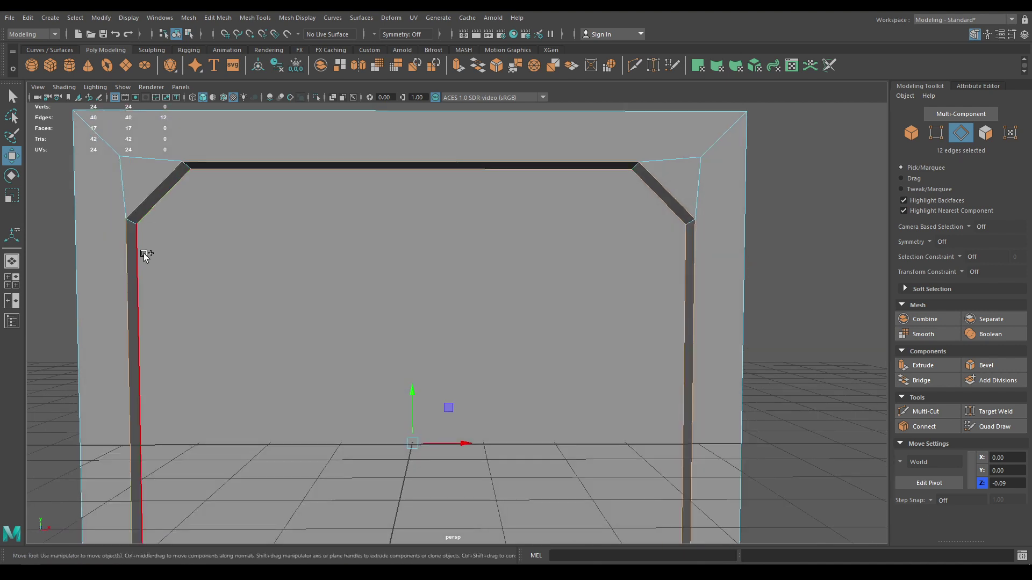
pyautogui.keyDown('shift'); pyautogui.click(144, 254); pyautogui.keyUp('shift')
pyautogui.keyDown('alt'); pyautogui.moveTo(301, 430); pyautogui.dragTo(357, 92, button='middle'); pyautogui.keyUp('alt')
pyautogui.keyDown('alt'); pyautogui.moveTo(353, 303); pyautogui.dragTo(317, 336); pyautogui.keyUp('alt')
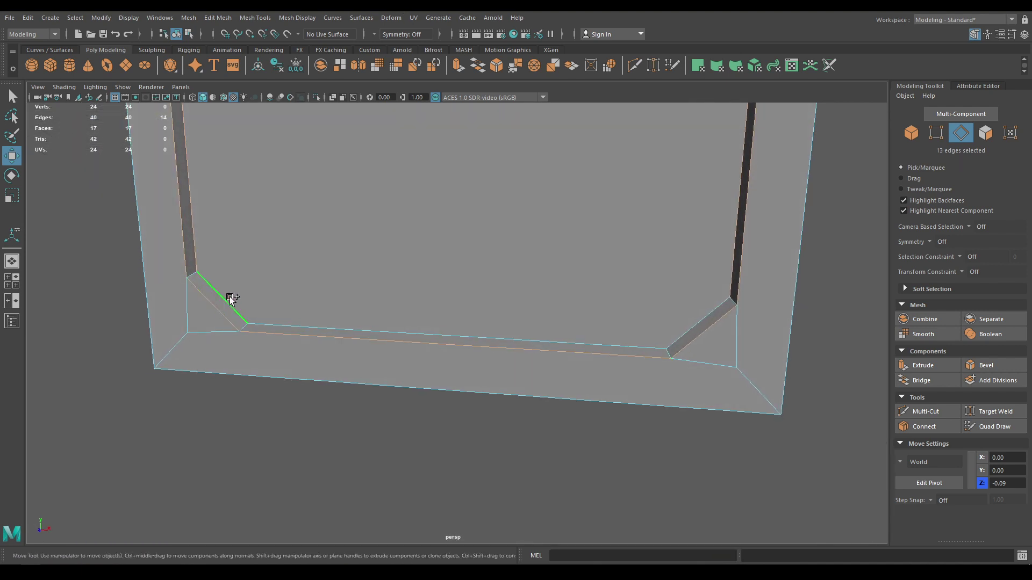
pyautogui.keyDown('shift'); pyautogui.click(231, 299); pyautogui.keyUp('shift')
pyautogui.keyDown('shift'); pyautogui.click(693, 325); pyautogui.keyUp('shift')
pyautogui.keyDown('alt'); pyautogui.moveTo(575, 317); pyautogui.dragTo(318, 279); pyautogui.keyUp('alt')
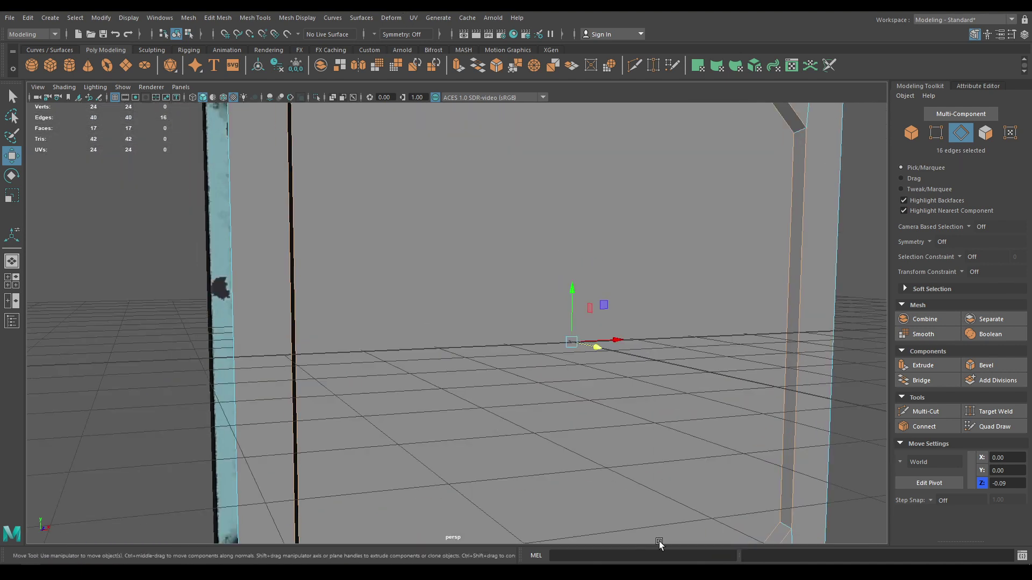
pyautogui.keyDown('shift'); pyautogui.rightClick(322, 278); pyautogui.keyUp('shift')
pyautogui.keyDown('shift'); pyautogui.moveTo(321, 277); pyautogui.dragTo(361, 276, button='right'); pyautogui.keyUp('shift')
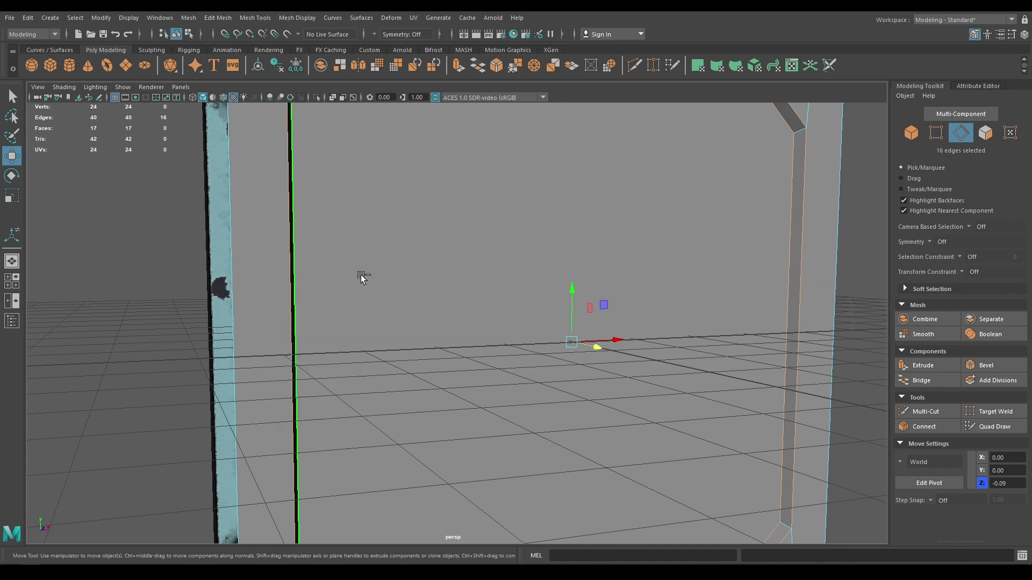
# - Set the recess wall bevel to 3 segments with a fraction of 0.1, then return to object mode with nothing selected
pyautogui.keyDown('alt'); pyautogui.moveTo(362, 278); pyautogui.dragTo(341, 247); pyautogui.keyUp('alt')
pyautogui.keyDown('alt'); pyautogui.moveTo(408, 241); pyautogui.dragTo(456, 356, button='middle'); pyautogui.keyUp('alt')
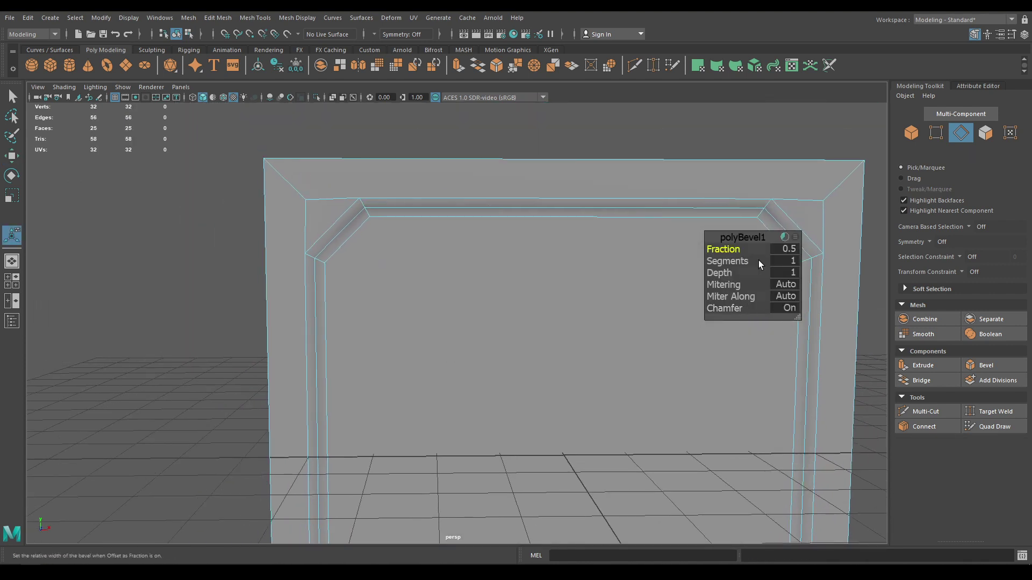
pyautogui.click(736, 262)
pyautogui.moveTo(736, 262); pyautogui.dragTo(811, 263)
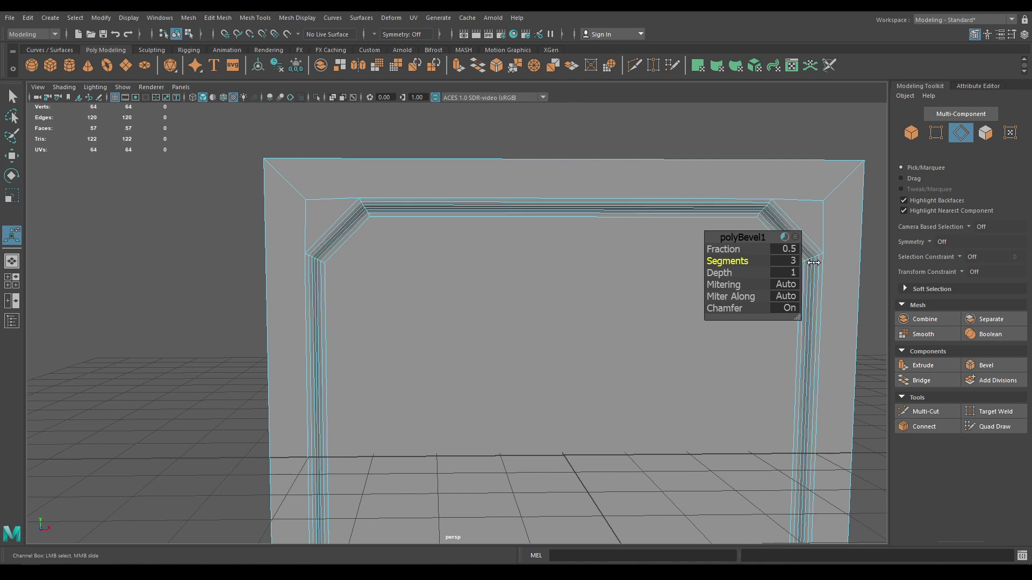
pyautogui.keyDown('alt'); pyautogui.moveTo(269, 301); pyautogui.dragTo(499, 252, button='right'); pyautogui.keyUp('alt')
pyautogui.keyDown('alt'); pyautogui.moveTo(511, 250); pyautogui.dragTo(574, 349, button='middle'); pyautogui.keyUp('alt')
pyautogui.moveTo(728, 249); pyautogui.dragTo(704, 251, button='middle')
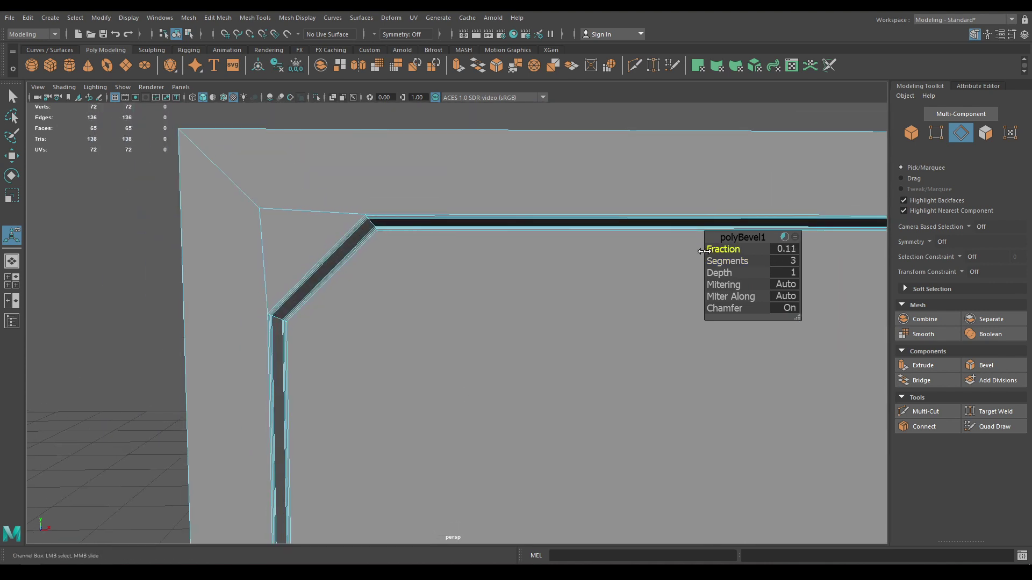
pyautogui.keyDown('alt'); pyautogui.moveTo(508, 250); pyautogui.dragTo(627, 231); pyautogui.keyUp('alt')
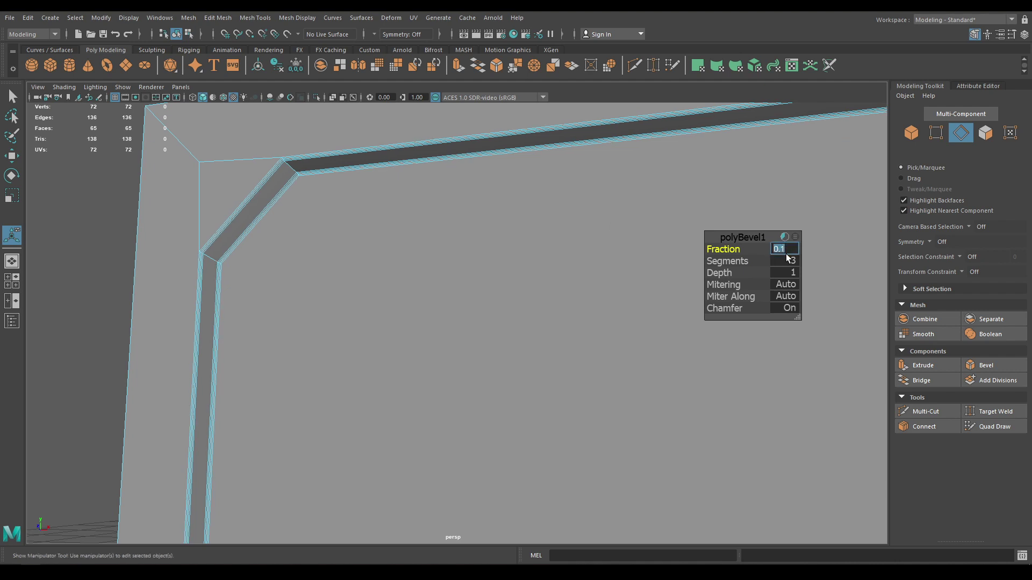
pyautogui.press('w')
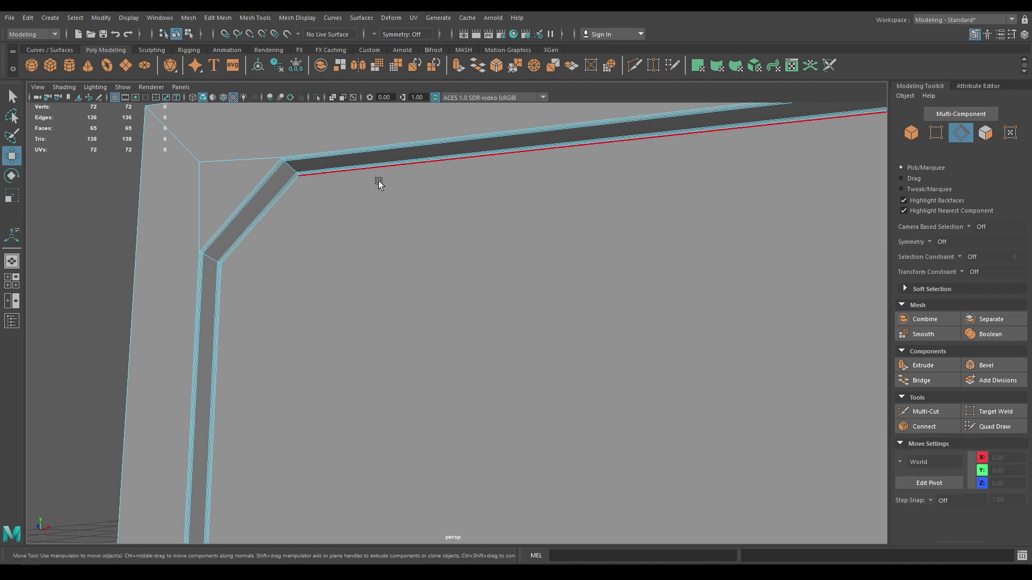
pyautogui.moveTo(380, 181); pyautogui.dragTo(448, 162, button='right')
pyautogui.click(71, 220)
# - In the front view with wireframe display, create a polygon cube at the center of the reference image
pyautogui.keyDown('alt'); pyautogui.moveTo(275, 301); pyautogui.dragTo(350, 302); pyautogui.keyUp('alt')
pyautogui.keyDown('alt'); pyautogui.moveTo(351, 302); pyautogui.dragTo(350, 94, button='right'); pyautogui.keyUp('alt')
pyautogui.keyDown('alt'); pyautogui.moveTo(422, 207); pyautogui.dragTo(414, 244); pyautogui.keyUp('alt')
pyautogui.press('space')
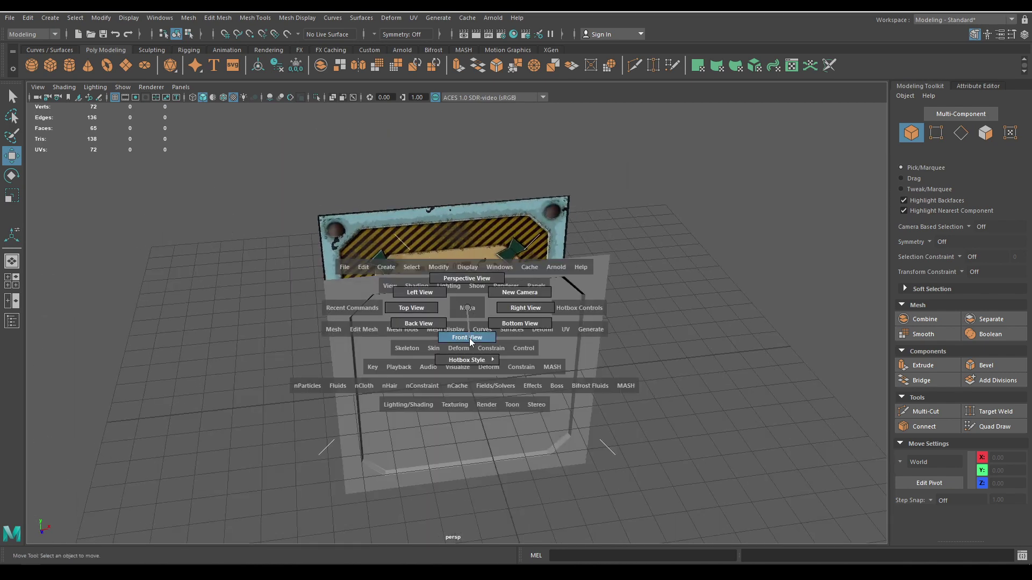
pyautogui.click(469, 338)
pyautogui.press('4')
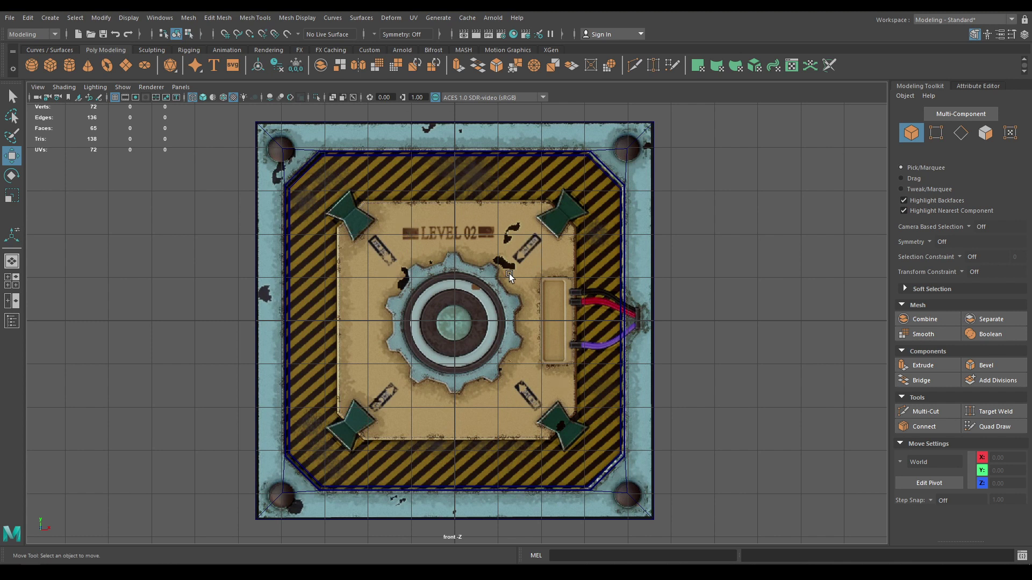
pyautogui.keyDown('alt'); pyautogui.moveTo(502, 272); pyautogui.dragTo(427, 209, button='middle'); pyautogui.keyUp('alt')
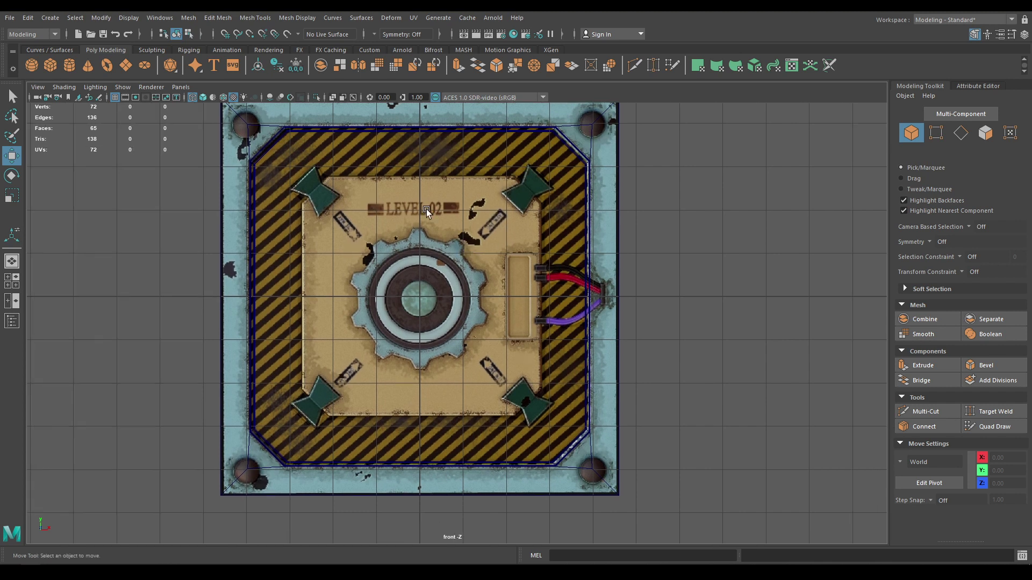
pyautogui.keyDown('shift'); pyautogui.rightClick(443, 237); pyautogui.keyUp('shift')
pyautogui.click(440, 266)
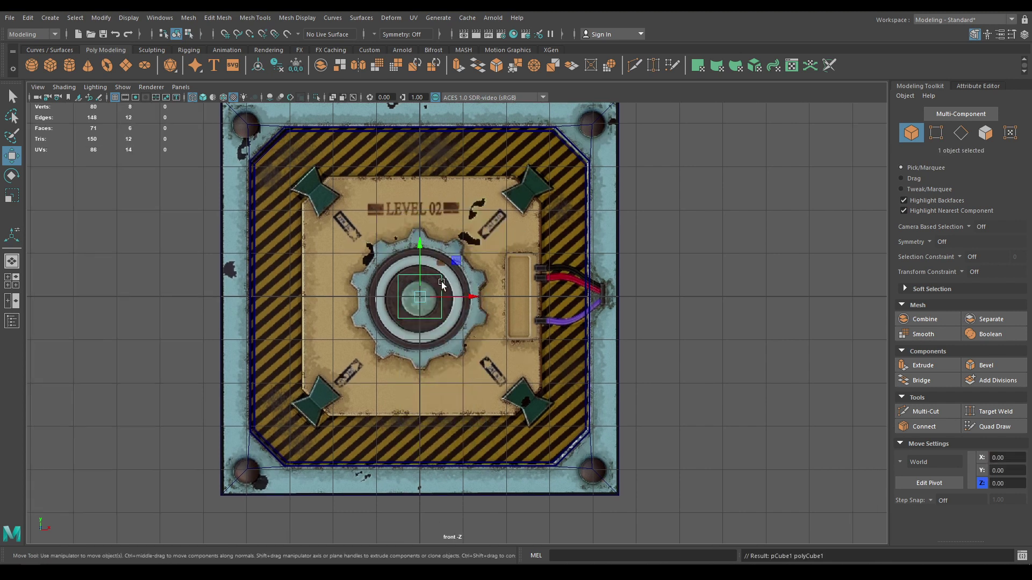
# - Set the cube's width and height to 5.45 to match the tan inner plate in the reference
pyautogui.press('t')
pyautogui.click(718, 248)
pyautogui.moveTo(720, 249); pyautogui.dragTo(910, 254, button='middle')
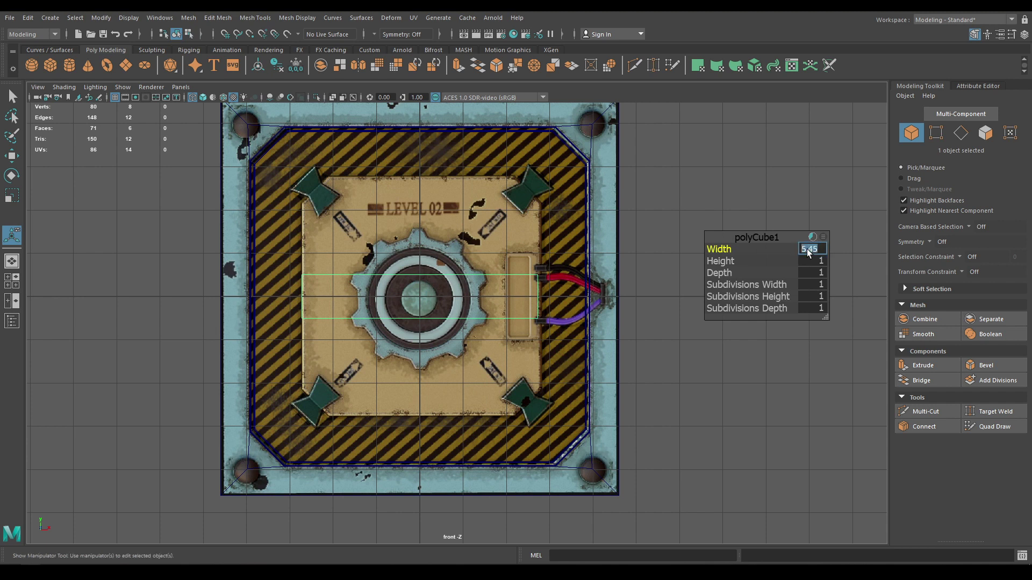
pyautogui.click(720, 261)
pyautogui.moveTo(720, 261); pyautogui.dragTo(968, 272, button='middle')
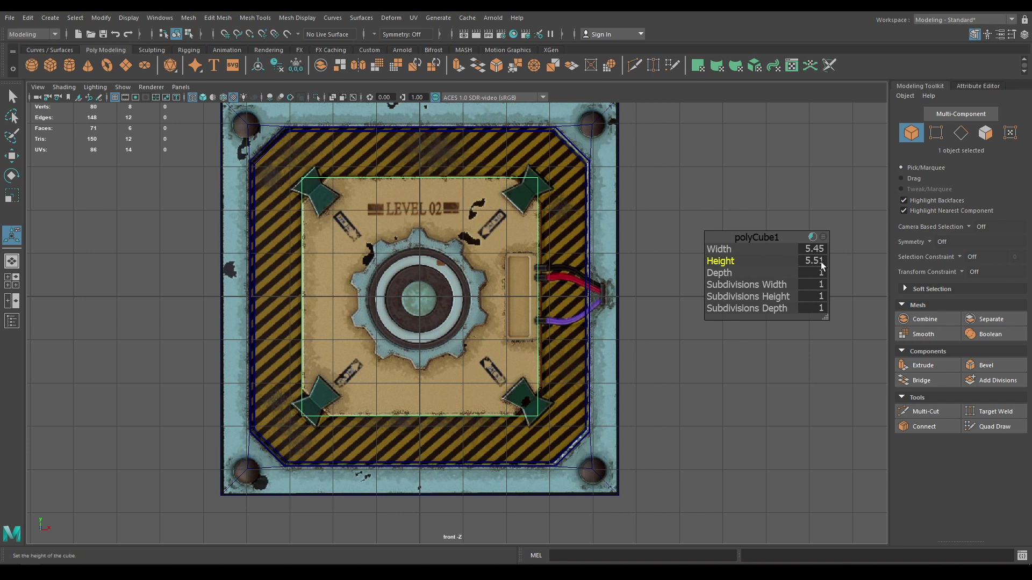
pyautogui.press('Return')
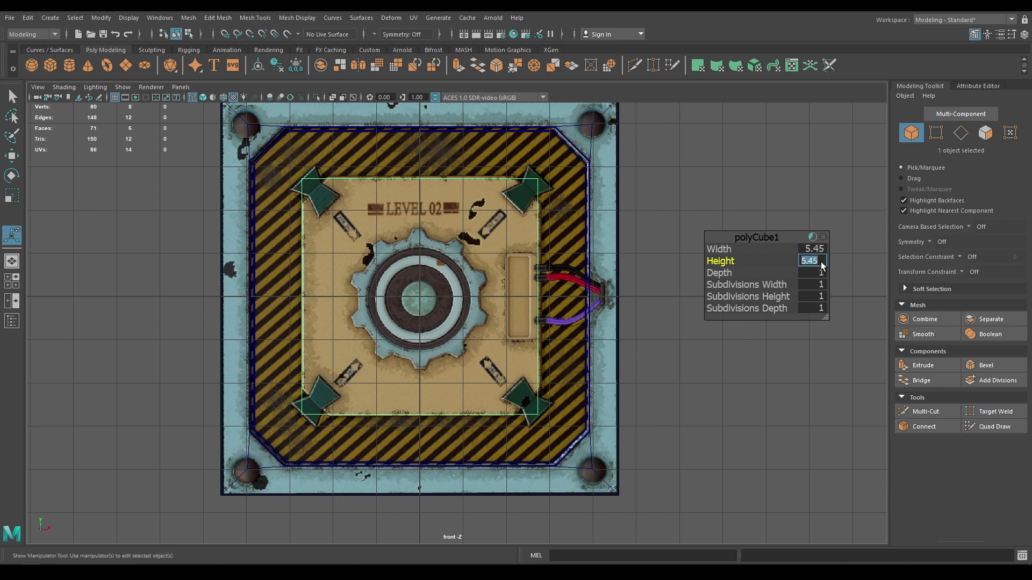
pyautogui.click(780, 238)
pyautogui.press('w')
# - Move the cube out in front of the panel to about 2.14 in Z and reduce its depth to about 0.2
pyautogui.press('space')
pyautogui.press('space')
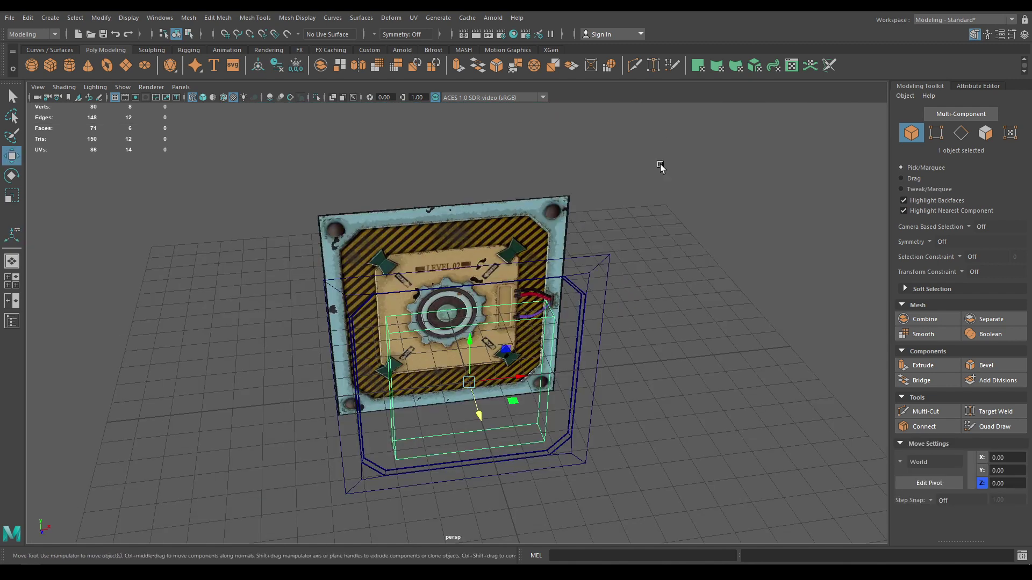
pyautogui.keyDown('alt'); pyautogui.moveTo(660, 167); pyautogui.dragTo(670, 265); pyautogui.keyUp('alt')
pyautogui.press('6')
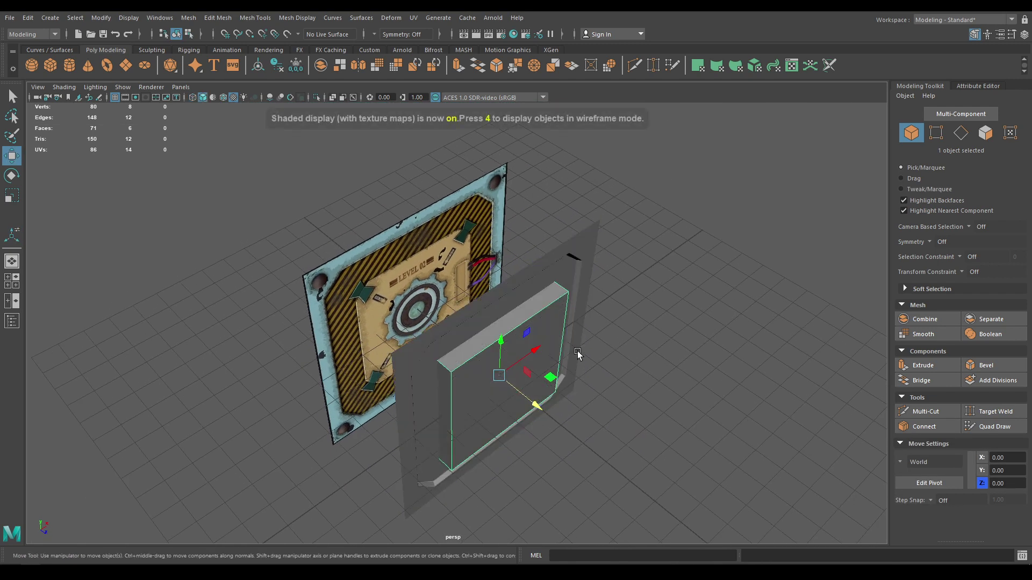
pyautogui.keyDown('alt'); pyautogui.moveTo(578, 352); pyautogui.dragTo(576, 314, button='middle'); pyautogui.keyUp('alt')
pyautogui.moveTo(542, 367); pyautogui.dragTo(587, 402)
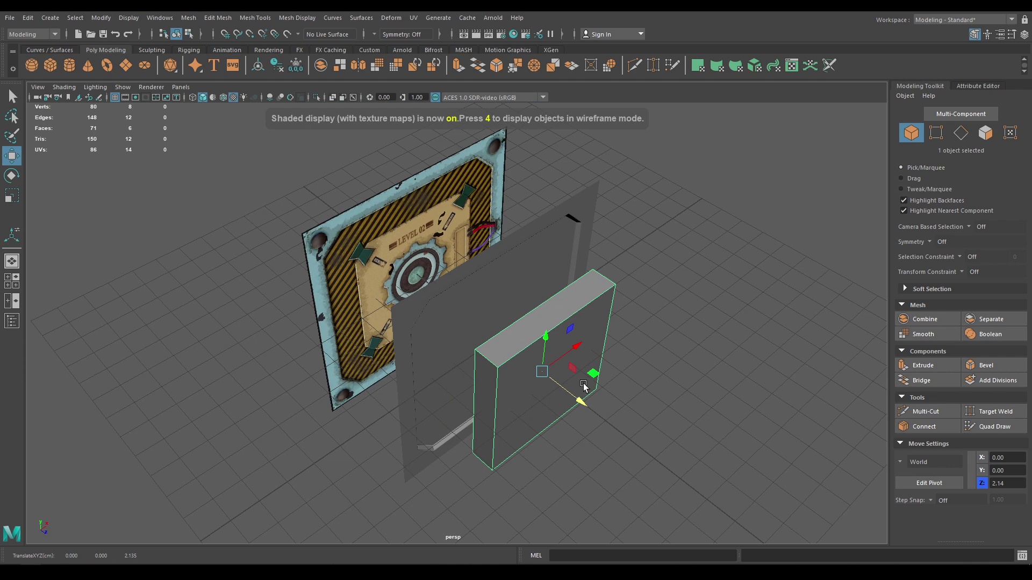
pyautogui.press('t')
pyautogui.click(719, 273)
pyautogui.moveTo(719, 273); pyautogui.dragTo(688, 274, button='middle')
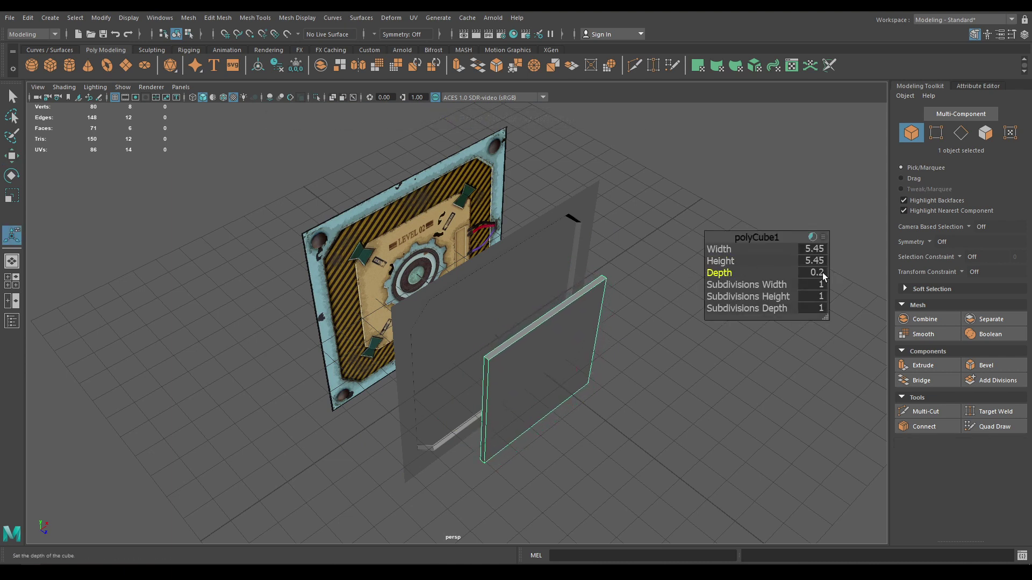
pyautogui.press('w')
# - In the top view, move the inner plate back into the panel's recess at about -0.05 in Z
pyautogui.press('space')
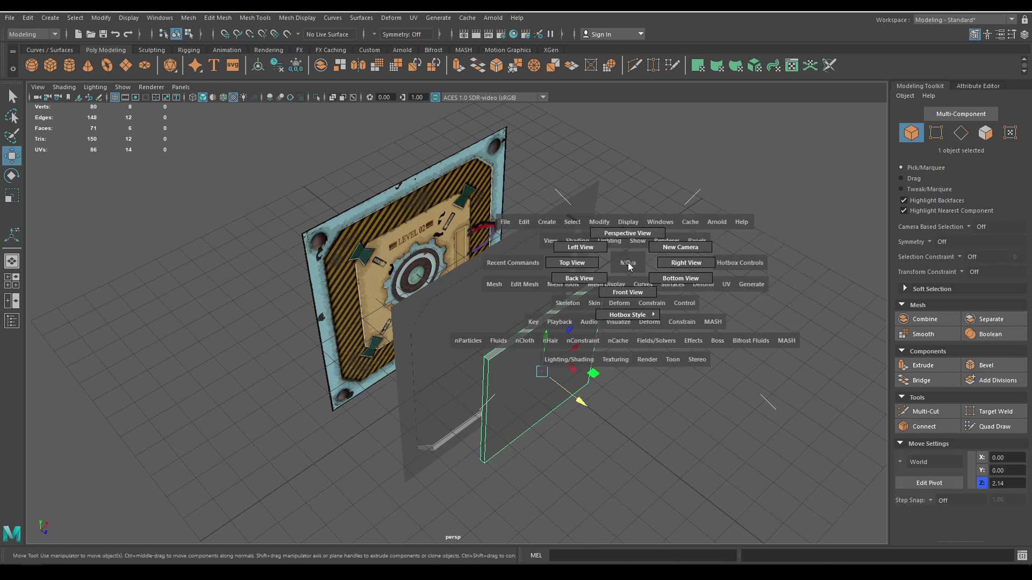
pyautogui.moveTo(627, 263); pyautogui.dragTo(558, 256)
pyautogui.press('space')
pyautogui.scroll(5, 538, 317)
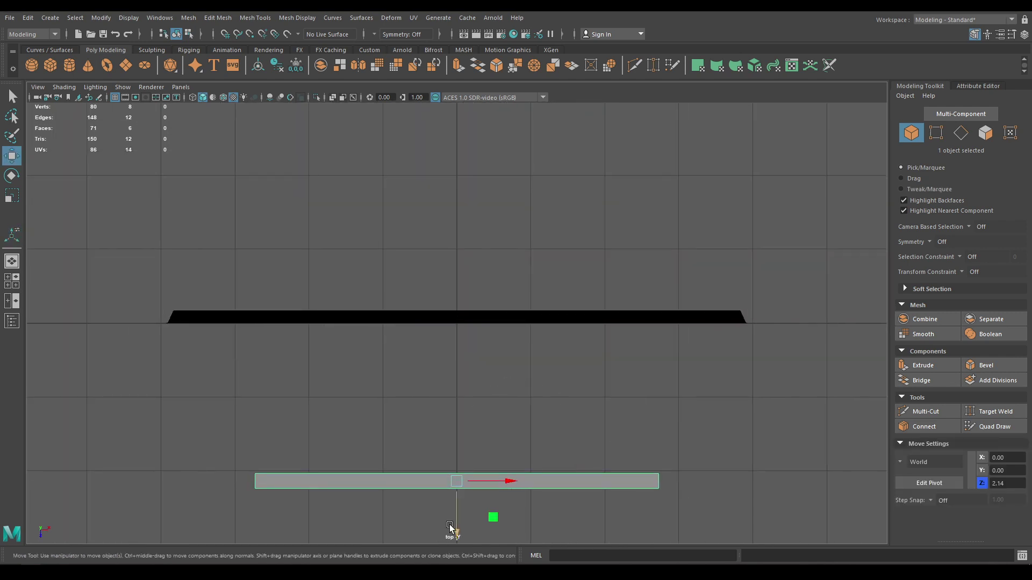
pyautogui.moveTo(450, 527); pyautogui.dragTo(438, 375)
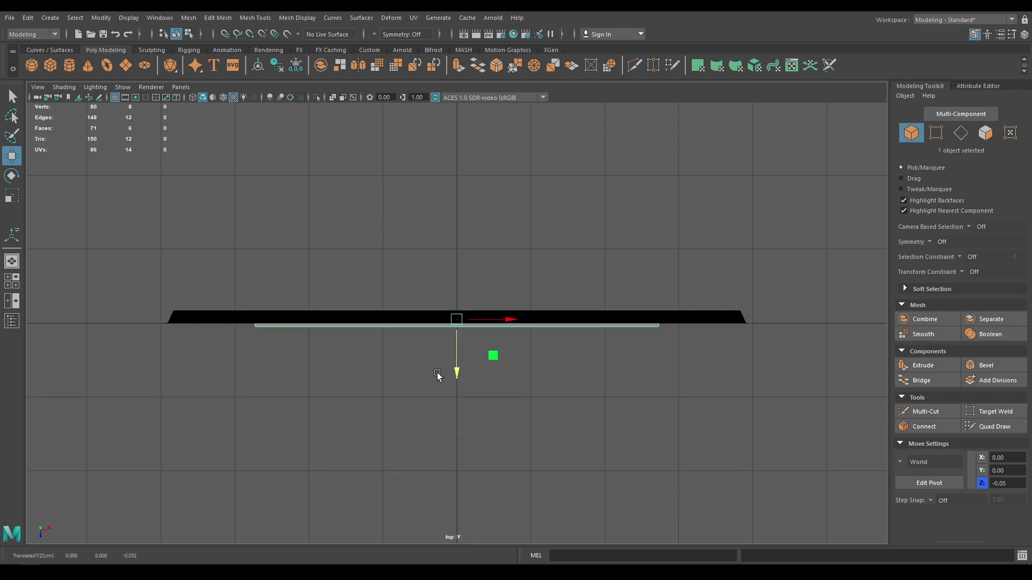
# - Set the inner plate's depth to 0.1 and move it back to about -0.11 in Z within the recess
pyautogui.press('t')
pyautogui.click(816, 273)
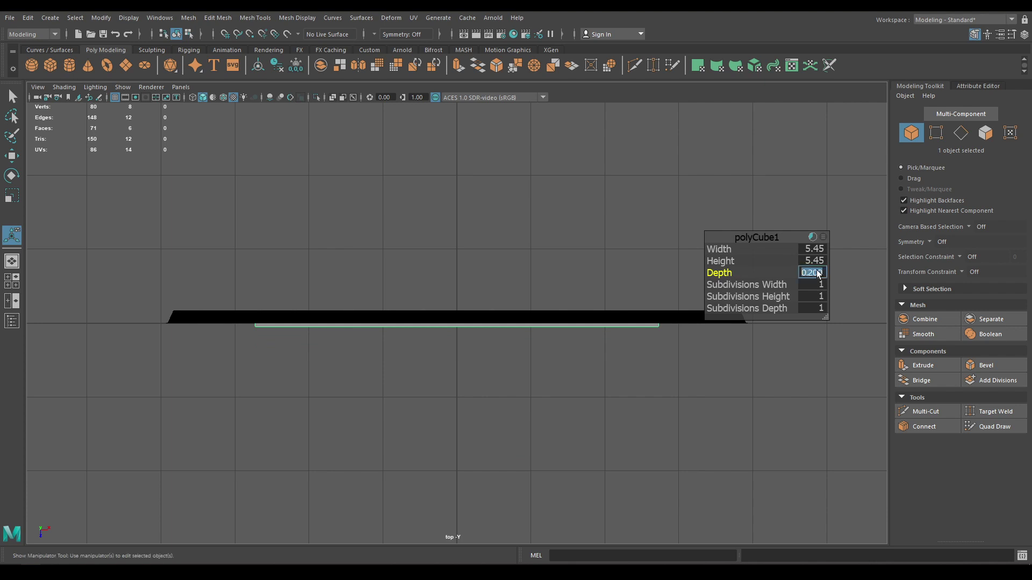
pyautogui.write('0.1')
pyautogui.press('Return')
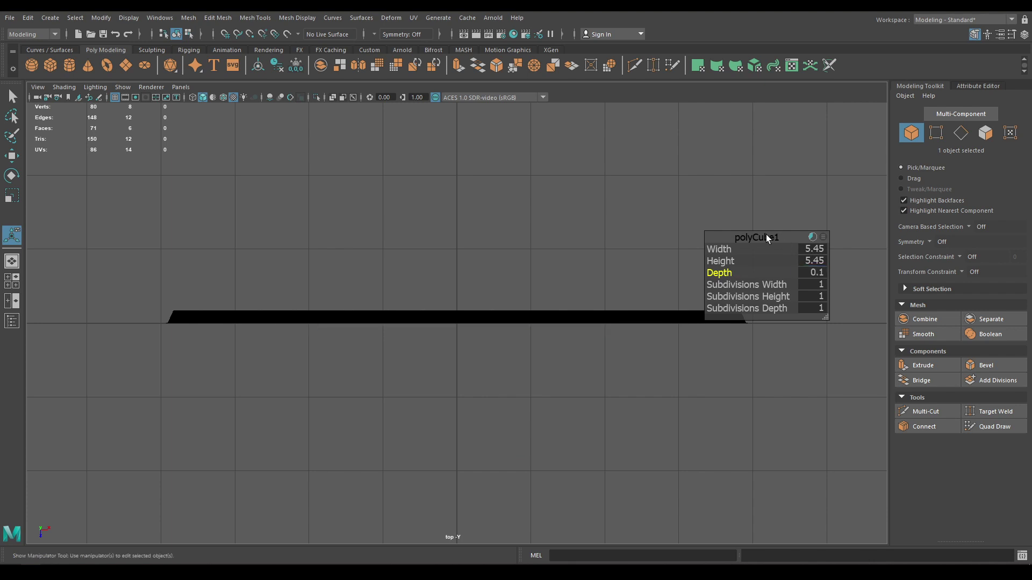
pyautogui.press('w')
pyautogui.press('4')
pyautogui.scroll(2, 417, 448)
pyautogui.scroll(1, 417, 449)
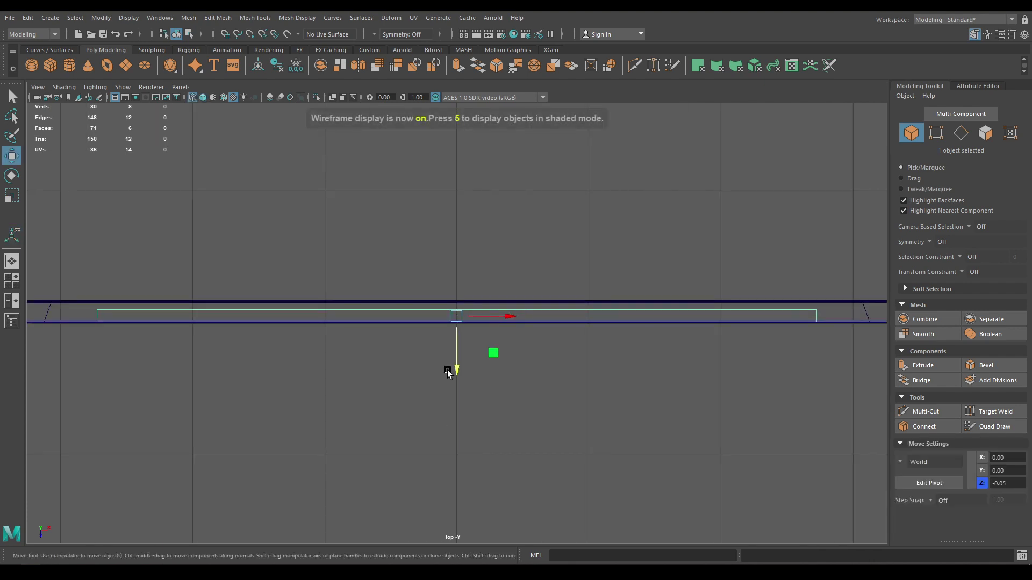
pyautogui.moveTo(456, 371); pyautogui.dragTo(424, 333)
pyautogui.press('space')
pyautogui.press('6')
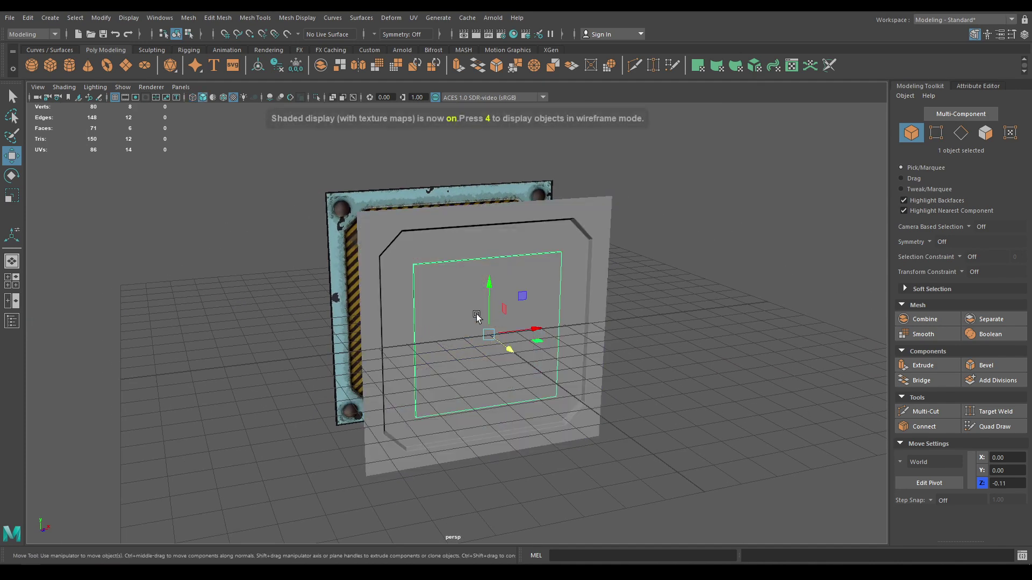
# - Examine the inner plate's fit in the panel and its corners against the reference image
pyautogui.scroll(5, 476, 317)
pyautogui.press('space')
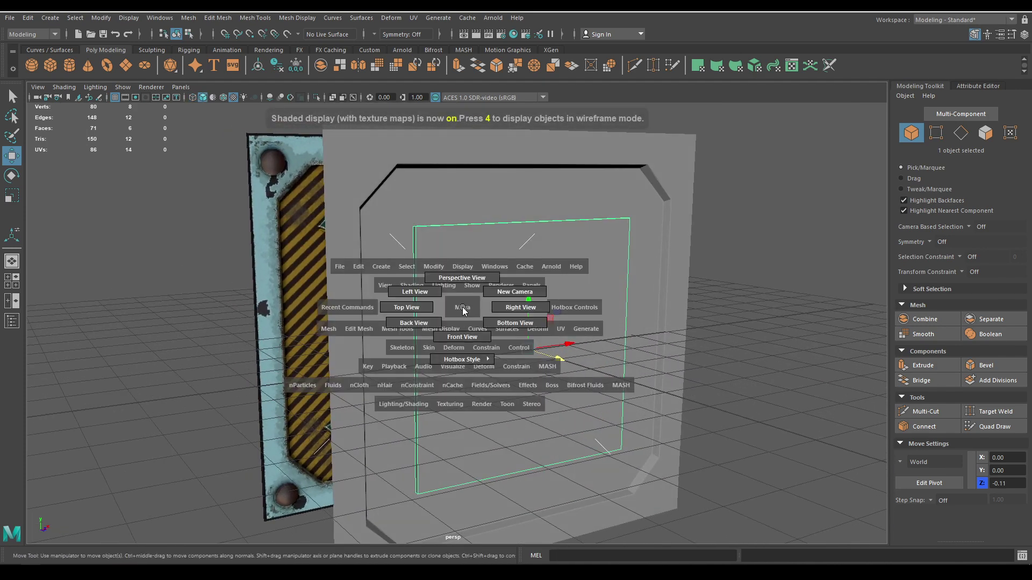
pyautogui.moveTo(458, 312); pyautogui.dragTo(468, 328)
pyautogui.press('6')
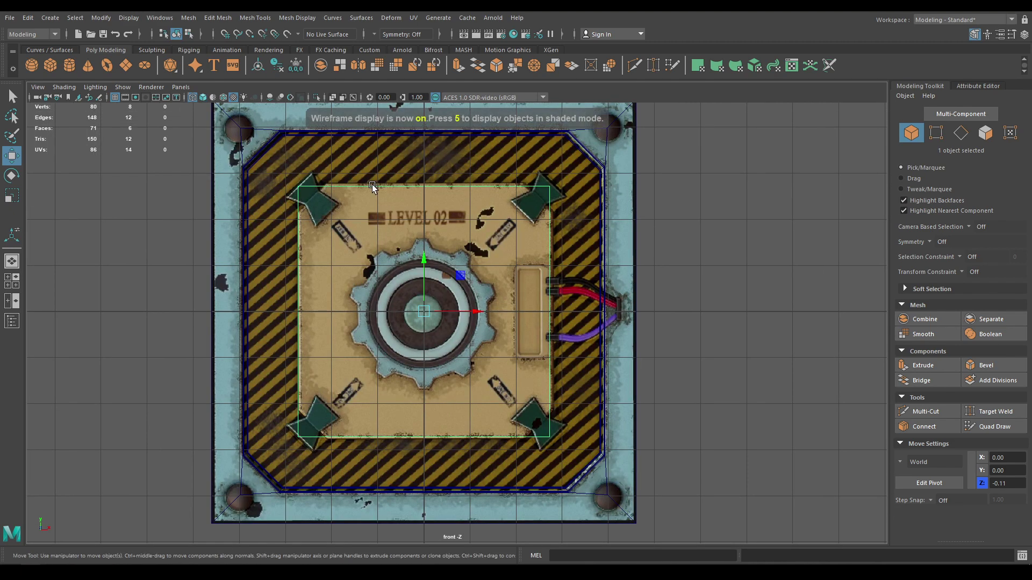
pyautogui.keyDown('alt'); pyautogui.moveTo(381, 238); pyautogui.dragTo(397, 254, button='middle'); pyautogui.keyUp('alt')
pyautogui.scroll(1, 397, 254)
pyautogui.press('space')
pyautogui.moveTo(391, 243); pyautogui.dragTo(395, 267)
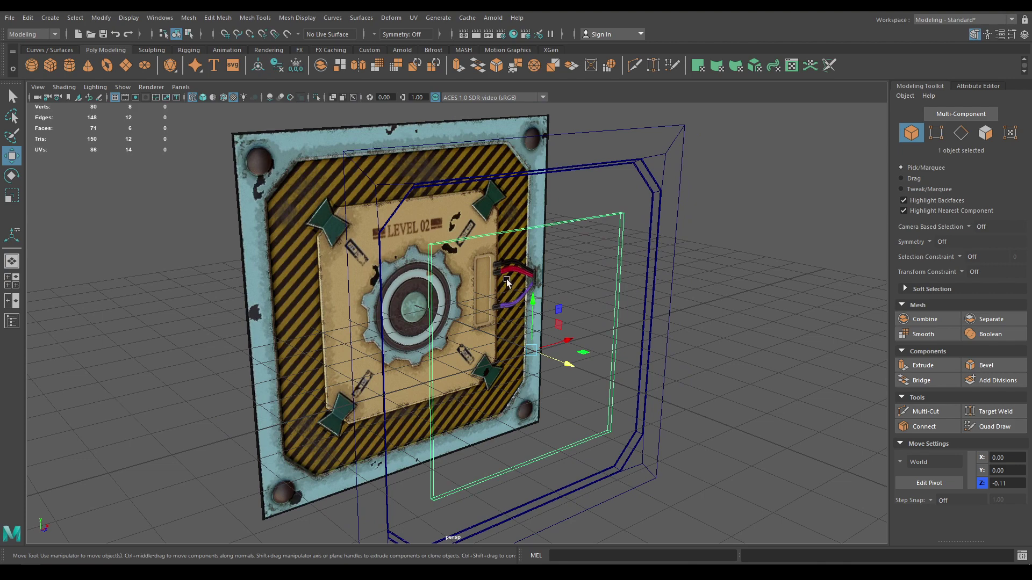
# - Bevel the inner plate's four short corner edges with a fraction of 0.22 to match the reference's cut corners
pyautogui.moveTo(499, 268); pyautogui.dragTo(509, 242, button='right')
pyautogui.keyDown('alt'); pyautogui.moveTo(449, 252); pyautogui.dragTo(482, 359); pyautogui.keyUp('alt')
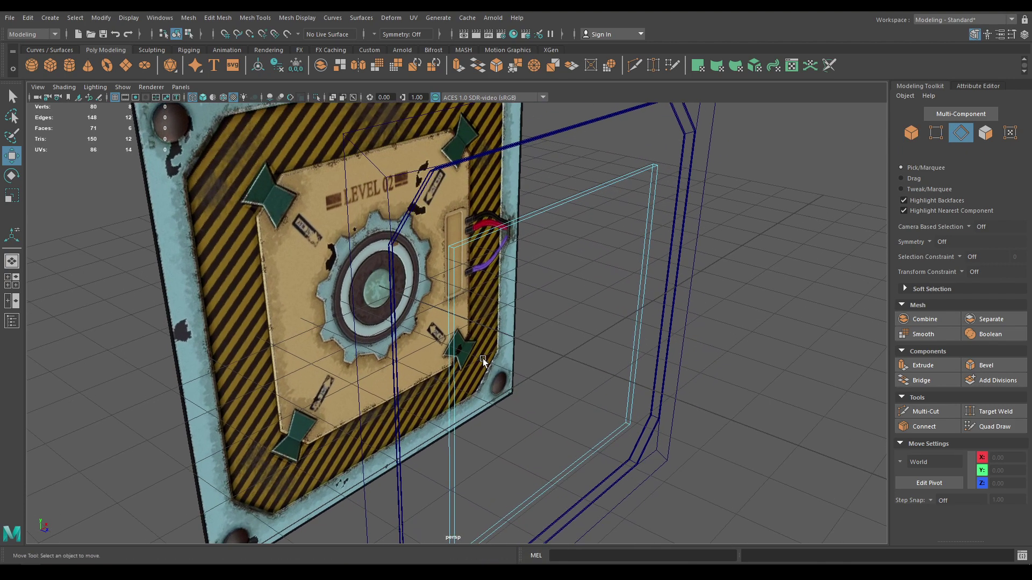
pyautogui.click(449, 248)
pyautogui.keyDown('alt'); pyautogui.moveTo(610, 248); pyautogui.dragTo(469, 245); pyautogui.keyUp('alt')
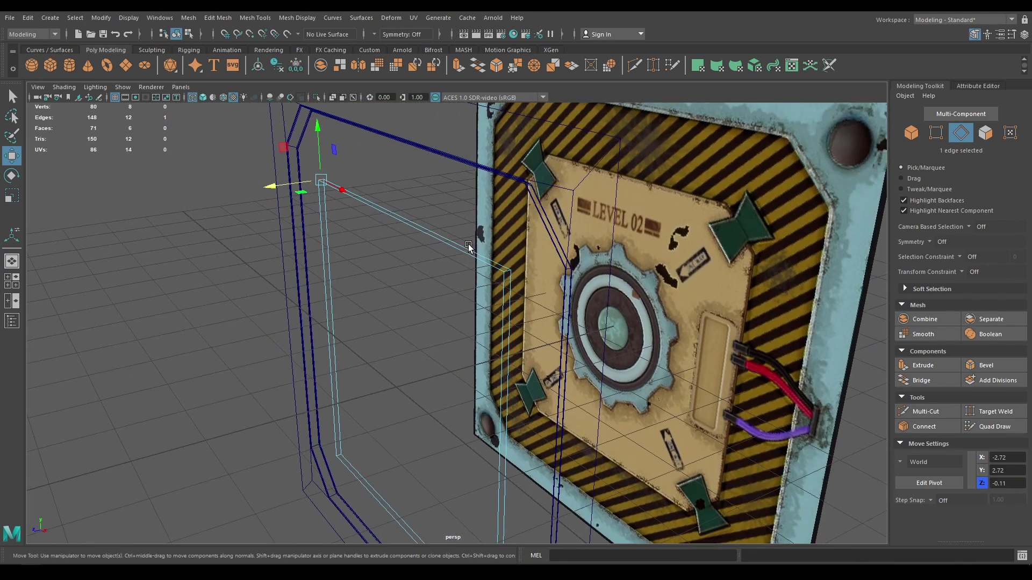
pyautogui.keyDown('shift'); pyautogui.click(507, 277); pyautogui.keyUp('shift')
pyautogui.keyDown('alt'); pyautogui.moveTo(507, 276); pyautogui.dragTo(559, 343); pyautogui.keyUp('alt')
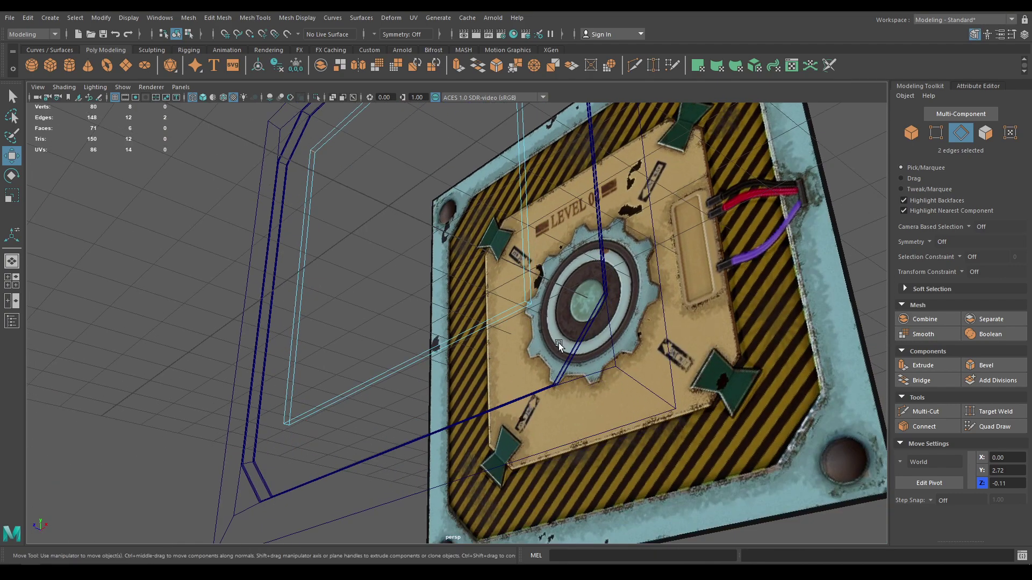
pyautogui.keyDown('shift'); pyautogui.click(531, 304); pyautogui.keyUp('shift')
pyautogui.keyDown('alt'); pyautogui.moveTo(391, 339); pyautogui.dragTo(540, 366); pyautogui.keyUp('alt')
pyautogui.keyDown('shift'); pyautogui.click(476, 365); pyautogui.keyUp('shift')
pyautogui.press('space')
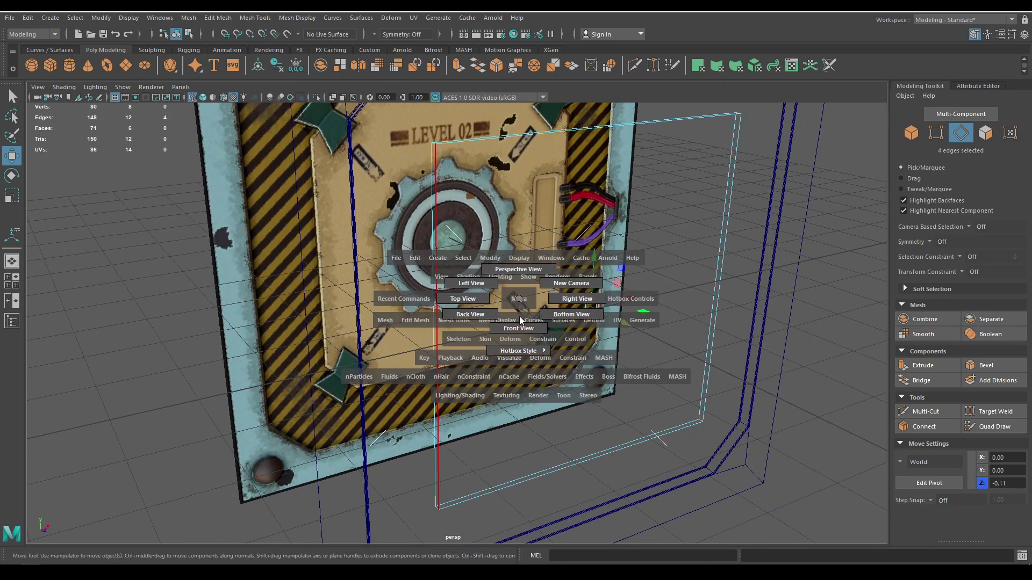
pyautogui.moveTo(519, 316); pyautogui.dragTo(518, 328)
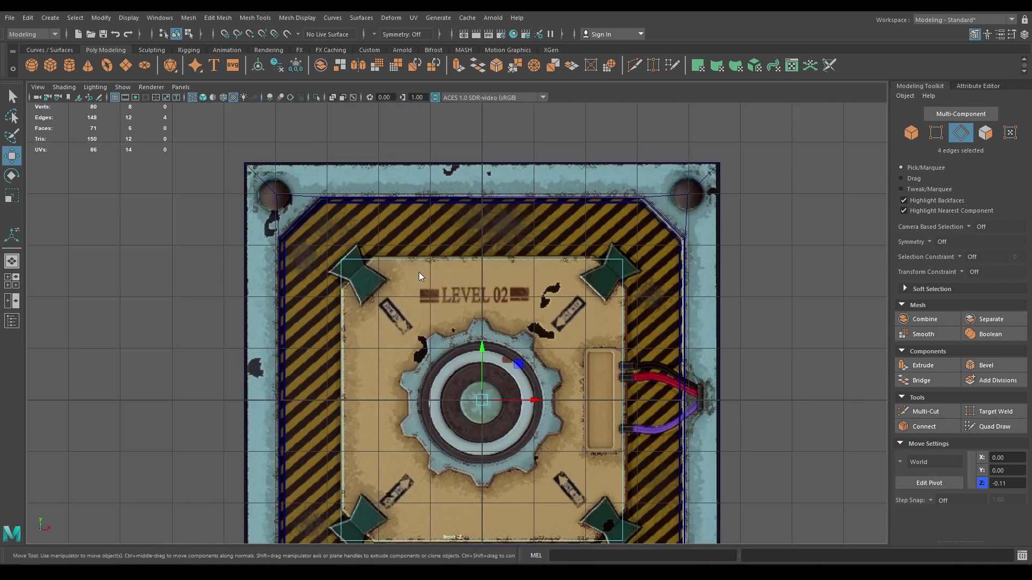
pyautogui.keyDown('shift'); pyautogui.rightClick(418, 272); pyautogui.keyUp('shift')
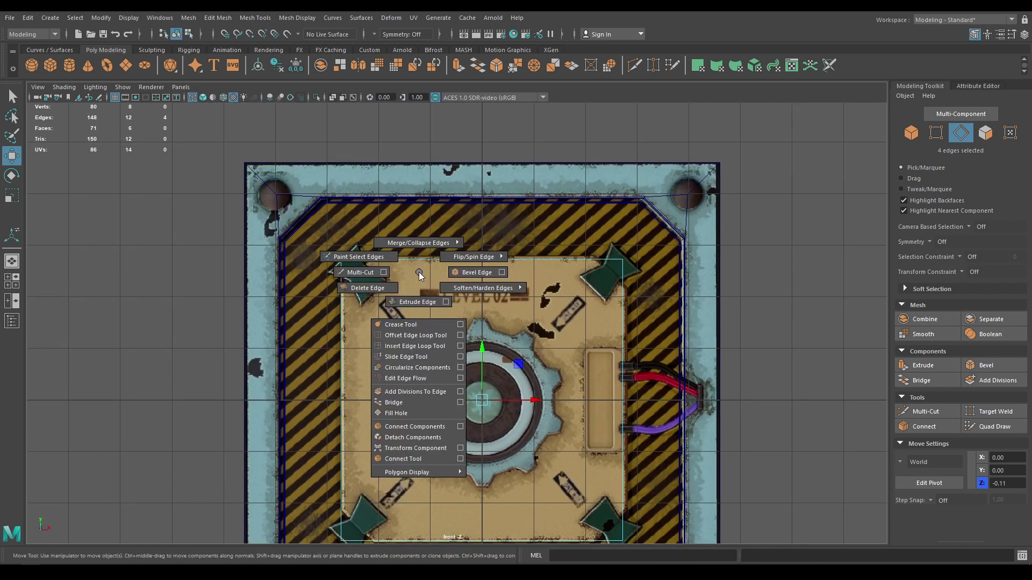
pyautogui.click(459, 274)
pyautogui.scroll(2, 607, 270)
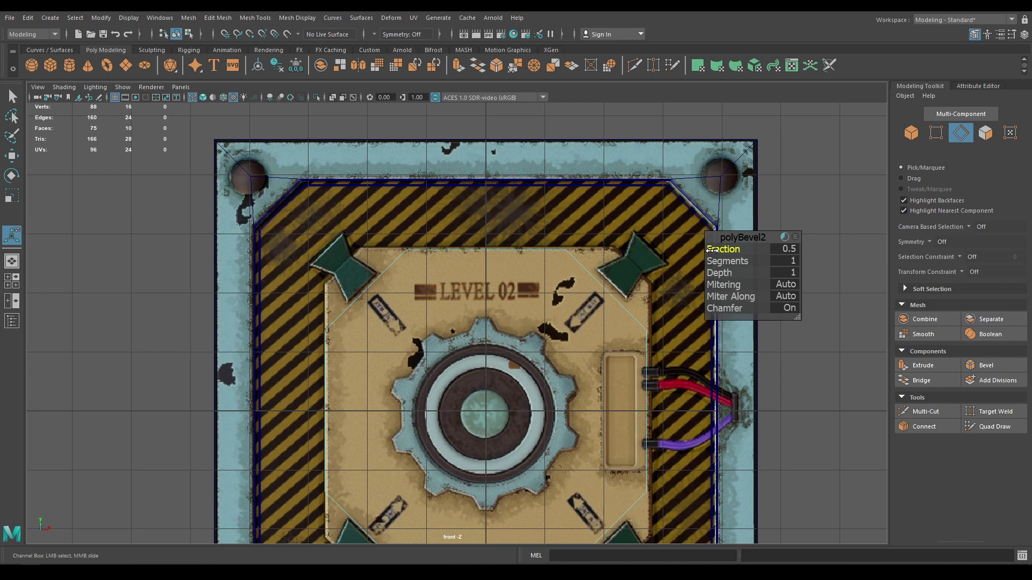
pyautogui.moveTo(710, 250); pyautogui.dragTo(698, 250)
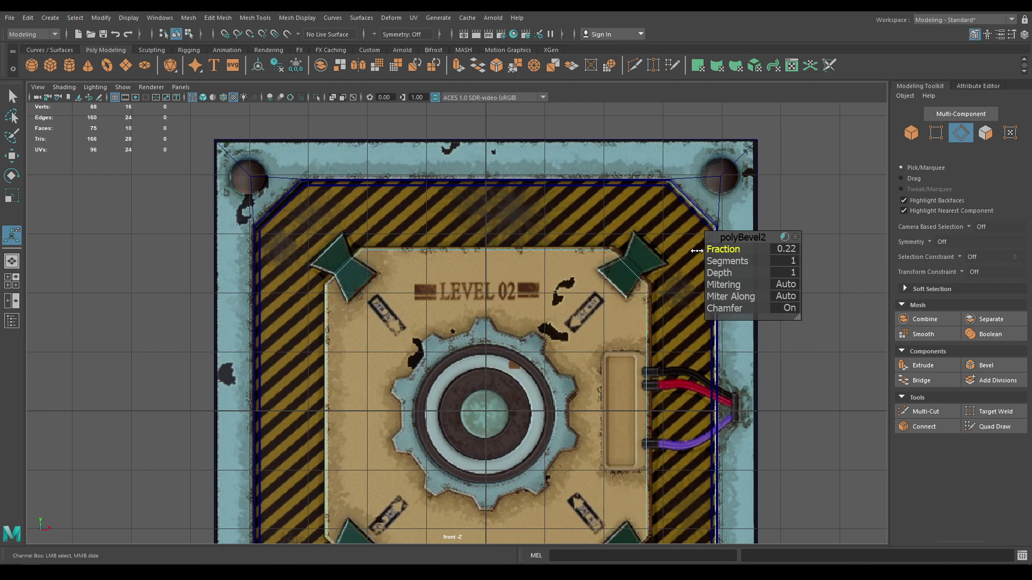
pyautogui.keyDown('alt'); pyautogui.moveTo(612, 314); pyautogui.dragTo(591, 273, button='middle'); pyautogui.keyUp('alt')
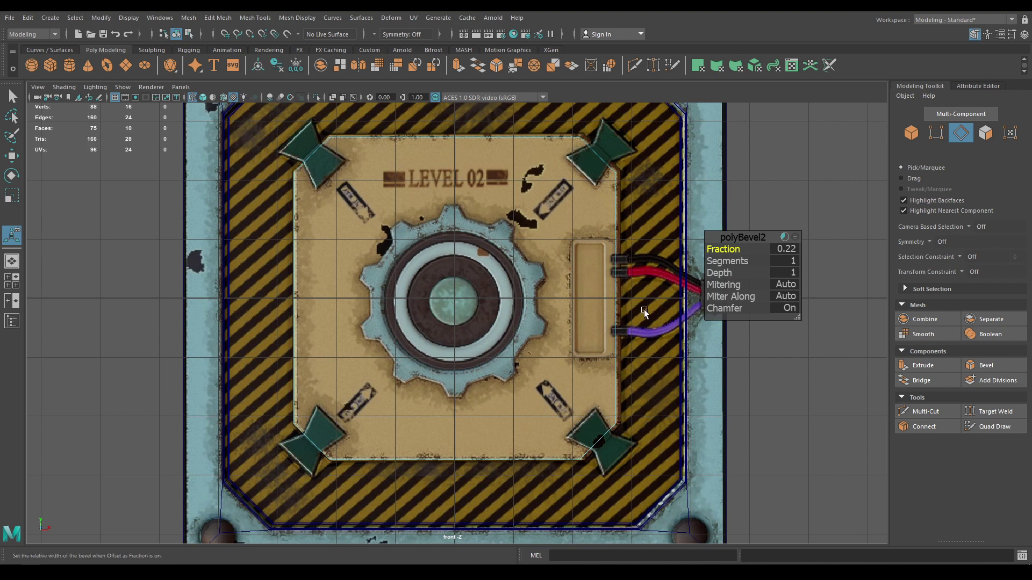
# - Reduce the bevel fraction on the inner plate's four corners to 0.2 to match the reference
pyautogui.moveTo(720, 249); pyautogui.dragTo(719, 248)
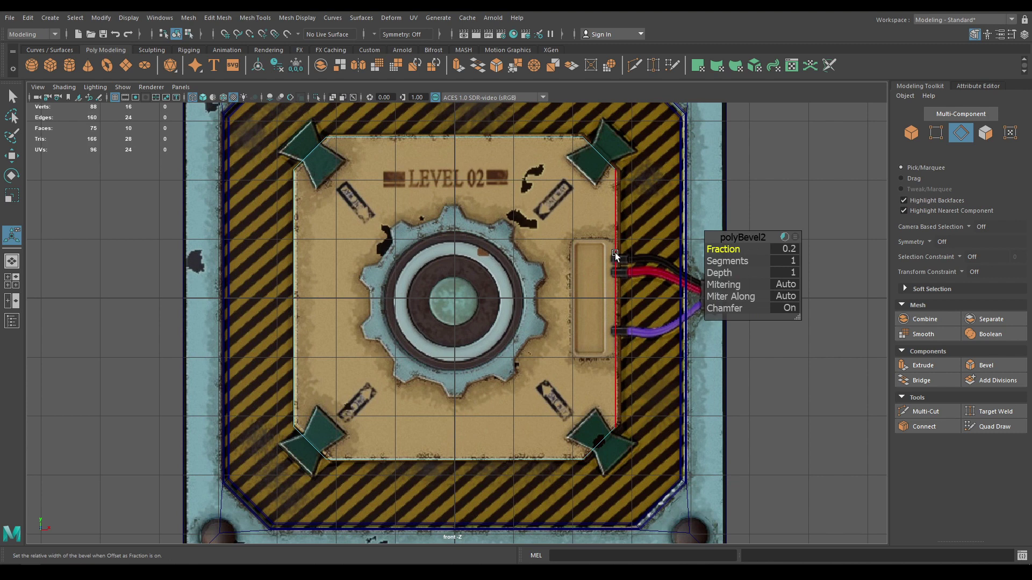
pyautogui.press('w')
pyautogui.keyDown('alt'); pyautogui.moveTo(514, 247); pyautogui.dragTo(475, 247); pyautogui.keyUp('alt')
pyautogui.scroll(1, 482, 288)
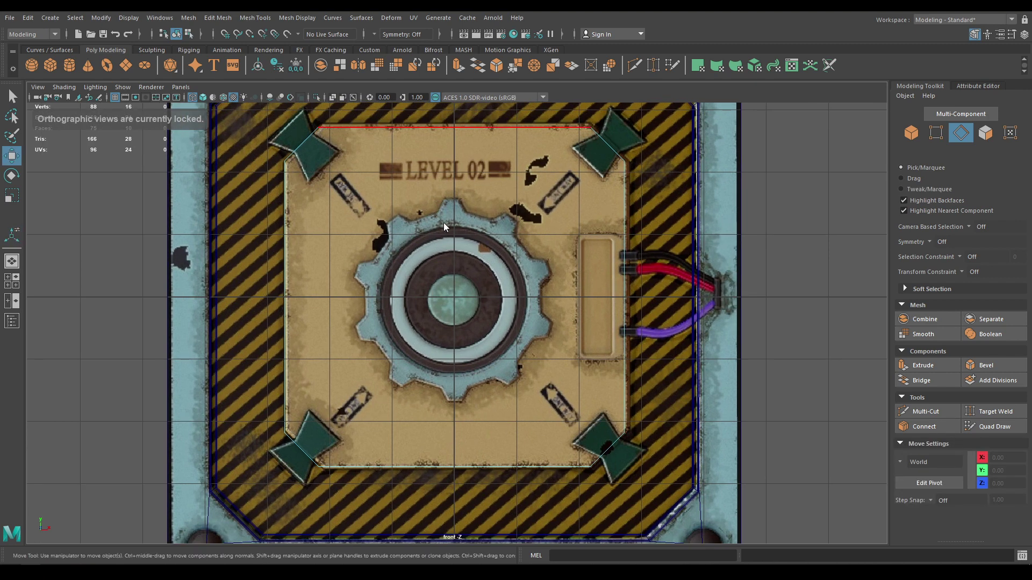
# - In the shaded perspective view, bevel all the edges of the inner plate with a fraction of 0.27 and 2 segments
pyautogui.moveTo(444, 222); pyautogui.dragTo(502, 202, button='right')
pyautogui.press('space')
pyautogui.press('space')
pyautogui.moveTo(479, 214)
pyautogui.keyDown('alt'); pyautogui.mouseDown()
pyautogui.moveTo(524, 244)
pyautogui.moveTo(514, 241)
pyautogui.moveTo(515, 260)
pyautogui.moveTo(546, 240)
pyautogui.moveTo(532, 224)
pyautogui.mouseUp(); pyautogui.keyUp('alt')
pyautogui.press('6')
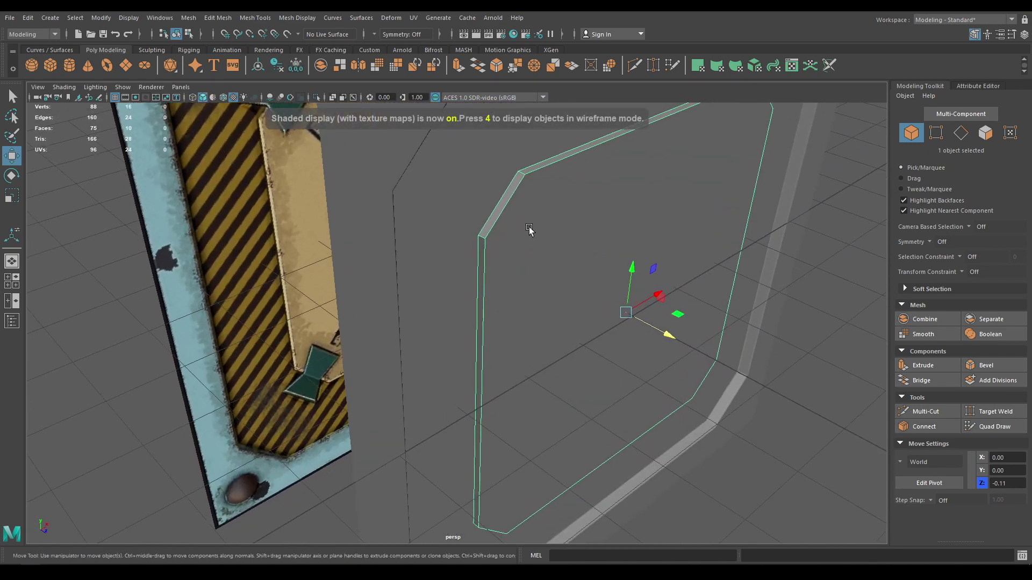
pyautogui.moveTo(529, 226); pyautogui.dragTo(524, 202, button='right')
pyautogui.keyDown('alt'); pyautogui.moveTo(559, 285); pyautogui.dragTo(859, 541); pyautogui.keyUp('alt')
pyautogui.scroll(8, 511, 309)
pyautogui.keyDown('alt'); pyautogui.moveTo(511, 308); pyautogui.dragTo(491, 415); pyautogui.keyUp('alt')
pyautogui.scroll(1, 498, 371)
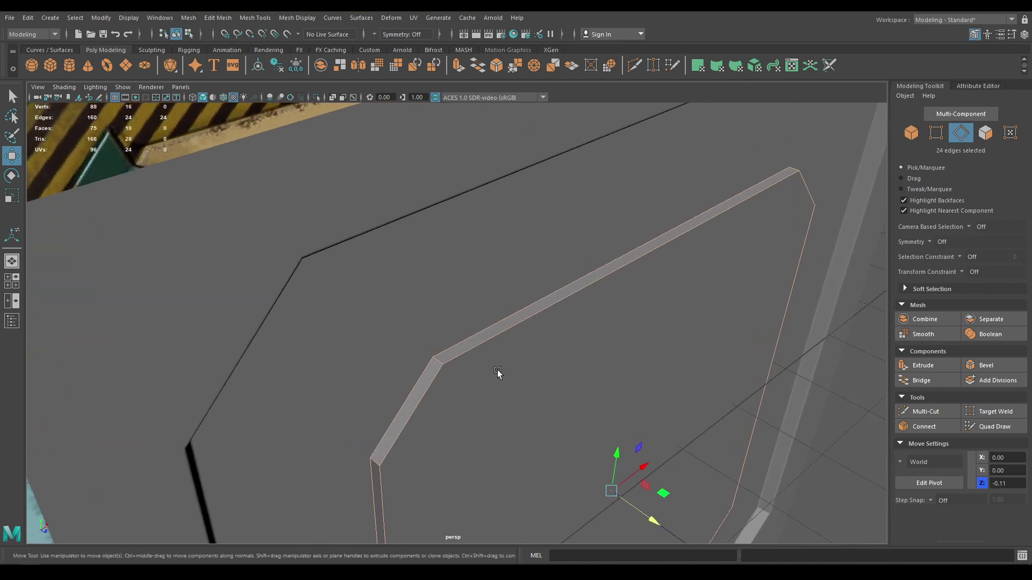
pyautogui.keyDown('alt'); pyautogui.moveTo(497, 371); pyautogui.dragTo(526, 275); pyautogui.keyUp('alt')
pyautogui.keyDown('shift'); pyautogui.moveTo(527, 276); pyautogui.dragTo(604, 295, button='right'); pyautogui.keyUp('shift')
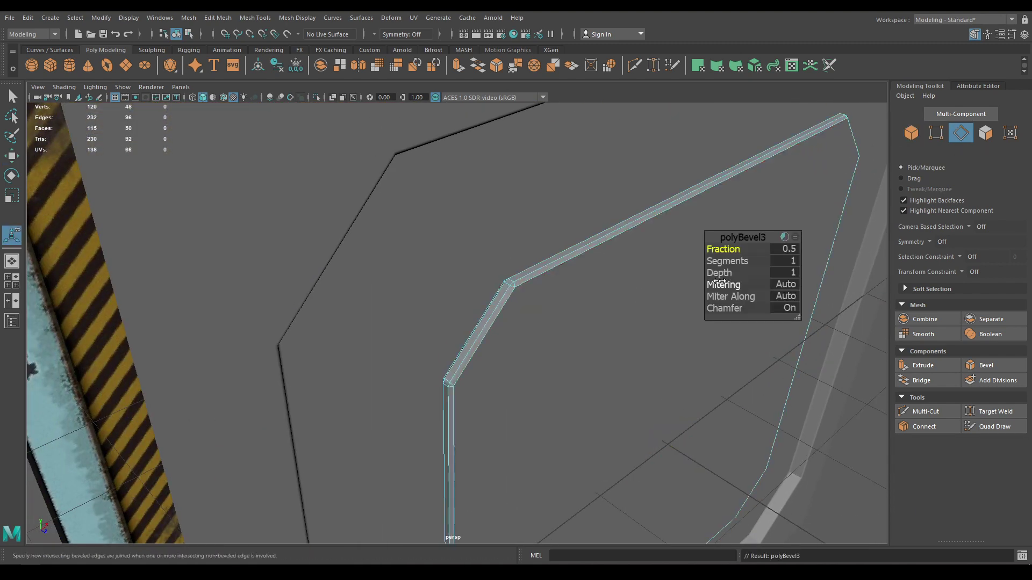
pyautogui.moveTo(723, 250); pyautogui.dragTo(785, 262, button='middle')
pyautogui.scroll(5, 496, 428)
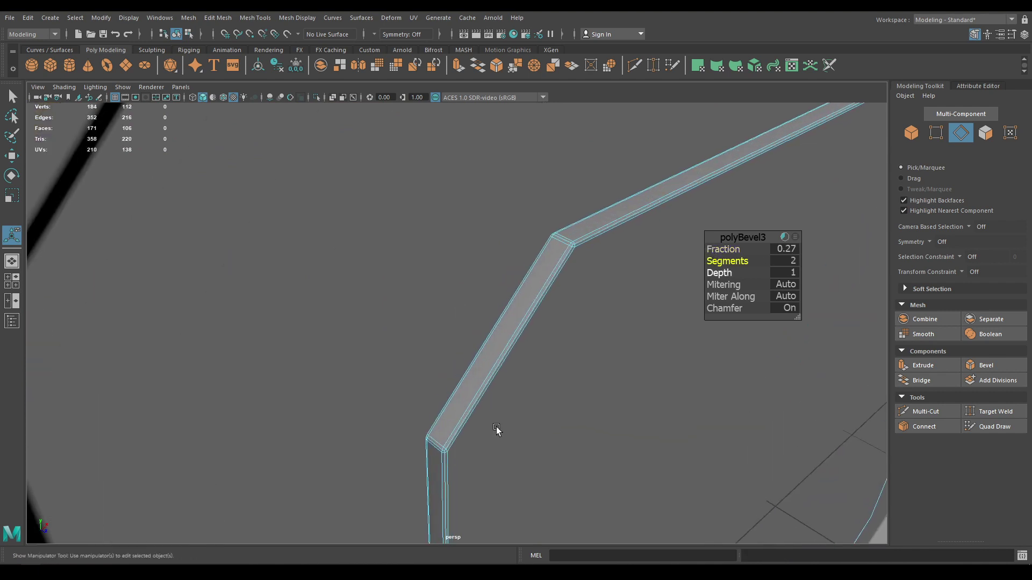
# - Set the inner plate's edge bevel to 4 segments and a fraction of 0.2, and return to object selection
pyautogui.scroll(3, 496, 430)
pyautogui.keyDown('alt'); pyautogui.moveTo(495, 429); pyautogui.dragTo(511, 404, button='middle'); pyautogui.keyUp('alt')
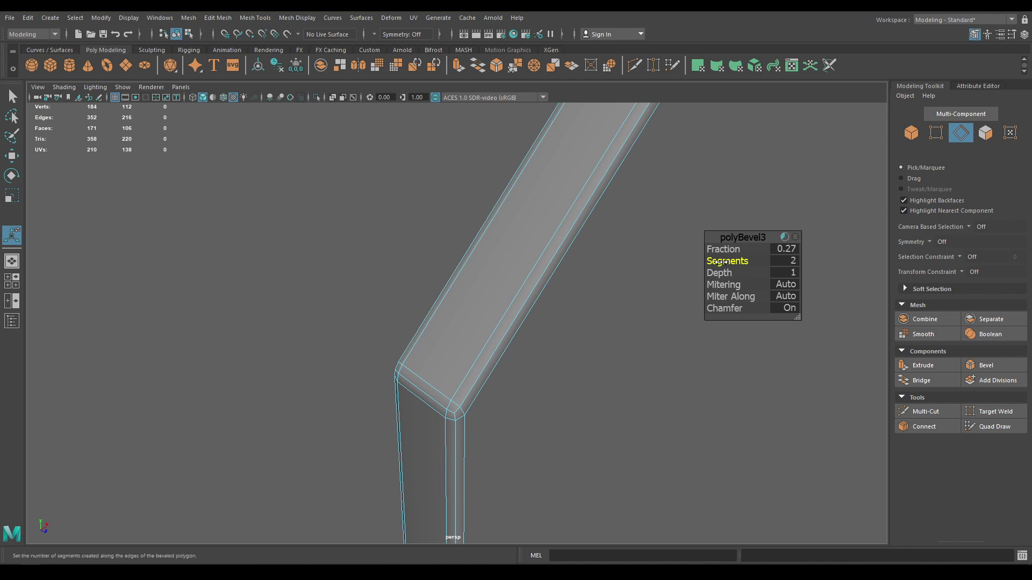
pyautogui.moveTo(721, 261); pyautogui.dragTo(806, 265, button='middle')
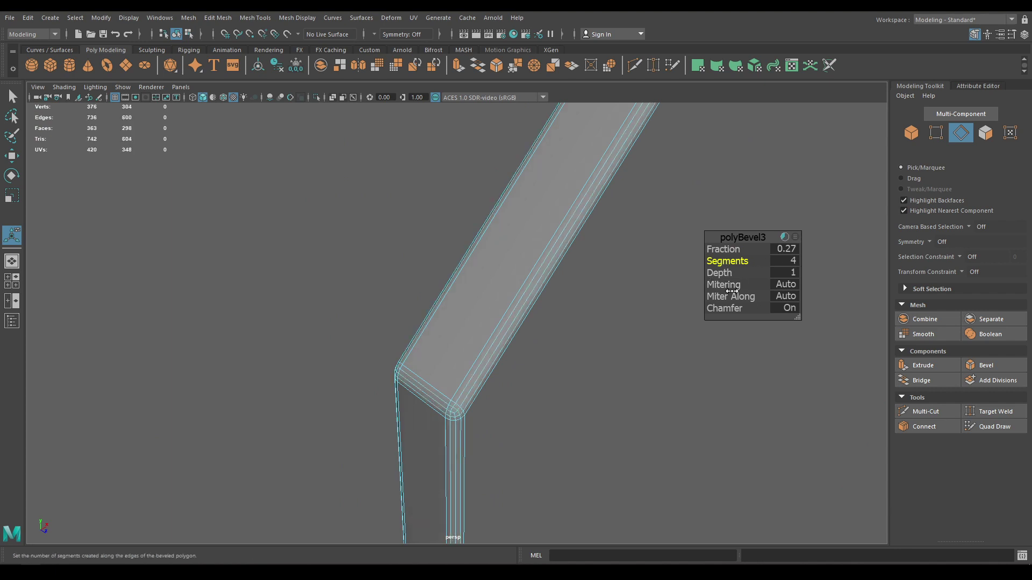
pyautogui.click(783, 249)
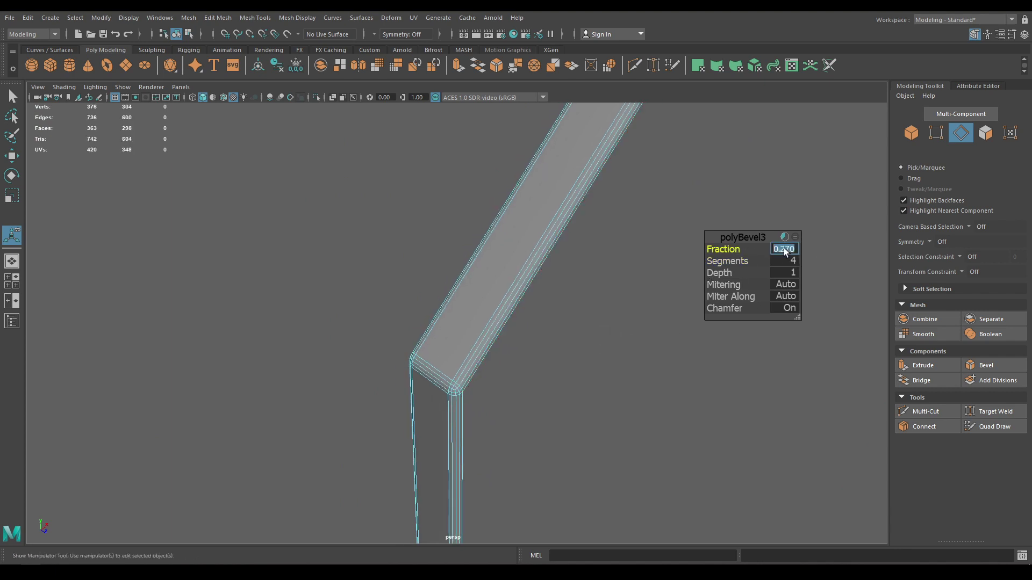
pyautogui.write('0.2')
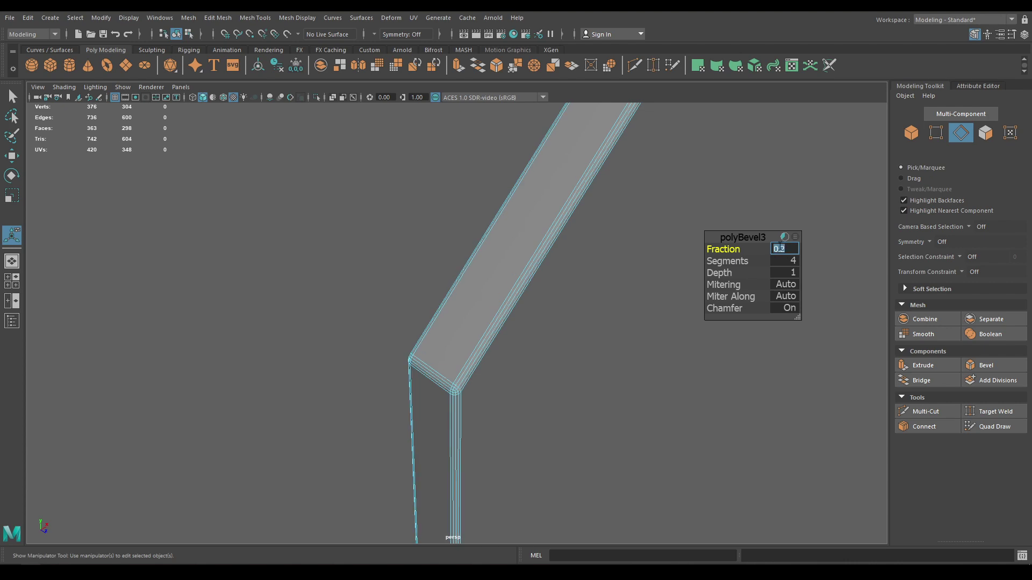
pyautogui.write('w')
pyautogui.moveTo(744, 255); pyautogui.dragTo(583, 240, button='right')
pyautogui.click(759, 279)
# - Display wireframe over the shaded objects and move the inner plate to about -0.13 in Z
pyautogui.keyDown('alt'); pyautogui.moveTo(758, 279); pyautogui.dragTo(597, 291); pyautogui.keyUp('alt')
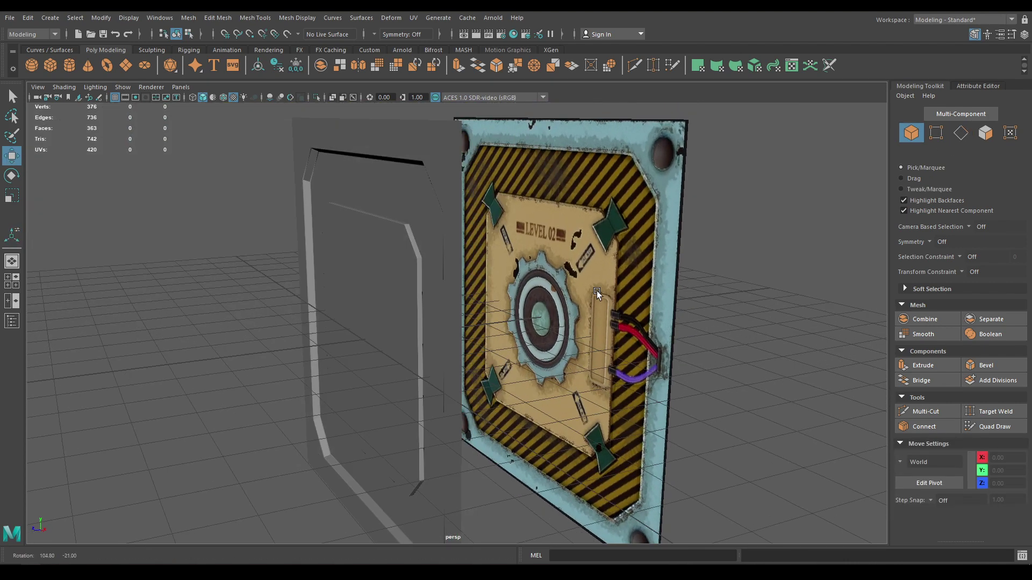
pyautogui.scroll(4, 570, 307)
pyautogui.keyDown('alt'); pyautogui.moveTo(429, 382); pyautogui.dragTo(420, 372); pyautogui.keyUp('alt')
pyautogui.click(372, 335)
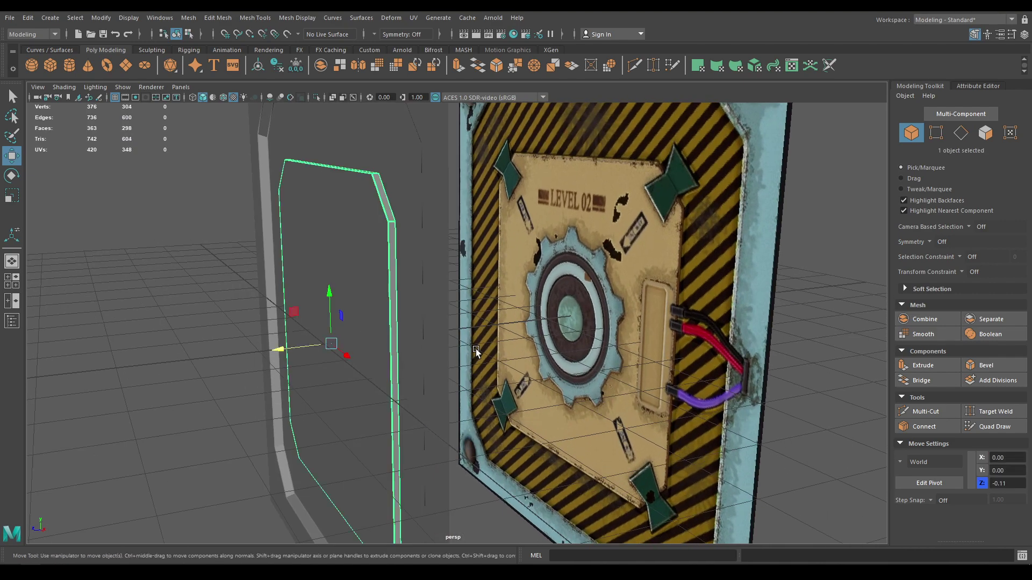
pyautogui.moveTo(476, 352)
pyautogui.keyDown('alt'); pyautogui.mouseDown()
pyautogui.moveTo(462, 201)
pyautogui.moveTo(501, 244)
pyautogui.moveTo(505, 272)
pyautogui.mouseUp(); pyautogui.keyUp('alt')
pyautogui.click(224, 97)
pyautogui.scroll(3, 648, 324)
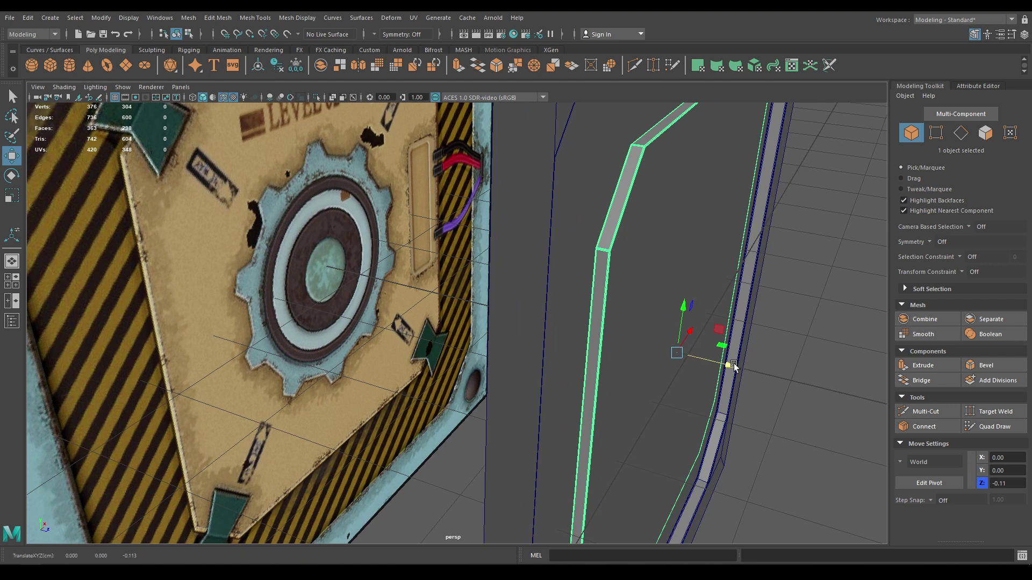
pyautogui.moveTo(758, 366); pyautogui.dragTo(805, 352)
# - In the top view, adjust the inner plate's depth position in the panel's recess to about -0.12 in Z
pyautogui.press('space')
pyautogui.press('space')
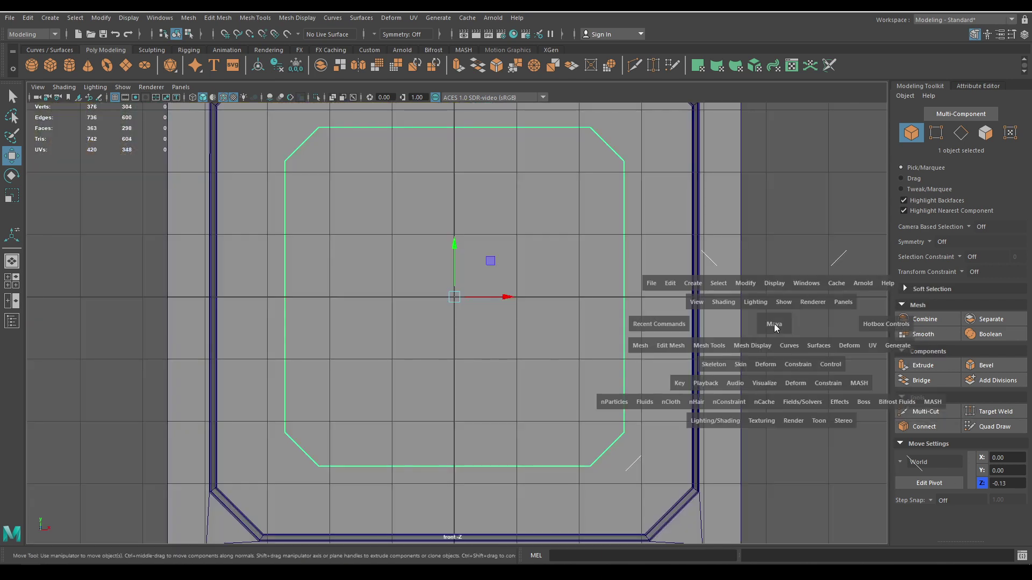
pyautogui.moveTo(698, 325); pyautogui.dragTo(698, 319)
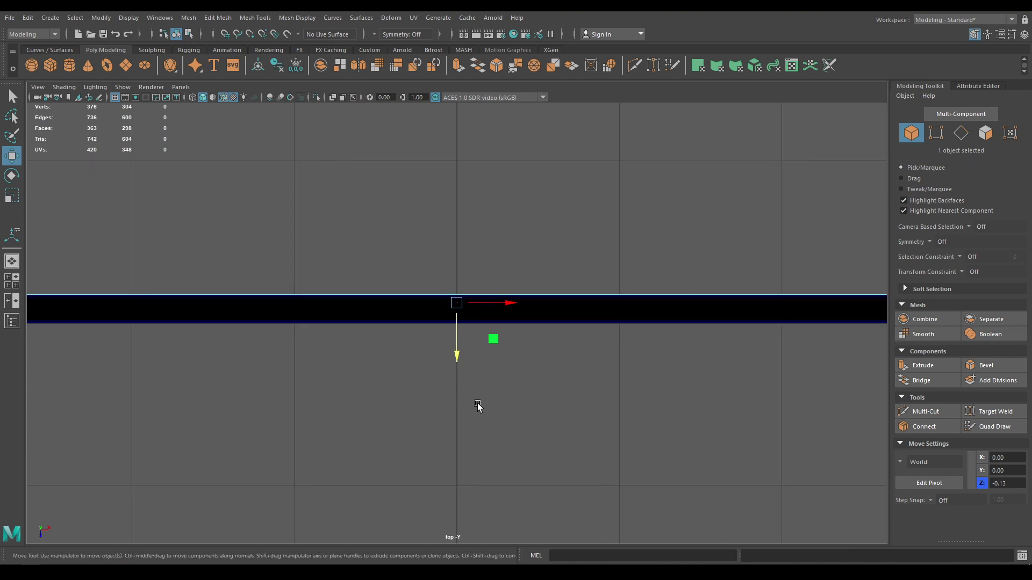
pyautogui.press('4')
pyautogui.moveTo(457, 361); pyautogui.dragTo(453, 296)
pyautogui.press('space')
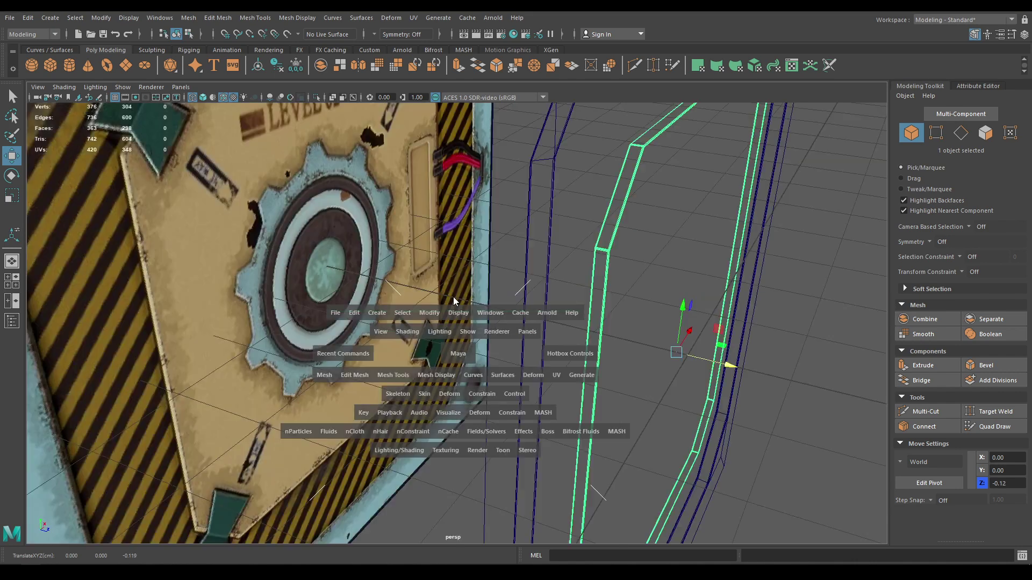
pyautogui.press('6')
pyautogui.click(789, 375)
# - Create a polygon pipe at the centre of the gear in the front view and rotate it to face the front
pyautogui.keyDown('alt'); pyautogui.moveTo(791, 375); pyautogui.dragTo(679, 231); pyautogui.keyUp('alt')
pyautogui.keyDown('alt'); pyautogui.moveTo(679, 231); pyautogui.dragTo(577, 146, button='right'); pyautogui.keyUp('alt')
pyautogui.keyDown('alt'); pyautogui.moveTo(577, 146); pyautogui.dragTo(599, 145); pyautogui.keyUp('alt')
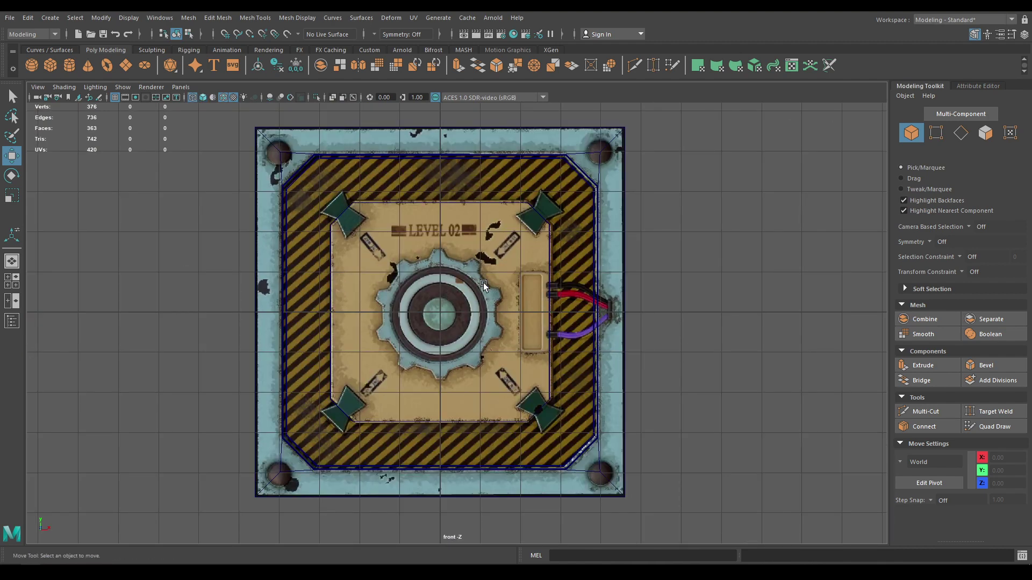
pyautogui.keyDown('shift'); pyautogui.moveTo(475, 243); pyautogui.dragTo(460, 324, button='right'); pyautogui.keyUp('shift')
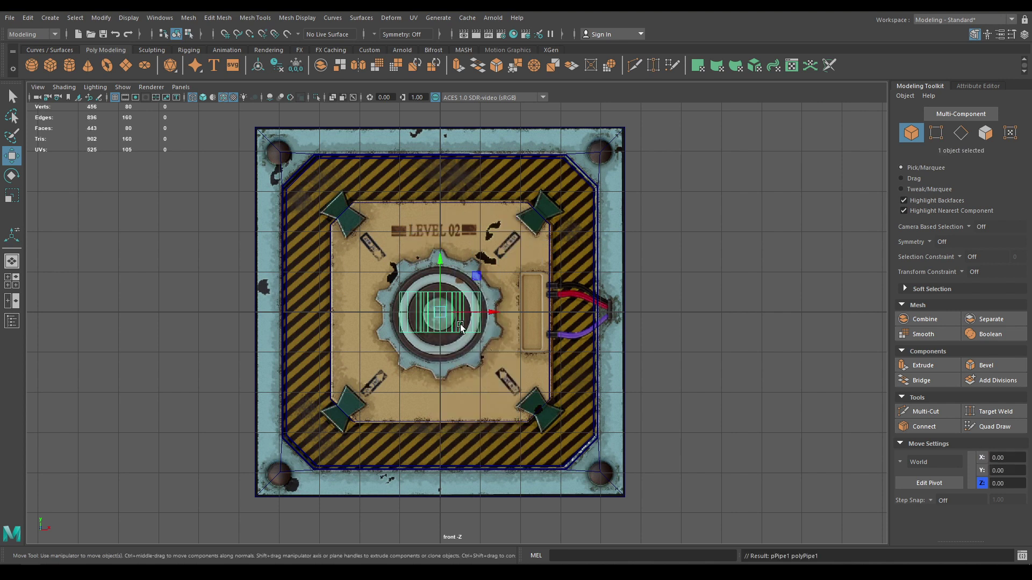
pyautogui.press('e')
pyautogui.moveTo(445, 290); pyautogui.dragTo(441, 360)
pyautogui.press('w')
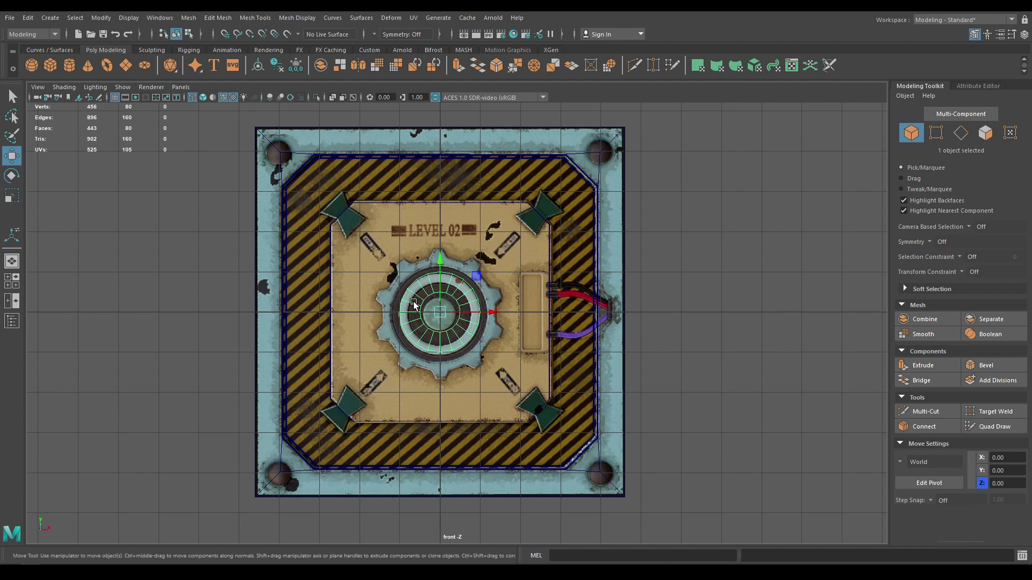
# - Set the pipe's radius to 1.17 and thickness to 0.17 to match the gear's outer dark ring
pyautogui.scroll(5, 457, 323)
pyautogui.scroll(1, 461, 312)
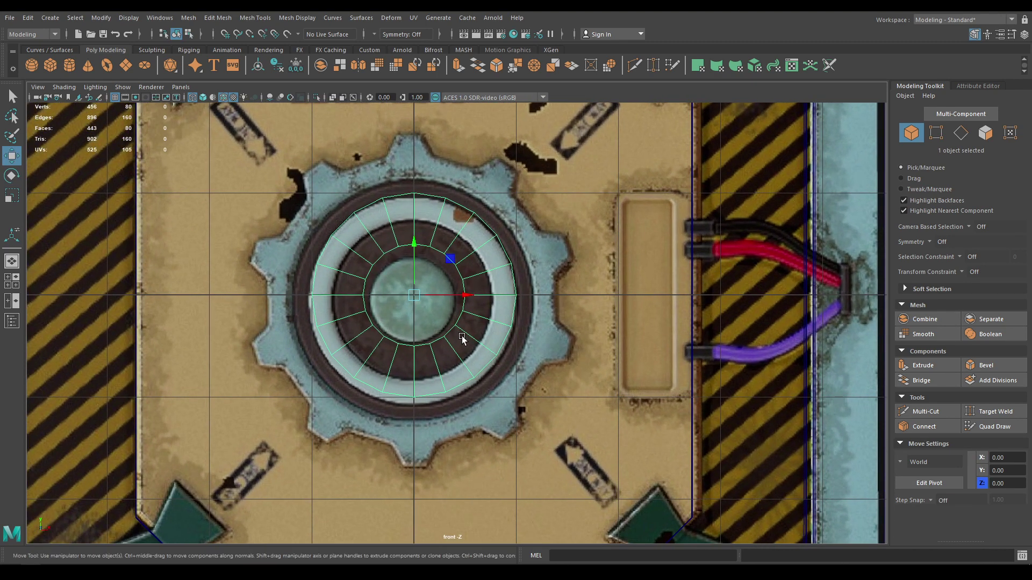
pyautogui.press('t')
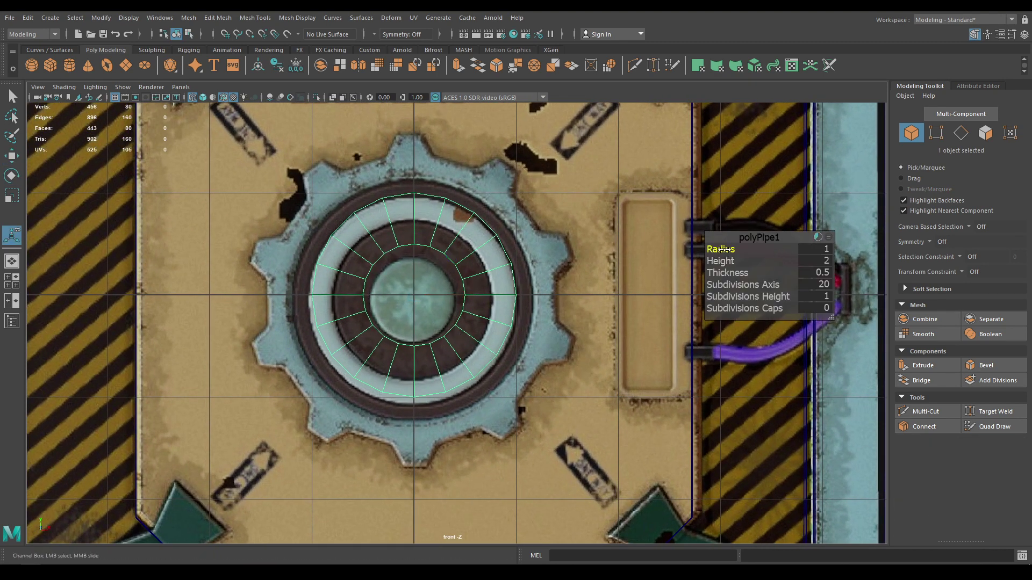
pyautogui.moveTo(723, 249); pyautogui.dragTo(733, 251)
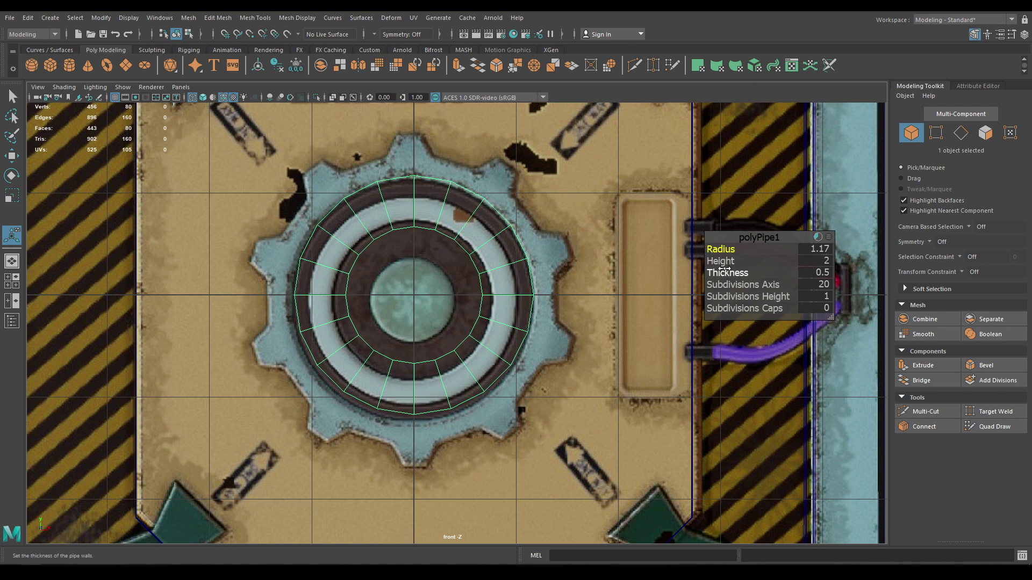
pyautogui.moveTo(727, 273); pyautogui.dragTo(708, 276)
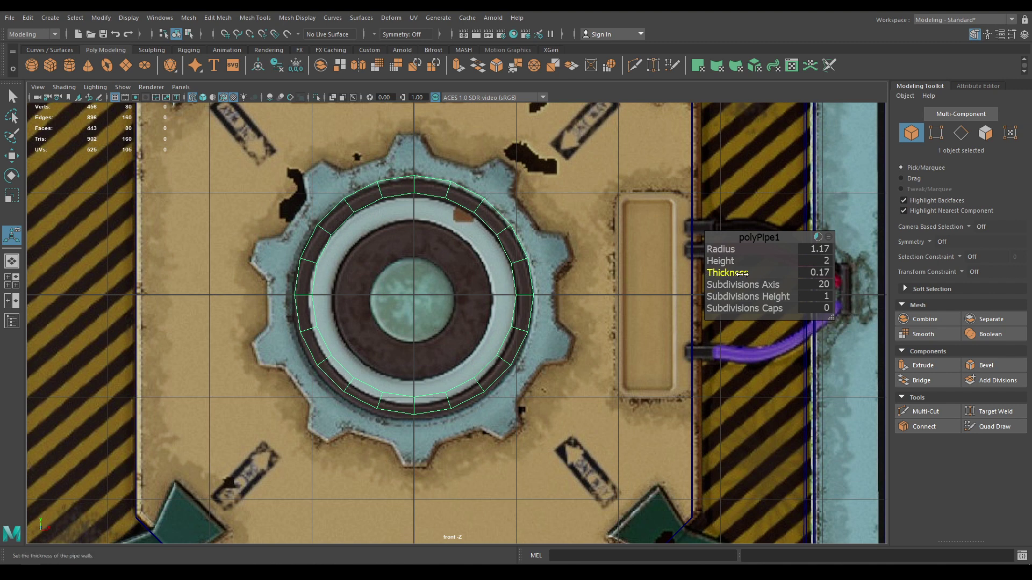
pyautogui.scroll(2, 433, 227)
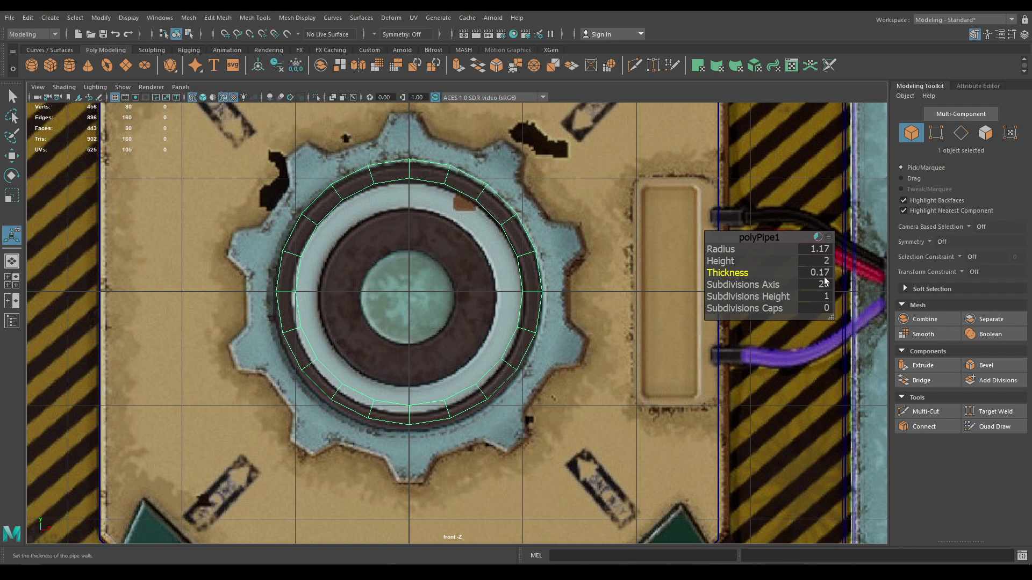
# - Set the pipe's axis subdivisions to 36 for a rounder ring
pyautogui.click(822, 284)
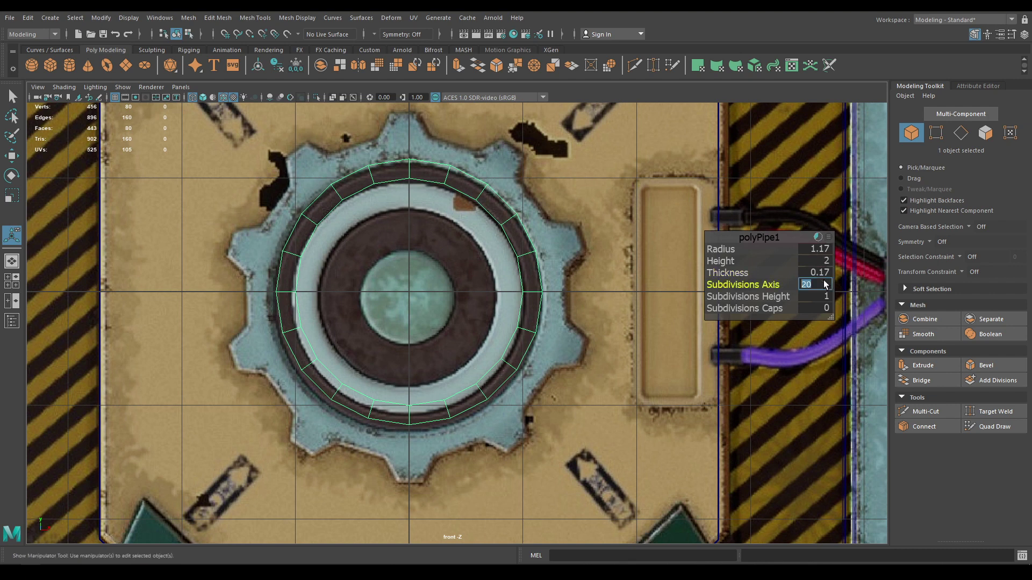
pyautogui.write('36')
pyautogui.press('Return')
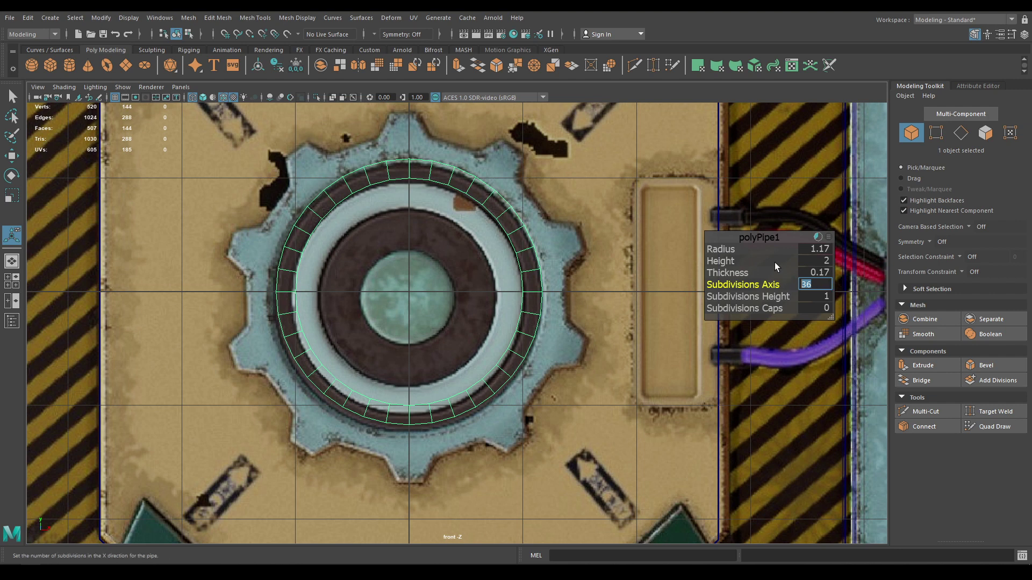
pyautogui.click(753, 237)
pyautogui.press('w')
pyautogui.scroll(2, 331, 249)
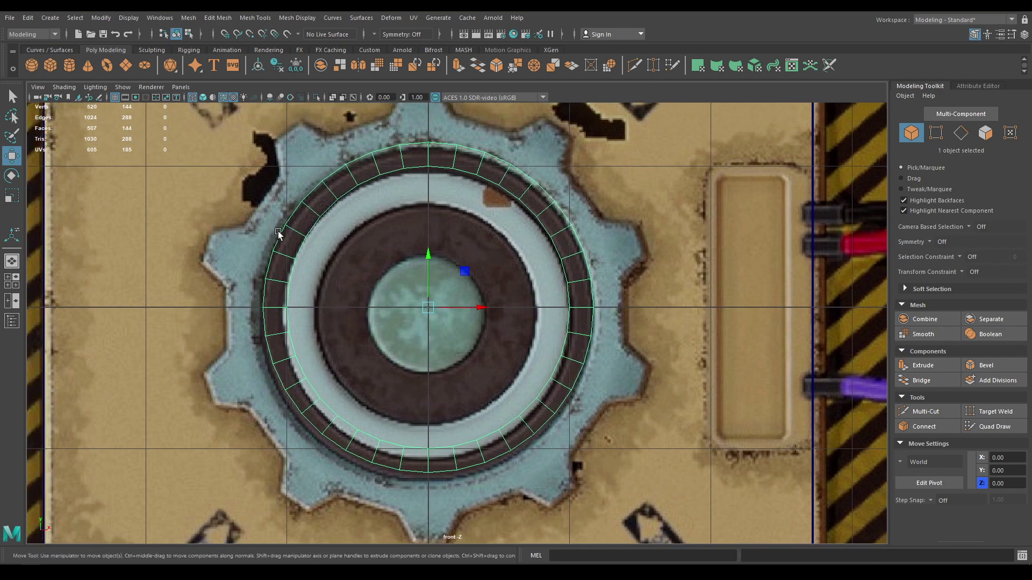
# - In the perspective view, set the ring-shaped pipe's height to 0.3
pyautogui.press('space')
pyautogui.moveTo(278, 231); pyautogui.dragTo(273, 188)
pyautogui.keyDown('alt'); pyautogui.moveTo(339, 247); pyautogui.dragTo(356, 280); pyautogui.keyUp('alt')
pyautogui.scroll(4, 355, 285)
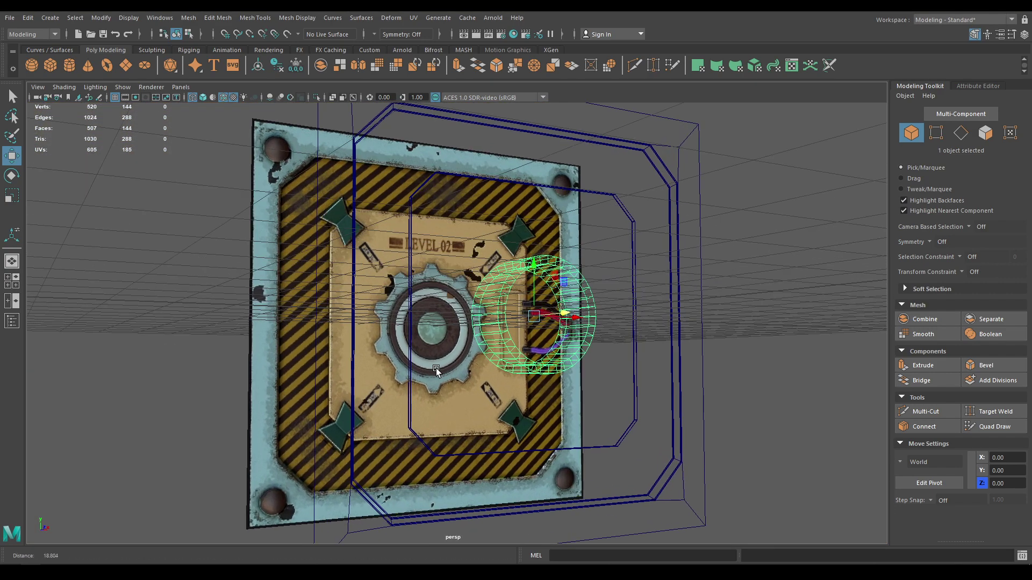
pyautogui.press('t')
pyautogui.keyDown('alt'); pyautogui.moveTo(718, 344); pyautogui.dragTo(755, 383); pyautogui.keyUp('alt')
pyautogui.moveTo(729, 262); pyautogui.dragTo(676, 268)
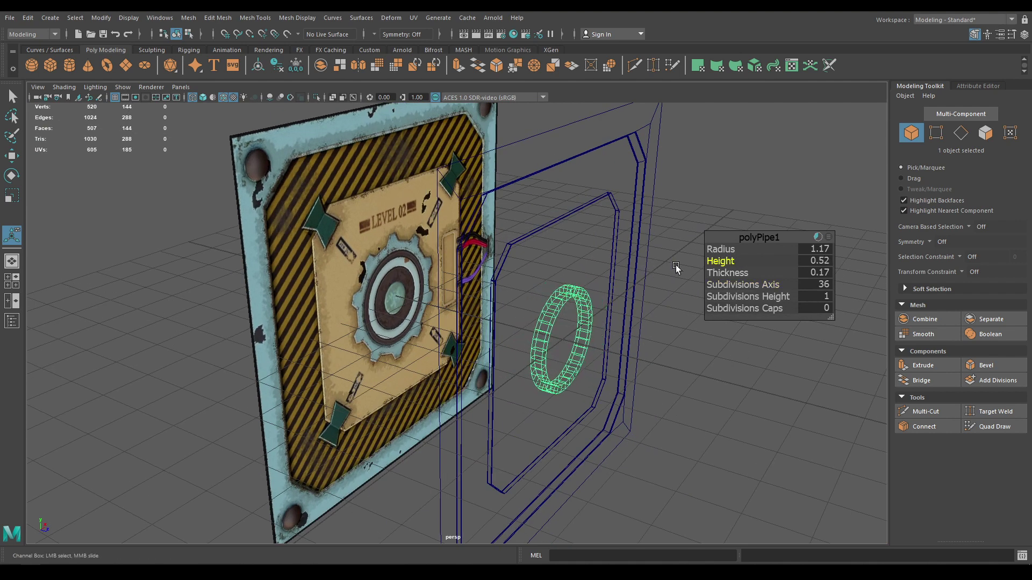
pyautogui.click(827, 260)
pyautogui.write('0.3')
pyautogui.press('Return')
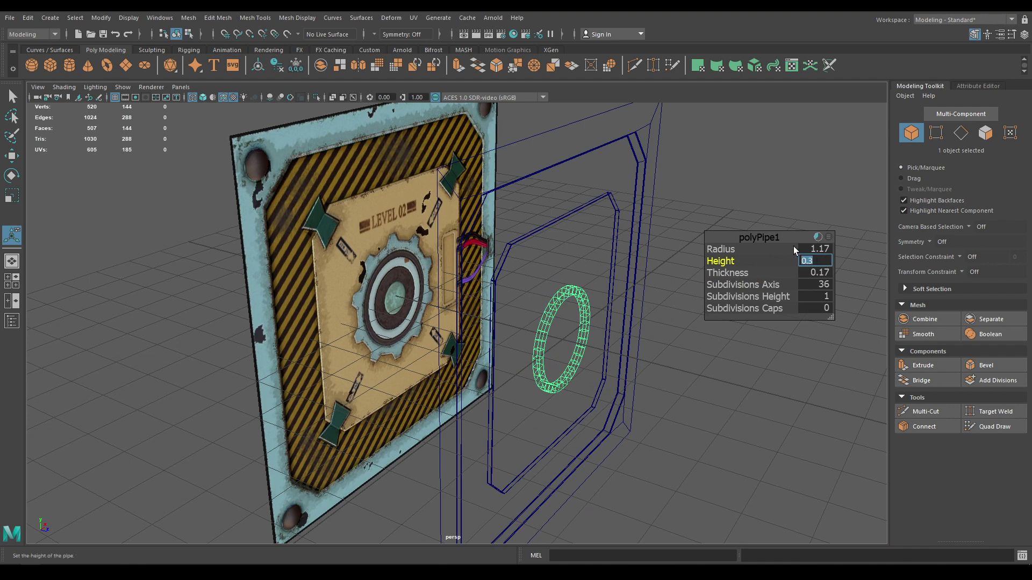
pyautogui.press('w')
# - Examine the ring's depth and fit against the inner plate in shaded perspective display
pyautogui.keyDown('alt'); pyautogui.moveTo(678, 256); pyautogui.dragTo(642, 263); pyautogui.keyUp('alt')
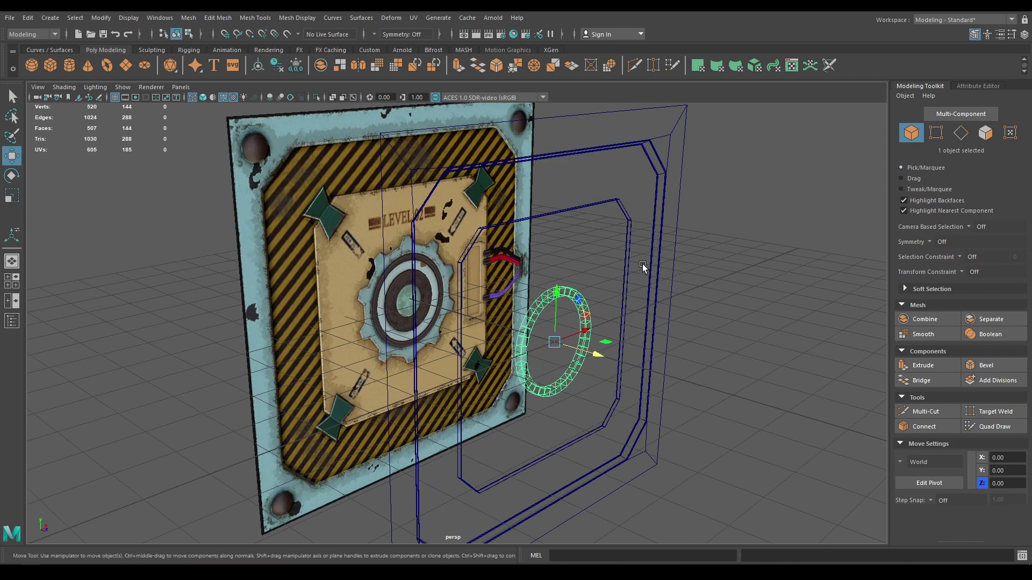
pyautogui.press('6')
pyautogui.moveTo(628, 308)
pyautogui.keyDown('alt'); pyautogui.mouseDown()
pyautogui.moveTo(628, 357)
pyautogui.moveTo(645, 313)
pyautogui.mouseUp(); pyautogui.keyUp('alt')
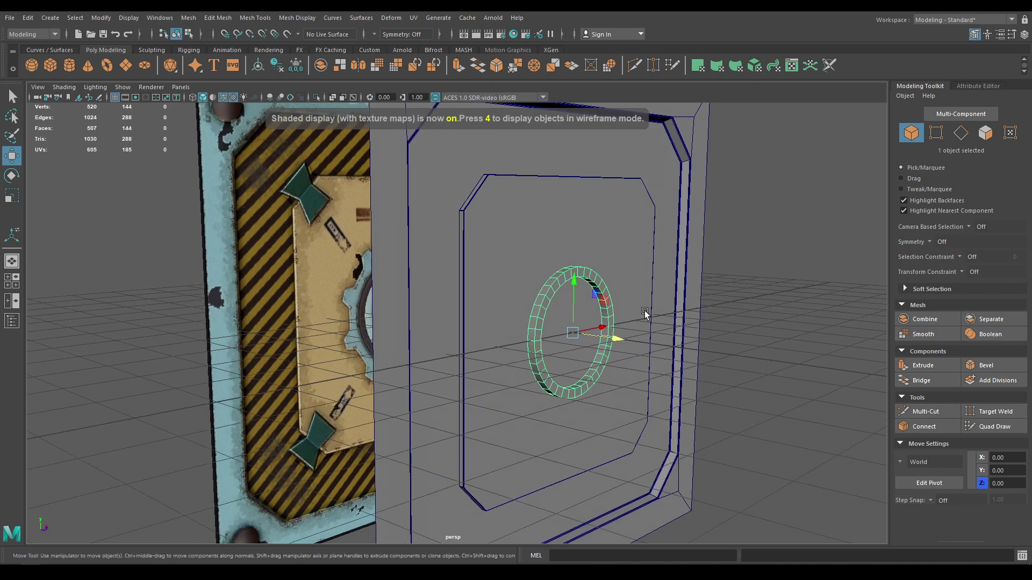
pyautogui.moveTo(661, 273); pyautogui.dragTo(709, 258, button='right')
pyautogui.click(744, 257)
pyautogui.keyDown('alt'); pyautogui.moveTo(626, 363); pyautogui.dragTo(571, 409); pyautogui.keyUp('alt')
pyautogui.scroll(3, 515, 405)
pyautogui.keyDown('alt'); pyautogui.moveTo(442, 309); pyautogui.dragTo(513, 362); pyautogui.keyUp('alt')
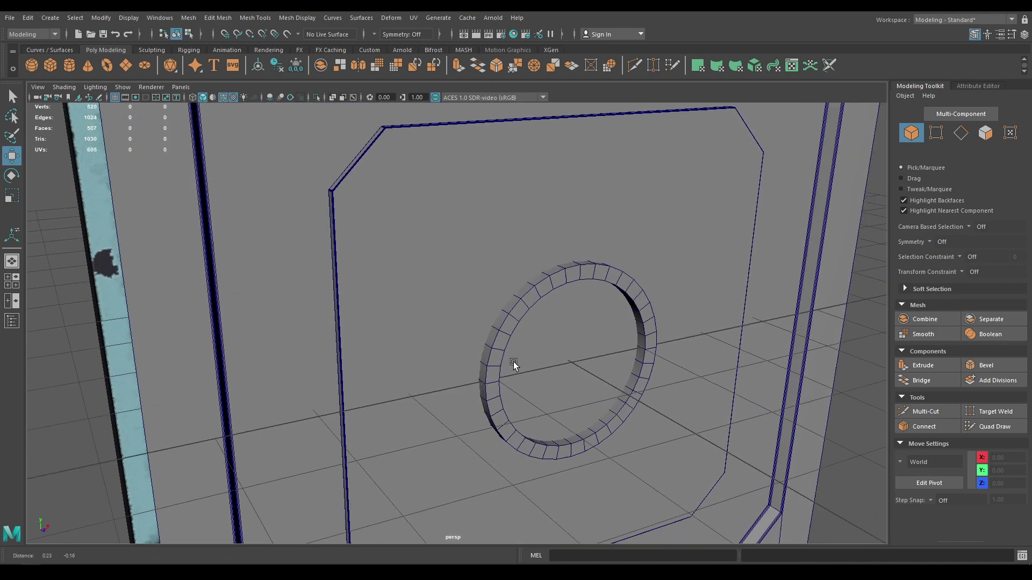
pyautogui.scroll(2, 494, 307)
pyautogui.click(521, 300)
pyautogui.scroll(2, 519, 332)
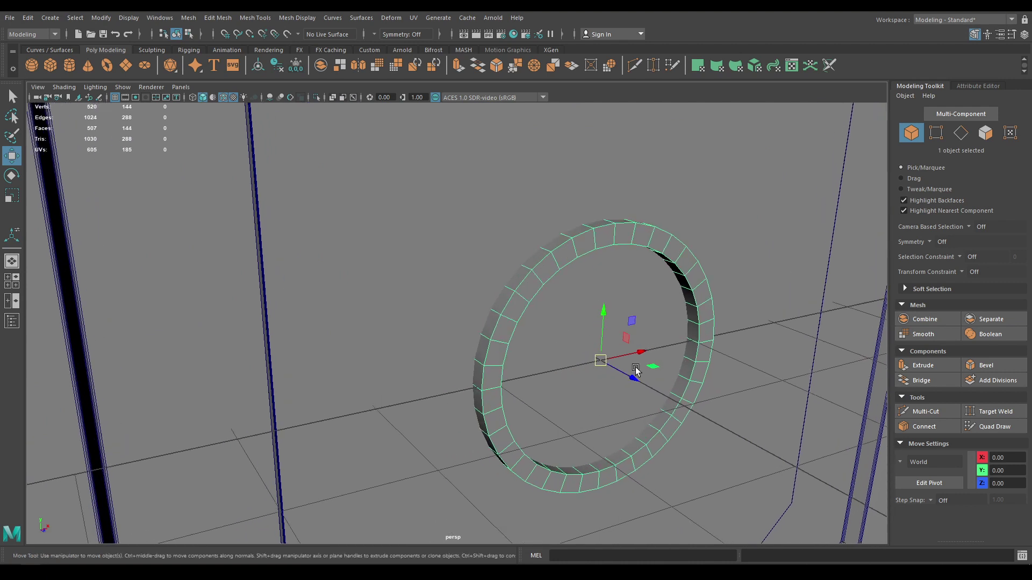
pyautogui.moveTo(628, 378); pyautogui.dragTo(630, 380)
pyautogui.keyDown('alt'); pyautogui.moveTo(493, 317); pyautogui.dragTo(549, 311); pyautogui.keyUp('alt')
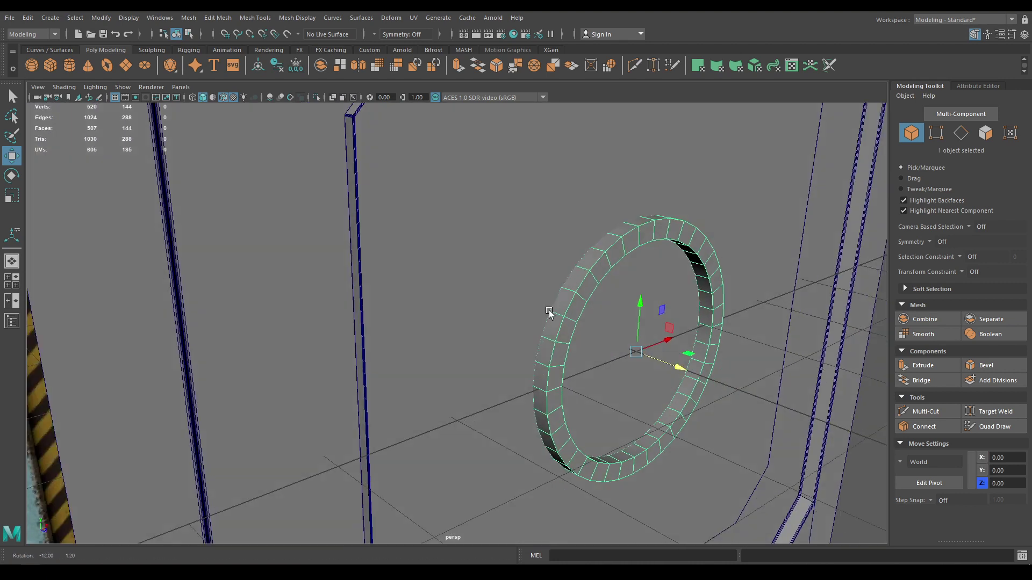
# - In the front view, delete the faces of the ring's lower half
pyautogui.scroll(2, 605, 291)
pyautogui.press('space')
pyautogui.moveTo(445, 178); pyautogui.dragTo(445, 208, button='right')
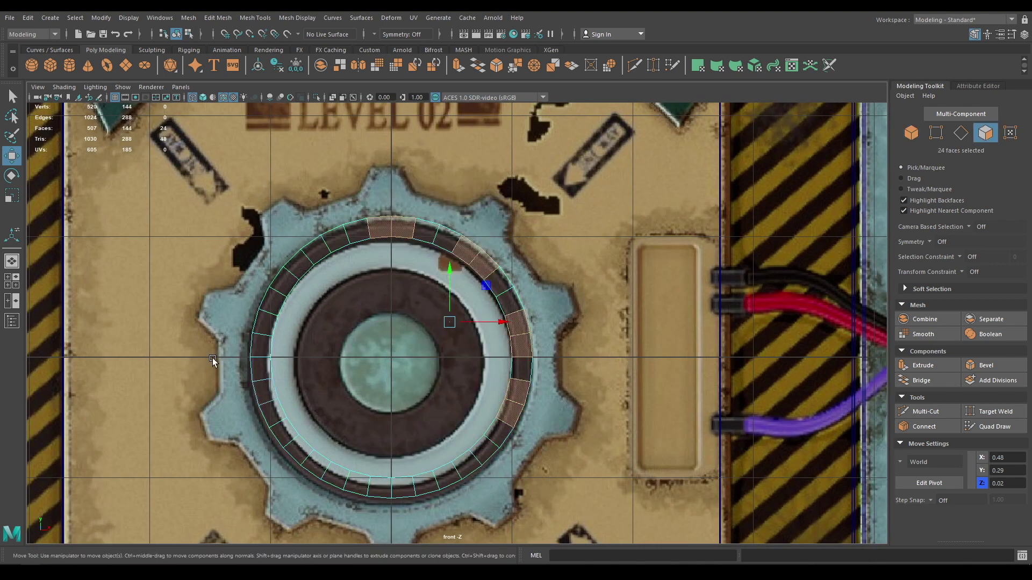
pyautogui.moveTo(223, 361); pyautogui.dragTo(664, 545)
pyautogui.press('Delete')
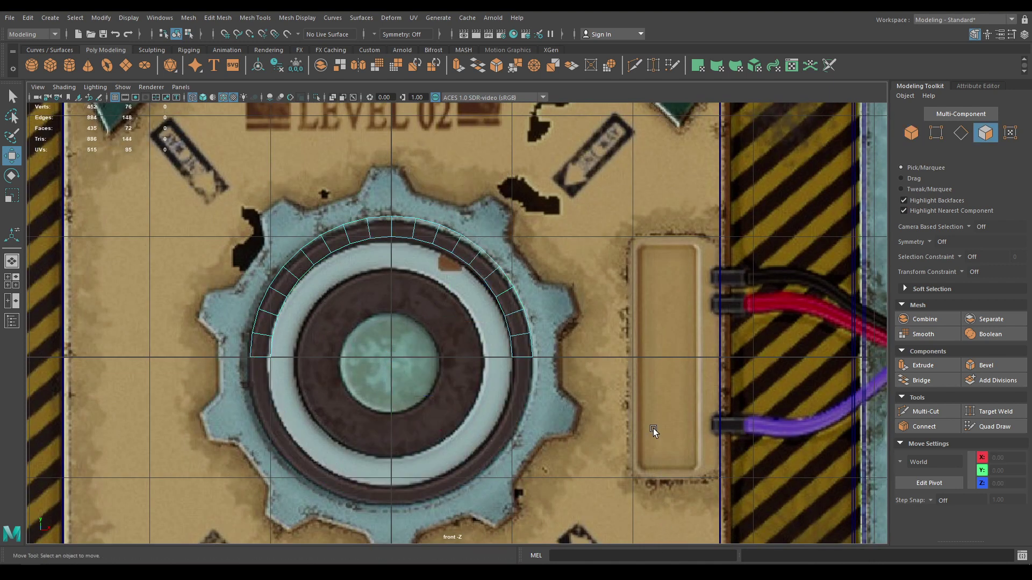
# - Delete all remaining ring faces except the four segments at the top centre, beneath the gear's upper tooth
pyautogui.scroll(3, 331, 244)
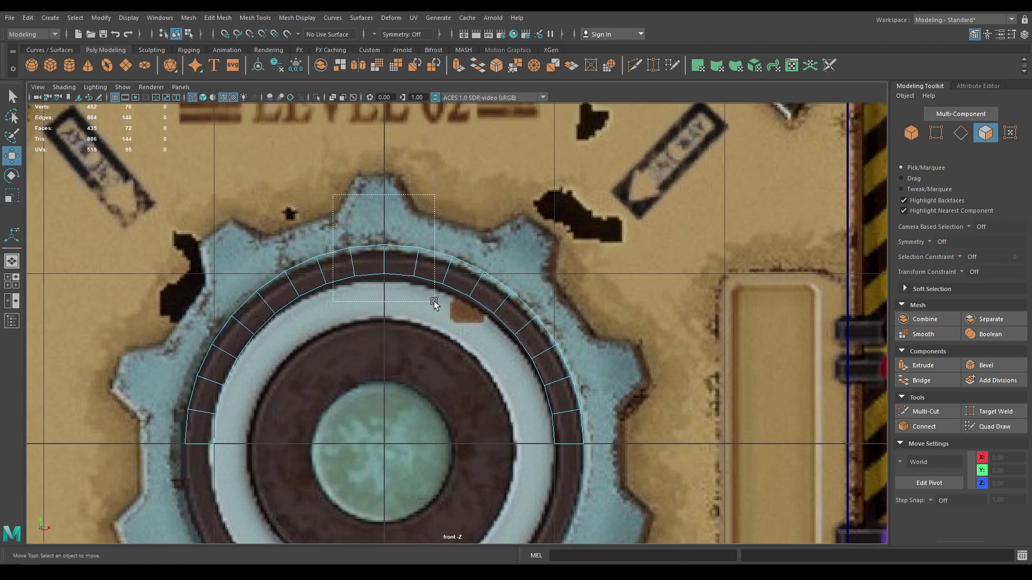
pyautogui.moveTo(433, 300); pyautogui.dragTo(433, 301)
pyautogui.keyDown('alt'); pyautogui.moveTo(434, 374); pyautogui.dragTo(430, 340, button='middle'); pyautogui.keyUp('alt')
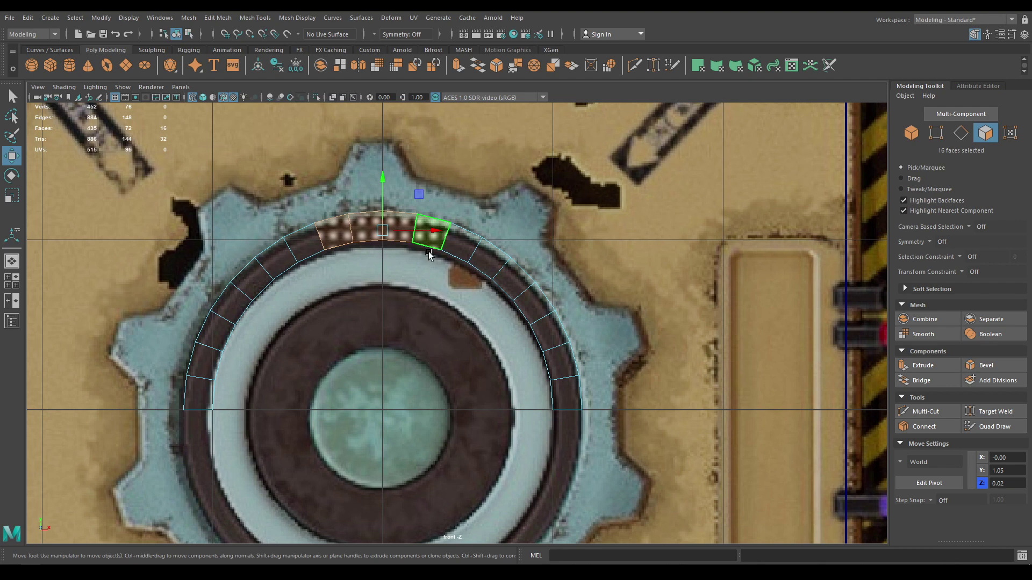
pyautogui.rightClick(468, 187)
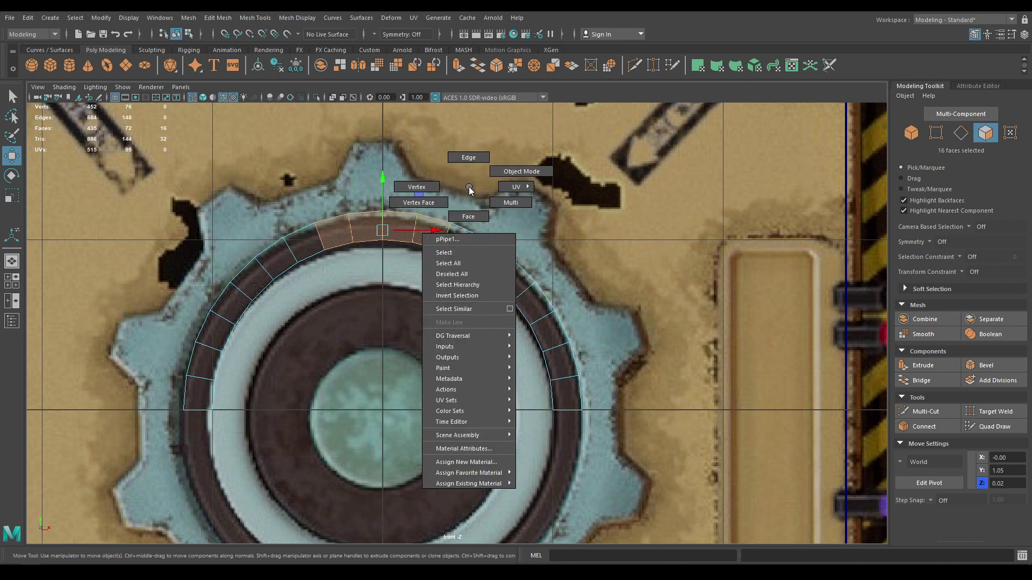
pyautogui.click(466, 296)
pyautogui.press('Delete')
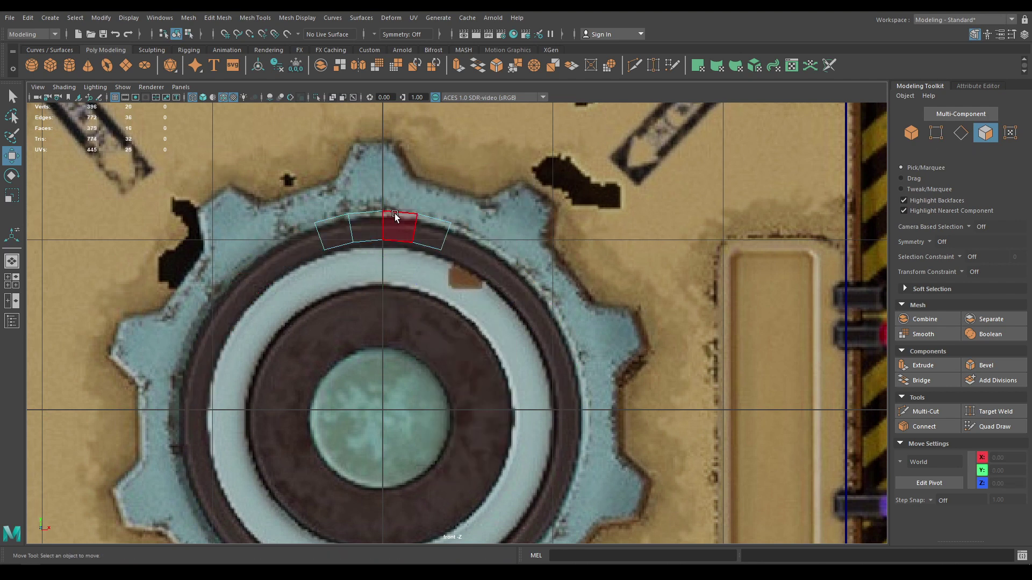
# - Extrude the two middle segments' outer faces with thickness 0.34 and offset 0.06 to form a gear tooth
pyautogui.scroll(3, 405, 322)
pyautogui.scroll(-3, 405, 322)
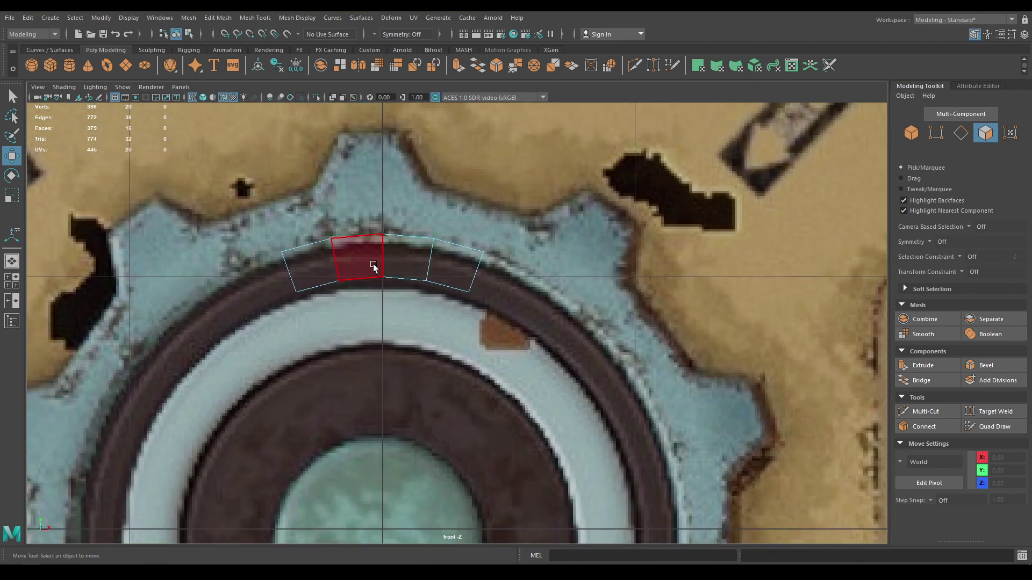
pyautogui.scroll(3, 379, 270)
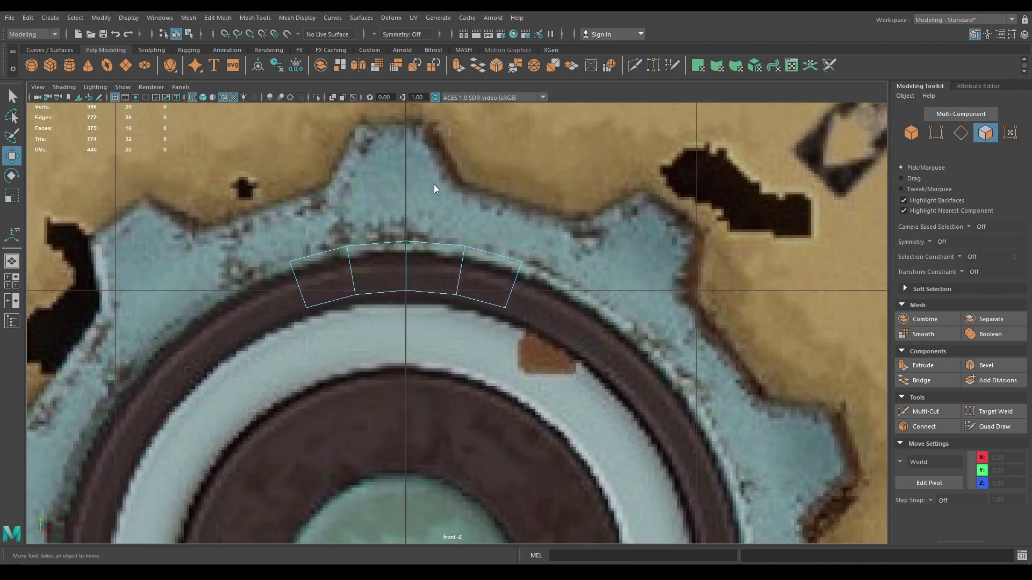
pyautogui.moveTo(434, 185); pyautogui.dragTo(434, 216, button='right')
pyautogui.moveTo(383, 224); pyautogui.dragTo(428, 255)
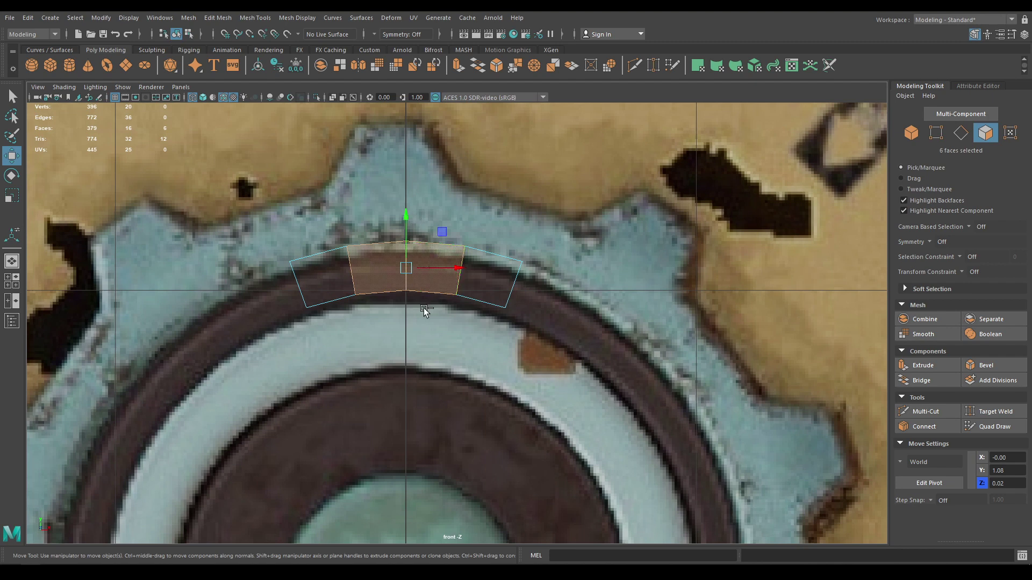
pyautogui.moveTo(378, 284); pyautogui.dragTo(435, 291)
pyautogui.scroll(1, 422, 319)
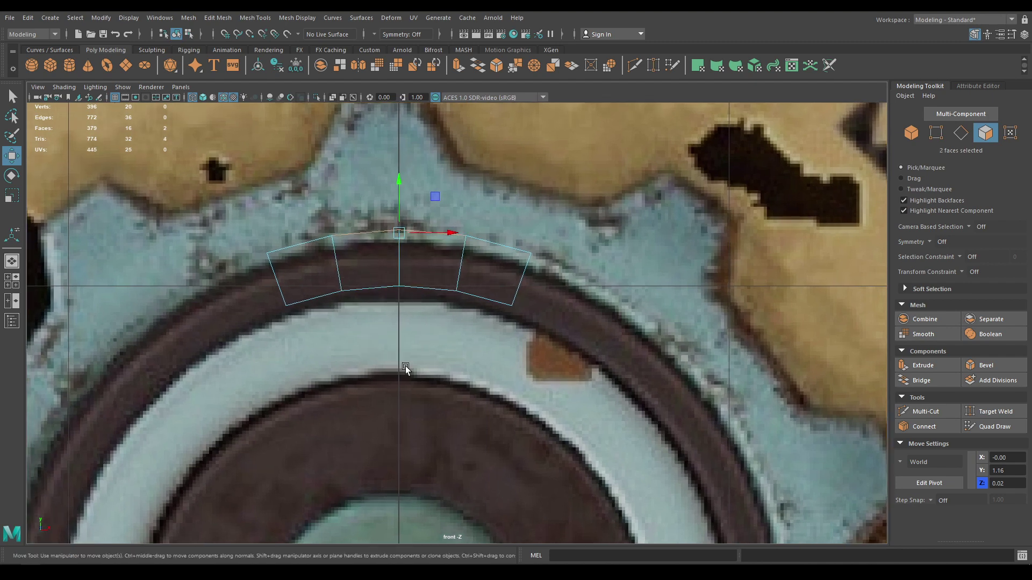
pyautogui.hotkey('ctrl', 'e')
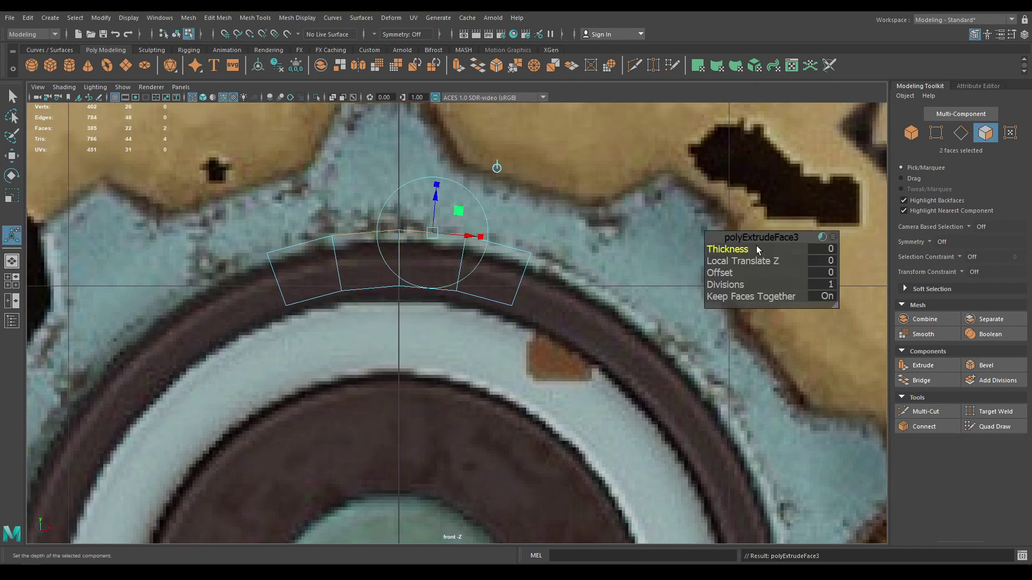
pyautogui.moveTo(721, 248); pyautogui.dragTo(760, 241)
pyautogui.keyDown('alt'); pyautogui.moveTo(519, 248); pyautogui.dragTo(538, 338, button='middle'); pyautogui.keyUp('alt')
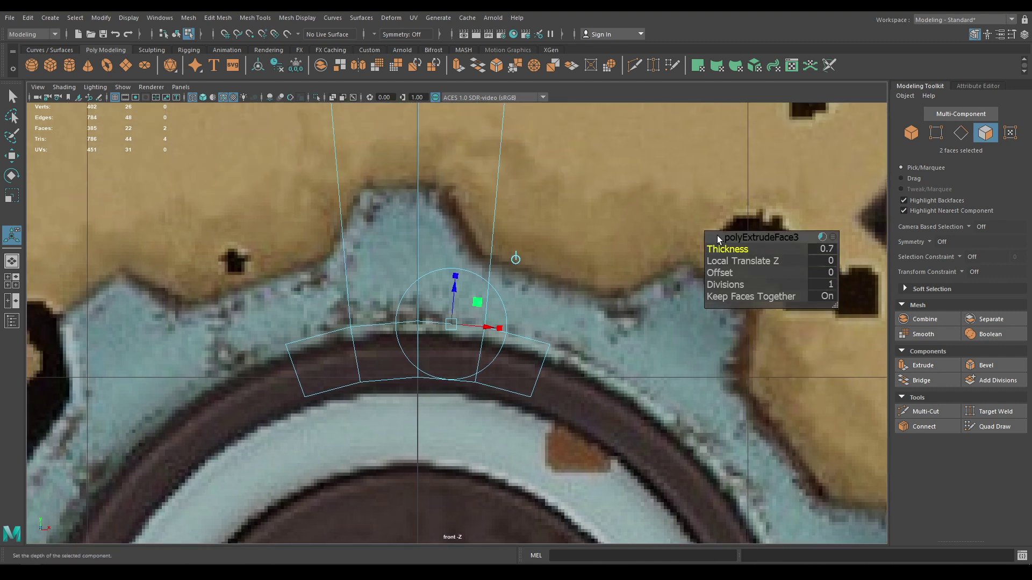
pyautogui.moveTo(719, 249); pyautogui.dragTo(723, 273)
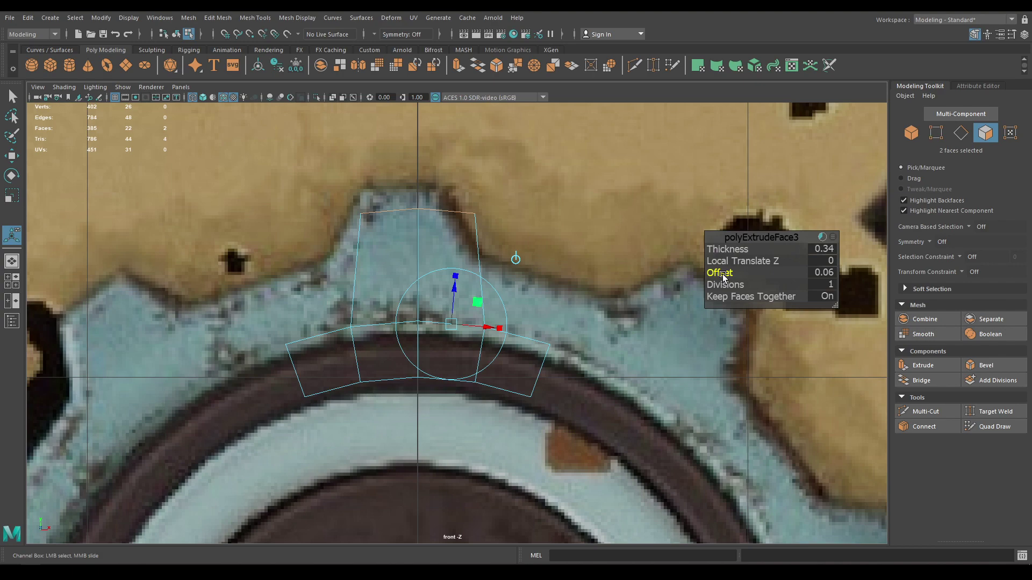
# - Using the top view, move the tooth's tip faces back toward the plate to about Z -0.04
pyautogui.scroll(-6, 524, 266)
pyautogui.keyDown('alt'); pyautogui.moveTo(524, 266); pyautogui.dragTo(554, 295); pyautogui.keyUp('alt')
pyautogui.press('space')
pyautogui.press('space')
pyautogui.press('f')
pyautogui.keyDown('alt'); pyautogui.moveTo(520, 324); pyautogui.dragTo(540, 290); pyautogui.keyUp('alt')
pyautogui.keyDown('alt'); pyautogui.moveTo(540, 289); pyautogui.dragTo(486, 183, button='right'); pyautogui.keyUp('alt')
pyautogui.press('w')
pyautogui.press('space')
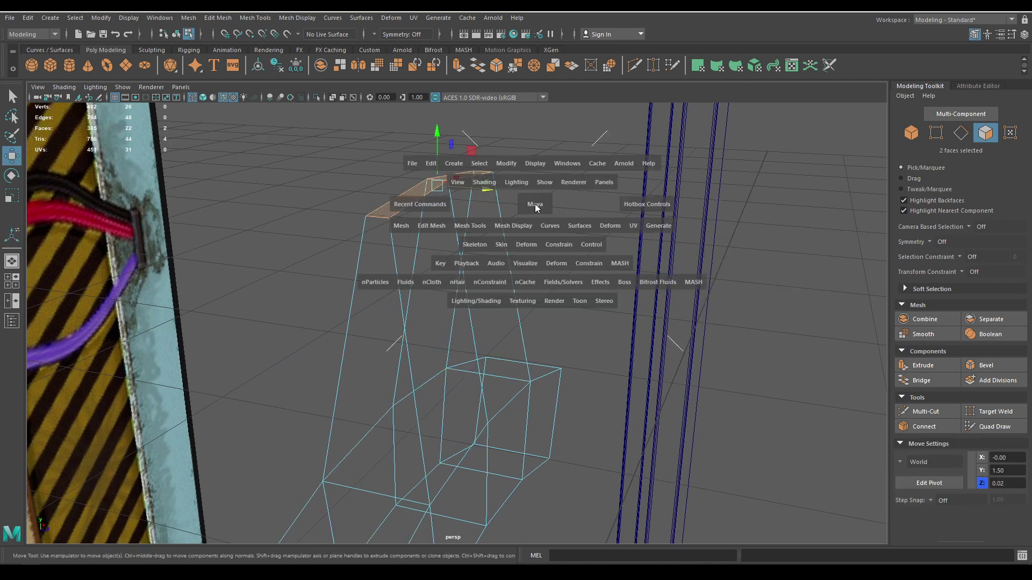
pyautogui.moveTo(535, 208); pyautogui.dragTo(457, 210)
pyautogui.scroll(8, 493, 406)
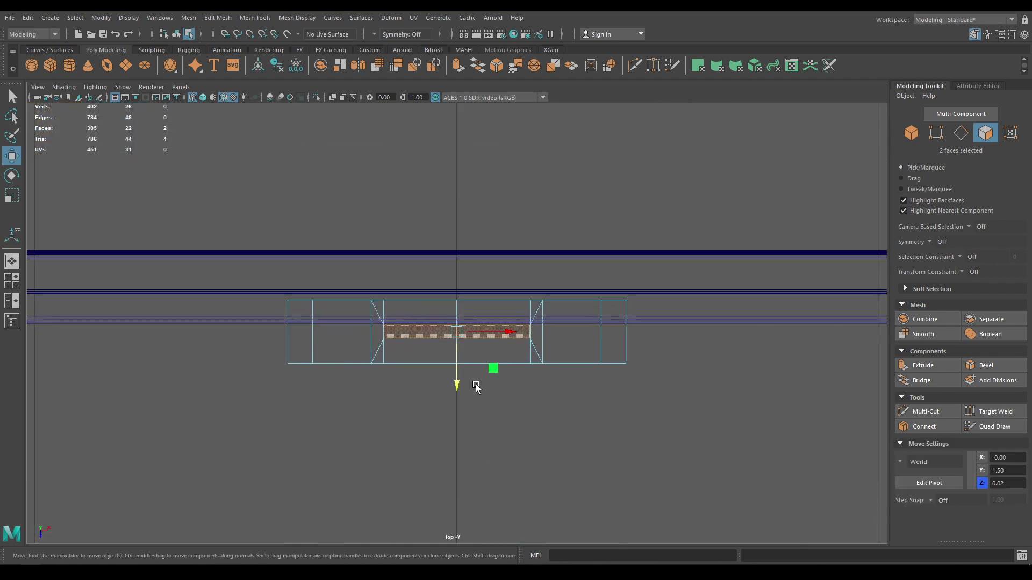
pyautogui.scroll(2, 475, 385)
pyautogui.moveTo(458, 396)
pyautogui.mouseDown()
pyautogui.moveTo(455, 361)
pyautogui.moveTo(472, 342)
pyautogui.moveTo(424, 347)
pyautogui.moveTo(418, 325)
pyautogui.mouseUp()
# - In shaded perspective, scale the tooth's tip faces along Z by about 0.32 and return to object mode
pyautogui.press('space')
pyautogui.click(461, 345)
pyautogui.press('6')
pyautogui.press('r')
pyautogui.moveTo(478, 156); pyautogui.dragTo(478, 193)
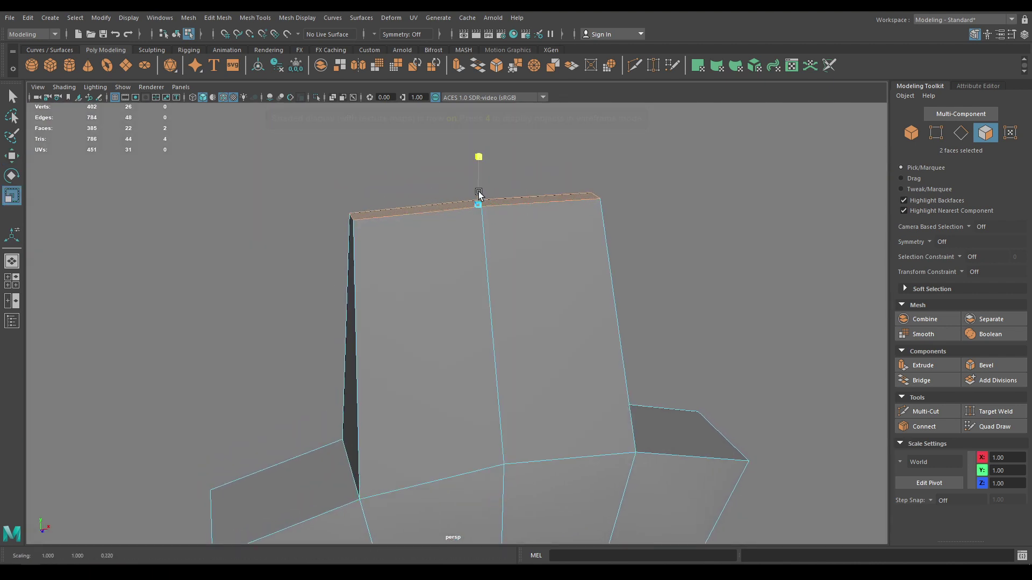
pyautogui.keyDown('alt'); pyautogui.moveTo(485, 240); pyautogui.dragTo(471, 318); pyautogui.keyUp('alt')
pyautogui.press('w')
pyautogui.moveTo(471, 318); pyautogui.dragTo(510, 276, button='right')
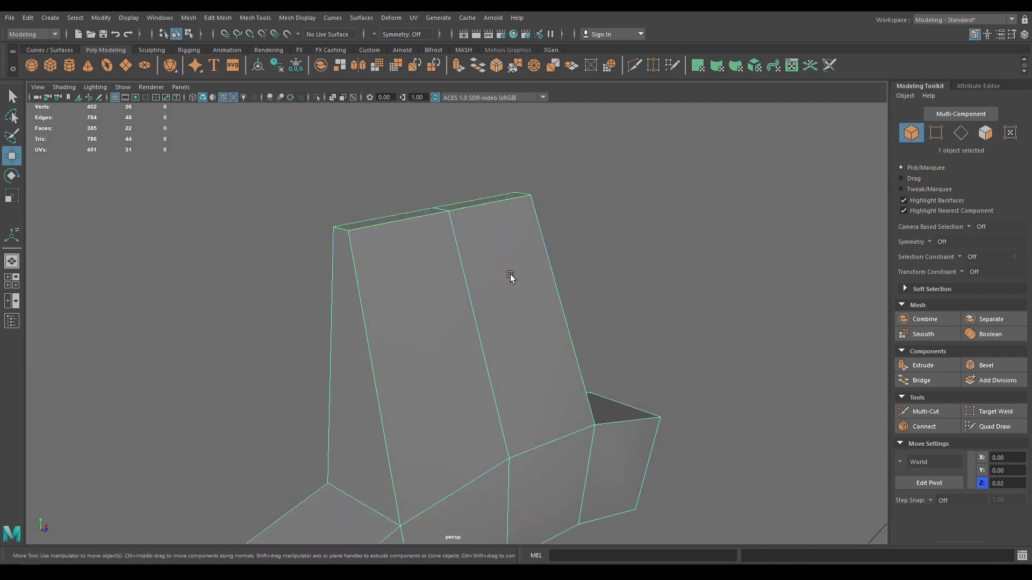
# - In the front view, scale the tooth's six tip vertices along X by about 0.8 to follow the reference tooth
pyautogui.scroll(-3, 467, 323)
pyautogui.keyDown('alt'); pyautogui.moveTo(438, 350); pyautogui.dragTo(460, 362); pyautogui.keyUp('alt')
pyautogui.press('space')
pyautogui.keyDown('alt'); pyautogui.moveTo(461, 361); pyautogui.dragTo(476, 386, button='right'); pyautogui.keyUp('alt')
pyautogui.press('4')
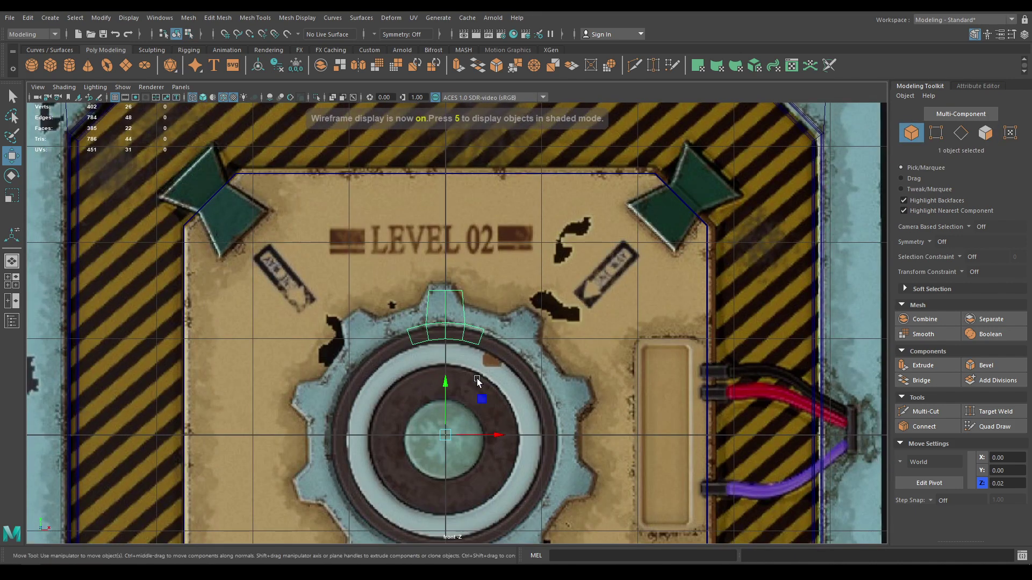
pyautogui.scroll(6, 448, 275)
pyautogui.scroll(2, 448, 276)
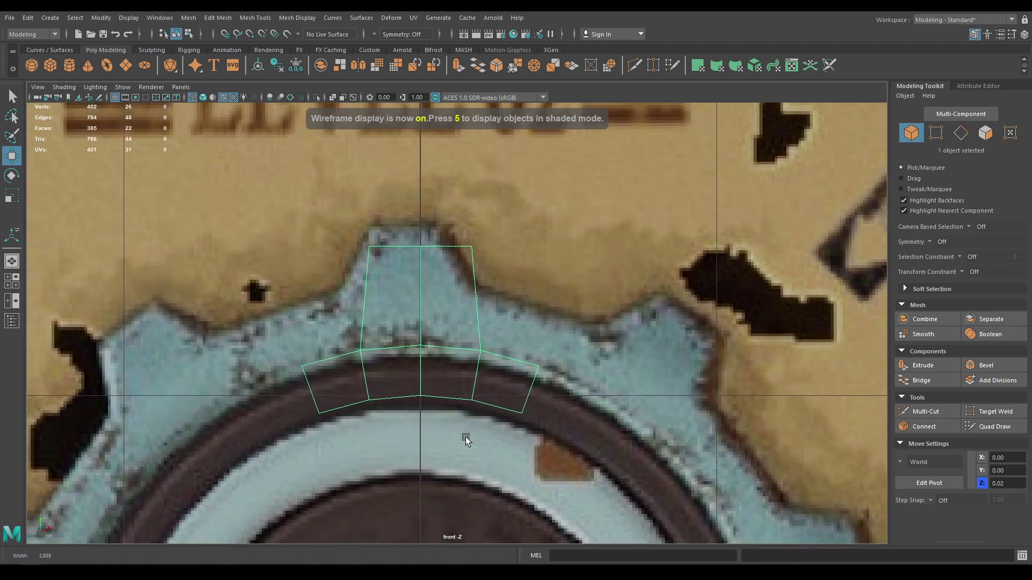
pyautogui.click(431, 288)
pyautogui.click(395, 276)
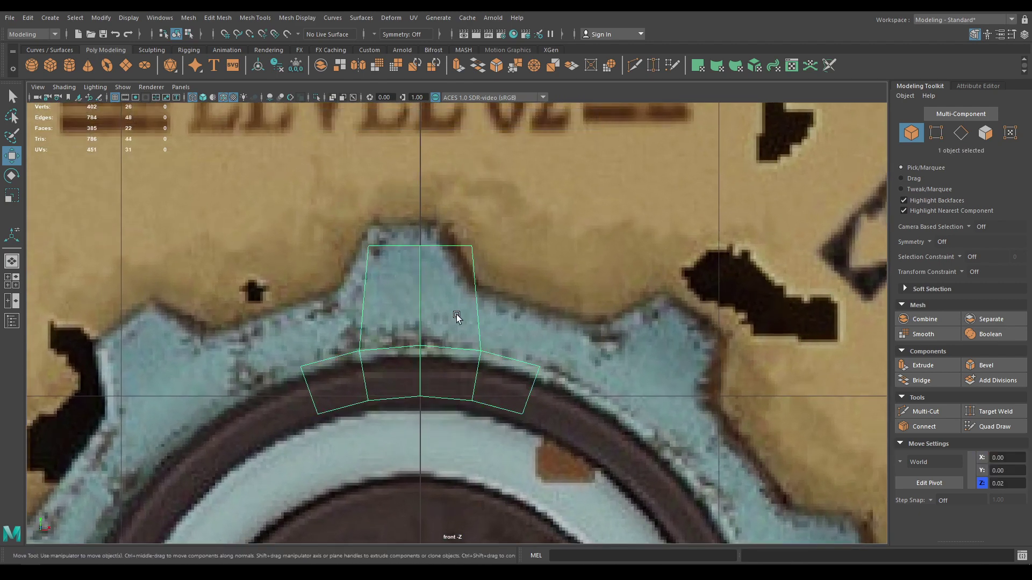
pyautogui.scroll(-4, 435, 320)
pyautogui.scroll(4, 452, 322)
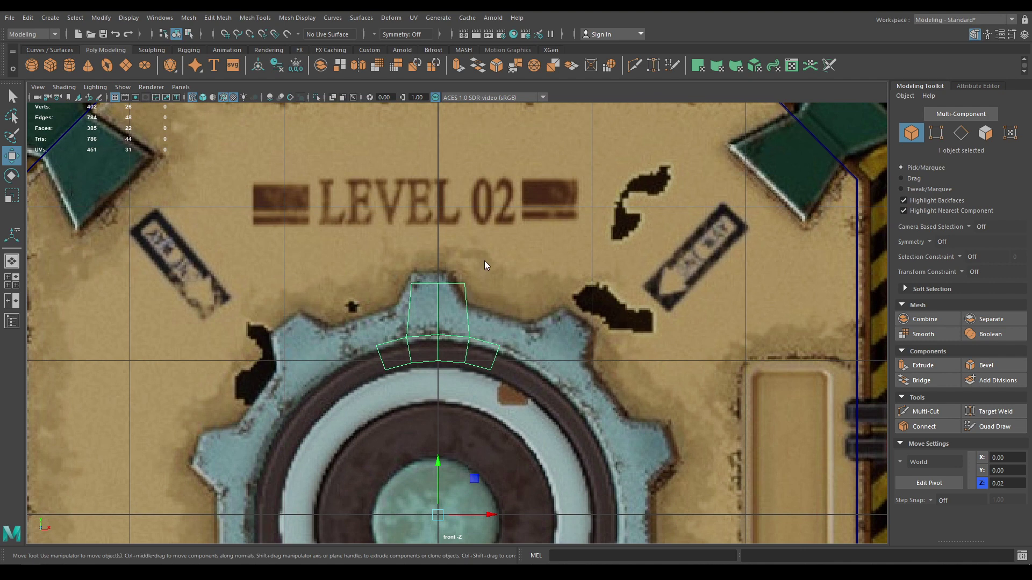
pyautogui.moveTo(484, 260); pyautogui.dragTo(389, 259, button='right')
pyautogui.moveTo(389, 258); pyautogui.dragTo(487, 308)
pyautogui.scroll(5, 486, 367)
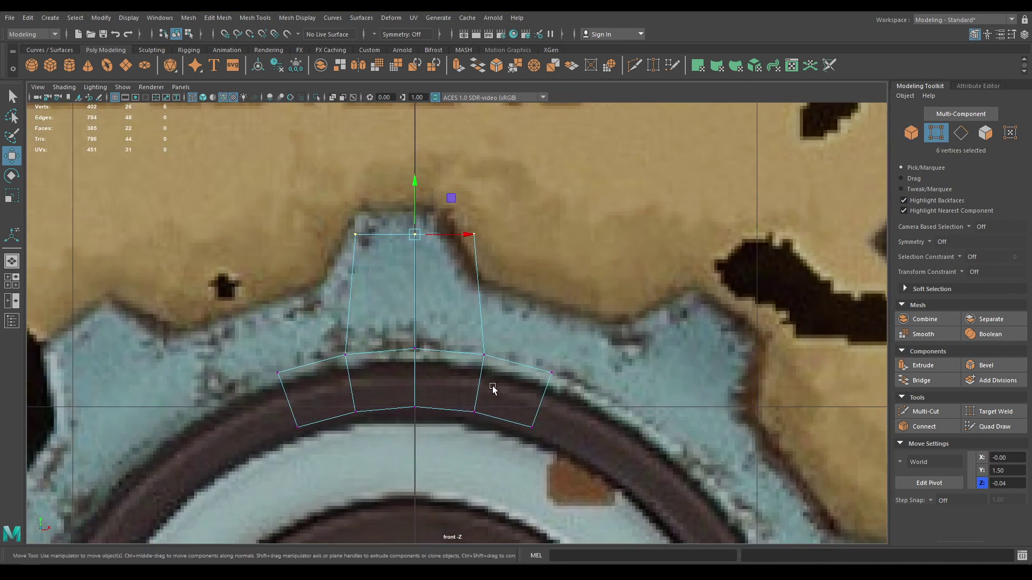
pyautogui.press('r')
pyautogui.moveTo(460, 240); pyautogui.dragTo(452, 241)
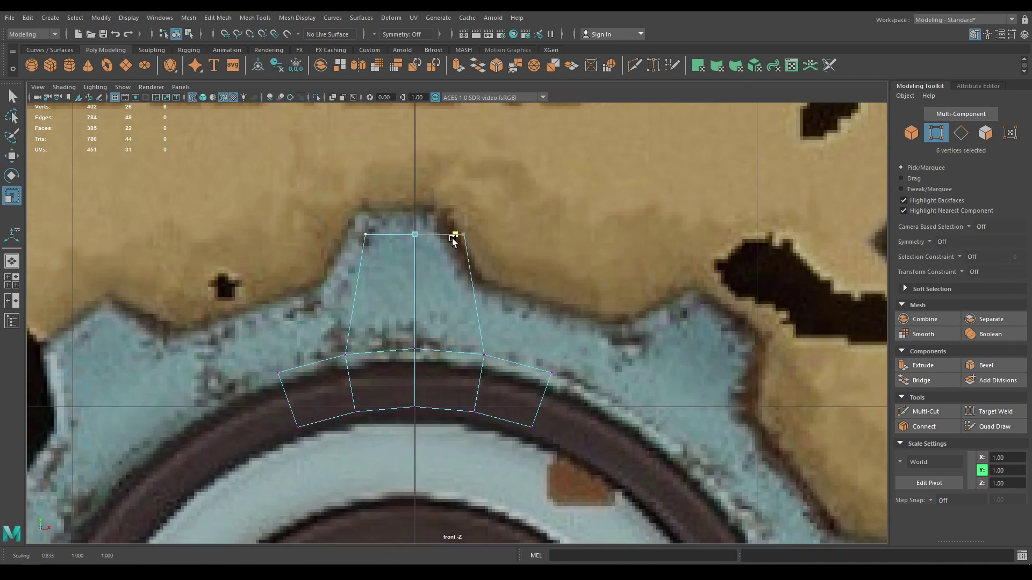
# - Raise the tooth's six tip vertices to Y 1.52 to match the reference tooth's height
pyautogui.press('w')
pyautogui.scroll(-4, 451, 325)
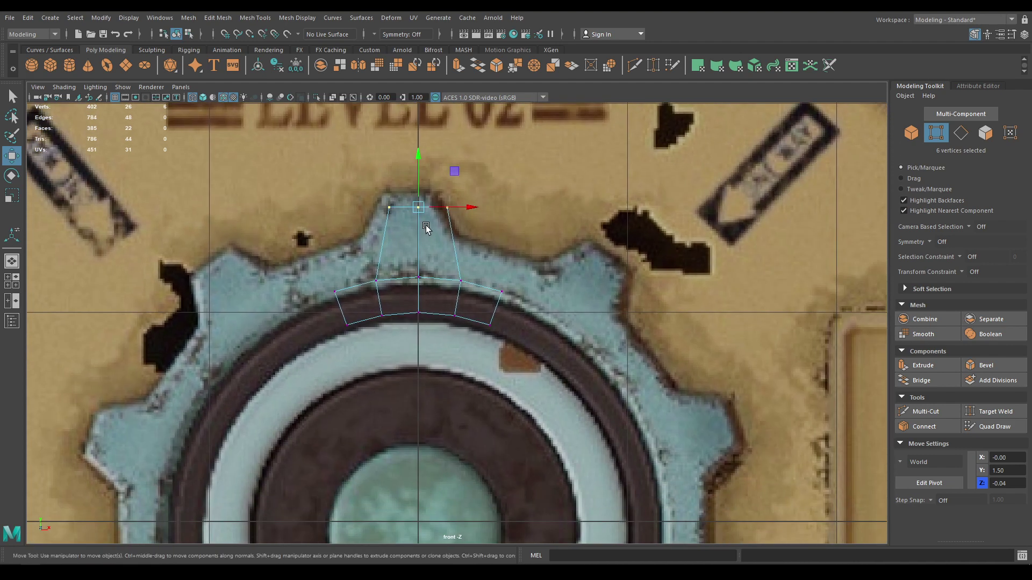
pyautogui.moveTo(415, 156); pyautogui.dragTo(419, 152)
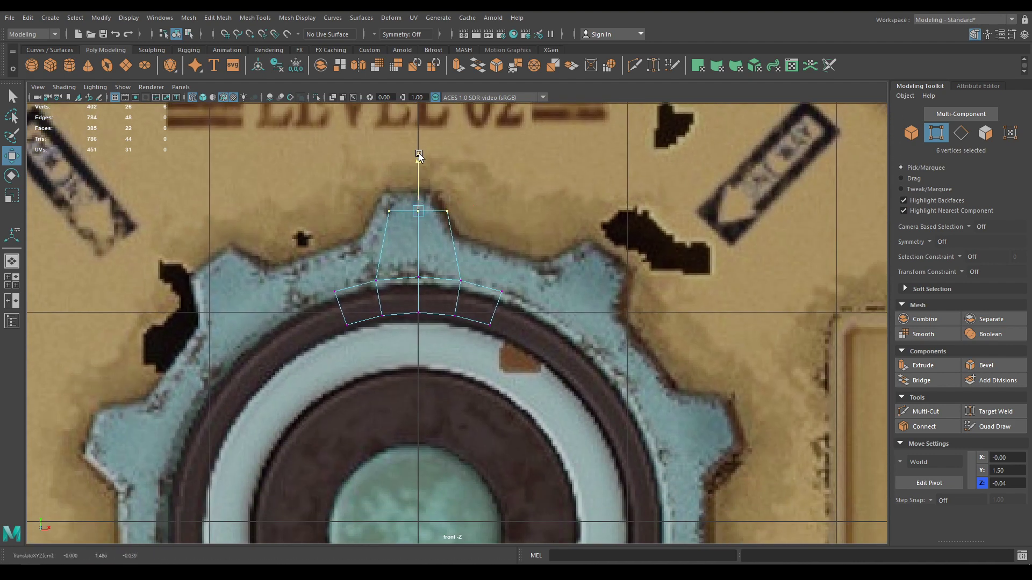
pyautogui.moveTo(419, 148); pyautogui.dragTo(419, 147)
pyautogui.scroll(8, 437, 237)
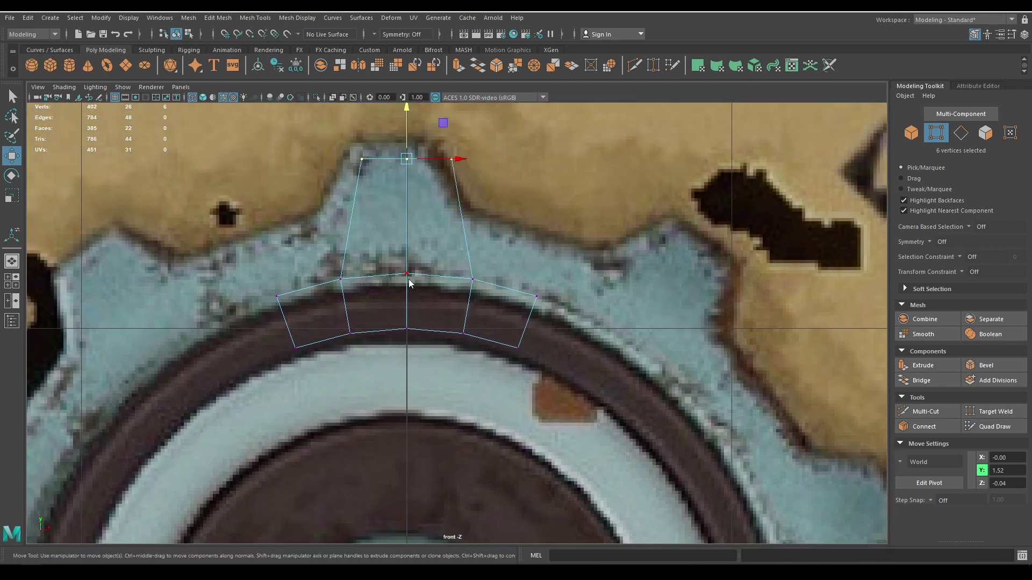
# - Move the tooth tip's three front vertices to Z -0.01, then return to object mode and check the shape shaded
pyautogui.keyDown('alt'); pyautogui.moveTo(428, 349); pyautogui.dragTo(451, 328); pyautogui.keyUp('alt')
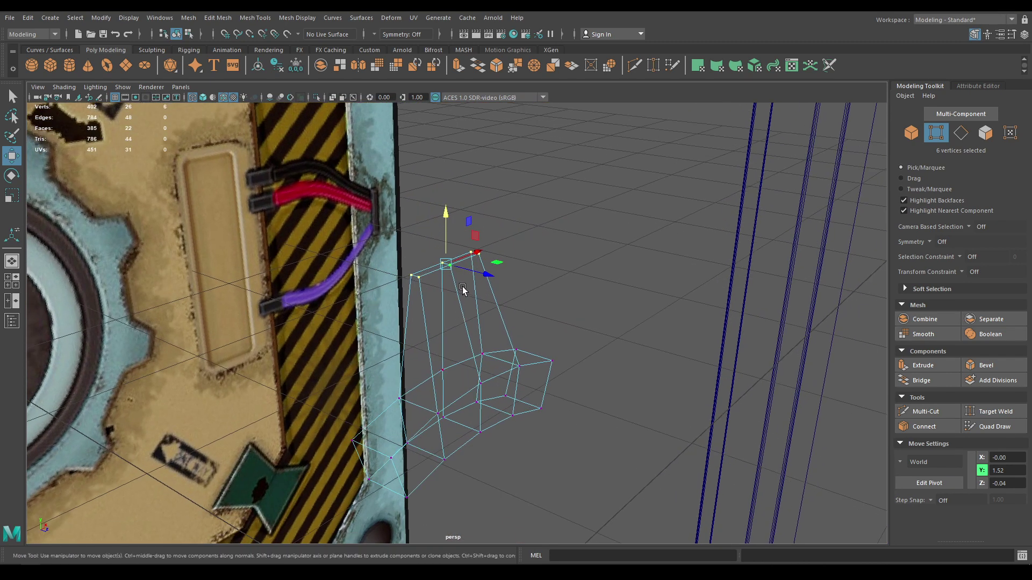
pyautogui.click(418, 278)
pyautogui.keyDown('alt'); pyautogui.moveTo(461, 273); pyautogui.dragTo(512, 458); pyautogui.keyUp('alt')
pyautogui.scroll(4, 512, 458)
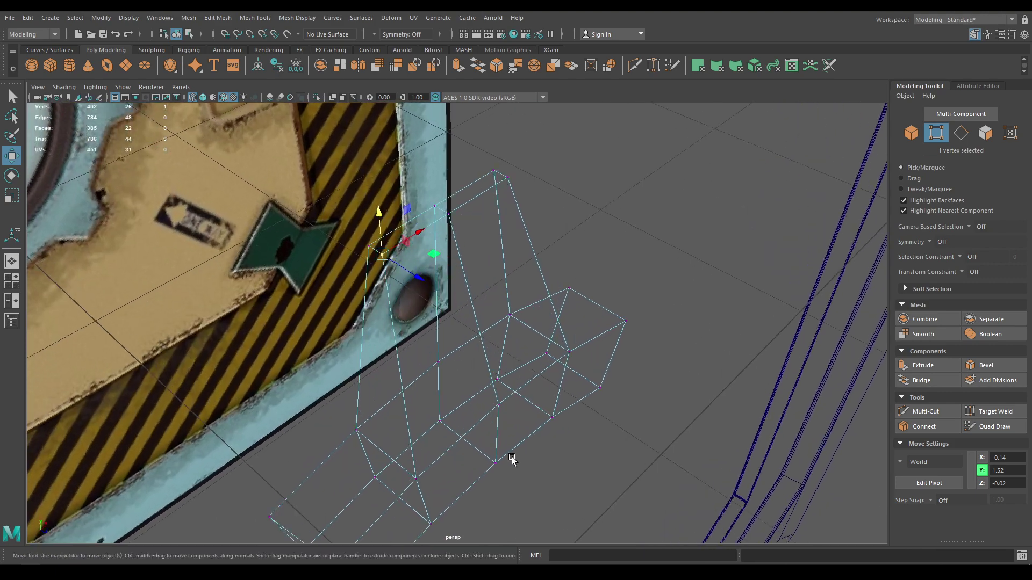
pyautogui.keyDown('shift'); pyautogui.click(449, 214); pyautogui.keyUp('shift')
pyautogui.keyDown('shift'); pyautogui.click(507, 178); pyautogui.keyUp('shift')
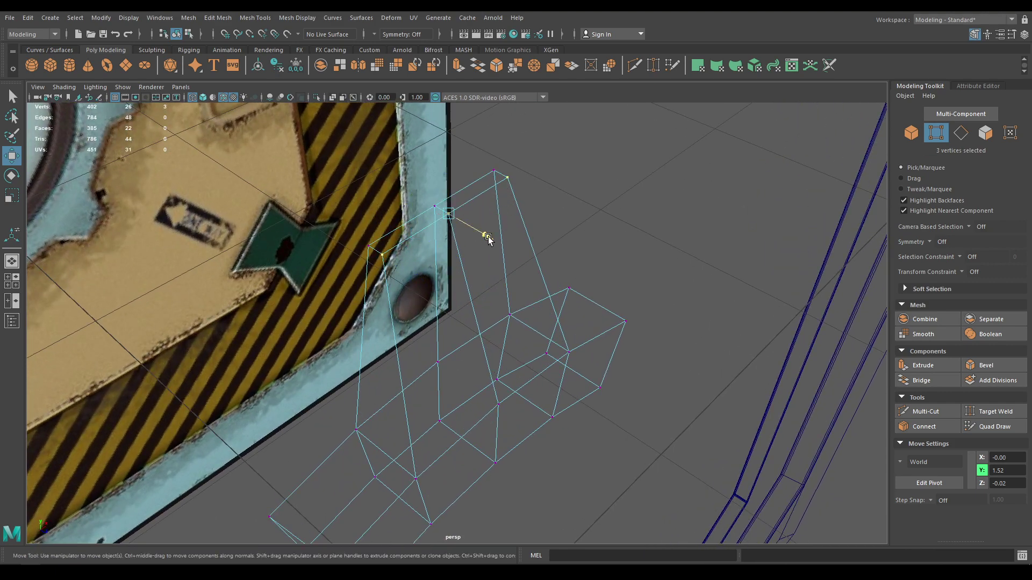
pyautogui.moveTo(488, 237); pyautogui.dragTo(490, 239)
pyautogui.keyDown('alt'); pyautogui.moveTo(485, 294); pyautogui.dragTo(387, 258); pyautogui.keyUp('alt')
pyautogui.rightClick(387, 235)
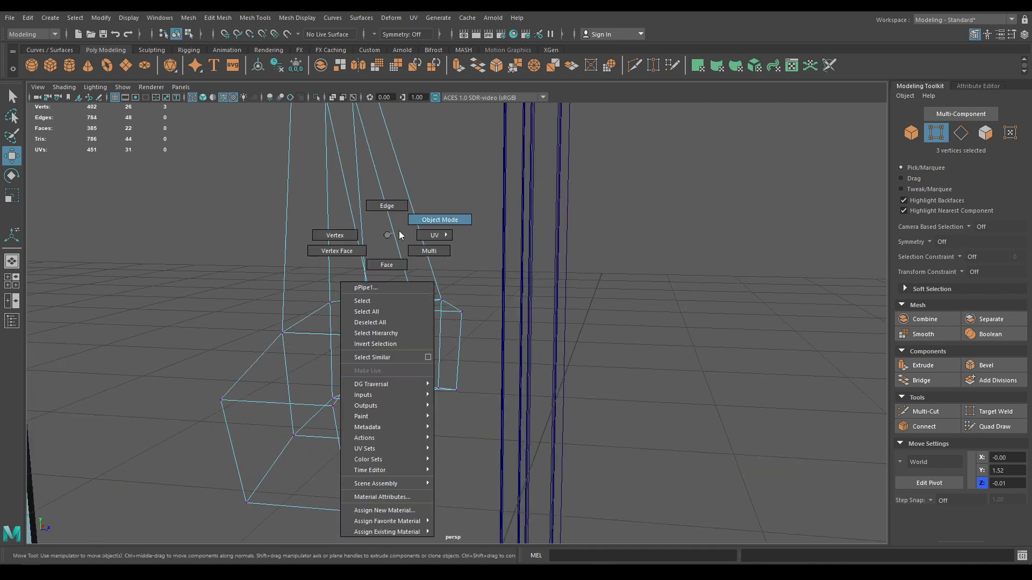
pyautogui.moveTo(399, 235); pyautogui.dragTo(400, 234, button='right')
pyautogui.press('5')
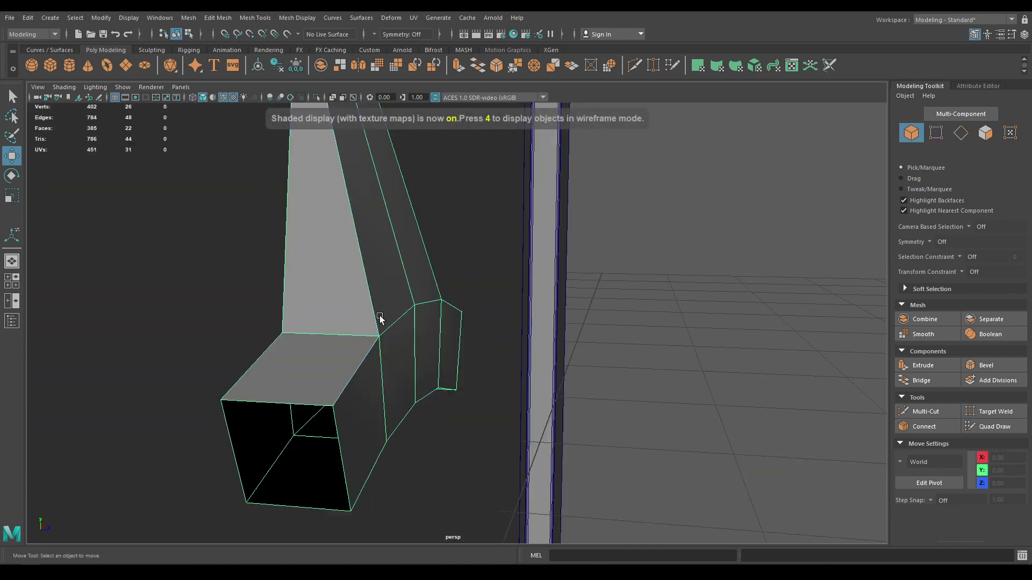
pyautogui.keyDown('alt'); pyautogui.moveTo(380, 318); pyautogui.dragTo(398, 295); pyautogui.keyUp('alt')
pyautogui.scroll(-6, 398, 295)
# - In the wireframe front view, duplicate the tooth segment and rotate the copy about the gear's centre to -45 degrees in Z
pyautogui.press('space')
pyautogui.moveTo(487, 283); pyautogui.dragTo(490, 304)
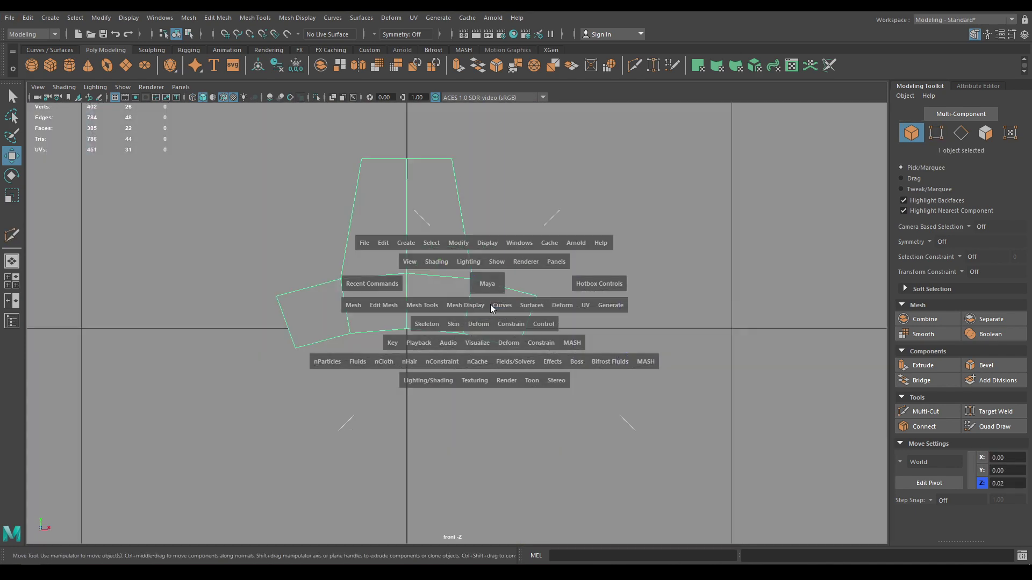
pyautogui.press('4')
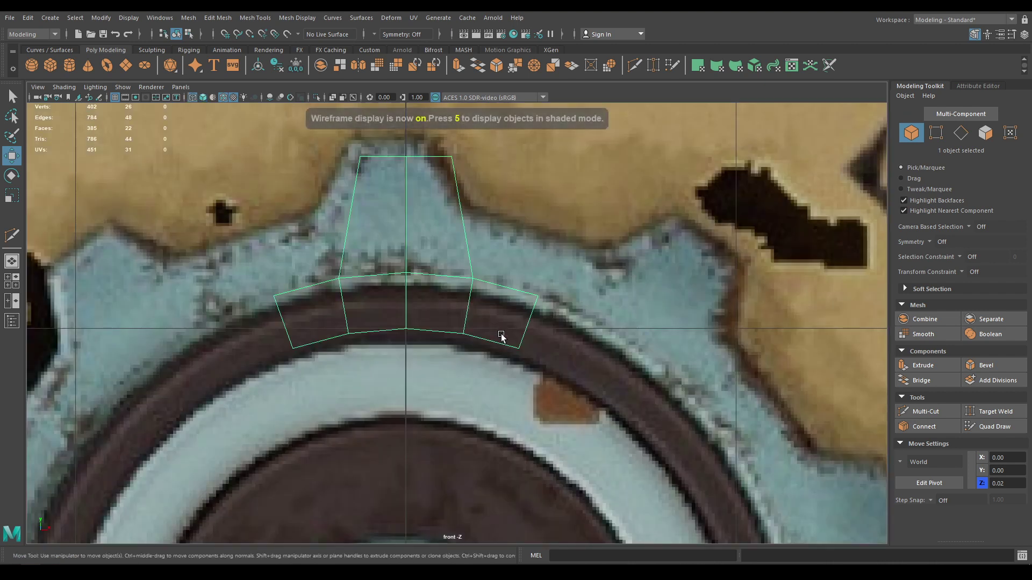
pyautogui.scroll(-8, 501, 335)
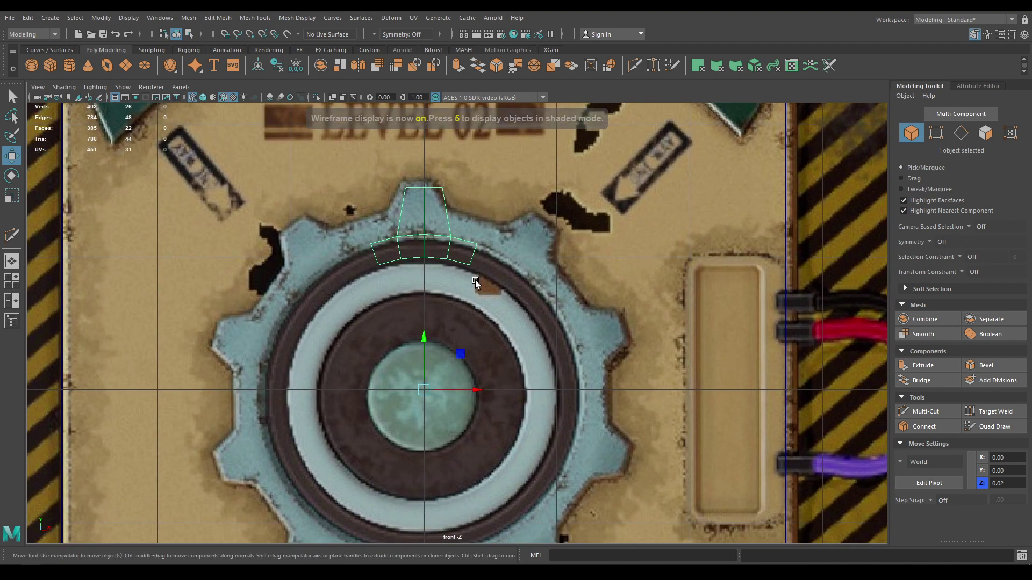
pyautogui.press('e')
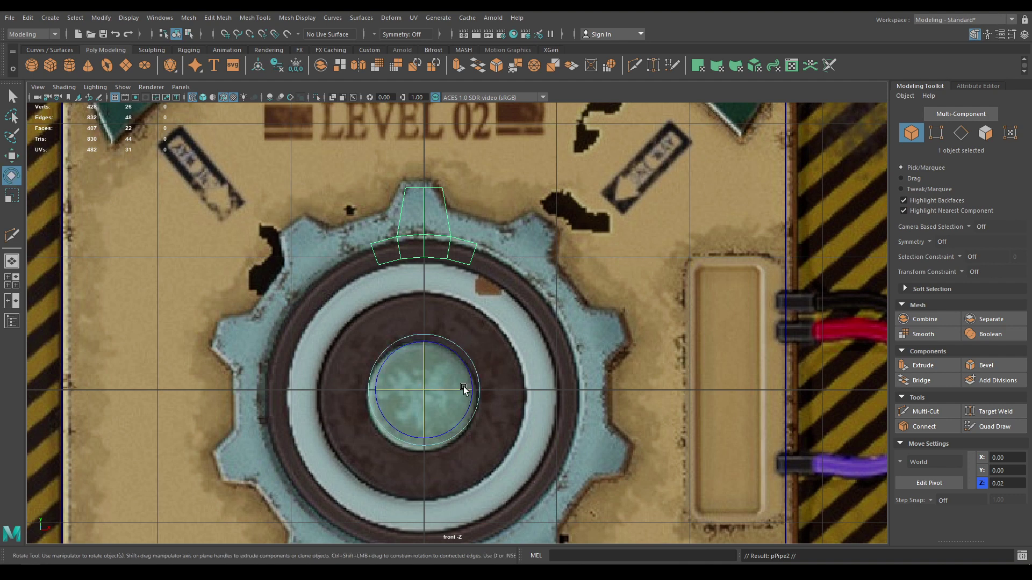
pyautogui.click(453, 438)
pyautogui.moveTo(453, 438); pyautogui.dragTo(430, 454)
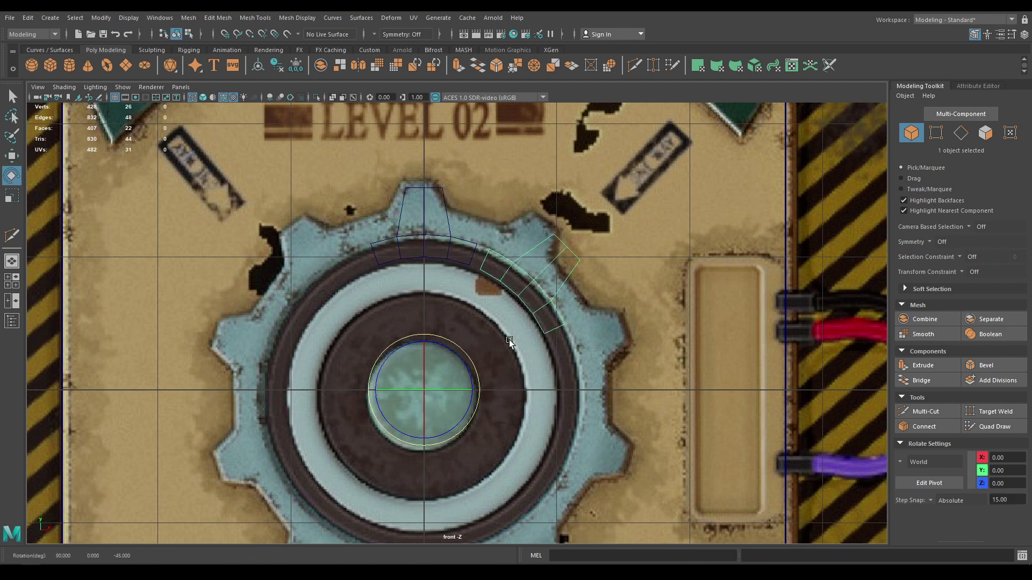
# - Refine the duplicated tooth segment's Z rotation to about -40 degrees so it lines up beside the original segment
pyautogui.press('e')
pyautogui.moveTo(508, 340); pyautogui.dragTo(526, 382)
pyautogui.moveTo(473, 421); pyautogui.dragTo(477, 420)
pyautogui.moveTo(478, 420); pyautogui.dragTo(479, 420)
pyautogui.keyDown('alt'); pyautogui.moveTo(488, 288); pyautogui.dragTo(493, 331, button='right'); pyautogui.keyUp('alt')
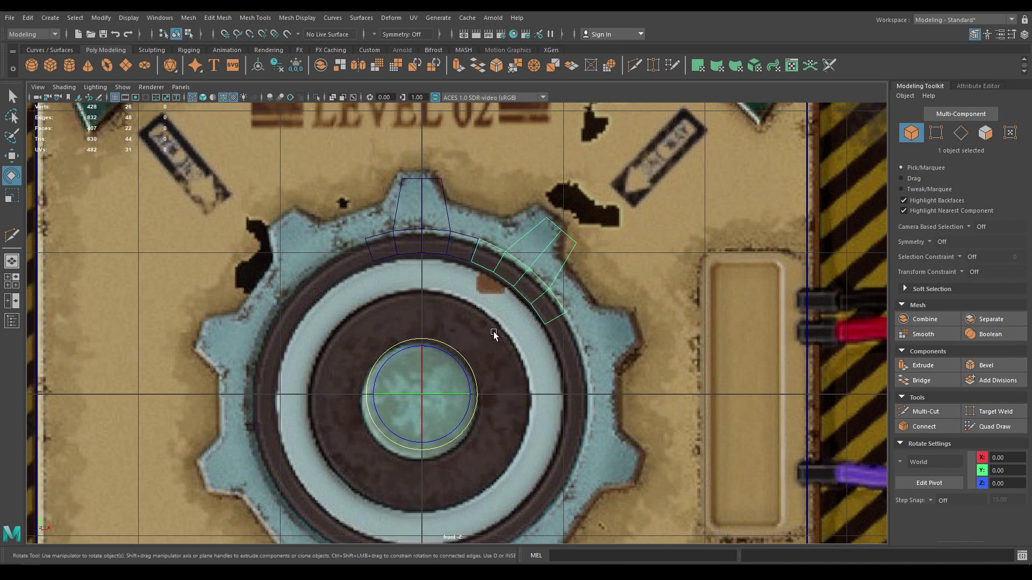
pyautogui.keyDown('alt'); pyautogui.moveTo(493, 347); pyautogui.dragTo(462, 311, button='middle'); pyautogui.keyUp('alt')
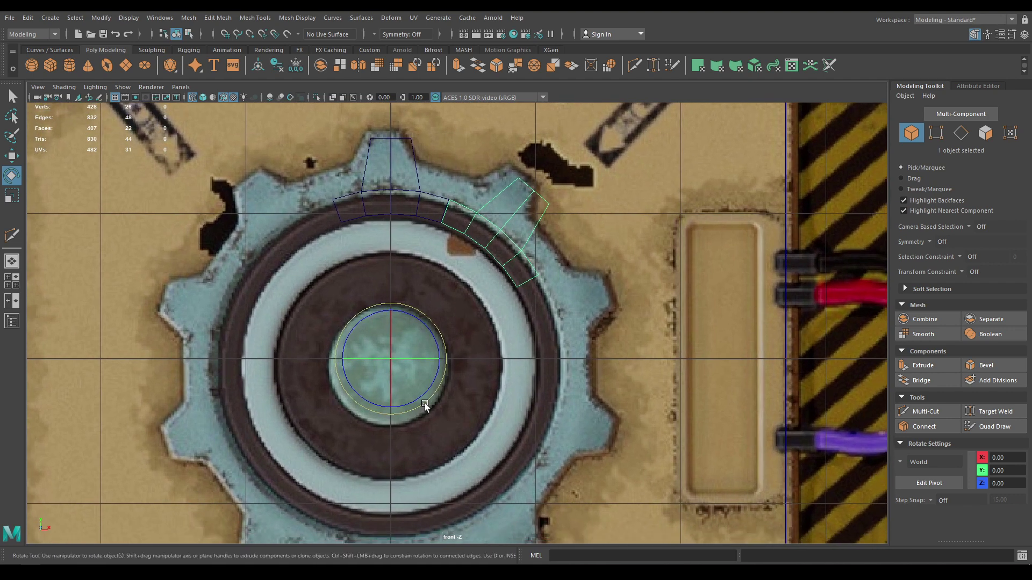
pyautogui.moveTo(425, 403); pyautogui.dragTo(425, 402)
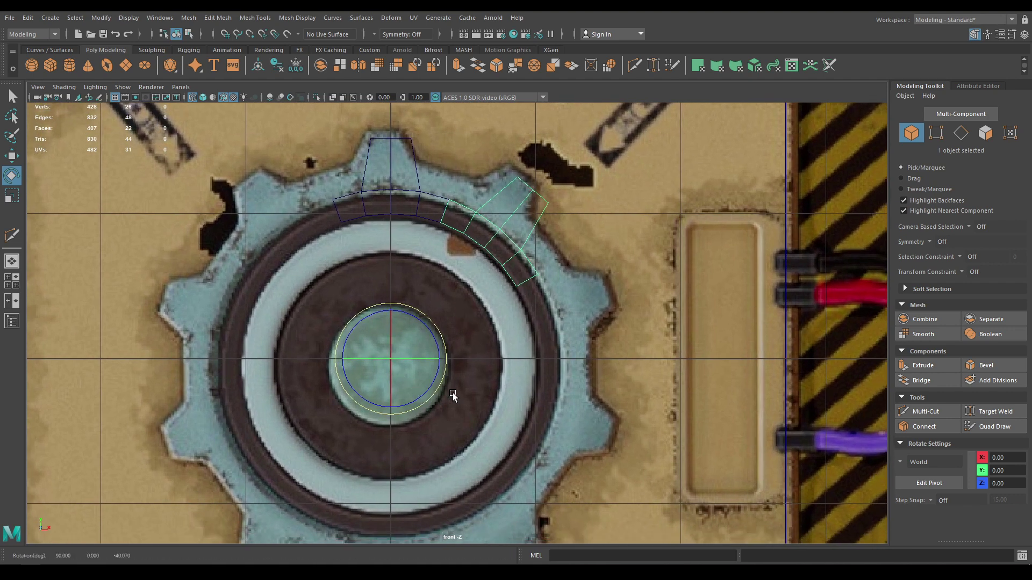
# - Repeat the duplicate with the same rotation seven more times to complete the ring of nine tooth segments
pyautogui.hotkey('shift', 'd')
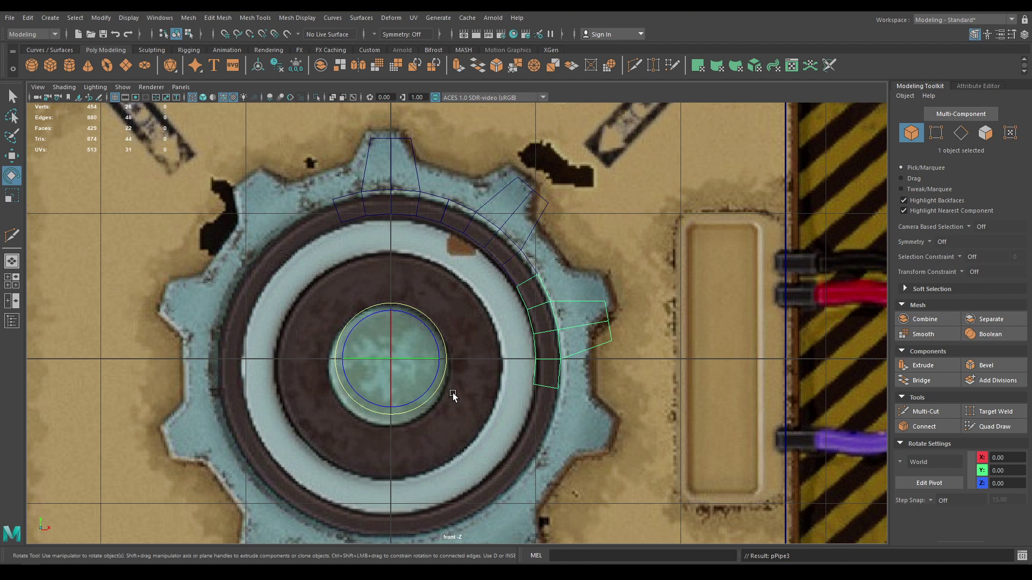
pyautogui.hotkey('shift', 'd')
pyautogui.hotkey('shift', 'd')
pyautogui.hotkey('shift', 'd')
pyautogui.hotkey('shift', 'd')
pyautogui.hotkey('shift', 'd')
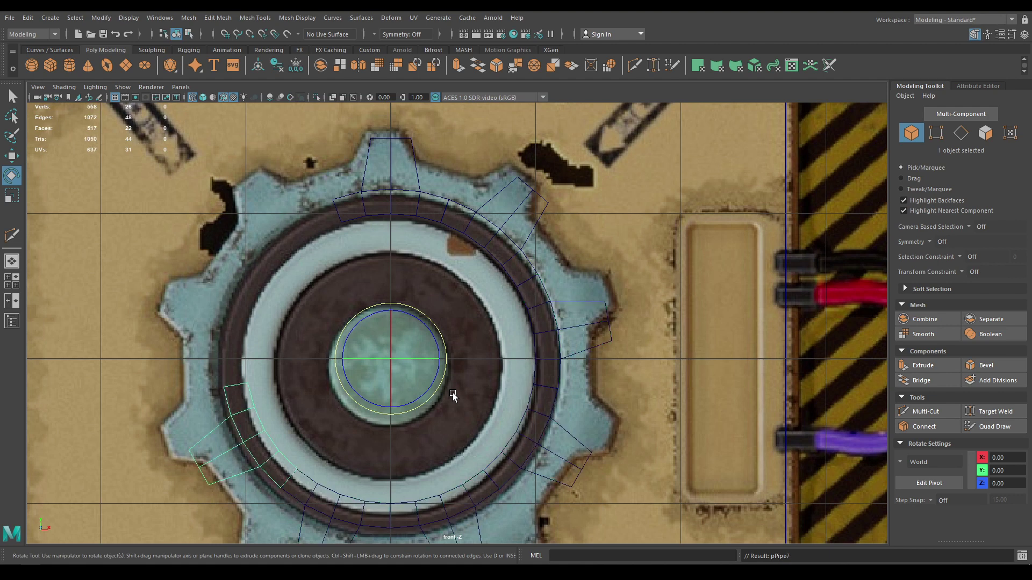
pyautogui.hotkey('shift', 'd')
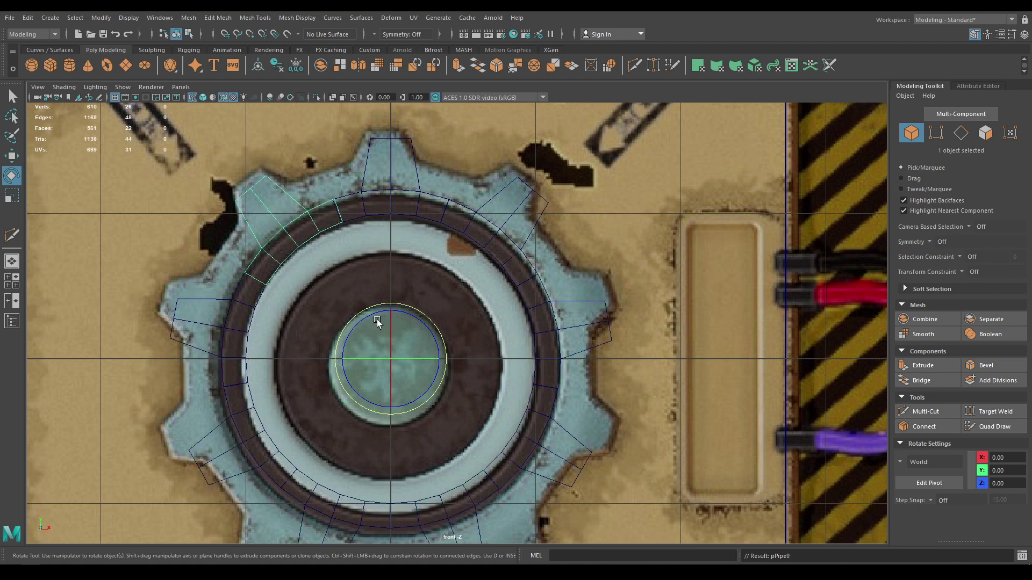
# - Select all nine tooth segments and combine them into one mesh
pyautogui.press('w')
pyautogui.scroll(-2, 377, 323)
pyautogui.keyDown('alt'); pyautogui.moveTo(386, 333); pyautogui.dragTo(377, 294, button='middle'); pyautogui.keyUp('alt')
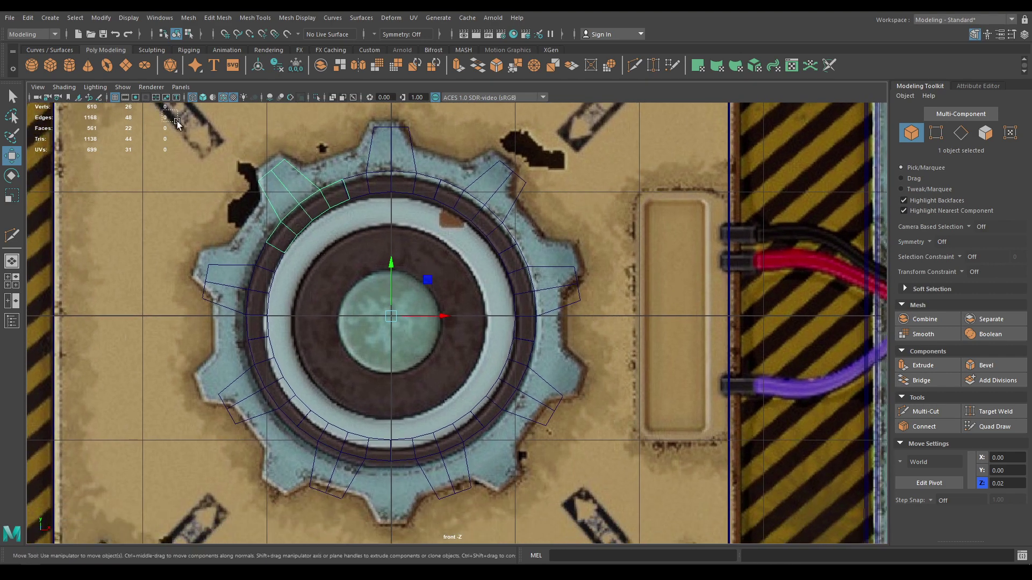
pyautogui.moveTo(176, 121); pyautogui.dragTo(644, 495)
pyautogui.scroll(-4, 568, 426)
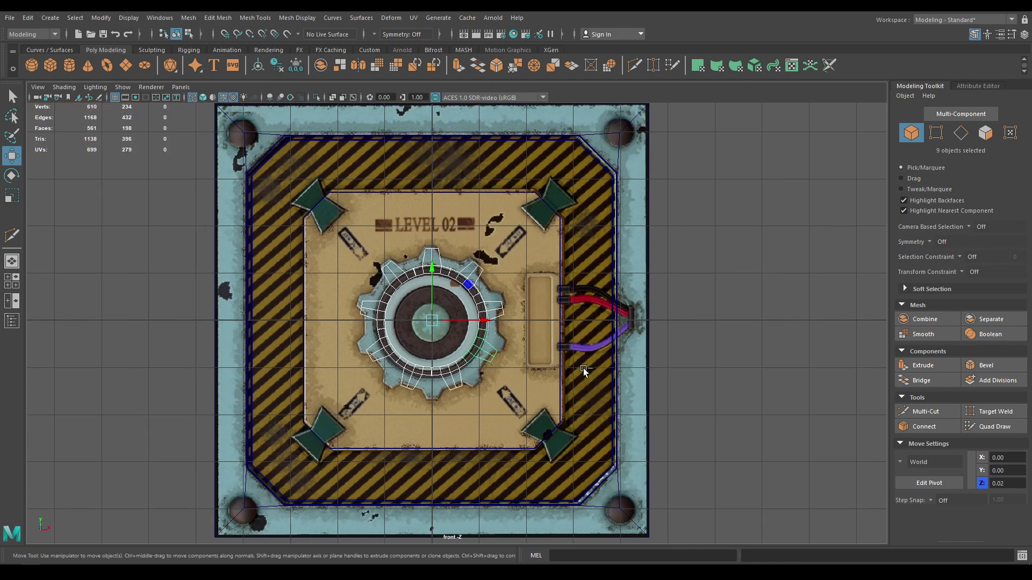
pyautogui.scroll(6, 557, 520)
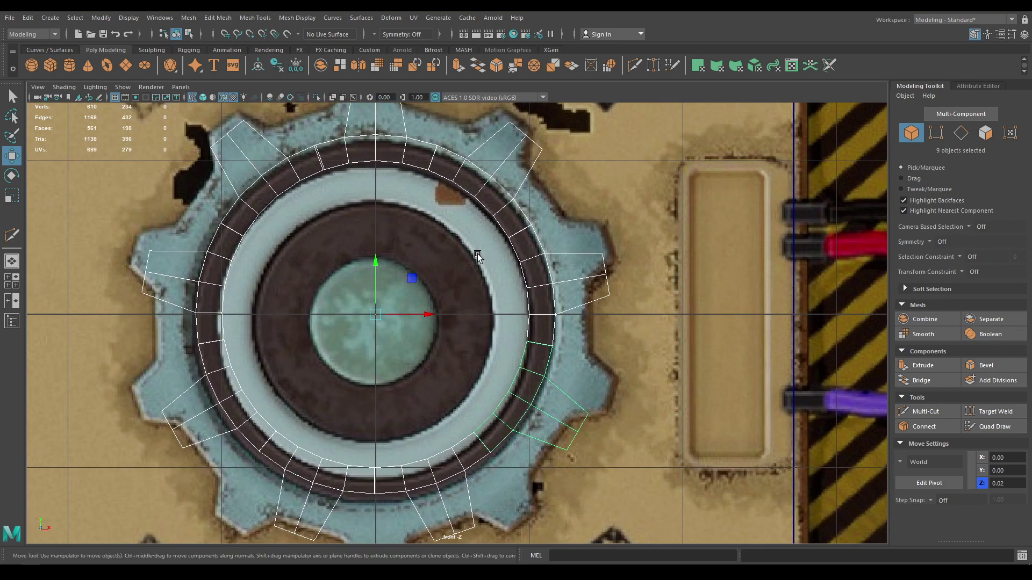
pyautogui.keyDown('shift'); pyautogui.rightClick(478, 254); pyautogui.keyUp('shift')
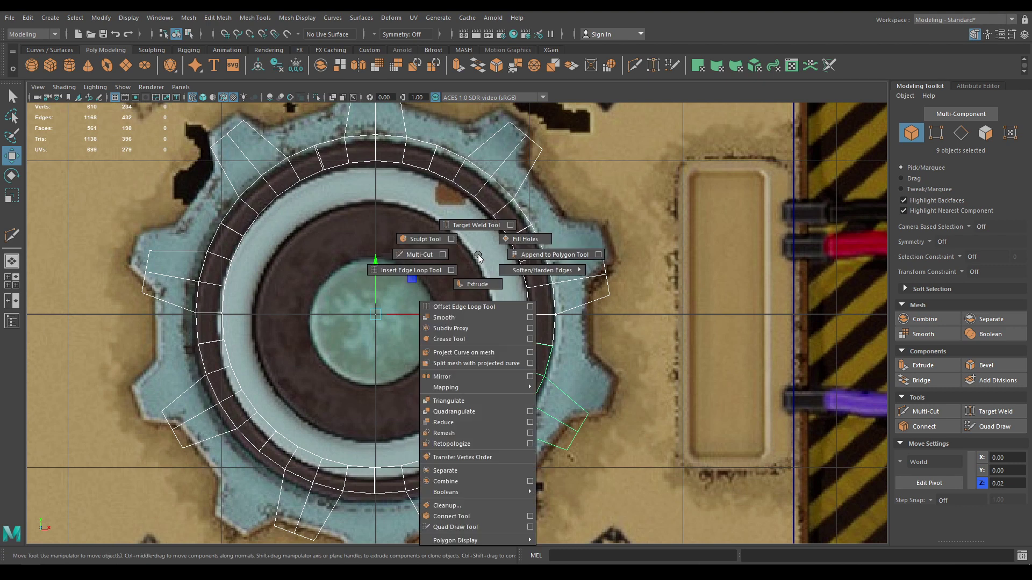
pyautogui.click(471, 481)
pyautogui.keyDown('alt'); pyautogui.moveTo(322, 237); pyautogui.dragTo(342, 245, button='middle'); pyautogui.keyUp('alt')
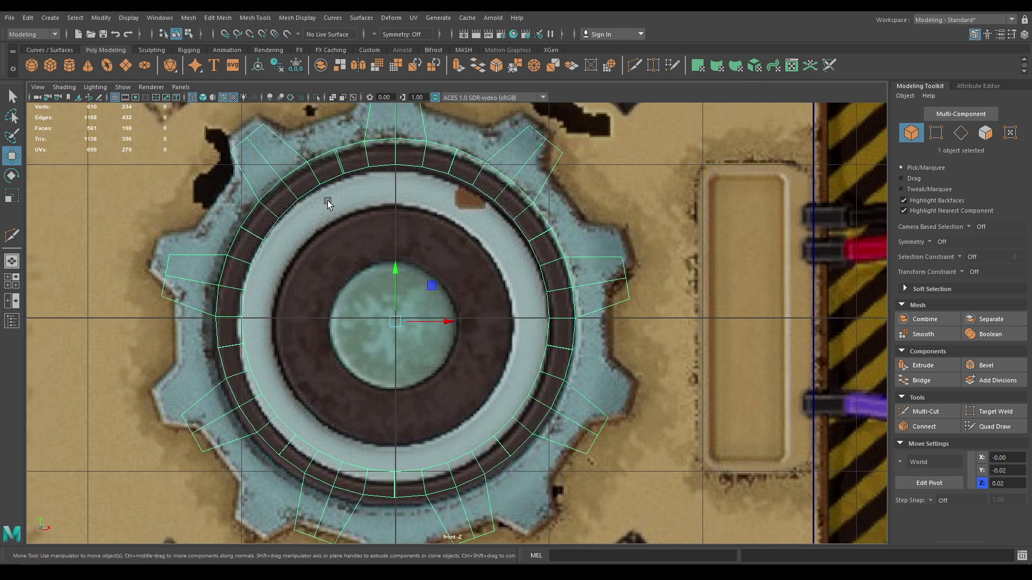
# - In vertex mode, select the overlapping vertices at the segment seams along the ring's top and right side
pyautogui.moveTo(328, 203); pyautogui.dragTo(298, 171, button='right')
pyautogui.scroll(1, 310, 121)
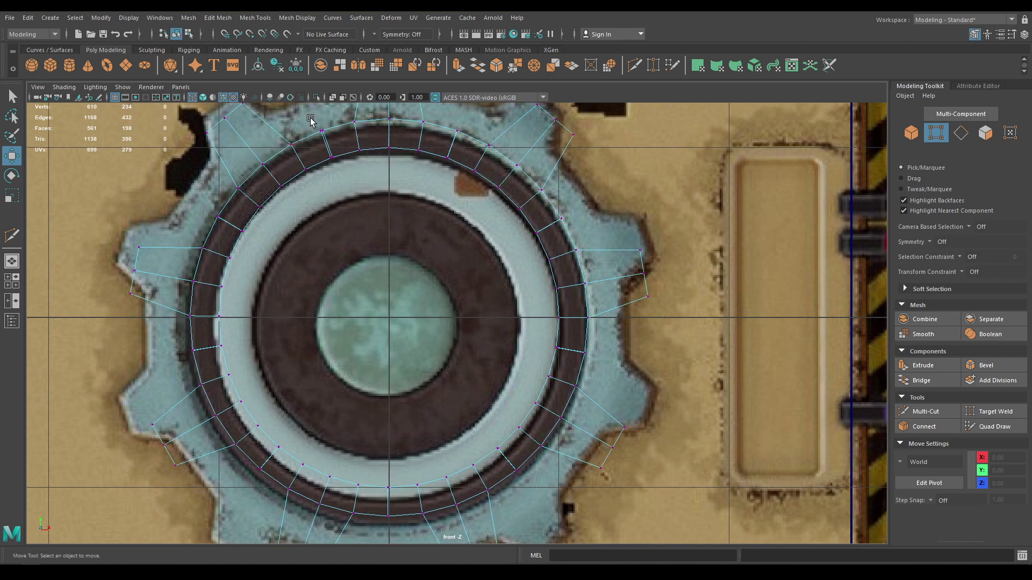
pyautogui.moveTo(310, 121); pyautogui.dragTo(335, 161)
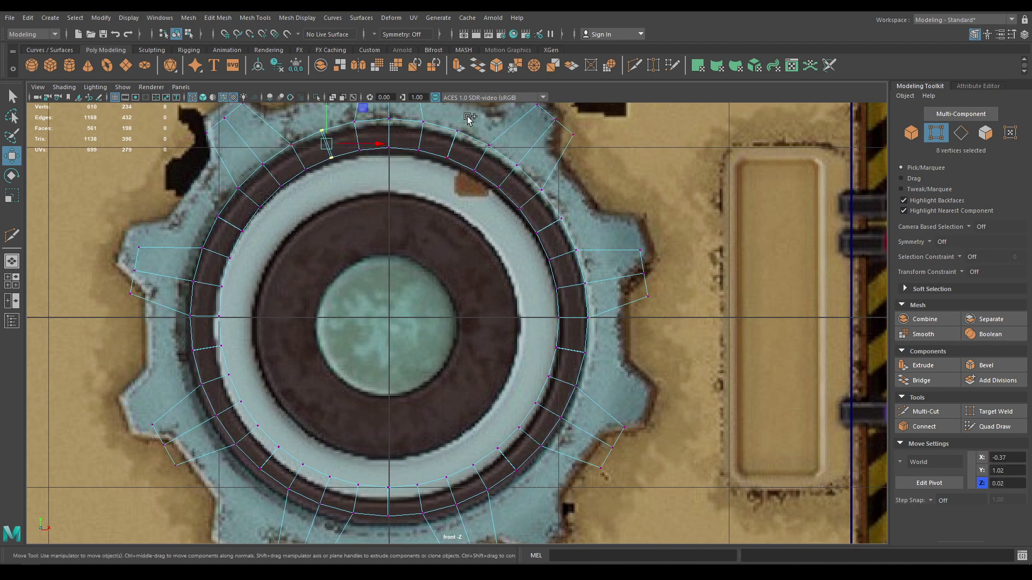
pyautogui.keyDown('shift'); pyautogui.moveTo(473, 129); pyautogui.dragTo(434, 180); pyautogui.keyUp('shift')
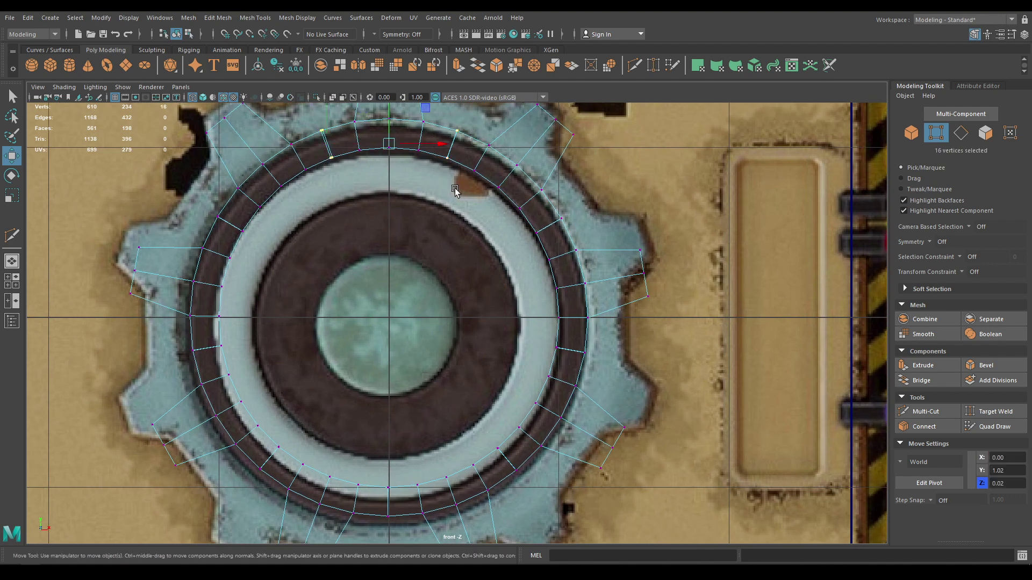
pyautogui.keyDown('shift'); pyautogui.moveTo(559, 222); pyautogui.dragTo(528, 240); pyautogui.keyUp('shift')
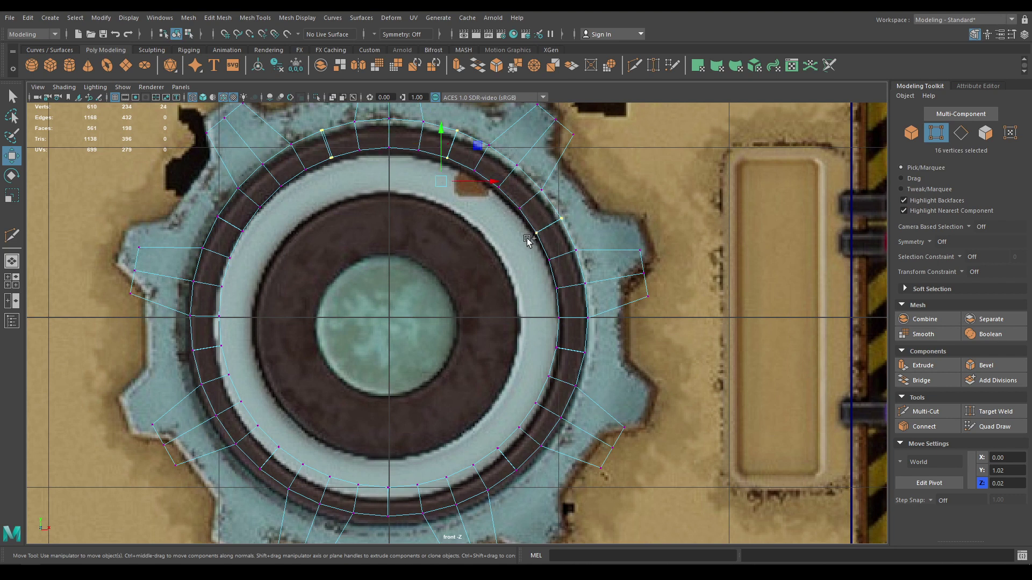
pyautogui.keyDown('shift'); pyautogui.moveTo(550, 337); pyautogui.dragTo(600, 371); pyautogui.keyUp('shift')
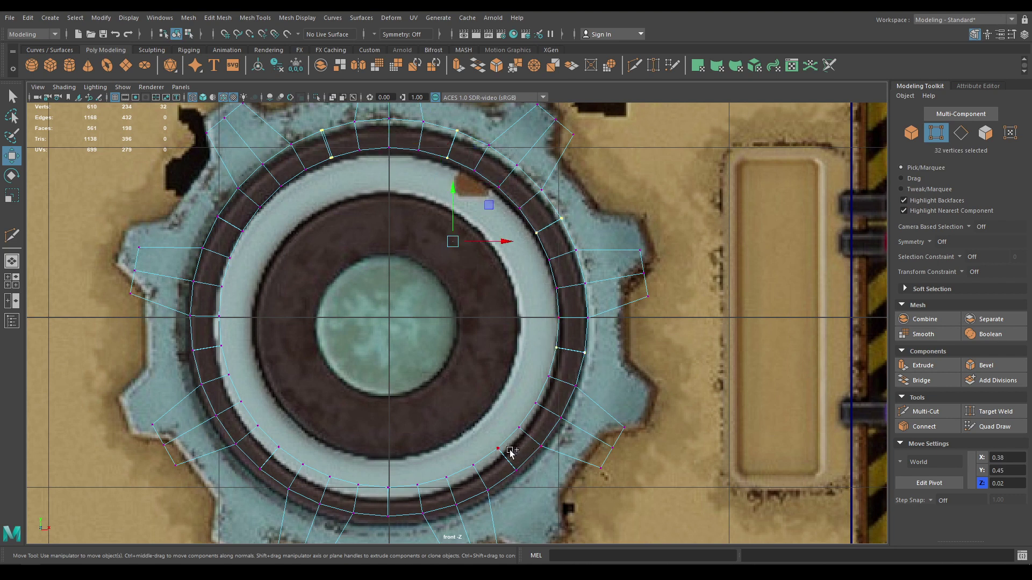
pyautogui.keyDown('shift'); pyautogui.moveTo(488, 440); pyautogui.dragTo(525, 489); pyautogui.keyUp('shift')
pyautogui.keyDown('alt'); pyautogui.moveTo(526, 489); pyautogui.dragTo(554, 290, button='middle'); pyautogui.keyUp('alt')
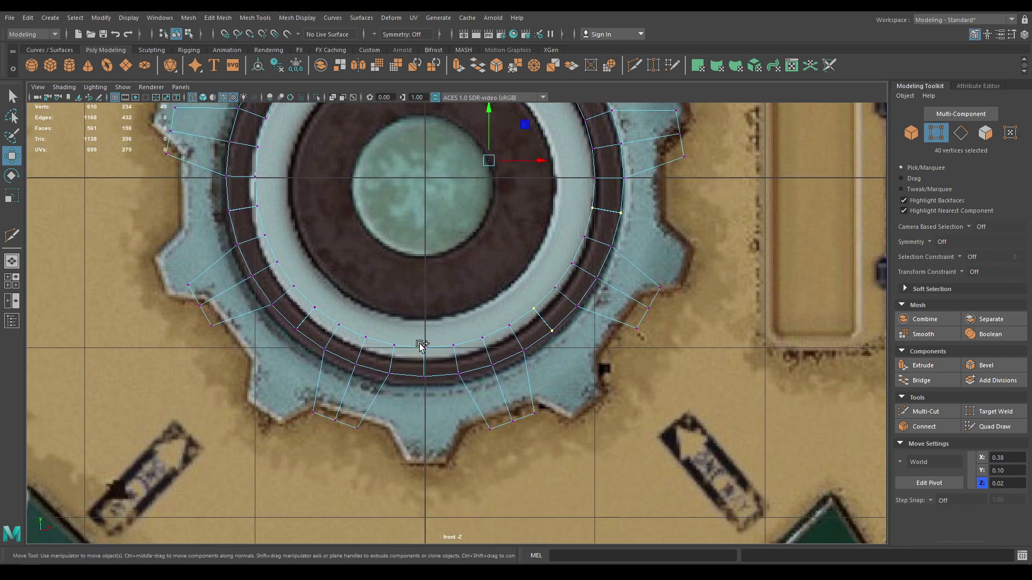
# - Add the seam vertices along the ring's bottom and left side to the selection
pyautogui.keyDown('shift'); pyautogui.moveTo(422, 345); pyautogui.dragTo(438, 387); pyautogui.keyUp('shift')
pyautogui.keyDown('shift'); pyautogui.moveTo(285, 338); pyautogui.dragTo(328, 300); pyautogui.keyUp('shift')
pyautogui.keyDown('alt'); pyautogui.moveTo(353, 314); pyautogui.dragTo(429, 401, button='middle'); pyautogui.keyUp('alt')
pyautogui.keyDown('shift'); pyautogui.moveTo(295, 283); pyautogui.dragTo(356, 307); pyautogui.keyUp('shift')
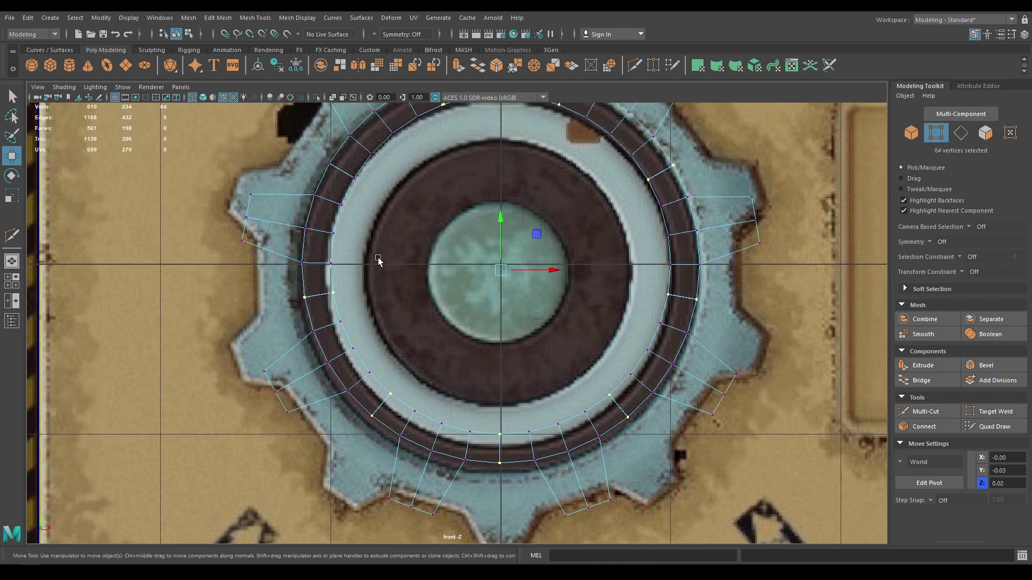
pyautogui.keyDown('alt'); pyautogui.moveTo(378, 261); pyautogui.dragTo(375, 363, button='middle'); pyautogui.keyUp('alt')
pyautogui.keyDown('shift'); pyautogui.moveTo(319, 252); pyautogui.dragTo(379, 220); pyautogui.keyUp('shift')
# - Frame the ring in shaded perspective and merge the selected seam vertices
pyautogui.press('space')
pyautogui.keyDown('alt'); pyautogui.moveTo(396, 256); pyautogui.dragTo(412, 261); pyautogui.keyUp('alt')
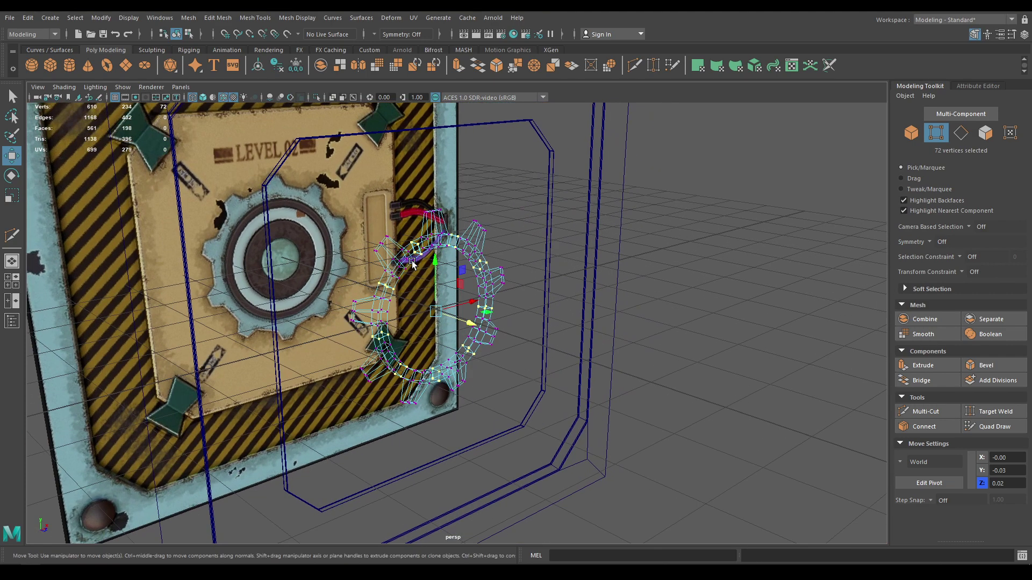
pyautogui.press('f')
pyautogui.press('6')
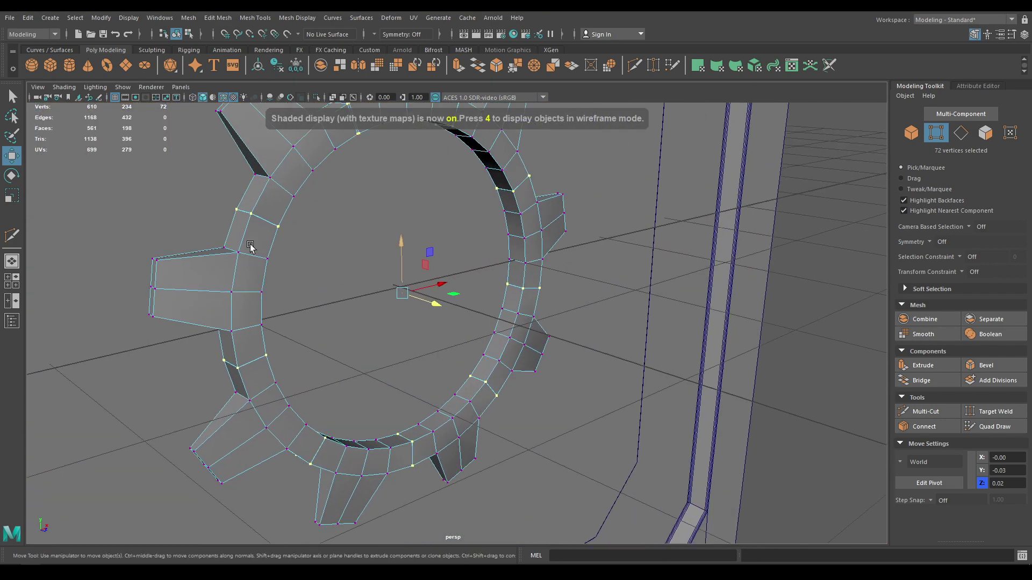
pyautogui.keyDown('shift'); pyautogui.rightClick(251, 248); pyautogui.keyUp('shift')
pyautogui.moveTo(251, 245)
pyautogui.keyDown('shift'); pyautogui.mouseDown(button='right')
pyautogui.moveTo(247, 216)
pyautogui.moveTo(301, 203)
pyautogui.mouseUp(button='right'); pyautogui.keyUp('shift')
pyautogui.click(299, 206)
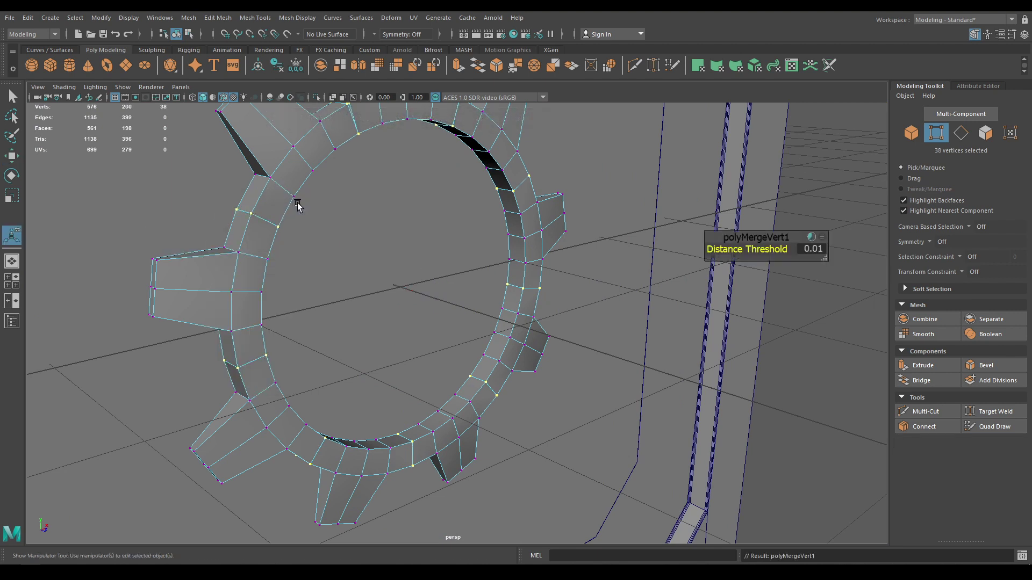
pyautogui.scroll(3, 287, 269)
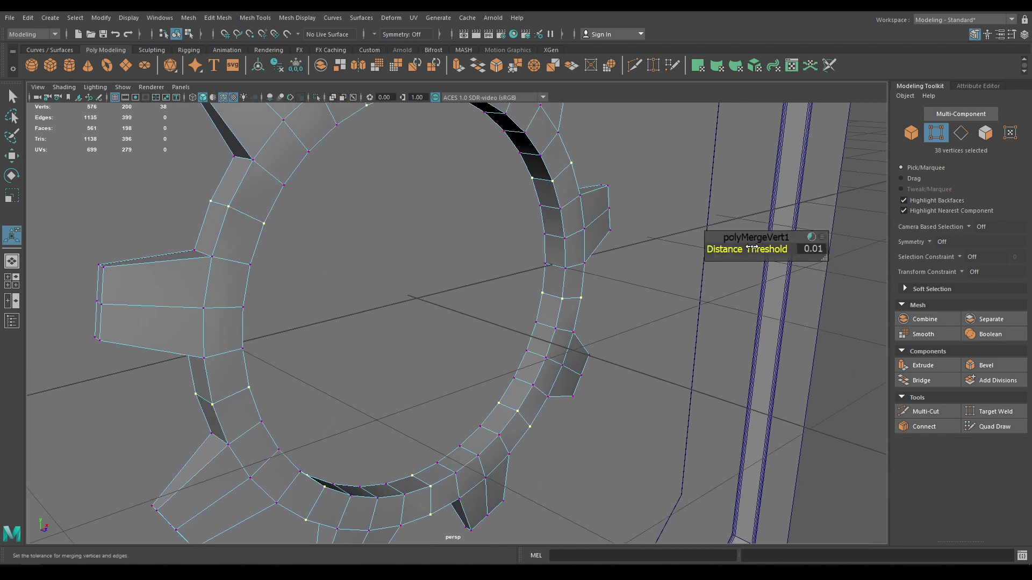
# - Try a merge distance threshold of 0.15, then set it to 0.14
pyautogui.moveTo(751, 247); pyautogui.dragTo(764, 249)
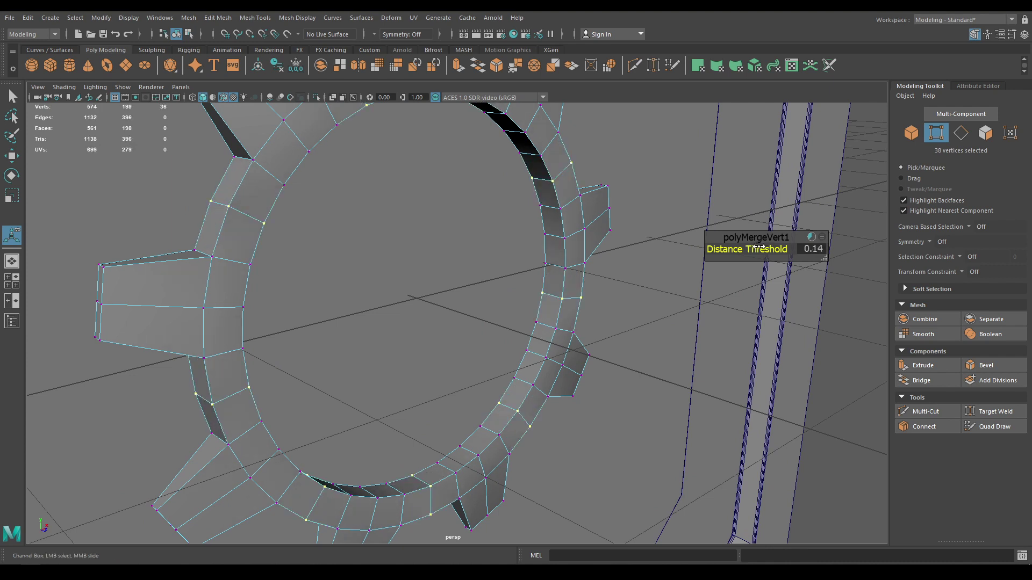
pyautogui.click(813, 253)
pyautogui.write('0.15')
pyautogui.press('Return')
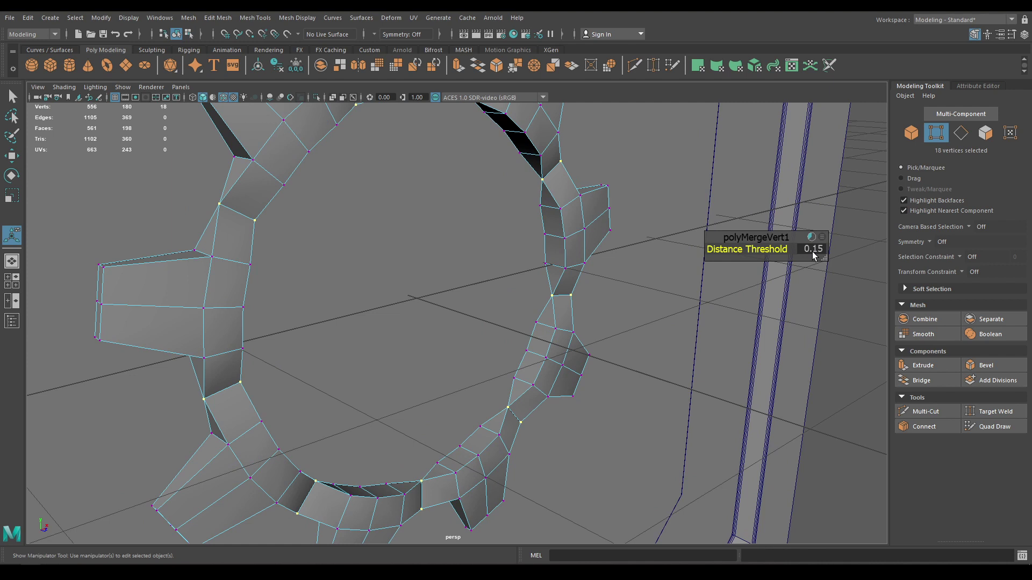
pyautogui.write('0.14')
pyautogui.press('Return')
pyautogui.press('w')
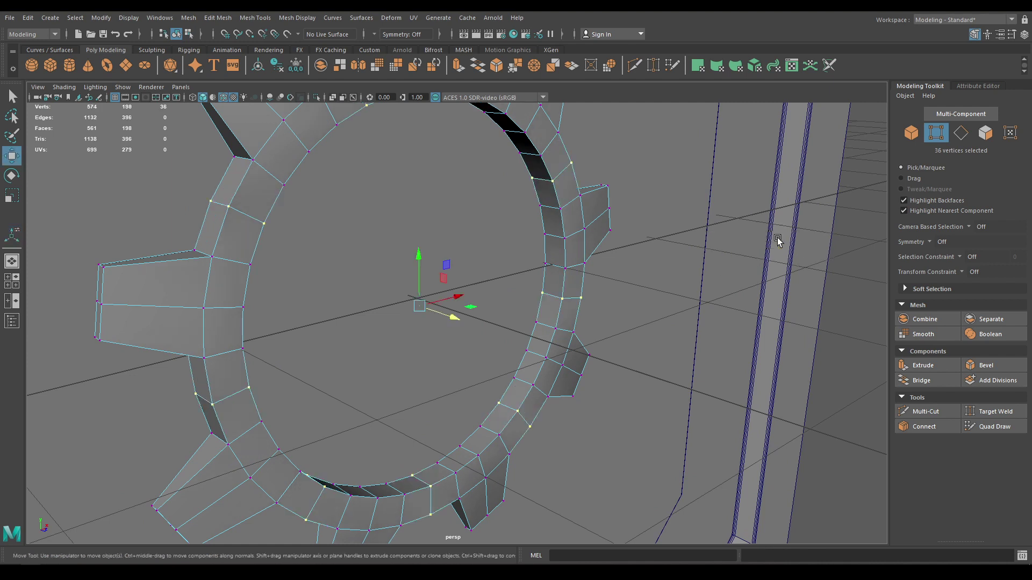
# - Return to object mode and inspect the merged gear ring in perspective and against the reference in the front view
pyautogui.moveTo(262, 215); pyautogui.dragTo(298, 203, button='right')
pyautogui.keyDown('alt'); pyautogui.moveTo(436, 214); pyautogui.dragTo(482, 310); pyautogui.keyUp('alt')
pyautogui.click(466, 321)
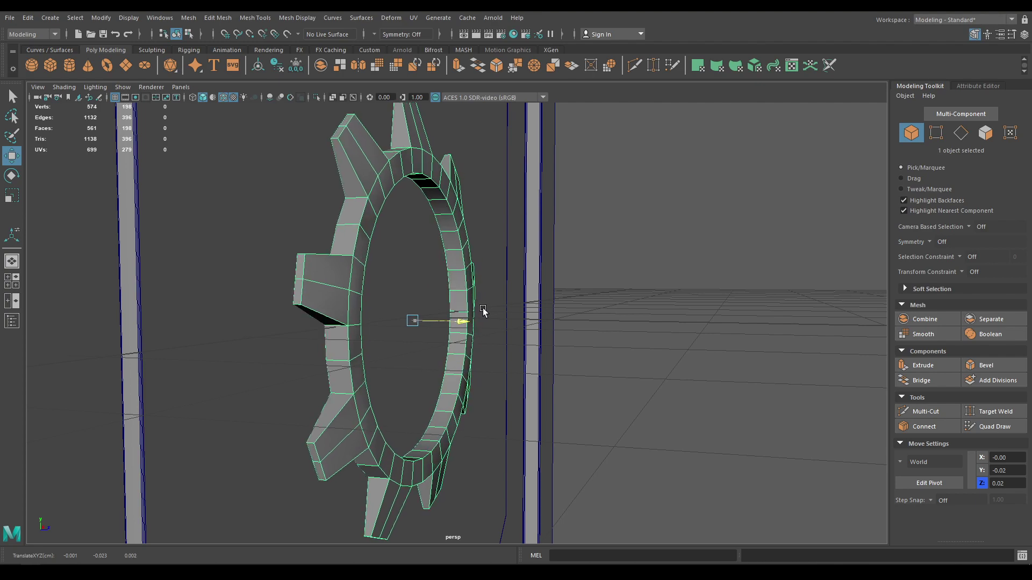
pyautogui.click(645, 310)
pyautogui.keyDown('alt'); pyautogui.moveTo(702, 331); pyautogui.dragTo(515, 221); pyautogui.keyUp('alt')
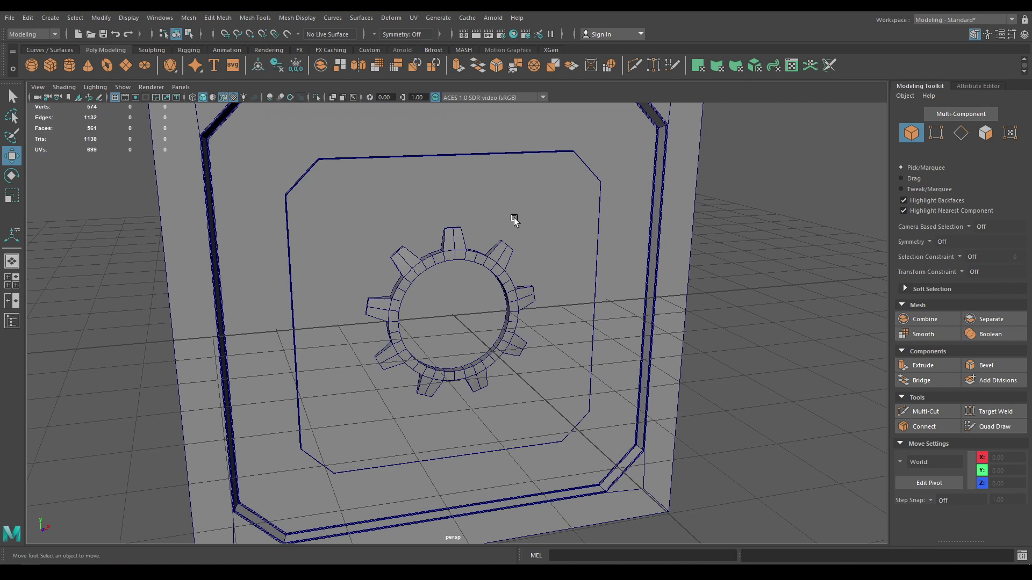
pyautogui.press('6')
pyautogui.press('f')
pyautogui.press('space')
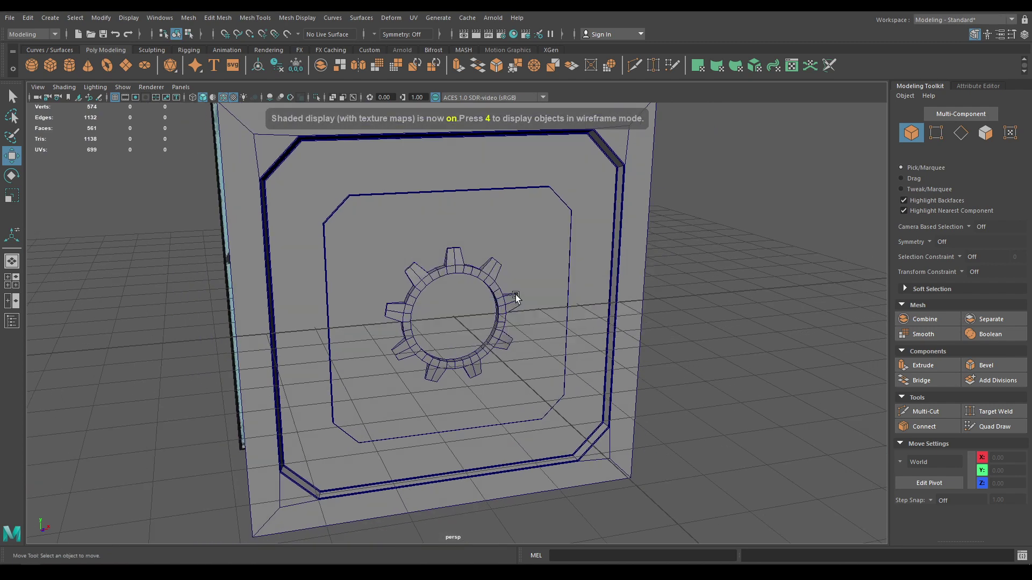
pyautogui.press('space')
pyautogui.moveTo(521, 281); pyautogui.dragTo(521, 272)
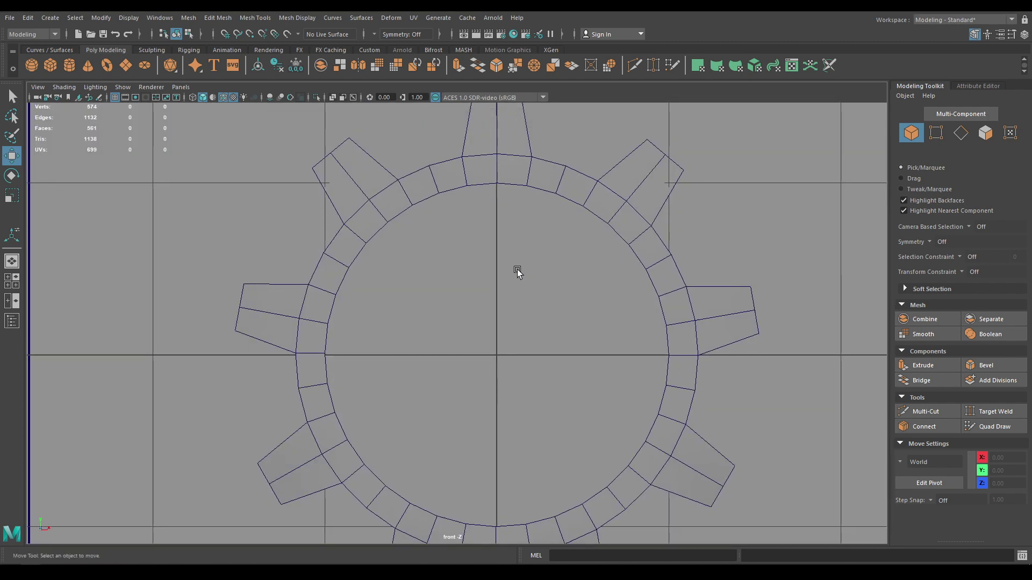
pyautogui.press('f')
pyautogui.scroll(3, 441, 321)
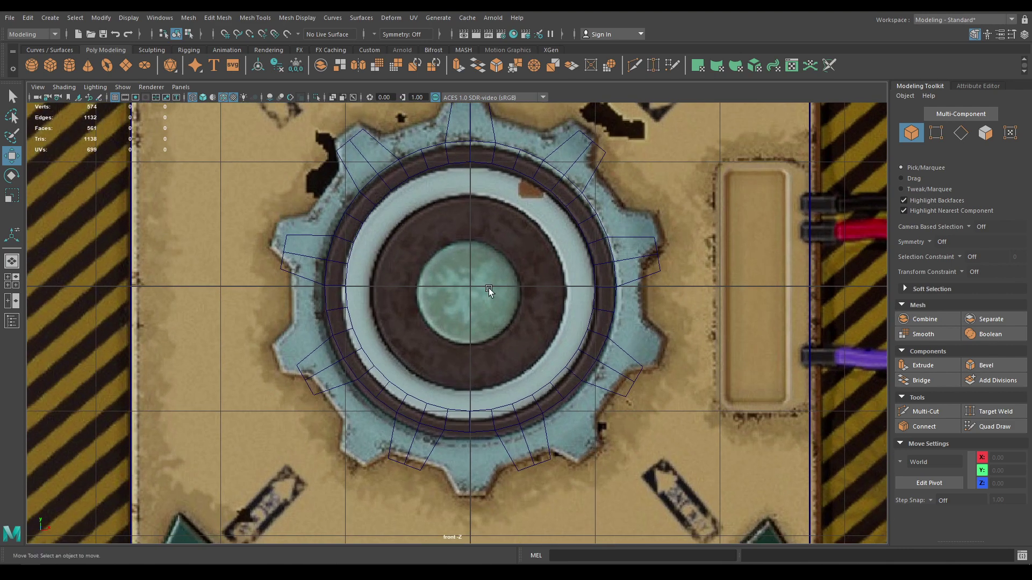
# - Create a polygon cylinder at the gear's centre and rotate it so its cap faces the front view
pyautogui.keyDown('shift'); pyautogui.moveTo(483, 259); pyautogui.dragTo(437, 261, button='right'); pyautogui.keyUp('shift')
pyautogui.press('e')
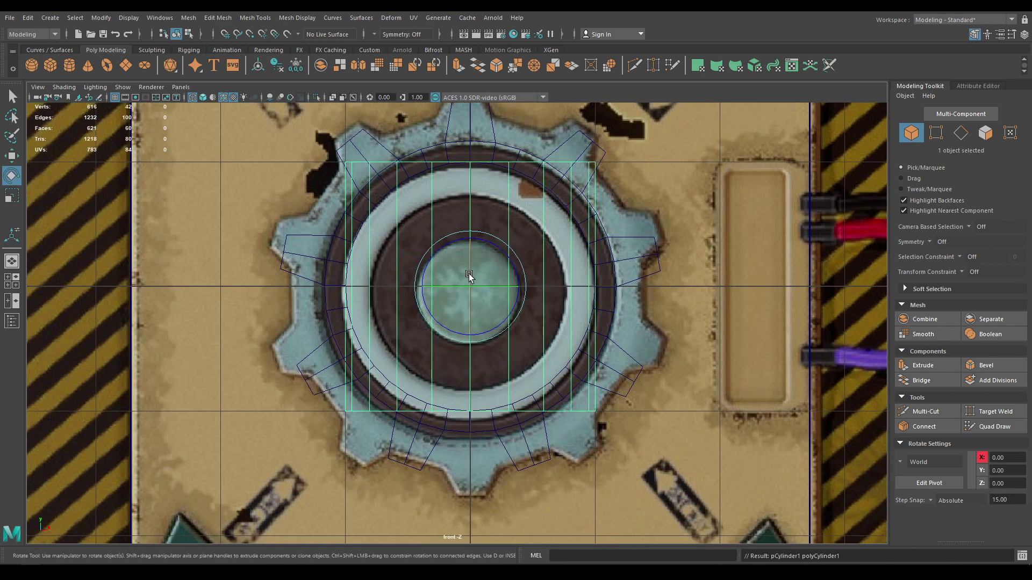
pyautogui.moveTo(468, 273); pyautogui.dragTo(470, 338)
pyautogui.press('w')
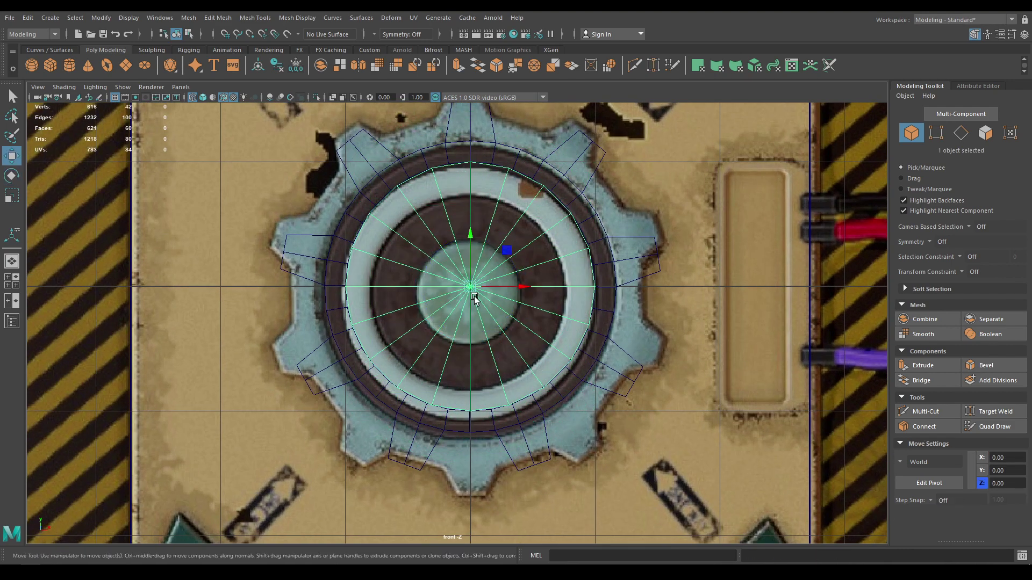
# - Set the cylinder's radius to 0.99 and increase its cap subdivisions to form three inner edge rings
pyautogui.press('t')
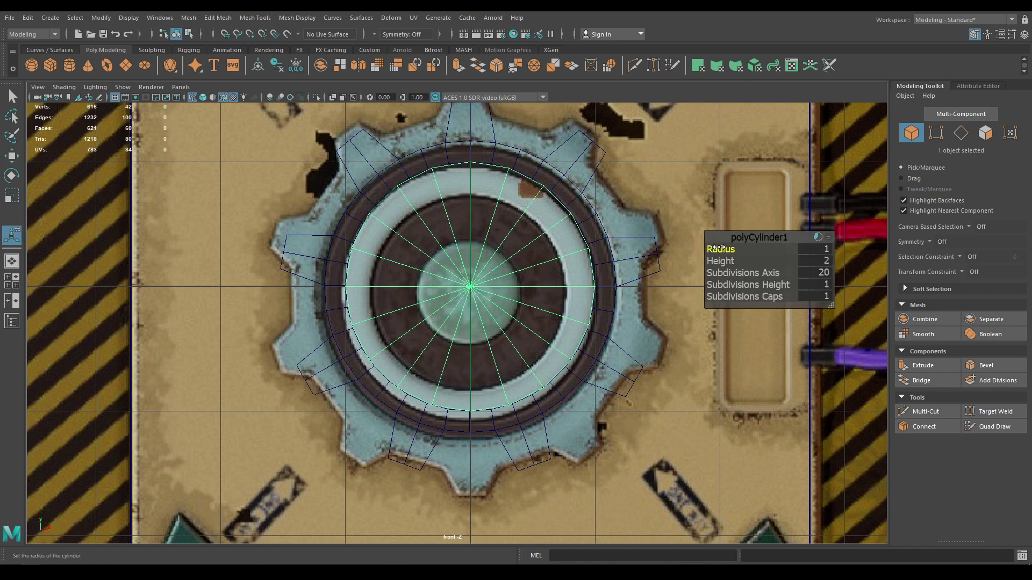
pyautogui.moveTo(720, 247); pyautogui.dragTo(718, 247)
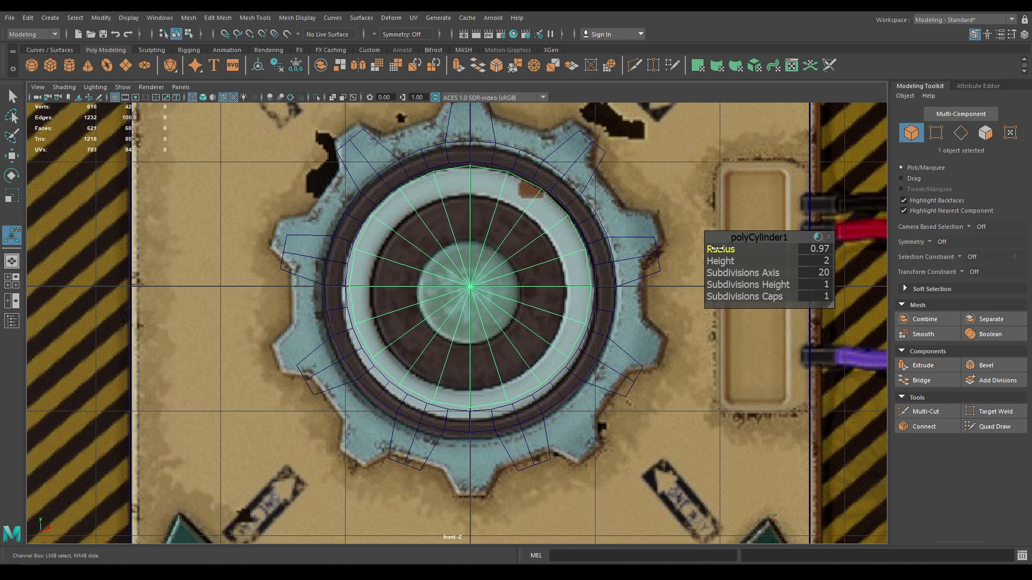
pyautogui.moveTo(719, 248); pyautogui.dragTo(721, 247)
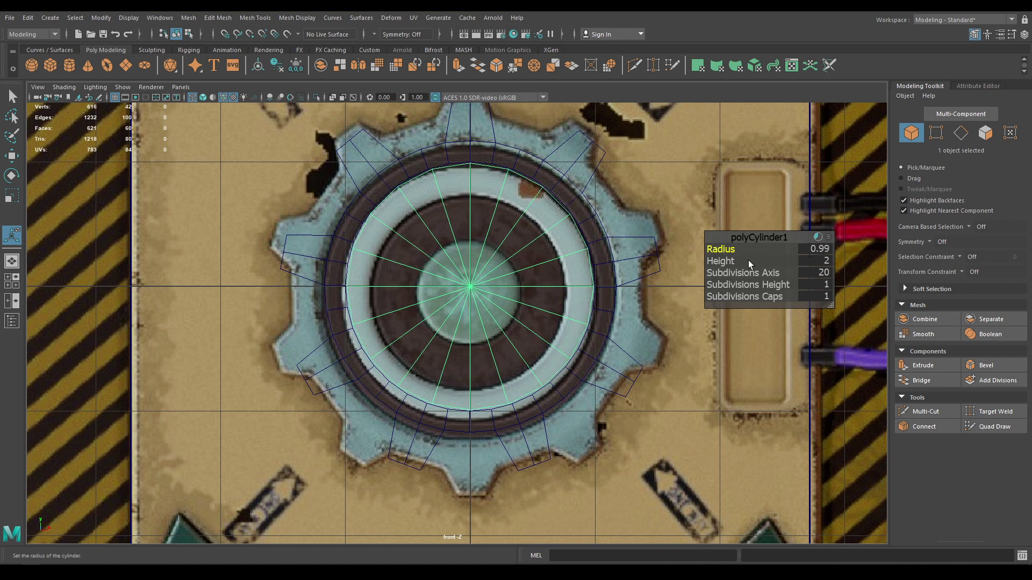
pyautogui.scroll(1, 746, 277)
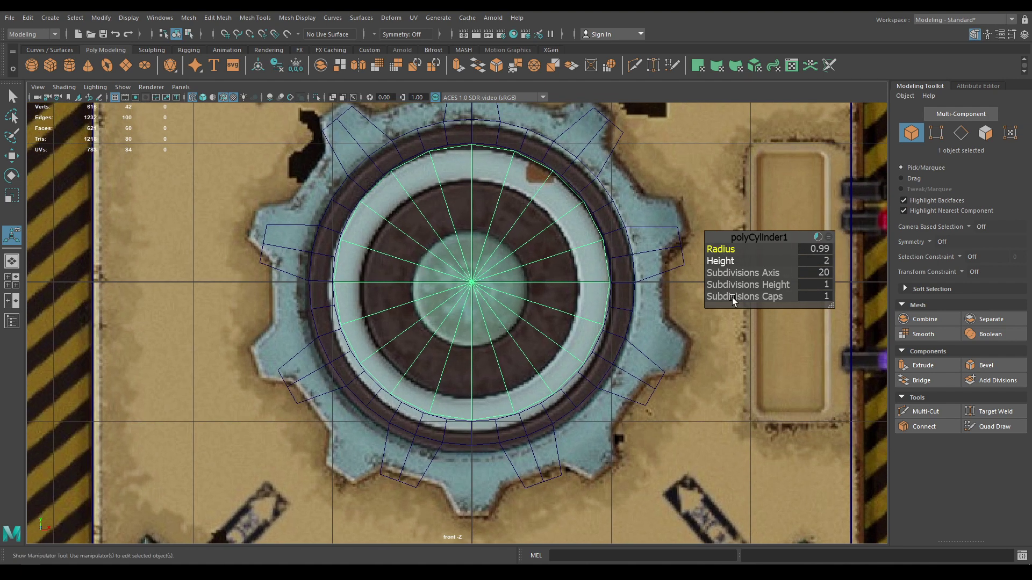
pyautogui.click(823, 272)
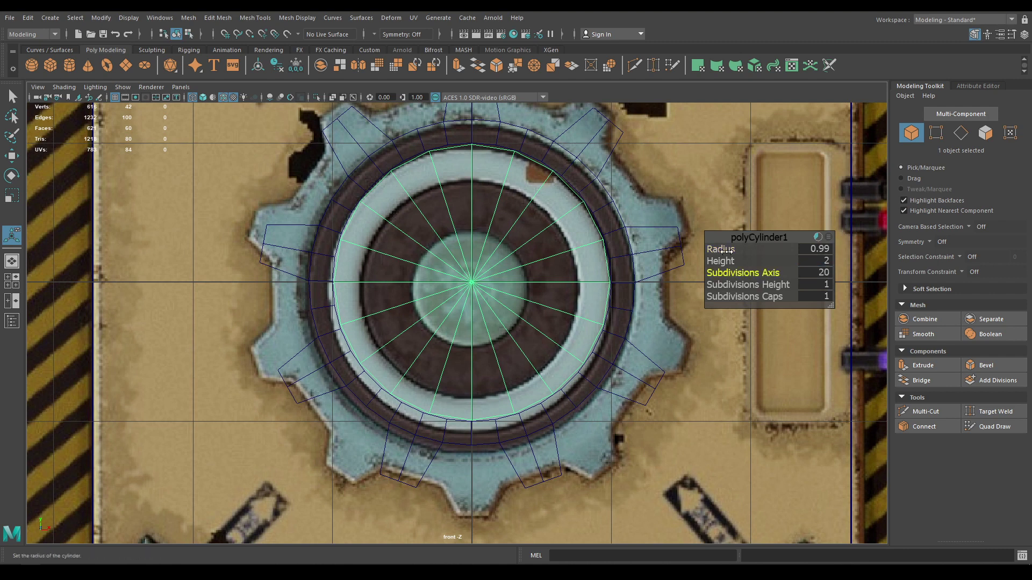
pyautogui.scroll(2, 516, 273)
pyautogui.keyDown('alt'); pyautogui.moveTo(517, 273); pyautogui.dragTo(506, 287, button='middle'); pyautogui.keyUp('alt')
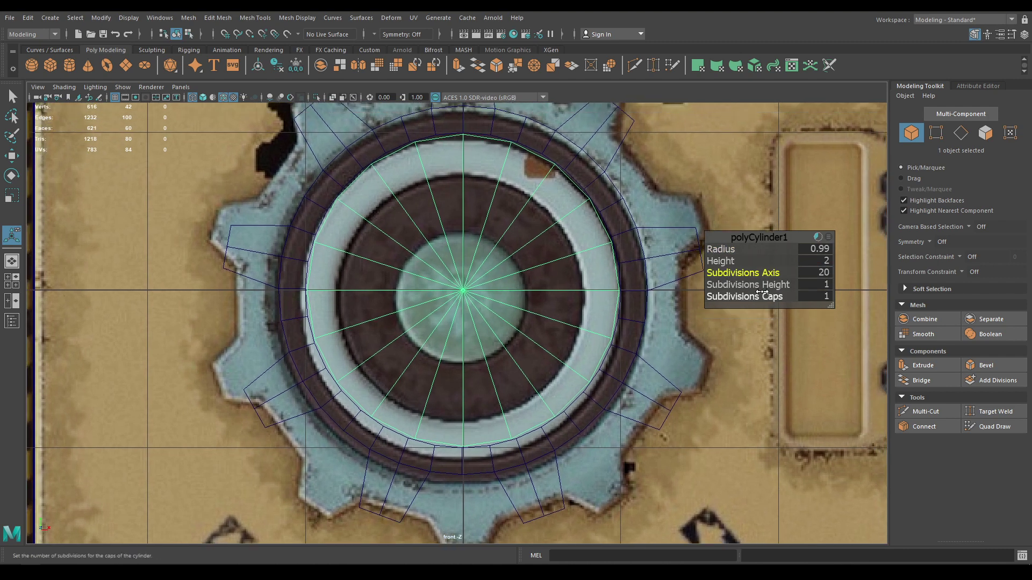
pyautogui.moveTo(743, 300); pyautogui.dragTo(892, 299)
# - Try enlarging the largest inner edge loop on the cylinder's front cap, and undo the scaling
pyautogui.press('w')
pyautogui.moveTo(408, 221); pyautogui.dragTo(408, 197, button='right')
pyautogui.doubleClick(411, 191)
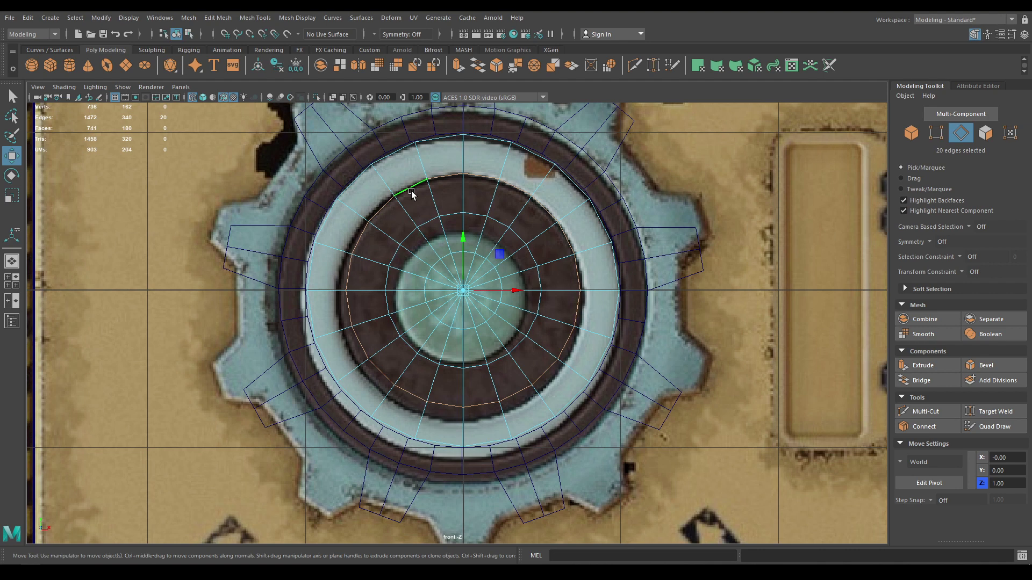
pyautogui.press('r')
pyautogui.moveTo(472, 297); pyautogui.dragTo(474, 289)
pyautogui.hotkey('ctrl', 'z')
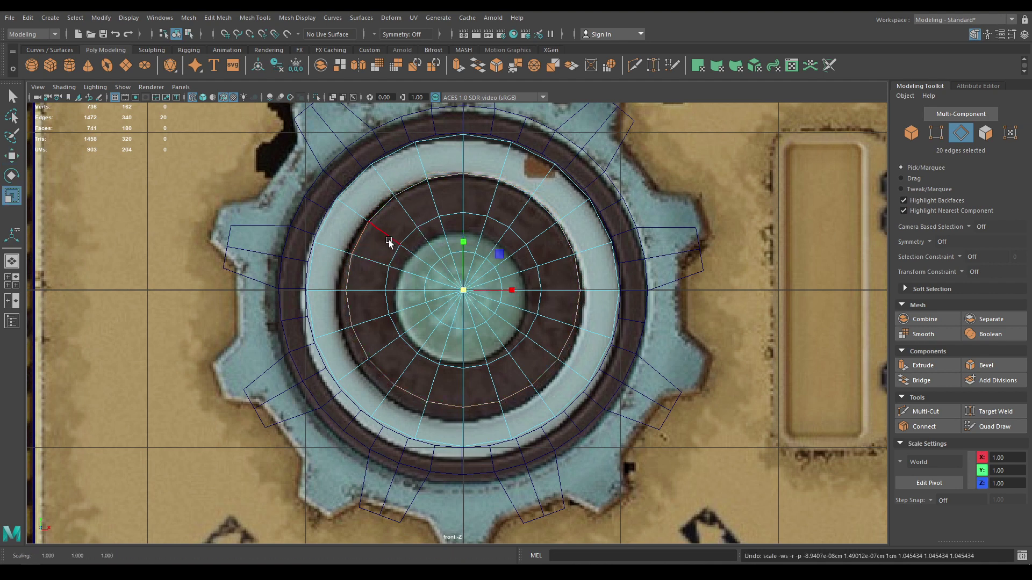
# - Delete the cylinder's side and back cap faces, keeping only the front disc
pyautogui.press('space')
pyautogui.moveTo(402, 239); pyautogui.dragTo(603, 299)
pyautogui.rightClick(518, 230)
pyautogui.click(518, 260)
pyautogui.press('Delete')
pyautogui.press('space')
pyautogui.moveTo(518, 255); pyautogui.dragTo(519, 285)
# - Scale the disc's largest inner edge loop to match the outer edge of the dark ring in the reference
pyautogui.keyDown('alt'); pyautogui.moveTo(477, 242); pyautogui.dragTo(489, 336, button='right'); pyautogui.keyUp('alt')
pyautogui.moveTo(420, 231); pyautogui.dragTo(418, 202, button='right')
pyautogui.click(420, 202)
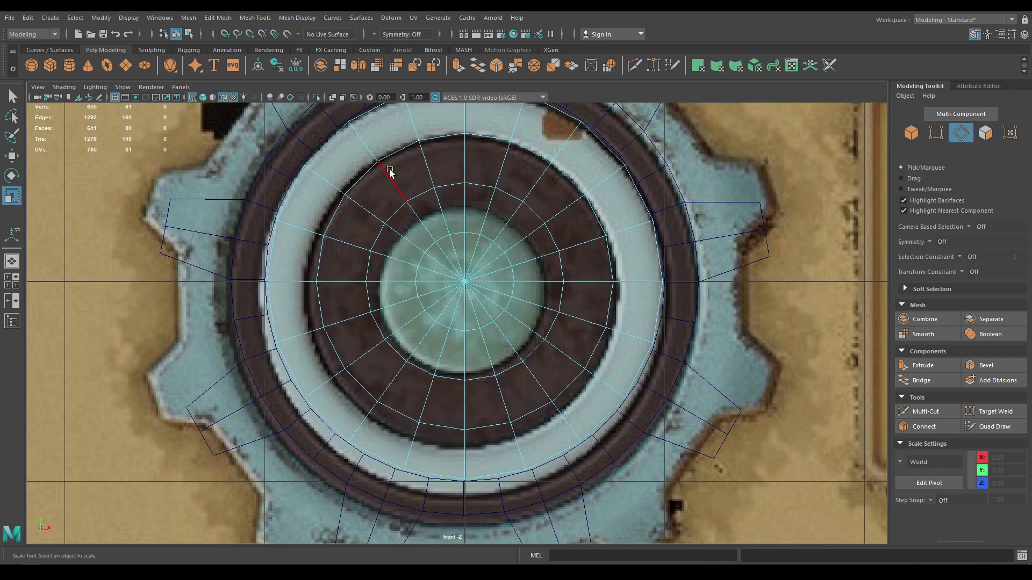
pyautogui.doubleClick(393, 159)
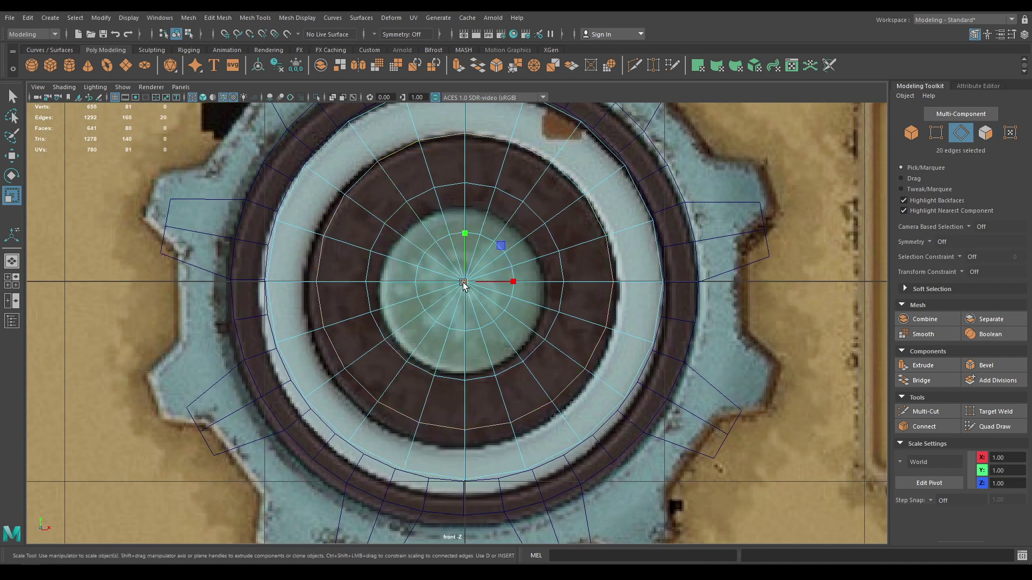
pyautogui.moveTo(463, 281)
pyautogui.mouseDown()
pyautogui.moveTo(475, 282)
pyautogui.moveTo(449, 283)
pyautogui.mouseUp()
# - Scale the disc's middle inner edge loop to fit the green centre circle and delete the innermost loop
pyautogui.doubleClick(418, 198)
pyautogui.press('w')
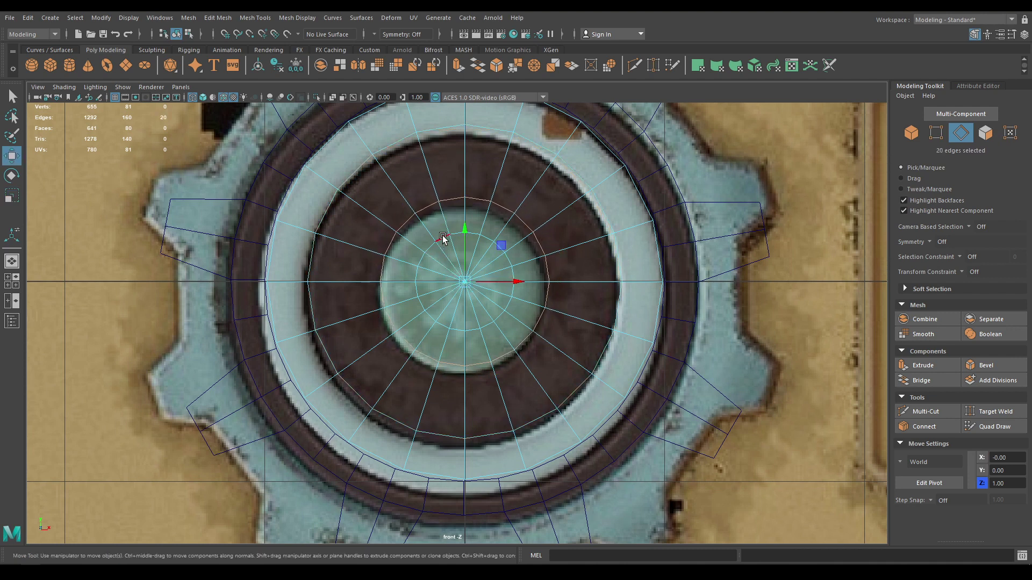
pyautogui.keyDown('shift'); pyautogui.moveTo(574, 168); pyautogui.dragTo(524, 185, button='right'); pyautogui.keyUp('shift')
pyautogui.scroll(2, 452, 305)
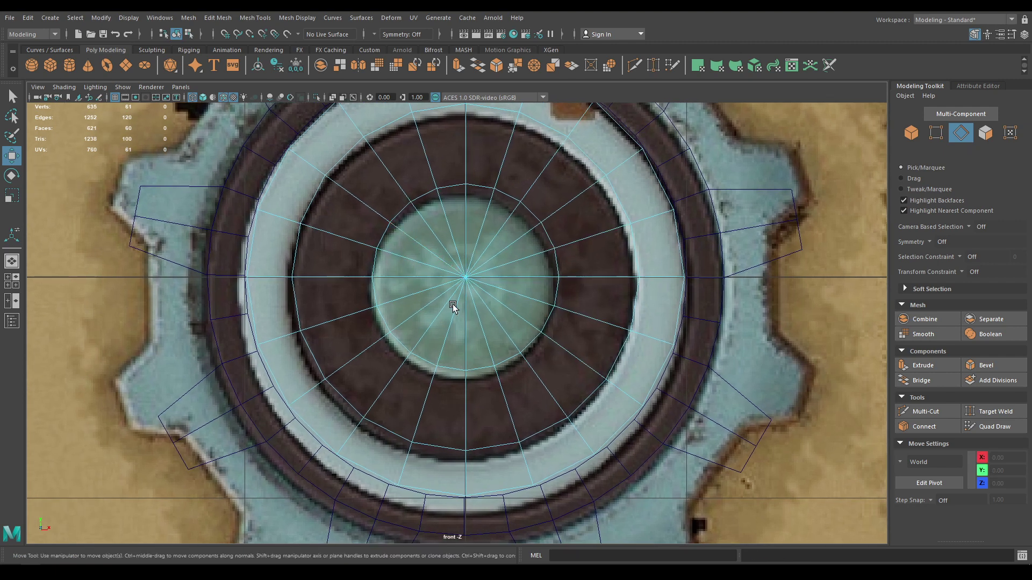
# - Bevel the disc's two inner edge loops with a fraction of 0.05
pyautogui.moveTo(322, 232); pyautogui.dragTo(320, 204, button='right')
pyautogui.doubleClick(312, 203)
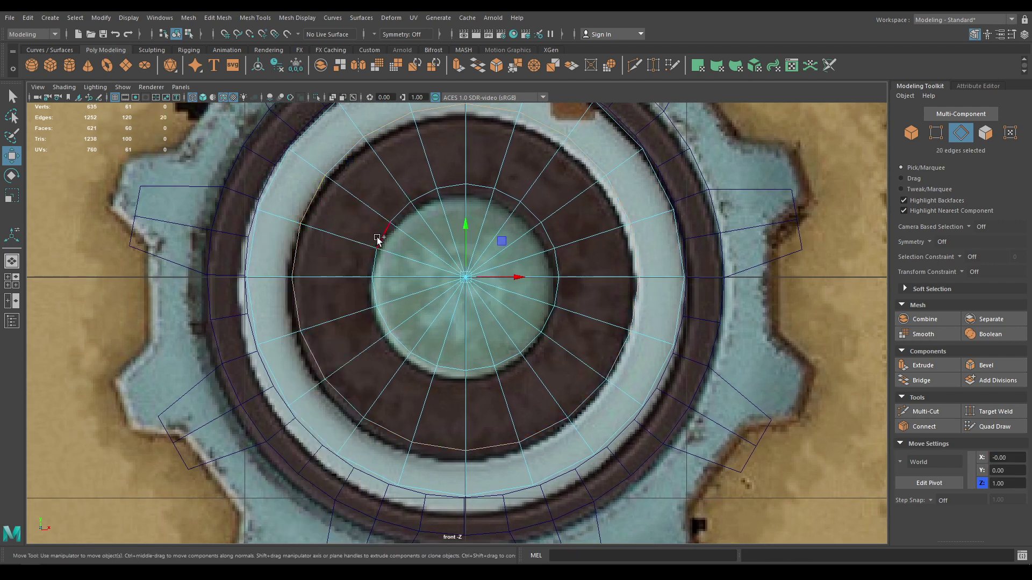
pyautogui.keyDown('shift'); pyautogui.moveTo(378, 240); pyautogui.dragTo(442, 220, button='right'); pyautogui.keyUp('shift')
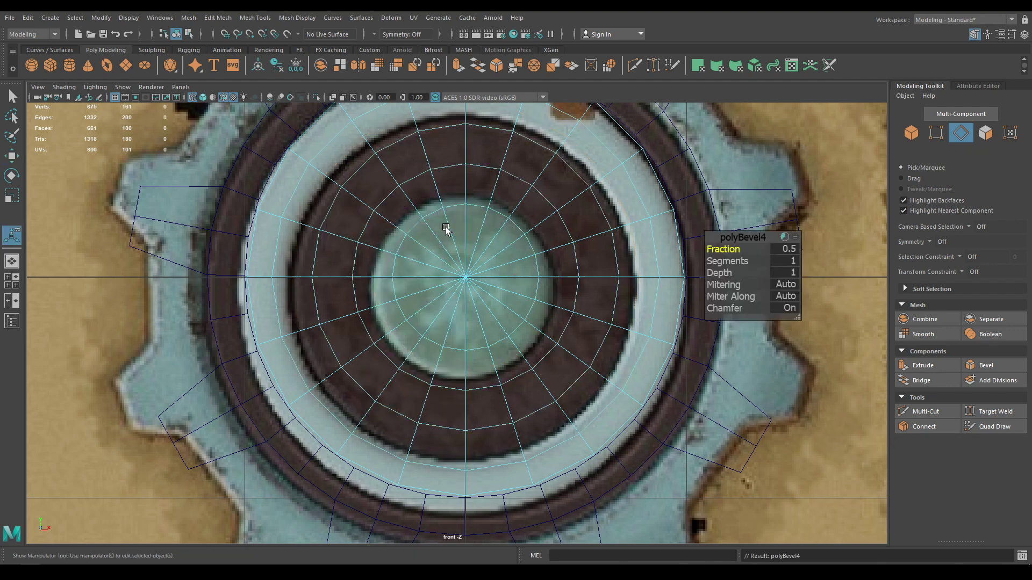
pyautogui.moveTo(708, 250); pyautogui.dragTo(699, 251)
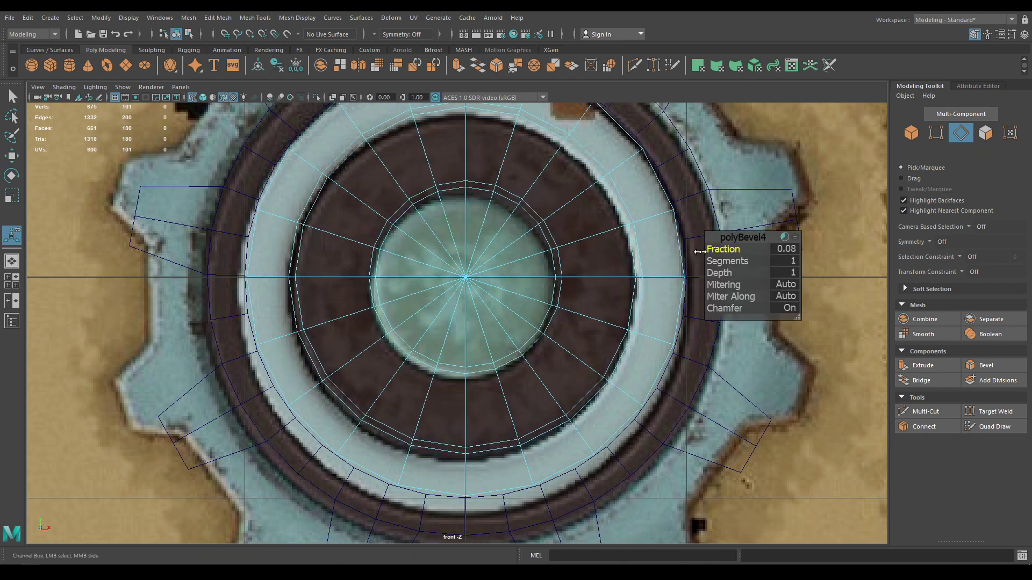
pyautogui.click(782, 251)
pyautogui.write('0.5')
pyautogui.press('Return')
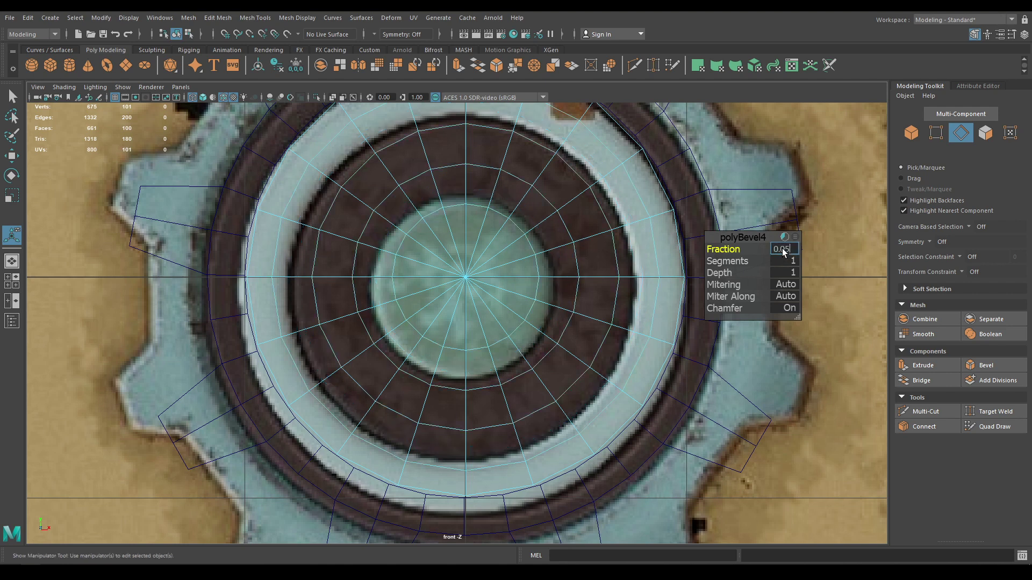
pyautogui.write('0.05')
pyautogui.press('Return')
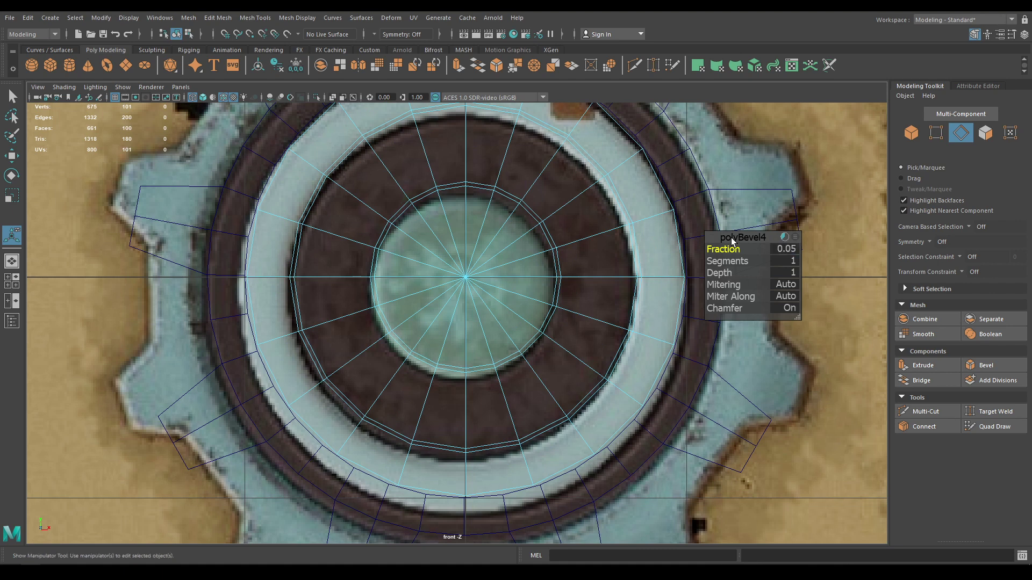
pyautogui.press('w')
# - Extrude the whole disc with a thickness of 0.1 in the shaded perspective view
pyautogui.scroll(1, 344, 282)
pyautogui.press('space')
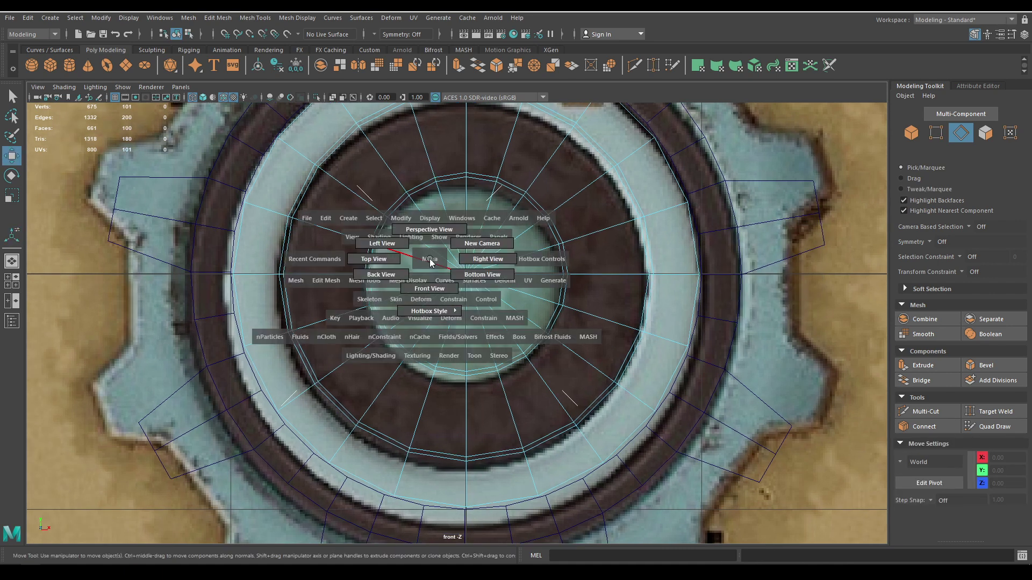
pyautogui.moveTo(430, 262); pyautogui.dragTo(429, 230)
pyautogui.moveTo(503, 273); pyautogui.dragTo(574, 239, button='right')
pyautogui.press('6')
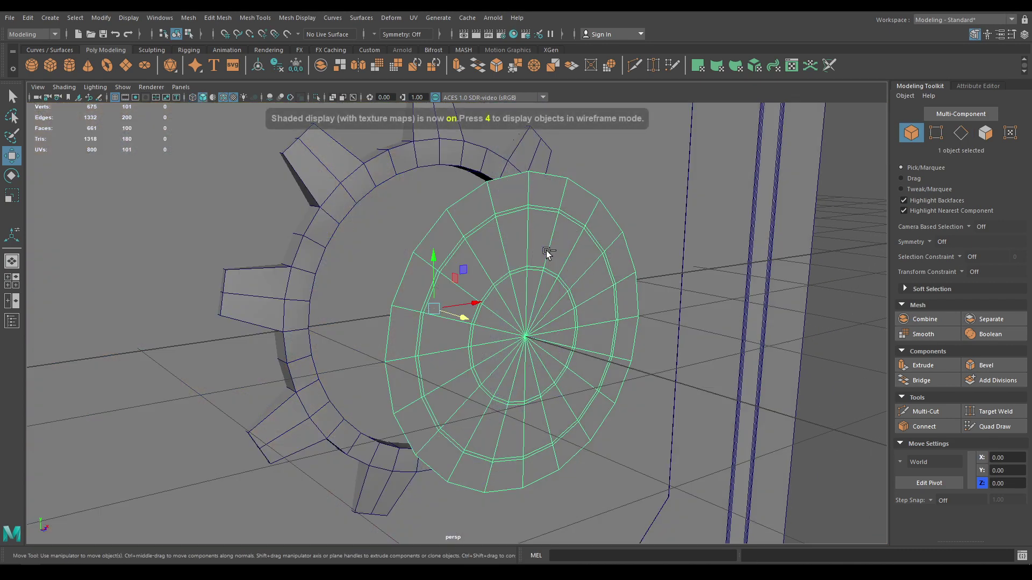
pyautogui.hotkey('ctrl', 'e')
pyautogui.keyDown('alt'); pyautogui.moveTo(661, 266); pyautogui.dragTo(547, 313); pyautogui.keyUp('alt')
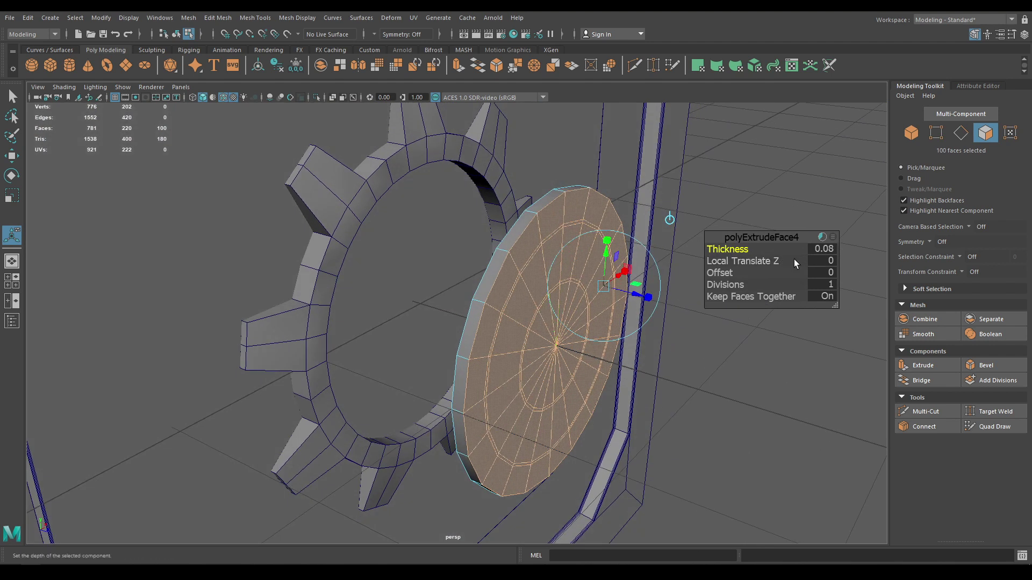
pyautogui.click(822, 249)
pyautogui.write('0')
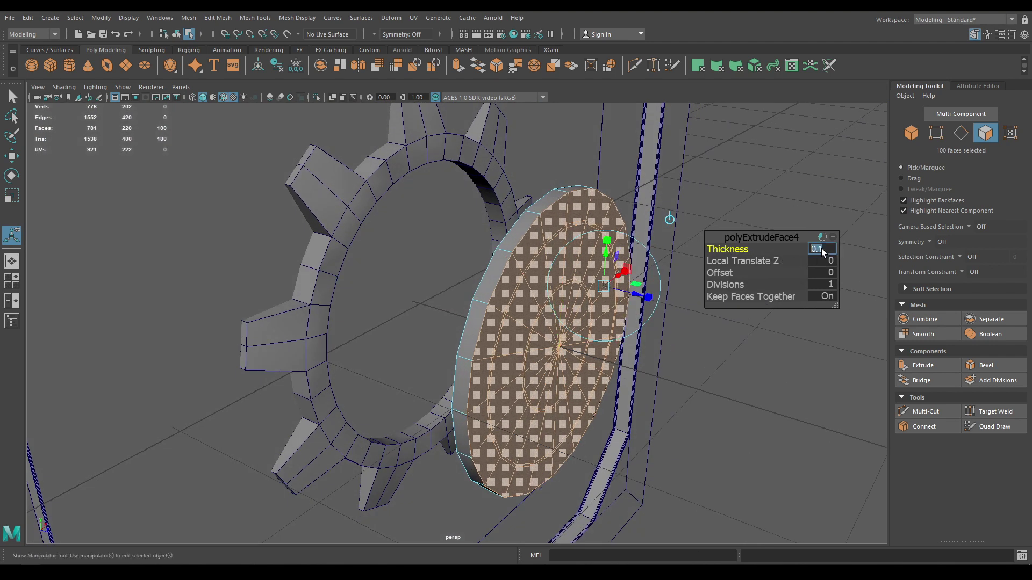
pyautogui.press('Return')
pyautogui.press('w')
# - Select the two narrow face rings on the disc's front and extrude them inward with a thickness of -0.01
pyautogui.scroll(4, 572, 246)
pyautogui.moveTo(599, 371)
pyautogui.keyDown('alt'); pyautogui.mouseDown()
pyautogui.moveTo(656, 372)
pyautogui.moveTo(586, 377)
pyautogui.mouseUp(); pyautogui.keyUp('alt')
pyautogui.scroll(1, 586, 378)
pyautogui.moveTo(531, 246); pyautogui.dragTo(530, 270, button='right')
pyautogui.click(478, 208)
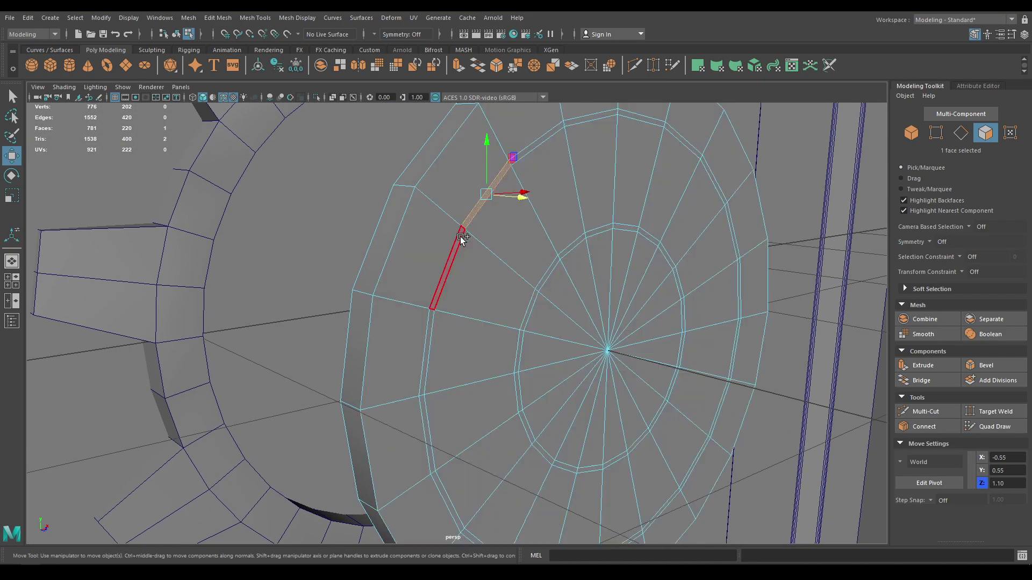
pyautogui.keyDown('shift'); pyautogui.doubleClick(459, 237); pyautogui.keyUp('shift')
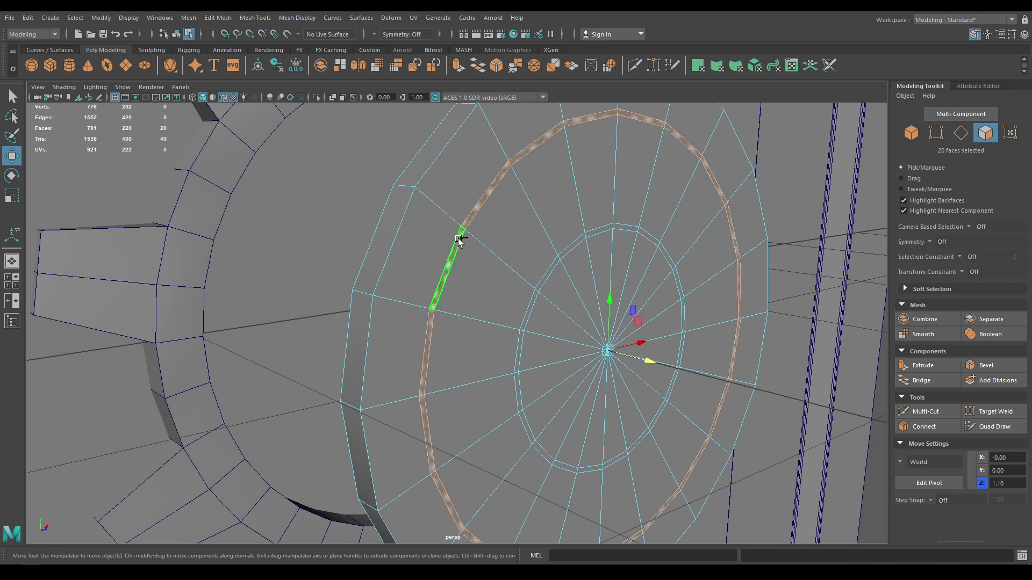
pyautogui.keyDown('shift'); pyautogui.doubleClick(535, 299); pyautogui.keyUp('shift')
pyautogui.hotkey('ctrl', 'e')
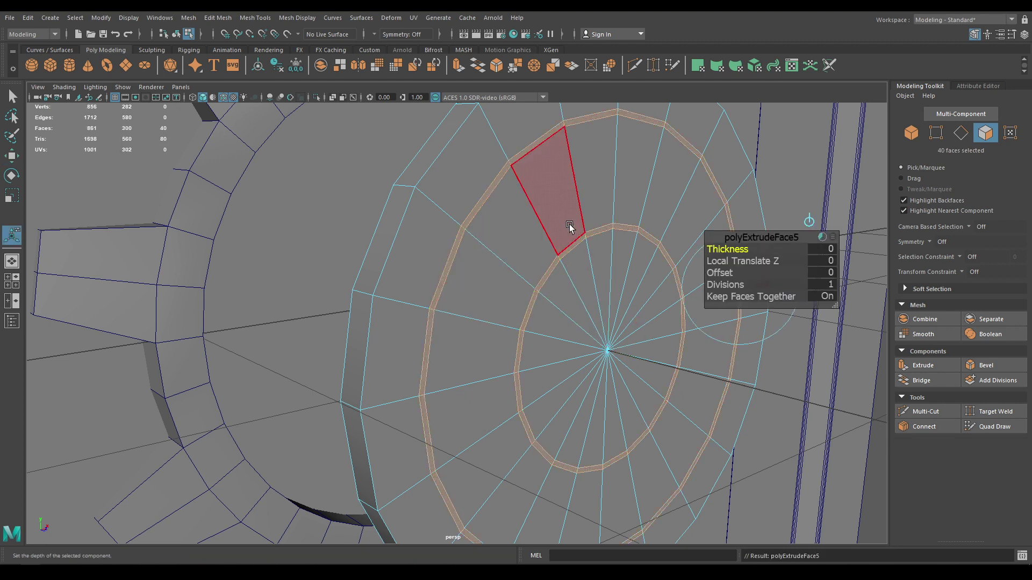
pyautogui.scroll(2, 724, 249)
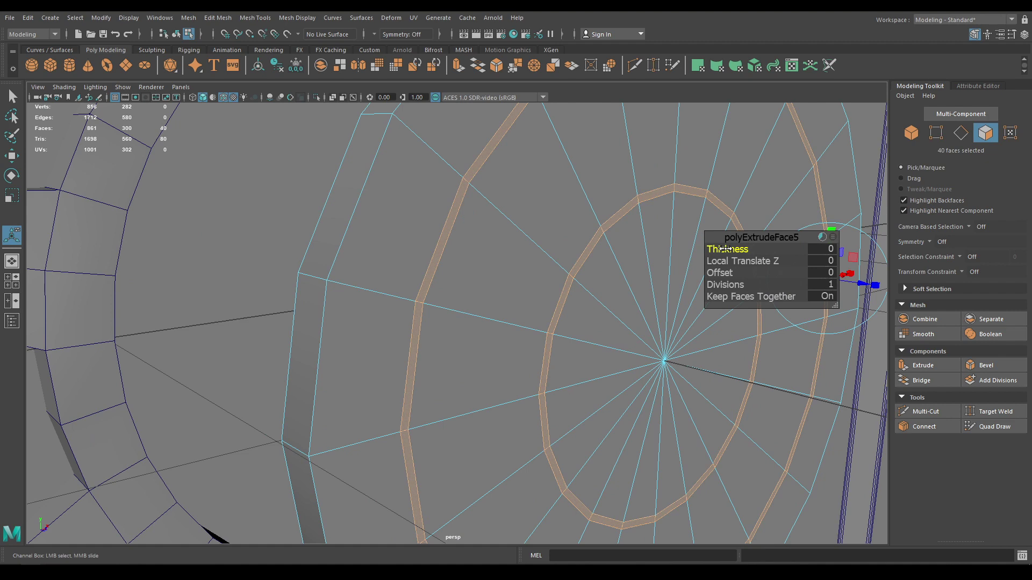
pyautogui.moveTo(725, 249); pyautogui.dragTo(721, 248)
pyautogui.scroll(2, 569, 292)
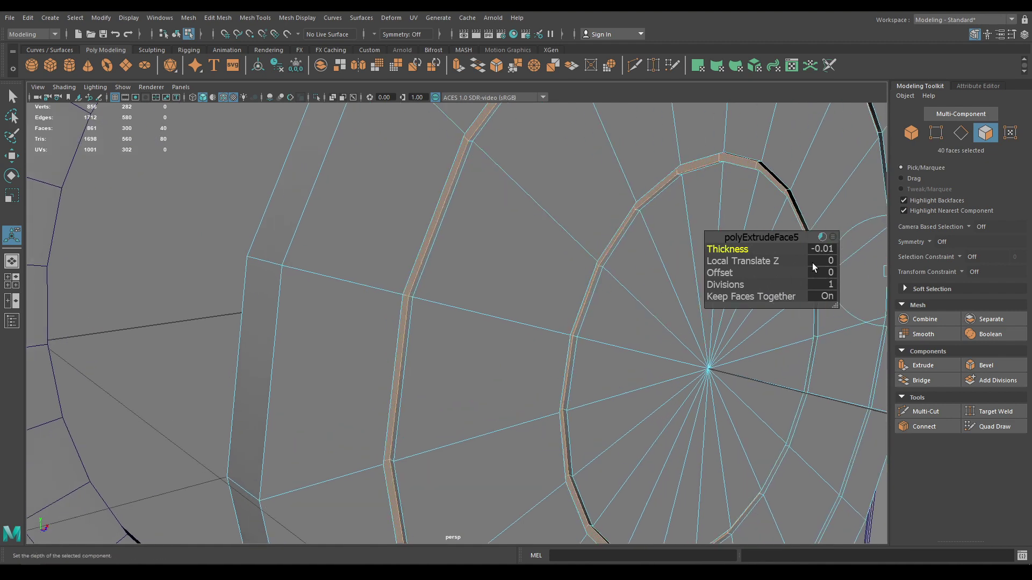
pyautogui.press('w')
# - Select the visible edge loops along the rims and floor of the disc's outer groove
pyautogui.keyDown('alt'); pyautogui.moveTo(497, 236); pyautogui.dragTo(469, 276); pyautogui.keyUp('alt')
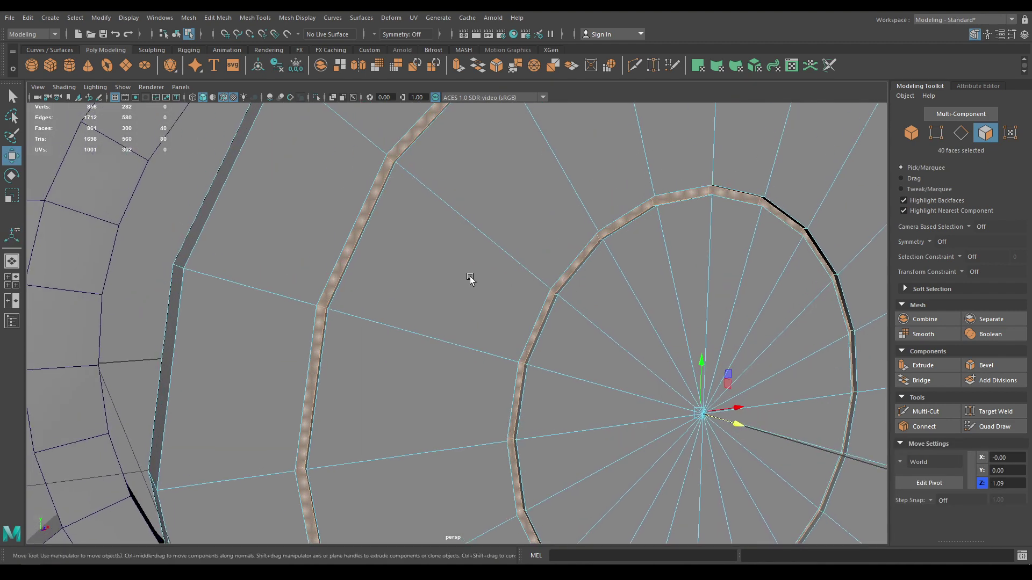
pyautogui.rightClick(438, 215)
pyautogui.moveTo(438, 215); pyautogui.dragTo(434, 188, button='right')
pyautogui.scroll(3, 380, 204)
pyautogui.keyDown('alt'); pyautogui.moveTo(392, 273); pyautogui.dragTo(376, 279); pyautogui.keyUp('alt')
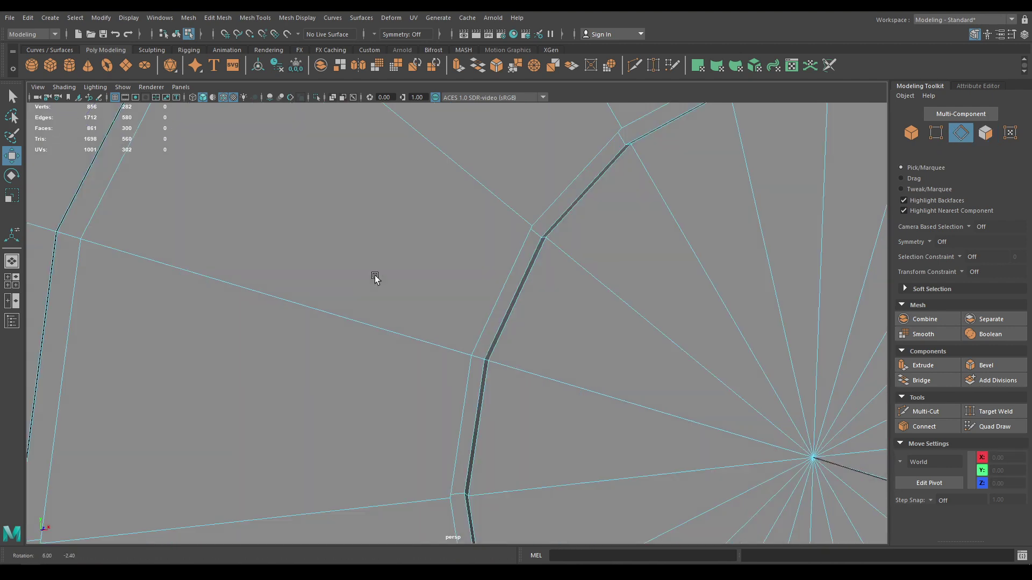
pyautogui.keyDown('alt'); pyautogui.moveTo(375, 278); pyautogui.dragTo(415, 307, button='middle'); pyautogui.keyUp('alt')
pyautogui.keyDown('alt'); pyautogui.moveTo(416, 307); pyautogui.dragTo(352, 343, button='right'); pyautogui.keyUp('alt')
pyautogui.keyDown('alt'); pyautogui.moveTo(352, 343); pyautogui.dragTo(314, 297); pyautogui.keyUp('alt')
pyautogui.keyDown('alt'); pyautogui.moveTo(313, 297); pyautogui.dragTo(376, 376, button='middle'); pyautogui.keyUp('alt')
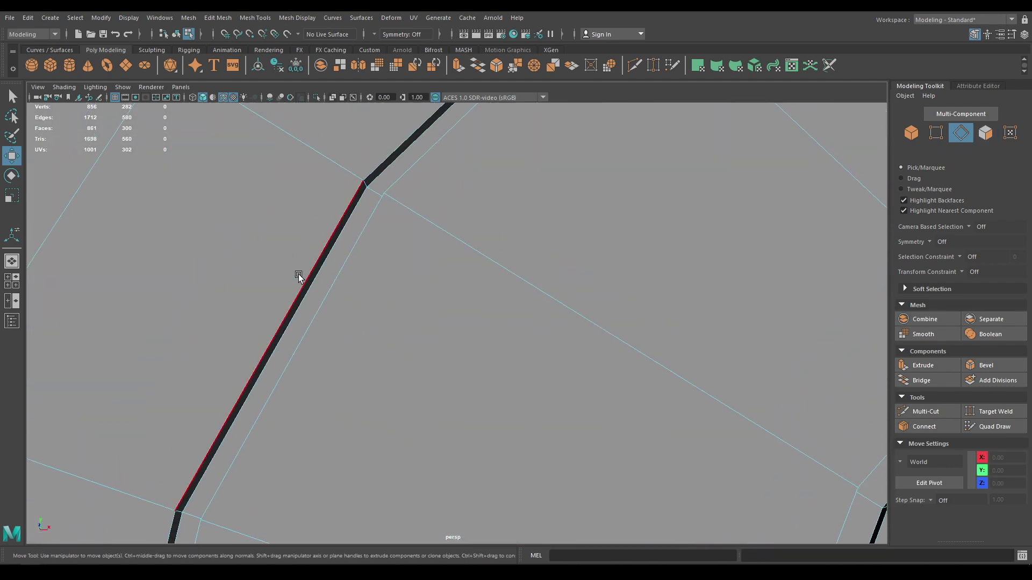
pyautogui.doubleClick(311, 275)
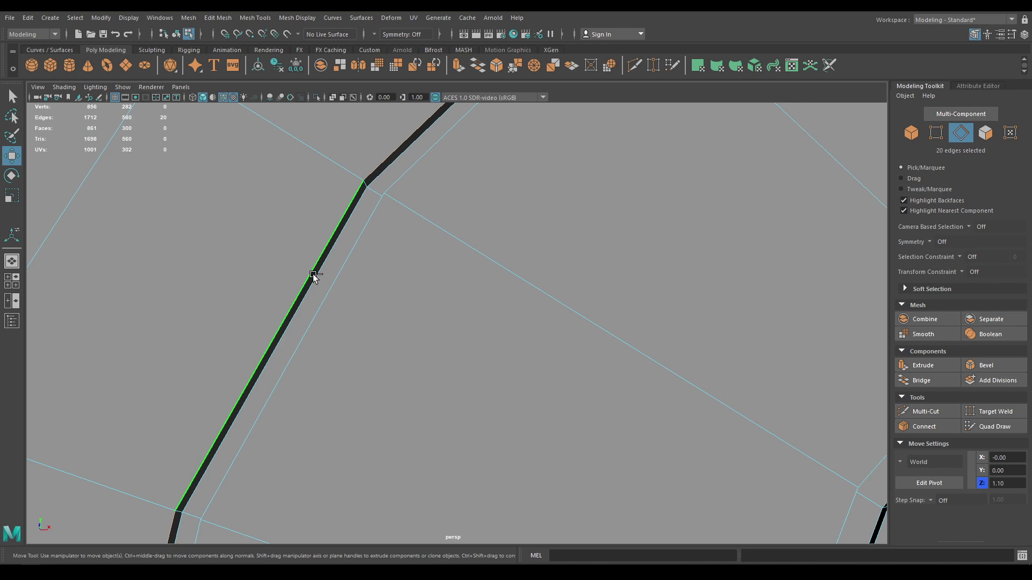
pyautogui.keyDown('shift'); pyautogui.doubleClick(348, 270); pyautogui.keyUp('shift')
pyautogui.keyDown('alt'); pyautogui.moveTo(348, 270); pyautogui.dragTo(546, 282); pyautogui.keyUp('alt')
pyautogui.press('f')
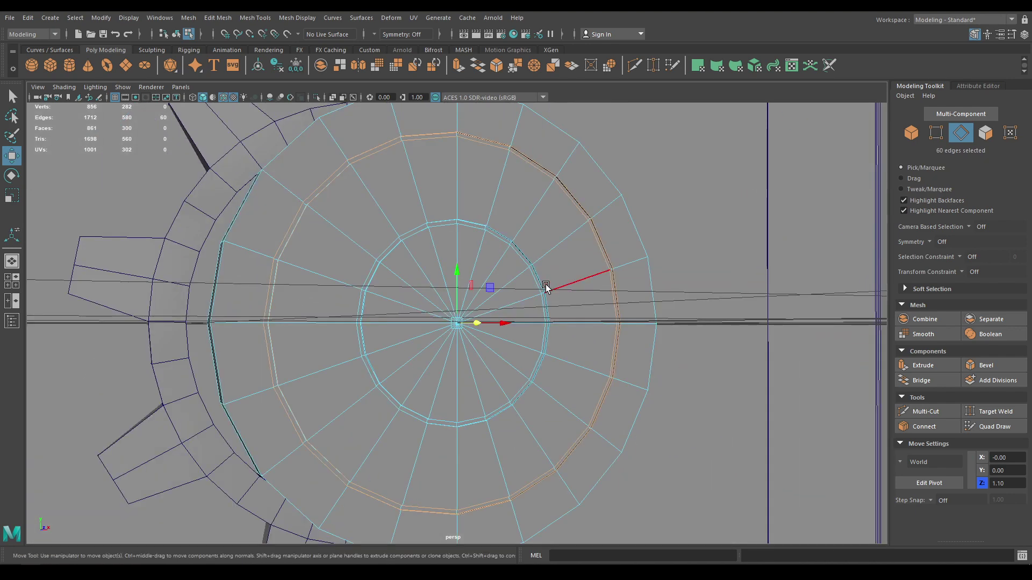
# - Add the remaining edge loop of the disc's outer groove to the edge selection
pyautogui.scroll(3, 546, 284)
pyautogui.keyDown('alt'); pyautogui.moveTo(394, 310); pyautogui.dragTo(298, 344); pyautogui.keyUp('alt')
pyautogui.scroll(4, 299, 347)
pyautogui.keyDown('alt'); pyautogui.moveTo(299, 350); pyautogui.dragTo(468, 416, button='middle'); pyautogui.keyUp('alt')
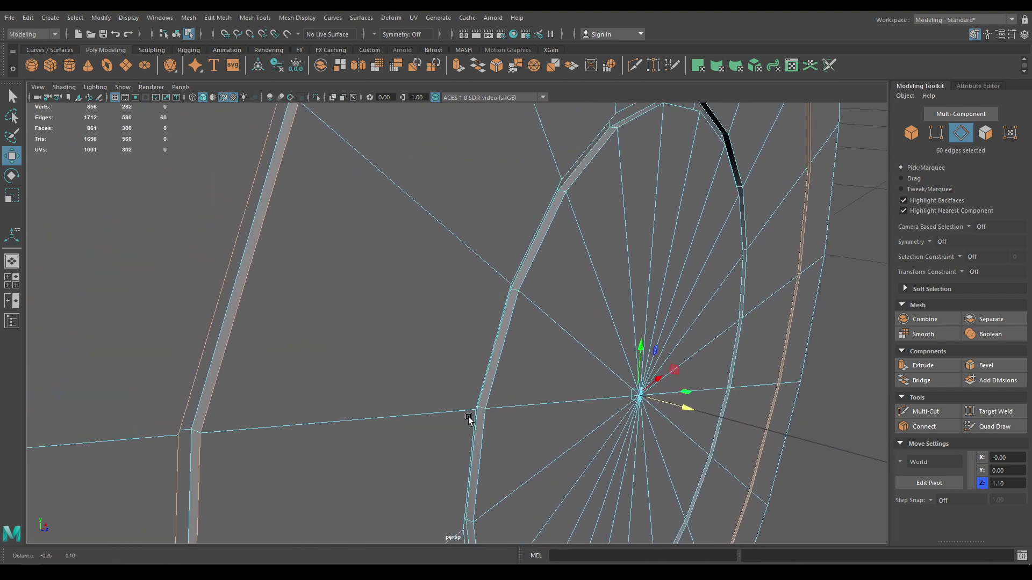
pyautogui.keyDown('shift'); pyautogui.doubleClick(234, 288); pyautogui.keyUp('shift')
# - Add the edge loops along the rims and floor of the disc's inner groove to the selection
pyautogui.keyDown('alt'); pyautogui.moveTo(465, 342); pyautogui.dragTo(529, 328); pyautogui.keyUp('alt')
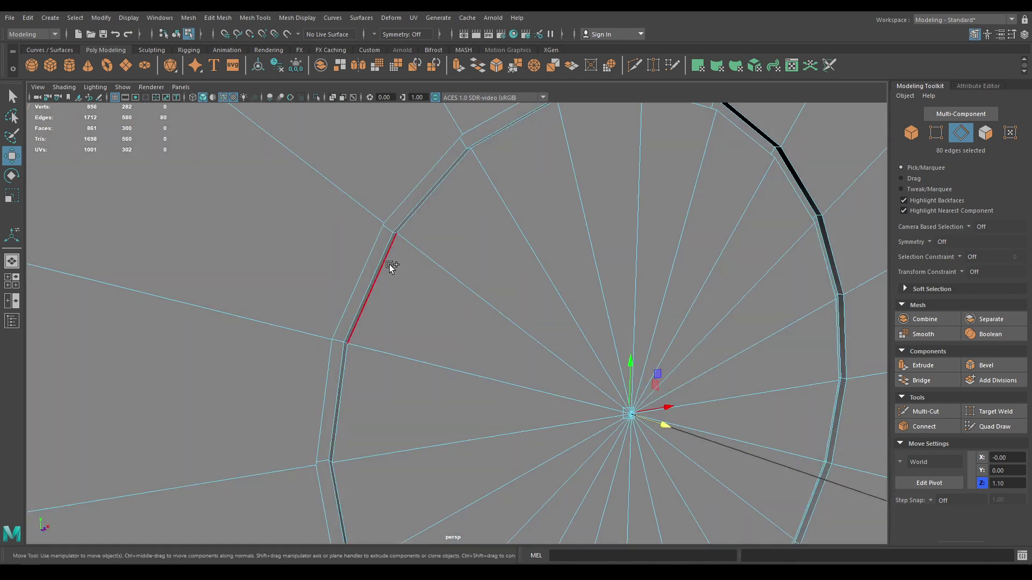
pyautogui.keyDown('shift'); pyautogui.doubleClick(355, 268); pyautogui.keyUp('shift')
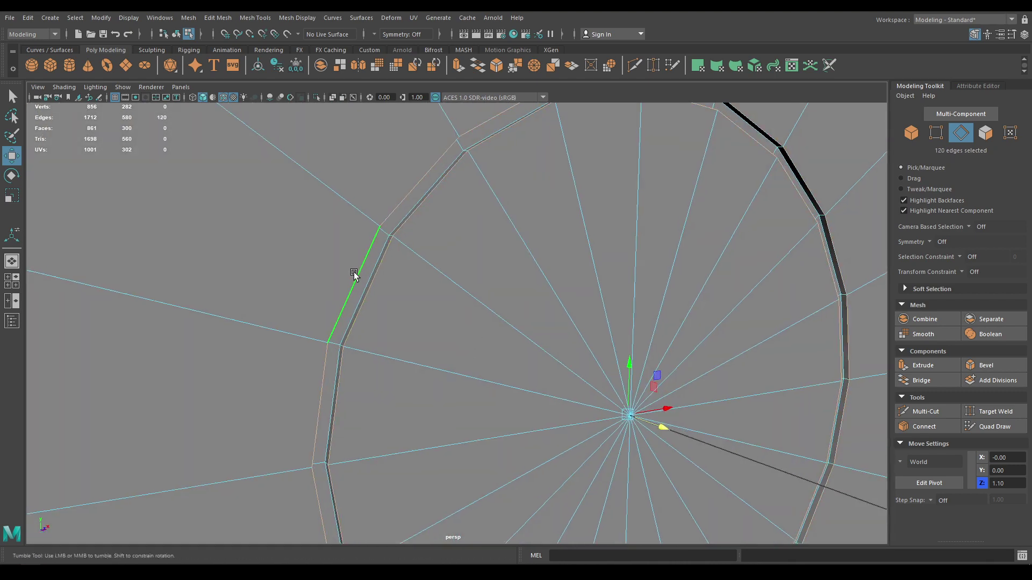
pyautogui.keyDown('alt'); pyautogui.moveTo(353, 272); pyautogui.dragTo(215, 211); pyautogui.keyUp('alt')
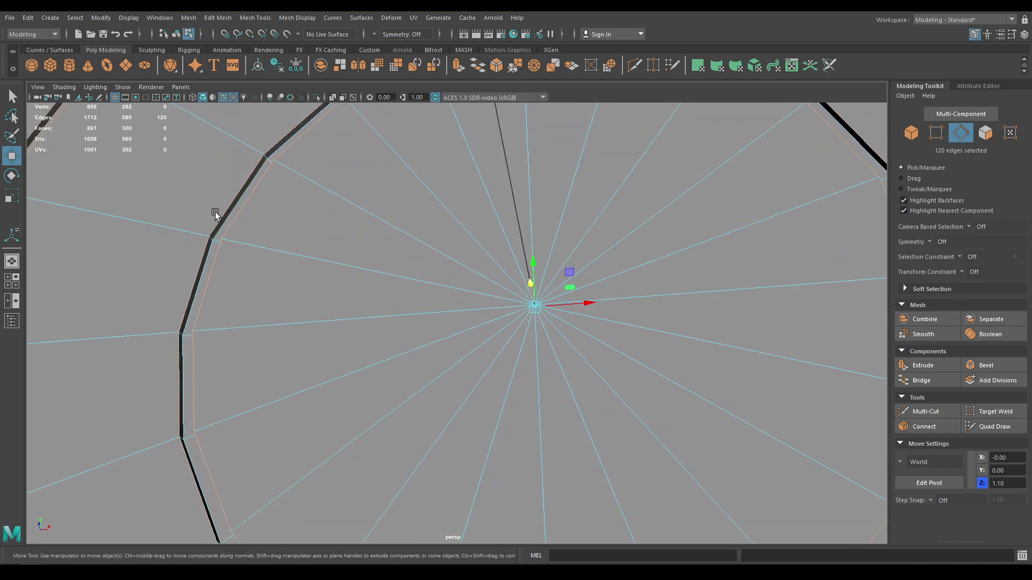
pyautogui.keyDown('shift'); pyautogui.doubleClick(203, 276); pyautogui.keyUp('shift')
pyautogui.keyDown('alt'); pyautogui.moveTo(233, 296); pyautogui.dragTo(502, 404); pyautogui.keyUp('alt')
pyautogui.keyDown('alt'); pyautogui.moveTo(502, 404); pyautogui.dragTo(542, 457, button='right'); pyautogui.keyUp('alt')
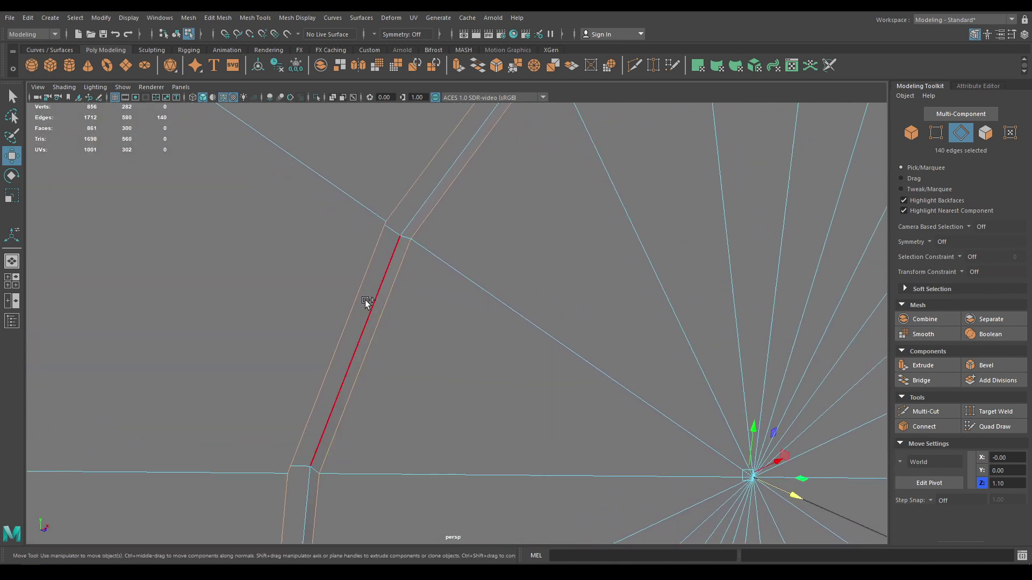
pyautogui.keyDown('shift'); pyautogui.doubleClick(375, 288); pyautogui.keyUp('shift')
pyautogui.keyDown('alt'); pyautogui.moveTo(375, 288); pyautogui.dragTo(349, 210); pyautogui.keyUp('alt')
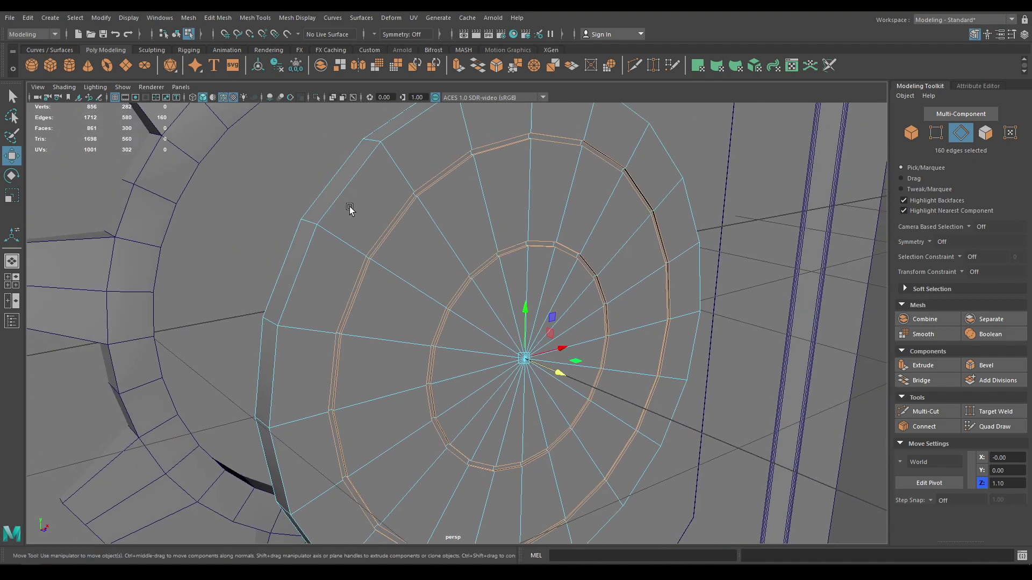
# - Add the disc's outer front rim loop and bevel all selected loops with chamfer off and a fraction of 0.3
pyautogui.keyDown('shift'); pyautogui.doubleClick(343, 185); pyautogui.keyUp('shift')
pyautogui.keyDown('alt'); pyautogui.moveTo(385, 258); pyautogui.dragTo(549, 336); pyautogui.keyUp('alt')
pyautogui.keyDown('alt'); pyautogui.moveTo(549, 328); pyautogui.dragTo(417, 264); pyautogui.keyUp('alt')
pyautogui.keyDown('shift'); pyautogui.moveTo(479, 202); pyautogui.dragTo(515, 203, button='right'); pyautogui.keyUp('shift')
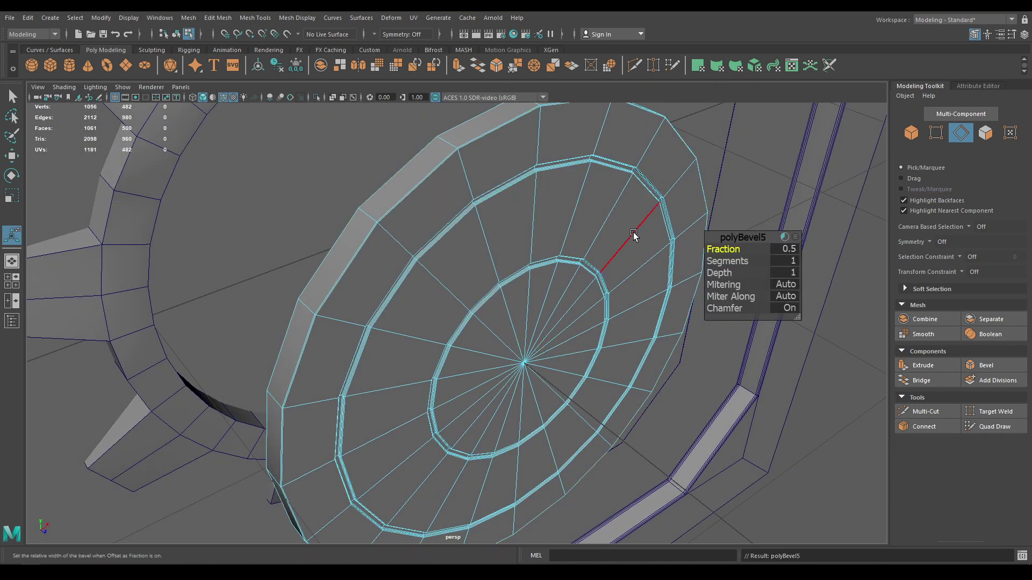
pyautogui.scroll(10, 553, 323)
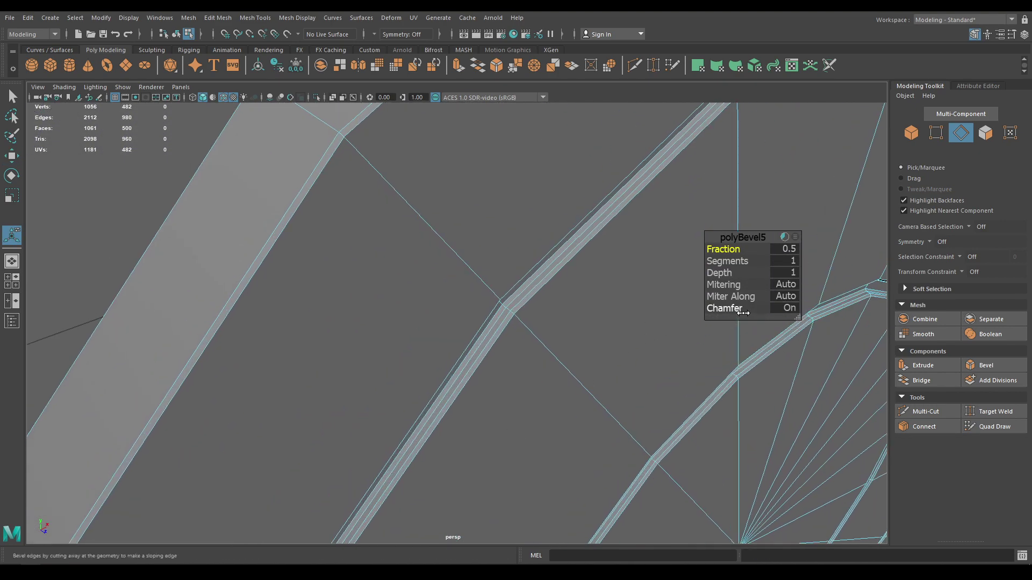
pyautogui.moveTo(729, 308); pyautogui.dragTo(427, 294)
pyautogui.moveTo(734, 248); pyautogui.dragTo(726, 249)
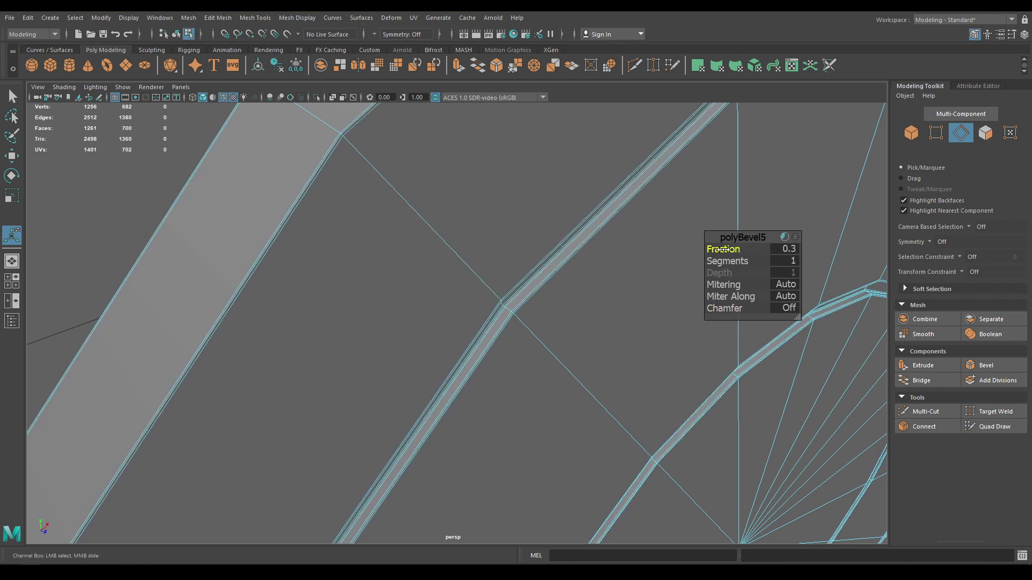
# - Return to object mode, turn on smooth mesh preview for the disc, deselect it and hide the wireframe overlay
pyautogui.press('w')
pyautogui.moveTo(533, 227); pyautogui.dragTo(589, 210, button='right')
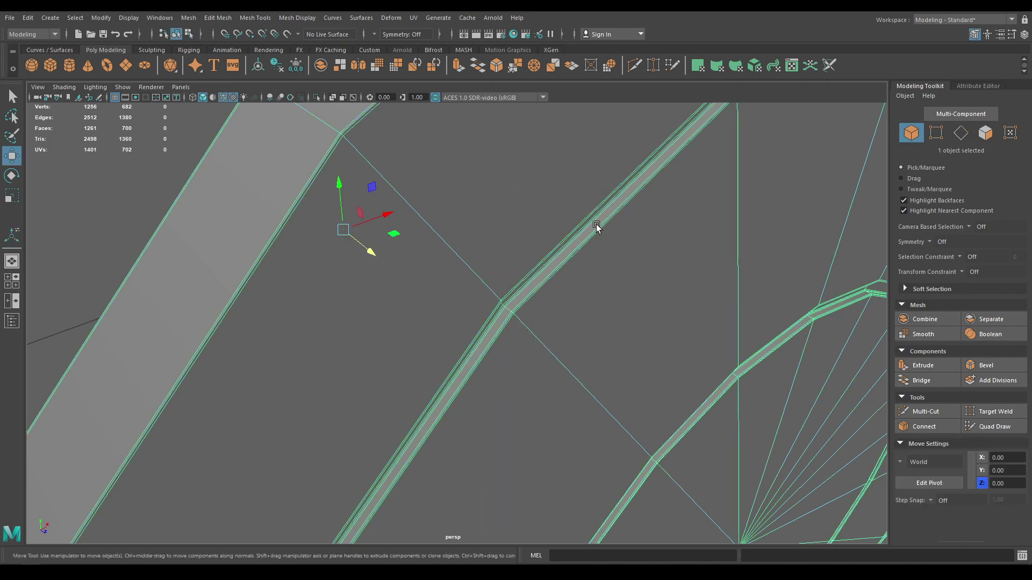
pyautogui.press('3')
pyautogui.keyDown('alt'); pyautogui.moveTo(603, 359); pyautogui.dragTo(472, 187, button='right'); pyautogui.keyUp('alt')
pyautogui.keyDown('alt'); pyautogui.moveTo(607, 236); pyautogui.dragTo(537, 252); pyautogui.keyUp('alt')
pyautogui.keyDown('alt'); pyautogui.moveTo(833, 272); pyautogui.dragTo(746, 189, button='right'); pyautogui.keyUp('alt')
pyautogui.keyDown('alt'); pyautogui.moveTo(748, 196); pyautogui.dragTo(822, 216); pyautogui.keyUp('alt')
pyautogui.click(715, 267)
pyautogui.keyDown('alt'); pyautogui.moveTo(715, 265); pyautogui.dragTo(547, 293); pyautogui.keyUp('alt')
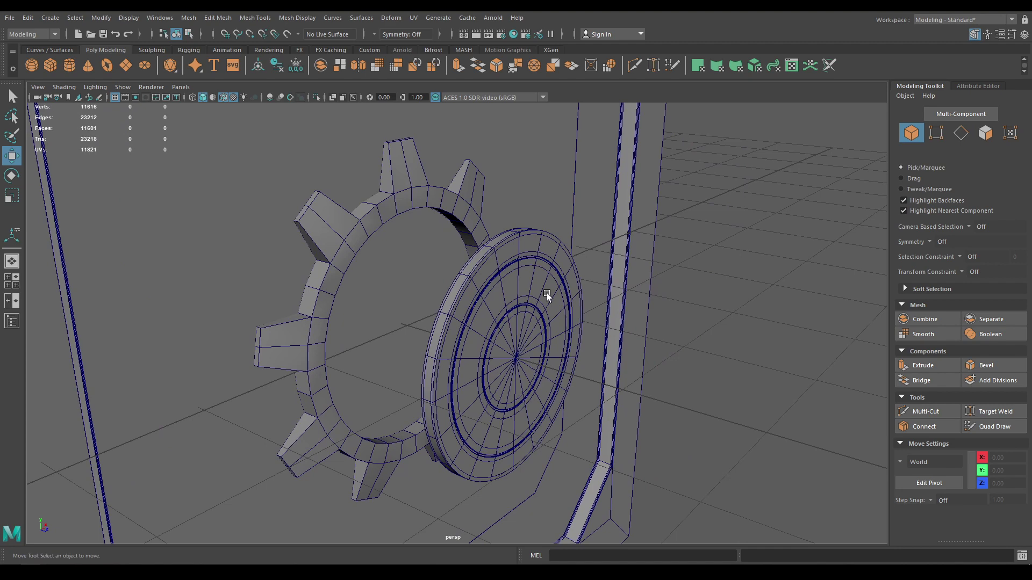
pyautogui.click(226, 98)
pyautogui.keyDown('alt'); pyautogui.moveTo(405, 194); pyautogui.dragTo(425, 201); pyautogui.keyUp('alt')
pyautogui.keyDown('alt'); pyautogui.moveTo(425, 202); pyautogui.dragTo(450, 304, button='right'); pyautogui.keyUp('alt')
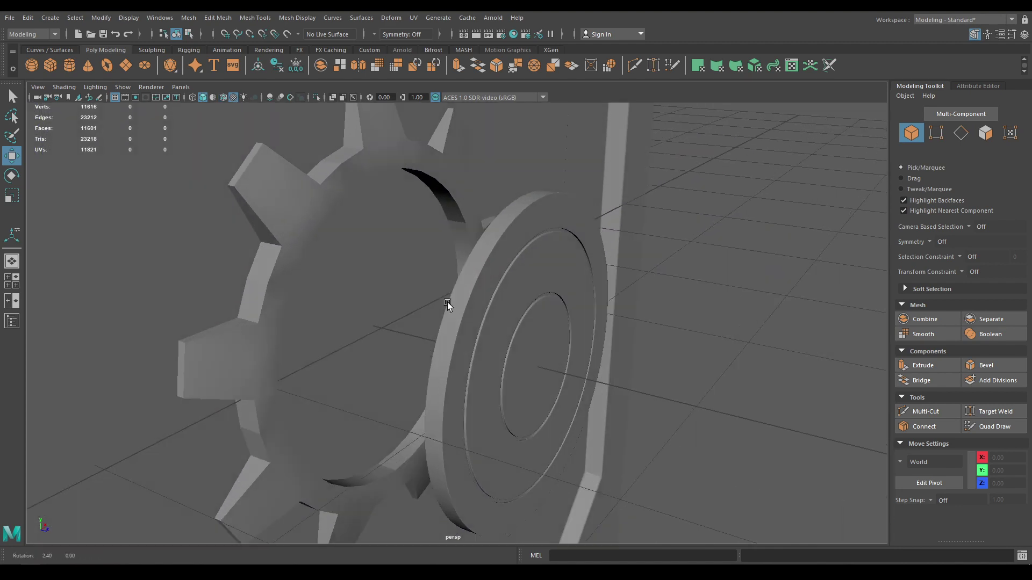
# - Center the disc's pivot and move the disc back along Z into the gear's opening
pyautogui.click(501, 355)
pyautogui.keyDown('alt'); pyautogui.moveTo(502, 356); pyautogui.dragTo(441, 327); pyautogui.keyUp('alt')
pyautogui.press('space')
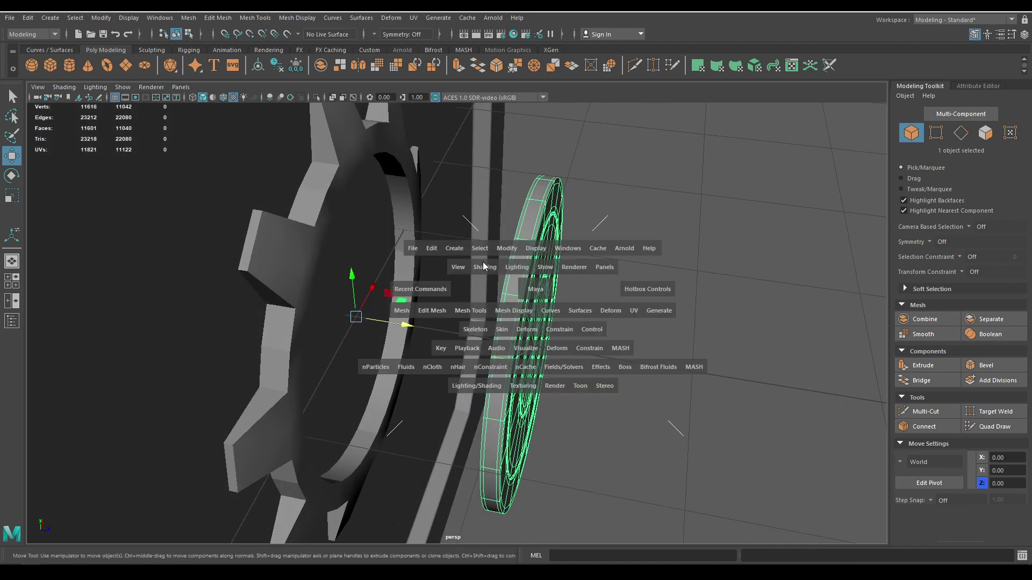
pyautogui.click(506, 249)
pyautogui.click(532, 329)
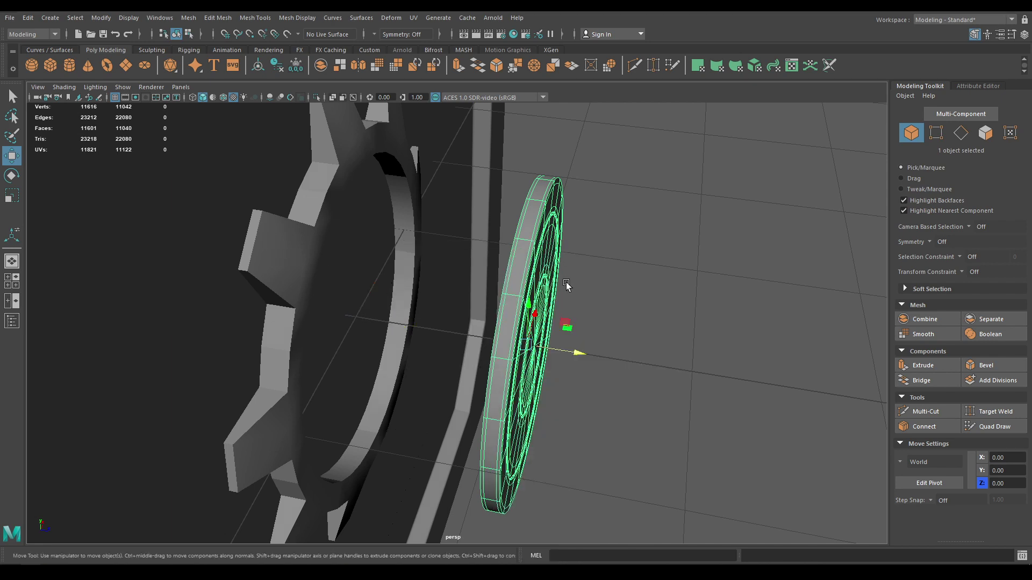
pyautogui.moveTo(585, 357); pyautogui.dragTo(288, 336)
# - In the front view with the wireframe overlay shown, scale the disc uniformly by about 1.013 to fill the gear's opening
pyautogui.press('space')
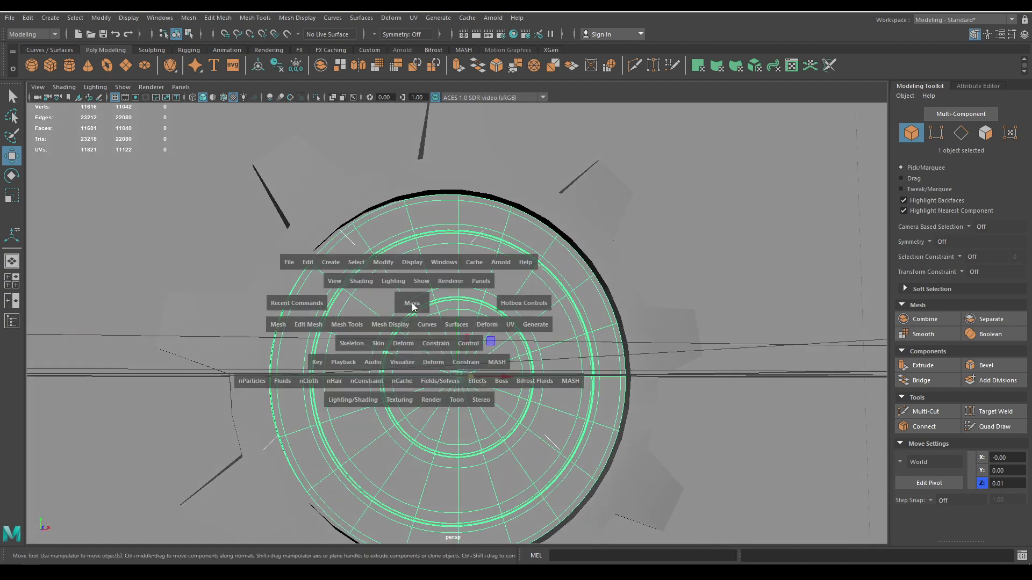
pyautogui.moveTo(411, 302); pyautogui.dragTo(417, 337)
pyautogui.scroll(-3, 417, 306)
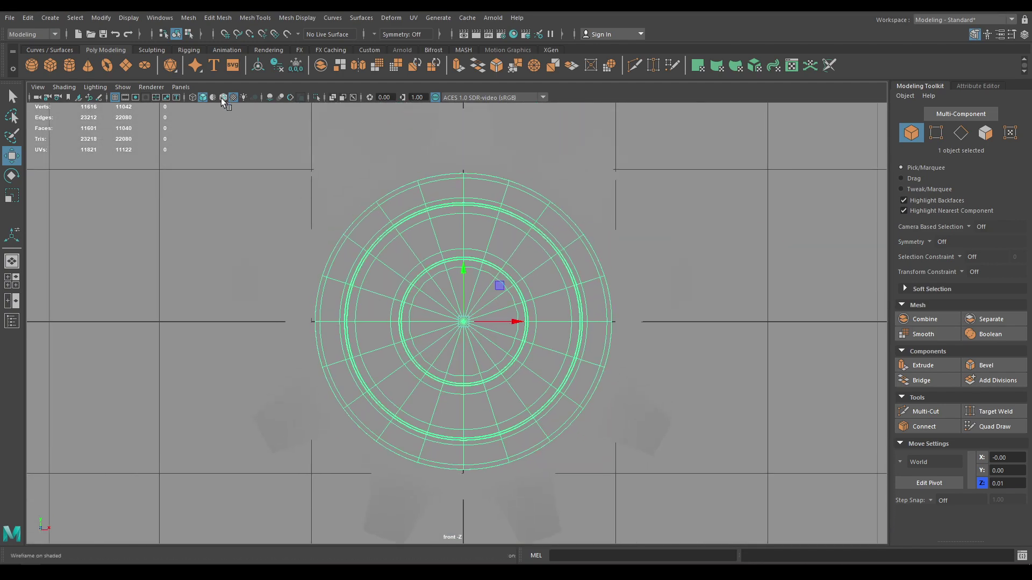
pyautogui.press('4')
pyautogui.scroll(3, 434, 191)
pyautogui.keyDown('alt'); pyautogui.moveTo(506, 318); pyautogui.dragTo(503, 294, button='middle'); pyautogui.keyUp('alt')
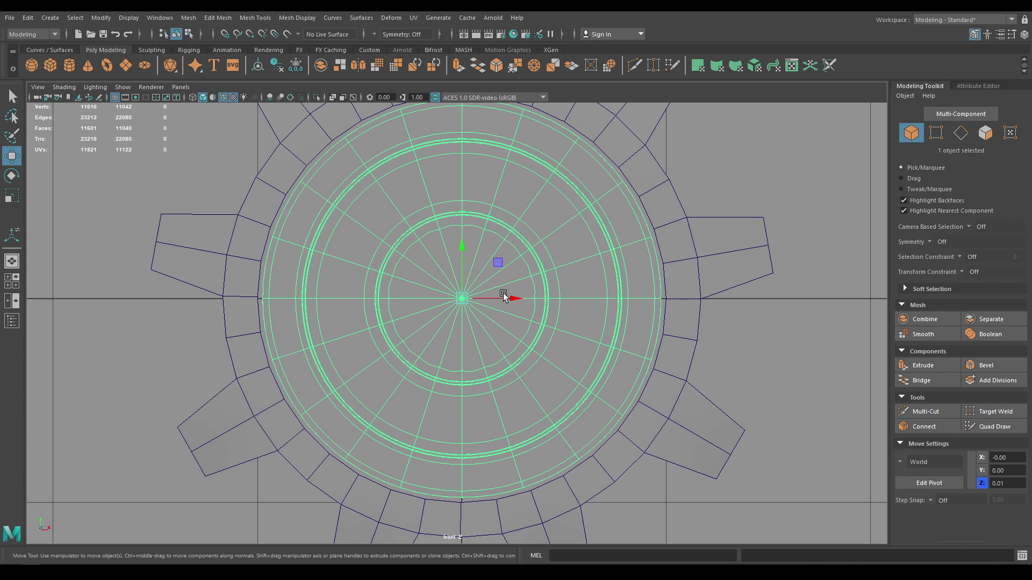
pyautogui.press('r')
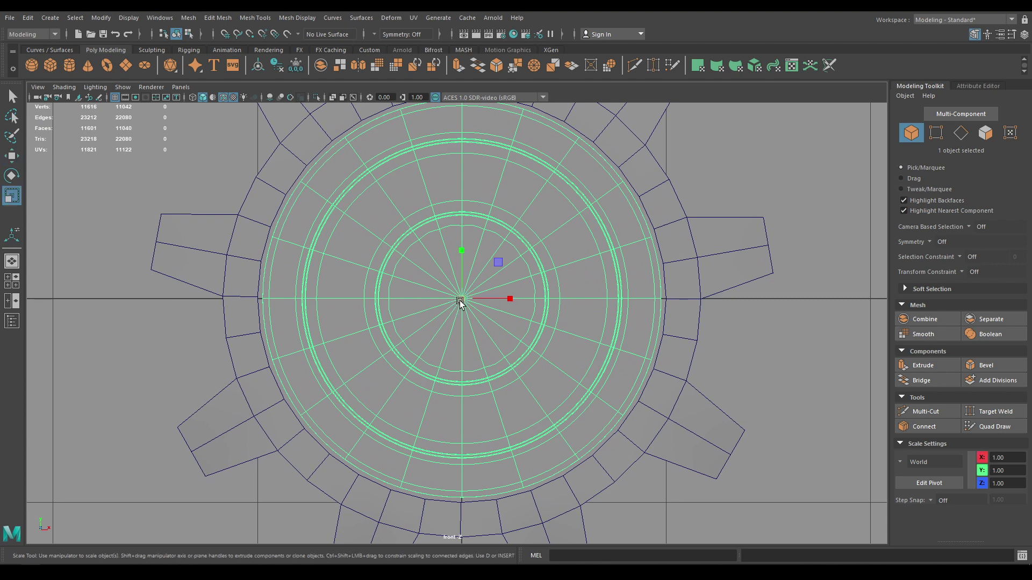
pyautogui.moveTo(460, 301); pyautogui.dragTo(464, 302)
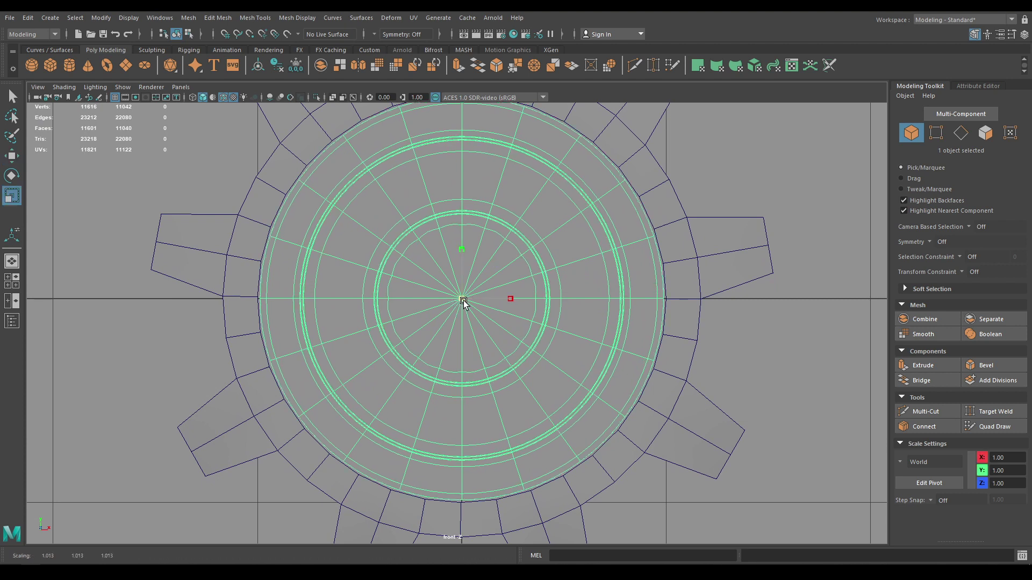
pyautogui.click(271, 191)
pyautogui.press('w')
pyautogui.press('space')
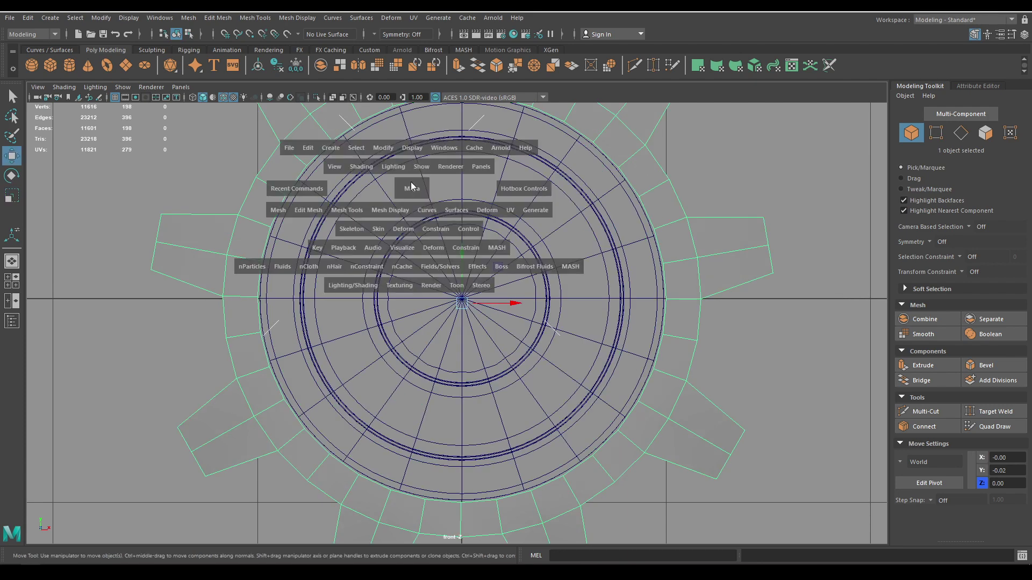
pyautogui.moveTo(411, 189); pyautogui.dragTo(412, 164)
pyautogui.keyDown('alt'); pyautogui.moveTo(422, 221); pyautogui.dragTo(445, 256); pyautogui.keyUp('alt')
pyautogui.press('r')
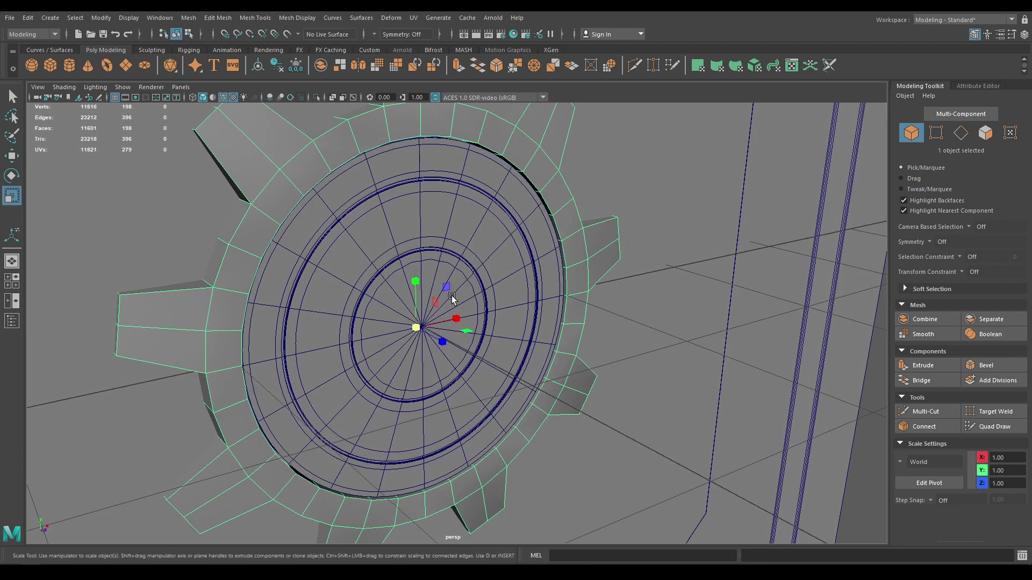
pyautogui.moveTo(417, 326); pyautogui.dragTo(340, 308)
# - Reselect the disc and scale it uniformly by about 1.015 in the front view to close the gap to the gear
pyautogui.click(394, 334)
pyautogui.press('space')
pyautogui.moveTo(471, 360); pyautogui.dragTo(466, 341)
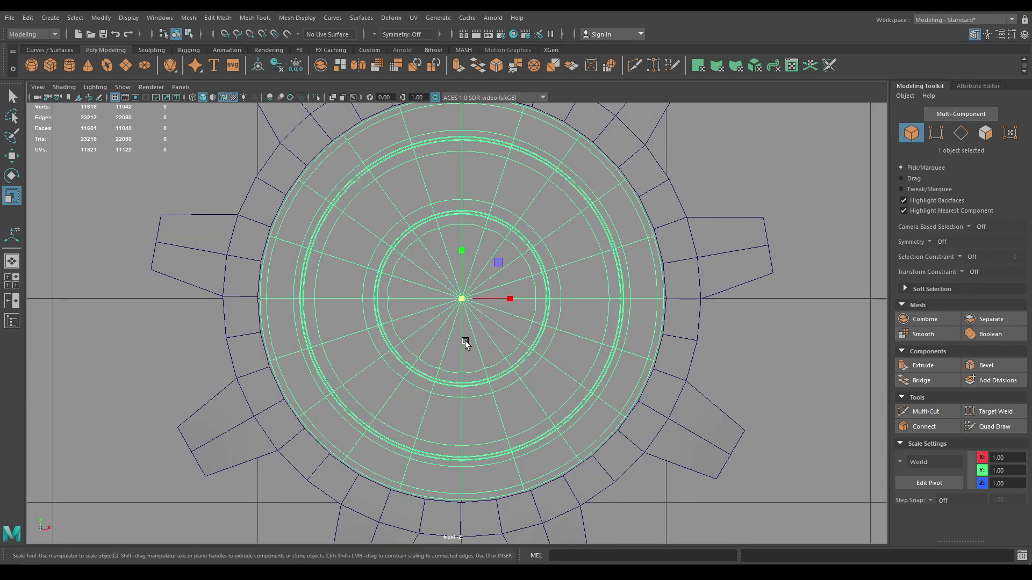
pyautogui.keyDown('alt'); pyautogui.moveTo(465, 341); pyautogui.dragTo(451, 323, button='right'); pyautogui.keyUp('alt')
pyautogui.moveTo(460, 300); pyautogui.dragTo(461, 301)
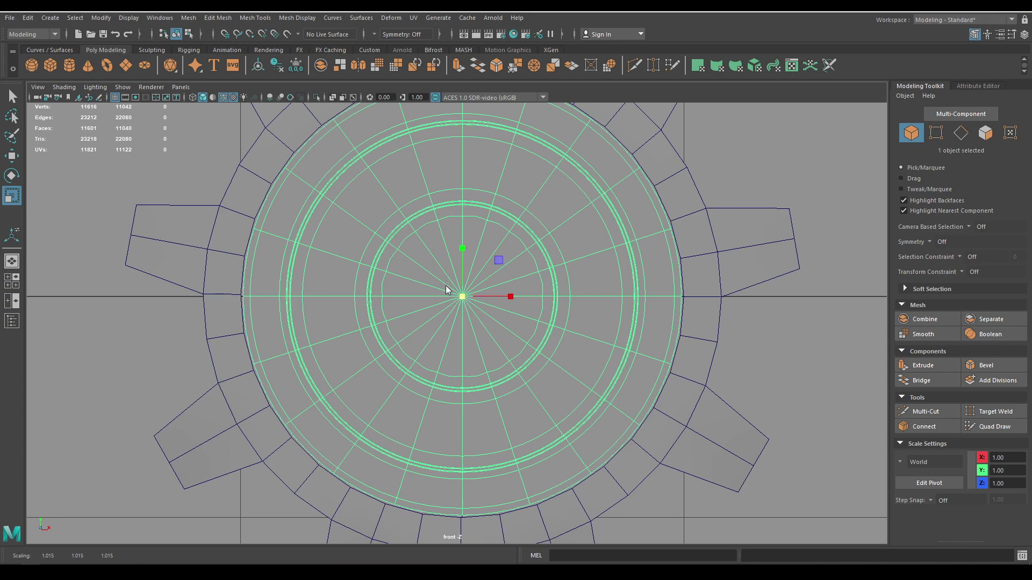
# - Apply Smooth to the disc with 1 division, return to object mode and deselect it
pyautogui.moveTo(449, 293)
pyautogui.keyDown('alt'); pyautogui.mouseDown()
pyautogui.moveTo(417, 263)
pyautogui.moveTo(455, 284)
pyautogui.mouseUp(); pyautogui.keyUp('alt')
pyautogui.keyDown('alt'); pyautogui.moveTo(402, 238); pyautogui.dragTo(423, 198); pyautogui.keyUp('alt')
pyautogui.keyDown('shift'); pyautogui.moveTo(423, 198); pyautogui.dragTo(407, 262, button='right'); pyautogui.keyUp('shift')
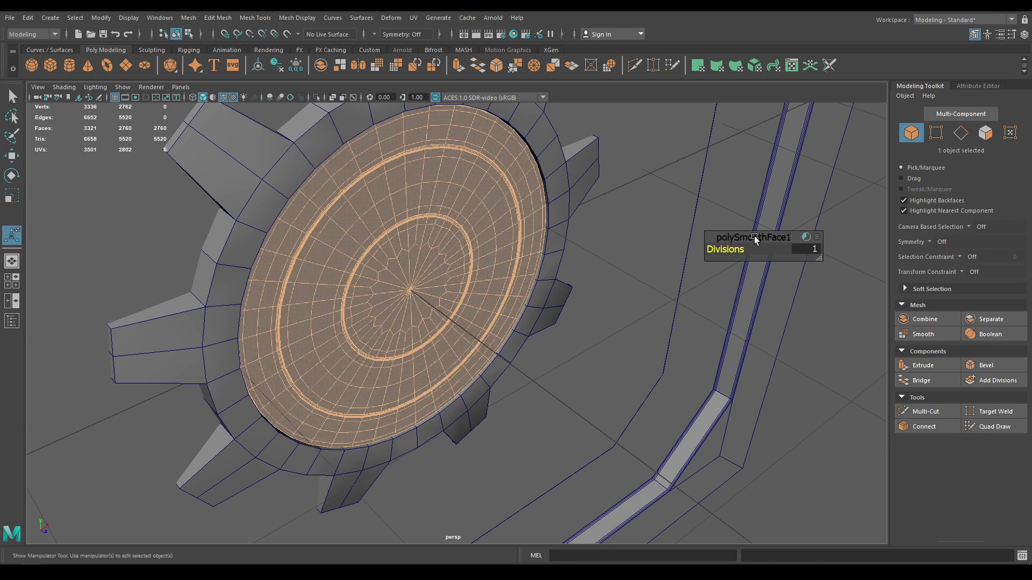
pyautogui.press('w')
pyautogui.moveTo(499, 181); pyautogui.dragTo(552, 166, button='right')
pyautogui.click(816, 259)
# - Hide the wireframe overlay and compare the gear and disc with the reference image from several angles
pyautogui.keyDown('alt'); pyautogui.moveTo(416, 287); pyautogui.dragTo(318, 221); pyautogui.keyUp('alt')
pyautogui.click(306, 216)
pyautogui.keyDown('alt'); pyautogui.moveTo(305, 272); pyautogui.dragTo(305, 295); pyautogui.keyUp('alt')
pyautogui.keyDown('alt'); pyautogui.moveTo(305, 295); pyautogui.dragTo(253, 183, button='right'); pyautogui.keyUp('alt')
pyautogui.keyDown('alt'); pyautogui.moveTo(253, 184); pyautogui.dragTo(323, 269); pyautogui.keyUp('alt')
pyautogui.click(754, 257)
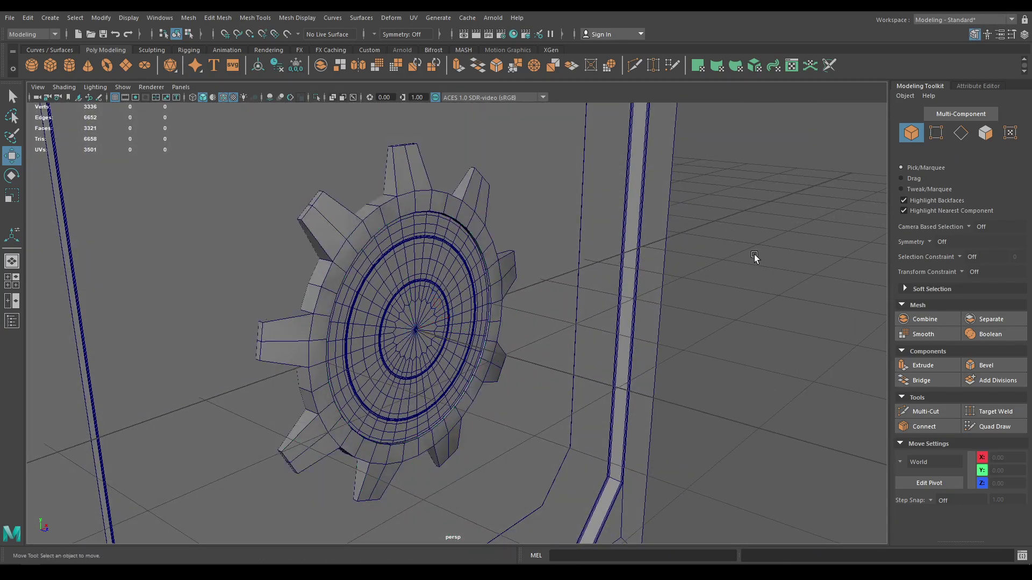
pyautogui.click(230, 99)
pyautogui.moveTo(392, 233)
pyautogui.keyDown('alt'); pyautogui.mouseDown()
pyautogui.moveTo(380, 260)
pyautogui.moveTo(398, 233)
pyautogui.moveTo(435, 258)
pyautogui.moveTo(527, 244)
pyautogui.moveTo(536, 216)
pyautogui.mouseUp(); pyautogui.keyUp('alt')
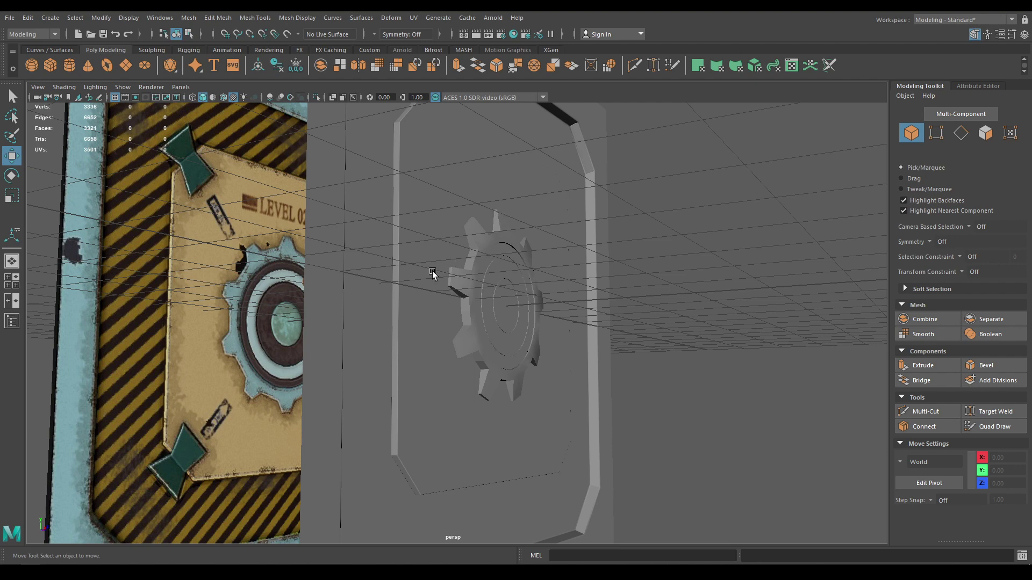
pyautogui.moveTo(432, 274)
pyautogui.keyDown('alt'); pyautogui.mouseDown()
pyautogui.moveTo(455, 286)
pyautogui.moveTo(442, 295)
pyautogui.moveTo(365, 285)
pyautogui.moveTo(419, 305)
pyautogui.moveTo(426, 259)
pyautogui.mouseUp(); pyautogui.keyUp('alt')
pyautogui.keyDown('alt'); pyautogui.moveTo(426, 259); pyautogui.dragTo(417, 264, button='right'); pyautogui.keyUp('alt')
pyautogui.keyDown('alt'); pyautogui.moveTo(417, 265); pyautogui.dragTo(410, 266); pyautogui.keyUp('alt')
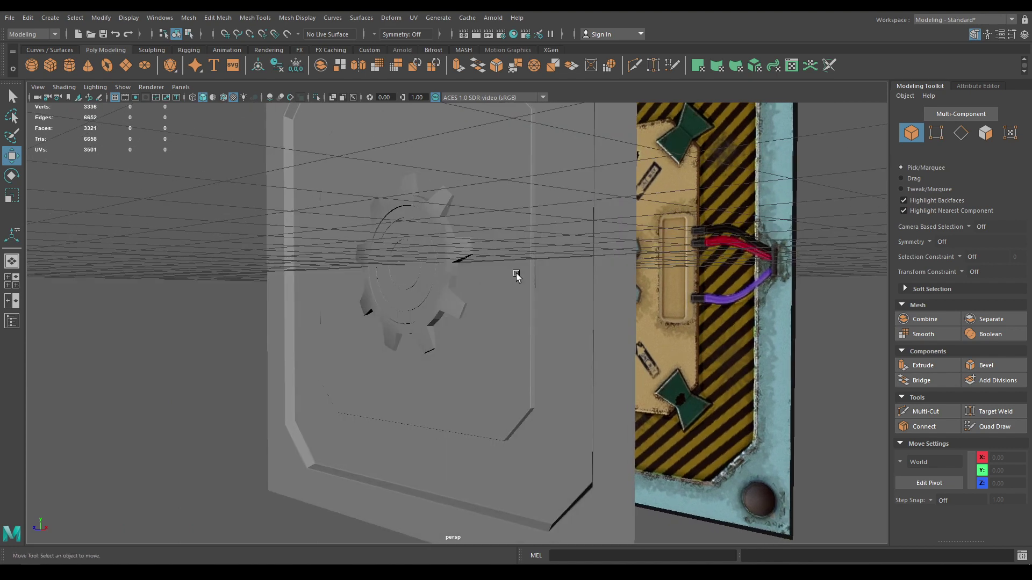
# - Select the cut-corner inner plate and show it as wireframe over the reference image in the front view
pyautogui.click(517, 280)
pyautogui.keyDown('alt'); pyautogui.moveTo(514, 296); pyautogui.dragTo(511, 301); pyautogui.keyUp('alt')
pyautogui.keyDown('alt'); pyautogui.moveTo(511, 302); pyautogui.dragTo(491, 297, button='middle'); pyautogui.keyUp('alt')
pyautogui.keyDown('alt'); pyautogui.moveTo(489, 297); pyautogui.dragTo(499, 289); pyautogui.keyUp('alt')
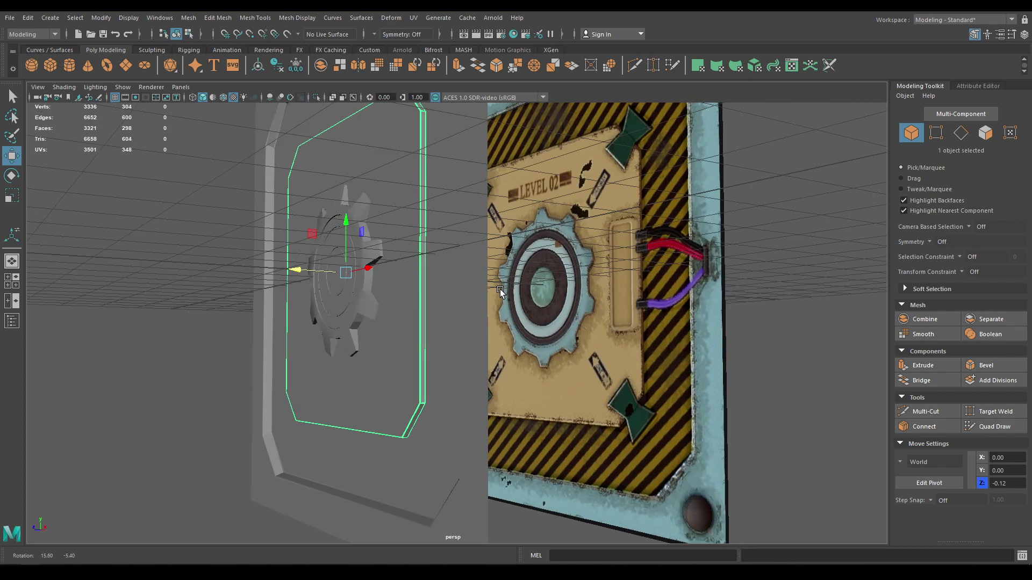
pyautogui.moveTo(606, 279)
pyautogui.keyDown('alt'); pyautogui.mouseDown()
pyautogui.moveTo(619, 261)
pyautogui.moveTo(606, 281)
pyautogui.mouseUp(); pyautogui.keyUp('alt')
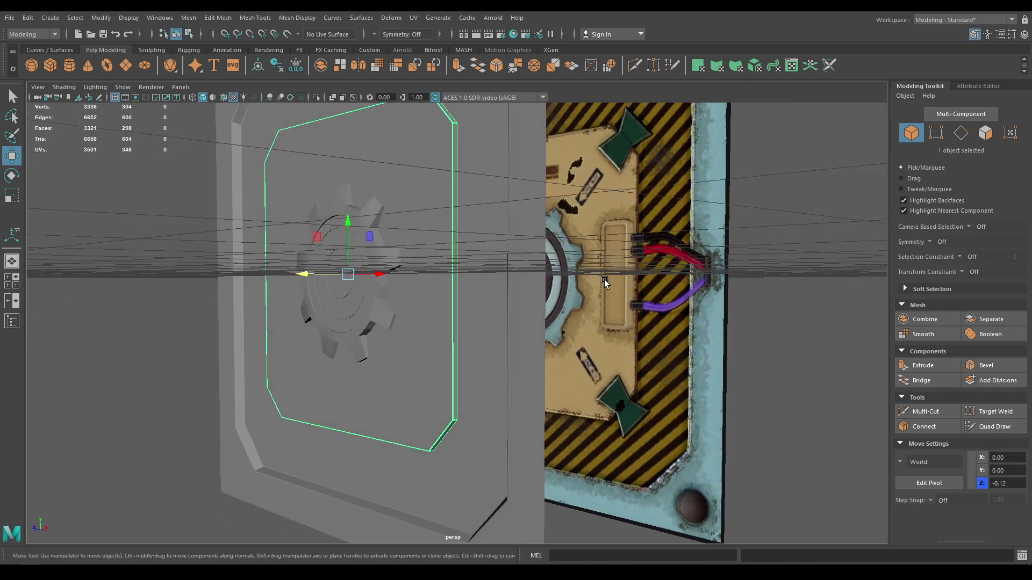
pyautogui.press('space')
pyautogui.moveTo(478, 251); pyautogui.dragTo(479, 275)
pyautogui.keyDown('alt'); pyautogui.moveTo(478, 276); pyautogui.dragTo(462, 280, button='right'); pyautogui.keyUp('alt')
pyautogui.press('f')
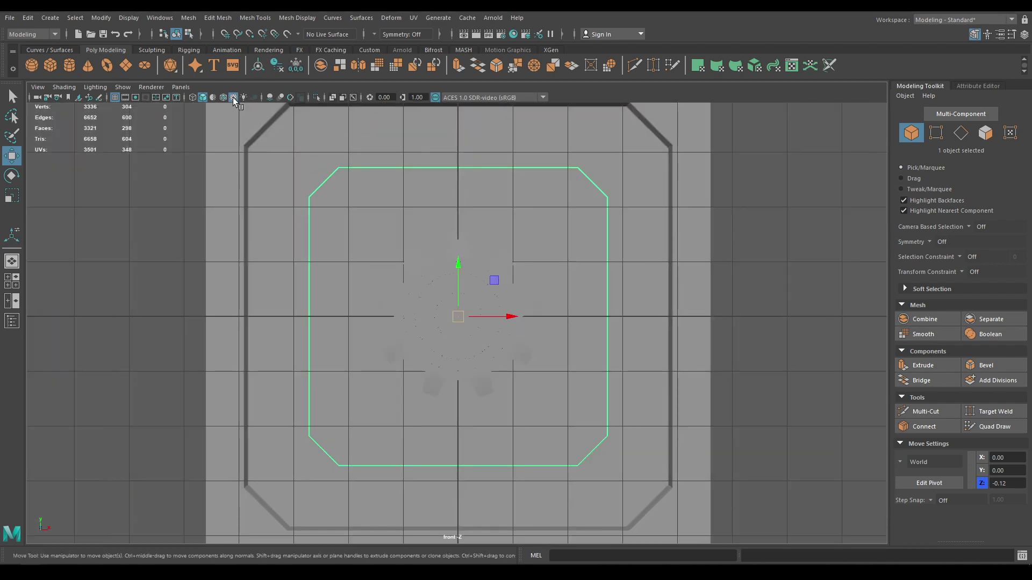
pyautogui.click(223, 97)
pyautogui.keyDown('alt'); pyautogui.moveTo(575, 291); pyautogui.dragTo(575, 304, button='right'); pyautogui.keyUp('alt')
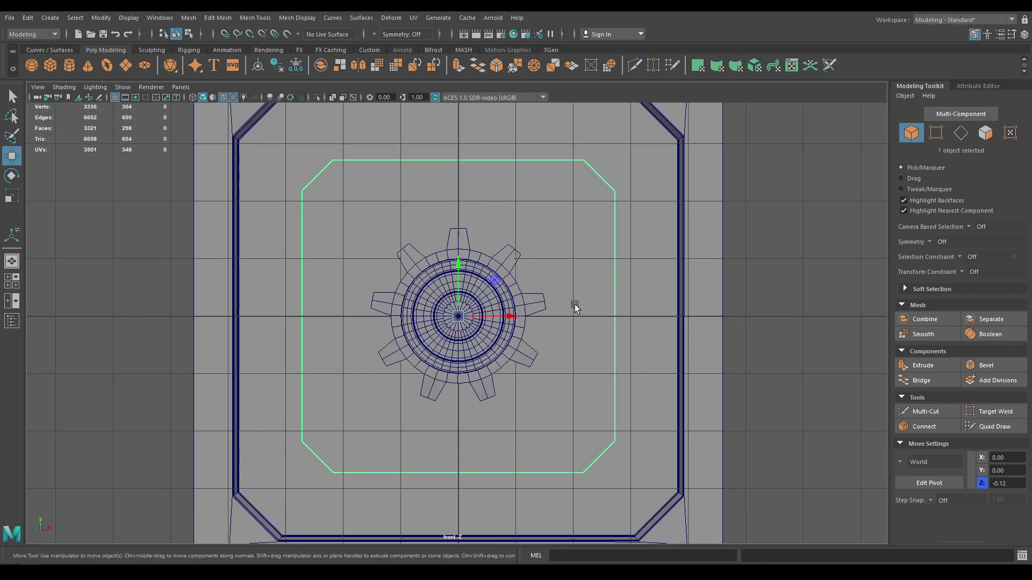
pyautogui.press('4')
# - Extrude the inner plate's front face with an inward offset reaching the inner edge of the reference's rectangular recess
pyautogui.keyDown('alt'); pyautogui.moveTo(573, 289); pyautogui.dragTo(487, 274, button='middle'); pyautogui.keyUp('alt')
pyautogui.keyDown('alt'); pyautogui.moveTo(486, 274); pyautogui.dragTo(487, 430, button='right'); pyautogui.keyUp('alt')
pyautogui.keyDown('alt'); pyautogui.moveTo(500, 294); pyautogui.dragTo(499, 365, button='middle'); pyautogui.keyUp('alt')
pyautogui.moveTo(484, 269); pyautogui.dragTo(474, 298, button='right')
pyautogui.click(482, 316)
pyautogui.hotkey('ctrl', 'e')
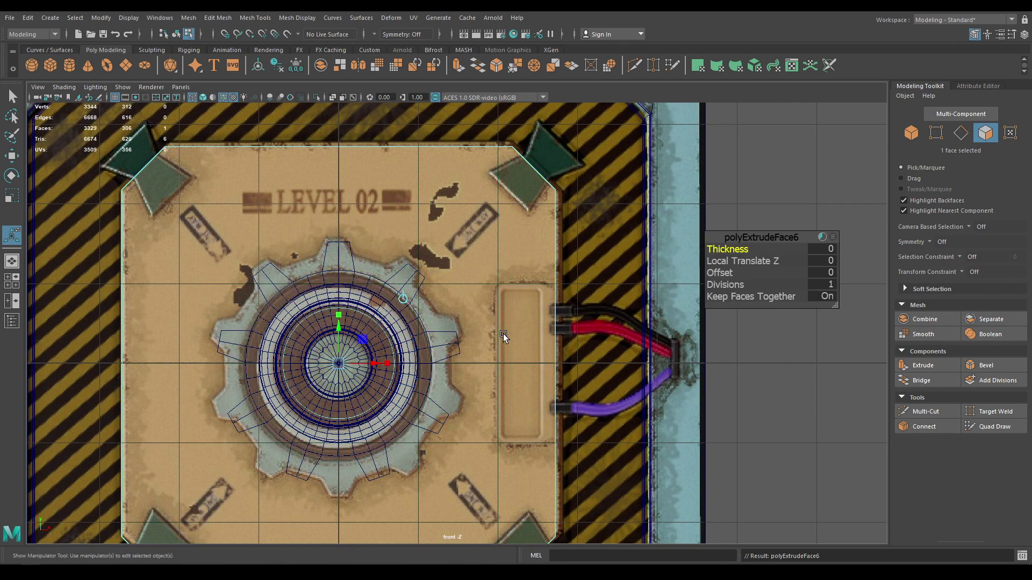
pyautogui.moveTo(720, 272); pyautogui.dragTo(698, 280)
pyautogui.press('w')
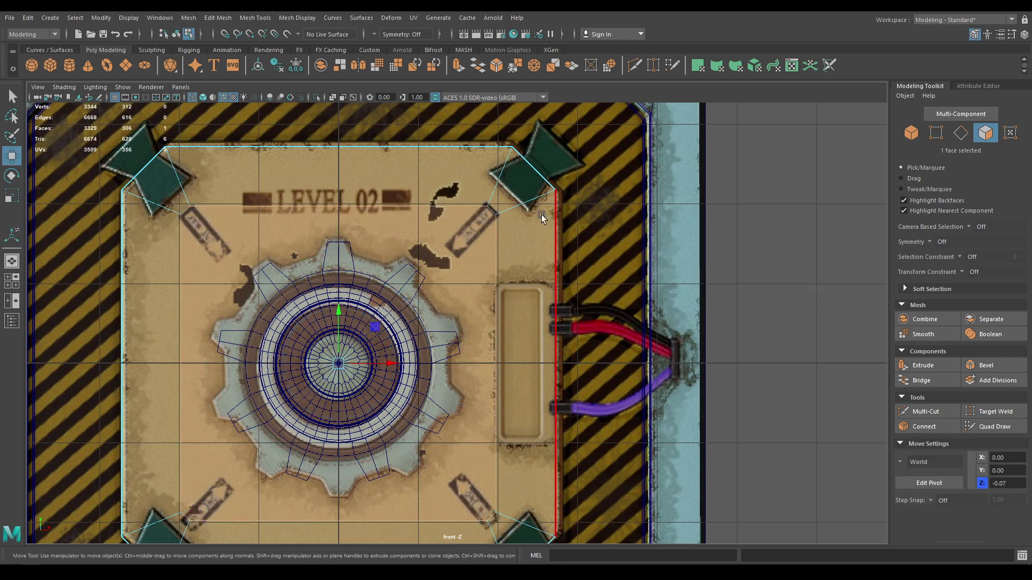
# - Merge the two inset vertices at the plate's upper-right cut corner into a single corner vertex
pyautogui.moveTo(501, 214); pyautogui.dragTo(440, 212, button='right')
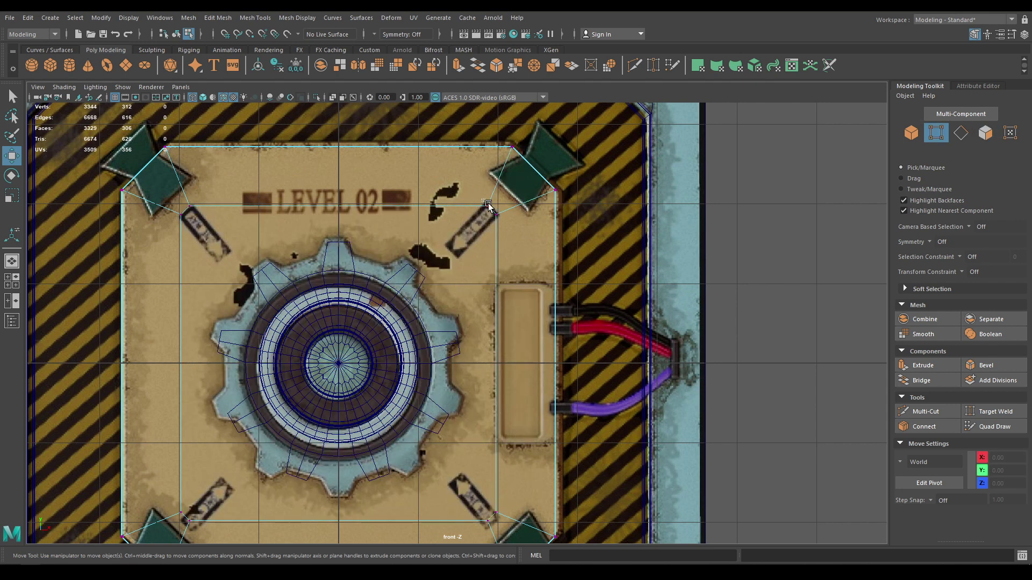
pyautogui.moveTo(488, 204); pyautogui.dragTo(496, 235)
pyautogui.keyDown('shift'); pyautogui.moveTo(455, 226); pyautogui.dragTo(433, 163, button='right'); pyautogui.keyUp('shift')
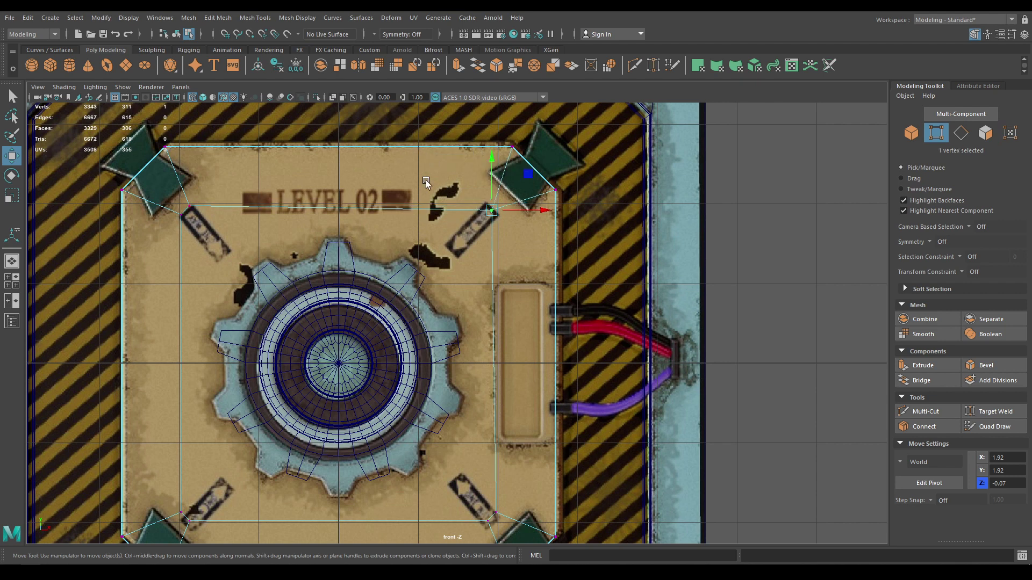
# - Merge the paired inset vertices at the inner plate's upper-left, lower-right and lower-left cut corners into single corner vertices
pyautogui.keyDown('shift'); pyautogui.click(181, 213); pyautogui.keyUp('shift')
pyautogui.press('g')
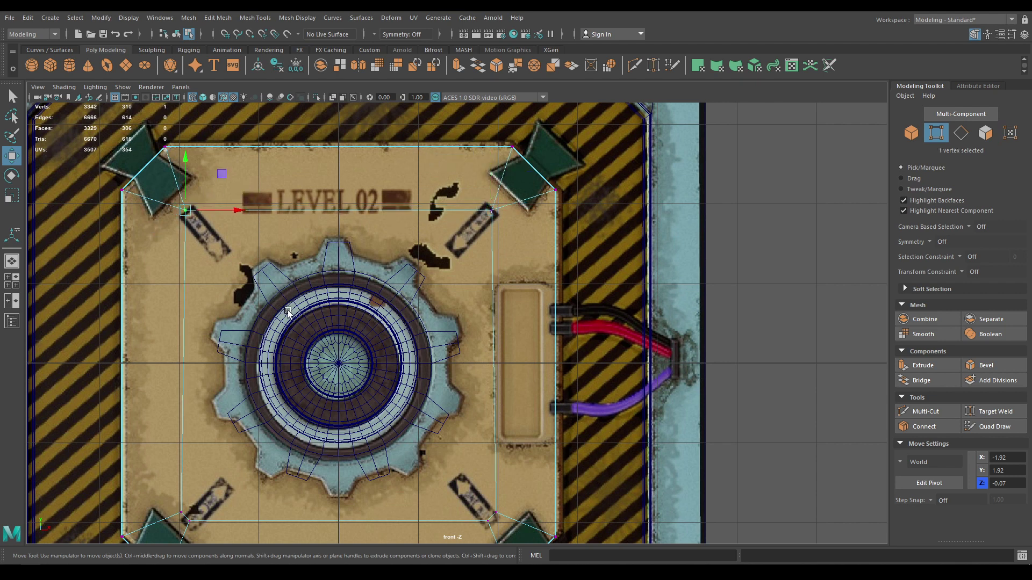
pyautogui.keyDown('alt'); pyautogui.moveTo(307, 326); pyautogui.dragTo(313, 208, button='middle'); pyautogui.keyUp('alt')
pyautogui.moveTo(504, 397); pyautogui.dragTo(519, 420)
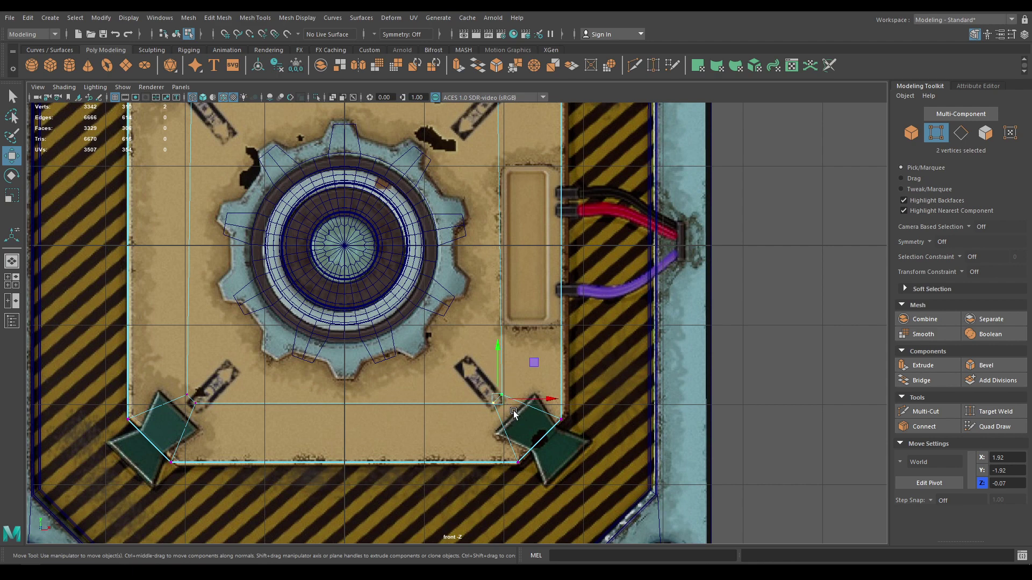
pyautogui.press('g')
pyautogui.moveTo(173, 412); pyautogui.dragTo(251, 366)
pyautogui.press('g')
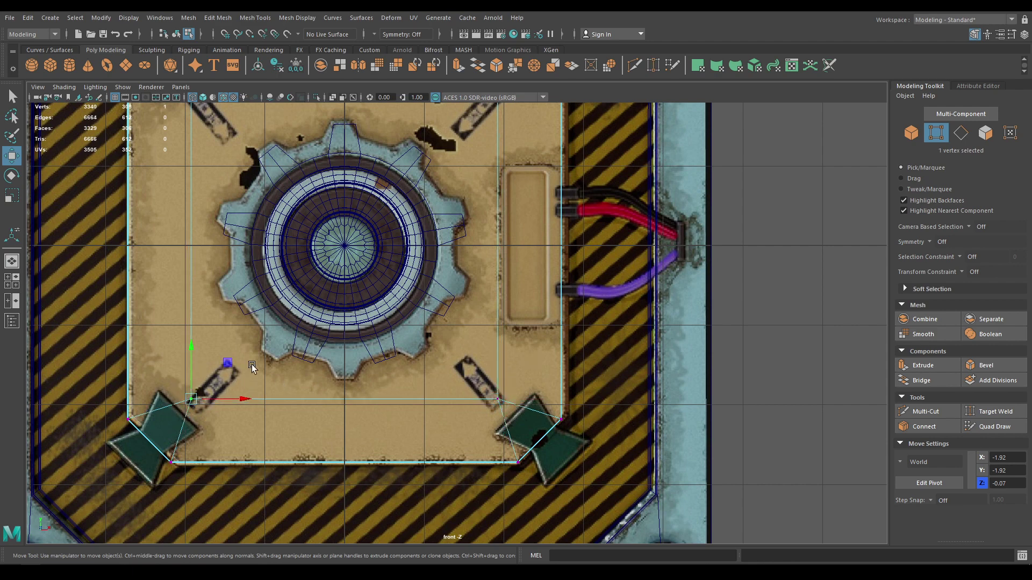
# - Select the plate's central square face and scale it down in X and Y into a small upright rectangle
pyautogui.keyDown('alt'); pyautogui.moveTo(504, 345); pyautogui.dragTo(497, 409, button='middle'); pyautogui.keyUp('alt')
pyautogui.moveTo(410, 251); pyautogui.dragTo(406, 282, button='right')
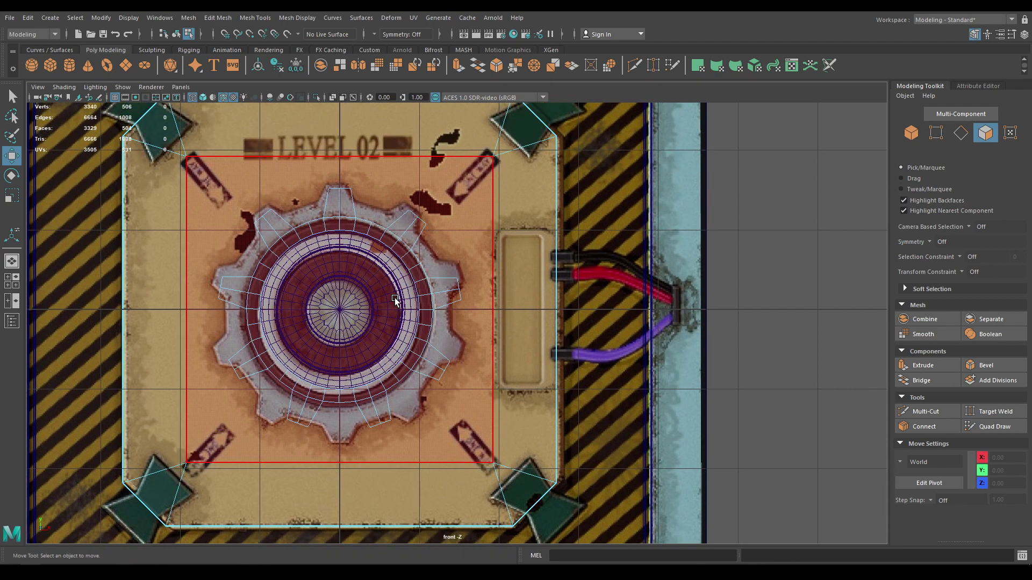
pyautogui.click(395, 300)
pyautogui.press('r')
pyautogui.moveTo(387, 310); pyautogui.dragTo(354, 311)
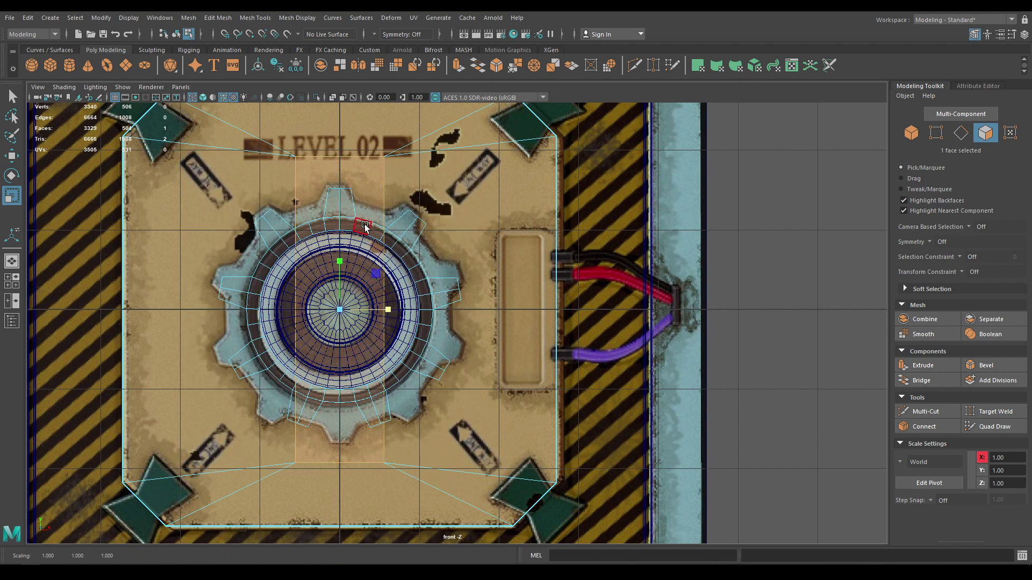
pyautogui.moveTo(340, 261); pyautogui.dragTo(340, 288)
pyautogui.press('w')
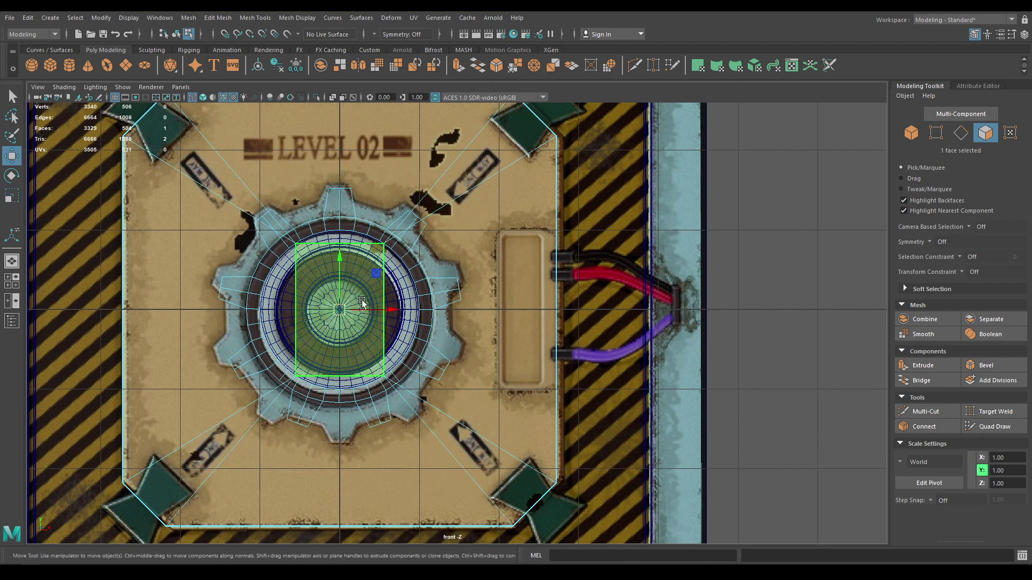
# - Move the rectangular face to about X 2.30 over the reference's recess and scale its height and width to match the recess outline
pyautogui.moveTo(399, 309); pyautogui.dragTo(575, 309)
pyautogui.press('r')
pyautogui.press('w')
pyautogui.press('r')
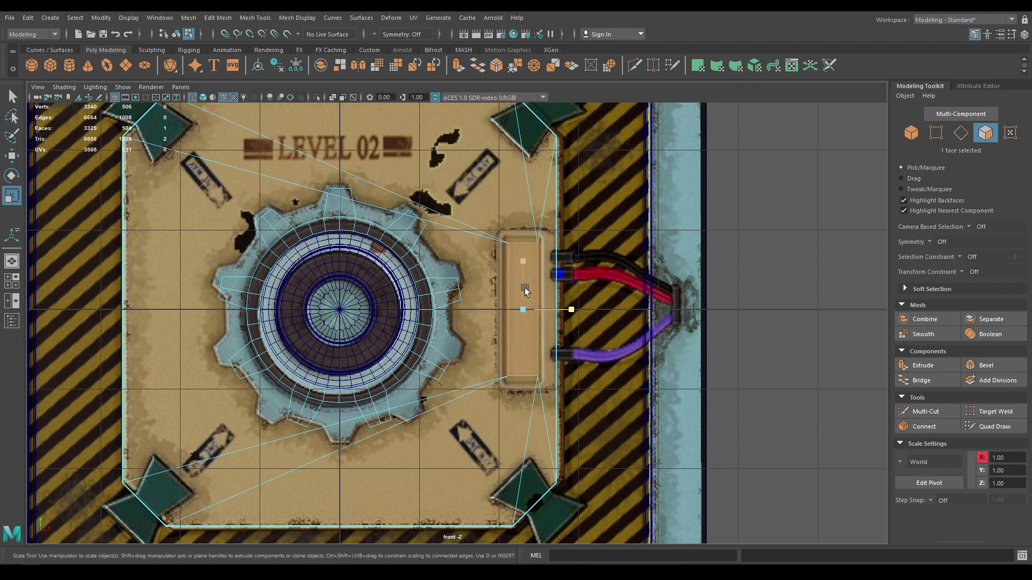
pyautogui.moveTo(521, 267); pyautogui.dragTo(520, 262)
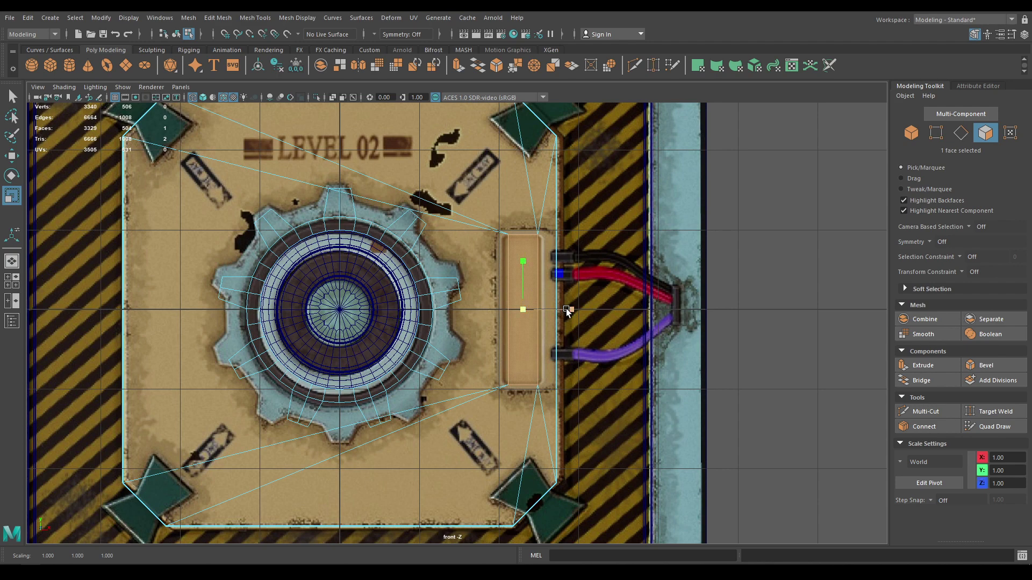
pyautogui.moveTo(568, 308); pyautogui.dragTo(576, 308)
pyautogui.press('w')
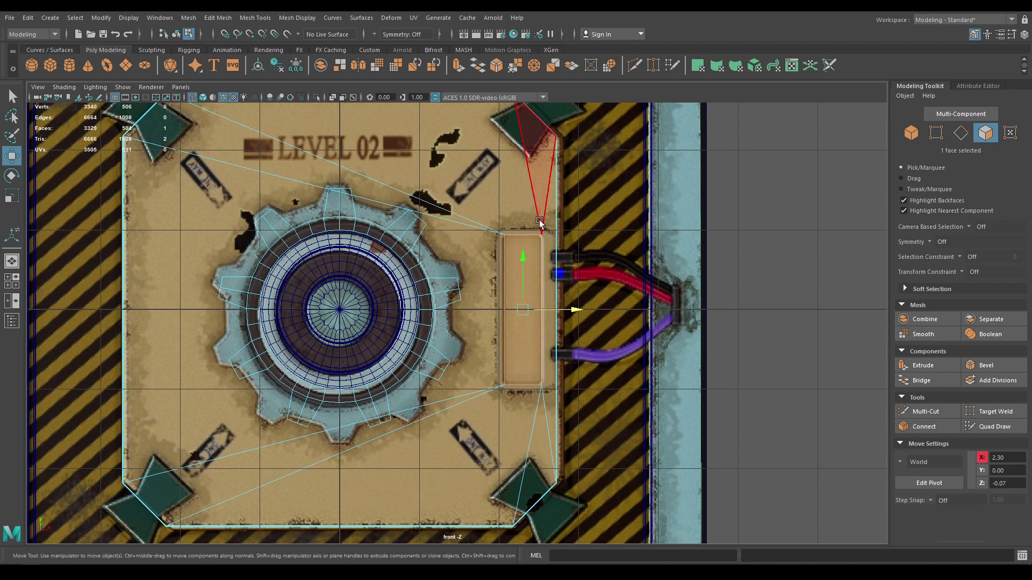
# - Chamfer the recess face's four corner vertices with a width of 0.025
pyautogui.keyDown('alt'); pyautogui.moveTo(541, 225); pyautogui.dragTo(552, 415, button='right'); pyautogui.keyUp('alt')
pyautogui.keyDown('alt'); pyautogui.moveTo(552, 416); pyautogui.dragTo(456, 488, button='middle'); pyautogui.keyUp('alt')
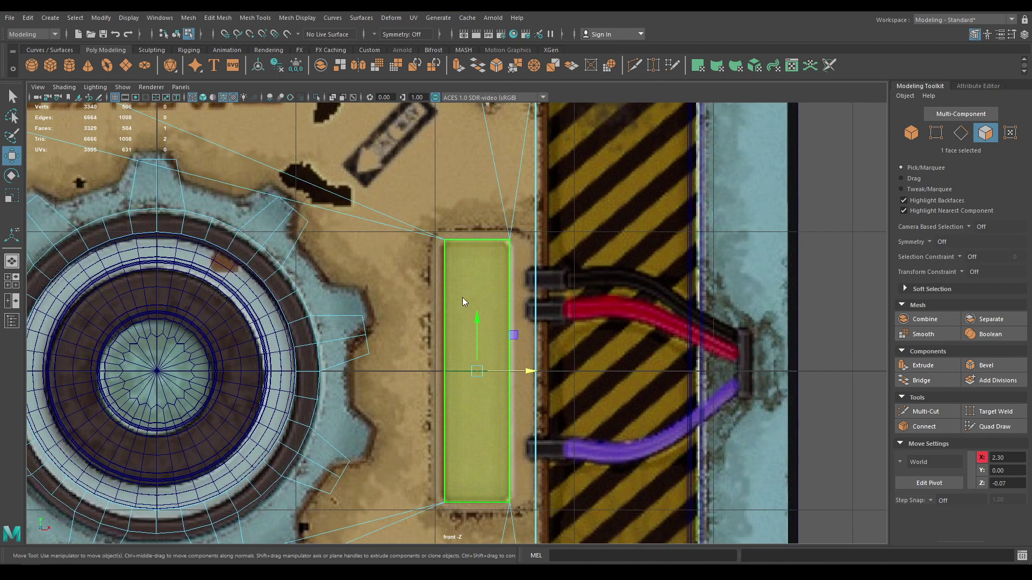
pyautogui.moveTo(462, 298); pyautogui.dragTo(389, 272, button='right')
pyautogui.moveTo(428, 222); pyautogui.dragTo(513, 269)
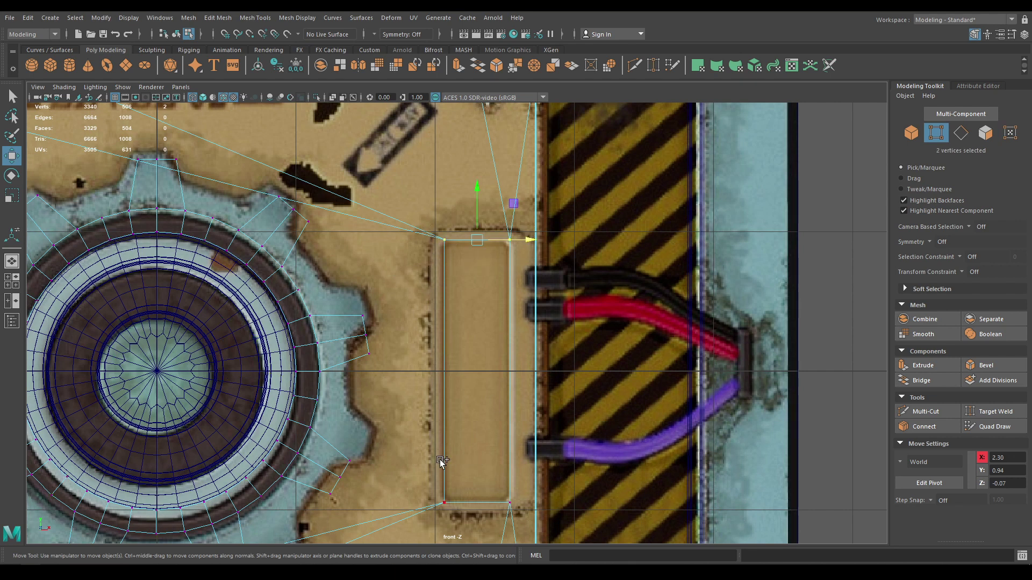
pyautogui.keyDown('shift'); pyautogui.moveTo(416, 460); pyautogui.dragTo(521, 530); pyautogui.keyUp('shift')
pyautogui.keyDown('shift'); pyautogui.moveTo(437, 275); pyautogui.dragTo(492, 262, button='right'); pyautogui.keyUp('shift')
pyautogui.scroll(1, 472, 269)
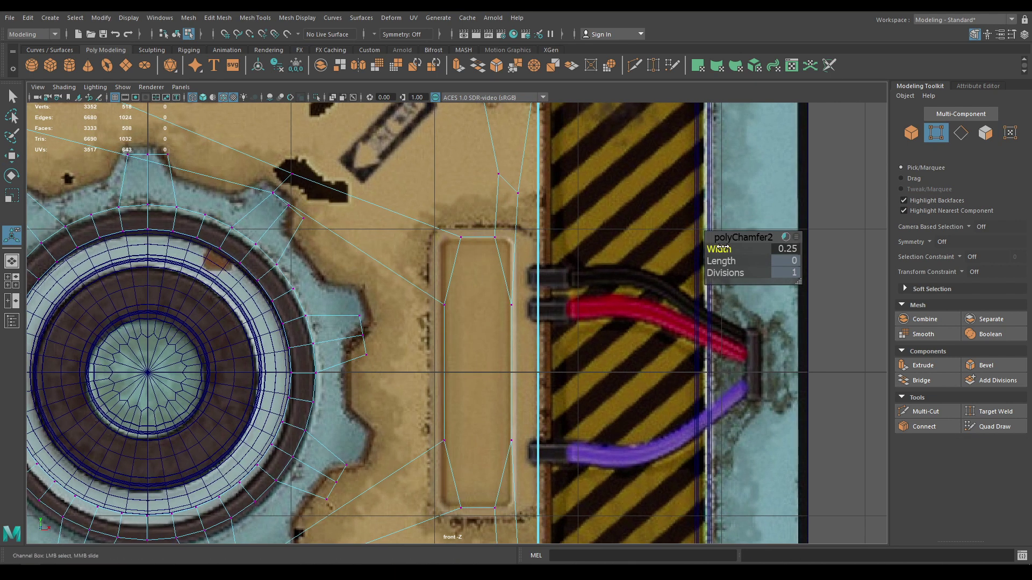
pyautogui.moveTo(720, 248); pyautogui.dragTo(710, 248)
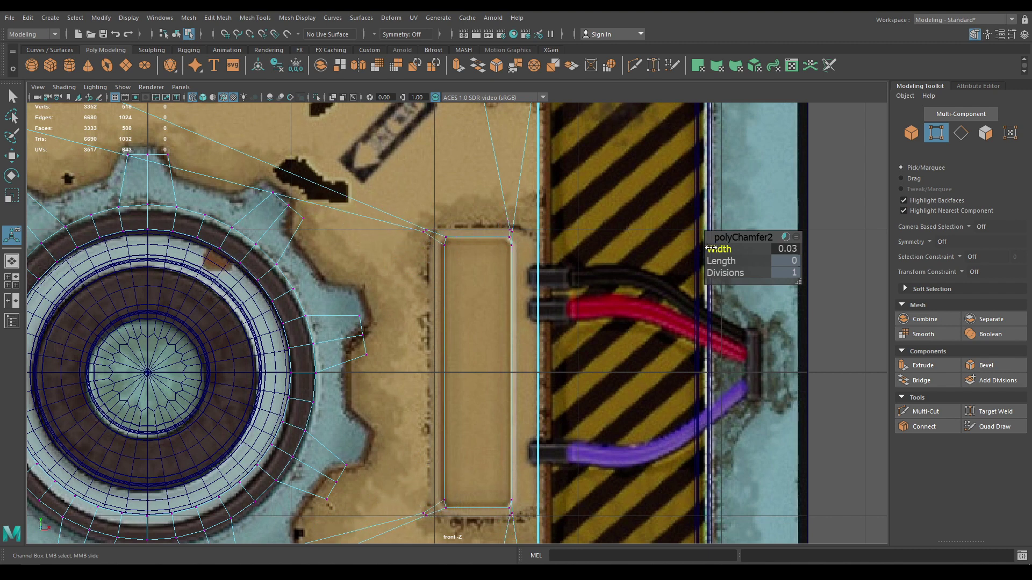
pyautogui.click(777, 250)
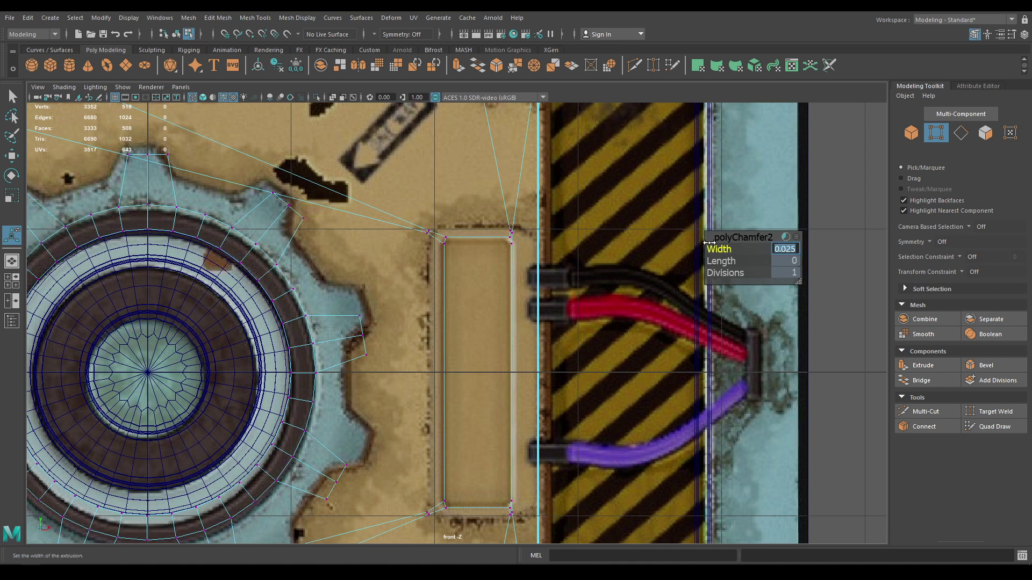
pyautogui.press('Return')
pyautogui.press('w')
# - Lower the recess's top edge vertices to about Y 0.93 and shift its upper-left side vertex outward to about X 2.05
pyautogui.scroll(5, 456, 282)
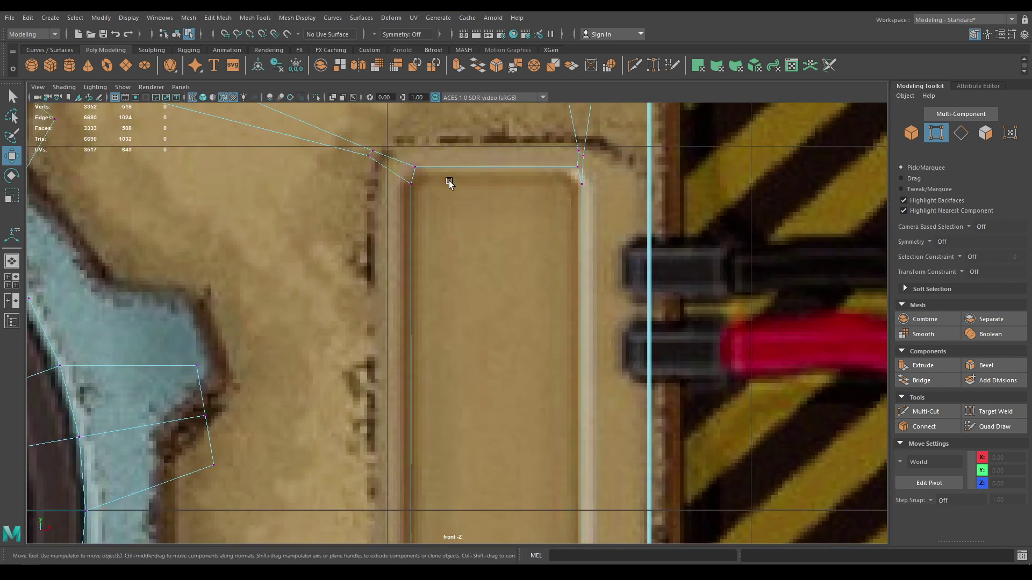
pyautogui.scroll(1, 449, 182)
pyautogui.keyDown('alt'); pyautogui.moveTo(449, 182); pyautogui.dragTo(420, 251, button='middle'); pyautogui.keyUp('alt')
pyautogui.moveTo(390, 127); pyautogui.dragTo(363, 132, button='right')
pyautogui.moveTo(352, 161); pyautogui.dragTo(579, 183)
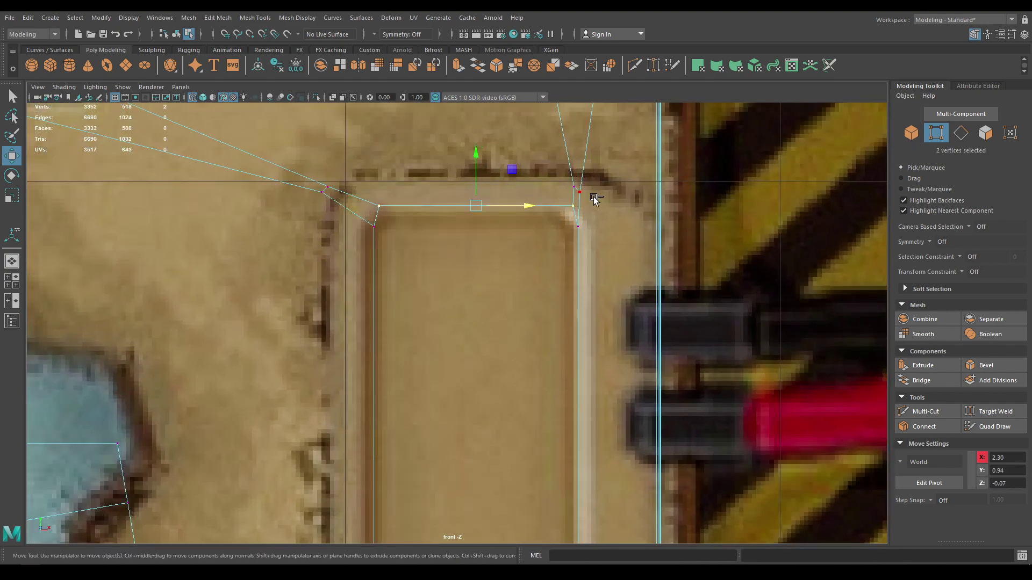
pyautogui.moveTo(475, 149); pyautogui.dragTo(476, 156)
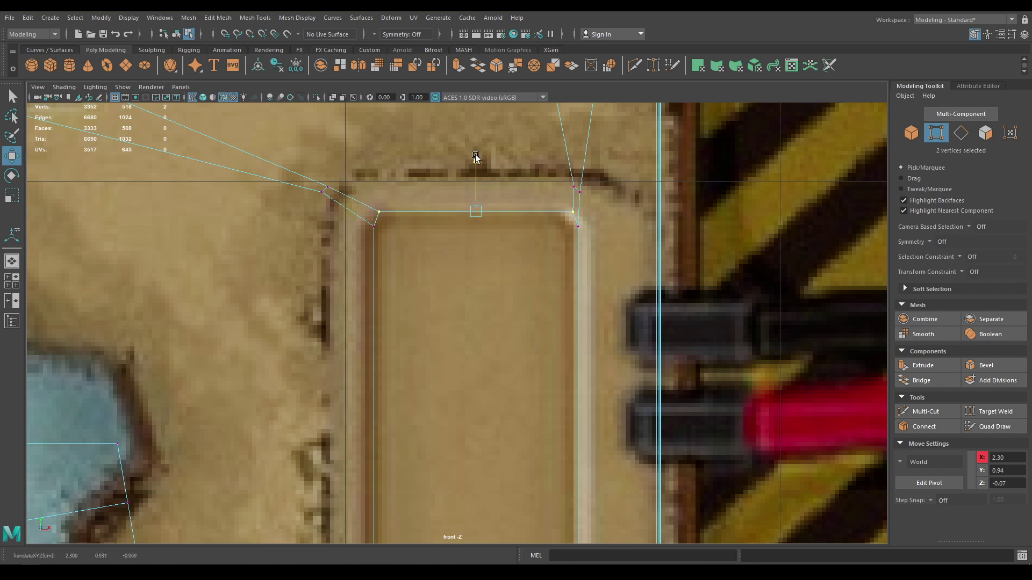
pyautogui.moveTo(361, 224); pyautogui.dragTo(605, 256)
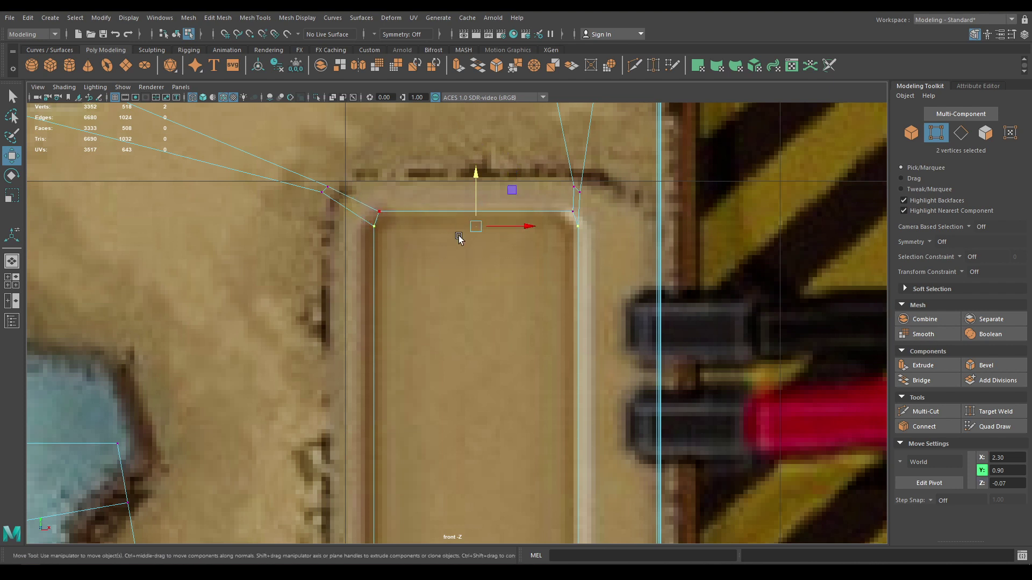
pyautogui.click(386, 224)
pyautogui.moveTo(426, 229); pyautogui.dragTo(421, 228)
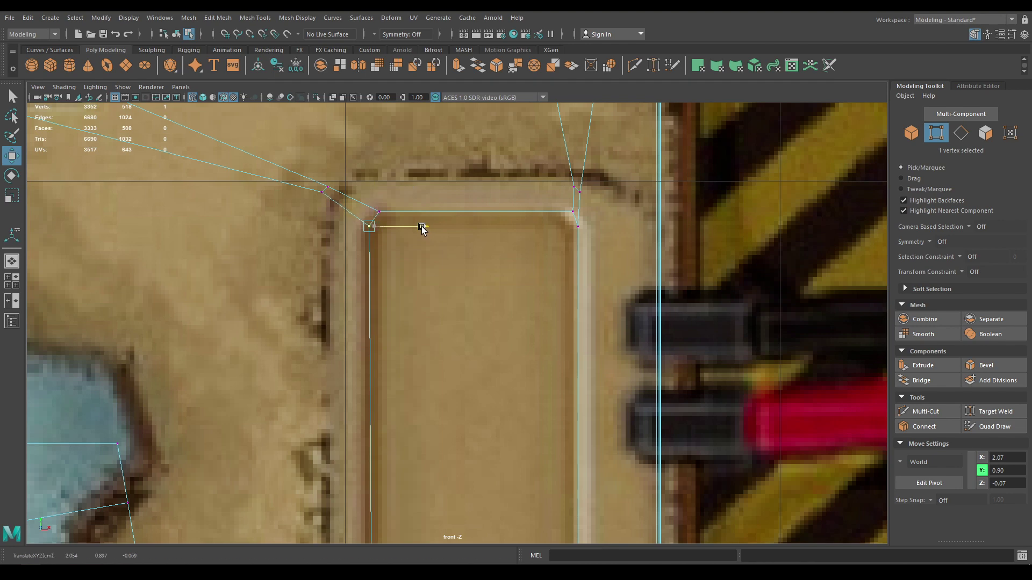
# - Shift the recess's lower-left side vertex outward to about X 2.05 and nudge its lower-right bottom vertex inward to match the reference
pyautogui.keyDown('alt'); pyautogui.keyDown('shift'); pyautogui.moveTo(572, 260); pyautogui.dragTo(548, 148, button='middle'); pyautogui.keyUp('shift'); pyautogui.keyUp('alt')
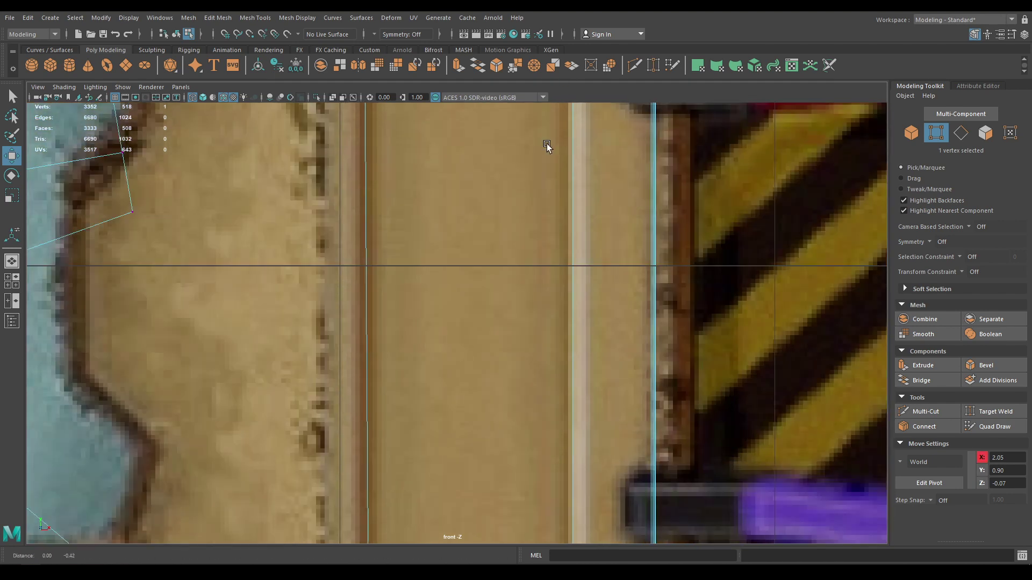
pyautogui.keyDown('alt'); pyautogui.keyDown('shift'); pyautogui.moveTo(478, 476); pyautogui.dragTo(459, 114, button='middle'); pyautogui.keyUp('shift'); pyautogui.keyUp('alt')
pyautogui.click(391, 295)
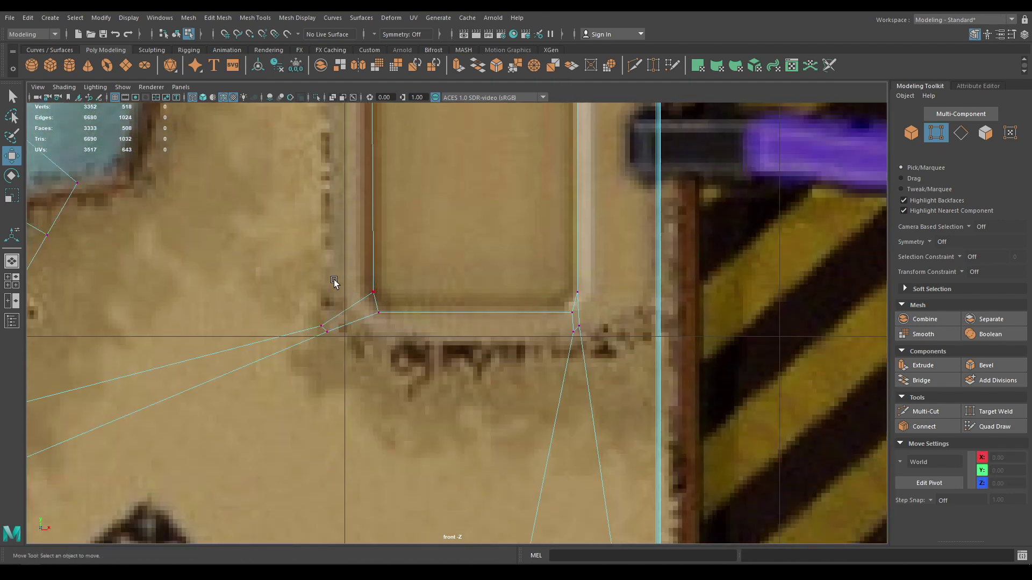
pyautogui.moveTo(334, 281); pyautogui.dragTo(417, 291)
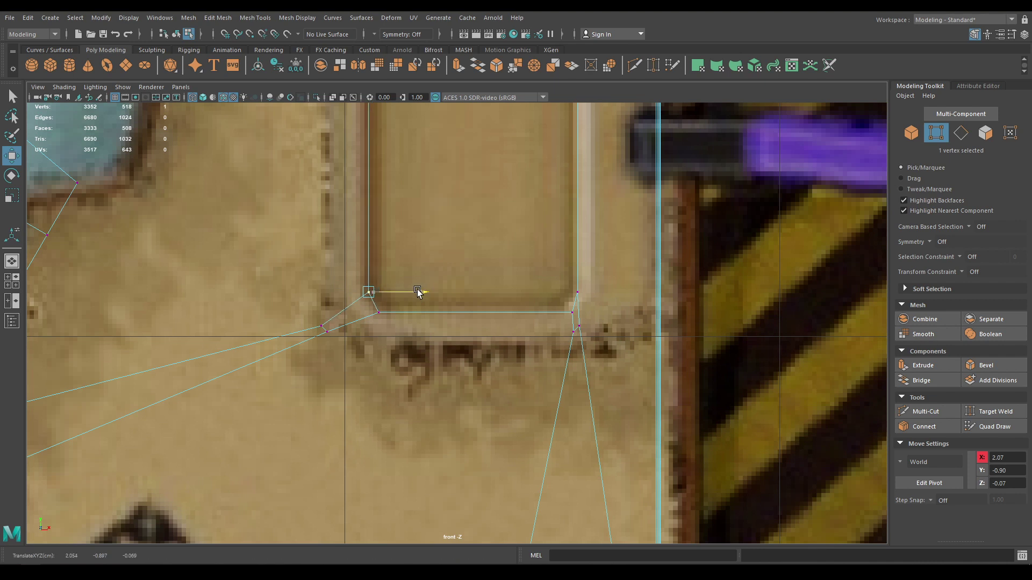
pyautogui.click(576, 320)
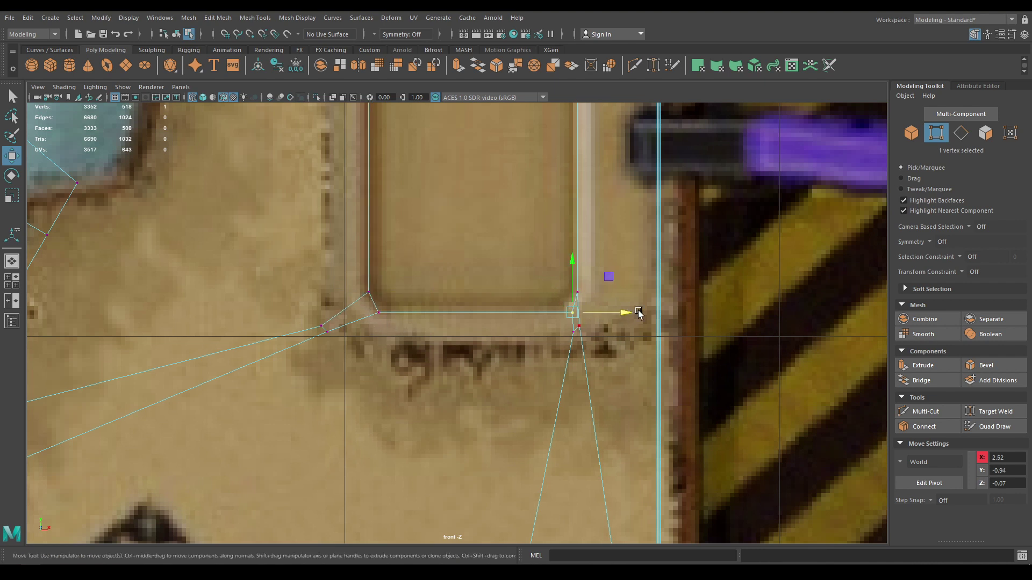
pyautogui.moveTo(634, 313); pyautogui.dragTo(622, 312)
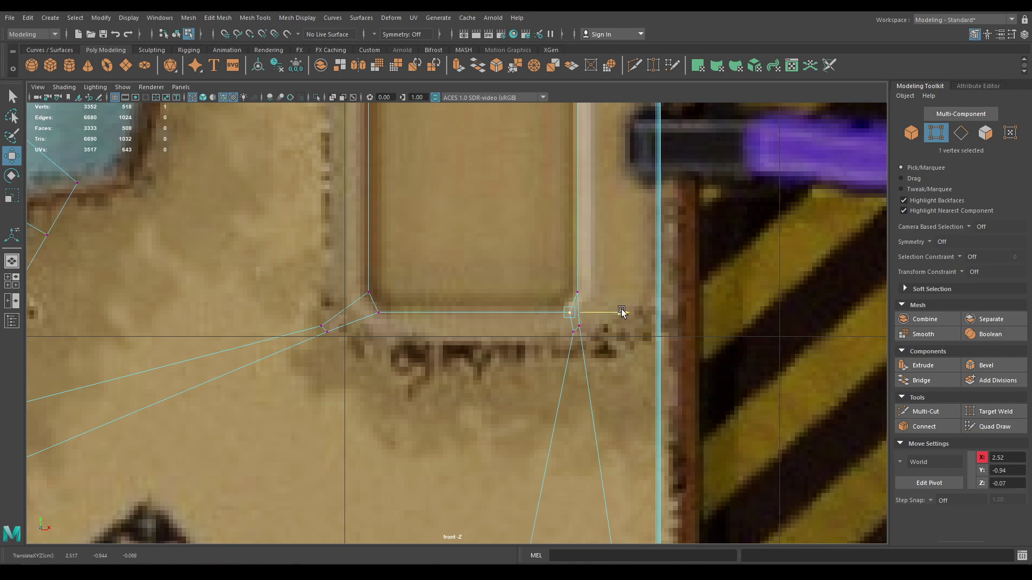
# - Select the recess face in the shaded perspective view and extrude it slightly into the plate, to about Z -0.08
pyautogui.keyDown('alt'); pyautogui.moveTo(620, 312); pyautogui.dragTo(498, 259, button='right'); pyautogui.keyUp('alt')
pyautogui.keyDown('alt'); pyautogui.moveTo(497, 259); pyautogui.dragTo(507, 326, button='middle'); pyautogui.keyUp('alt')
pyautogui.press('space')
pyautogui.moveTo(507, 325); pyautogui.dragTo(527, 261)
pyautogui.press('6')
pyautogui.keyDown('alt'); pyautogui.moveTo(446, 309); pyautogui.dragTo(534, 317); pyautogui.keyUp('alt')
pyautogui.keyDown('alt'); pyautogui.moveTo(535, 318); pyautogui.dragTo(584, 346, button='right'); pyautogui.keyUp('alt')
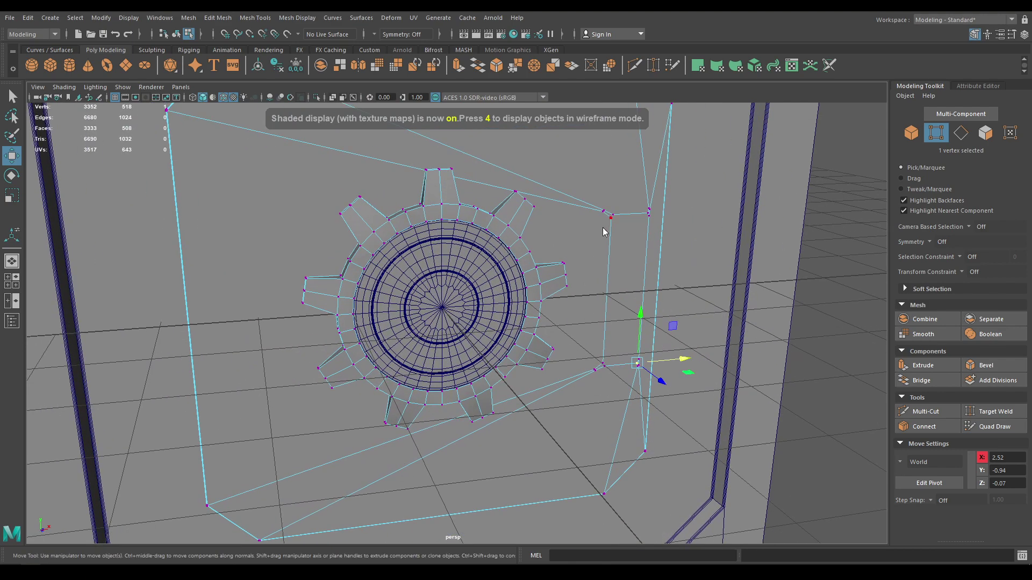
pyautogui.moveTo(602, 227); pyautogui.dragTo(605, 248, button='right')
pyautogui.keyDown('alt'); pyautogui.moveTo(634, 322); pyautogui.dragTo(536, 324, button='middle'); pyautogui.keyUp('alt')
pyautogui.keyDown('alt'); pyautogui.moveTo(536, 324); pyautogui.dragTo(564, 333, button='right'); pyautogui.keyUp('alt')
pyautogui.click(501, 288)
pyautogui.keyDown('alt'); pyautogui.moveTo(446, 328); pyautogui.dragTo(475, 366); pyautogui.keyUp('alt')
pyautogui.keyDown('alt'); pyautogui.moveTo(451, 328); pyautogui.dragTo(480, 340, button='right'); pyautogui.keyUp('alt')
pyautogui.keyDown('alt'); pyautogui.moveTo(480, 340); pyautogui.dragTo(409, 394, button='middle'); pyautogui.keyUp('alt')
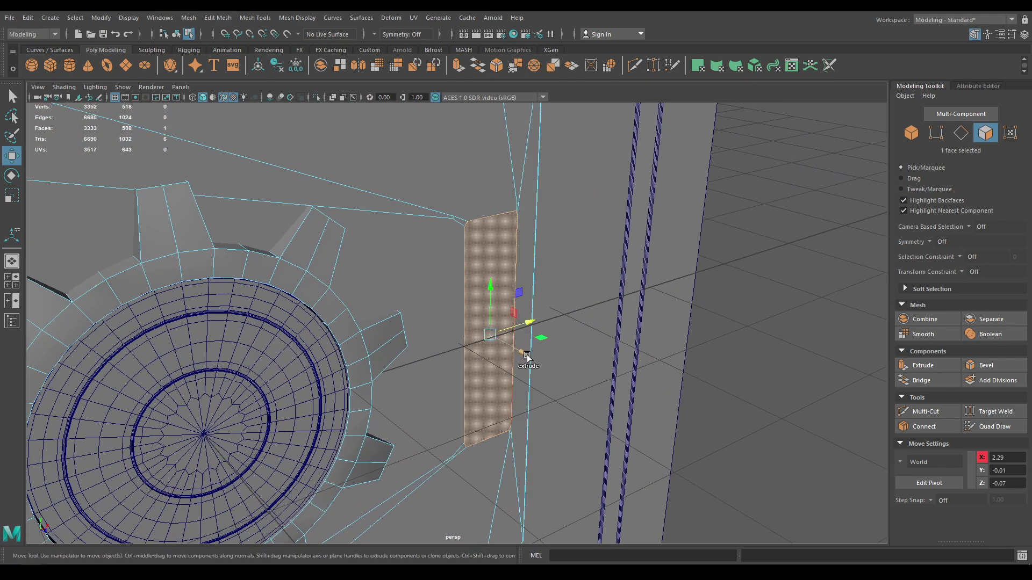
pyautogui.keyDown('shift'); pyautogui.moveTo(524, 354); pyautogui.dragTo(521, 353); pyautogui.keyUp('shift')
# - Select the recess's long rim and floor edges together with the short edges at its upper-left corner
pyautogui.keyDown('alt'); pyautogui.moveTo(521, 353); pyautogui.dragTo(443, 306); pyautogui.keyUp('alt')
pyautogui.keyDown('alt'); pyautogui.moveTo(443, 307); pyautogui.dragTo(505, 446, button='right'); pyautogui.keyUp('alt')
pyautogui.keyDown('alt'); pyautogui.moveTo(505, 446); pyautogui.dragTo(404, 291); pyautogui.keyUp('alt')
pyautogui.moveTo(390, 257); pyautogui.dragTo(499, 382, button='right')
pyautogui.keyDown('shift'); pyautogui.click(400, 248); pyautogui.keyUp('shift')
pyautogui.keyDown('alt'); pyautogui.moveTo(457, 161); pyautogui.dragTo(495, 373, button='middle'); pyautogui.keyUp('alt')
pyautogui.keyDown('alt'); pyautogui.moveTo(495, 373); pyautogui.dragTo(484, 443); pyautogui.keyUp('alt')
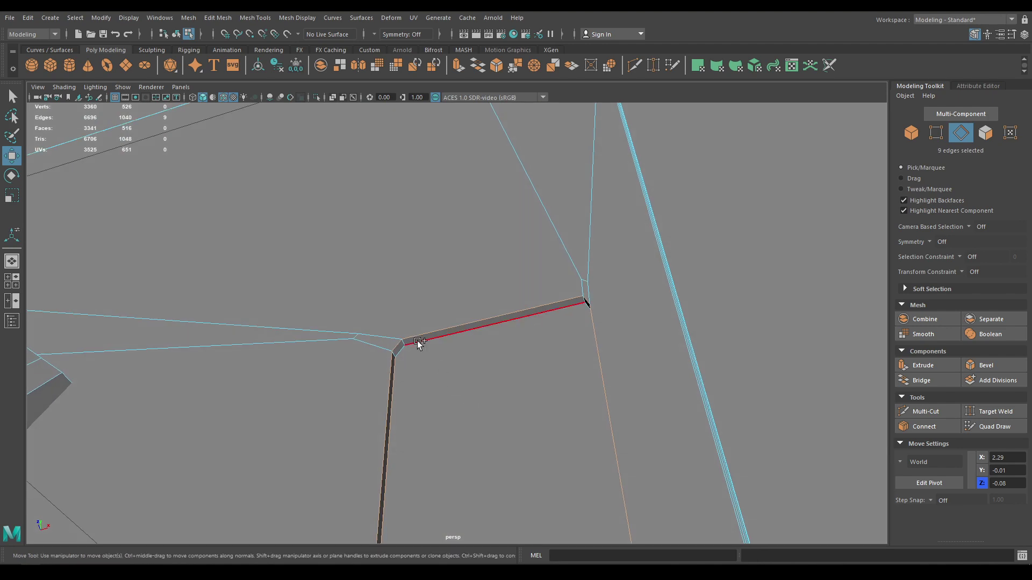
pyautogui.keyDown('shift'); pyautogui.click(407, 351); pyautogui.keyUp('shift')
pyautogui.keyDown('shift'); pyautogui.click(407, 350); pyautogui.keyUp('shift')
# - Add the short rim and floor edges at the recess's remaining corners to the edge selection
pyautogui.keyDown('alt'); pyautogui.moveTo(516, 392); pyautogui.dragTo(620, 406); pyautogui.keyUp('alt')
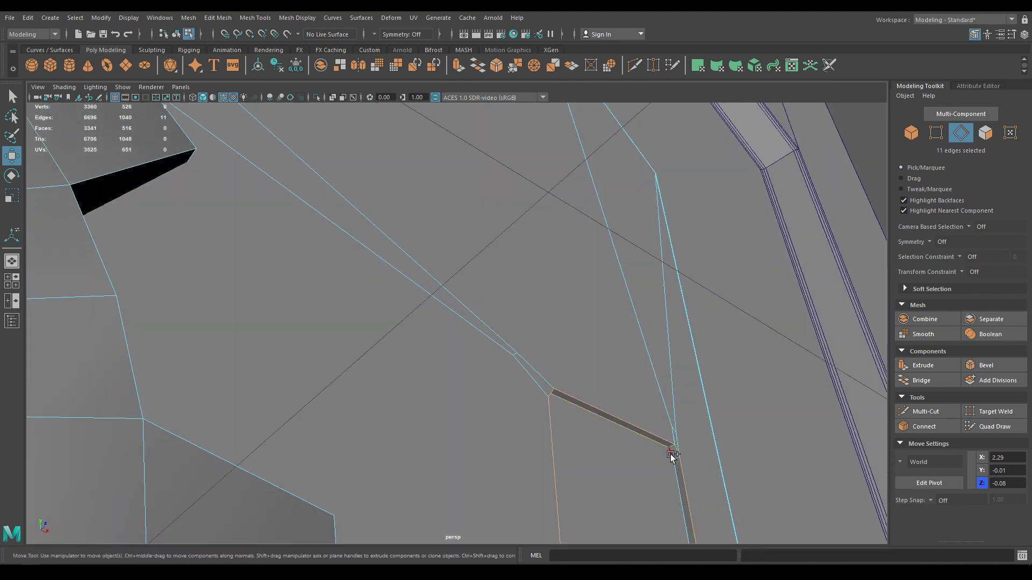
pyautogui.keyDown('alt'); pyautogui.moveTo(689, 495); pyautogui.dragTo(636, 313, button='middle'); pyautogui.keyUp('alt')
pyautogui.keyDown('alt'); pyautogui.moveTo(635, 313); pyautogui.dragTo(636, 11); pyautogui.keyUp('alt')
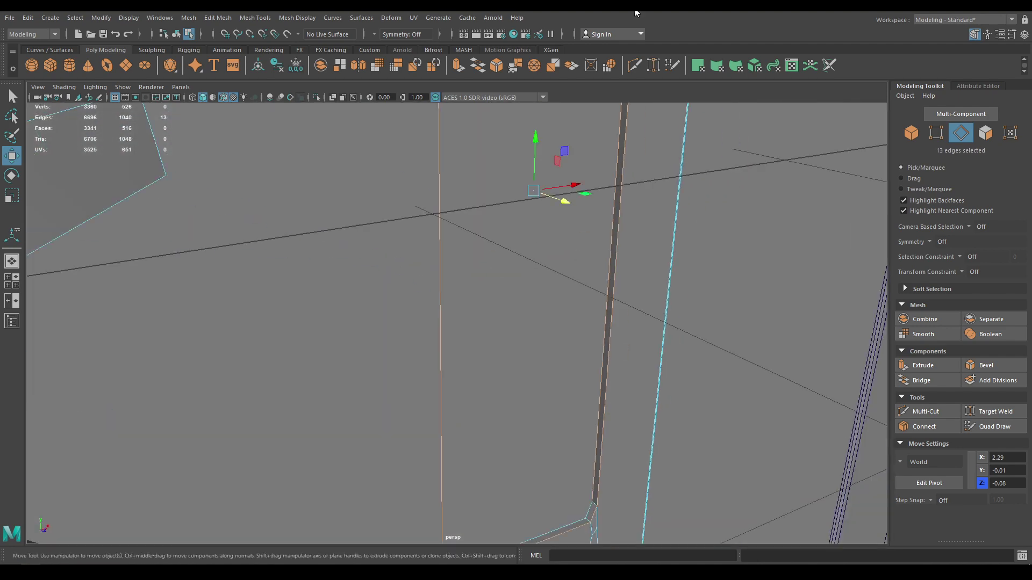
pyautogui.keyDown('alt'); pyautogui.moveTo(602, 253); pyautogui.dragTo(664, 32, button='middle'); pyautogui.keyUp('alt')
pyautogui.keyDown('alt'); pyautogui.moveTo(645, 231); pyautogui.dragTo(723, 322, button='right'); pyautogui.keyUp('alt')
pyautogui.keyDown('shift'); pyautogui.click(844, 300); pyautogui.keyUp('shift')
pyautogui.keyDown('alt'); pyautogui.moveTo(844, 300); pyautogui.dragTo(654, 281, button='middle'); pyautogui.keyUp('alt')
pyautogui.keyDown('shift'); pyautogui.click(744, 250); pyautogui.keyUp('shift')
pyautogui.press('f')
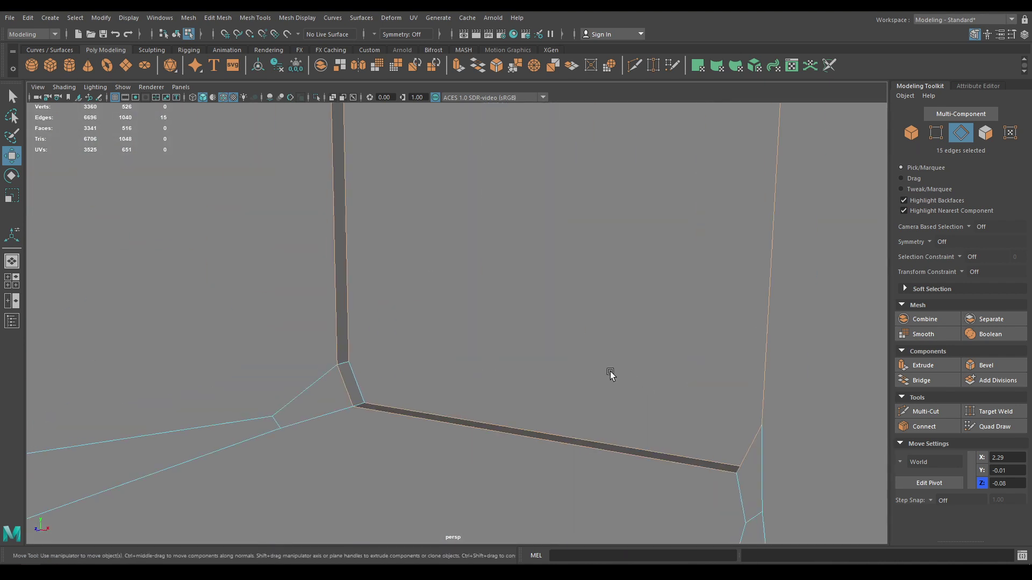
pyautogui.keyDown('shift'); pyautogui.click(339, 369); pyautogui.keyUp('shift')
pyautogui.press('f')
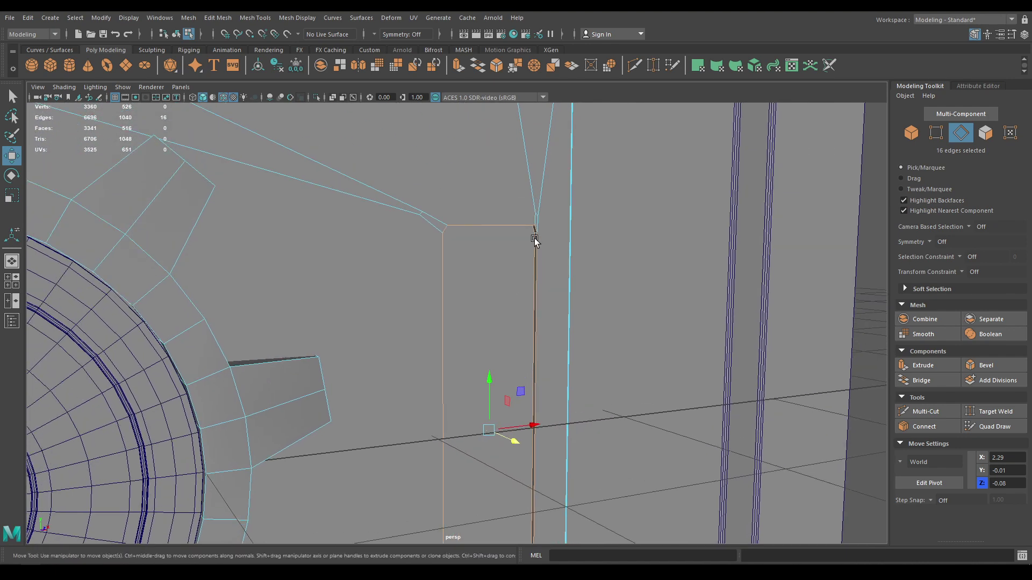
# - Bevel the selected recess edges with 3 segments and a fraction of 0.25
pyautogui.keyDown('shift'); pyautogui.rightClick(524, 218); pyautogui.keyUp('shift')
pyautogui.click(563, 218)
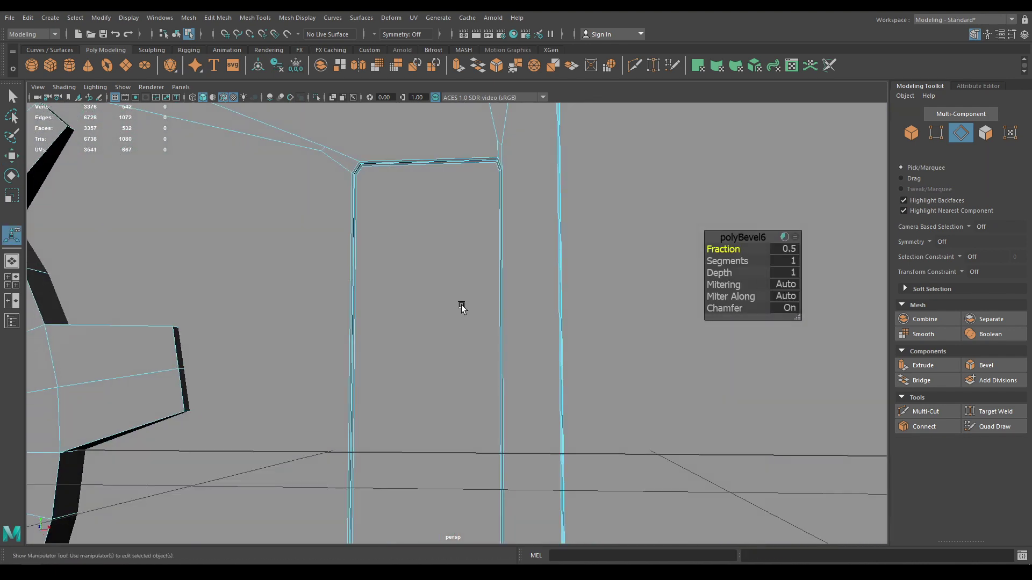
pyautogui.keyDown('alt'); pyautogui.moveTo(486, 387); pyautogui.dragTo(487, 383); pyautogui.keyUp('alt')
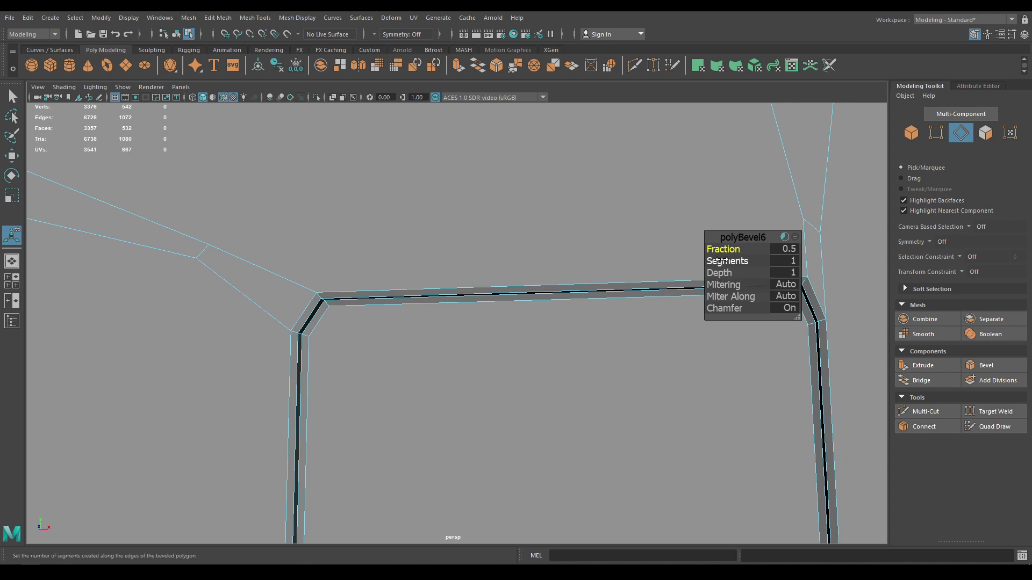
pyautogui.moveTo(721, 260); pyautogui.dragTo(845, 276)
pyautogui.keyDown('alt'); pyautogui.moveTo(510, 250); pyautogui.dragTo(400, 208); pyautogui.keyUp('alt')
pyautogui.moveTo(718, 248); pyautogui.dragTo(705, 248)
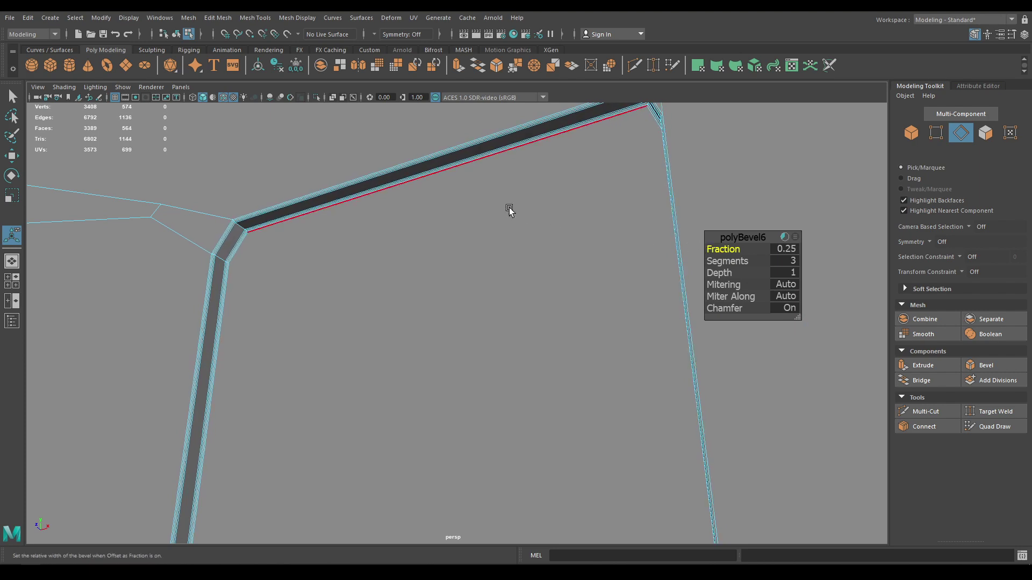
# - Leave the bevel settings, return to object mode and deselect the inner panel
pyautogui.press('w')
pyautogui.moveTo(479, 195); pyautogui.dragTo(533, 165, button='right')
pyautogui.scroll(-4, 497, 132)
pyautogui.scroll(-4, 497, 133)
pyautogui.keyDown('alt'); pyautogui.moveTo(457, 249); pyautogui.dragTo(466, 321); pyautogui.keyUp('alt')
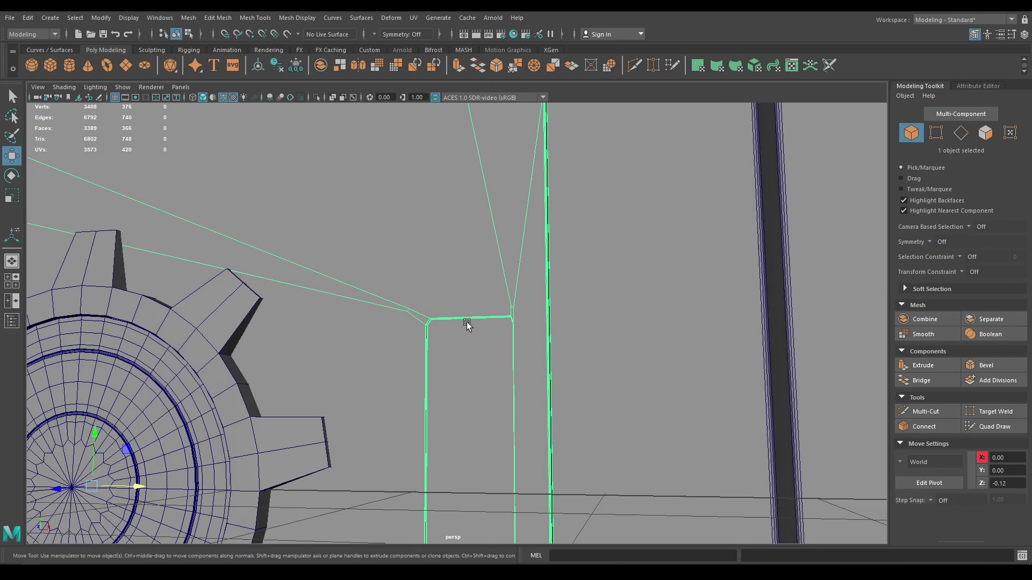
pyautogui.scroll(-4, 466, 321)
pyautogui.click(762, 293)
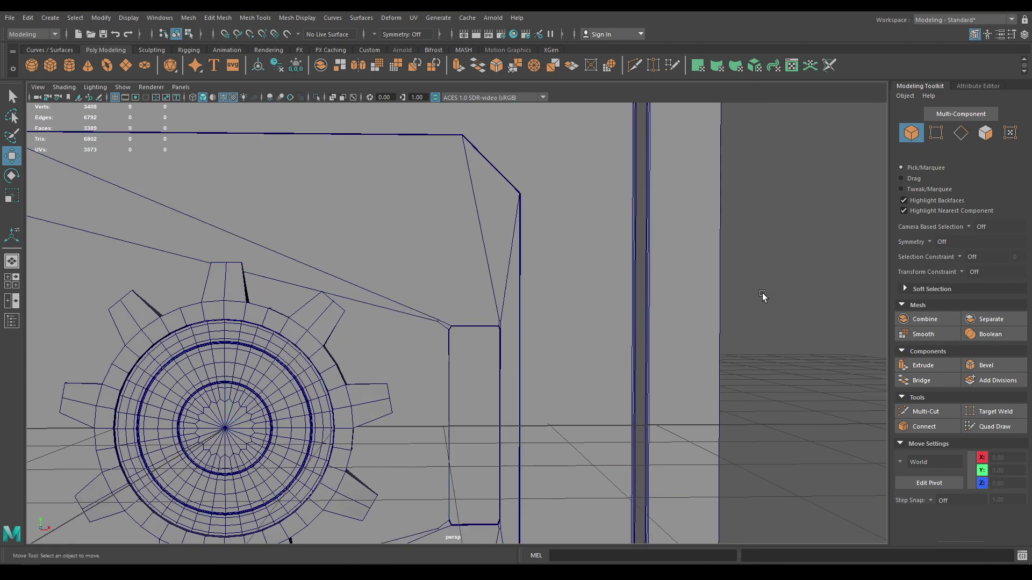
# - Inspect the panel and gear with the wireframe overlay hidden, and restore the overlay
pyautogui.click(222, 98)
pyautogui.click(233, 97)
pyautogui.moveTo(329, 329)
pyautogui.keyDown('alt'); pyautogui.mouseDown()
pyautogui.moveTo(422, 232)
pyautogui.moveTo(357, 248)
pyautogui.moveTo(417, 247)
pyautogui.moveTo(333, 202)
pyautogui.mouseUp(); pyautogui.keyUp('alt')
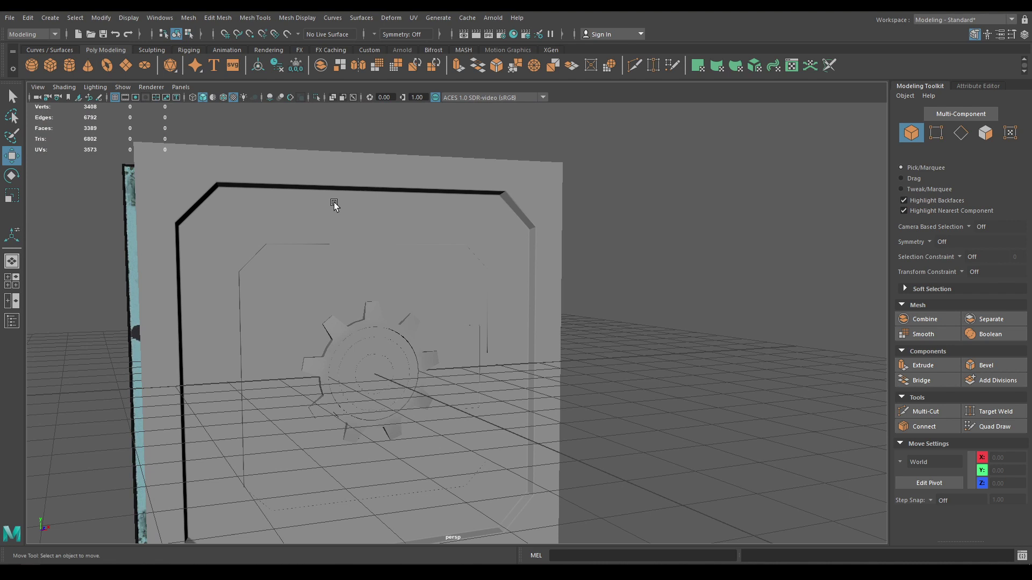
pyautogui.click(221, 97)
# - Switch to the front view in wireframe display to see the reference image through the model
pyautogui.press('space')
pyautogui.moveTo(247, 152); pyautogui.dragTo(249, 194)
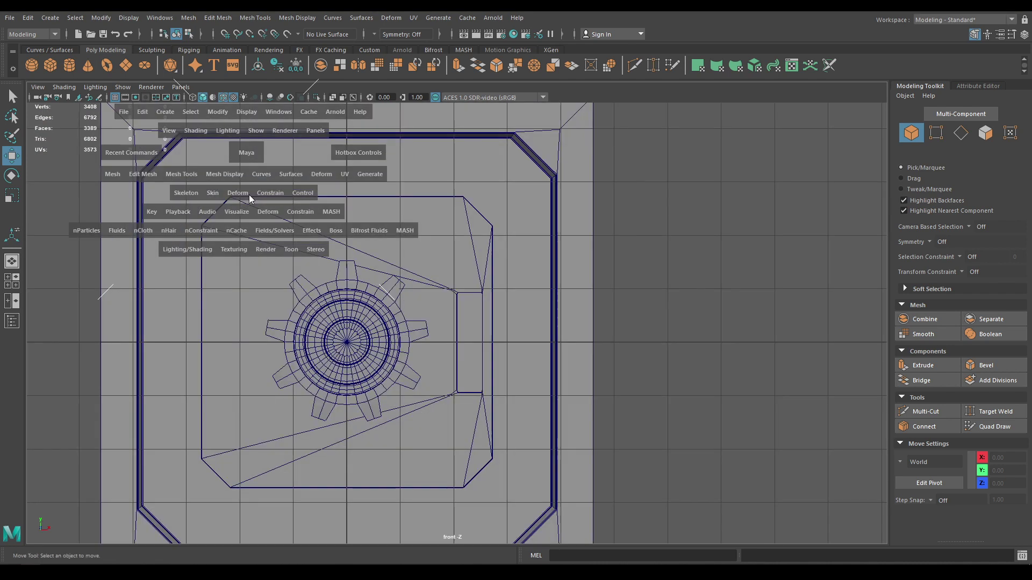
pyautogui.press('4')
pyautogui.scroll(-2, 362, 290)
pyautogui.keyDown('alt'); pyautogui.moveTo(365, 285); pyautogui.dragTo(369, 262, button='middle'); pyautogui.keyUp('alt')
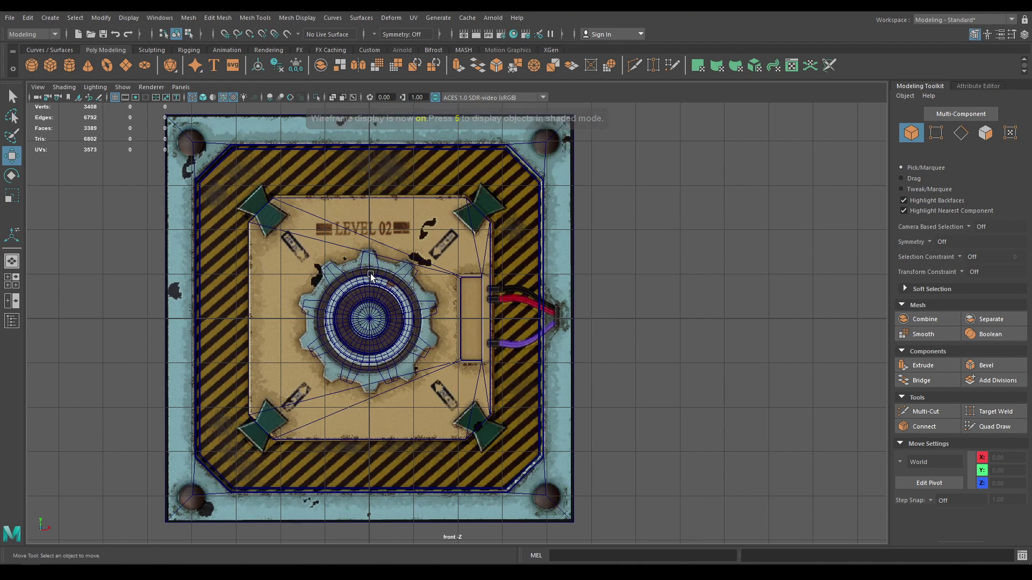
# - Create a polygon plane for the green corner bracket and rotate it 90 degrees about X to face the front
pyautogui.scroll(2, 249, 203)
pyautogui.keyDown('alt'); pyautogui.moveTo(247, 204); pyautogui.dragTo(347, 240, button='middle'); pyautogui.keyUp('alt')
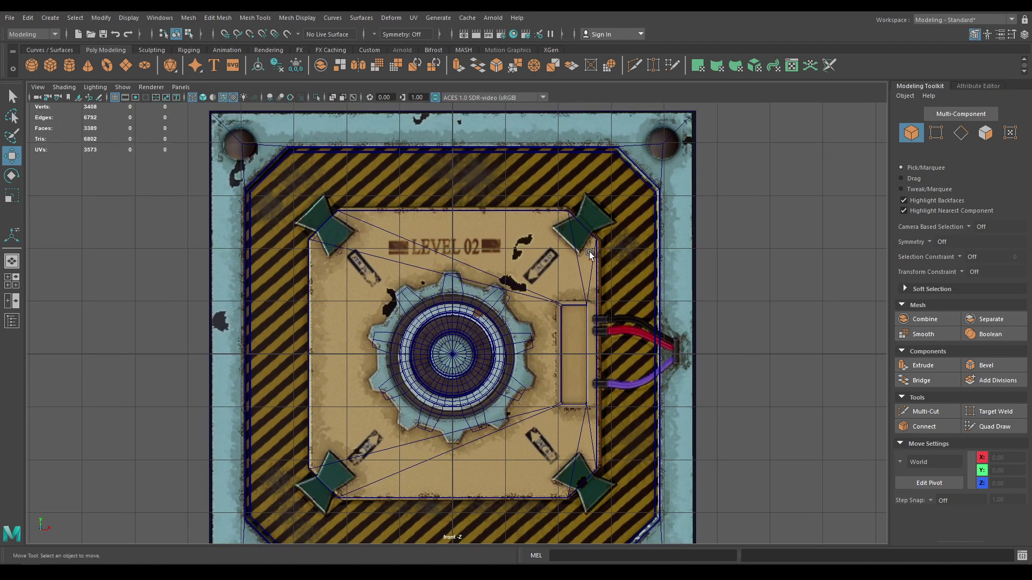
pyautogui.scroll(2, 330, 238)
pyautogui.keyDown('alt'); pyautogui.moveTo(371, 349); pyautogui.dragTo(455, 461, button='middle'); pyautogui.keyUp('alt')
pyautogui.scroll(3, 366, 307)
pyautogui.keyDown('alt'); pyautogui.moveTo(381, 401); pyautogui.dragTo(472, 414, button='middle'); pyautogui.keyUp('alt')
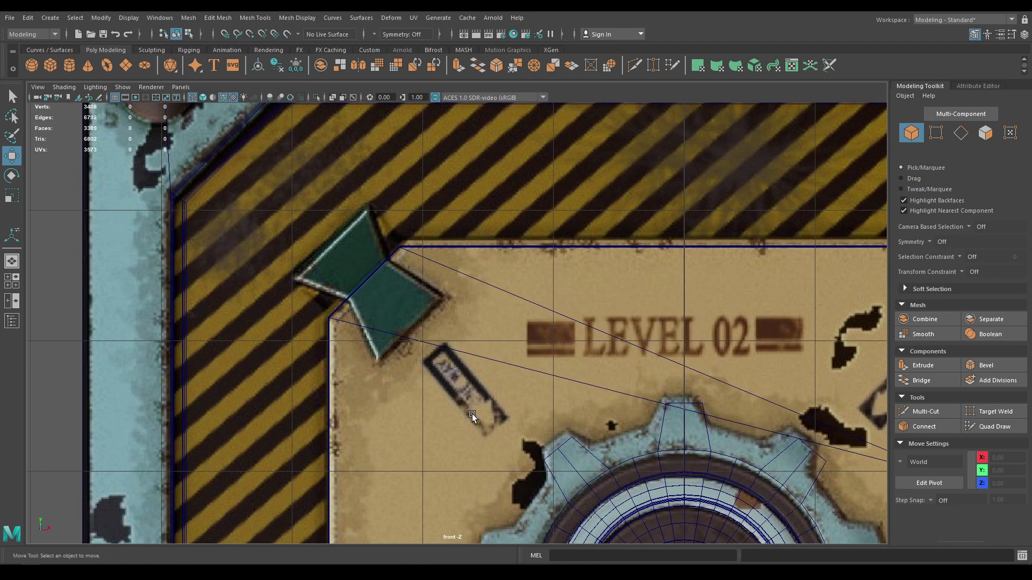
pyautogui.keyDown('shift'); pyautogui.rightClick(358, 245); pyautogui.keyUp('shift')
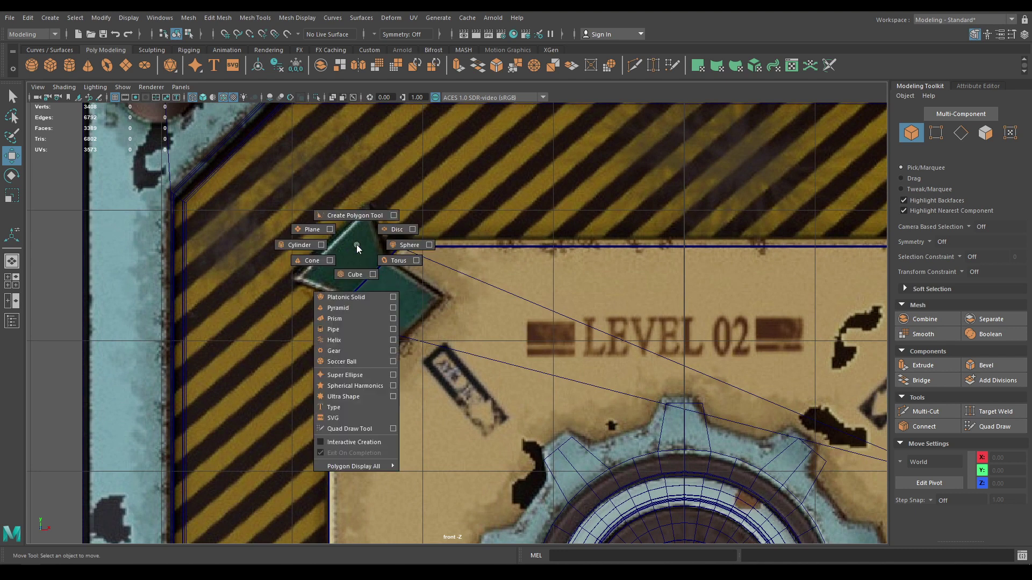
pyautogui.click(312, 229)
pyautogui.scroll(-4, 561, 363)
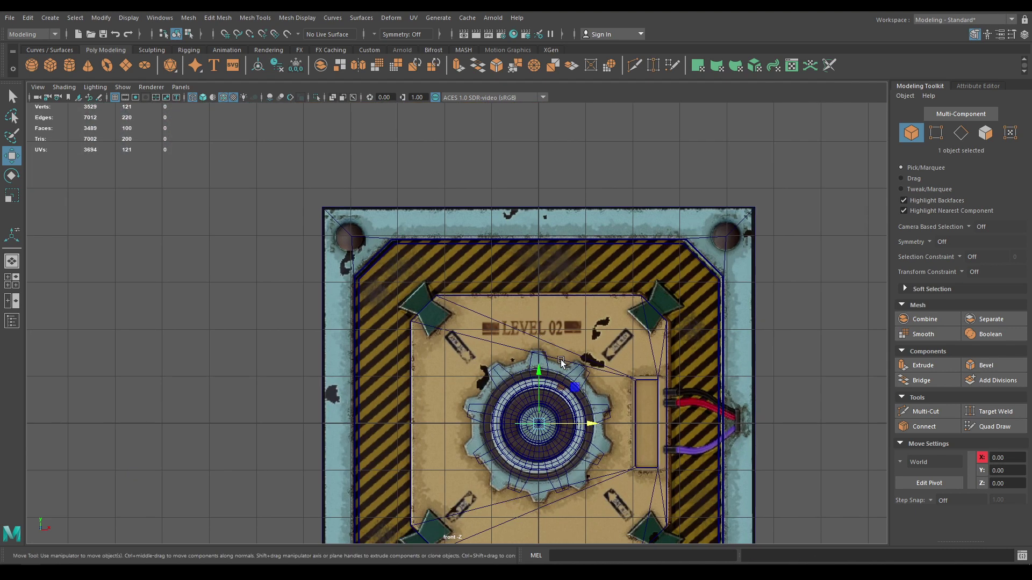
pyautogui.press('e')
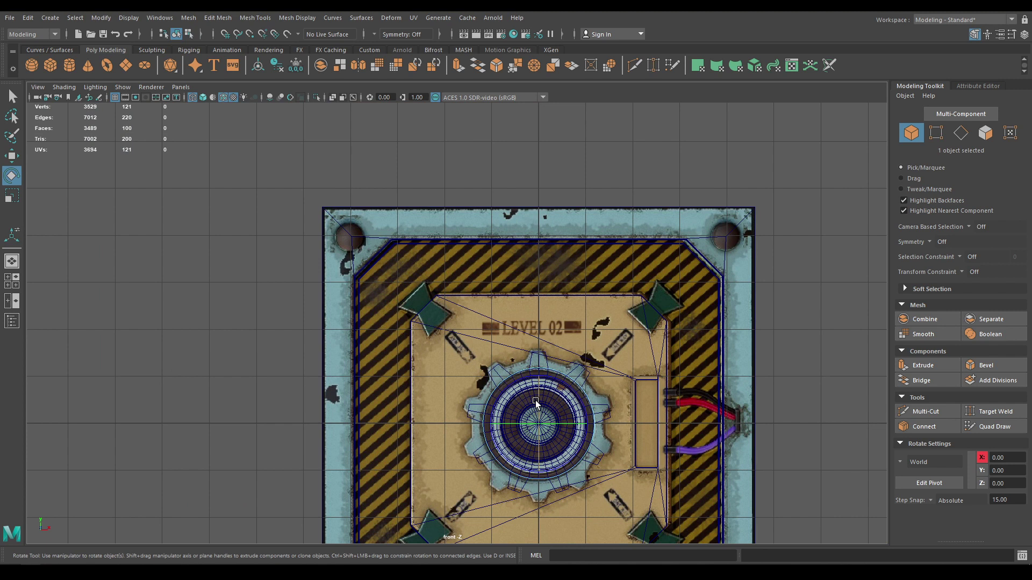
pyautogui.moveTo(536, 402); pyautogui.dragTo(534, 473)
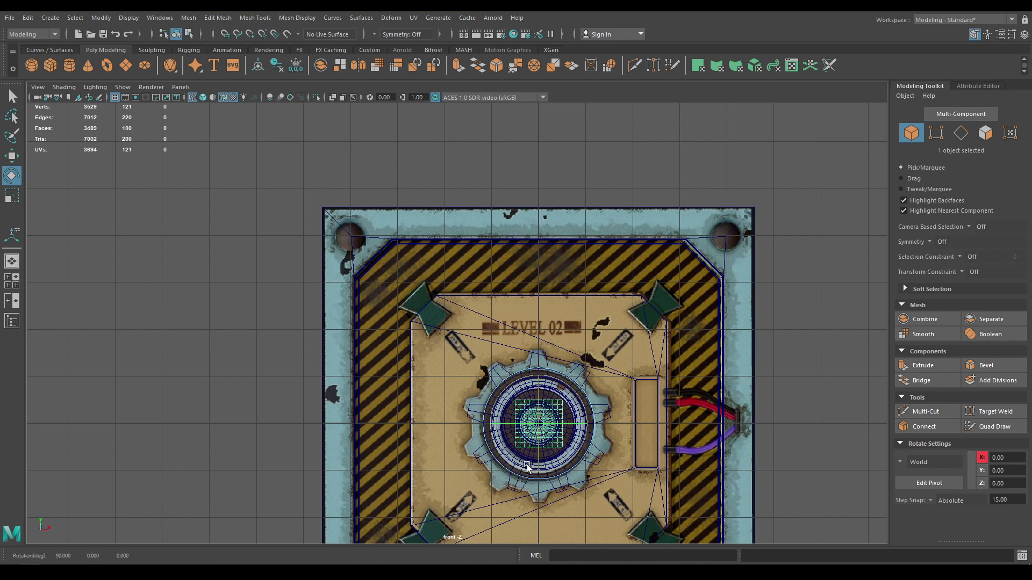
# - Set the plane's width and height subdivisions to 1
pyautogui.press('t')
pyautogui.click(814, 273)
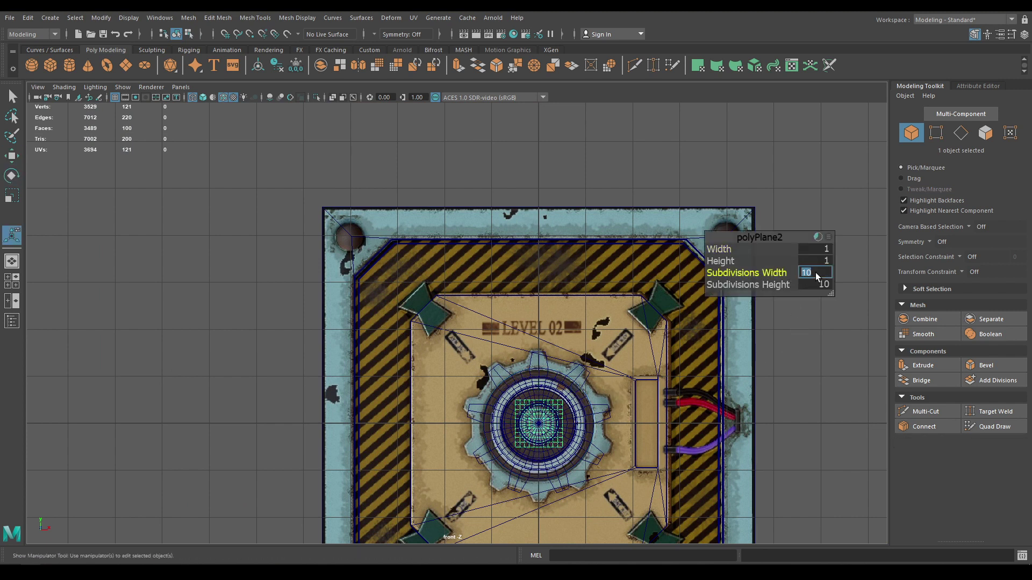
pyautogui.write('1')
pyautogui.press('Tab')
pyautogui.write('1')
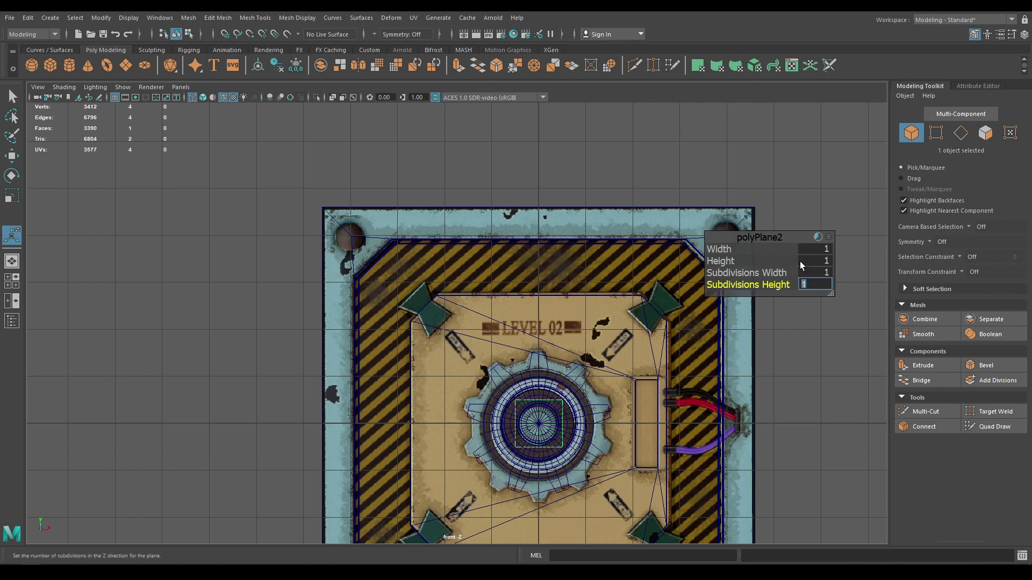
pyautogui.click(784, 236)
# - Move the plane along Z to 0.72, in front of the gear, and return to the front view
pyautogui.press('w')
pyautogui.press('space')
pyautogui.moveTo(588, 418); pyautogui.dragTo(478, 453)
pyautogui.press('space')
pyautogui.moveTo(476, 397); pyautogui.dragTo(483, 415)
pyautogui.scroll(1, 483, 417)
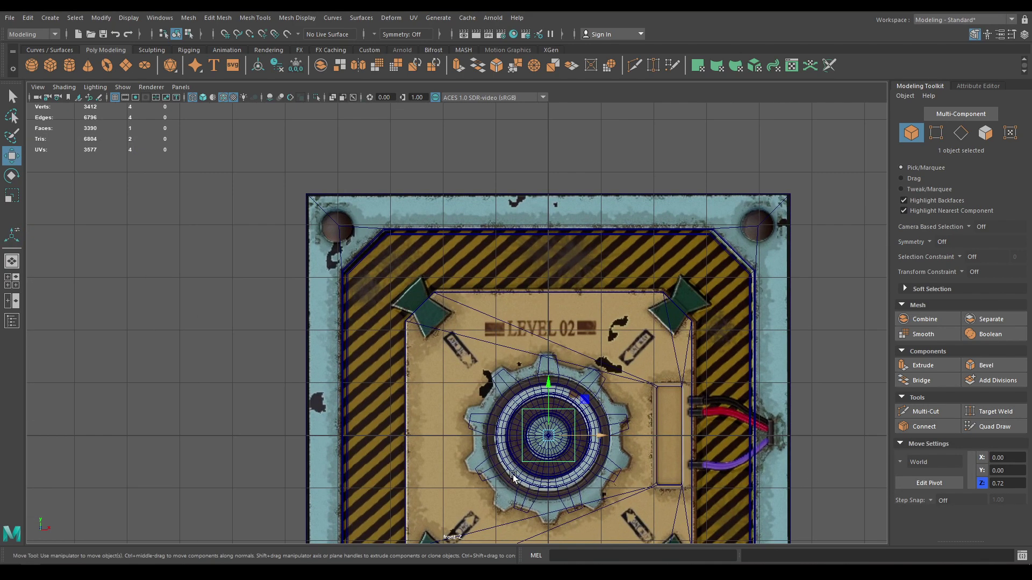
# - Position the plane over the green bow-tie bracket at the reference's upper-left corner and switch to vertex mode
pyautogui.click(410, 306)
pyautogui.scroll(6, 457, 310)
pyautogui.scroll(4, 457, 310)
pyautogui.keyDown('alt'); pyautogui.moveTo(322, 317); pyautogui.dragTo(413, 392, button='middle'); pyautogui.keyUp('alt')
pyautogui.scroll(4, 392, 271)
pyautogui.rightClick(420, 248)
pyautogui.click(367, 248)
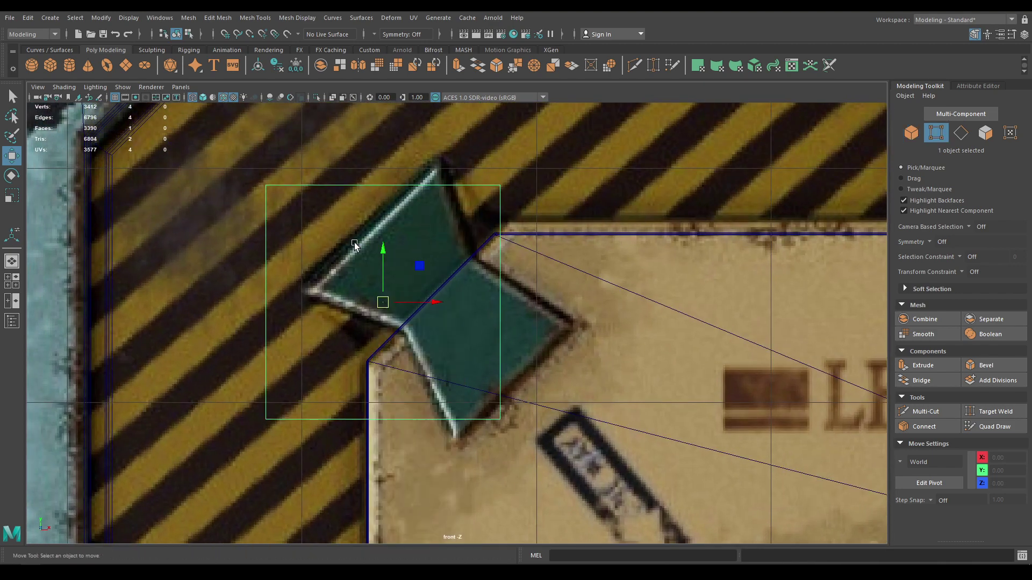
# - Move the plane's four vertices onto the corners and notches of the bracket's lower-right half
pyautogui.click(266, 186)
pyautogui.moveTo(265, 185); pyautogui.dragTo(404, 334)
pyautogui.click(267, 419)
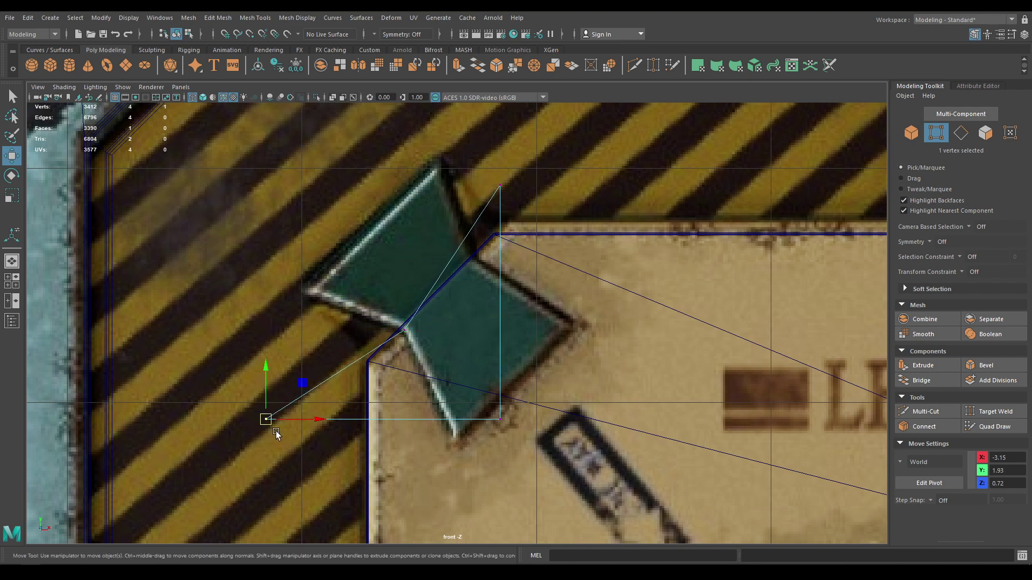
pyautogui.moveTo(267, 418); pyautogui.dragTo(573, 325)
pyautogui.click(500, 418)
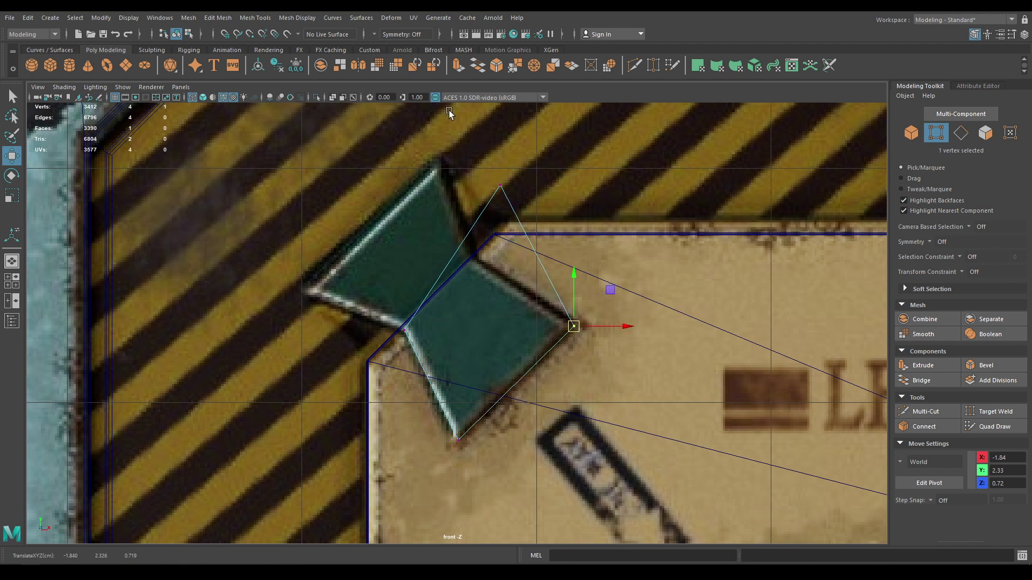
pyautogui.click(500, 187)
pyautogui.moveTo(500, 186); pyautogui.dragTo(474, 258)
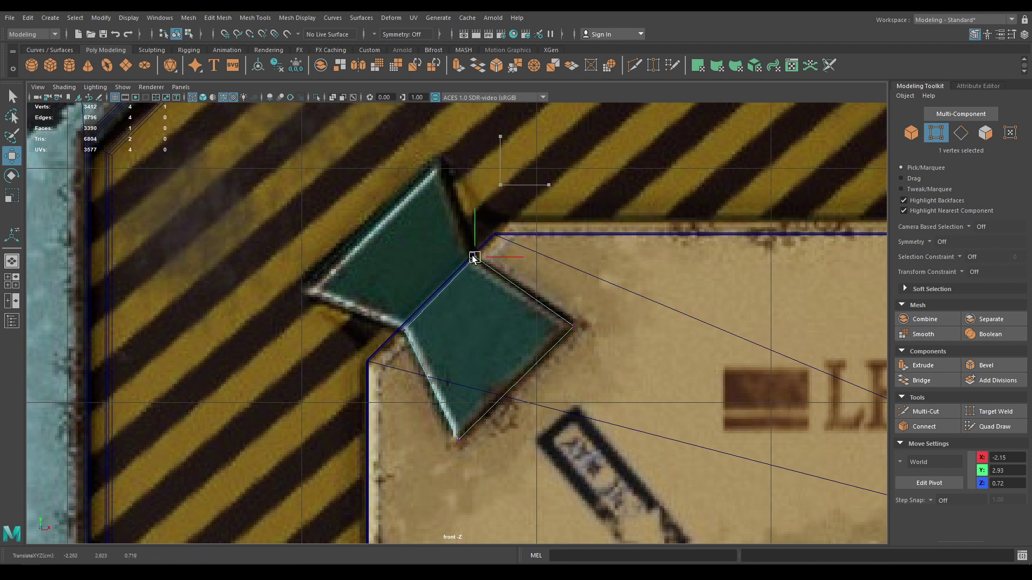
# - Fine-tune the right, bottom and left-notch vertices to match the outline of the bracket's lower-right half
pyautogui.moveTo(624, 311); pyautogui.dragTo(581, 325)
pyautogui.scroll(2, 573, 404)
pyautogui.keyDown('alt'); pyautogui.moveTo(573, 404); pyautogui.dragTo(562, 346, button='middle'); pyautogui.keyUp('alt')
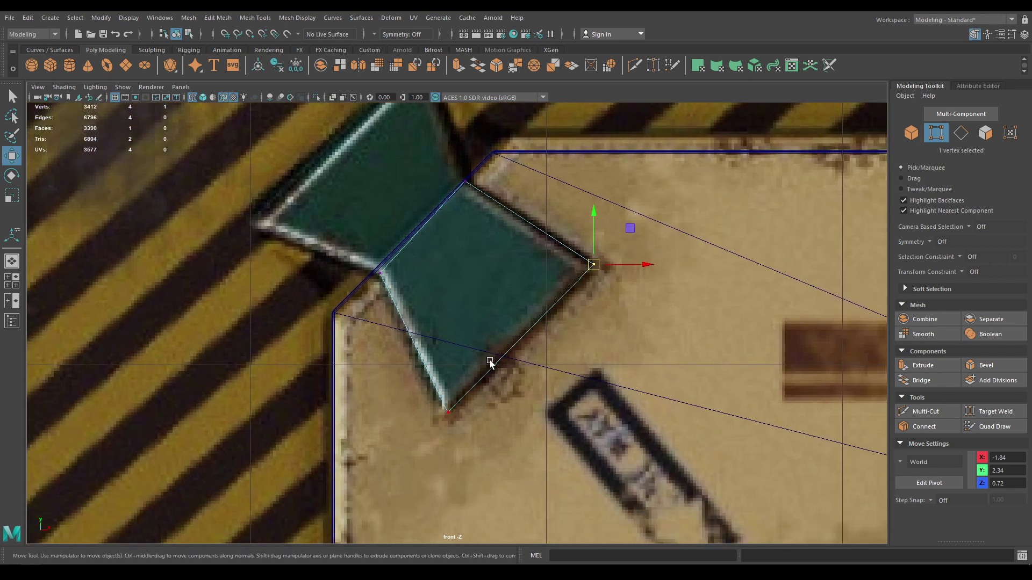
pyautogui.click(450, 412)
pyautogui.moveTo(448, 412); pyautogui.dragTo(445, 412)
pyautogui.click(377, 273)
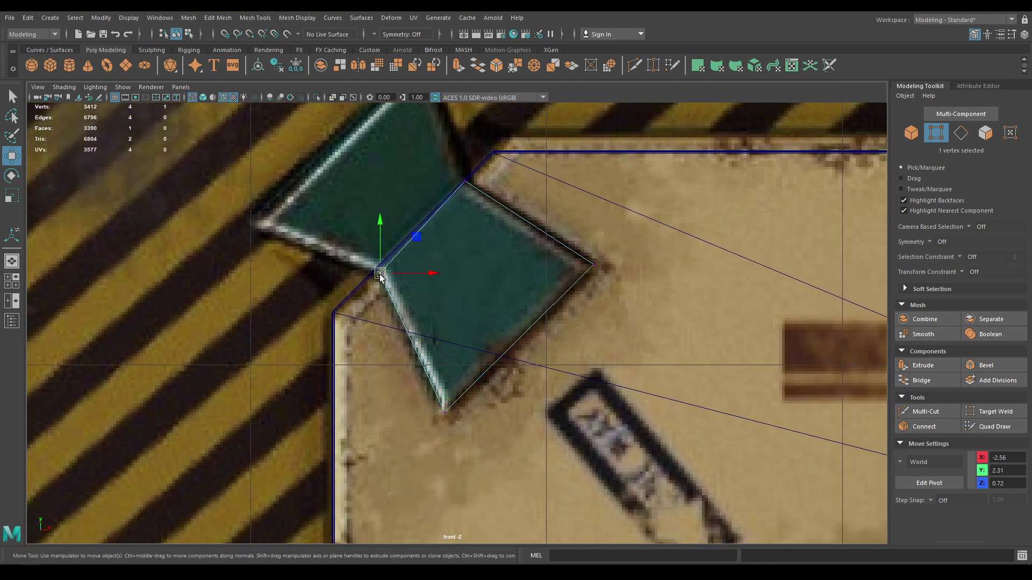
pyautogui.moveTo(375, 274); pyautogui.dragTo(377, 271)
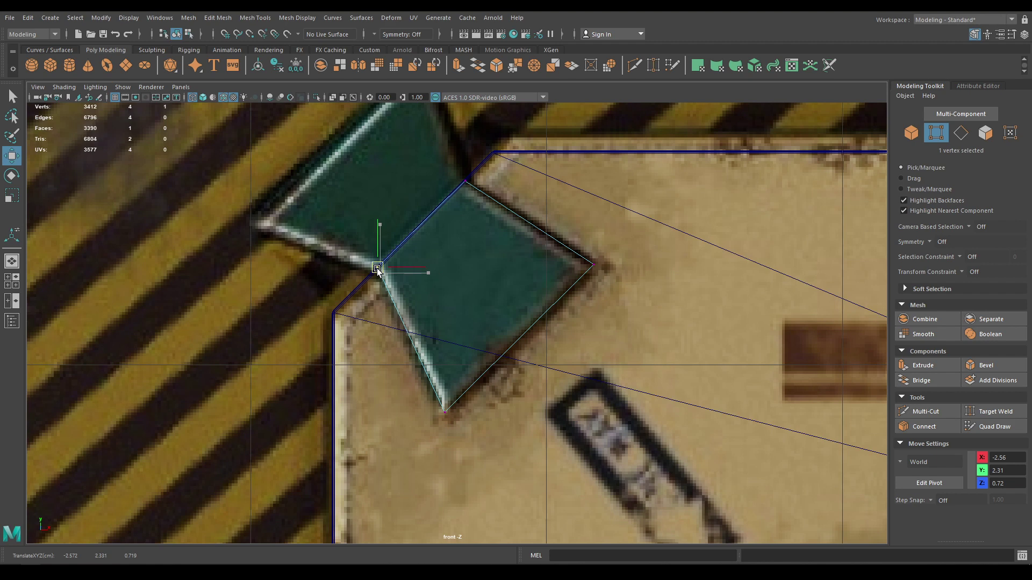
# - In the shaded perspective view, move the whole plane back along Z to -0.07, close to the inner panel
pyautogui.press('space')
pyautogui.click(446, 226)
pyautogui.keyDown('alt'); pyautogui.moveTo(456, 236); pyautogui.dragTo(503, 306); pyautogui.keyUp('alt')
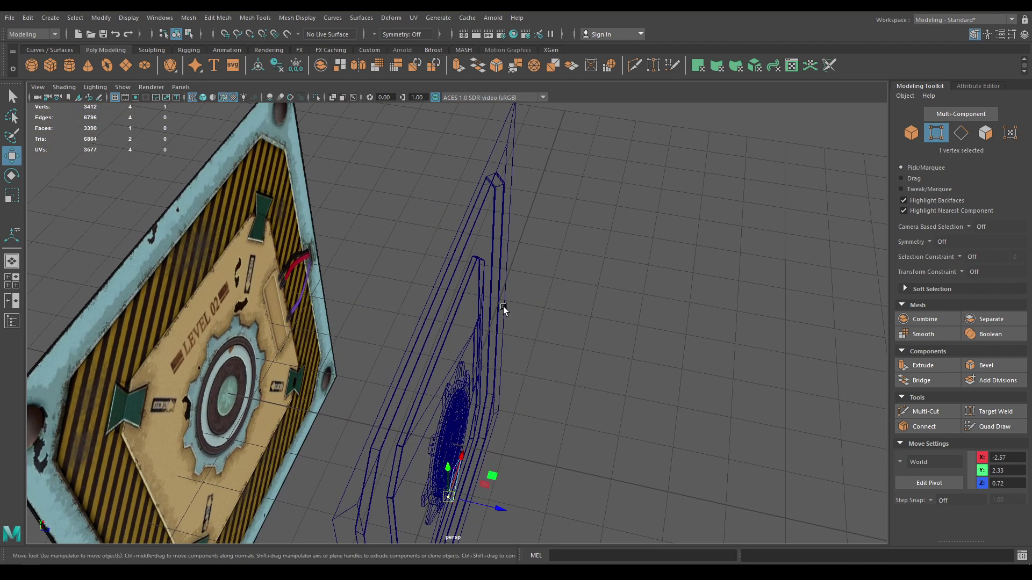
pyautogui.press('6')
pyautogui.moveTo(503, 307); pyautogui.dragTo(556, 259, button='right')
pyautogui.keyDown('alt'); pyautogui.moveTo(588, 266); pyautogui.dragTo(623, 246); pyautogui.keyUp('alt')
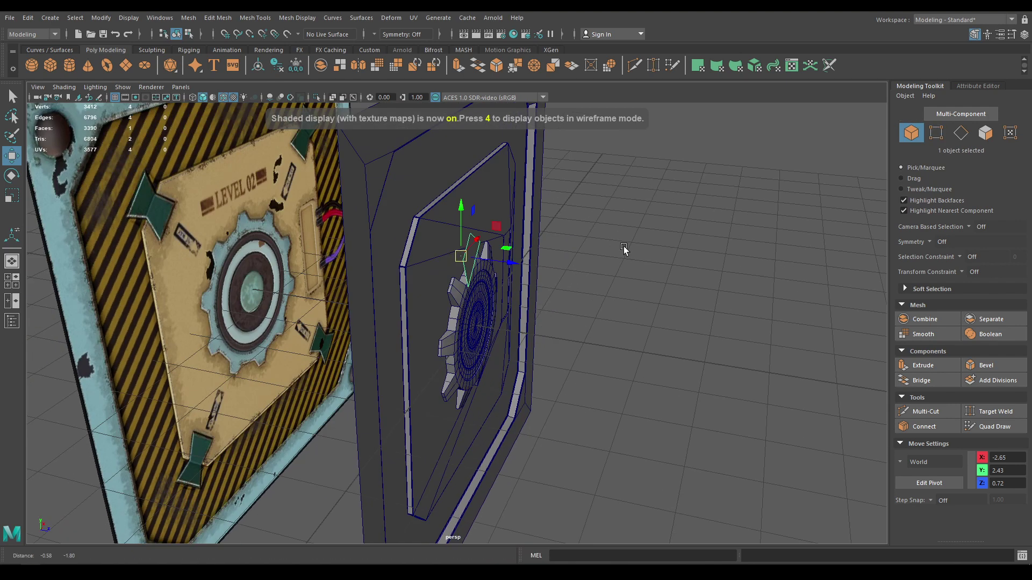
pyautogui.keyDown('alt'); pyautogui.moveTo(623, 246); pyautogui.dragTo(601, 460, button='right'); pyautogui.keyUp('alt')
pyautogui.keyDown('alt'); pyautogui.moveTo(601, 460); pyautogui.dragTo(604, 391, button='middle'); pyautogui.keyUp('alt')
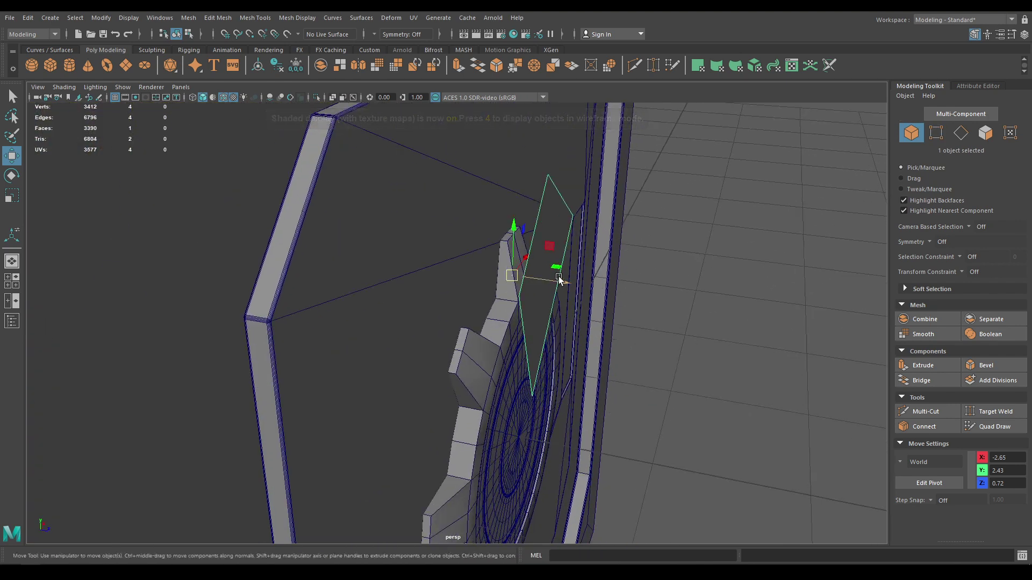
pyautogui.moveTo(559, 278); pyautogui.dragTo(305, 274)
pyautogui.keyDown('alt'); pyautogui.moveTo(305, 275); pyautogui.dragTo(343, 306, button='right'); pyautogui.keyUp('alt')
pyautogui.keyDown('alt'); pyautogui.moveTo(342, 305); pyautogui.dragTo(460, 296, button='middle'); pyautogui.keyUp('alt')
# - Extrude the bracket plane's notch edge backward with a thickness of -0.1, over the panel's bevelled corner
pyautogui.moveTo(460, 295); pyautogui.dragTo(454, 240, button='right')
pyautogui.press('F8')
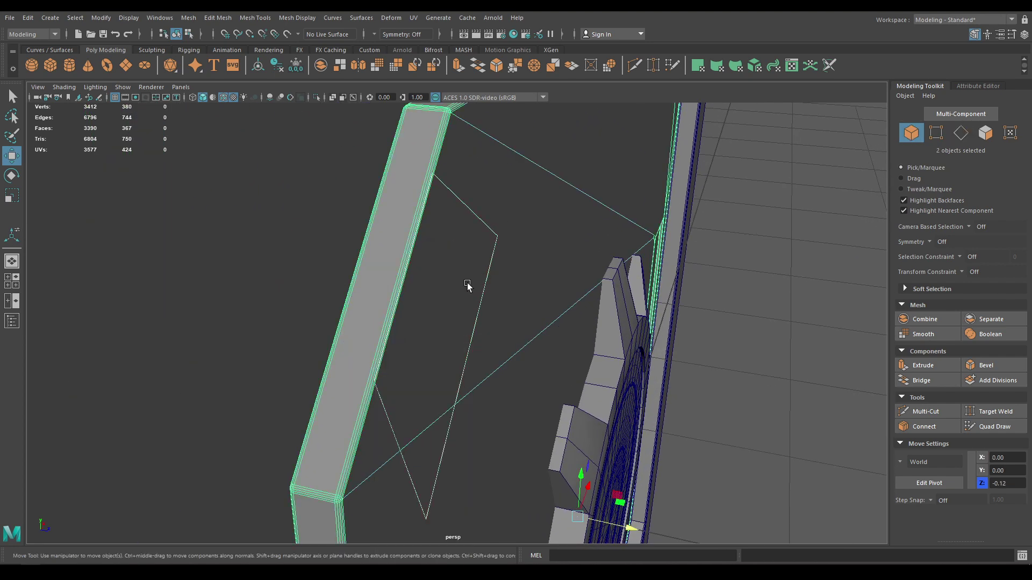
pyautogui.click(482, 292)
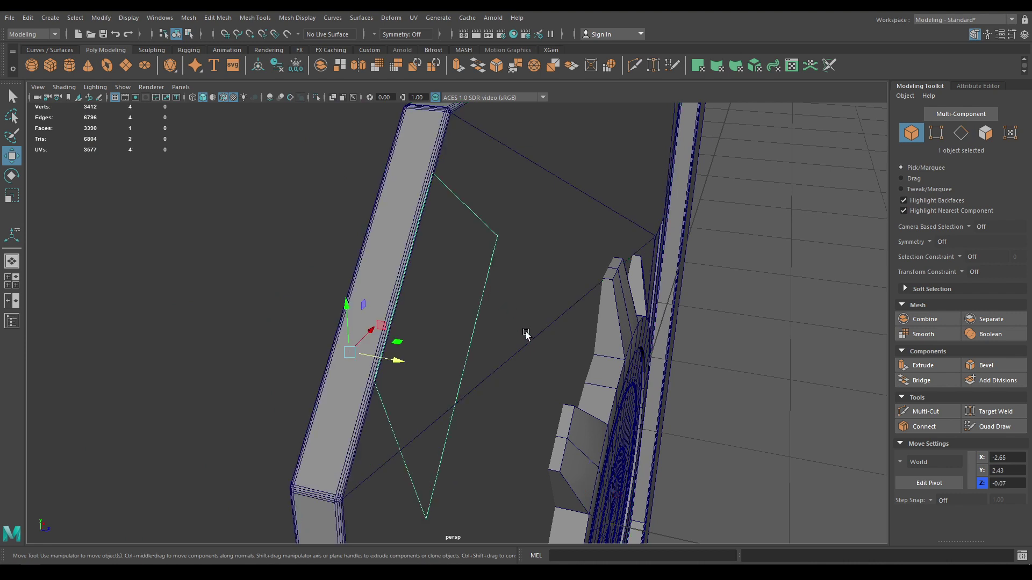
pyautogui.press('F8')
pyautogui.click(425, 292)
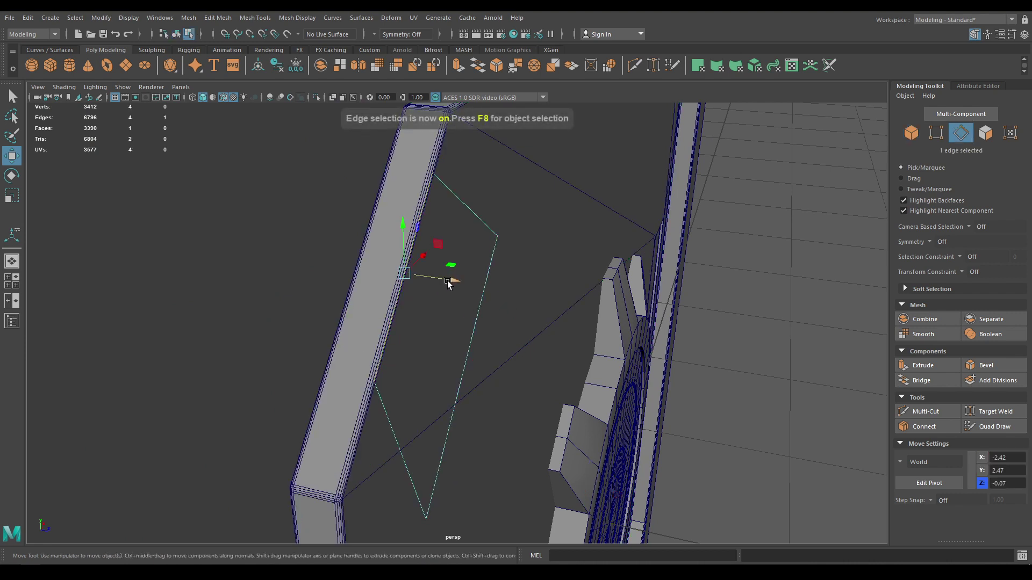
pyautogui.hotkey('ctrl', 'e')
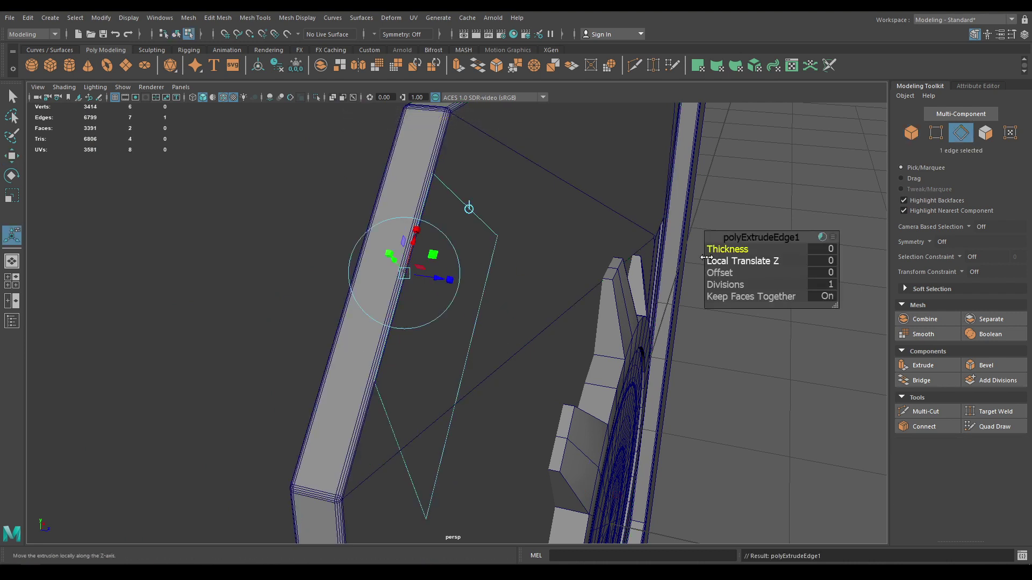
pyautogui.moveTo(716, 251); pyautogui.dragTo(724, 251)
pyautogui.moveTo(725, 250); pyautogui.dragTo(716, 250, button='middle')
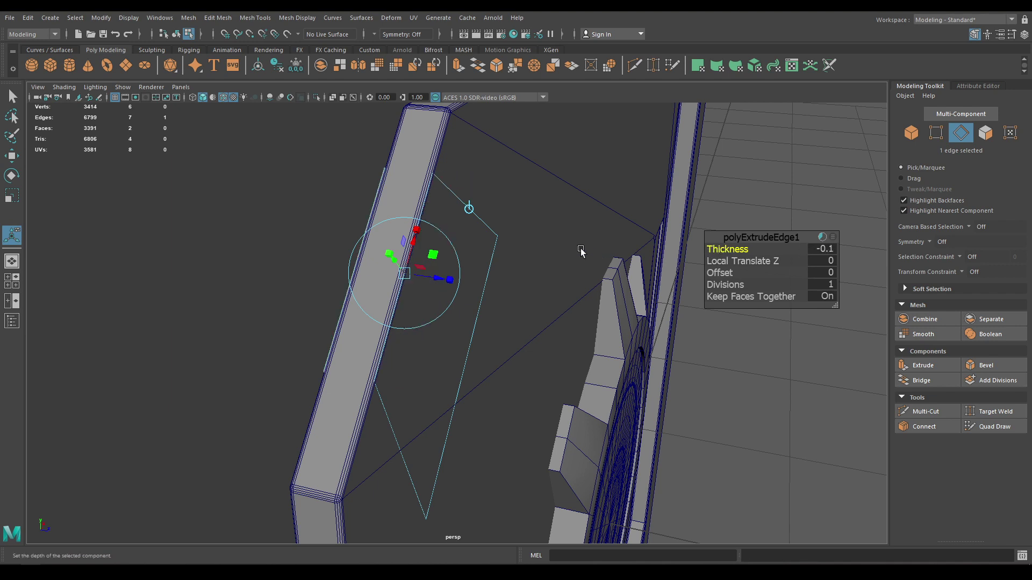
pyautogui.press('w')
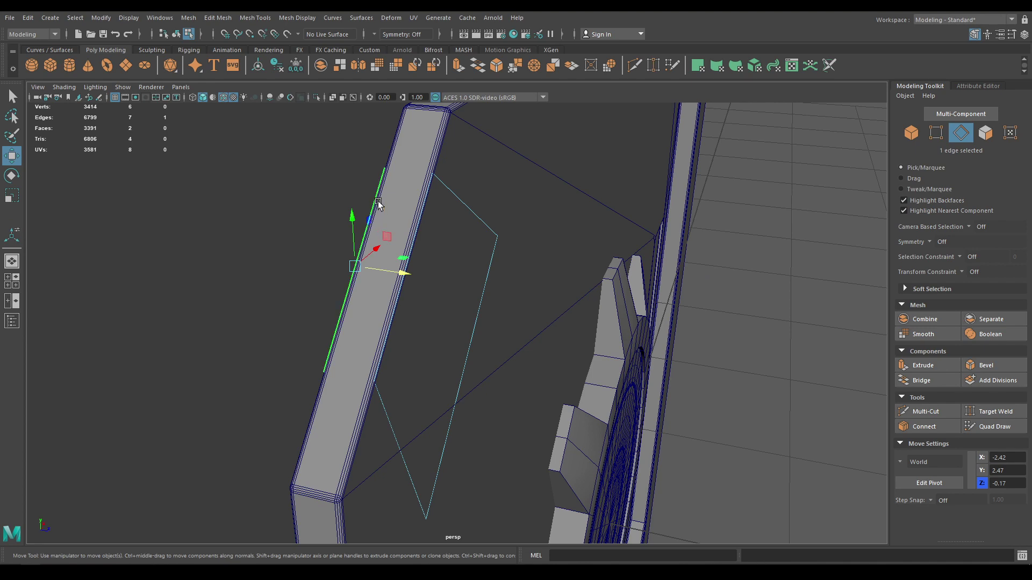
pyautogui.moveTo(406, 270); pyautogui.dragTo(407, 270)
pyautogui.keyDown('alt'); pyautogui.moveTo(353, 300); pyautogui.dragTo(329, 262); pyautogui.keyUp('alt')
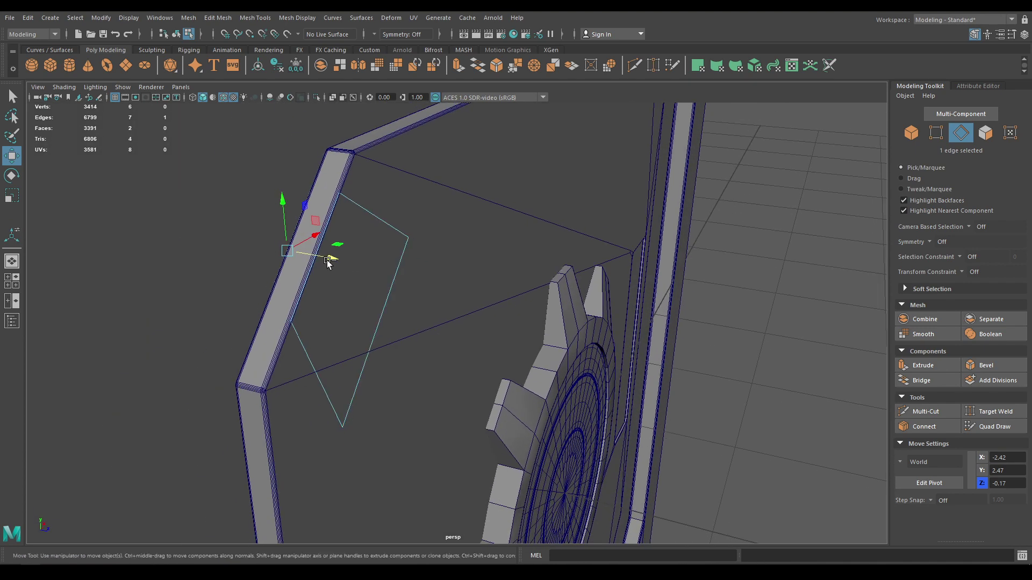
# - Extrude the rear edge again outward, adjusting its thickness in the front wireframe view toward the bracket's outer edge
pyautogui.hotkey('ctrl', 'e')
pyautogui.moveTo(720, 248); pyautogui.dragTo(735, 247)
pyautogui.scroll(-2, 470, 279)
pyautogui.press('space')
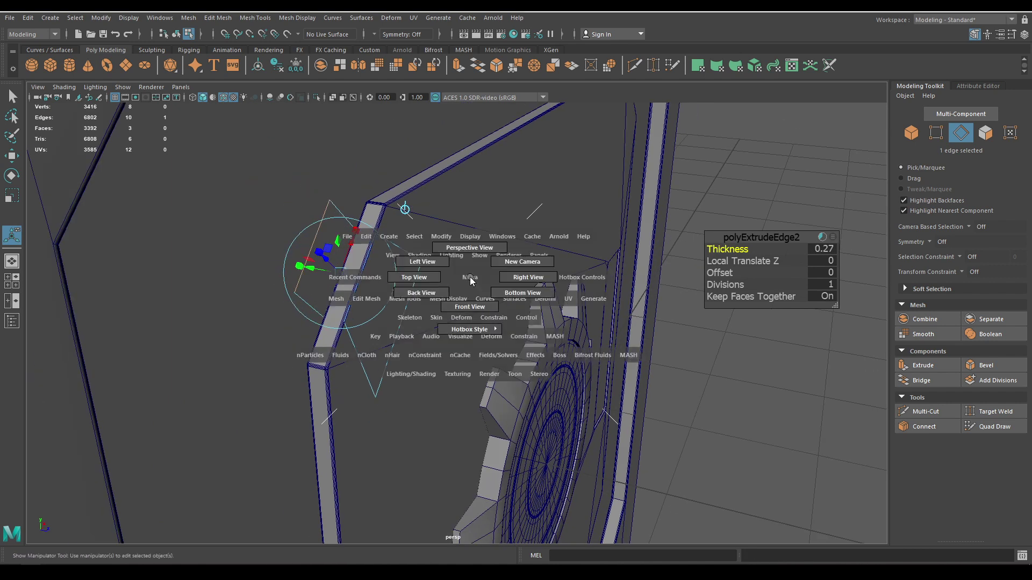
pyautogui.moveTo(470, 279); pyautogui.dragTo(470, 305)
pyautogui.scroll(1, 458, 287)
pyautogui.keyDown('alt'); pyautogui.moveTo(481, 349); pyautogui.dragTo(523, 446, button='middle'); pyautogui.keyUp('alt')
pyautogui.press('4')
pyautogui.moveTo(723, 247); pyautogui.dragTo(734, 248)
pyautogui.press('w')
pyautogui.press('space')
pyautogui.moveTo(459, 237); pyautogui.dragTo(458, 209)
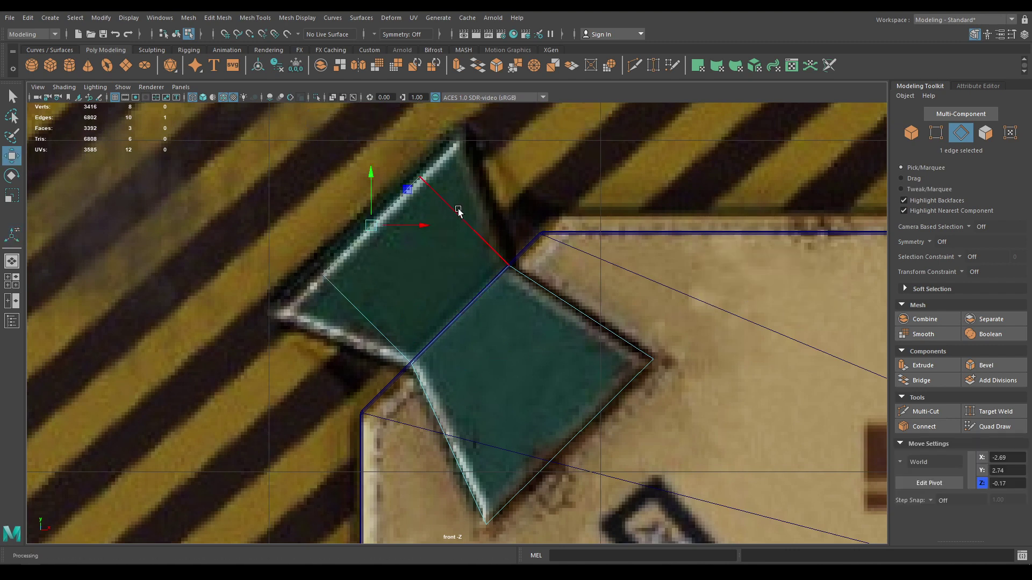
# - Move the extruded edge's upper vertex onto the top tip of the bracket's upper-left half
pyautogui.moveTo(459, 201); pyautogui.dragTo(417, 200, button='right')
pyautogui.click(419, 182)
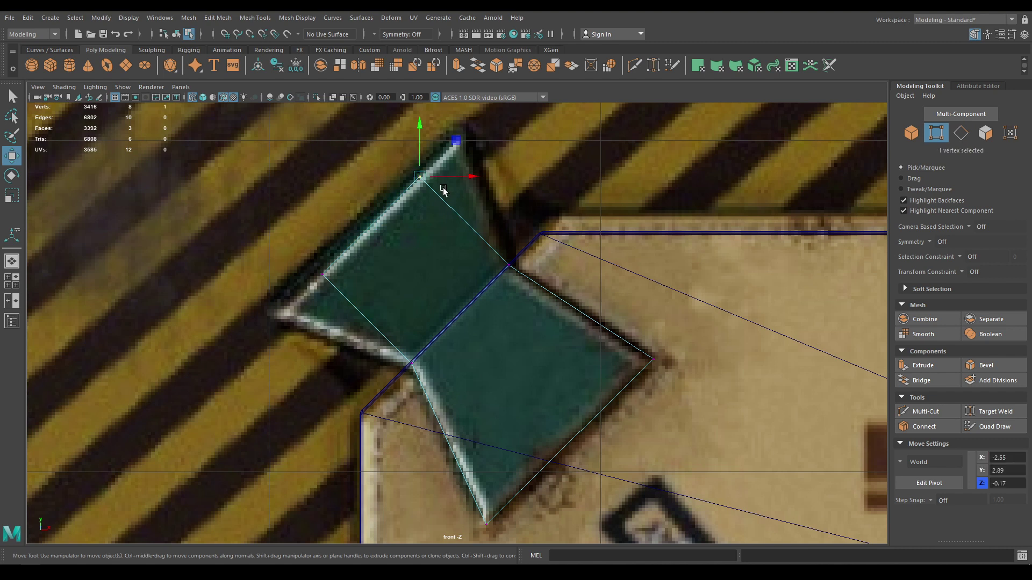
pyautogui.moveTo(424, 181); pyautogui.dragTo(461, 145)
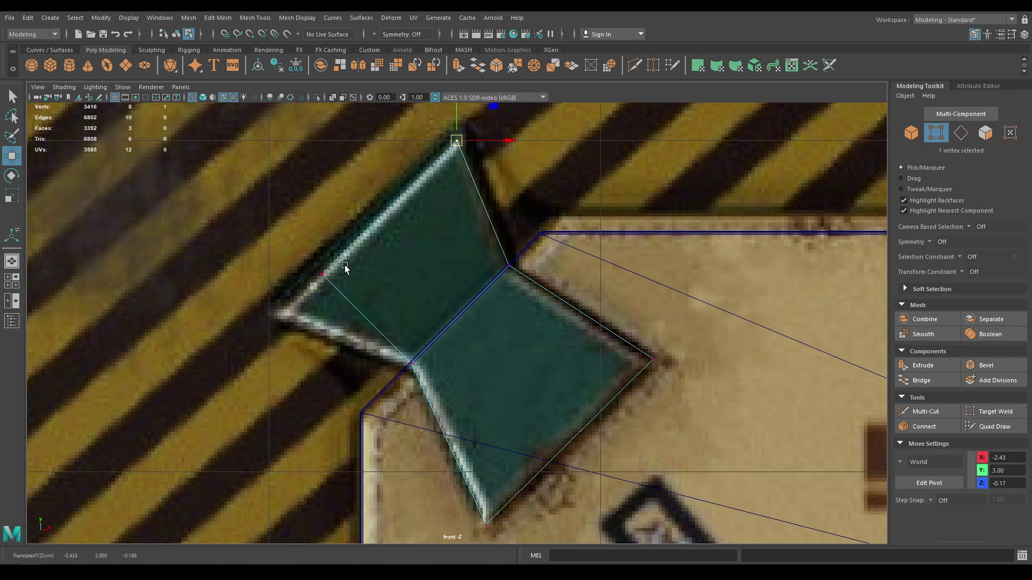
# - Move the extruded edge's lower vertex to the outer left tip of the bracket's upper-left half, at X -2.98, Y 2.47
pyautogui.click(327, 280)
pyautogui.moveTo(280, 312); pyautogui.dragTo(276, 314)
pyautogui.click(323, 277)
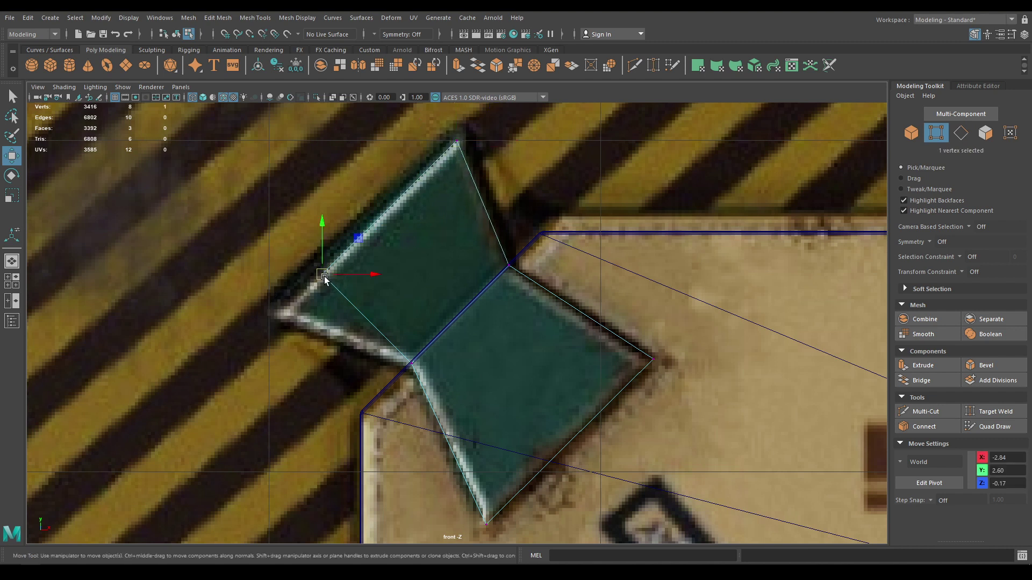
pyautogui.moveTo(323, 277); pyautogui.dragTo(276, 318)
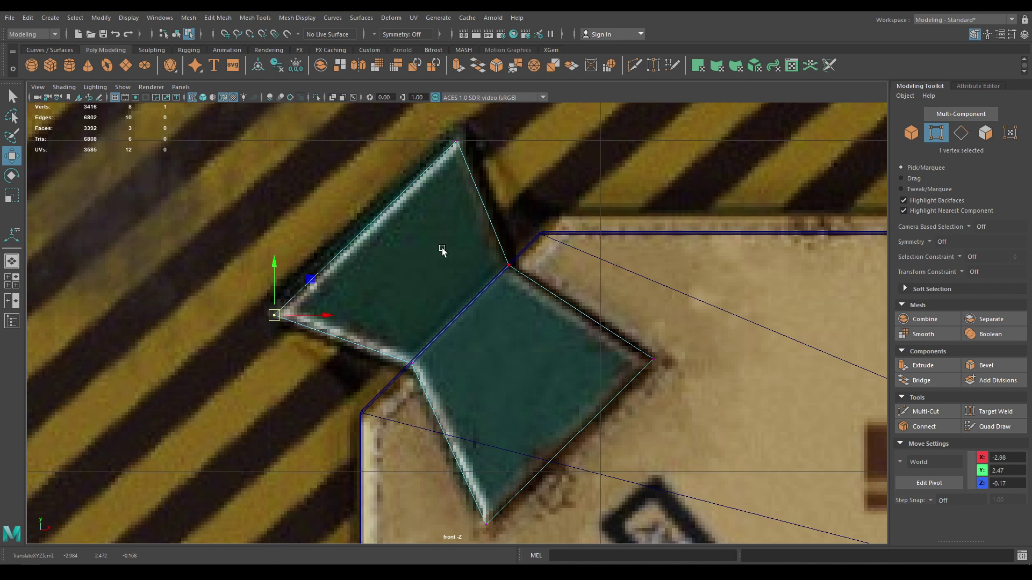
# - Select the whole bracket in the shaded perspective view and extrude its faces slightly outward
pyautogui.press('space')
pyautogui.moveTo(440, 242); pyautogui.dragTo(438, 220)
pyautogui.keyDown('alt'); pyautogui.moveTo(447, 284); pyautogui.dragTo(452, 284); pyautogui.keyUp('alt')
pyautogui.press('5')
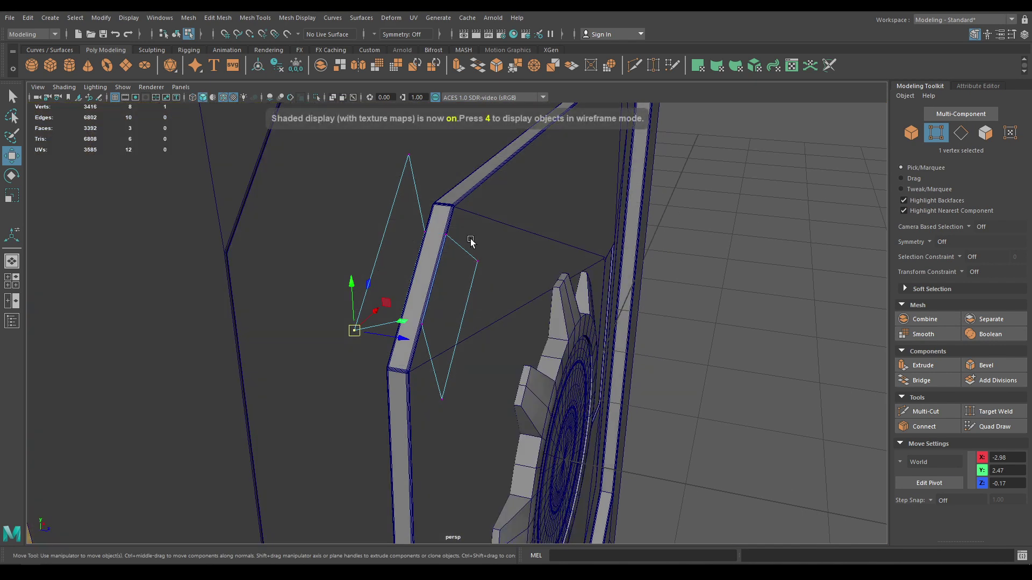
pyautogui.moveTo(415, 259); pyautogui.dragTo(463, 239, button='right')
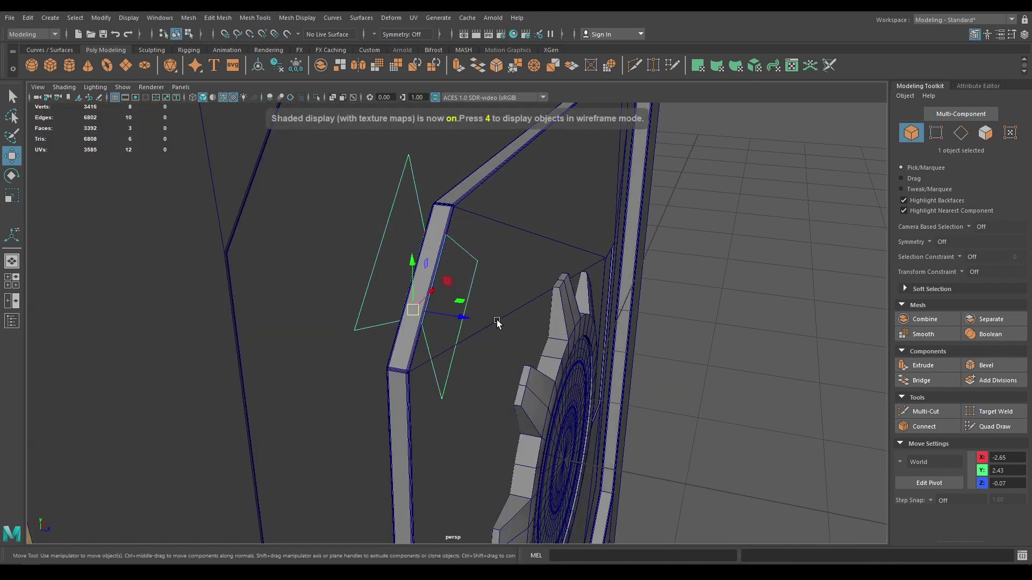
pyautogui.hotkey('ctrl', 'e')
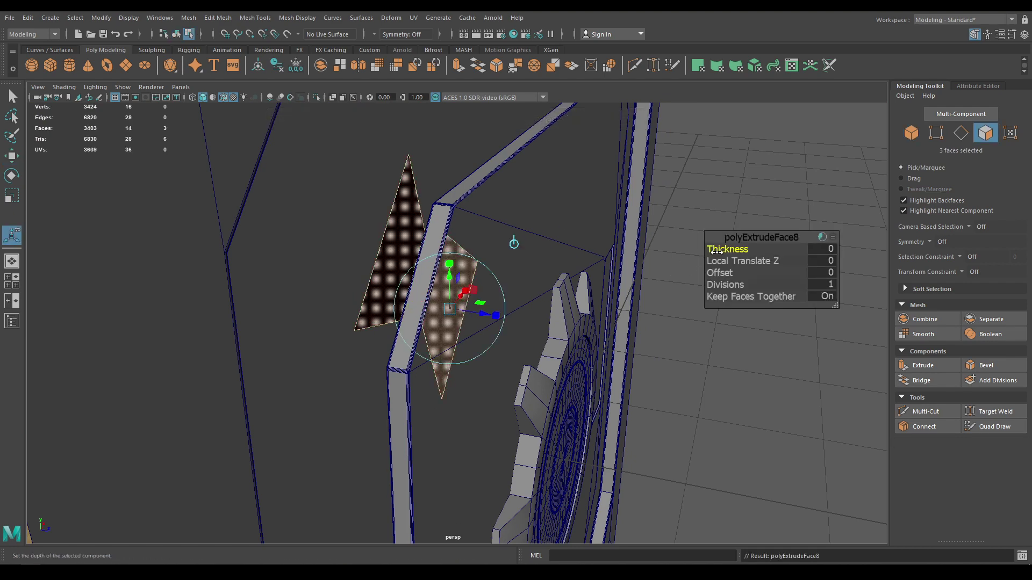
pyautogui.moveTo(716, 251); pyautogui.dragTo(721, 251)
pyautogui.keyDown('alt'); pyautogui.moveTo(653, 272); pyautogui.dragTo(752, 256); pyautogui.keyUp('alt')
pyautogui.keyDown('alt'); pyautogui.moveTo(585, 273); pyautogui.dragTo(732, 275); pyautogui.keyUp('alt')
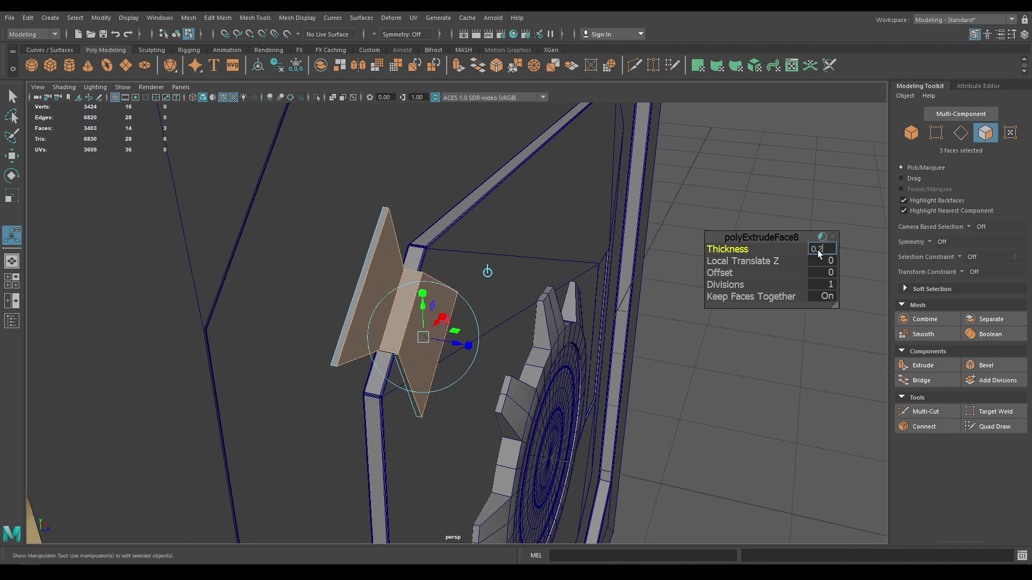
# - Set the bracket face extrusion's thickness to 0.025
pyautogui.write('5')
pyautogui.press('Return')
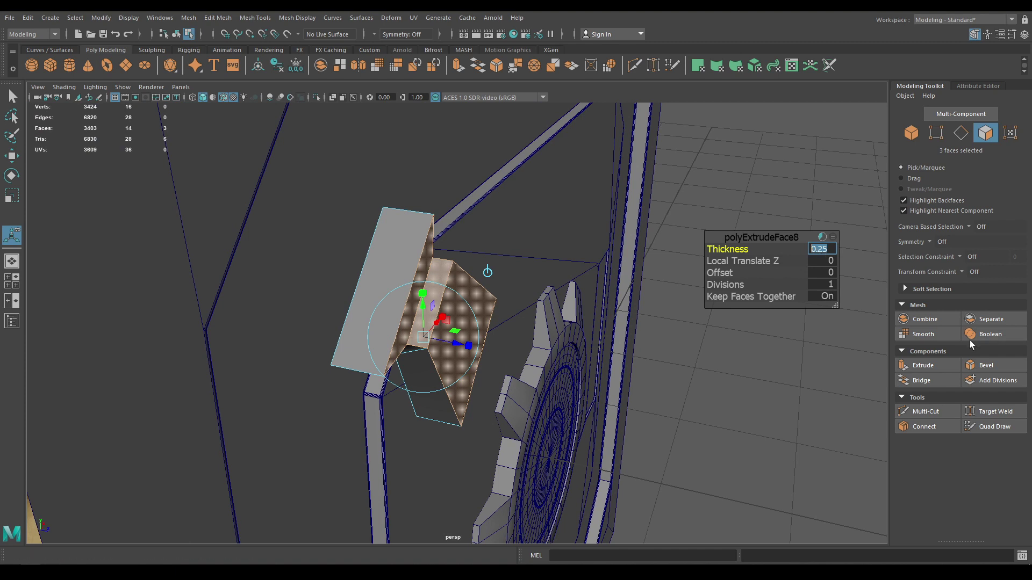
pyautogui.press('Return')
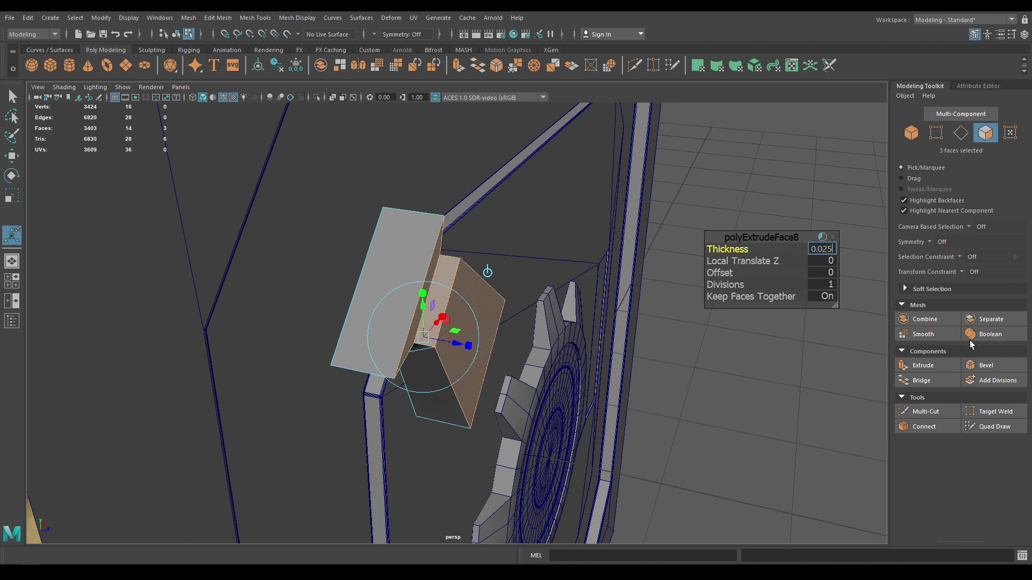
pyautogui.press('Return')
pyautogui.press('w')
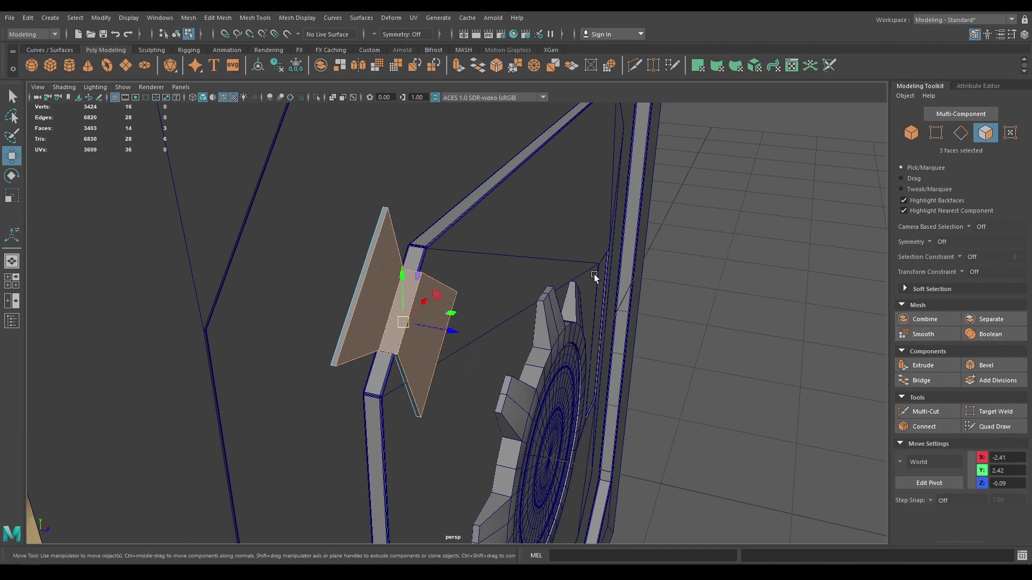
# - Select the bracket as an object, adjust its depth against the inner panel, and set the move axis to Object
pyautogui.keyDown('alt'); pyautogui.moveTo(594, 274); pyautogui.dragTo(430, 401); pyautogui.keyUp('alt')
pyautogui.scroll(2, 484, 388)
pyautogui.moveTo(518, 352); pyautogui.dragTo(571, 258, button='right')
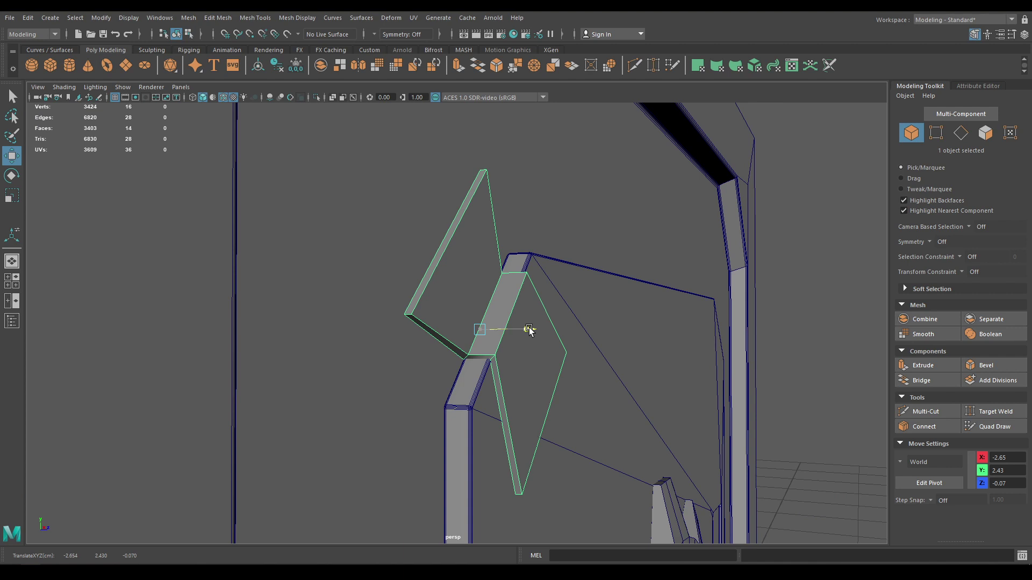
pyautogui.moveTo(529, 329); pyautogui.dragTo(444, 298)
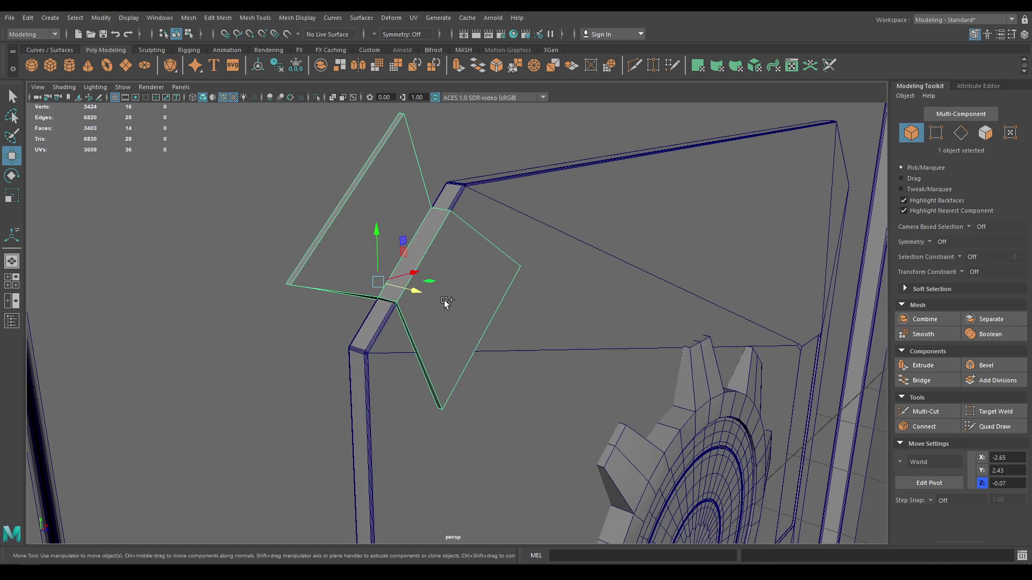
pyautogui.keyDown('ctrl'); pyautogui.keyDown('shift'); pyautogui.rightClick(443, 297); pyautogui.keyUp('shift'); pyautogui.keyUp('ctrl')
pyautogui.keyDown('ctrl'); pyautogui.keyDown('shift'); pyautogui.moveTo(444, 298); pyautogui.dragTo(397, 282, button='right'); pyautogui.keyUp('shift'); pyautogui.keyUp('ctrl')
# - Nudge the bracket along its object Z axis to -2.44 against the bevelled panel corner, and return the move axis to World
pyautogui.keyDown('alt'); pyautogui.moveTo(397, 282); pyautogui.dragTo(448, 283); pyautogui.keyUp('alt')
pyautogui.keyDown('alt'); pyautogui.moveTo(449, 283); pyautogui.dragTo(478, 315, button='right'); pyautogui.keyUp('alt')
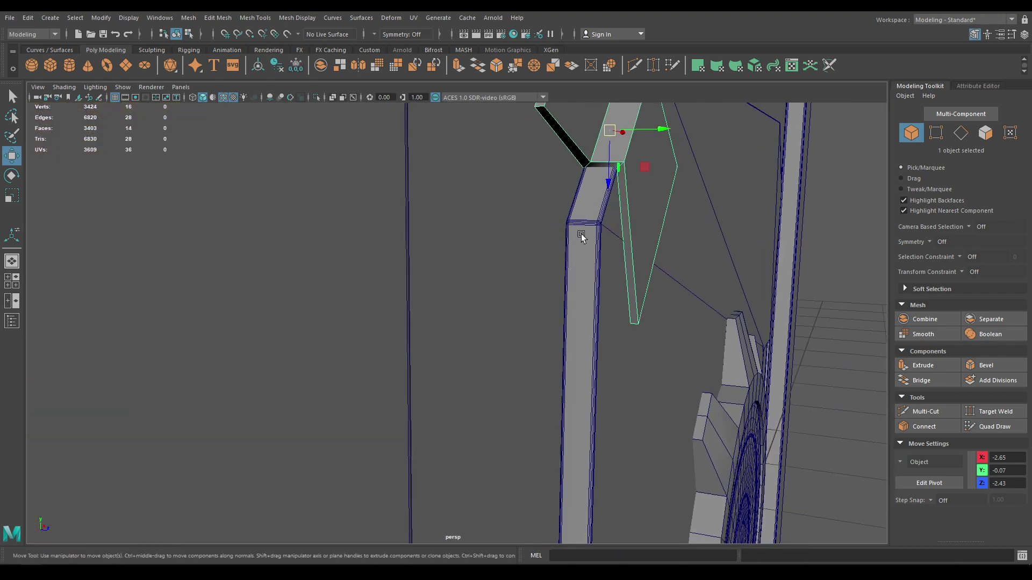
pyautogui.keyDown('alt'); pyautogui.moveTo(655, 125); pyautogui.dragTo(655, 142, button='middle'); pyautogui.keyUp('alt')
pyautogui.keyDown('alt'); pyautogui.moveTo(656, 143); pyautogui.dragTo(555, 415); pyautogui.keyUp('alt')
pyautogui.hotkey('ctrl', 'z')
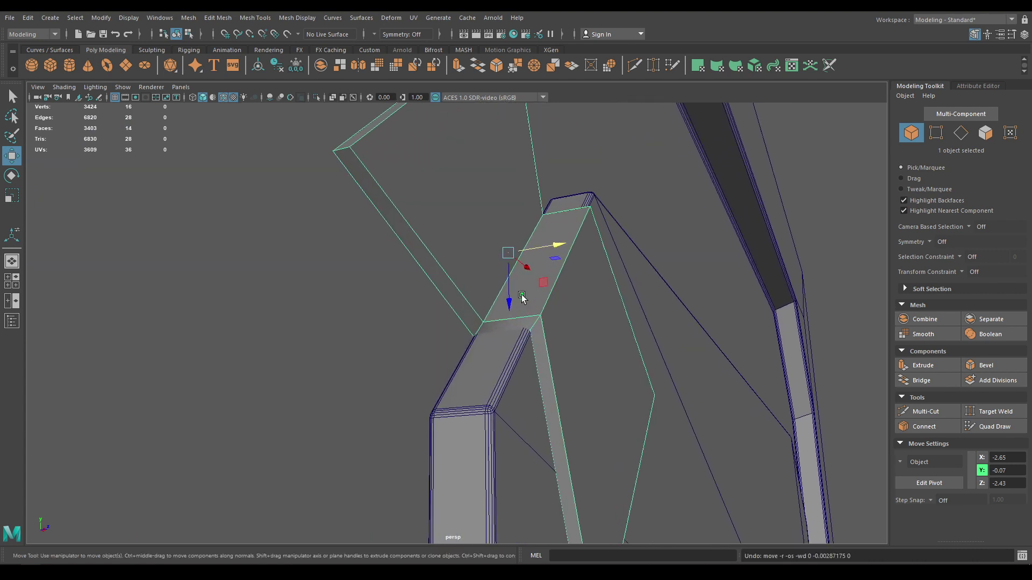
pyautogui.moveTo(508, 305); pyautogui.dragTo(534, 284)
pyautogui.keyDown('ctrl'); pyautogui.keyDown('shift'); pyautogui.rightClick(493, 315); pyautogui.keyUp('shift'); pyautogui.keyUp('ctrl')
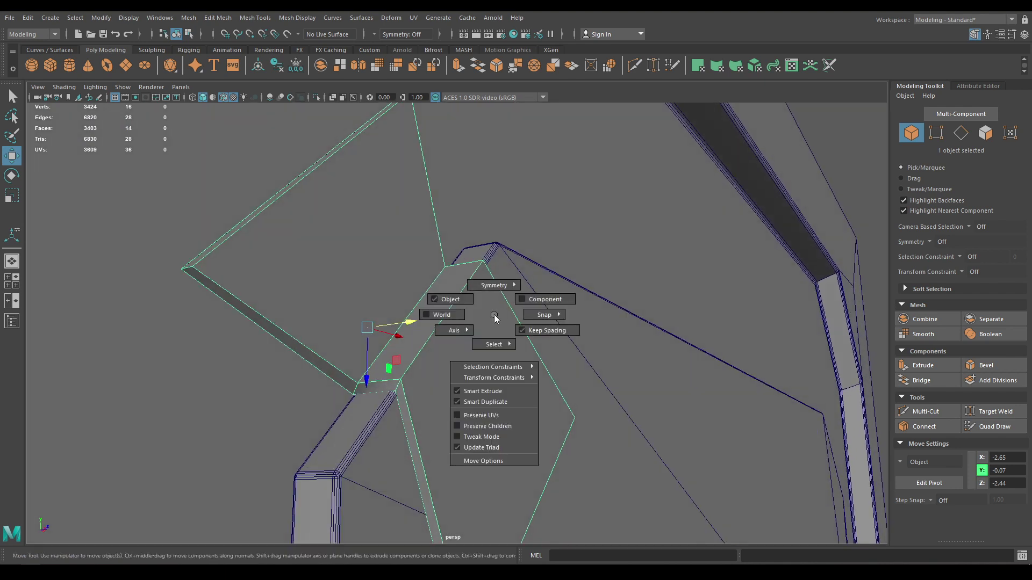
pyautogui.click(442, 315)
# - Select all of the bracket's edges and bevel them
pyautogui.moveTo(456, 342); pyautogui.dragTo(457, 243, button='right')
pyautogui.scroll(-3, 455, 257)
pyautogui.moveTo(335, 157); pyautogui.dragTo(569, 518)
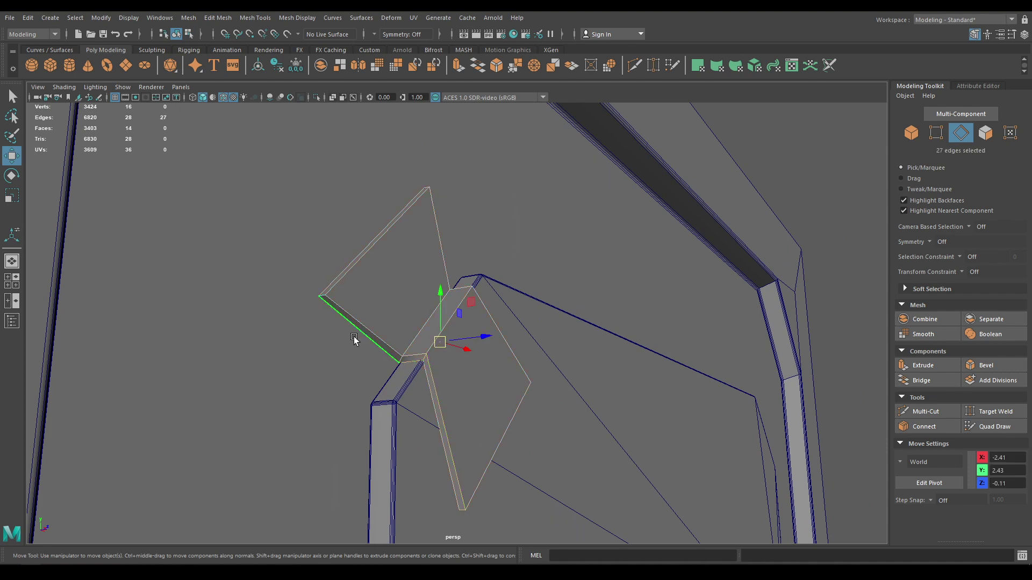
pyautogui.moveTo(387, 243); pyautogui.dragTo(630, 543)
pyautogui.scroll(5, 477, 314)
pyautogui.scroll(-1, 544, 482)
pyautogui.keyDown('alt'); pyautogui.moveTo(494, 459); pyautogui.dragTo(558, 458, button='middle'); pyautogui.keyUp('alt')
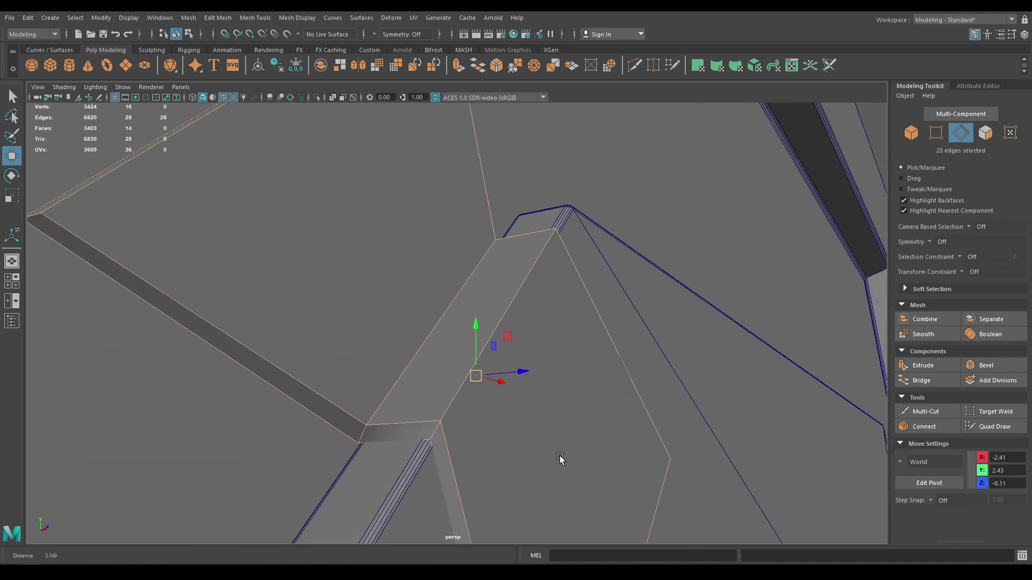
pyautogui.keyDown('shift'); pyautogui.moveTo(510, 321); pyautogui.dragTo(566, 322, button='right'); pyautogui.keyUp('shift')
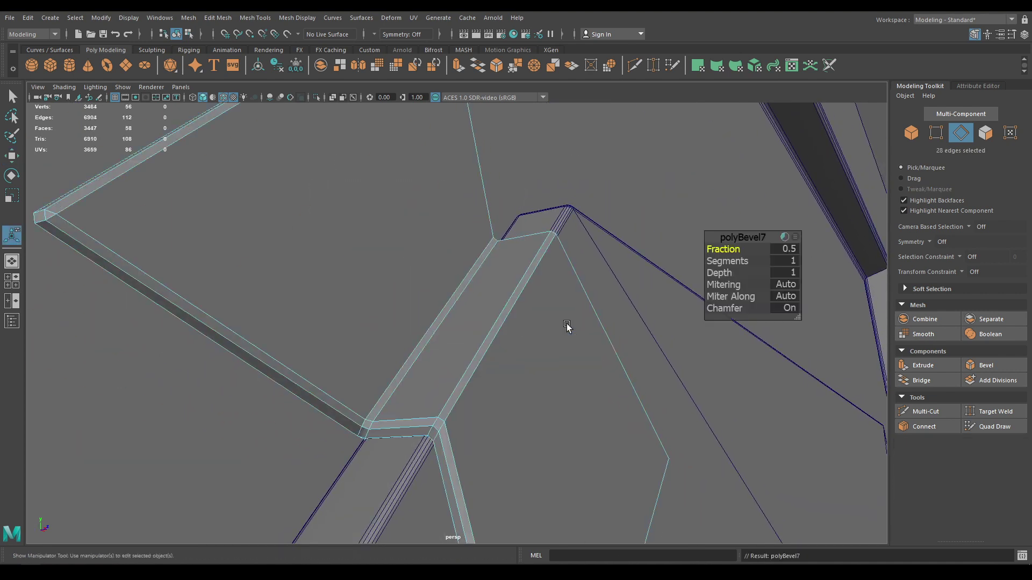
# - Set the bracket bevel to 3 segments with a fraction of 0.15, and return to object selection
pyautogui.keyDown('alt'); pyautogui.moveTo(570, 321); pyautogui.dragTo(590, 321, button='middle'); pyautogui.keyUp('alt')
pyautogui.moveTo(724, 249); pyautogui.dragTo(811, 261)
pyautogui.moveTo(730, 249); pyautogui.dragTo(717, 250)
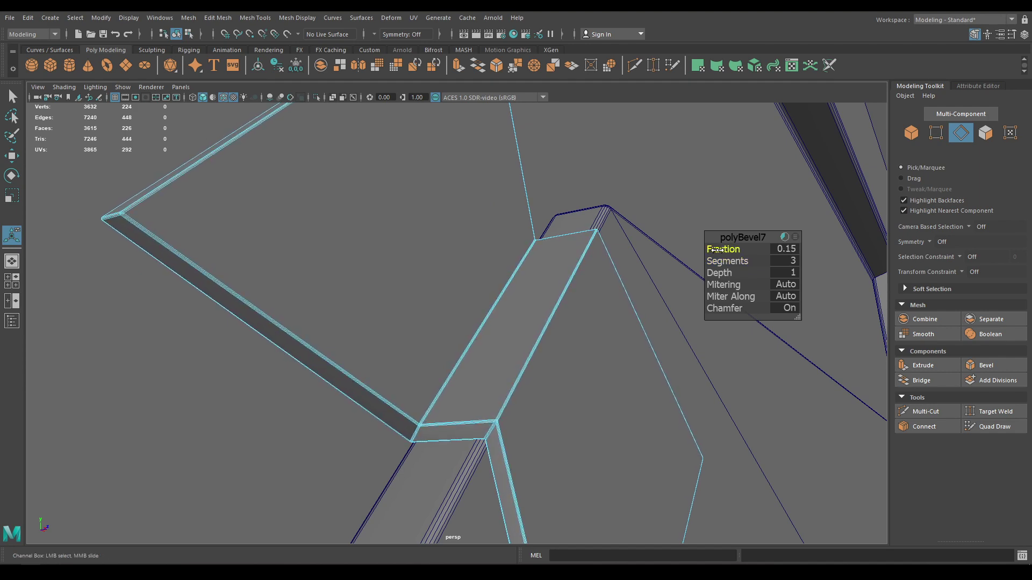
pyautogui.press('w')
pyautogui.moveTo(485, 273); pyautogui.dragTo(537, 258, button='right')
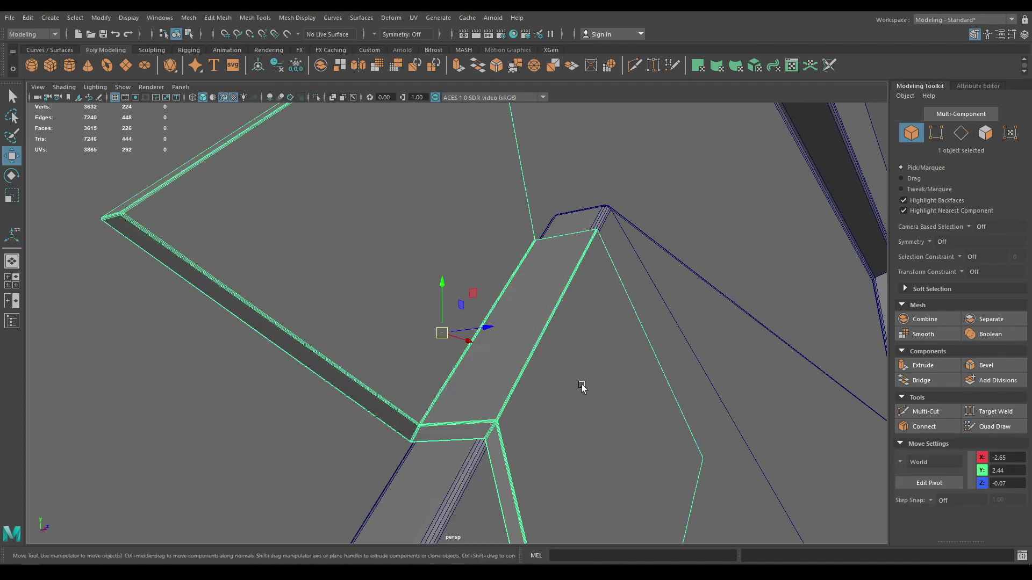
# - Check the bracket on the panel, reselect it, and show the panel in the front view with wireframe on shaded
pyautogui.keyDown('alt'); pyautogui.moveTo(582, 387); pyautogui.dragTo(532, 59, button='right'); pyautogui.keyUp('alt')
pyautogui.keyDown('alt'); pyautogui.moveTo(532, 56); pyautogui.dragTo(516, 145); pyautogui.keyUp('alt')
pyautogui.click(607, 209)
pyautogui.keyDown('alt'); pyautogui.moveTo(666, 237); pyautogui.dragTo(451, 235); pyautogui.keyUp('alt')
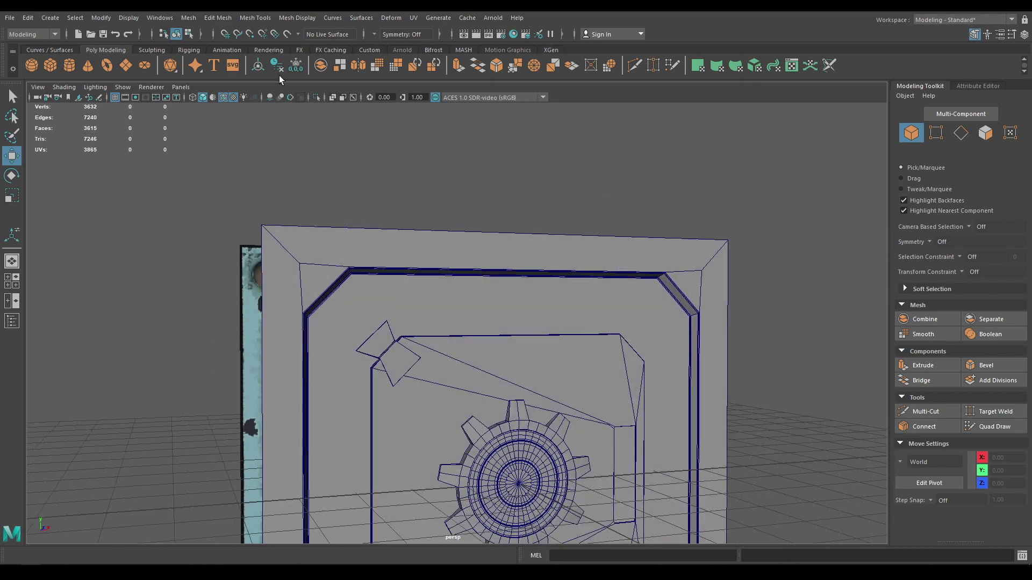
pyautogui.click(225, 97)
pyautogui.moveTo(394, 368)
pyautogui.keyDown('alt'); pyautogui.mouseDown()
pyautogui.moveTo(442, 341)
pyautogui.moveTo(475, 379)
pyautogui.moveTo(463, 300)
pyautogui.moveTo(470, 337)
pyautogui.mouseUp(); pyautogui.keyUp('alt')
pyautogui.click(443, 381)
pyautogui.press('space')
pyautogui.scroll(-10, 488, 285)
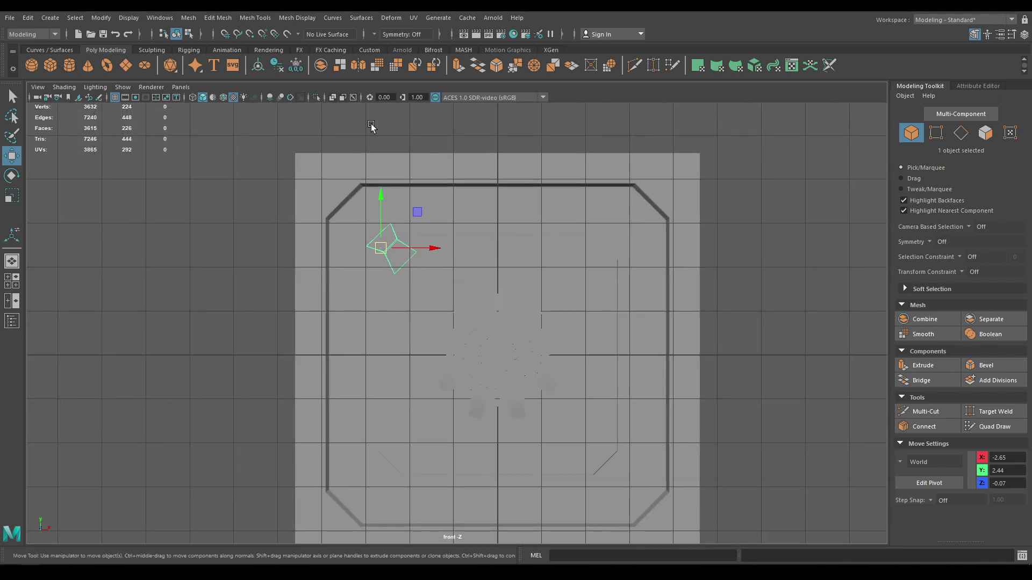
pyautogui.click(231, 97)
pyautogui.scroll(1, 449, 231)
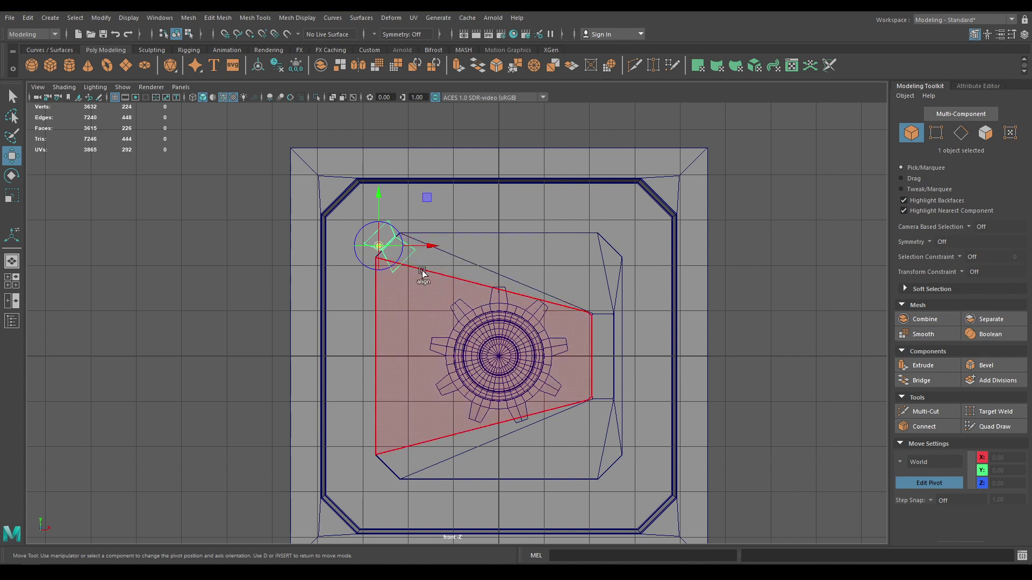
# - Snap the bracket's pivot to the panel's centre at X 0, Y 0
pyautogui.moveTo(425, 245); pyautogui.dragTo(506, 245)
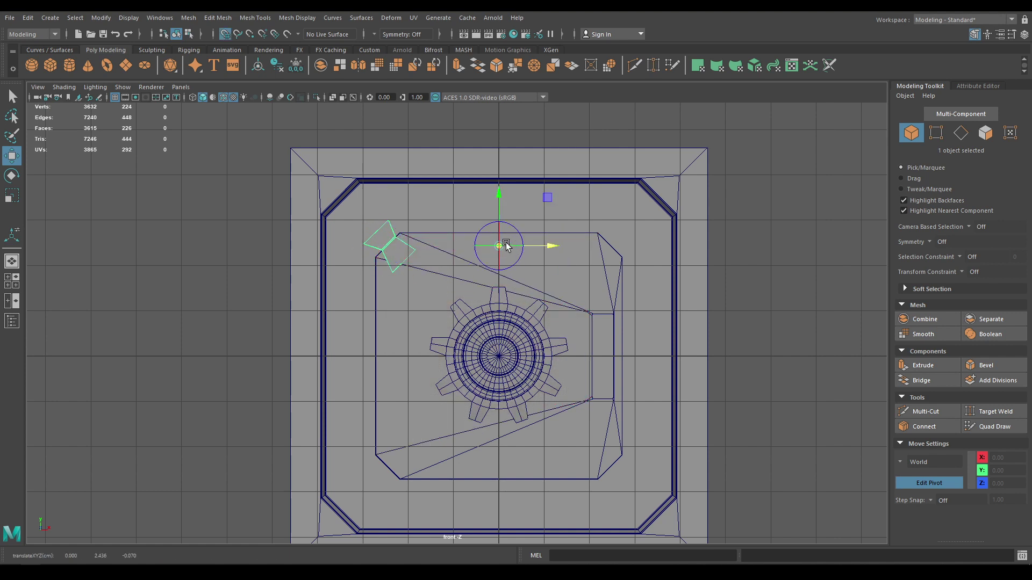
pyautogui.moveTo(502, 197); pyautogui.dragTo(501, 304)
pyautogui.press('Insert')
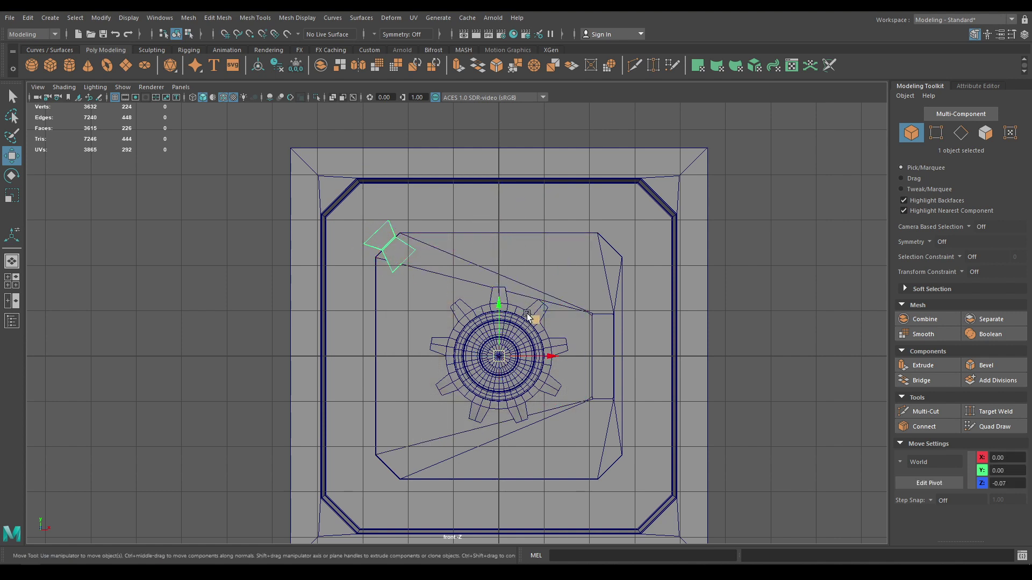
pyautogui.press('e')
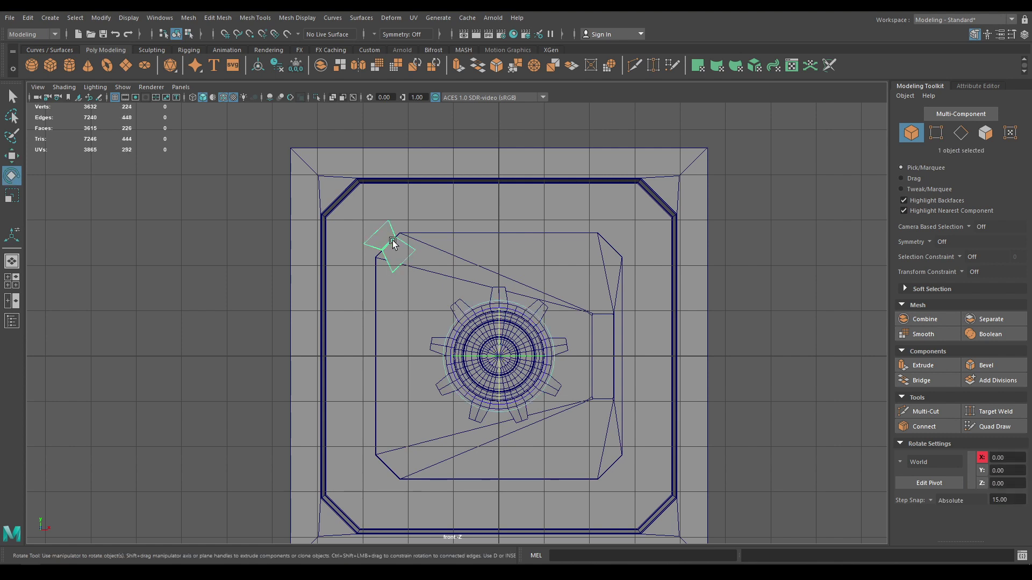
pyautogui.press('w')
# - Duplicate the bracket rotated 90 degrees about the panel's centre, repeating the transformed duplicate until all four corners have one
pyautogui.hotkey('ctrl', 'd')
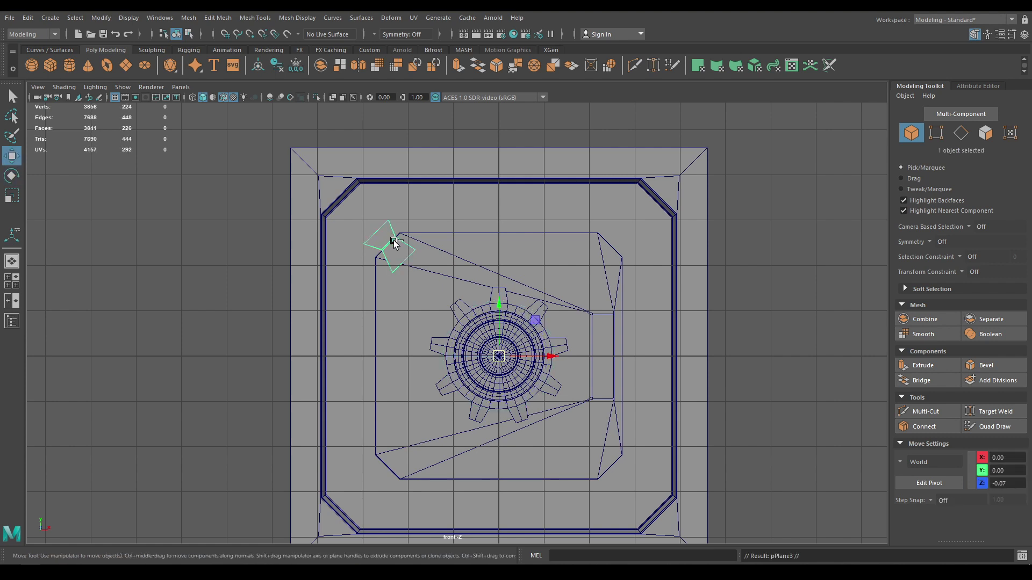
pyautogui.press('e')
pyautogui.moveTo(538, 398); pyautogui.dragTo(470, 423)
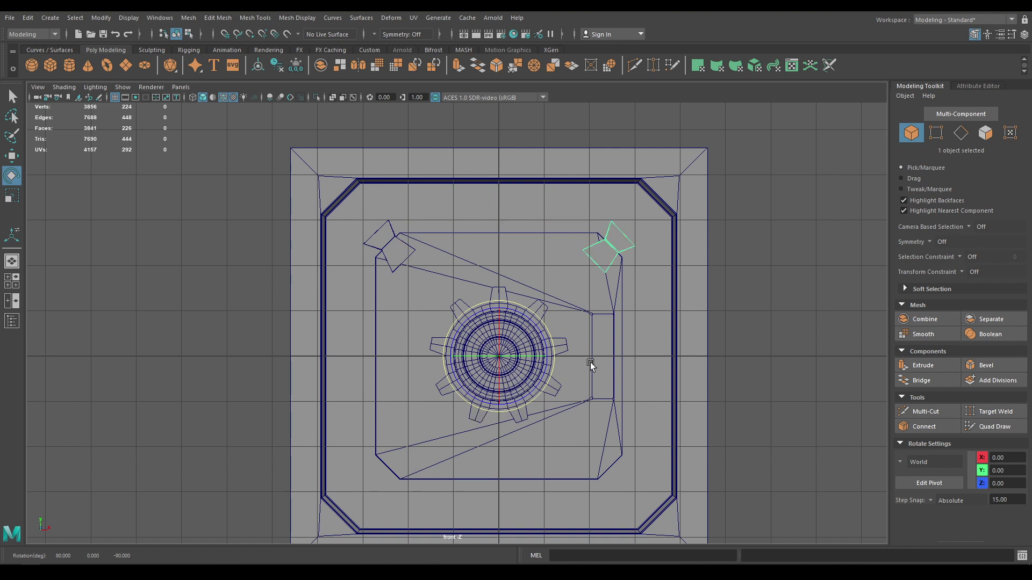
pyautogui.hotkey('shift', 'd')
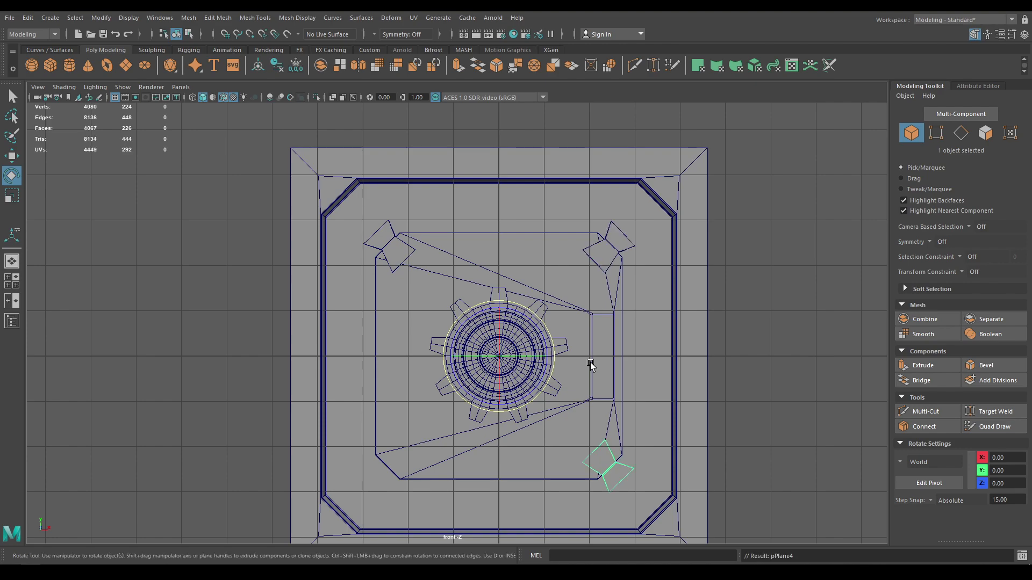
pyautogui.hotkey('shift', 'd')
# - Compare the four corner brackets with the textured reference panel from several angles in the perspective view
pyautogui.press('space')
pyautogui.moveTo(696, 282); pyautogui.dragTo(686, 199)
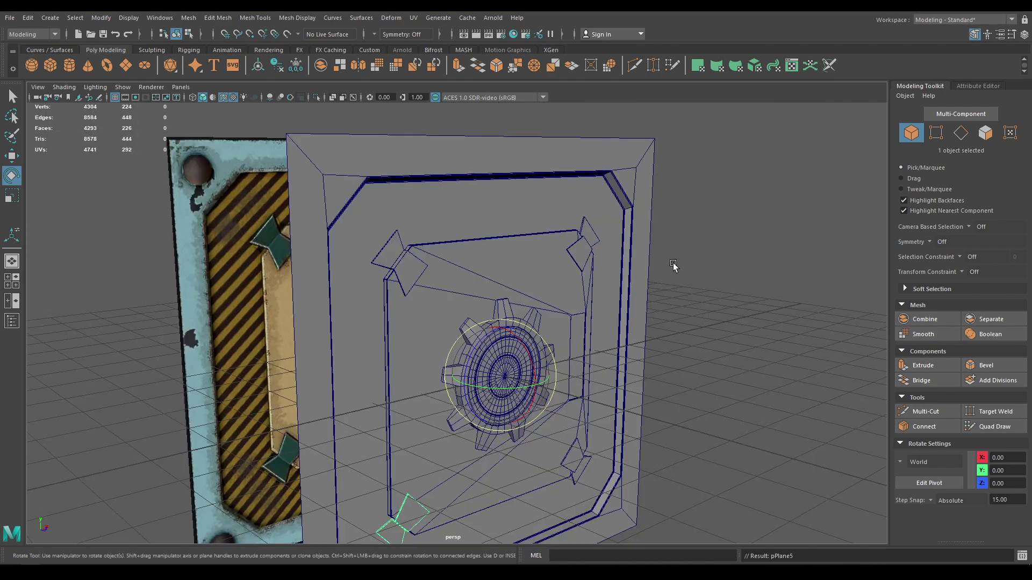
pyautogui.moveTo(671, 264)
pyautogui.keyDown('alt'); pyautogui.mouseDown()
pyautogui.moveTo(683, 271)
pyautogui.moveTo(684, 317)
pyautogui.moveTo(700, 312)
pyautogui.moveTo(498, 418)
pyautogui.moveTo(431, 430)
pyautogui.moveTo(555, 425)
pyautogui.mouseUp(); pyautogui.keyUp('alt')
pyautogui.press('w')
pyautogui.press('6')
pyautogui.click(683, 271)
pyautogui.scroll(-5, 556, 426)
pyautogui.keyDown('alt'); pyautogui.moveTo(538, 231); pyautogui.dragTo(655, 196); pyautogui.keyUp('alt')
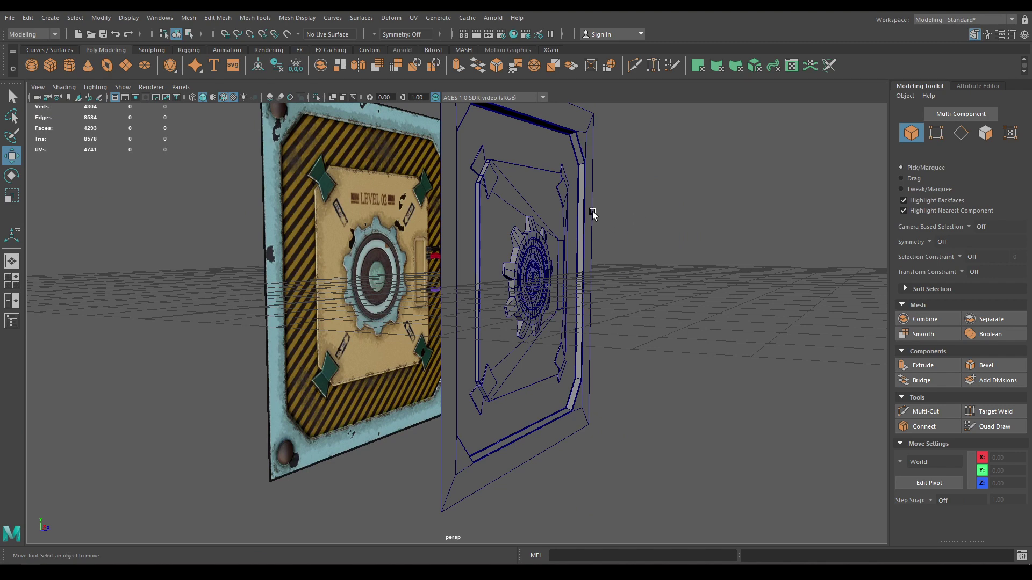
pyautogui.keyDown('alt'); pyautogui.moveTo(593, 214); pyautogui.dragTo(295, 179); pyautogui.keyUp('alt')
pyautogui.scroll(-3, 292, 186)
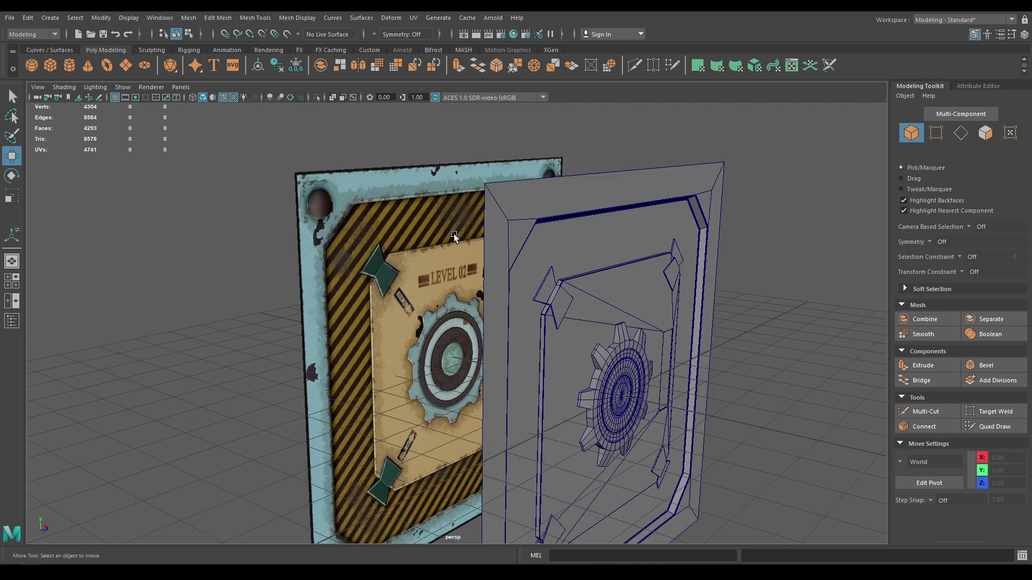
pyautogui.keyDown('alt'); pyautogui.moveTo(454, 237); pyautogui.dragTo(406, 165); pyautogui.keyUp('alt')
# - Create a polygon sphere at the panel's centre in the front view
pyautogui.press('space')
pyautogui.moveTo(524, 221); pyautogui.dragTo(538, 269)
pyautogui.press('f')
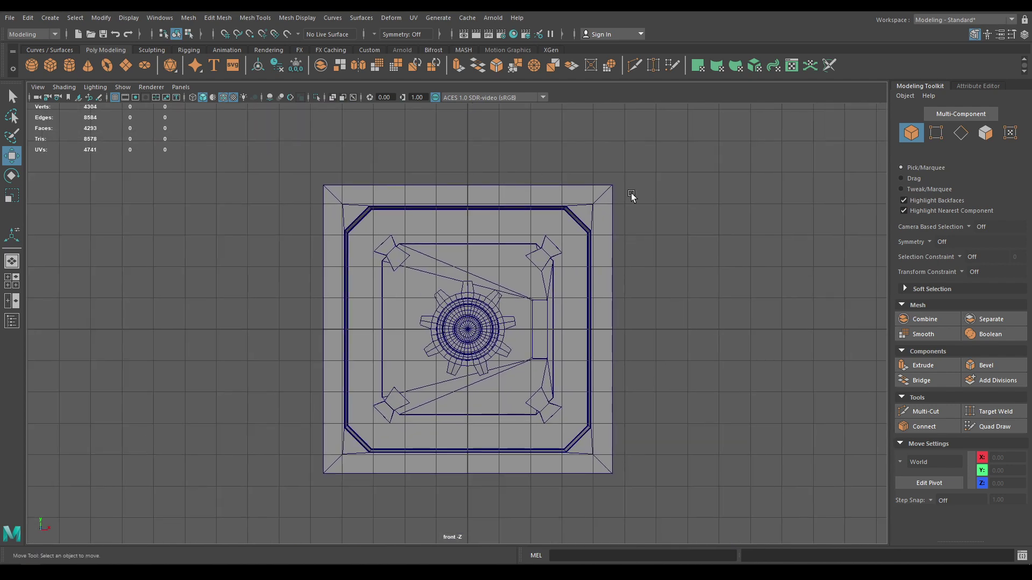
pyautogui.keyDown('shift'); pyautogui.moveTo(751, 166); pyautogui.dragTo(755, 174, button='right'); pyautogui.keyUp('shift')
pyautogui.scroll(3, 524, 329)
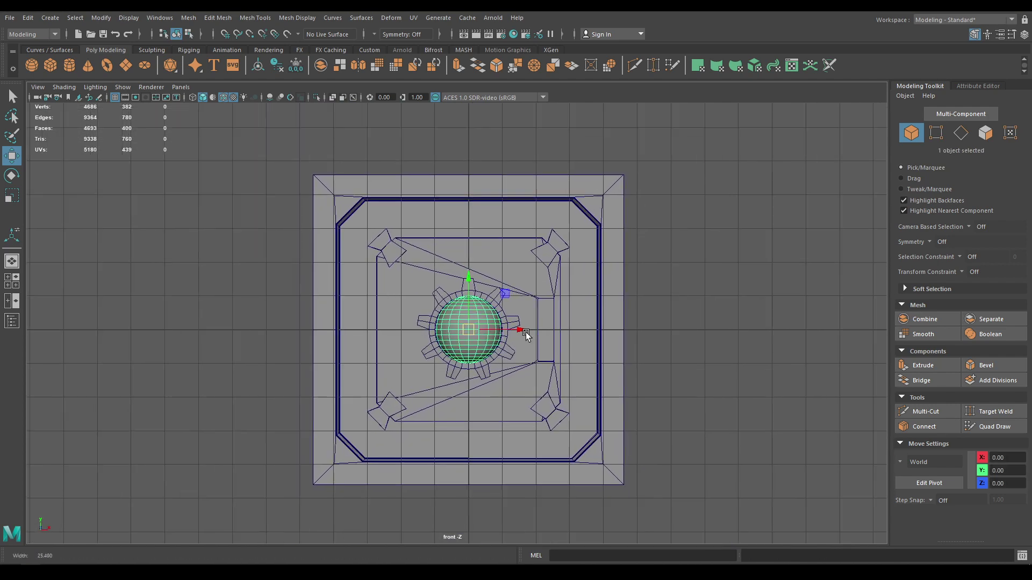
# - Turn the sphere's pole toward the front and move it to the frame's upper-left corner at X -3.79, Y 3.79
pyautogui.press('e')
pyautogui.moveTo(485, 317); pyautogui.dragTo(322, 189)
pyautogui.press('w')
pyautogui.scroll(5, 415, 341)
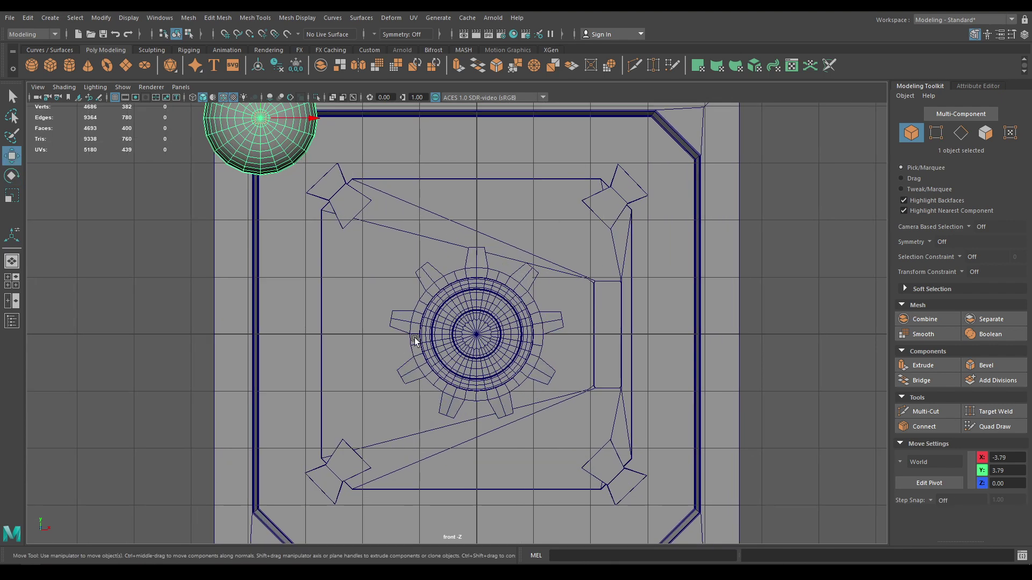
# - In the top view, delete the sphere's faces behind the panel to leave a front-facing half dome
pyautogui.keyDown('alt'); pyautogui.moveTo(346, 276); pyautogui.dragTo(519, 495, button='middle'); pyautogui.keyUp('alt')
pyautogui.press('space')
pyautogui.moveTo(463, 354); pyautogui.dragTo(408, 353)
pyautogui.moveTo(333, 279); pyautogui.dragTo(334, 301, button='right')
pyautogui.moveTo(128, 236); pyautogui.dragTo(380, 322)
pyautogui.press('Delete')
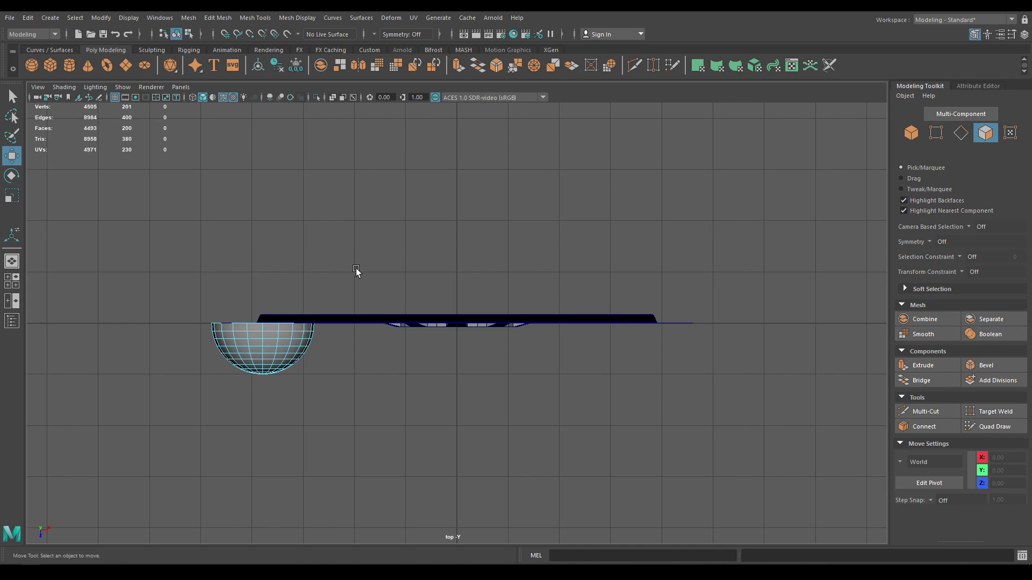
# - In the front view, scale the half dome down to the reference's upper-left bolt and move it to X -4.03, Y 3.98
pyautogui.press('space')
pyautogui.moveTo(356, 285); pyautogui.dragTo(359, 296)
pyautogui.moveTo(405, 272); pyautogui.dragTo(462, 258, button='right')
pyautogui.scroll(3, 447, 334)
pyautogui.press('4')
pyautogui.scroll(5, 401, 298)
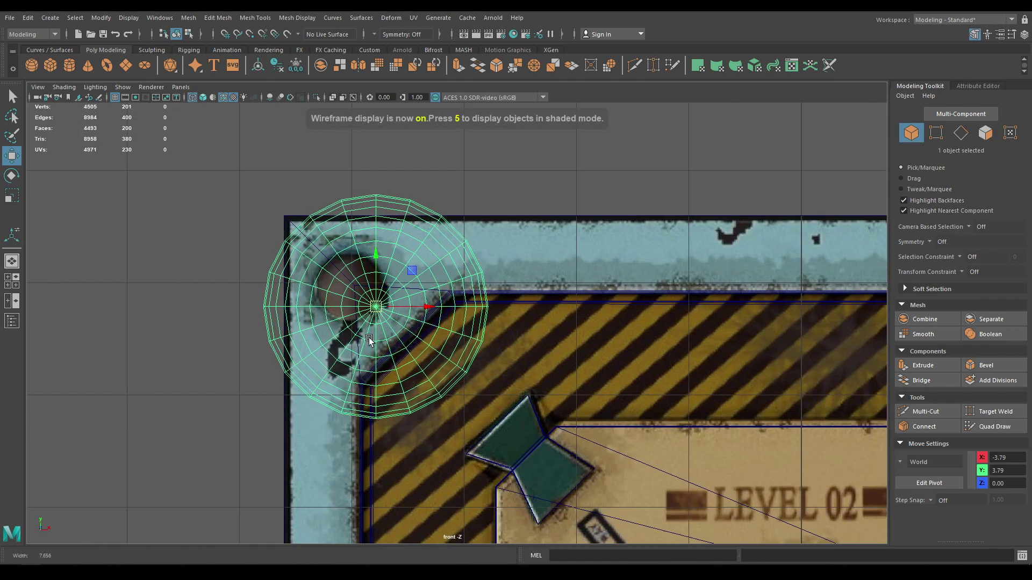
pyautogui.scroll(2, 430, 317)
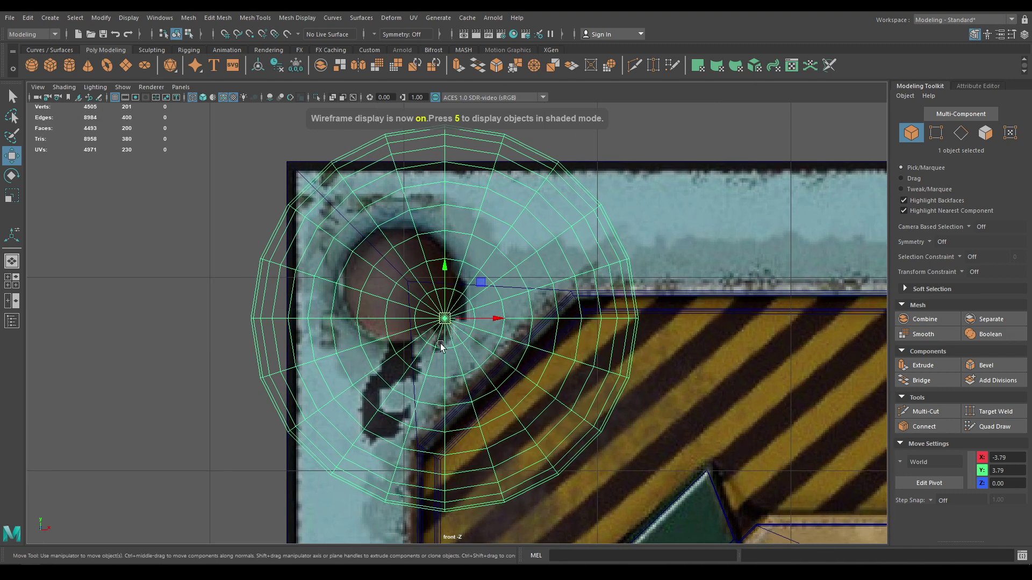
pyautogui.moveTo(445, 318); pyautogui.dragTo(168, 378)
pyautogui.press('r')
pyautogui.press('w')
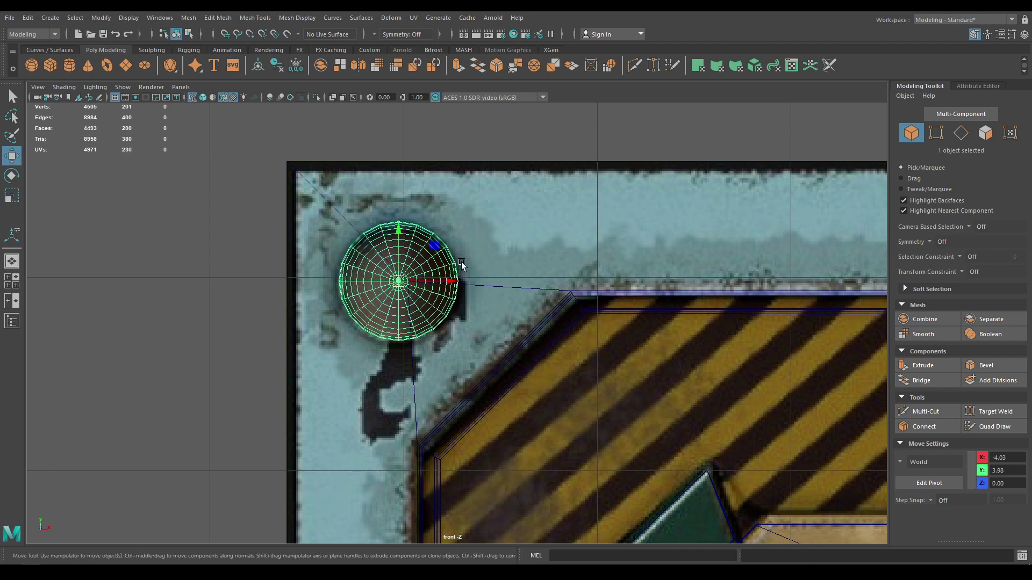
# - In the perspective view, adjust the dome's depth so it sits against the panel face at Z 0.00
pyautogui.press('space')
pyautogui.moveTo(461, 263); pyautogui.dragTo(452, 203)
pyautogui.keyDown('alt'); pyautogui.moveTo(446, 284); pyautogui.dragTo(564, 380); pyautogui.keyUp('alt')
pyautogui.scroll(3, 564, 382)
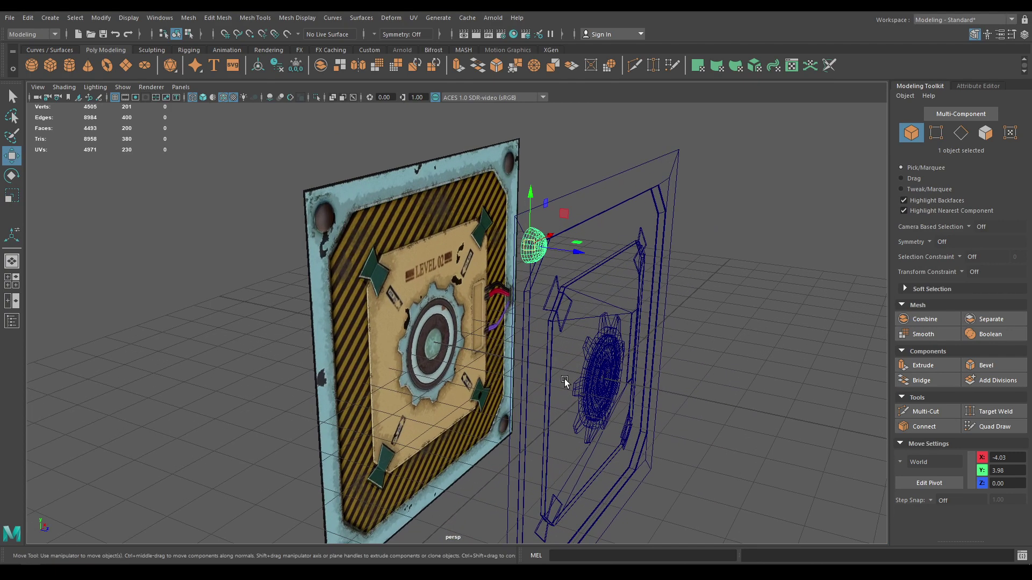
pyautogui.press('6')
pyautogui.scroll(3, 564, 382)
pyautogui.moveTo(565, 382)
pyautogui.keyDown('alt'); pyautogui.mouseDown(button='middle')
pyautogui.moveTo(546, 461)
pyautogui.moveTo(496, 509)
pyautogui.mouseUp(button='middle'); pyautogui.keyUp('alt')
pyautogui.scroll(3, 496, 509)
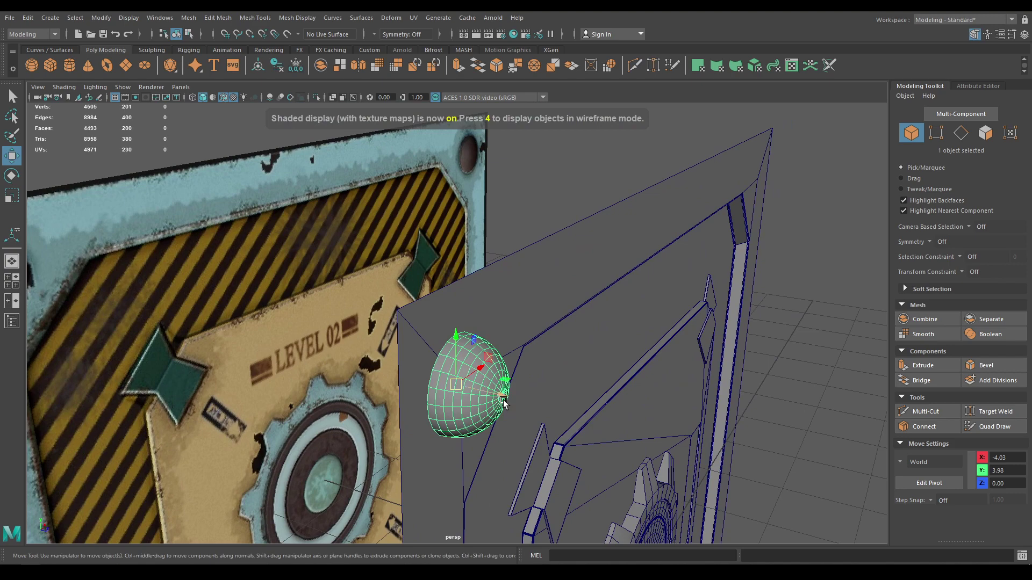
pyautogui.moveTo(503, 403); pyautogui.dragTo(400, 326)
pyautogui.scroll(-4, 495, 416)
pyautogui.scroll(-2, 416, 329)
pyautogui.keyDown('alt'); pyautogui.moveTo(400, 325); pyautogui.dragTo(547, 526, button='middle'); pyautogui.keyUp('alt')
pyautogui.scroll(5, 549, 529)
pyautogui.keyDown('alt'); pyautogui.moveTo(421, 326); pyautogui.dragTo(629, 364); pyautogui.keyUp('alt')
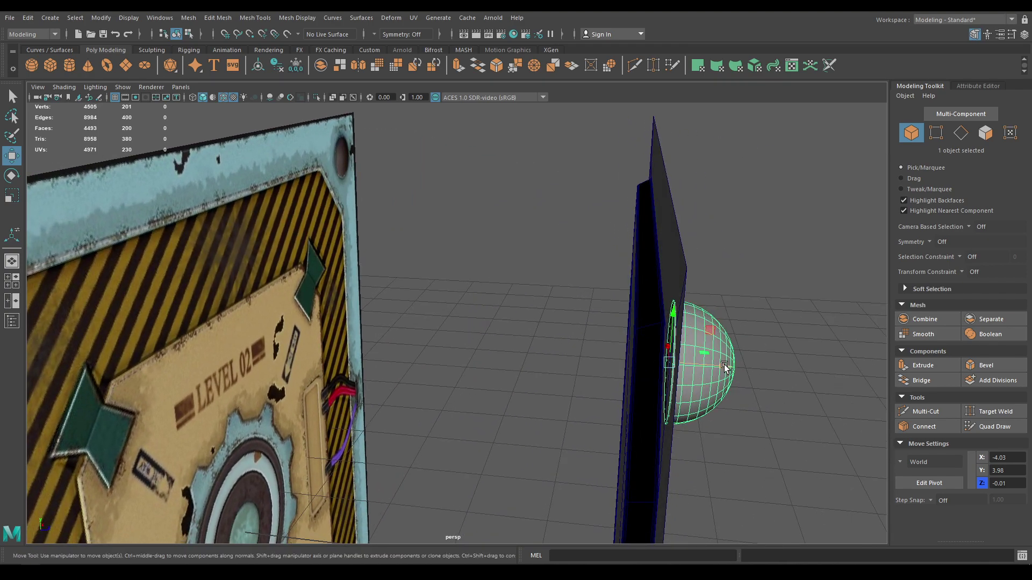
pyautogui.moveTo(725, 367); pyautogui.dragTo(726, 366, button='middle')
# - Smooth the dome's mesh and reselect it as a whole object
pyautogui.keyDown('alt'); pyautogui.moveTo(703, 394); pyautogui.dragTo(497, 288); pyautogui.keyUp('alt')
pyautogui.scroll(-4, 484, 289)
pyautogui.keyDown('alt'); pyautogui.moveTo(413, 293); pyautogui.dragTo(344, 184, button='middle'); pyautogui.keyUp('alt')
pyautogui.keyDown('shift'); pyautogui.moveTo(289, 158); pyautogui.dragTo(269, 220, button='right'); pyautogui.keyUp('shift')
pyautogui.moveTo(286, 137); pyautogui.dragTo(349, 122, button='right')
pyautogui.click(373, 115)
pyautogui.keyDown('alt'); pyautogui.moveTo(373, 116); pyautogui.dragTo(339, 230); pyautogui.keyUp('alt')
pyautogui.click(252, 183)
# - In the front view, duplicate the bolt and move the copy along X to the upper-right reference bolt at X 3.98
pyautogui.press('space')
pyautogui.scroll(-6, 456, 228)
pyautogui.keyDown('alt'); pyautogui.moveTo(456, 228); pyautogui.dragTo(304, 202, button='middle'); pyautogui.keyUp('alt')
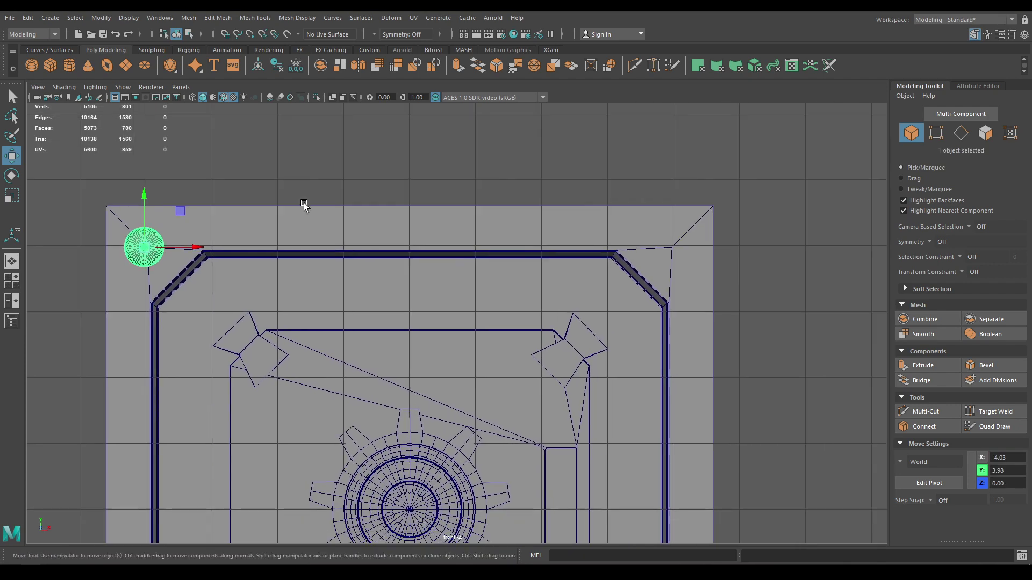
pyautogui.press('6')
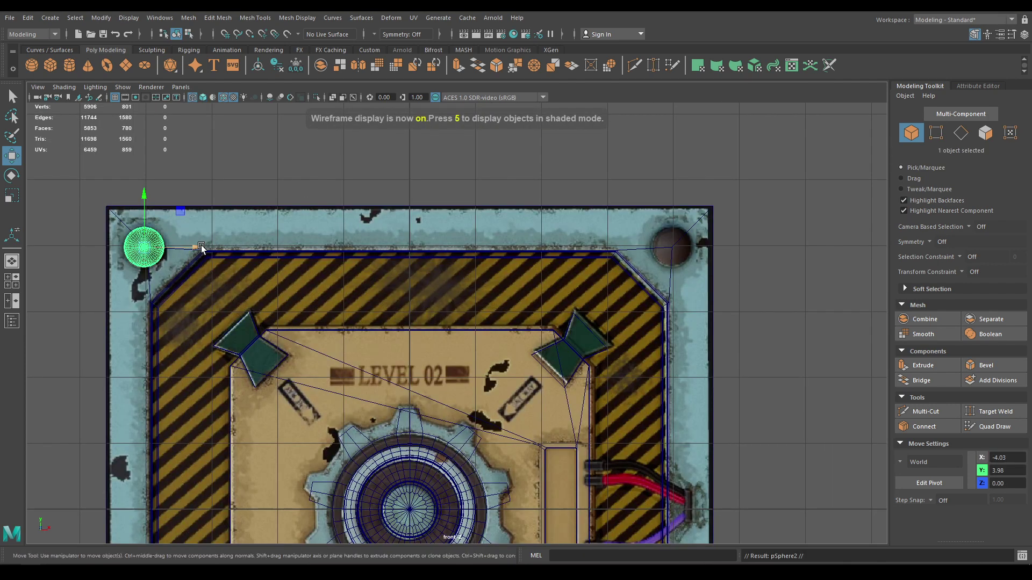
pyautogui.keyDown('shift'); pyautogui.moveTo(197, 247); pyautogui.dragTo(729, 245); pyautogui.keyUp('shift')
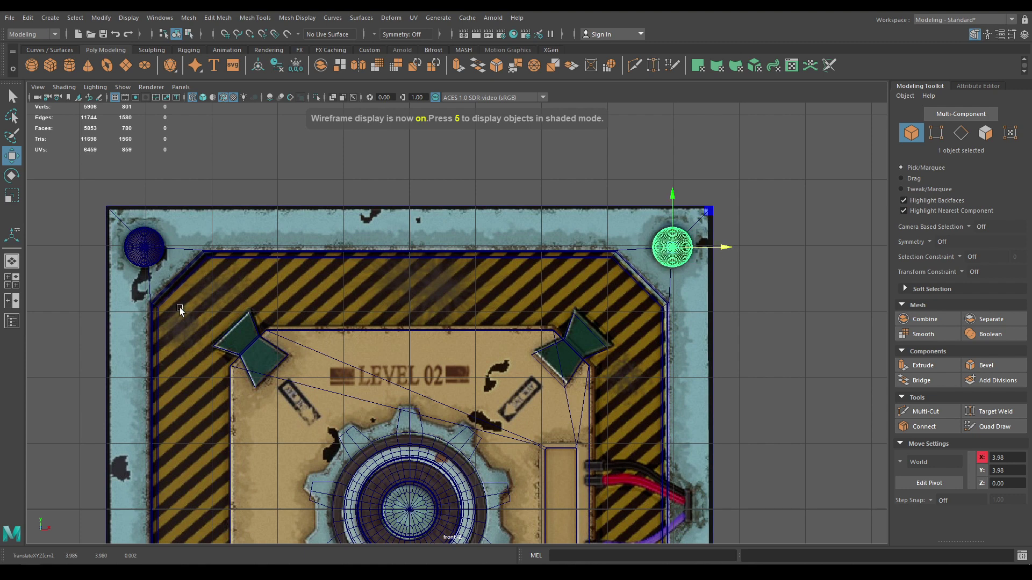
# - Duplicate both upper bolts and move the copies down to the frame's lower corners at Y -4.03
pyautogui.keyDown('shift'); pyautogui.click(144, 247); pyautogui.keyUp('shift')
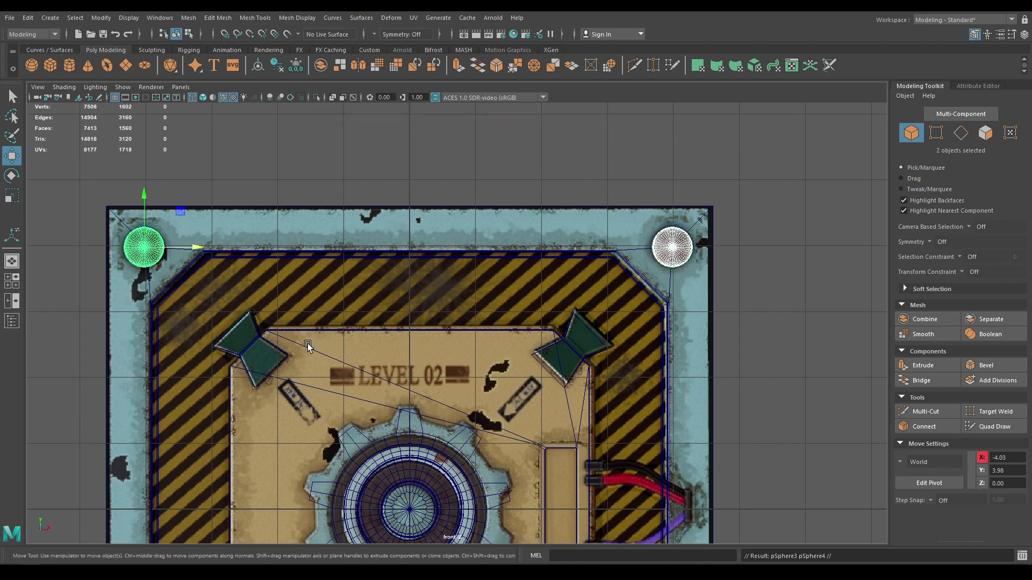
pyautogui.scroll(-5, 418, 324)
pyautogui.moveTo(337, 157); pyautogui.dragTo(340, 340)
pyautogui.keyDown('alt'); pyautogui.moveTo(407, 479); pyautogui.dragTo(438, 344, button='middle'); pyautogui.keyUp('alt')
pyautogui.scroll(7, 438, 345)
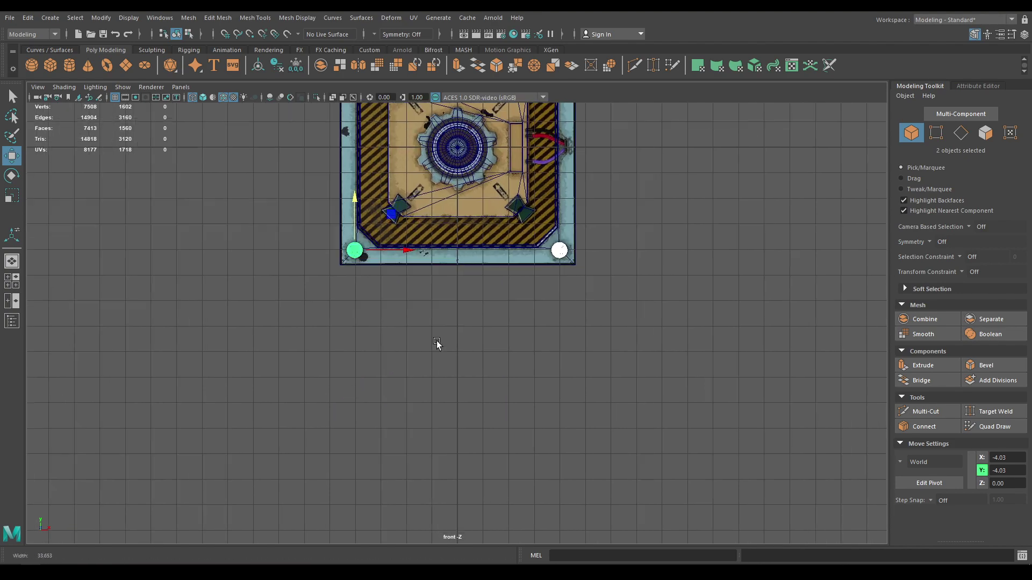
pyautogui.scroll(3, 192, 260)
pyautogui.keyDown('alt'); pyautogui.moveTo(200, 316); pyautogui.dragTo(374, 447, button='middle'); pyautogui.keyUp('alt')
# - Inspect the four corner bolts in perspective and examine the cables and connector at the reference panel's edge
pyautogui.press('space')
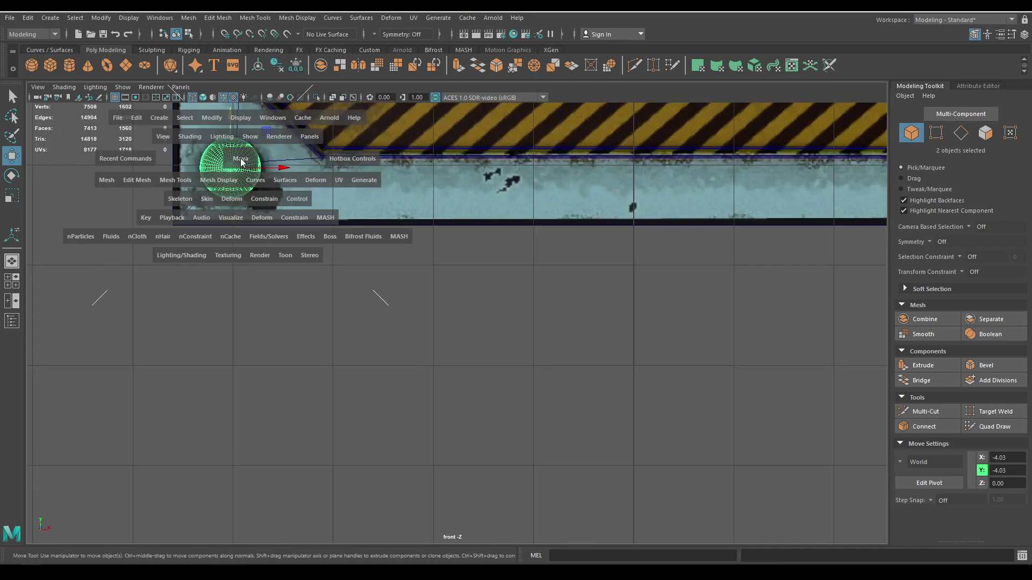
pyautogui.moveTo(239, 160); pyautogui.dragTo(239, 129)
pyautogui.keyDown('alt'); pyautogui.moveTo(370, 185); pyautogui.dragTo(418, 212); pyautogui.keyUp('alt')
pyautogui.press('6')
pyautogui.moveTo(418, 208); pyautogui.dragTo(467, 180, button='right')
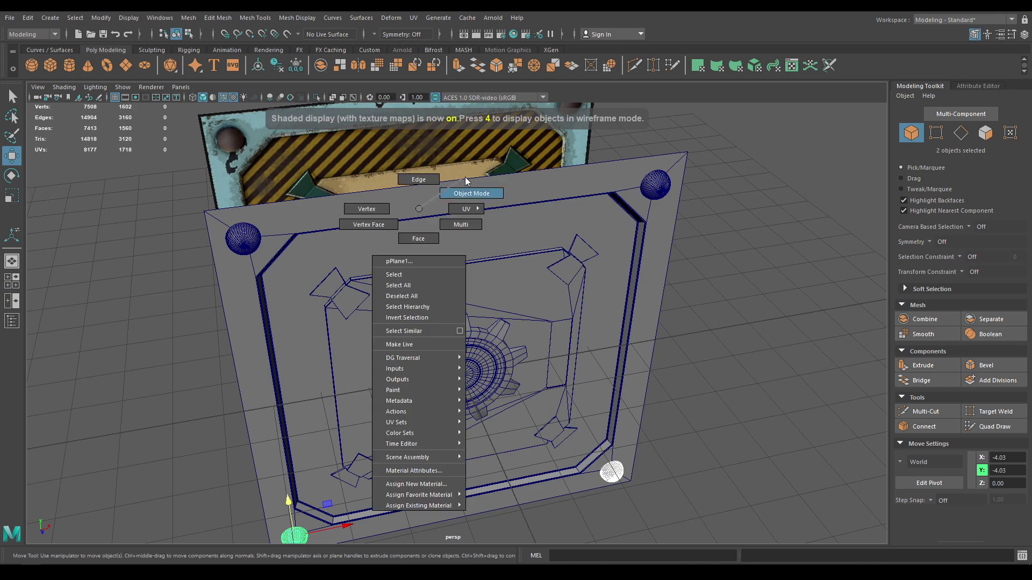
pyautogui.click(788, 223)
pyautogui.moveTo(817, 306)
pyautogui.keyDown('alt'); pyautogui.mouseDown()
pyautogui.moveTo(758, 275)
pyautogui.moveTo(713, 221)
pyautogui.moveTo(295, 326)
pyautogui.mouseUp(); pyautogui.keyUp('alt')
pyautogui.scroll(-2, 713, 221)
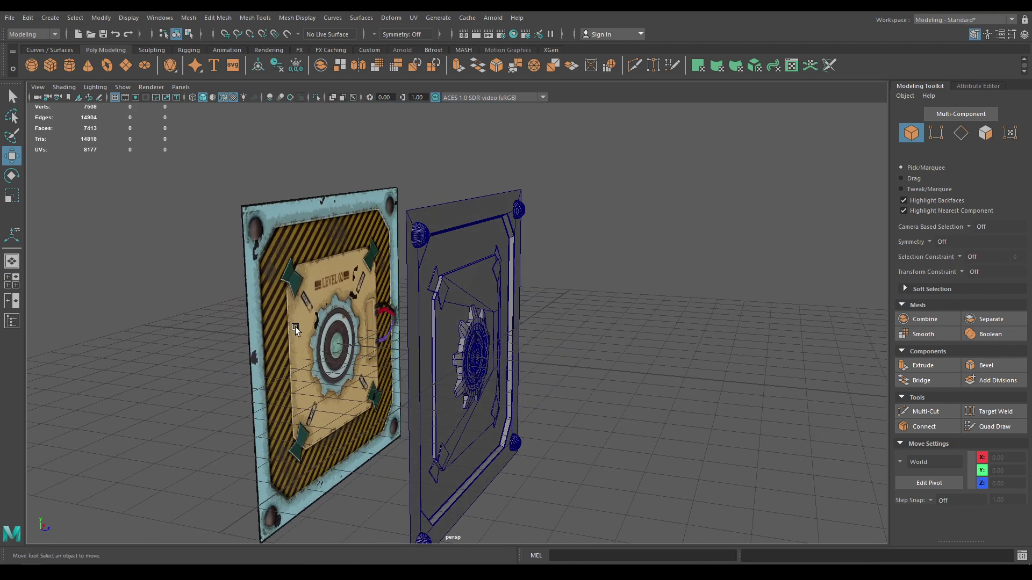
pyautogui.keyDown('alt'); pyautogui.moveTo(505, 307); pyautogui.dragTo(388, 348); pyautogui.keyUp('alt')
pyautogui.keyDown('alt'); pyautogui.moveTo(574, 300); pyautogui.dragTo(369, 268, button='middle'); pyautogui.keyUp('alt')
pyautogui.scroll(5, 369, 268)
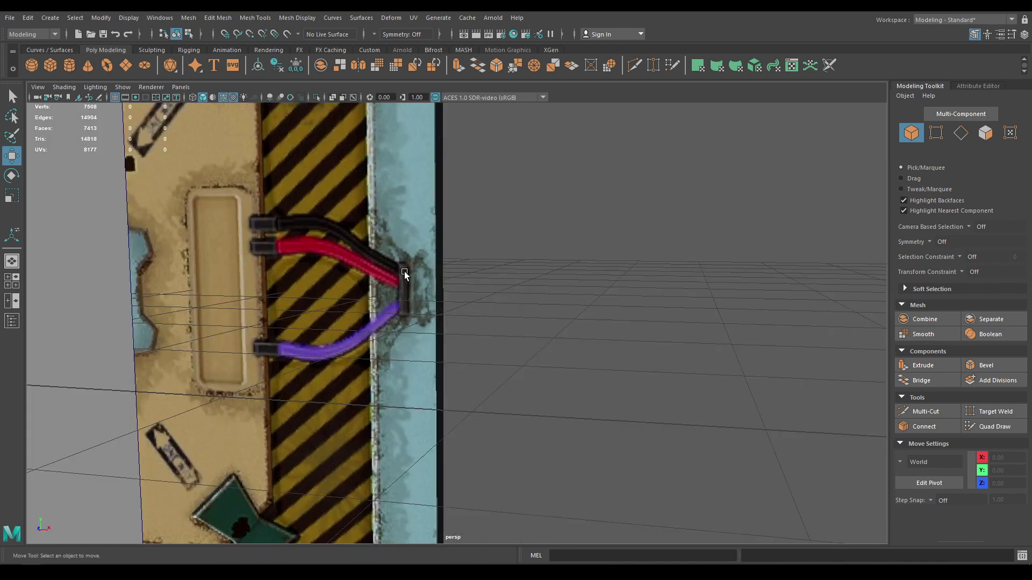
pyautogui.keyDown('alt'); pyautogui.moveTo(523, 271); pyautogui.dragTo(318, 219, button='right'); pyautogui.keyUp('alt')
pyautogui.keyDown('alt'); pyautogui.moveTo(470, 263); pyautogui.dragTo(488, 263); pyautogui.keyUp('alt')
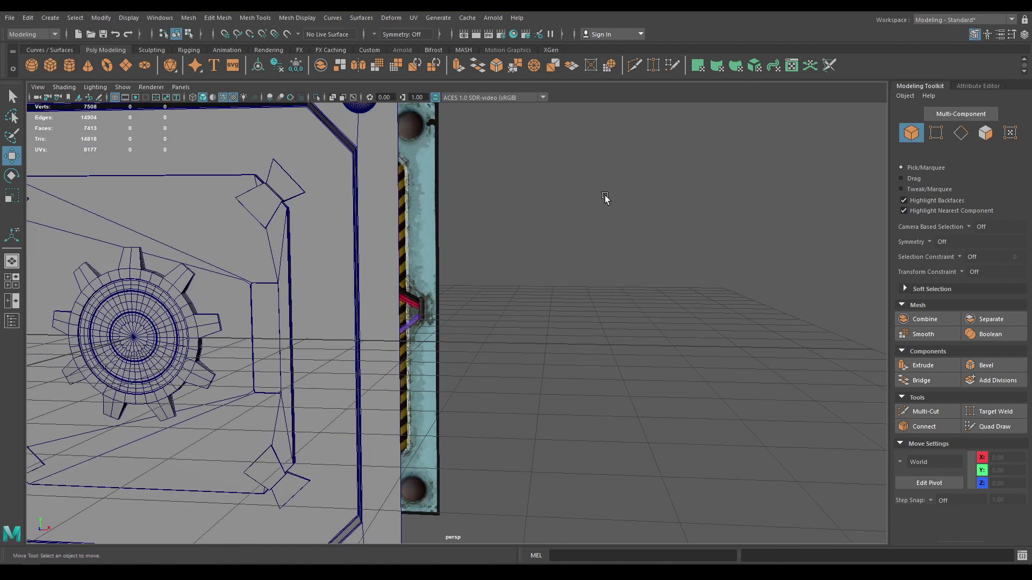
# - Create a polygon cube and move it in front of the frame's right side at X 4.22, Z 0.77
pyautogui.keyDown('shift'); pyautogui.moveTo(605, 195); pyautogui.dragTo(541, 196, button='right'); pyautogui.keyUp('shift')
pyautogui.keyDown('shift'); pyautogui.moveTo(587, 233); pyautogui.dragTo(588, 233, button='right'); pyautogui.keyUp('shift')
pyautogui.keyDown('alt'); pyautogui.moveTo(483, 218); pyautogui.dragTo(346, 198, button='right'); pyautogui.keyUp('alt')
pyautogui.moveTo(289, 334); pyautogui.dragTo(472, 336)
pyautogui.keyDown('alt'); pyautogui.moveTo(473, 336); pyautogui.dragTo(317, 406); pyautogui.keyUp('alt')
# - In the front view, scale the cube into a narrow upright block matching the cable connector and position it at Y 0.05
pyautogui.press('space')
pyautogui.keyDown('alt'); pyautogui.moveTo(321, 399); pyautogui.dragTo(418, 369, button='right'); pyautogui.keyUp('alt')
pyautogui.press('f')
pyautogui.press('4')
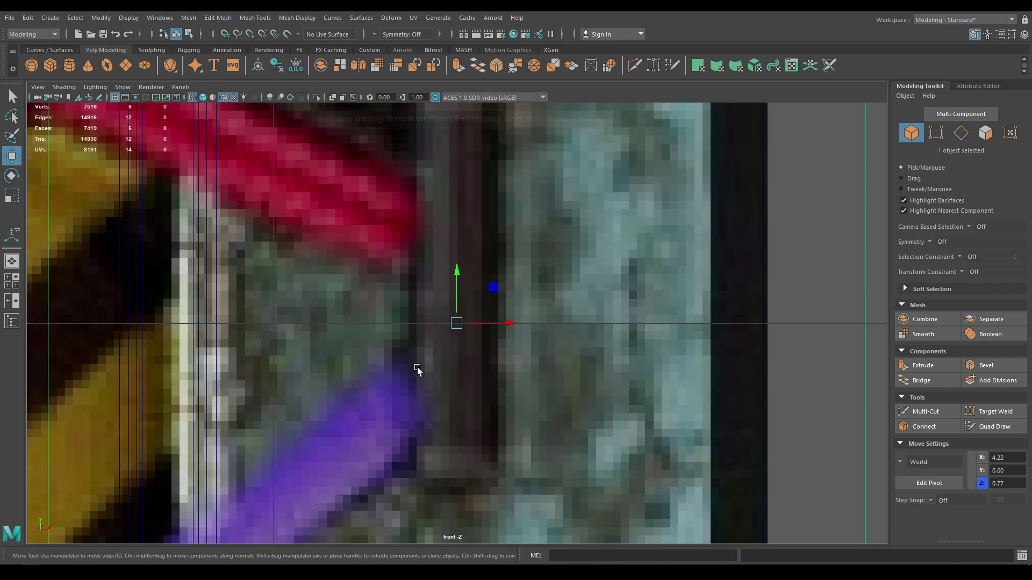
pyautogui.scroll(-2, 438, 381)
pyautogui.scroll(-3, 433, 388)
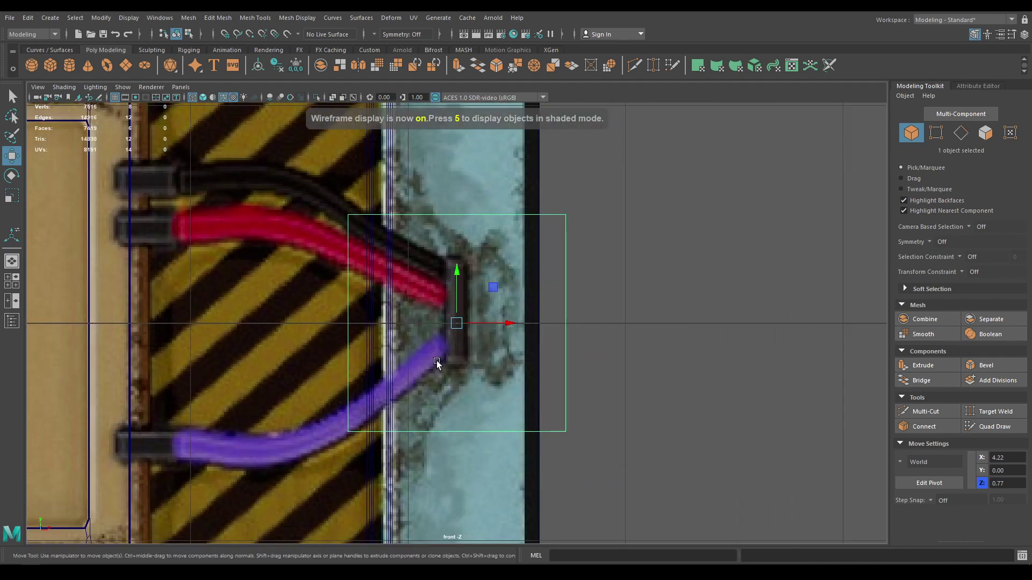
pyautogui.press('r')
pyautogui.moveTo(510, 324); pyautogui.dragTo(457, 325)
pyautogui.hotkey('ctrl', 'z')
pyautogui.moveTo(457, 273)
pyautogui.mouseDown()
pyautogui.moveTo(459, 289)
pyautogui.moveTo(455, 262)
pyautogui.mouseUp()
pyautogui.press('w')
pyautogui.press('r')
pyautogui.press('w')
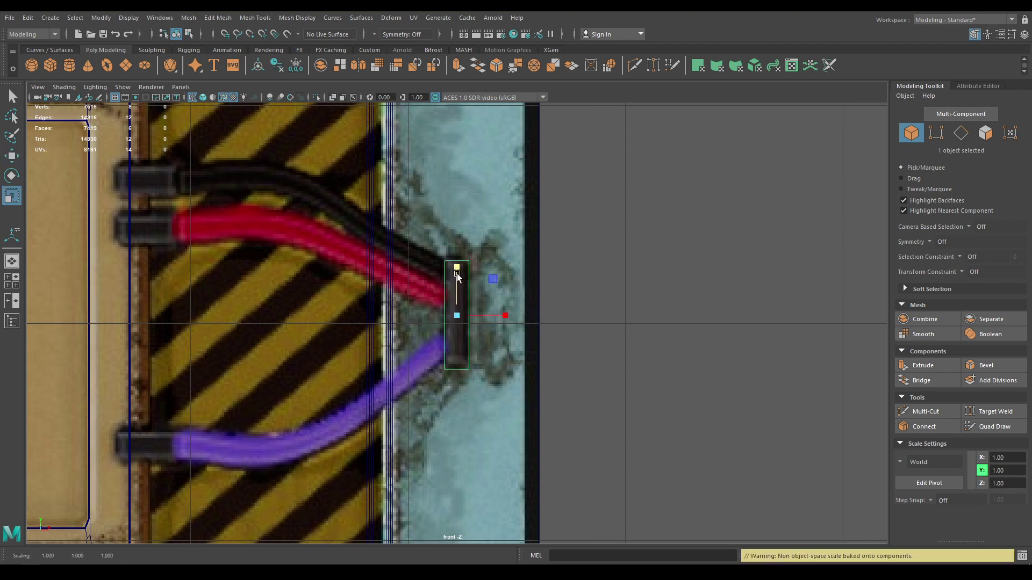
pyautogui.click(457, 269)
# - In the perspective view, scale the connector block thinner along its depth
pyautogui.press('space')
pyautogui.click(454, 277)
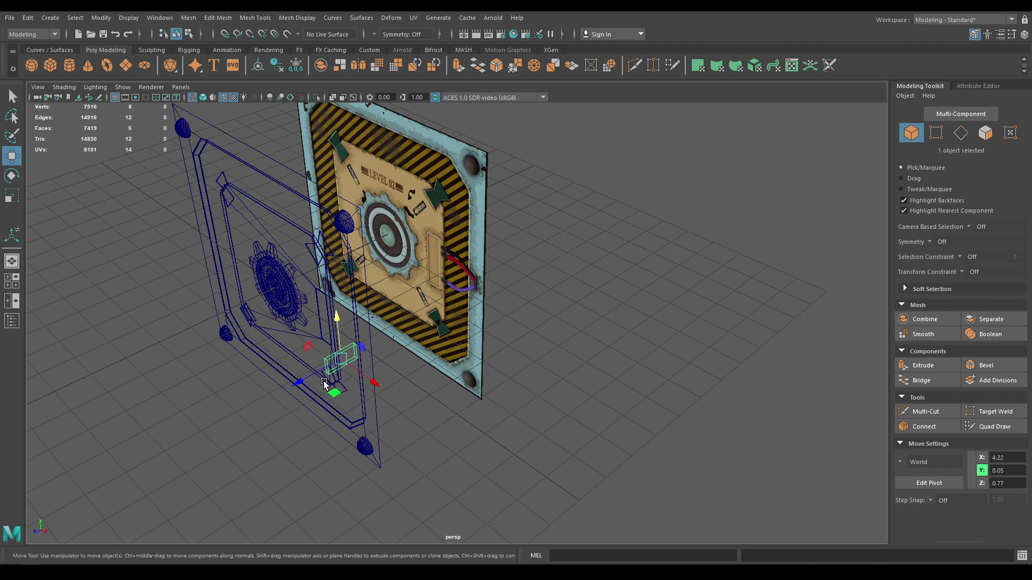
pyautogui.press('r')
pyautogui.click(311, 377)
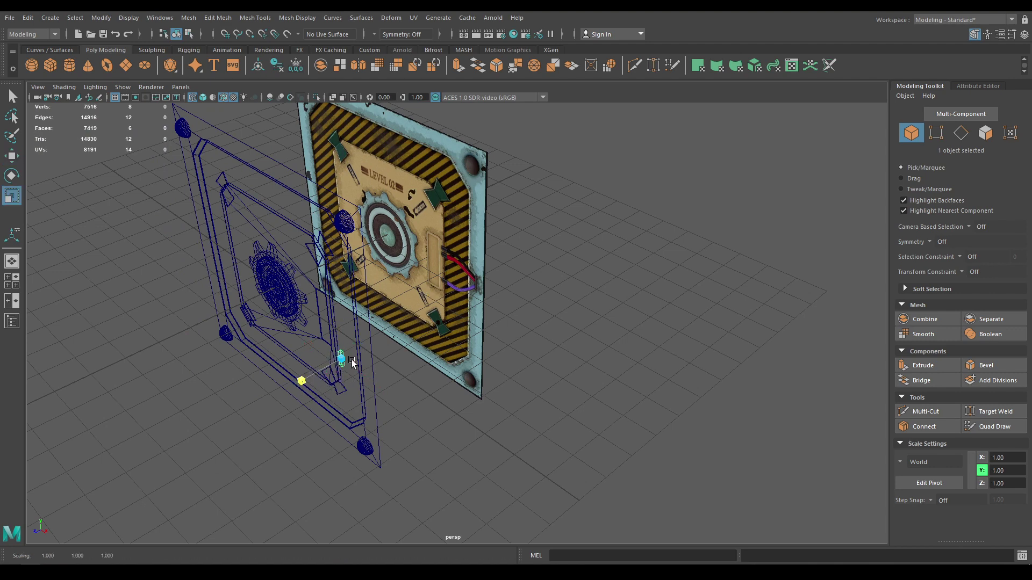
pyautogui.press('f')
pyautogui.press('w')
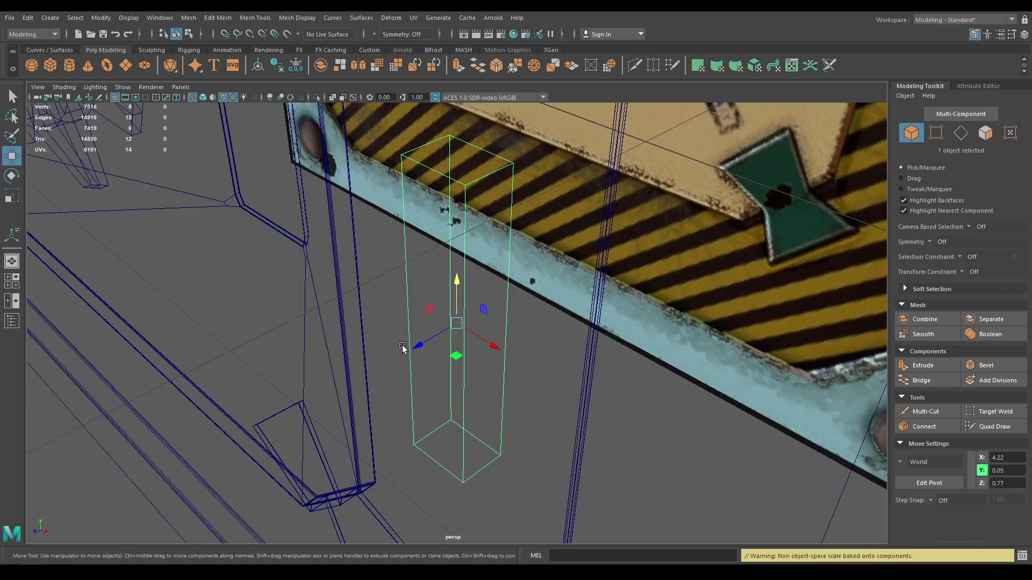
# - Bevel all edges of the connector block with 4 segments and a fraction of 0.35, and return to object mode
pyautogui.scroll(2, 444, 283)
pyautogui.scroll(-2, 444, 283)
pyautogui.press('6')
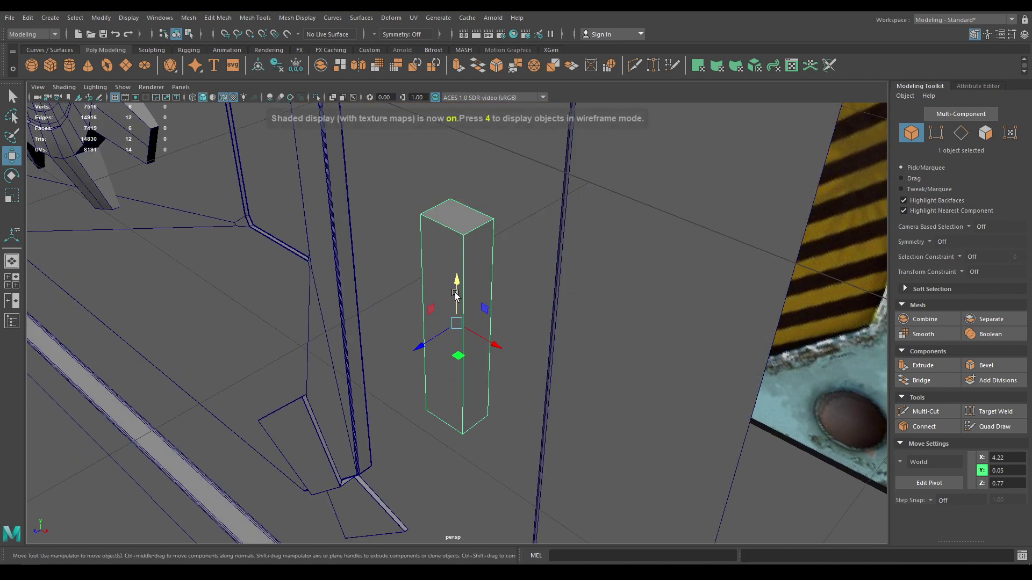
pyautogui.rightClick(459, 276)
pyautogui.click(460, 244)
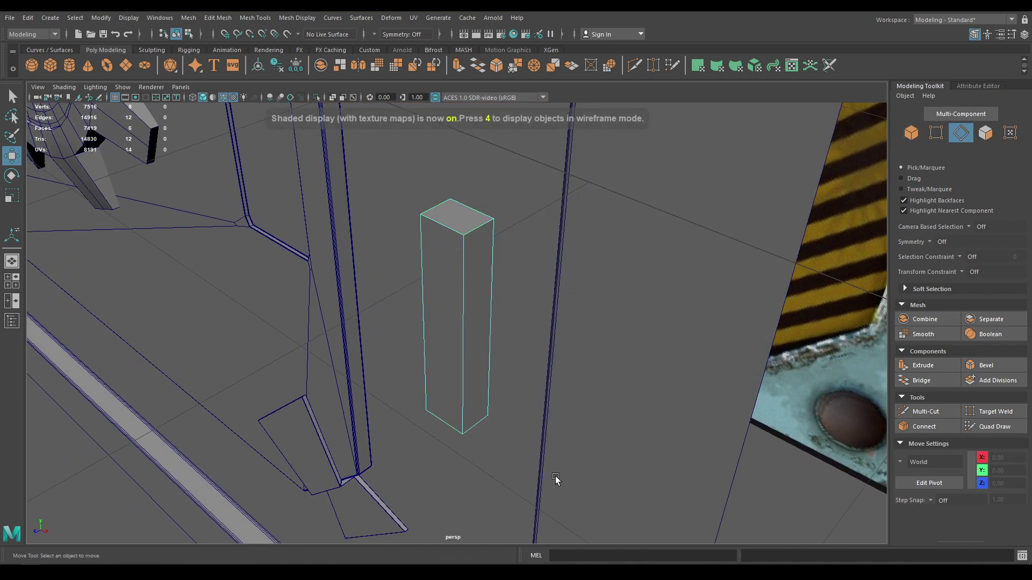
pyautogui.moveTo(556, 479); pyautogui.dragTo(365, 183)
pyautogui.keyDown('shift'); pyautogui.rightClick(439, 240); pyautogui.keyUp('shift')
pyautogui.keyDown('shift'); pyautogui.moveTo(439, 240); pyautogui.dragTo(492, 238, button='right'); pyautogui.keyUp('shift')
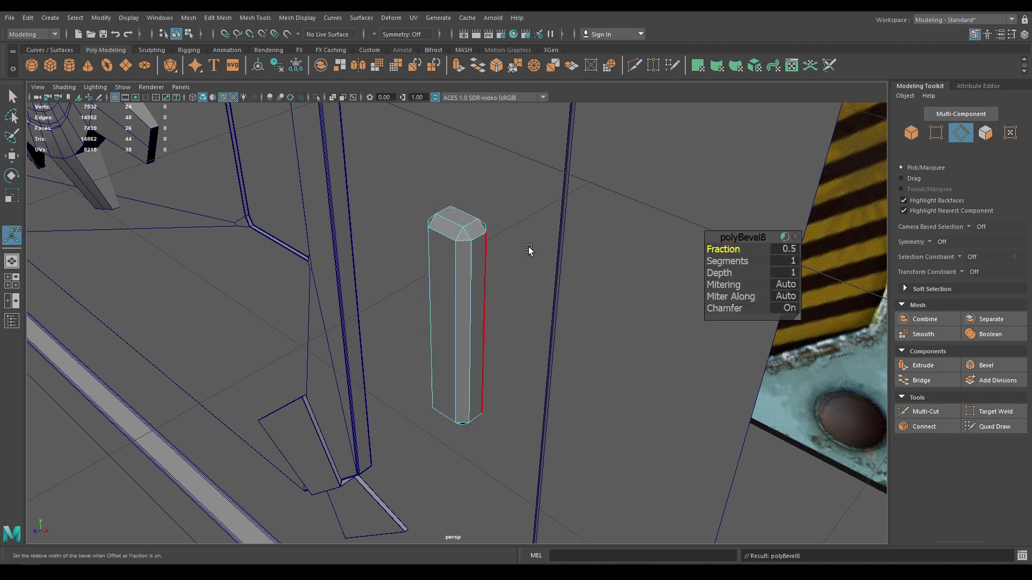
pyautogui.moveTo(736, 261); pyautogui.dragTo(848, 261)
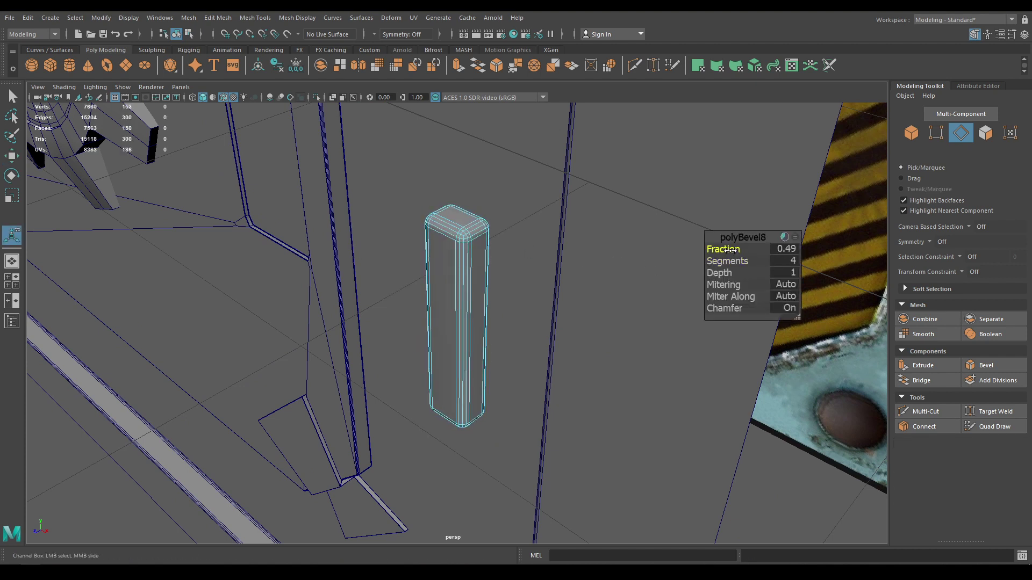
pyautogui.moveTo(736, 249); pyautogui.dragTo(729, 252)
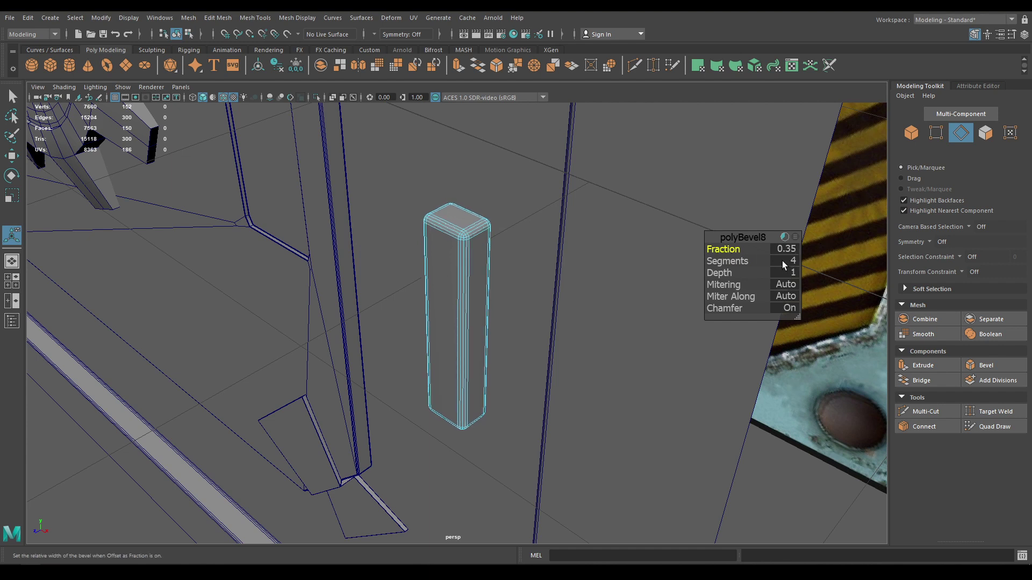
pyautogui.press('w')
pyautogui.moveTo(471, 276); pyautogui.dragTo(513, 254, button='right')
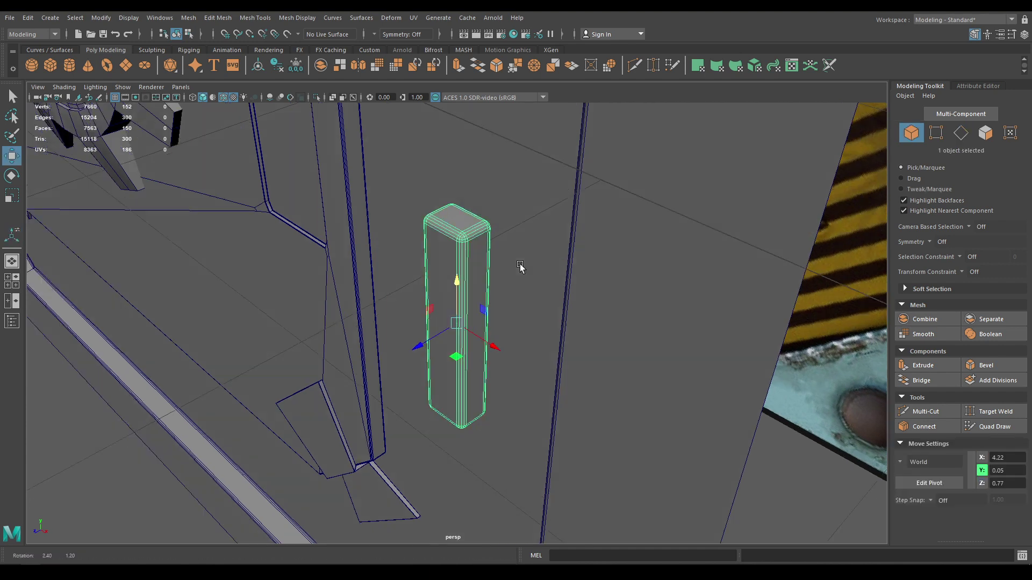
# - Move the beveled connector block back along Z until it is seated in the panel face at Z 0.04
pyautogui.keyDown('alt'); pyautogui.moveTo(520, 267); pyautogui.dragTo(503, 268); pyautogui.keyUp('alt')
pyautogui.moveTo(413, 344); pyautogui.dragTo(700, 261, button='middle')
pyautogui.press('f')
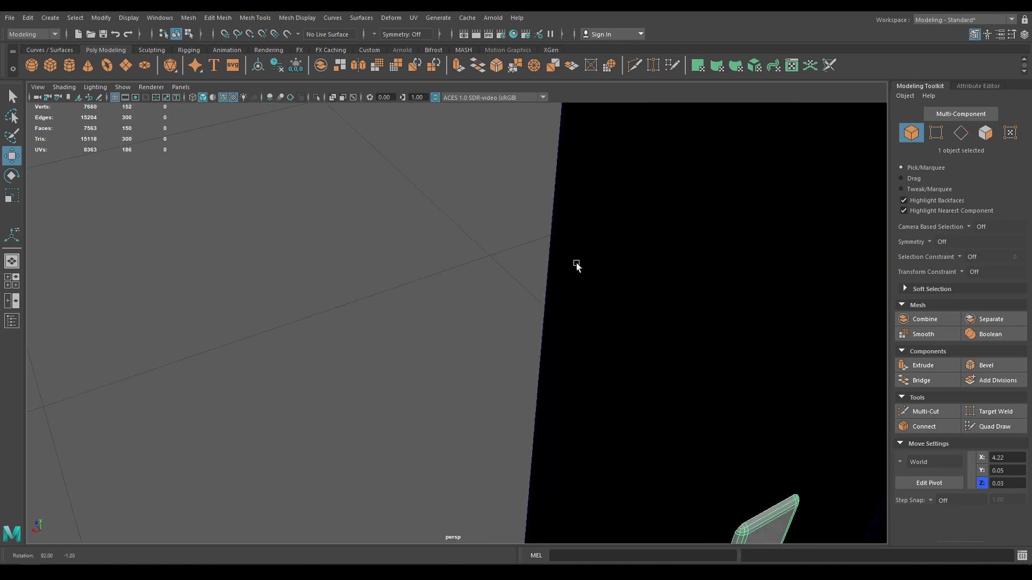
pyautogui.moveTo(635, 321); pyautogui.dragTo(653, 345, button='middle')
pyautogui.click(602, 337)
pyautogui.keyDown('alt'); pyautogui.moveTo(652, 346); pyautogui.dragTo(617, 323); pyautogui.keyUp('alt')
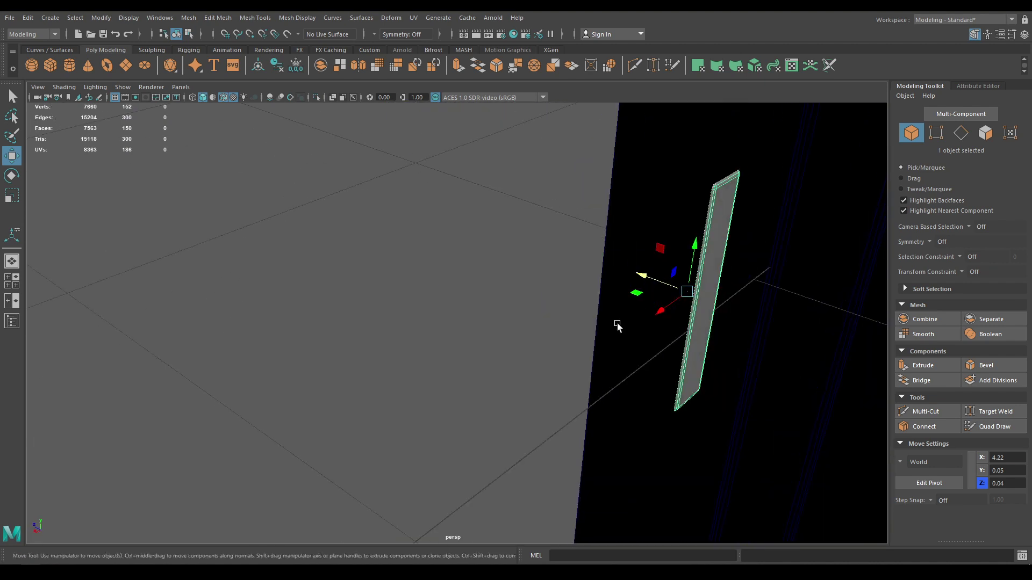
pyautogui.moveTo(617, 326); pyautogui.dragTo(614, 324, button='middle')
# - In the wireframe front view, compare the connector block with the reference and examine the three cables and their end sockets
pyautogui.press('space')
pyautogui.moveTo(613, 323); pyautogui.dragTo(615, 350)
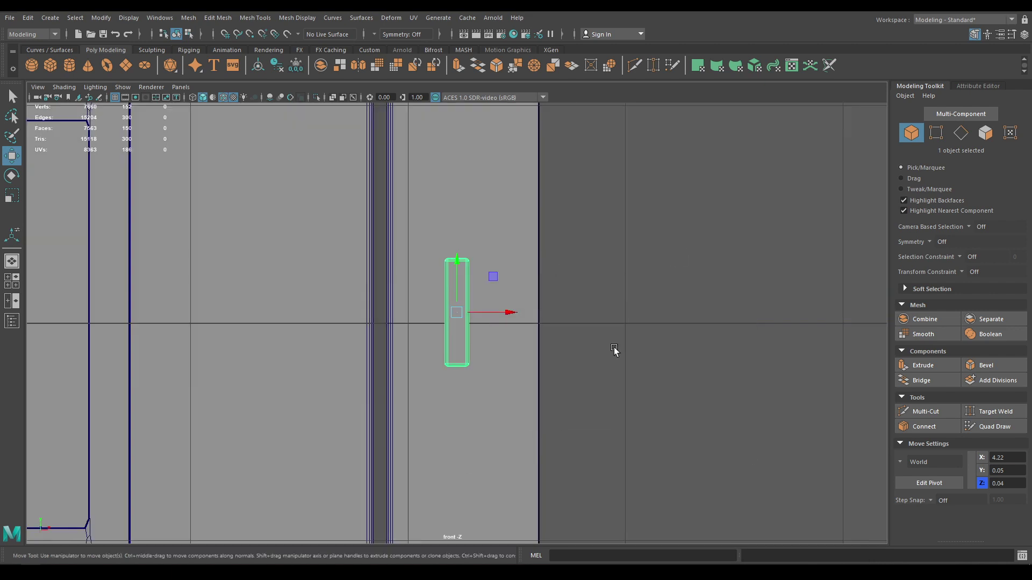
pyautogui.press('4')
pyautogui.keyDown('alt'); pyautogui.moveTo(458, 311); pyautogui.dragTo(521, 407, button='right'); pyautogui.keyUp('alt')
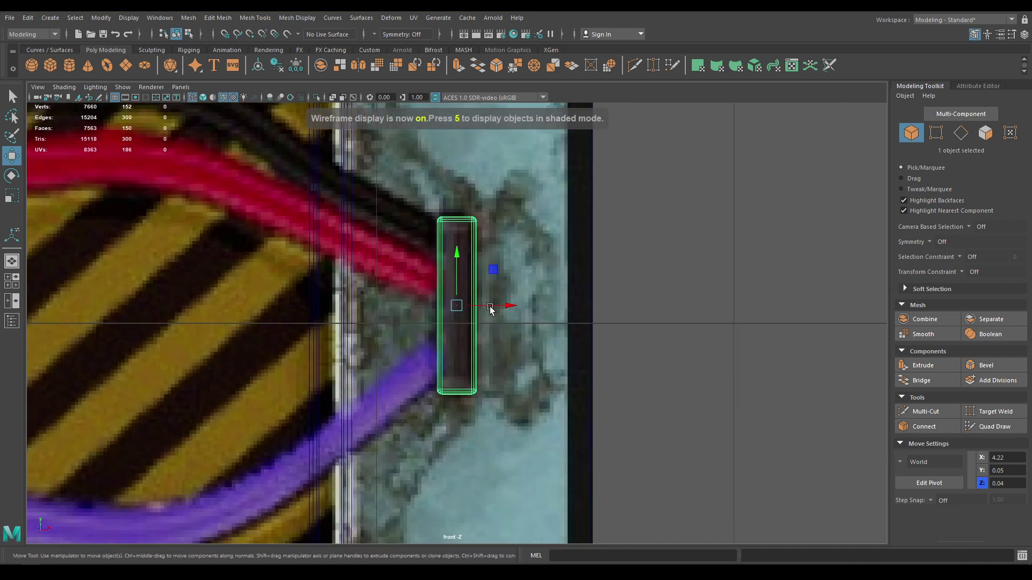
pyautogui.keyDown('alt'); pyautogui.moveTo(529, 317); pyautogui.dragTo(685, 346, button='middle'); pyautogui.keyUp('alt')
pyautogui.keyDown('alt'); pyautogui.moveTo(685, 348); pyautogui.dragTo(686, 289, button='right'); pyautogui.keyUp('alt')
pyautogui.click(792, 290)
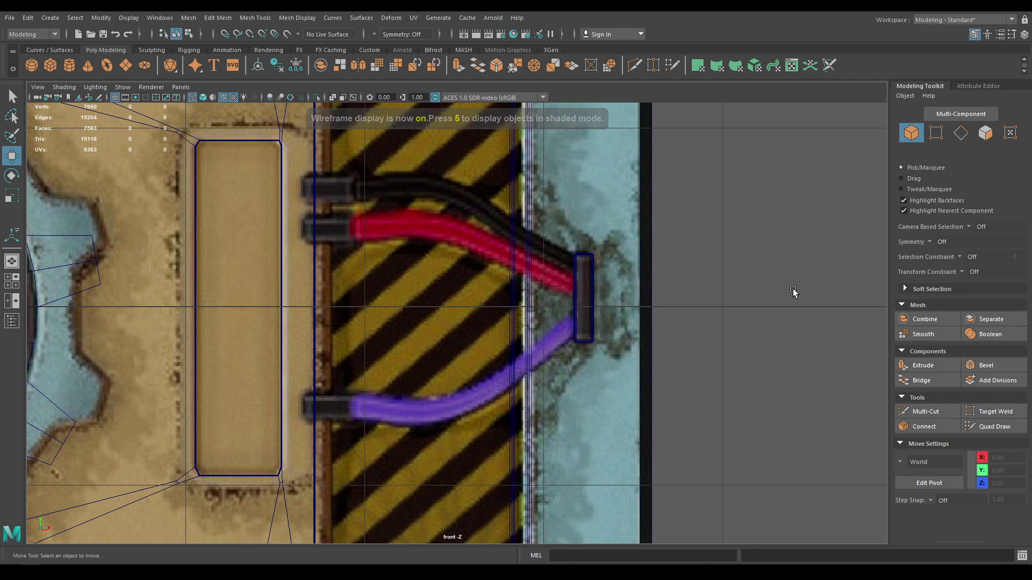
pyautogui.keyDown('alt'); pyautogui.moveTo(525, 264); pyautogui.dragTo(573, 350, button='right'); pyautogui.keyUp('alt')
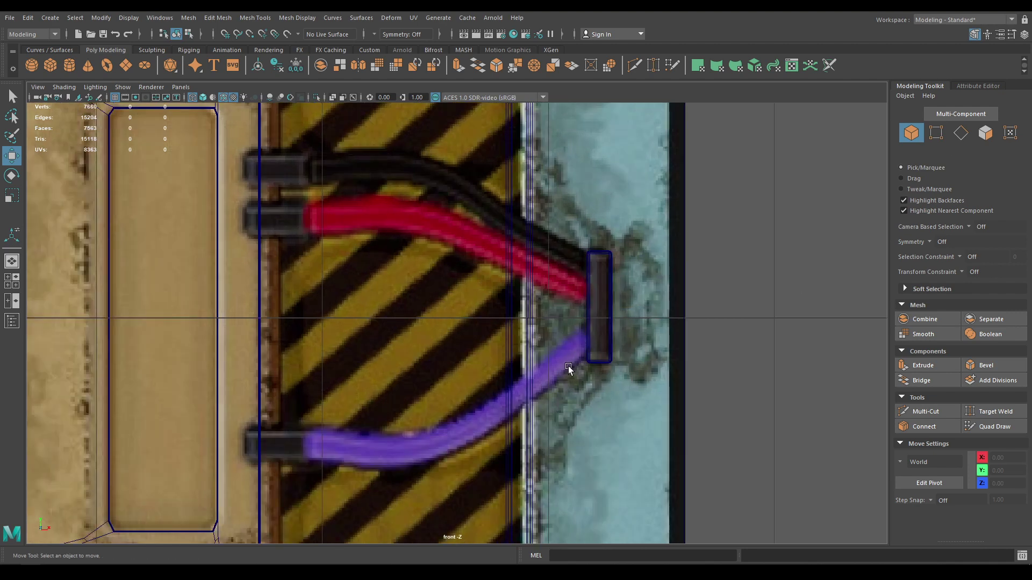
pyautogui.keyDown('alt'); pyautogui.moveTo(681, 285); pyautogui.dragTo(675, 300, button='middle'); pyautogui.keyUp('alt')
pyautogui.keyDown('alt'); pyautogui.moveTo(675, 300); pyautogui.dragTo(690, 312, button='right'); pyautogui.keyUp('alt')
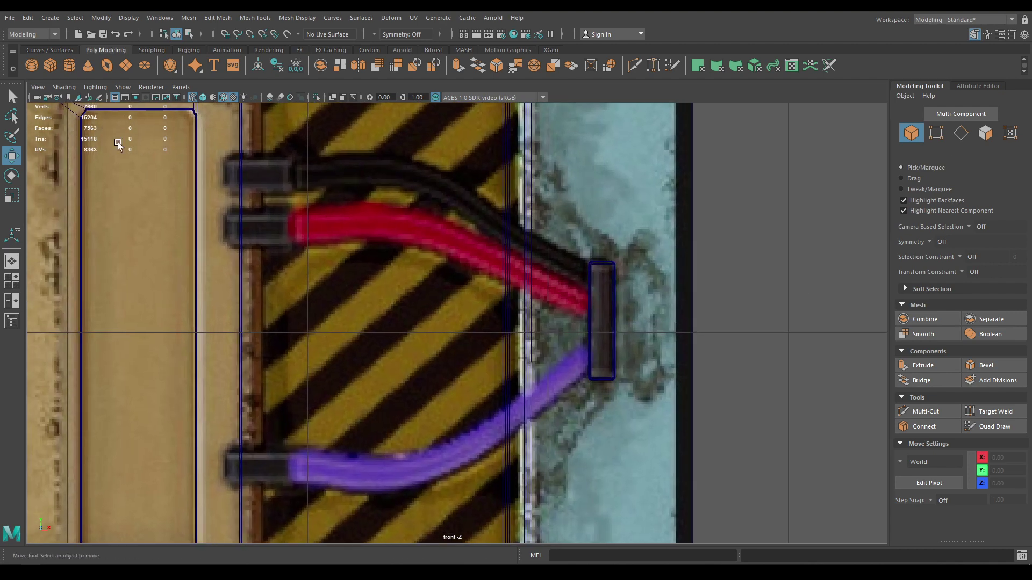
# - Draw an EP curve along the centre of the black cable between its end socket and the connector block
pyautogui.click(69, 17)
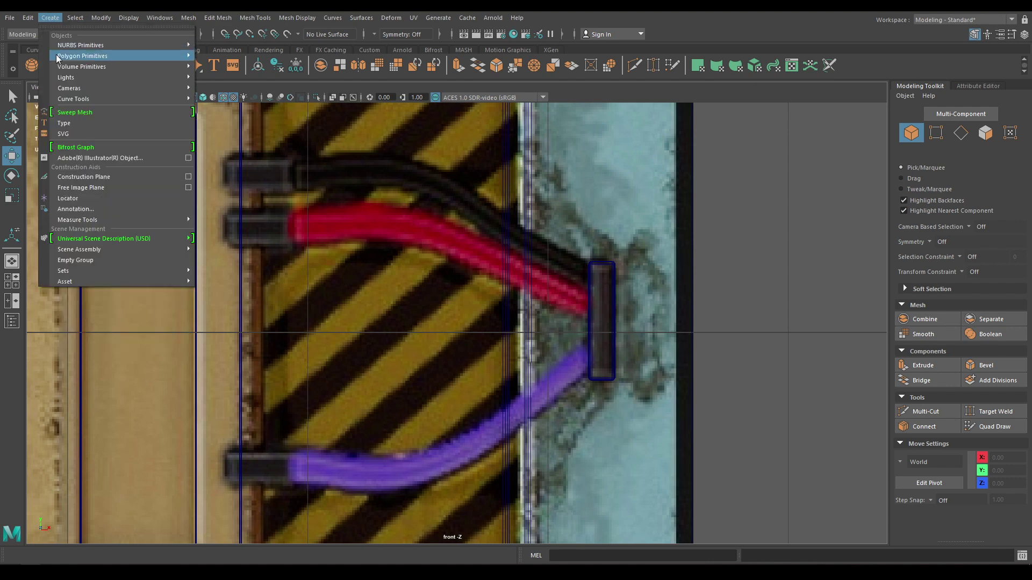
pyautogui.moveTo(86, 97)
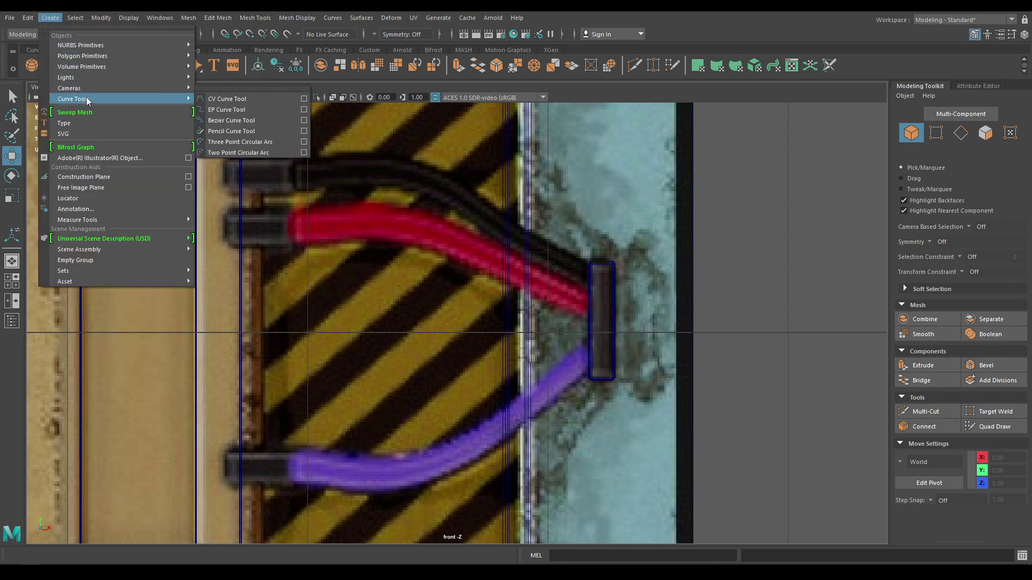
pyautogui.click(255, 110)
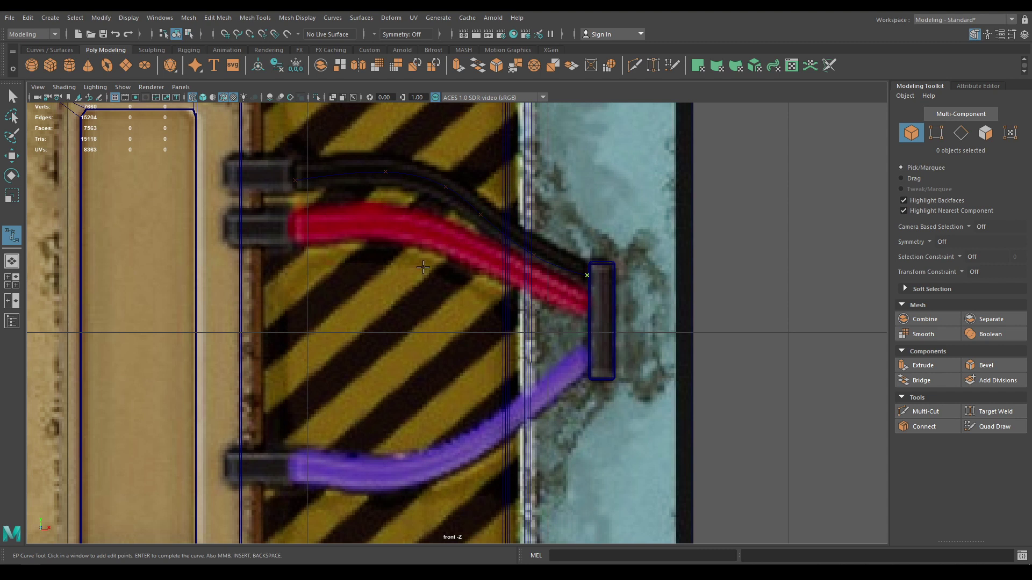
pyautogui.press('w')
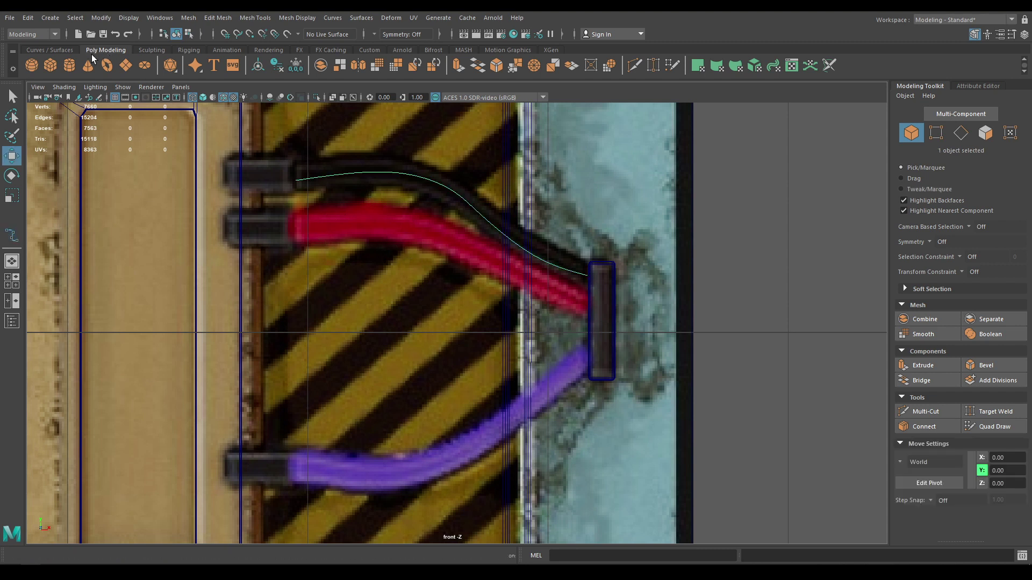
# - Trace the red cable with a second EP curve from its end socket to the connector block
pyautogui.press('y')
pyautogui.click(297, 228)
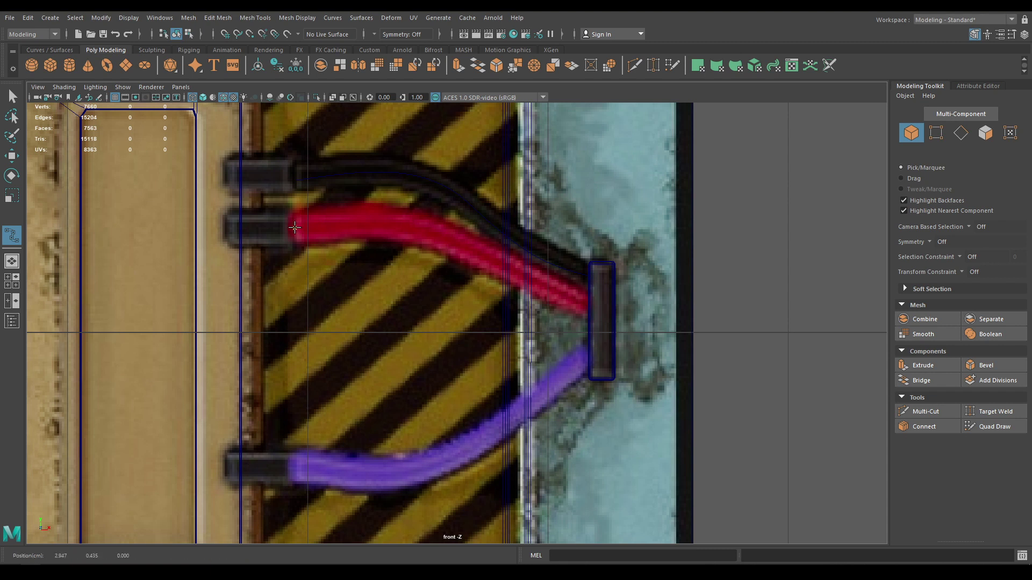
pyautogui.click(390, 223)
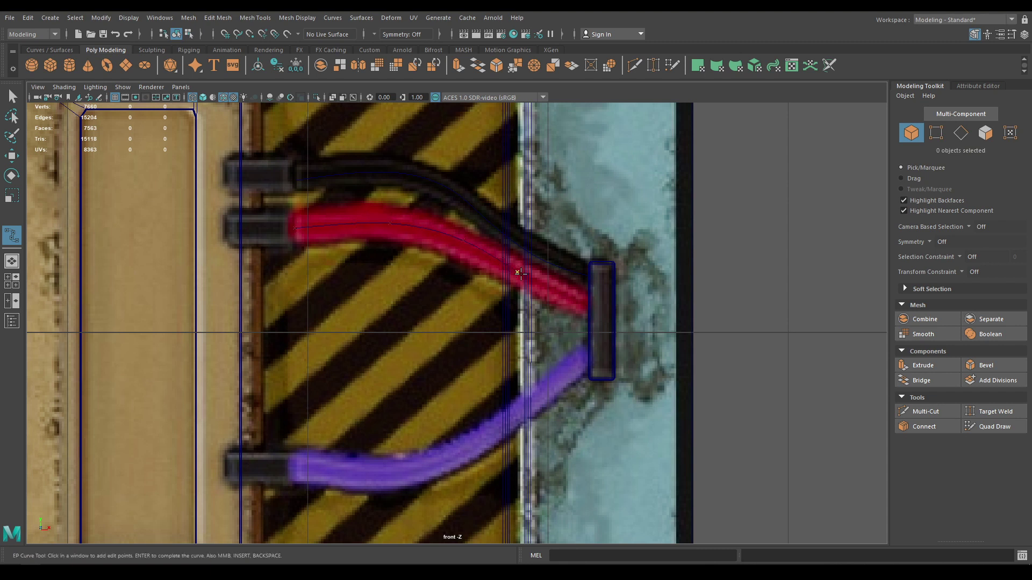
pyautogui.press('w')
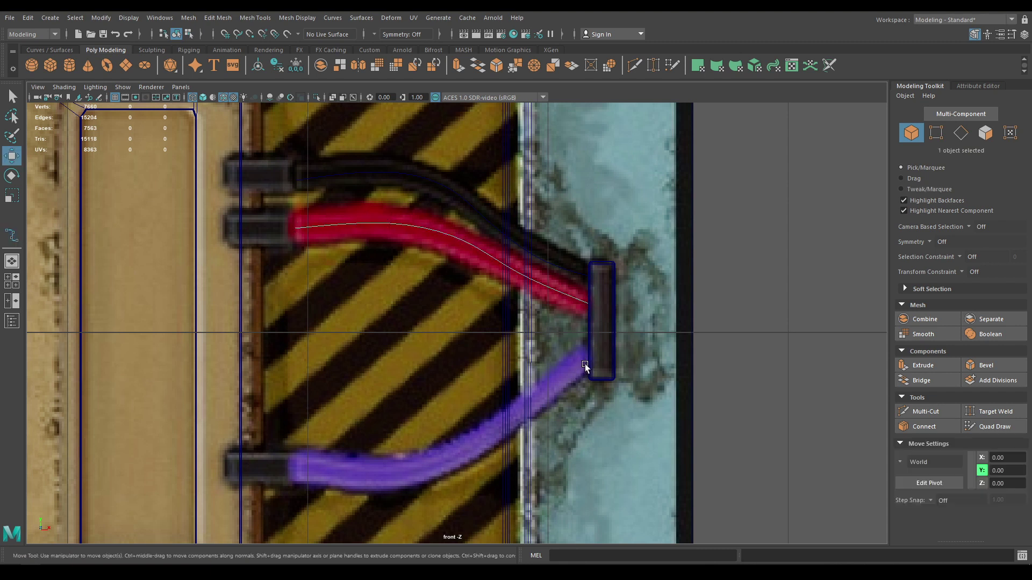
# - Trace the purple cable with a third EP curve from the connector block to its end socket
pyautogui.press('y')
pyautogui.click(590, 359)
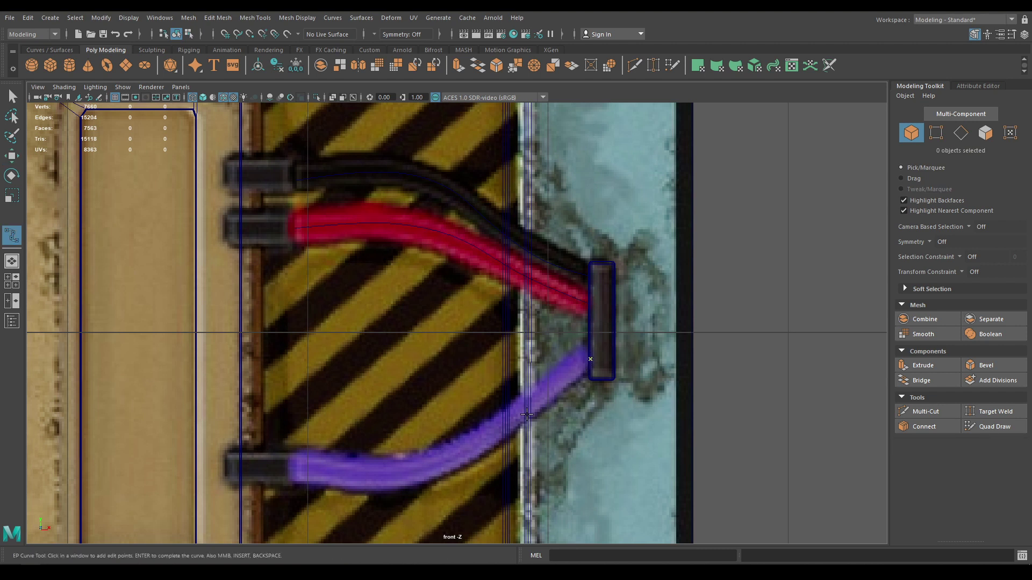
pyautogui.click(522, 419)
pyautogui.click(398, 477)
pyautogui.click(294, 471)
pyautogui.press('Return')
pyautogui.press('w')
# - Select all three cable curves and create a Sweep Mesh from them in the perspective view
pyautogui.scroll(-5, 379, 278)
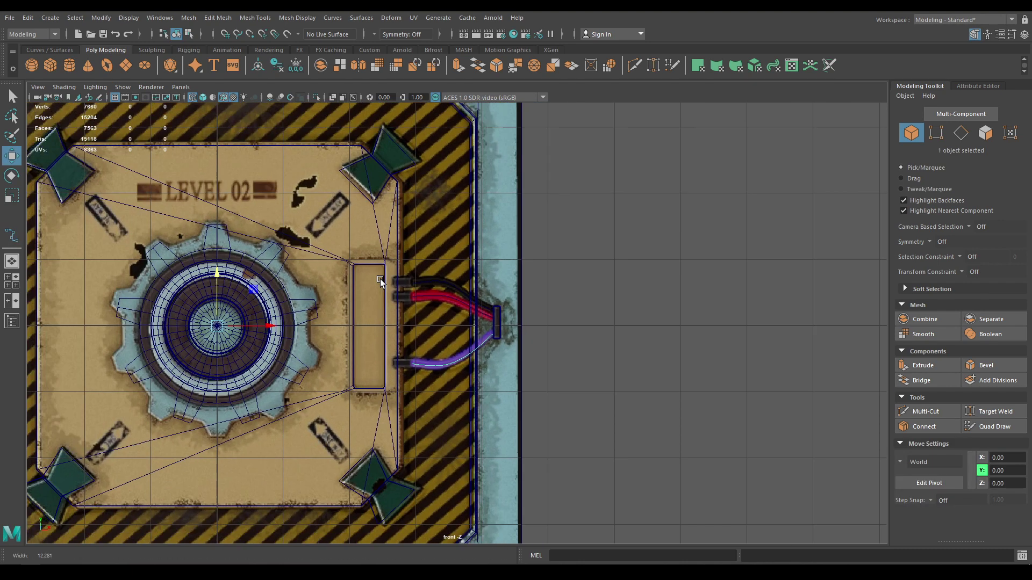
pyautogui.moveTo(450, 263); pyautogui.dragTo(587, 247)
pyautogui.press('space')
pyautogui.scroll(-2, 515, 343)
pyautogui.click(601, 208)
pyautogui.press('space')
pyautogui.scroll(3, 500, 333)
pyautogui.moveTo(442, 388); pyautogui.dragTo(424, 304)
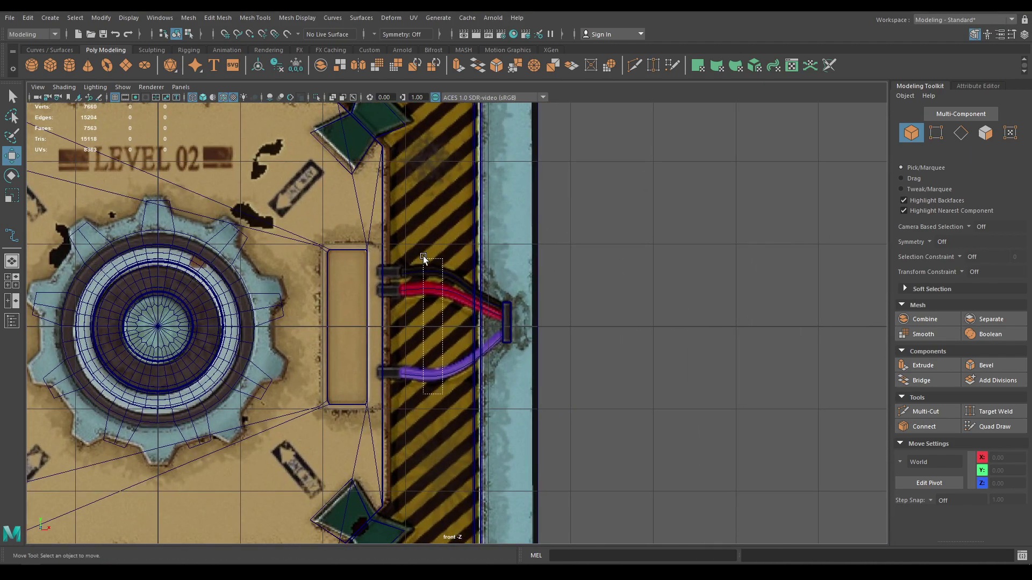
pyautogui.press('space')
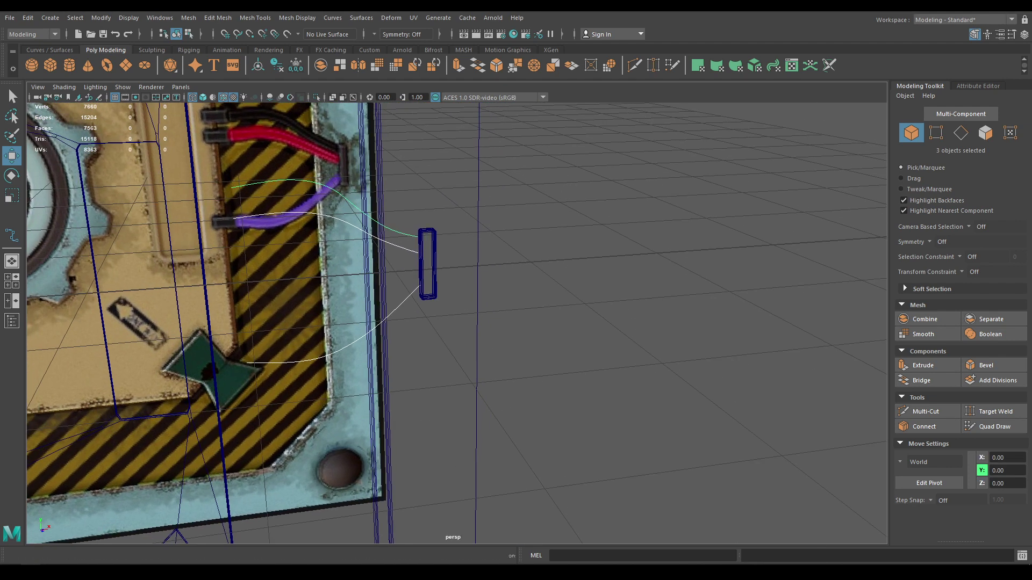
pyautogui.click(49, 18)
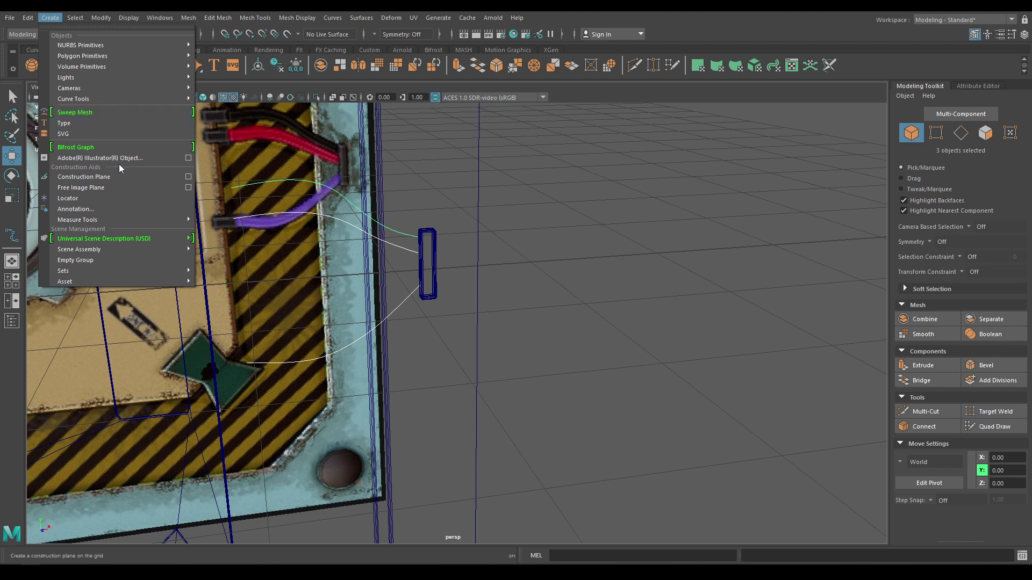
pyautogui.click(106, 112)
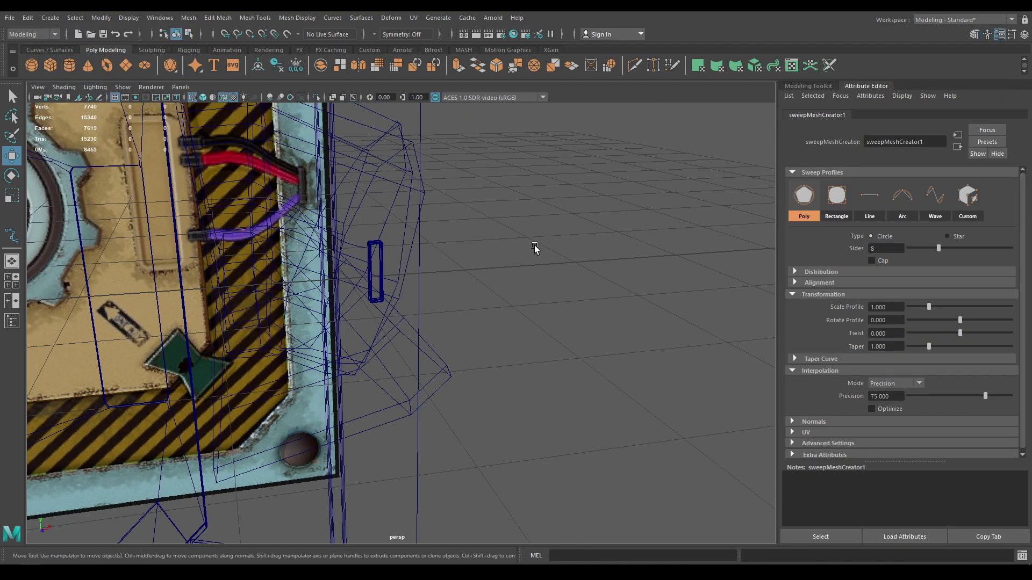
# - Reduce the sweep's Scale Profile to 0.050, matching the cable thickness against the reference in the wireframe front view
pyautogui.press('f')
pyautogui.press('6')
pyautogui.keyDown('alt'); pyautogui.moveTo(490, 235); pyautogui.dragTo(518, 217); pyautogui.keyUp('alt')
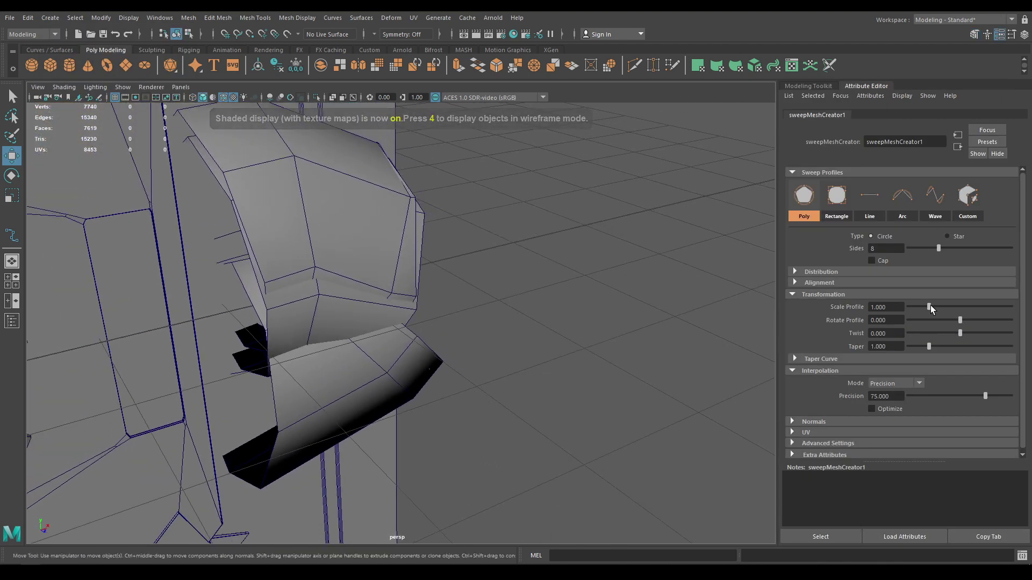
pyautogui.moveTo(929, 305); pyautogui.dragTo(909, 311)
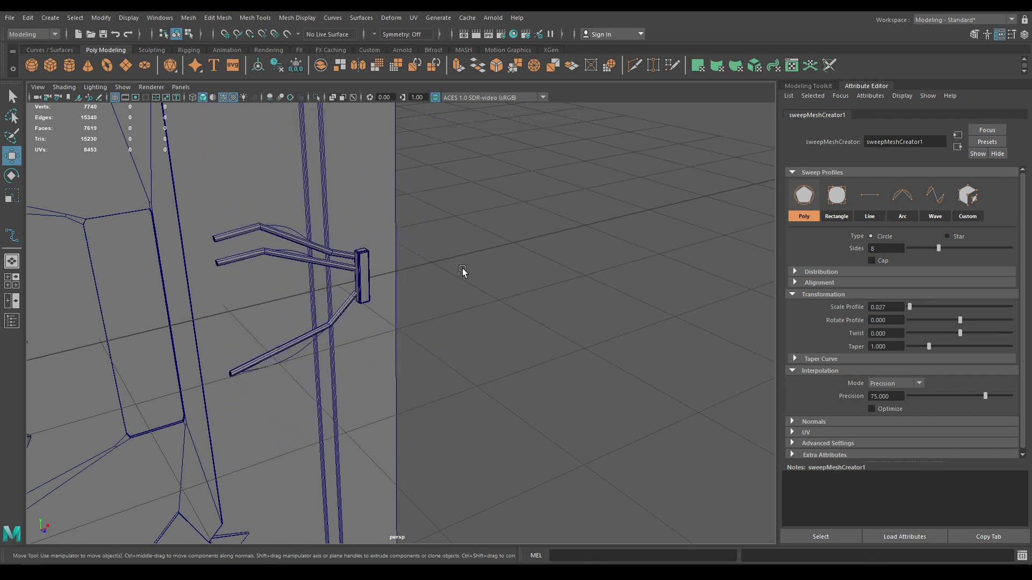
pyautogui.press('space')
pyautogui.moveTo(462, 268); pyautogui.dragTo(462, 313)
pyautogui.press('4')
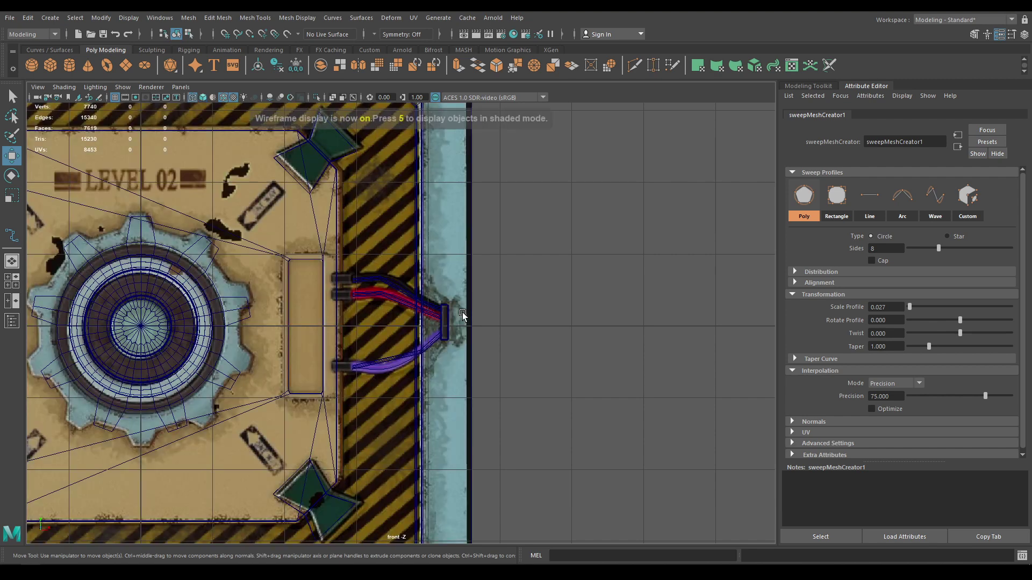
pyautogui.keyDown('alt'); pyautogui.moveTo(462, 313); pyautogui.dragTo(521, 377, button='right'); pyautogui.keyUp('alt')
pyautogui.keyDown('alt'); pyautogui.moveTo(521, 377); pyautogui.dragTo(533, 386, button='middle'); pyautogui.keyUp('alt')
pyautogui.keyDown('alt'); pyautogui.moveTo(533, 386); pyautogui.dragTo(576, 433, button='right'); pyautogui.keyUp('alt')
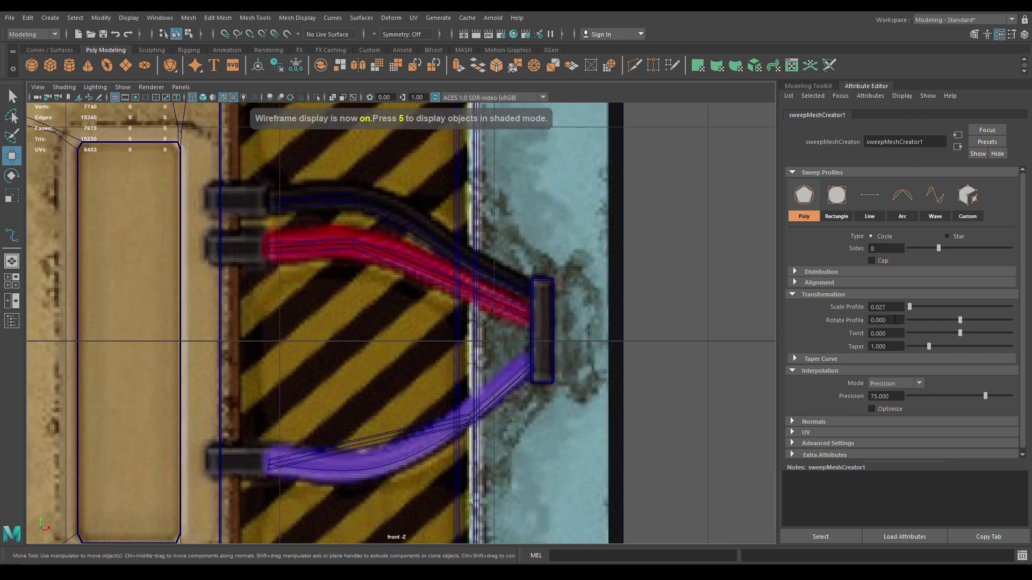
pyautogui.moveTo(909, 307); pyautogui.dragTo(909, 305)
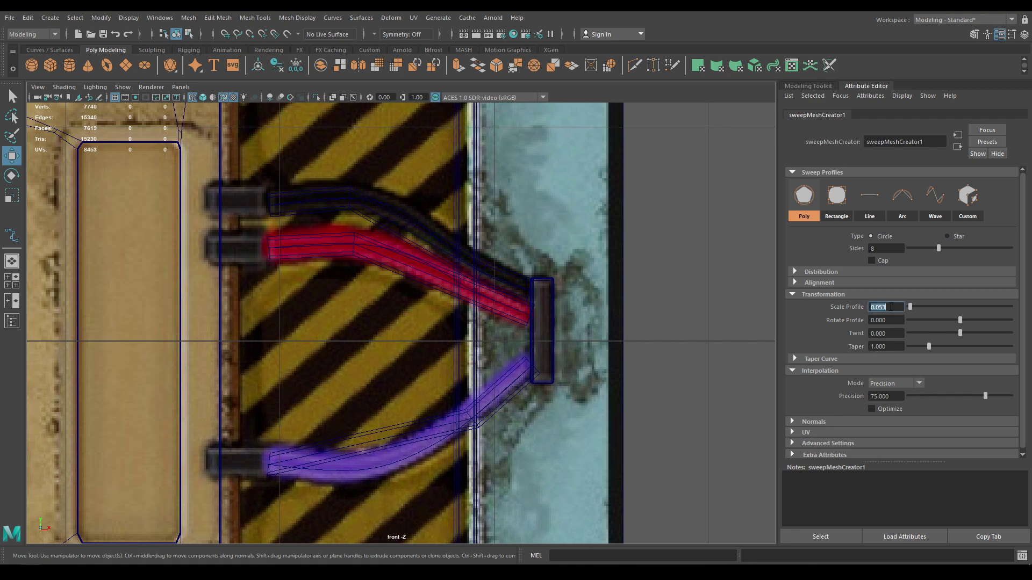
pyautogui.press('Return')
# - Give the cable sweeps 16 sides, set the interpolation precision to 98 and enable Optimize
pyautogui.moveTo(941, 247); pyautogui.dragTo(954, 246)
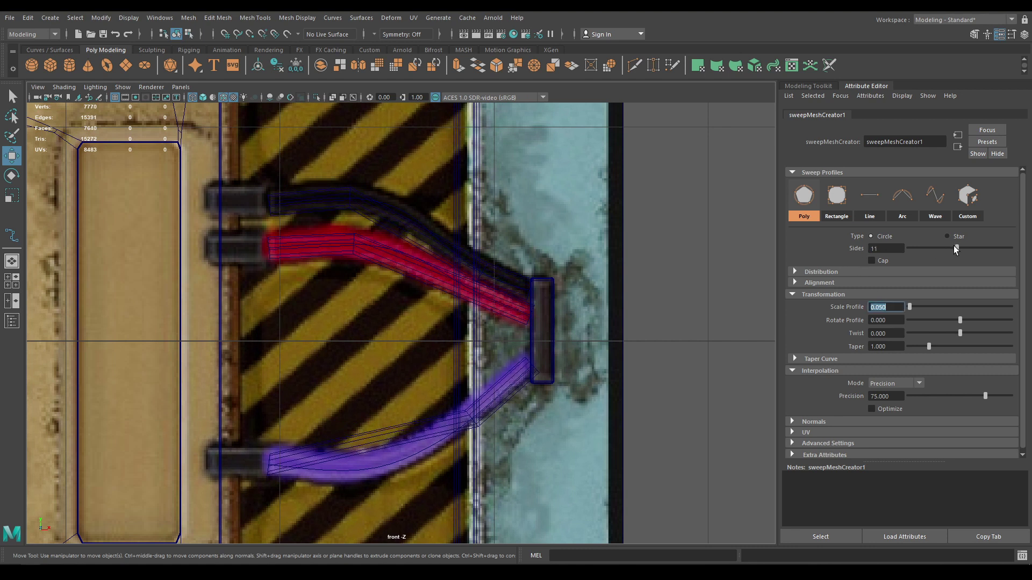
pyautogui.click(891, 247)
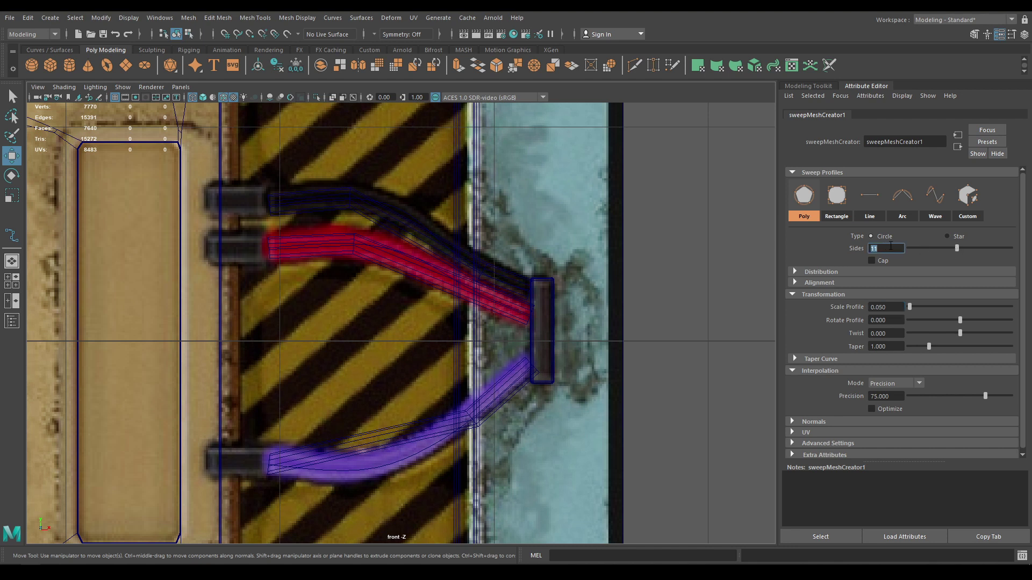
pyautogui.press('Return')
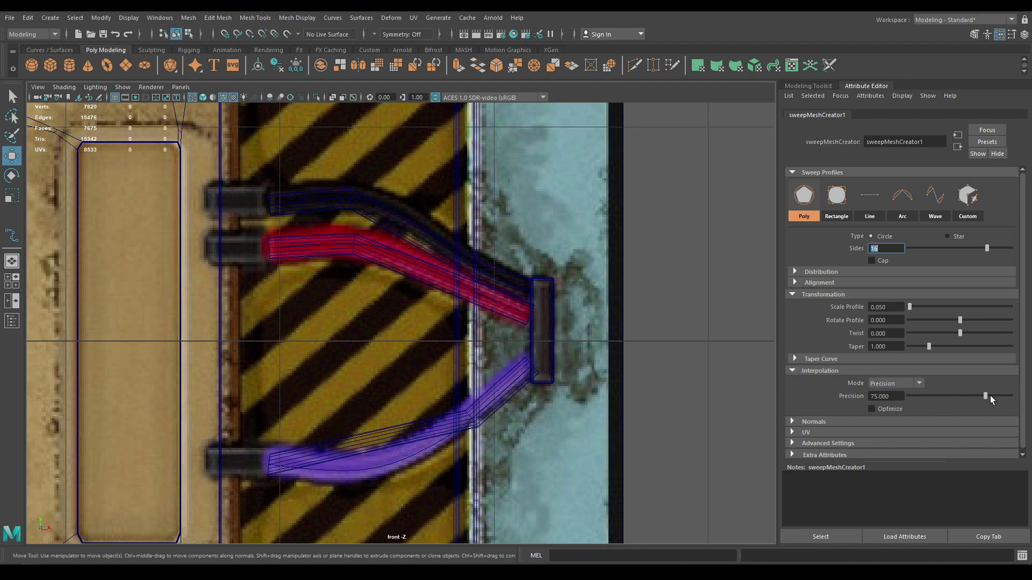
pyautogui.moveTo(986, 395); pyautogui.dragTo(1009, 397)
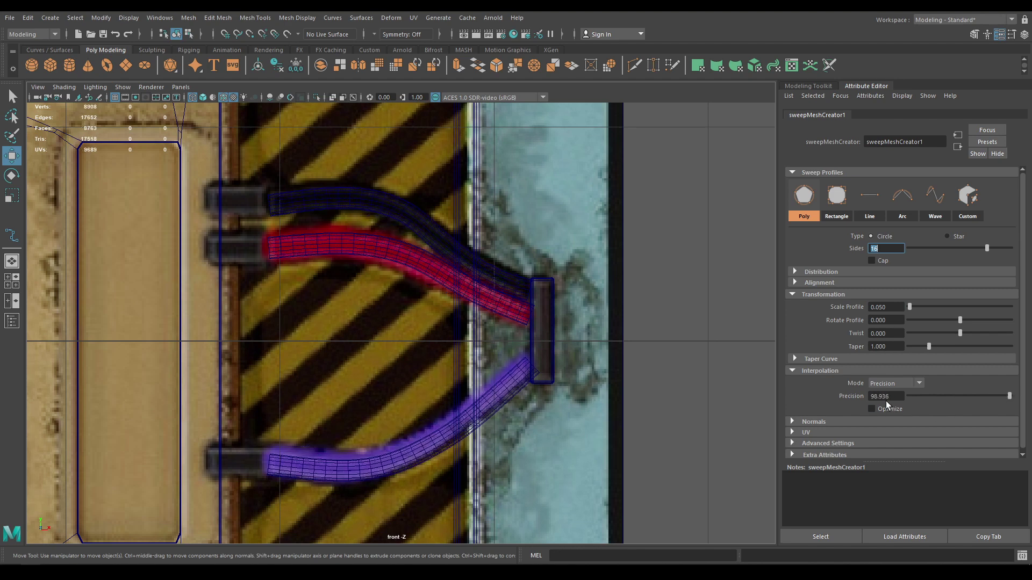
pyautogui.click(901, 397)
pyautogui.write('98')
pyautogui.press('Return')
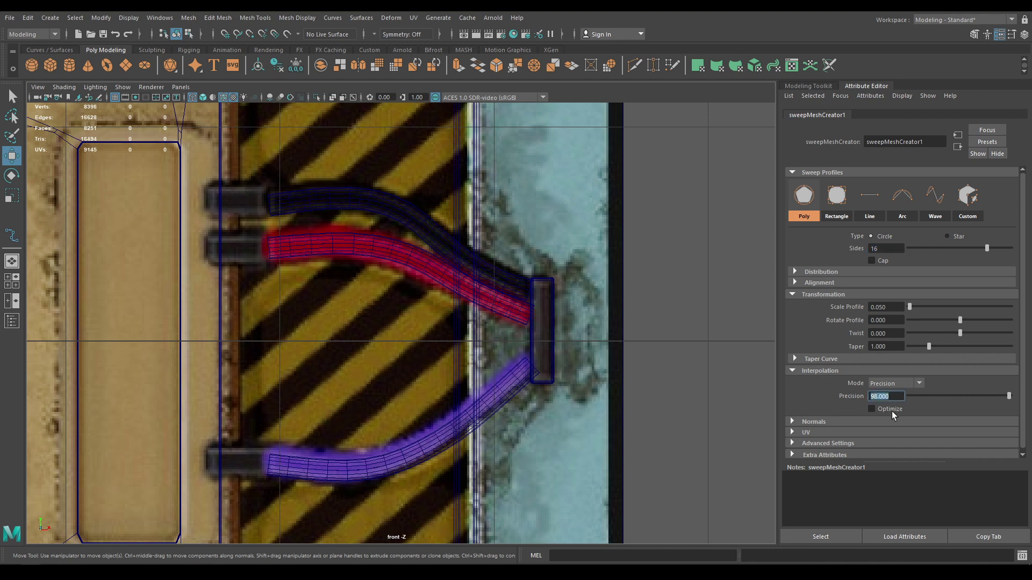
pyautogui.click(892, 408)
# - Select the three swept cables and delete their construction history
pyautogui.scroll(2, 411, 243)
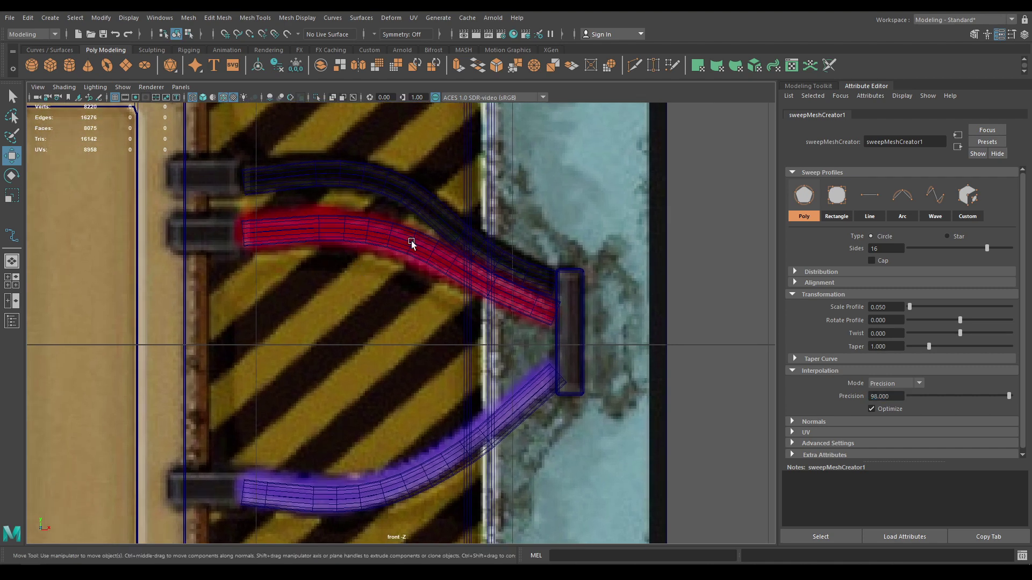
pyautogui.click(435, 478)
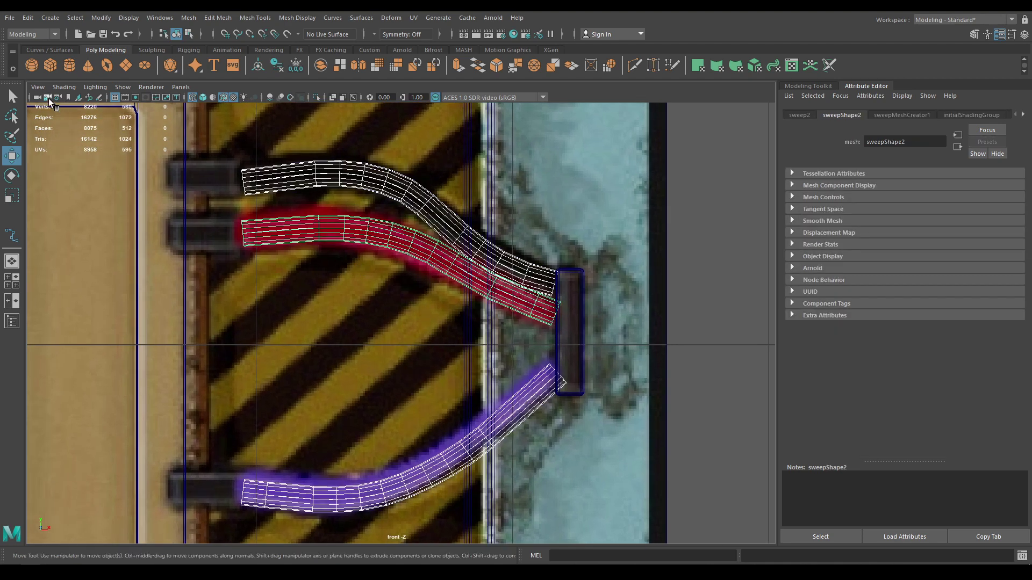
pyautogui.click(34, 18)
pyautogui.moveTo(125, 145)
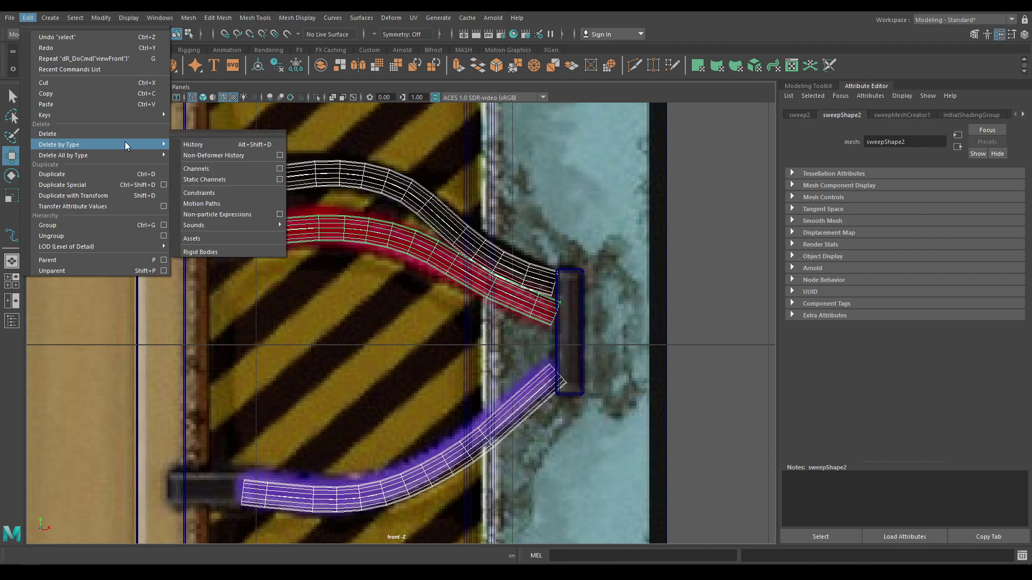
pyautogui.click(212, 142)
# - Delete curve1, curve2 and curve3 from the scene, keeping the swept cable meshes
pyautogui.click(12, 321)
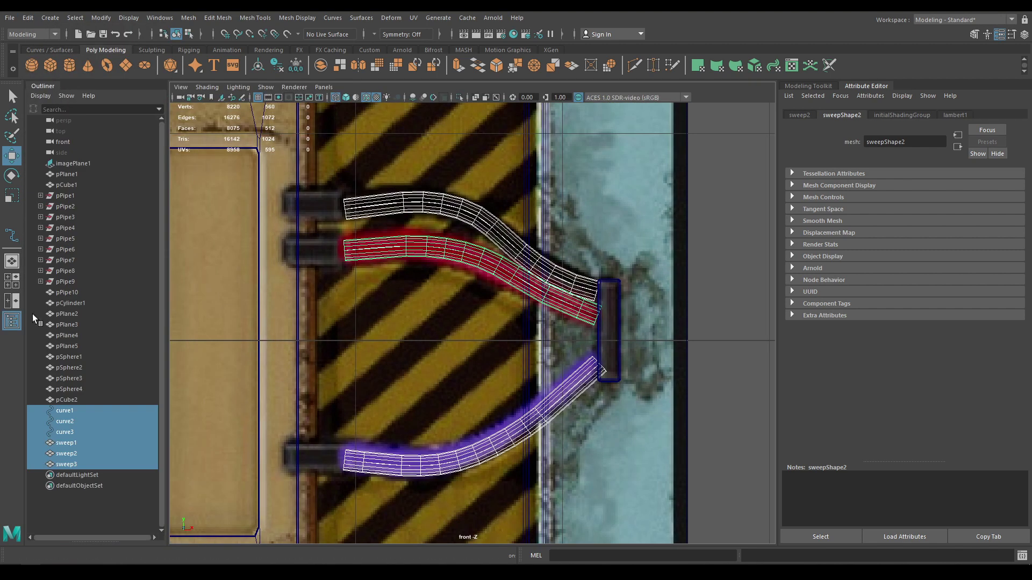
pyautogui.click(60, 434)
pyautogui.keyDown('ctrl'); pyautogui.click(60, 422); pyautogui.keyUp('ctrl')
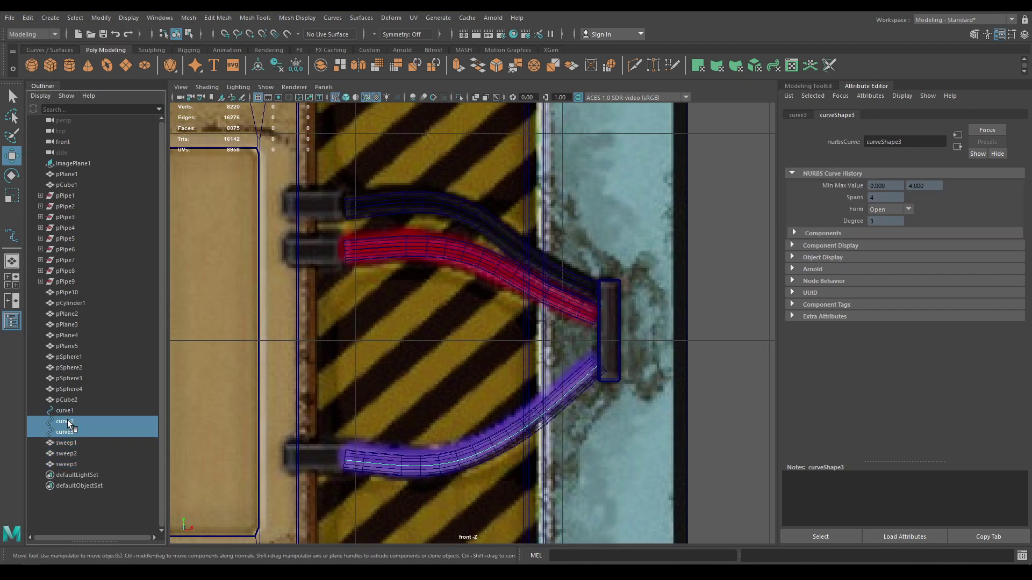
pyautogui.keyDown('ctrl'); pyautogui.click(70, 410); pyautogui.keyUp('ctrl')
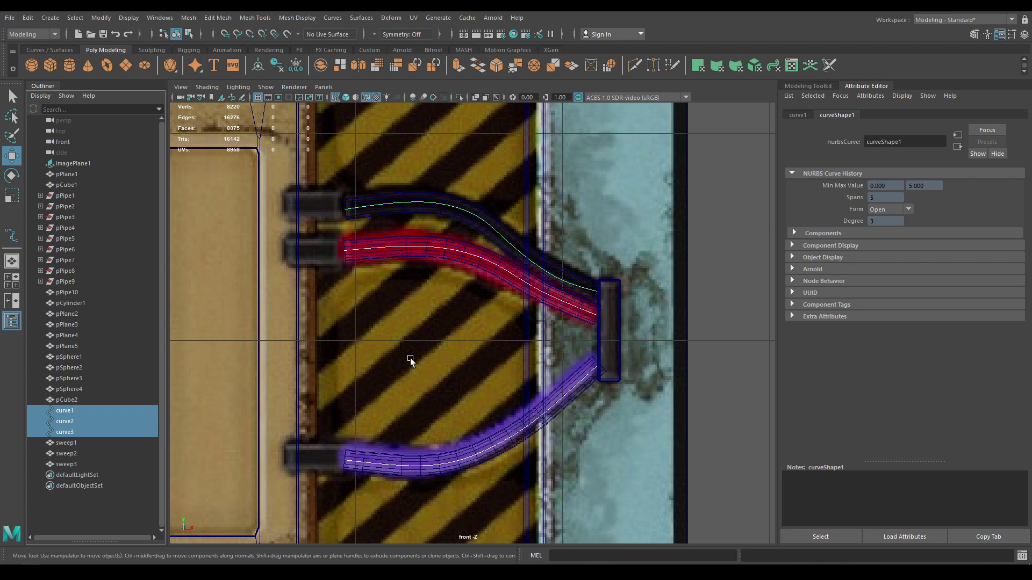
pyautogui.press('Delete')
pyautogui.click(11, 321)
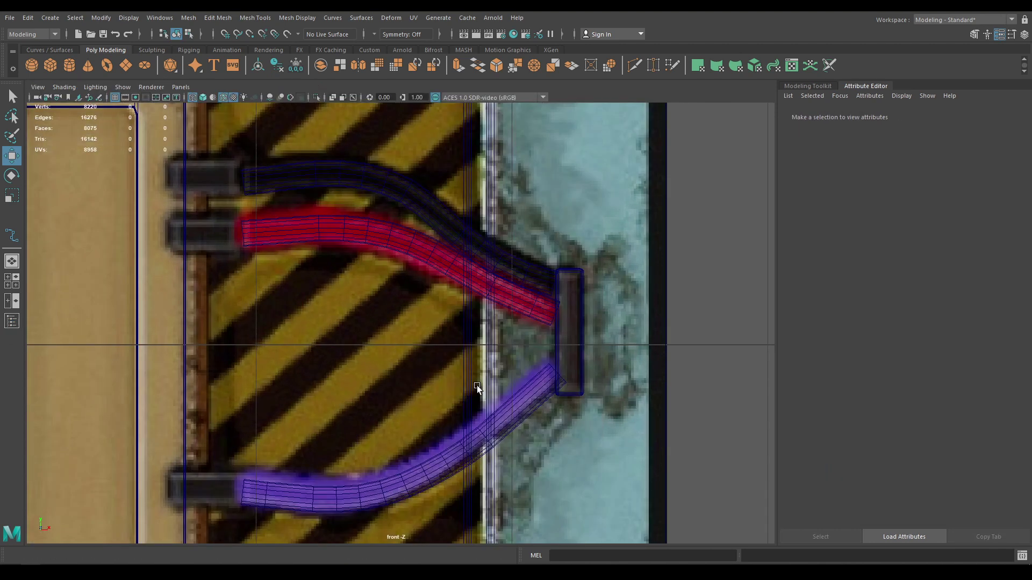
# - Rotate the purple cable's end vertices at the connector block upright and align them with the block's edge
pyautogui.click(414, 476)
pyautogui.keyDown('alt'); pyautogui.moveTo(414, 458); pyautogui.dragTo(414, 367, button='middle'); pyautogui.keyUp('alt')
pyautogui.scroll(2, 414, 366)
pyautogui.moveTo(571, 273); pyautogui.dragTo(527, 273, button='right')
pyautogui.moveTo(569, 259); pyautogui.dragTo(582, 332)
pyautogui.press('e')
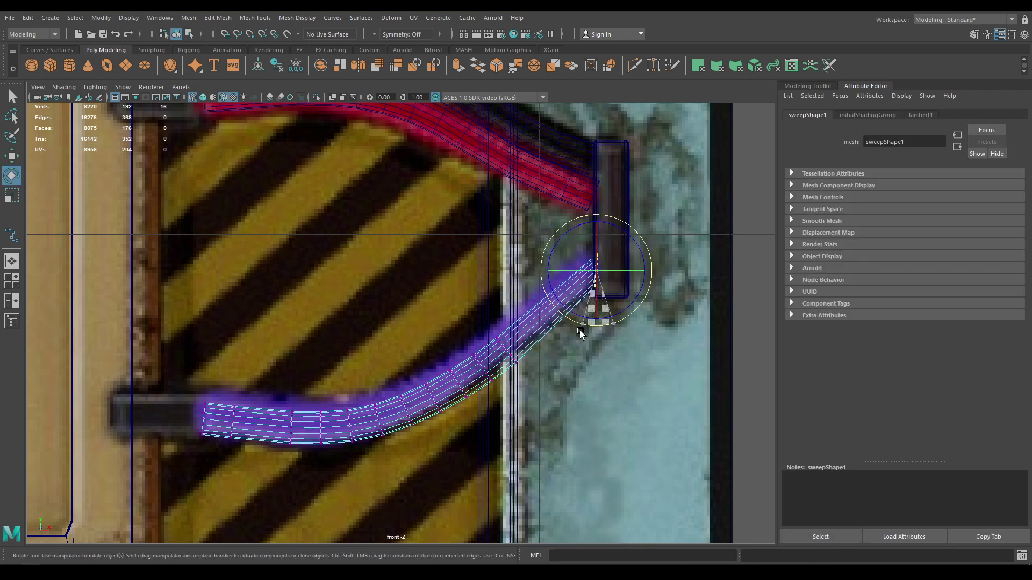
pyautogui.press('w')
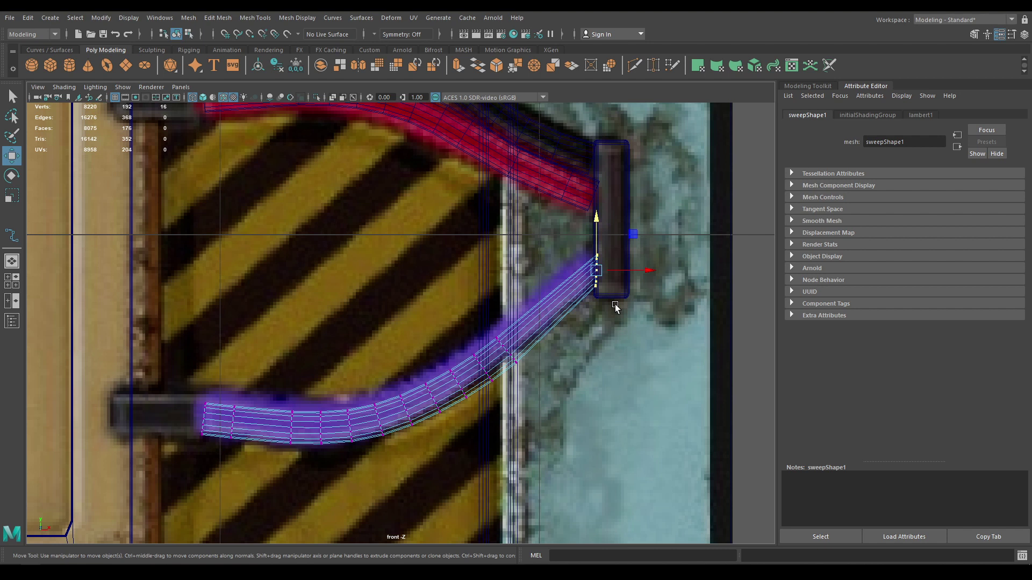
pyautogui.click(652, 273)
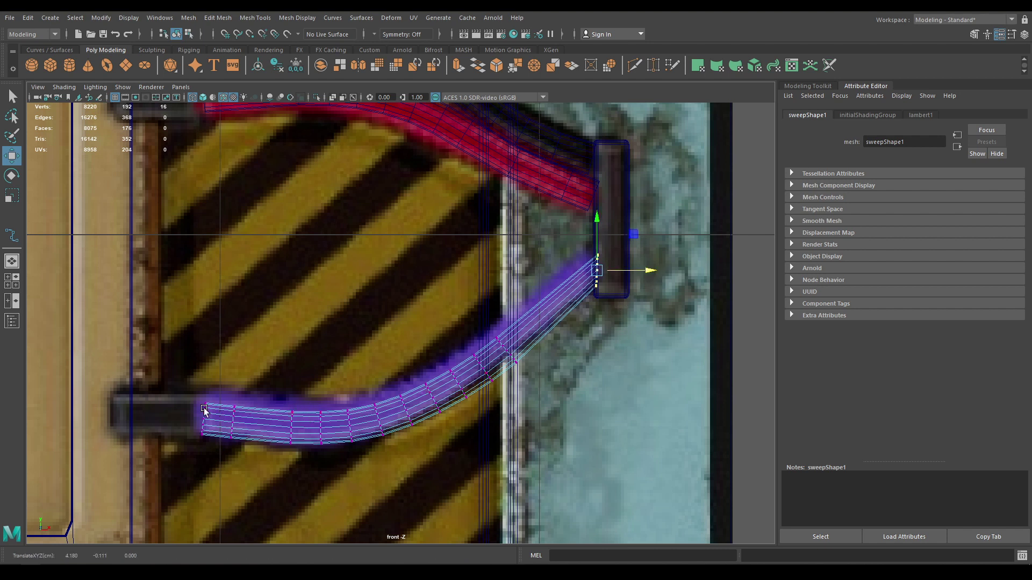
# - Flatten the purple cable's end ring at the left socket into a vertical plane and move it out to the socket's edge
pyautogui.moveTo(188, 445); pyautogui.dragTo(251, 417)
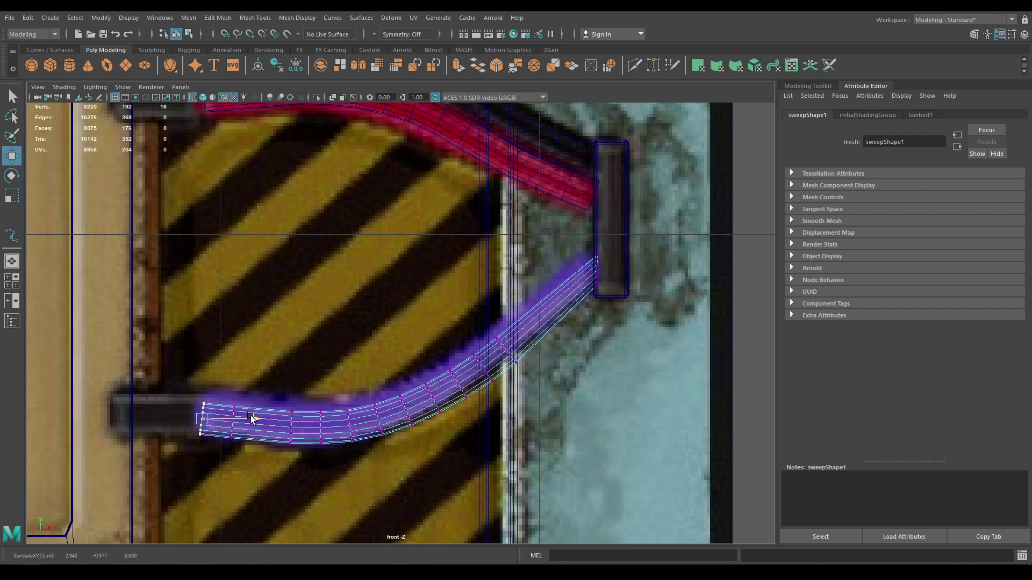
pyautogui.press('e')
pyautogui.moveTo(220, 463); pyautogui.dragTo(223, 461)
pyautogui.press('w')
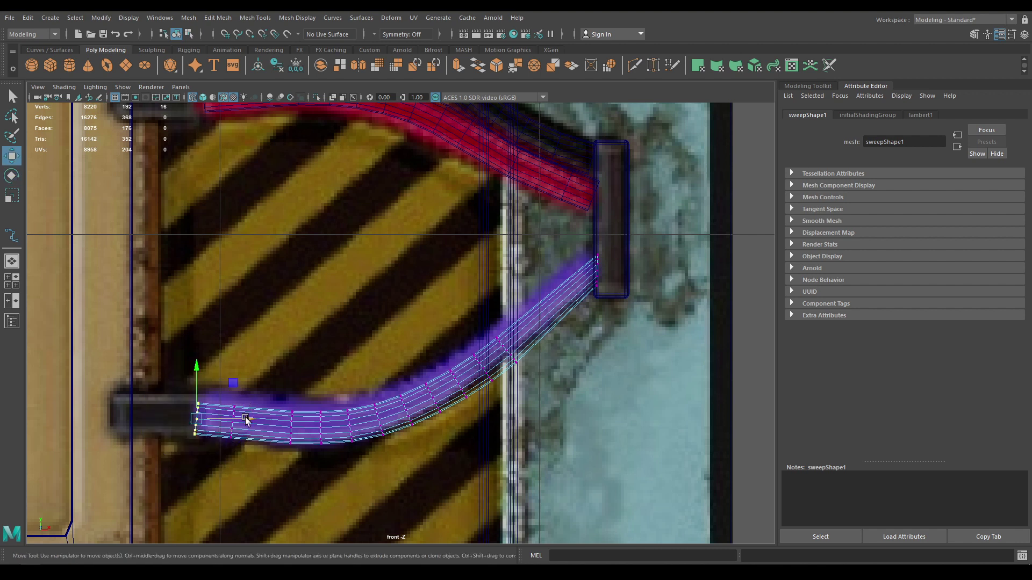
pyautogui.press('r')
pyautogui.moveTo(248, 419); pyautogui.dragTo(153, 428)
pyautogui.press('w')
pyautogui.moveTo(252, 419); pyautogui.dragTo(246, 421)
# - Turn on soft selection, adjust its falloff and raise the purple cable's ring near the metal strip to follow the reference
pyautogui.keyDown('alt'); pyautogui.moveTo(334, 306); pyautogui.dragTo(356, 439, button='middle'); pyautogui.keyUp('alt')
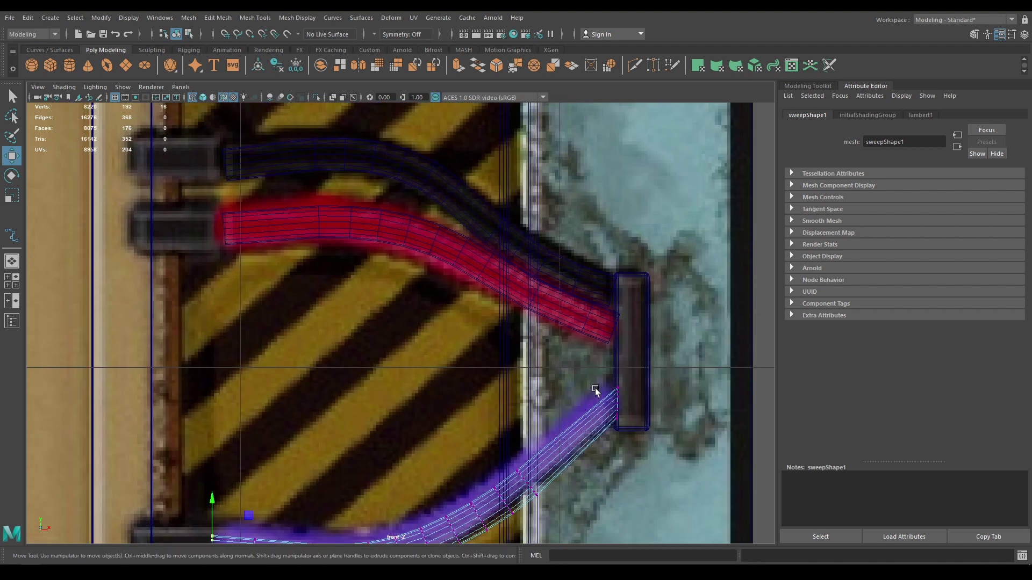
pyautogui.keyDown('alt'); pyautogui.moveTo(596, 403); pyautogui.dragTo(568, 343, button='middle'); pyautogui.keyUp('alt')
pyautogui.moveTo(476, 401); pyautogui.dragTo(532, 452)
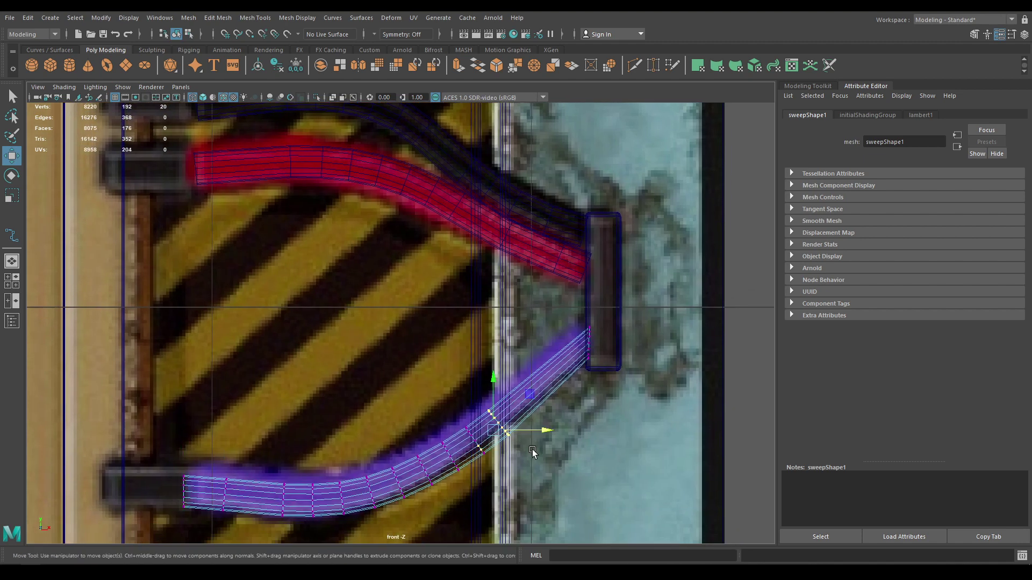
pyautogui.keyDown('alt'); pyautogui.moveTo(532, 451); pyautogui.dragTo(515, 400, button='middle'); pyautogui.keyUp('alt')
pyautogui.keyDown('ctrl'); pyautogui.moveTo(467, 415); pyautogui.dragTo(447, 386); pyautogui.keyUp('ctrl')
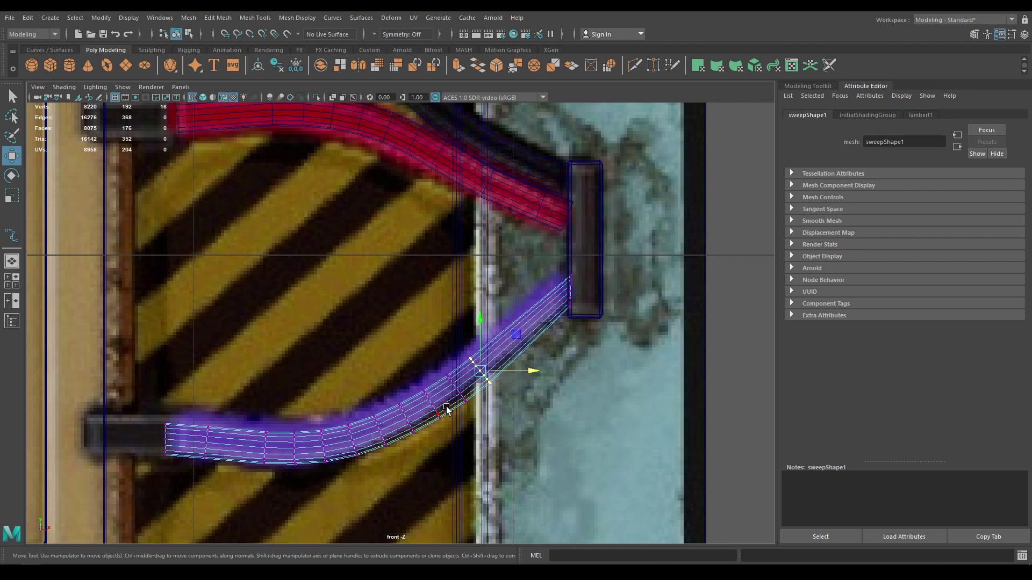
pyautogui.press('b')
pyautogui.keyDown('alt'); pyautogui.moveTo(484, 400); pyautogui.dragTo(477, 338, button='middle'); pyautogui.keyUp('alt')
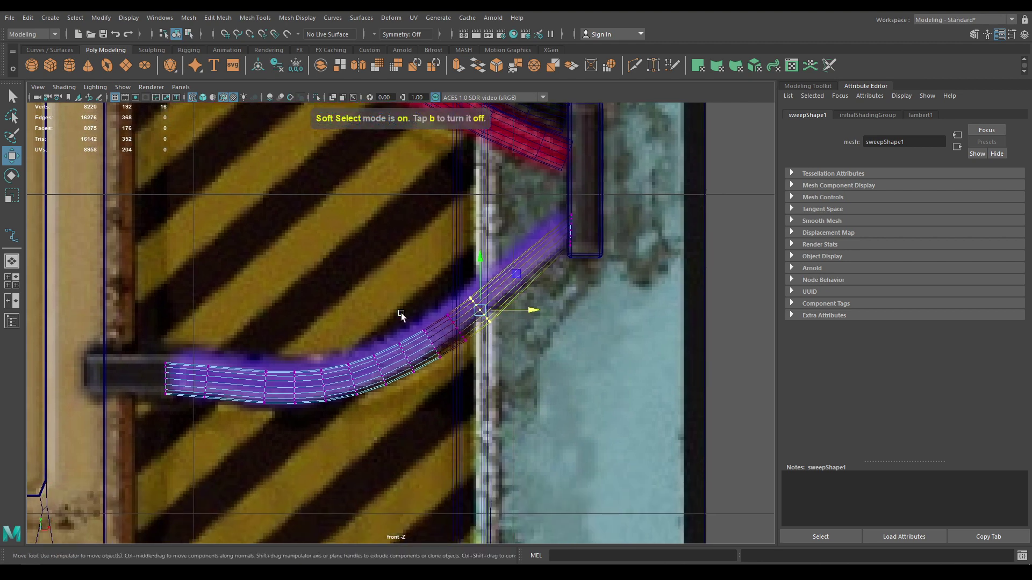
pyautogui.press('b')
pyautogui.moveTo(401, 313); pyautogui.dragTo(494, 539)
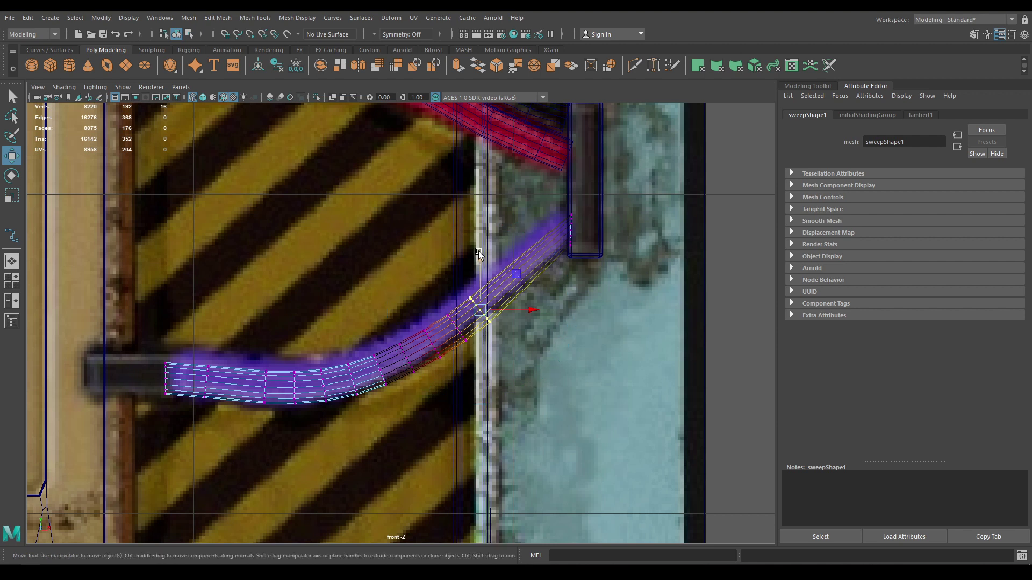
pyautogui.moveTo(478, 254); pyautogui.dragTo(478, 246, button='middle')
# - Raise the purple cable's rings along the lower bend and near the metal strip with soft selection to match the reference curve
pyautogui.moveTo(363, 348); pyautogui.dragTo(394, 402)
pyautogui.moveTo(382, 326); pyautogui.dragTo(378, 311)
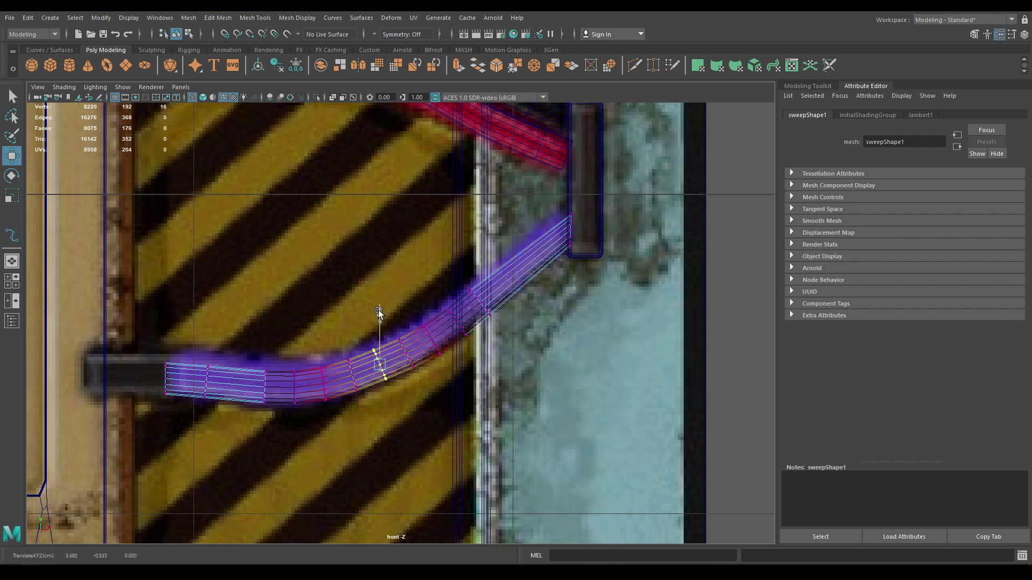
pyautogui.moveTo(241, 366); pyautogui.dragTo(277, 410)
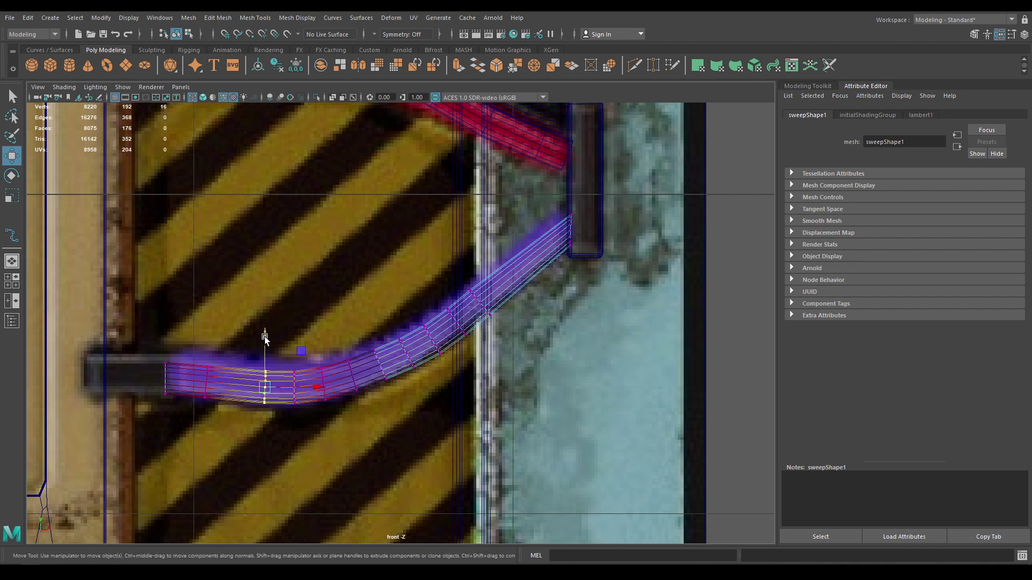
pyautogui.moveTo(265, 337); pyautogui.dragTo(264, 331)
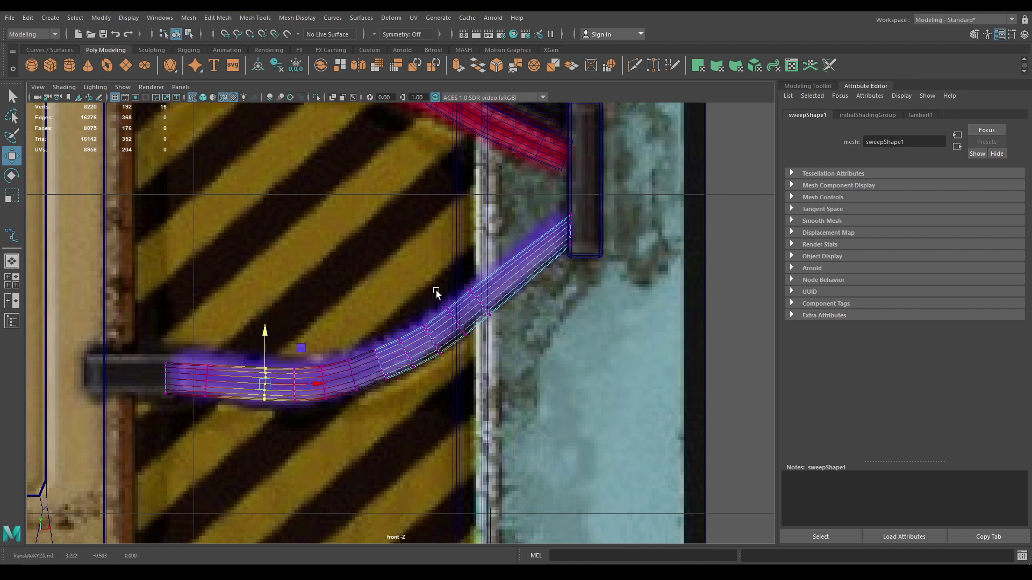
pyautogui.moveTo(505, 328); pyautogui.dragTo(465, 287)
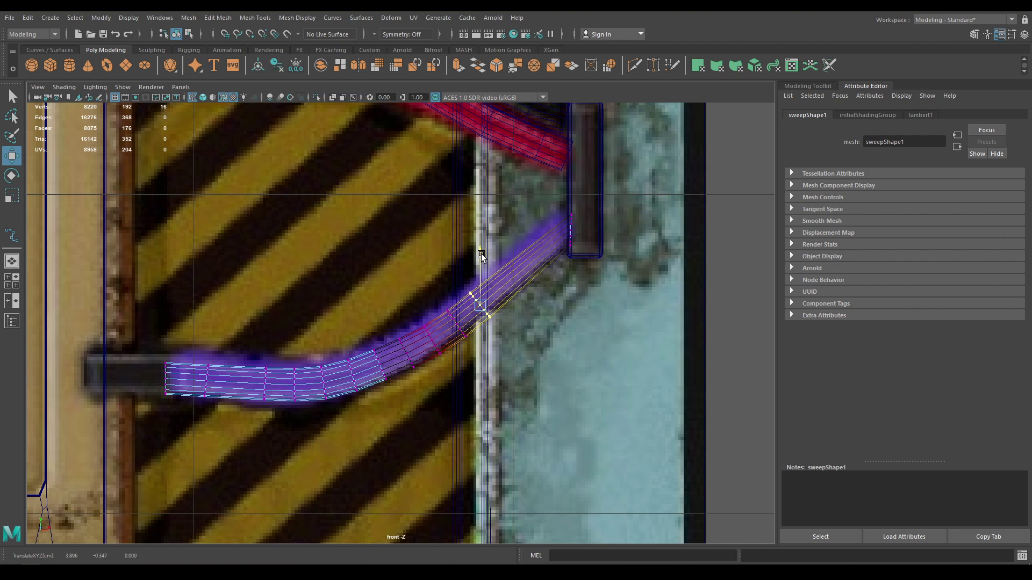
# - Turn off soft selection and scale up the purple cable's end ring at the connector block
pyautogui.keyDown('alt'); pyautogui.moveTo(486, 242); pyautogui.dragTo(488, 269, button='middle'); pyautogui.keyUp('alt')
pyautogui.moveTo(550, 226); pyautogui.dragTo(600, 301)
pyautogui.press('b')
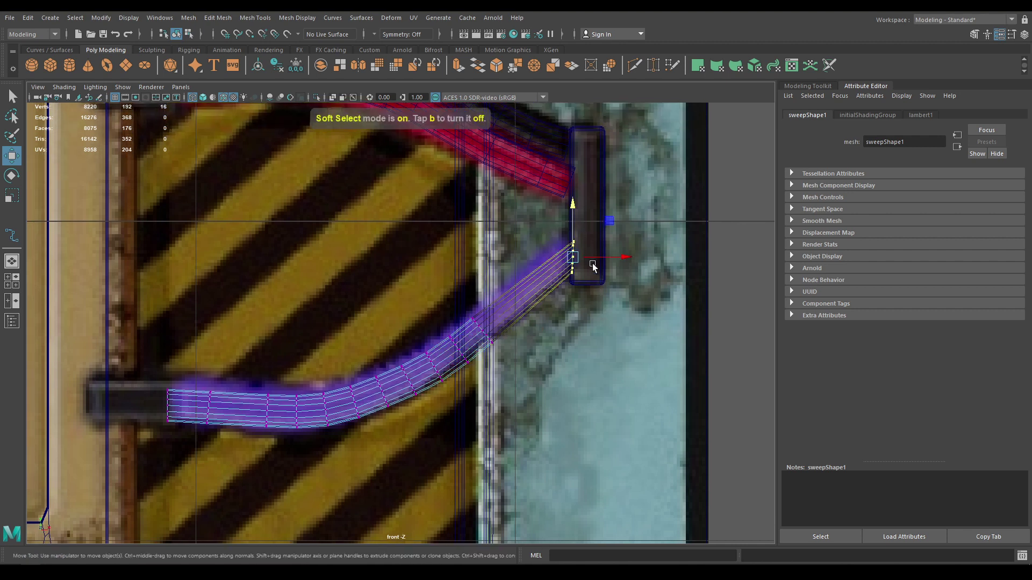
pyautogui.press('r')
pyautogui.moveTo(572, 259); pyautogui.dragTo(578, 263)
pyautogui.press('w')
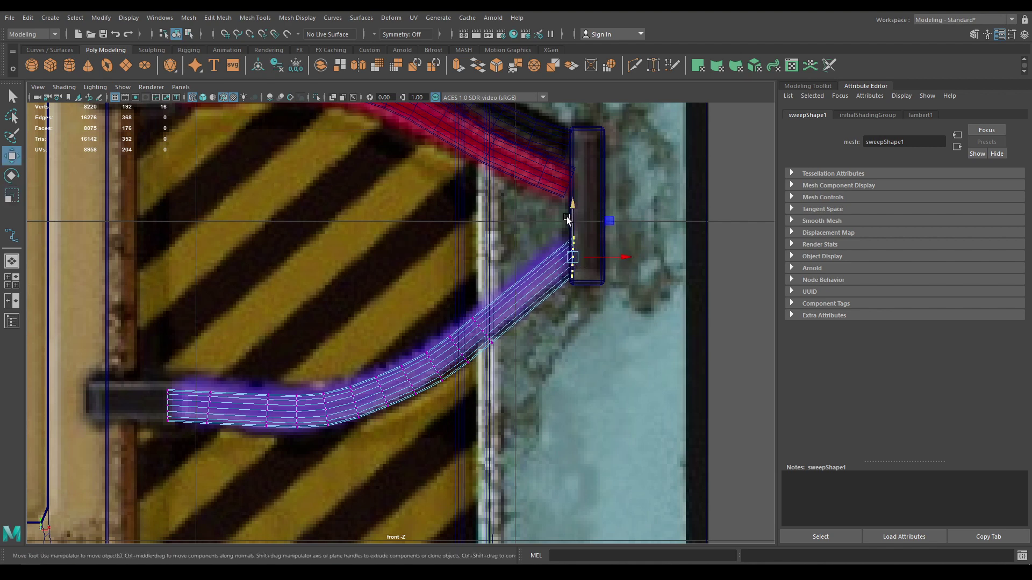
# - Flatten the red cable's end vertices at the connector block vertically and move them against the block's edge
pyautogui.keyDown('alt'); pyautogui.moveTo(474, 247); pyautogui.dragTo(542, 384, button='middle'); pyautogui.keyUp('alt')
pyautogui.scroll(1, 379, 314)
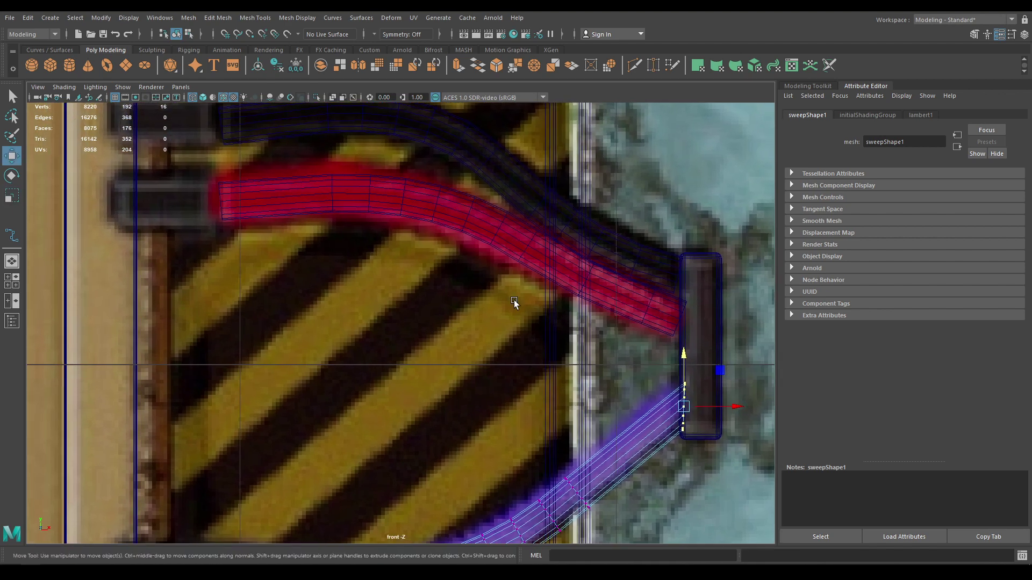
pyautogui.click(645, 320)
pyautogui.keyDown('alt'); pyautogui.moveTo(658, 322); pyautogui.dragTo(556, 301, button='middle'); pyautogui.keyUp('alt')
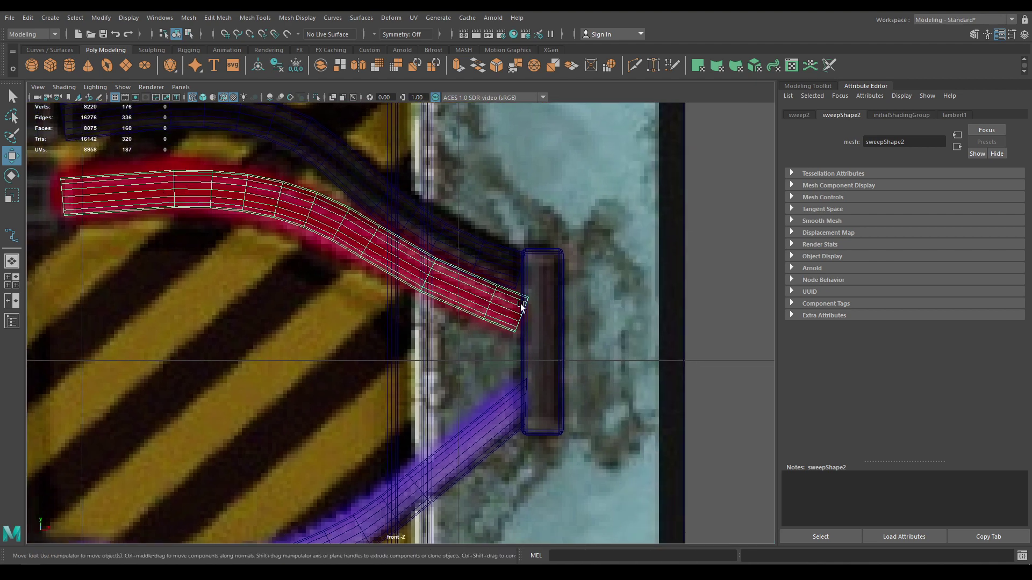
pyautogui.press('F8')
pyautogui.moveTo(551, 293); pyautogui.dragTo(531, 368)
pyautogui.press('e')
pyautogui.press('r')
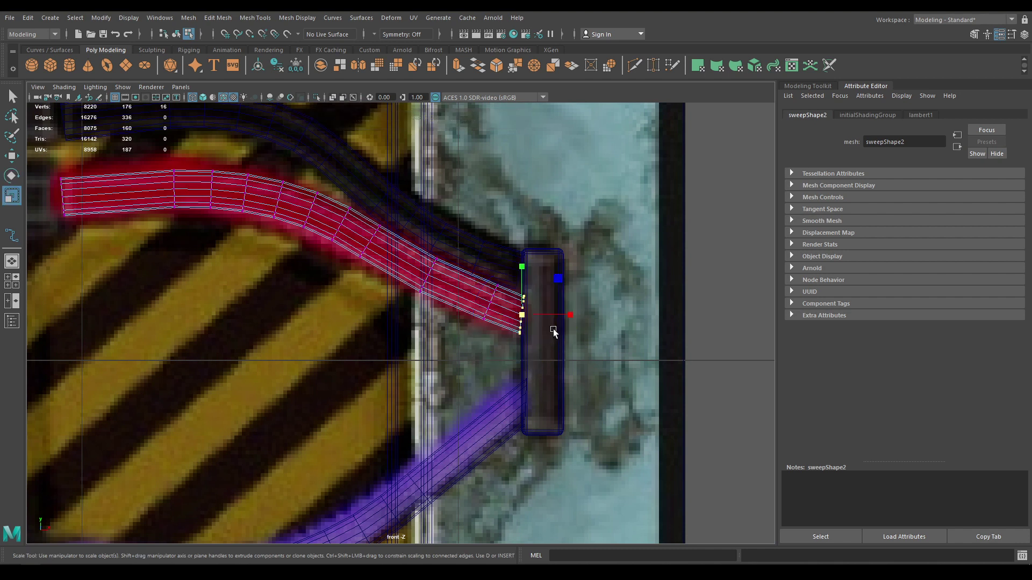
pyautogui.moveTo(553, 317); pyautogui.dragTo(540, 330)
pyautogui.press('w')
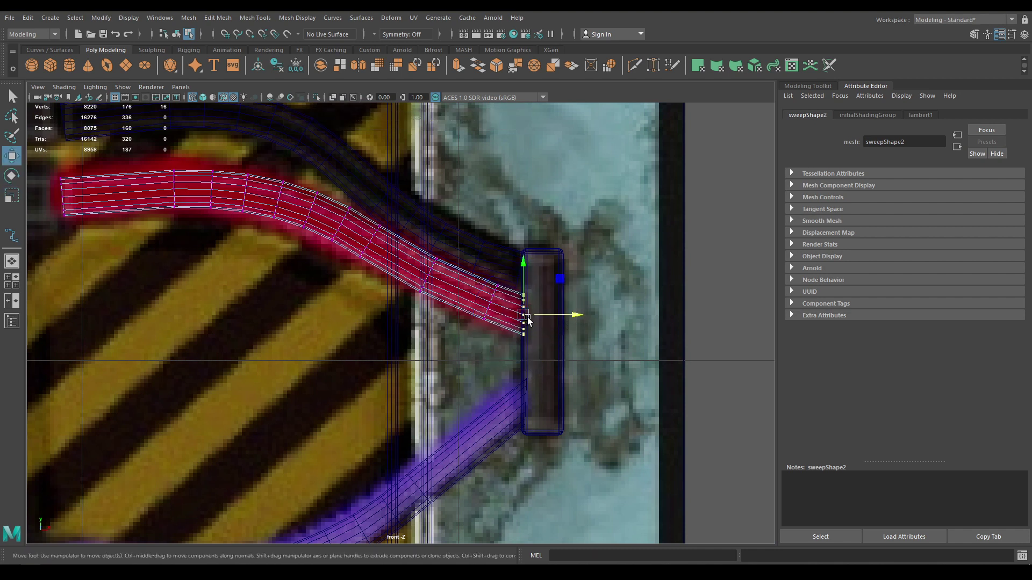
pyautogui.moveTo(523, 264); pyautogui.dragTo(523, 266)
# - Flatten the red cable's end ring at its left socket and move it out to meet the socket
pyautogui.keyDown('alt'); pyautogui.moveTo(366, 290); pyautogui.dragTo(508, 324, button='middle'); pyautogui.keyUp('alt')
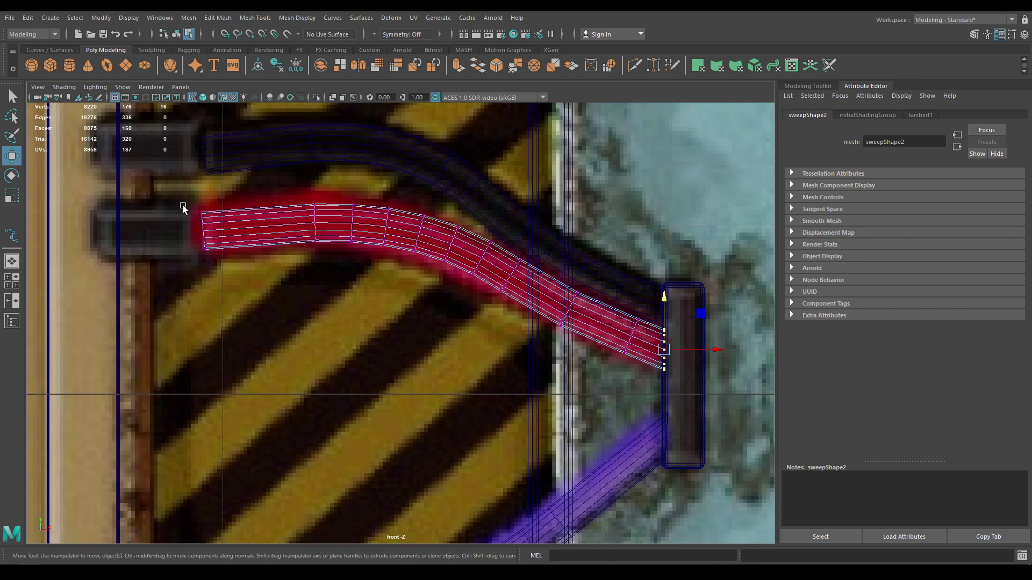
pyautogui.moveTo(184, 209); pyautogui.dragTo(233, 271)
pyautogui.press('r')
pyautogui.moveTo(249, 230); pyautogui.dragTo(2, 267)
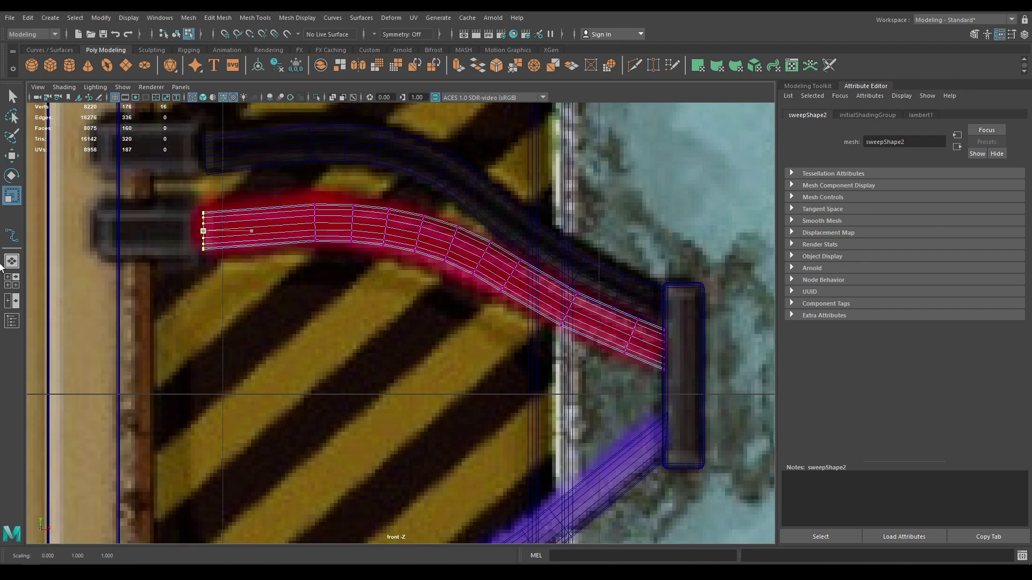
pyautogui.press('w')
pyautogui.moveTo(248, 235); pyautogui.dragTo(242, 233)
# - Flatten the black cable's end vertices at the connector block vertically and align them with the block's edge
pyautogui.keyDown('alt'); pyautogui.moveTo(343, 246); pyautogui.dragTo(175, 280, button='middle'); pyautogui.keyUp('alt')
pyautogui.moveTo(397, 276); pyautogui.dragTo(441, 259, button='right')
pyautogui.click(415, 312)
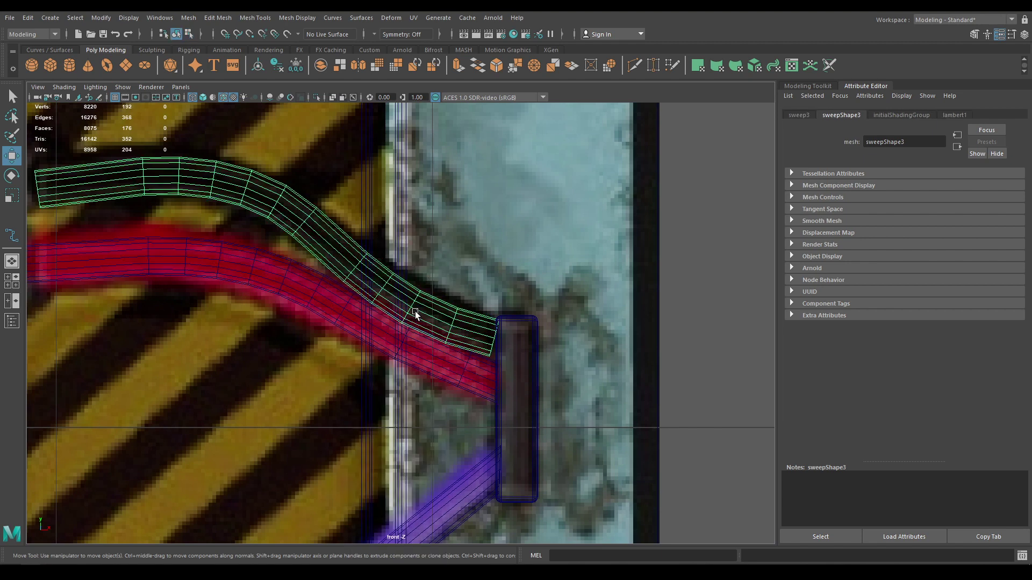
pyautogui.press('F9')
pyautogui.moveTo(523, 385); pyautogui.dragTo(514, 367)
pyautogui.press('e')
pyautogui.press('r')
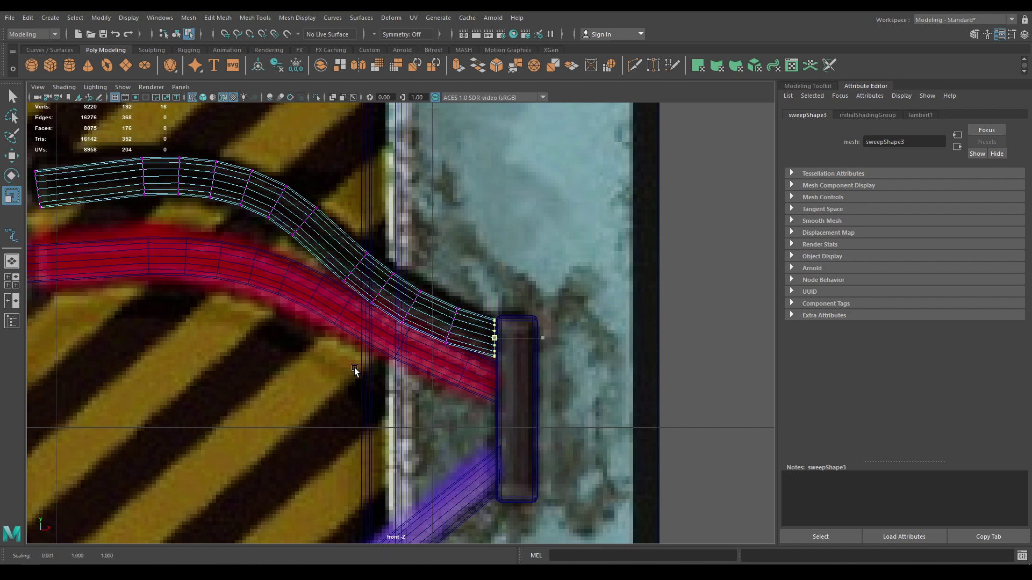
pyautogui.press('w')
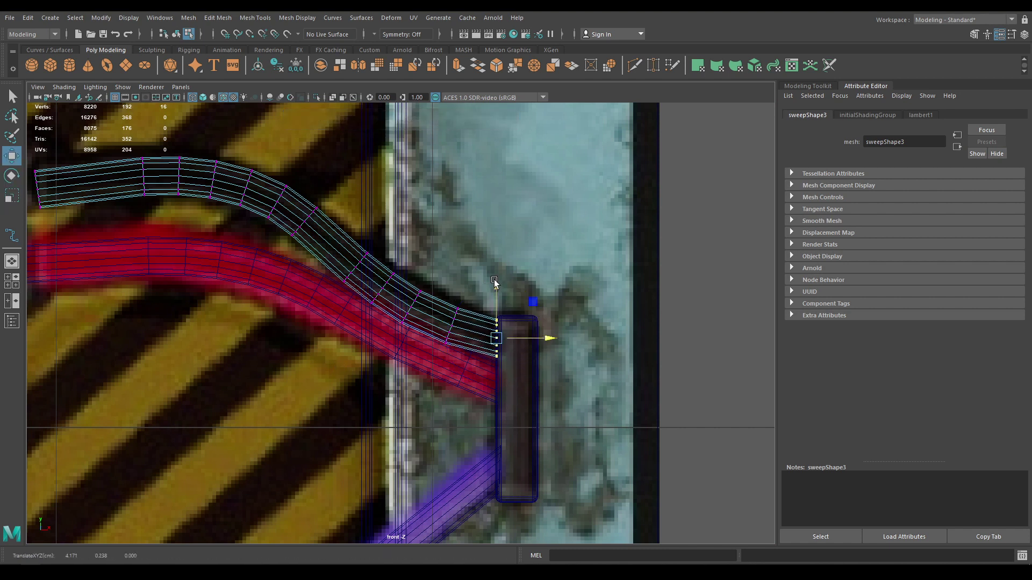
pyautogui.moveTo(494, 279); pyautogui.dragTo(494, 282)
# - Flatten the black cable's end ring at its left socket and move it up and out to meet the socket
pyautogui.keyDown('alt'); pyautogui.moveTo(331, 281); pyautogui.dragTo(467, 307, button='middle'); pyautogui.keyUp('alt')
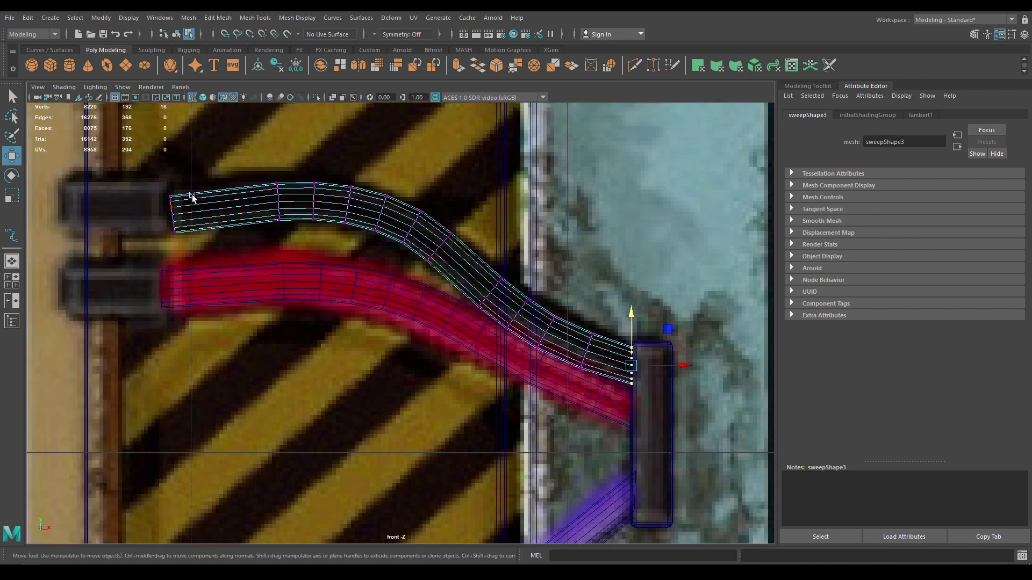
pyautogui.moveTo(152, 179); pyautogui.dragTo(214, 271)
pyautogui.press('e')
pyautogui.press('r')
pyautogui.moveTo(218, 214); pyautogui.dragTo(65, 272)
pyautogui.press('w')
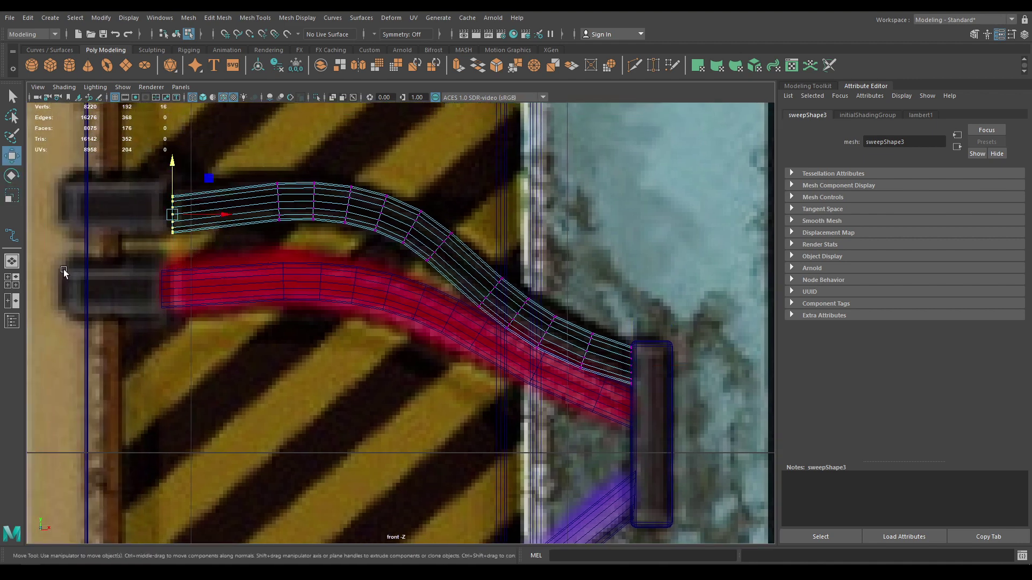
pyautogui.moveTo(171, 167); pyautogui.dragTo(169, 160)
pyautogui.moveTo(225, 207); pyautogui.dragTo(215, 212)
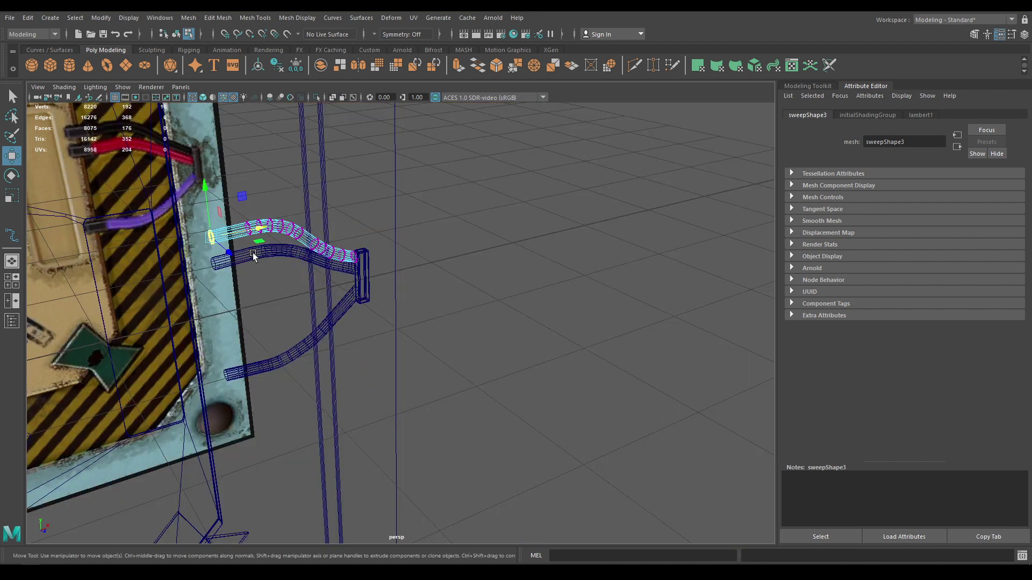
# - Show the model in textured shaded display in the perspective view and return the black cable to object mode
pyautogui.press('6')
pyautogui.moveTo(282, 243); pyautogui.dragTo(335, 229, button='right')
pyautogui.keyDown('alt'); pyautogui.moveTo(343, 244); pyautogui.dragTo(376, 252); pyautogui.keyUp('alt')
pyautogui.keyDown('alt'); pyautogui.moveTo(376, 252); pyautogui.dragTo(490, 468, button='right'); pyautogui.keyUp('alt')
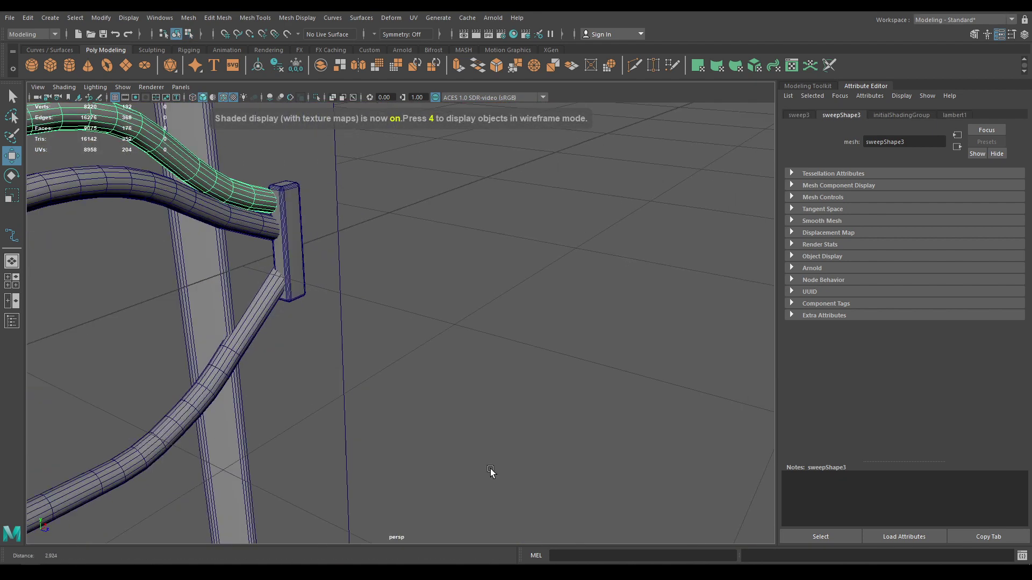
pyautogui.keyDown('alt'); pyautogui.moveTo(490, 469); pyautogui.dragTo(149, 290); pyautogui.keyUp('alt')
# - Select the three swept cables and center their pivots
pyautogui.click(241, 310)
pyautogui.click(220, 364)
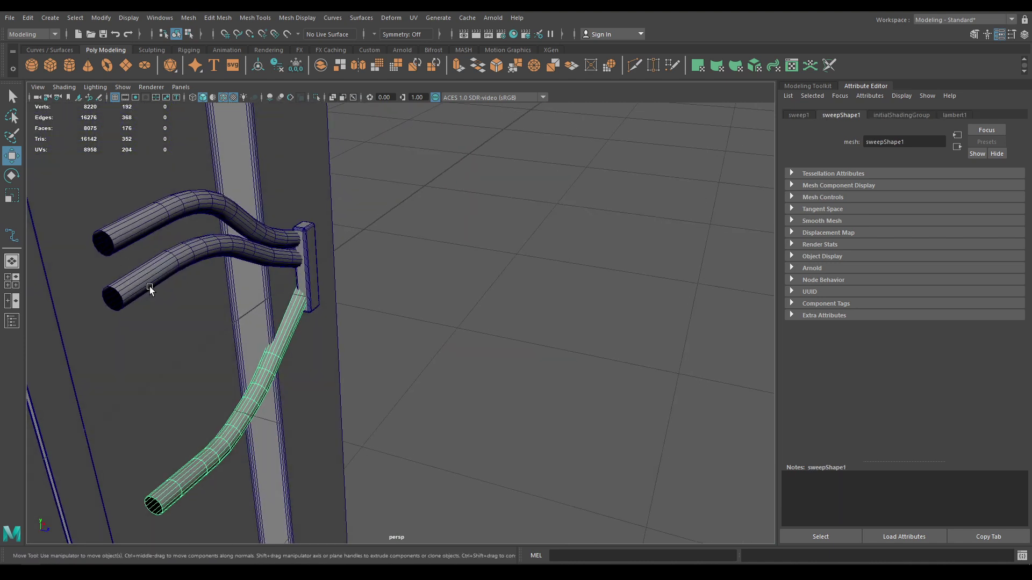
pyautogui.keyDown('shift'); pyautogui.click(214, 255); pyautogui.keyUp('shift')
pyautogui.keyDown('shift'); pyautogui.click(205, 213); pyautogui.keyUp('shift')
pyautogui.press('space')
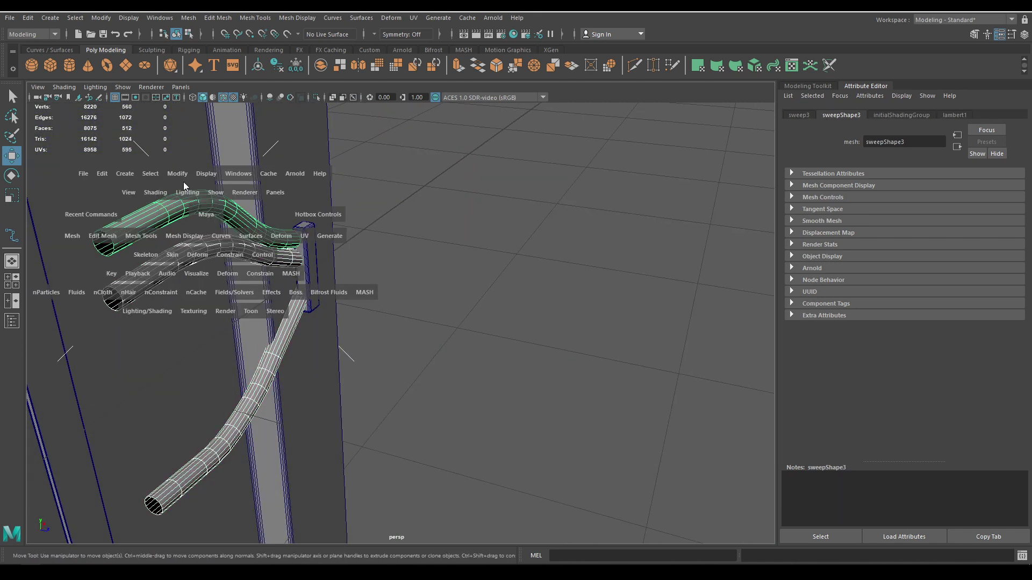
pyautogui.click(178, 173)
pyautogui.click(206, 256)
# - Examine how the connector block and the purple cable's end meet from several angles
pyautogui.keyDown('alt'); pyautogui.moveTo(242, 285); pyautogui.dragTo(285, 316, button='right'); pyautogui.keyUp('alt')
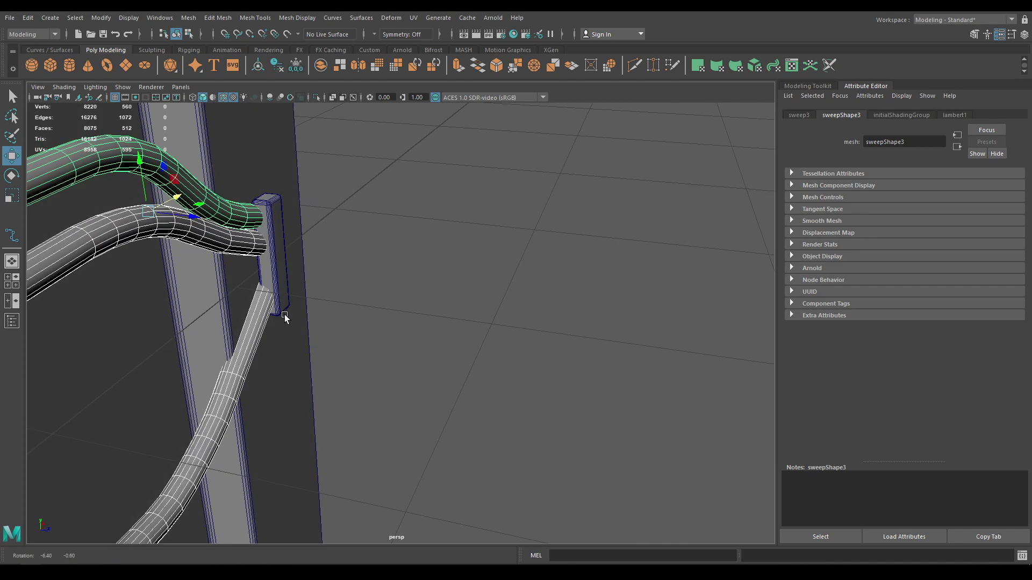
pyautogui.click(263, 250)
pyautogui.click(272, 261)
pyautogui.keyDown('alt'); pyautogui.moveTo(271, 261); pyautogui.dragTo(289, 286); pyautogui.keyUp('alt')
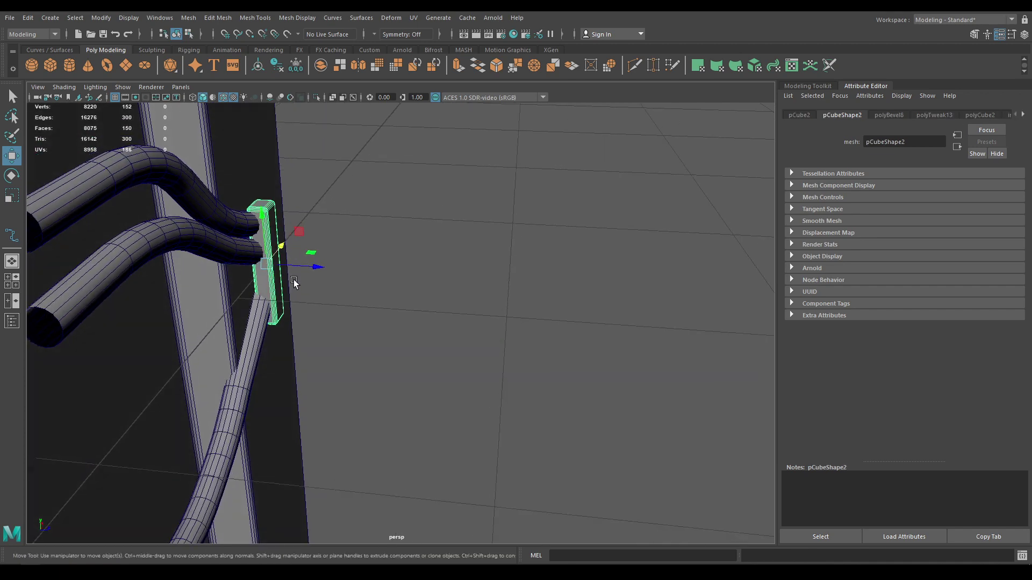
pyautogui.press('r')
pyautogui.click(258, 338)
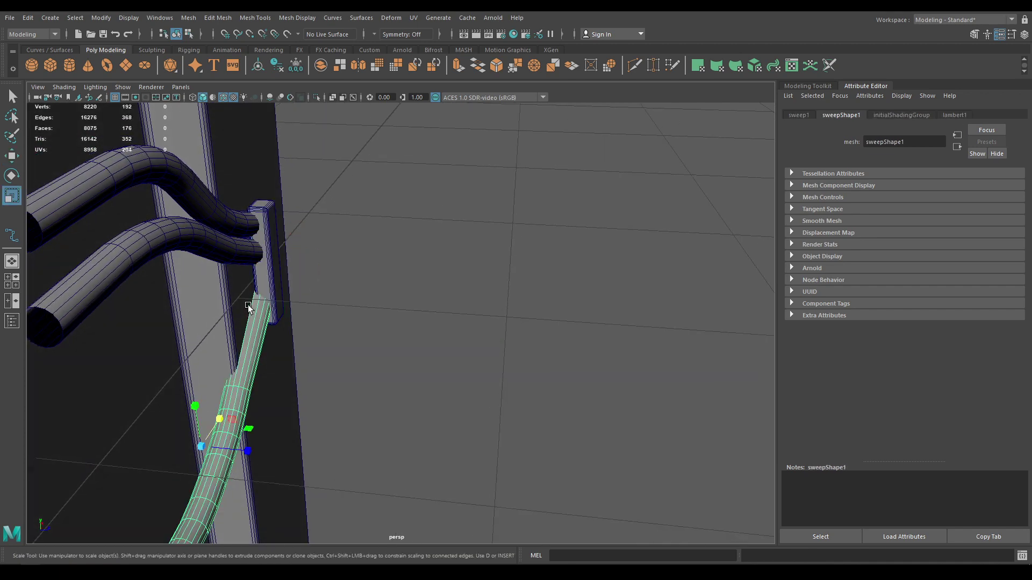
pyautogui.moveTo(273, 338)
pyautogui.keyDown('alt'); pyautogui.mouseDown()
pyautogui.moveTo(269, 320)
pyautogui.moveTo(290, 321)
pyautogui.moveTo(276, 323)
pyautogui.mouseUp(); pyautogui.keyUp('alt')
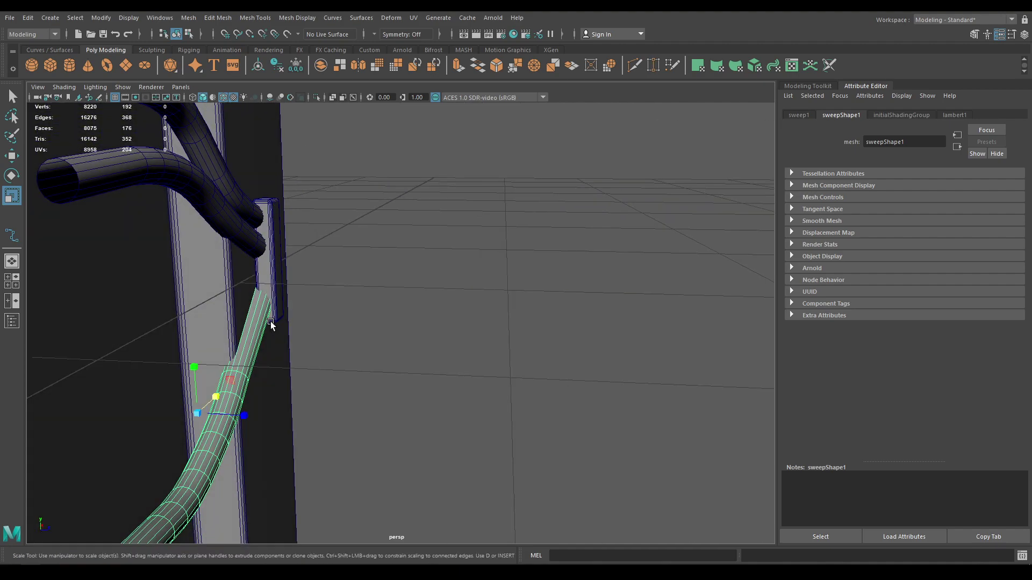
pyautogui.press('6')
pyautogui.moveTo(407, 311)
pyautogui.keyDown('alt'); pyautogui.mouseDown()
pyautogui.moveTo(240, 320)
pyautogui.moveTo(297, 198)
pyautogui.moveTo(530, 216)
pyautogui.mouseUp(); pyautogui.keyUp('alt')
# - Select the three cables together, inspect their fit against the connector block from close up and farther away, and deselect them
pyautogui.click(306, 265)
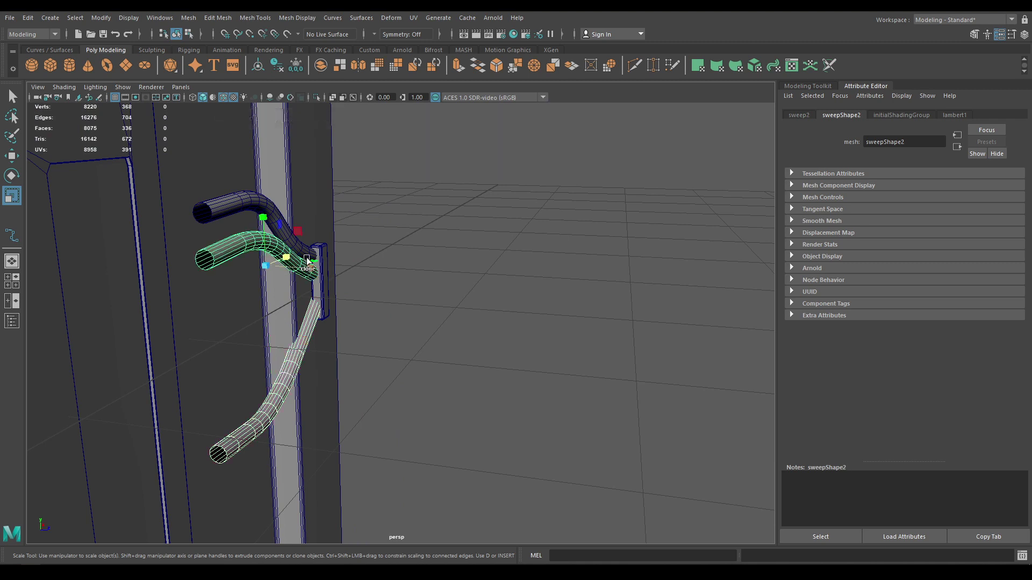
pyautogui.click(293, 242)
pyautogui.keyDown('alt'); pyautogui.moveTo(293, 242); pyautogui.dragTo(293, 269); pyautogui.keyUp('alt')
pyautogui.press('w')
pyautogui.scroll(5, 347, 385)
pyautogui.keyDown('alt'); pyautogui.moveTo(347, 386); pyautogui.dragTo(410, 334); pyautogui.keyUp('alt')
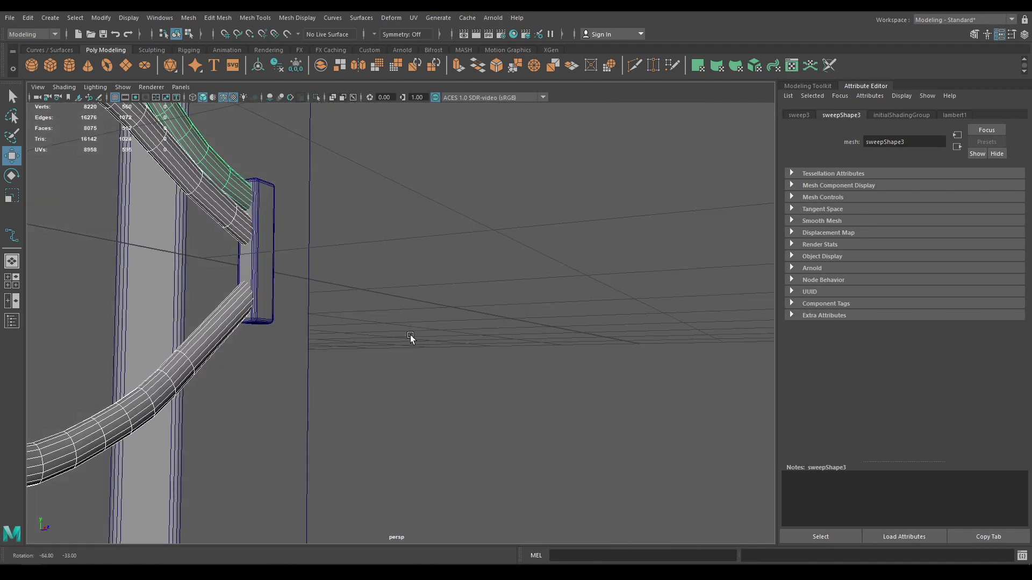
pyautogui.click(269, 273)
pyautogui.click(357, 273)
pyautogui.scroll(-3, 347, 261)
pyautogui.keyDown('alt'); pyautogui.moveTo(343, 254); pyautogui.dragTo(253, 250); pyautogui.keyUp('alt')
pyautogui.keyDown('alt'); pyautogui.moveTo(253, 251); pyautogui.dragTo(273, 247, button='middle'); pyautogui.keyUp('alt')
pyautogui.scroll(-2, 272, 246)
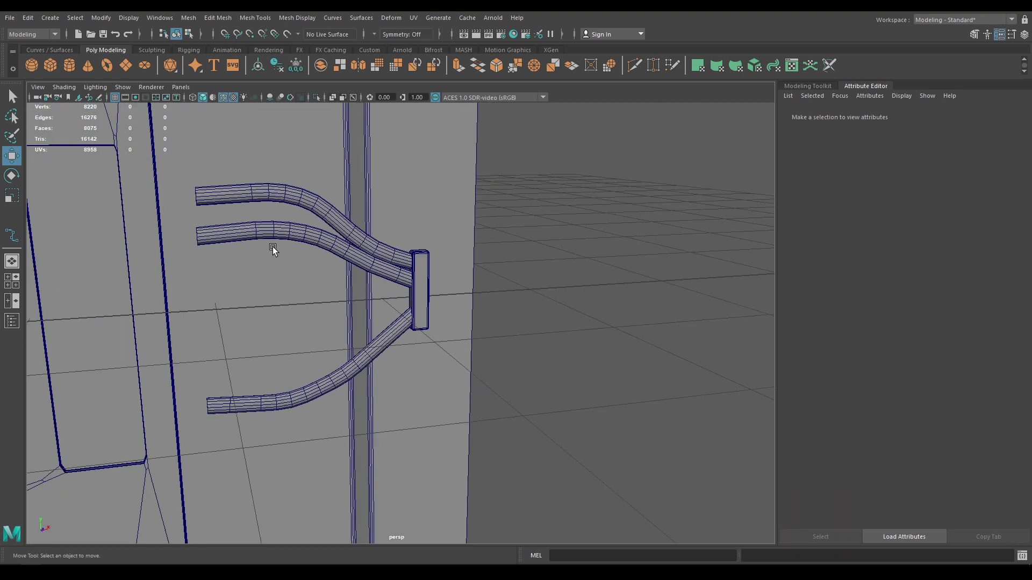
# - Combine the three swept cables into a single mesh
pyautogui.click(270, 234)
pyautogui.keyDown('shift'); pyautogui.click(265, 394); pyautogui.keyUp('shift')
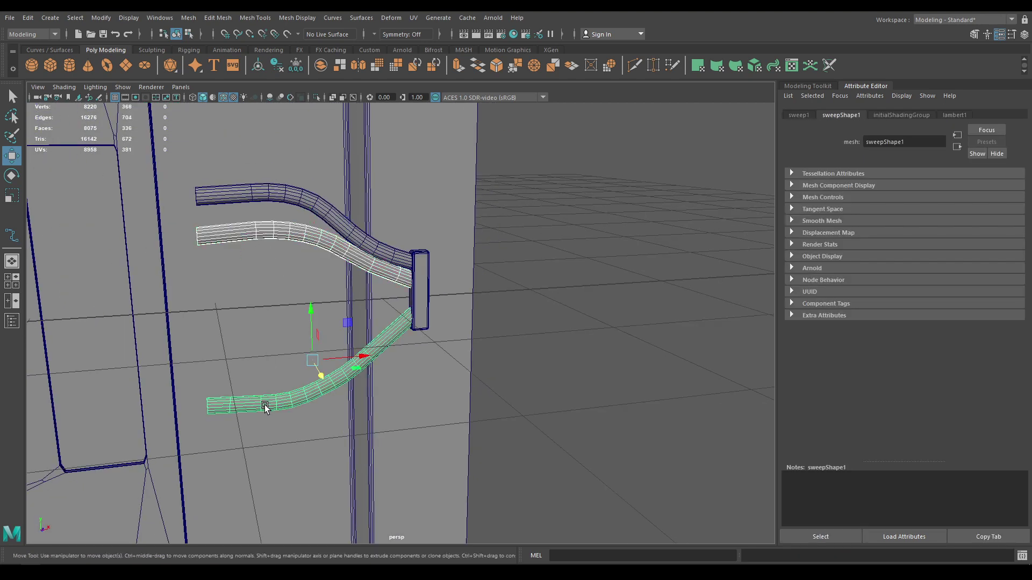
pyautogui.keyDown('shift'); pyautogui.click(231, 198); pyautogui.keyUp('shift')
pyautogui.keyDown('alt'); pyautogui.moveTo(225, 233); pyautogui.dragTo(252, 290); pyautogui.keyUp('alt')
pyautogui.keyDown('shift'); pyautogui.moveTo(255, 267); pyautogui.dragTo(230, 494, button='right'); pyautogui.keyUp('shift')
# - Select the open border edge loops at the socket ends of the three cables in edge mode
pyautogui.keyDown('alt'); pyautogui.moveTo(228, 263); pyautogui.dragTo(257, 257); pyautogui.keyUp('alt')
pyautogui.moveTo(257, 253); pyautogui.dragTo(254, 223, button='right')
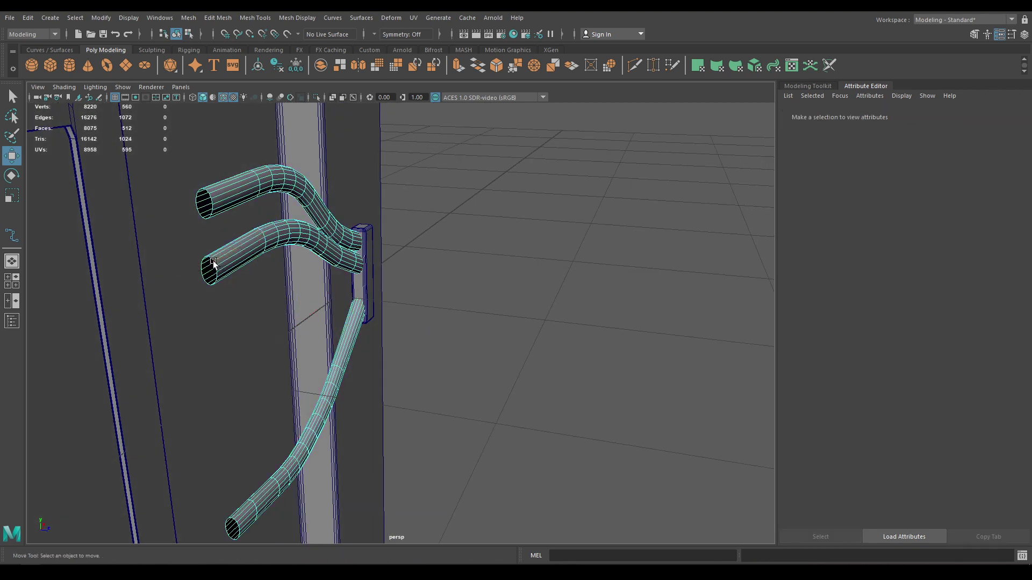
pyautogui.doubleClick(216, 270)
pyautogui.keyDown('shift'); pyautogui.doubleClick(212, 199); pyautogui.keyUp('shift')
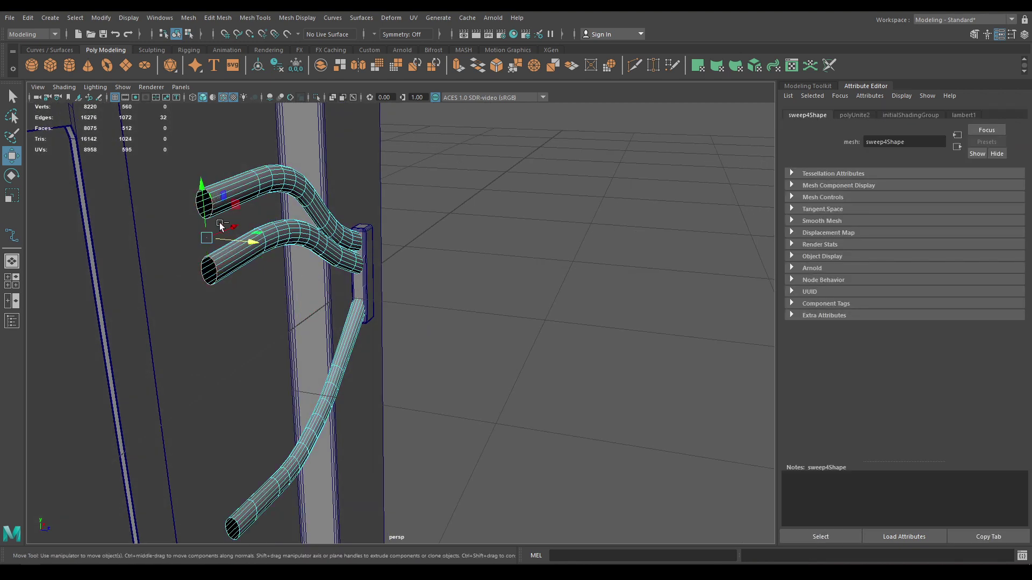
pyautogui.keyDown('shift'); pyautogui.doubleClick(235, 526); pyautogui.keyUp('shift')
# - Extrude the selected border edges outward with a thickness of 0.01, checking against the reference in front wireframe view
pyautogui.press('space')
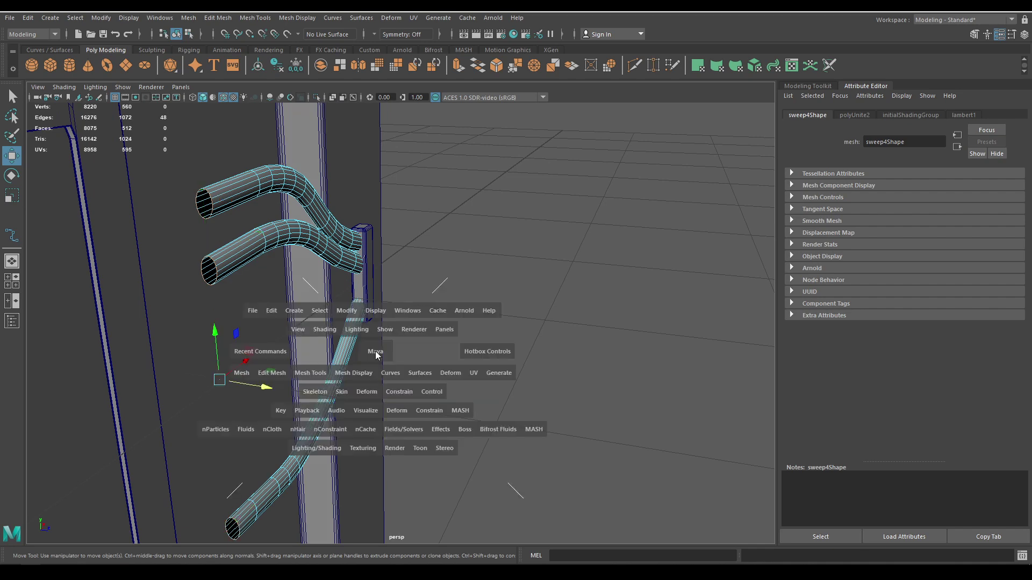
pyautogui.moveTo(375, 350); pyautogui.dragTo(378, 375)
pyautogui.press('4')
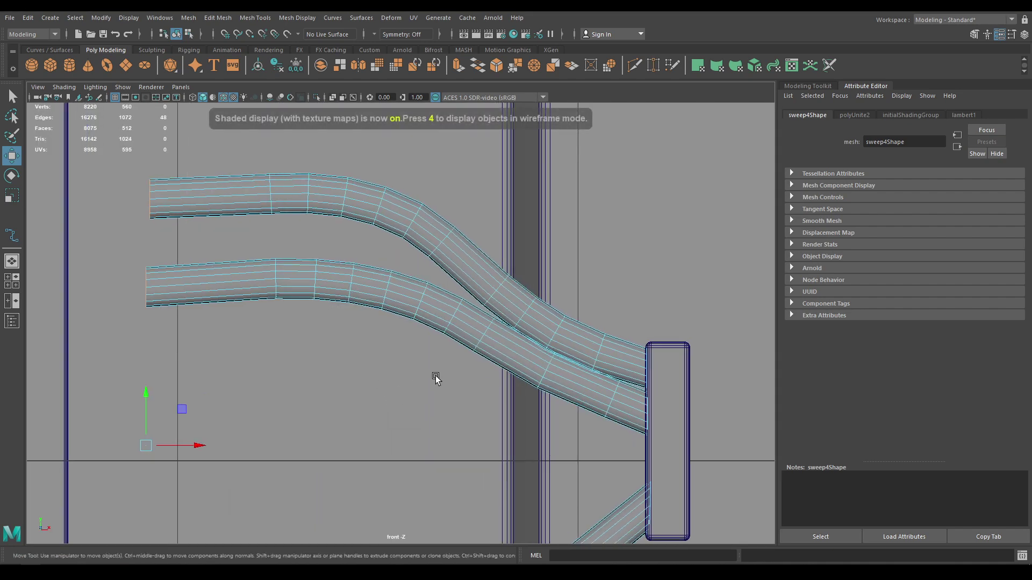
pyautogui.scroll(-3, 435, 375)
pyautogui.keyDown('alt'); pyautogui.moveTo(395, 331); pyautogui.dragTo(414, 364, button='right'); pyautogui.keyUp('alt')
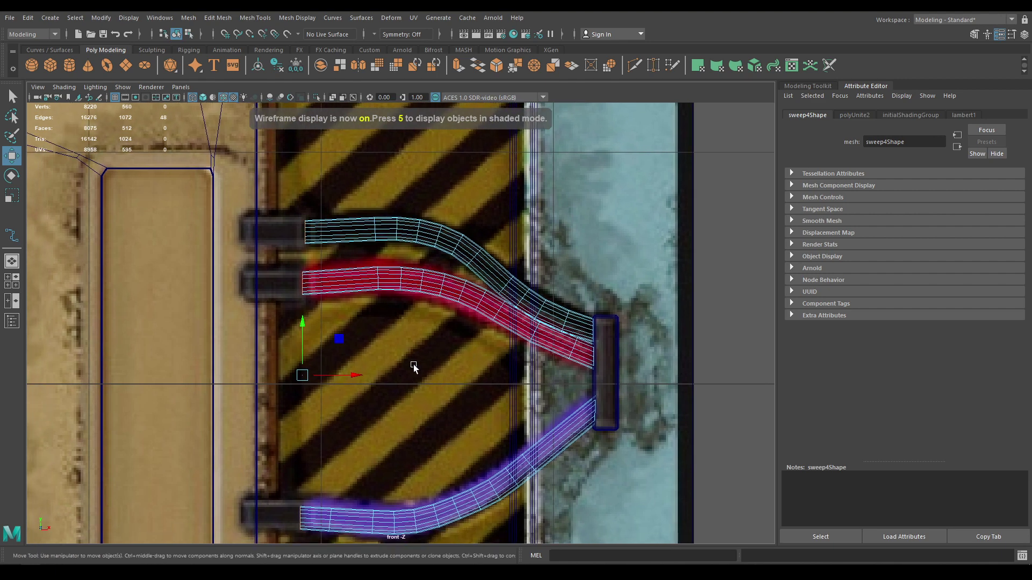
pyautogui.hotkey('ctrl', 'e')
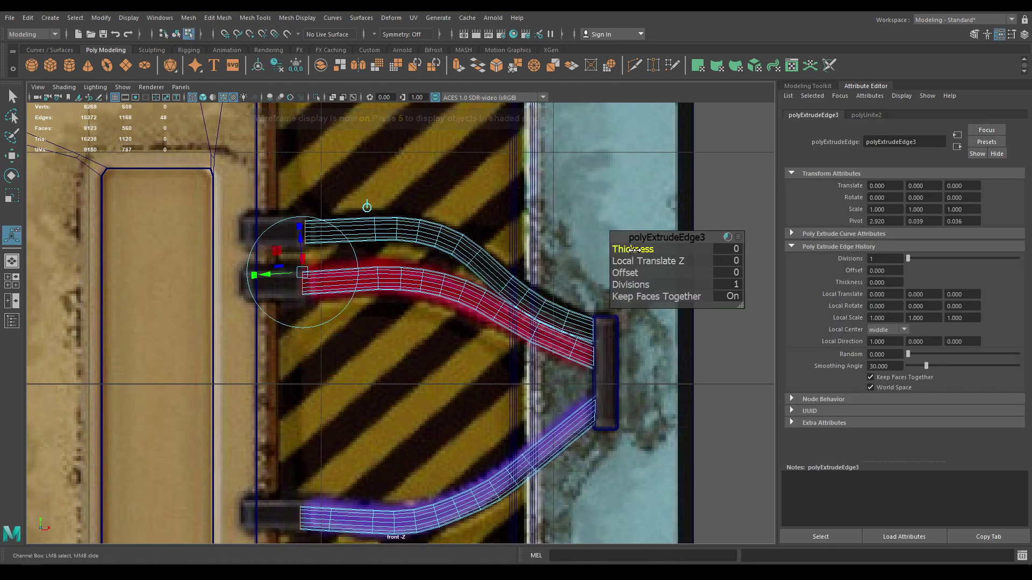
pyautogui.moveTo(635, 251); pyautogui.dragTo(646, 250)
pyautogui.press('space')
pyautogui.moveTo(438, 276); pyautogui.dragTo(431, 228)
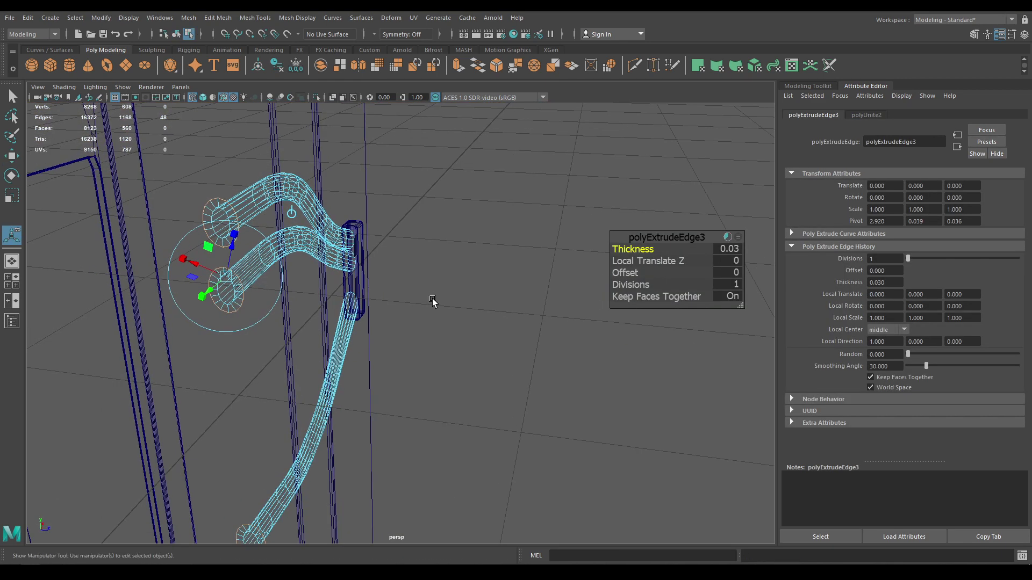
pyautogui.moveTo(647, 250); pyautogui.dragTo(626, 251)
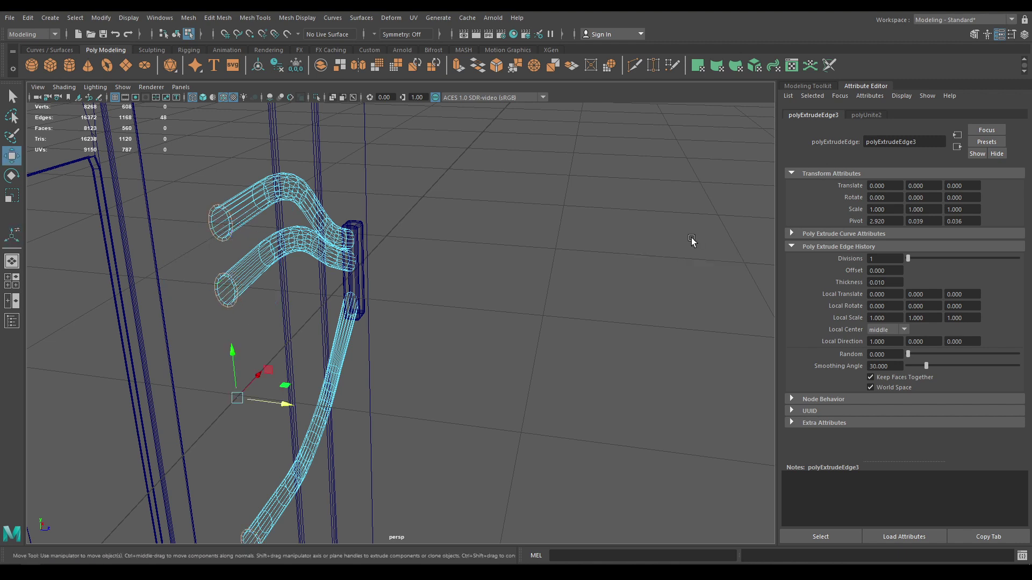
# - Extrude the rim edges again with a thickness of -0.25 to form sleeves matching the dark sockets in the reference
pyautogui.hotkey('ctrl', 'e')
pyautogui.moveTo(642, 250); pyautogui.dragTo(636, 251)
pyautogui.keyDown('alt'); pyautogui.moveTo(398, 278); pyautogui.dragTo(357, 317); pyautogui.keyUp('alt')
pyautogui.press('space')
pyautogui.moveTo(625, 256); pyautogui.dragTo(618, 252)
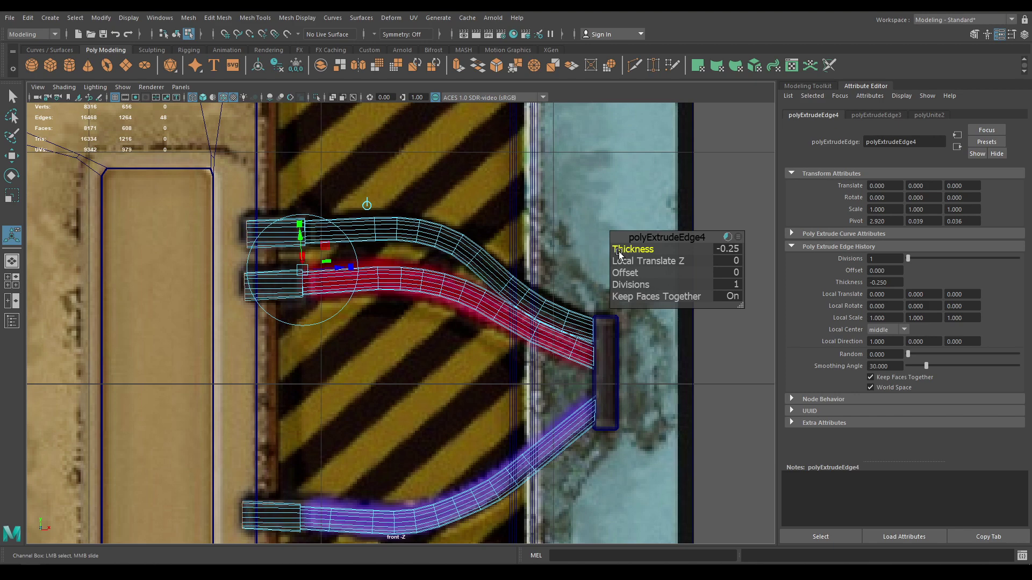
pyautogui.press('w')
# - Cap the open ends of the three sleeves in the textured perspective view by filling the holes
pyautogui.press('space')
pyautogui.moveTo(554, 288)
pyautogui.mouseDown()
pyautogui.moveTo(543, 237)
pyautogui.moveTo(575, 290)
pyautogui.mouseUp()
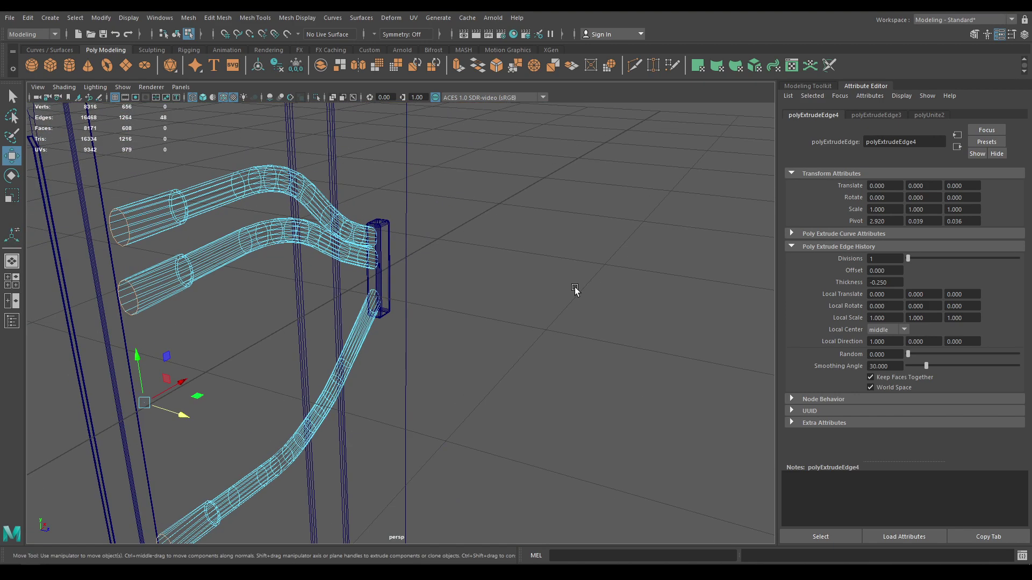
pyautogui.press('6')
pyautogui.moveTo(278, 276)
pyautogui.keyDown('alt'); pyautogui.mouseDown()
pyautogui.moveTo(427, 274)
pyautogui.moveTo(408, 294)
pyautogui.mouseUp(); pyautogui.keyUp('alt')
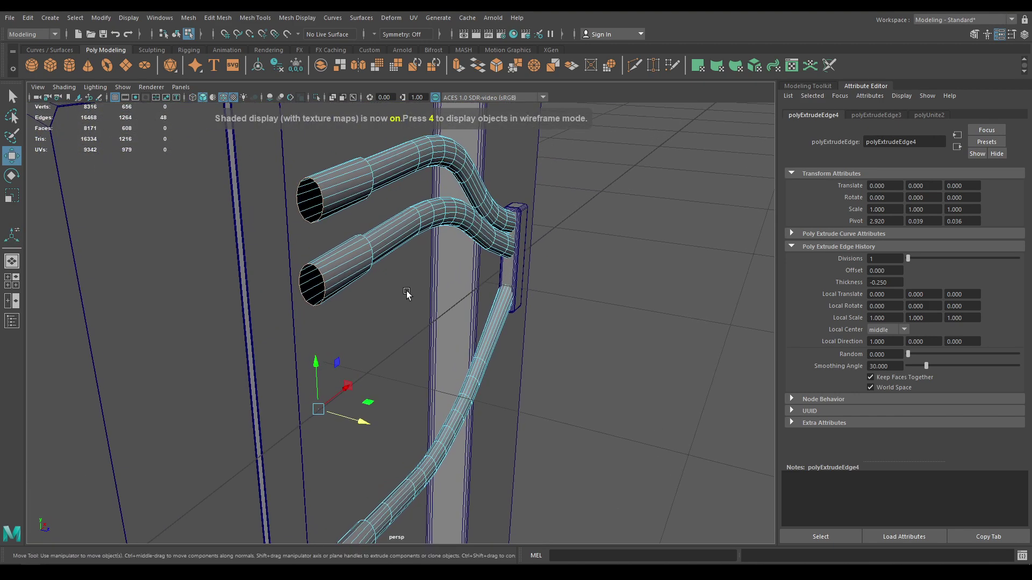
pyautogui.keyDown('shift'); pyautogui.moveTo(354, 270); pyautogui.dragTo(341, 404, button='right'); pyautogui.keyUp('shift')
pyautogui.moveTo(346, 263); pyautogui.dragTo(353, 260, button='right')
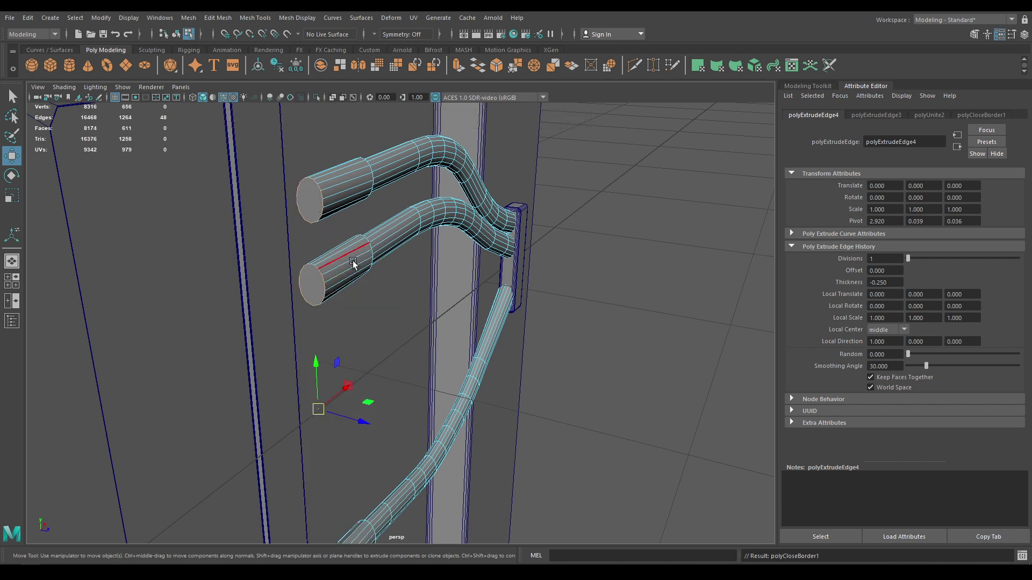
# - Add the edge loops at the shoulders of the two upper cables' sleeves to the end-cap edge selection
pyautogui.keyDown('alt'); pyautogui.moveTo(333, 274); pyautogui.dragTo(304, 260); pyautogui.keyUp('alt')
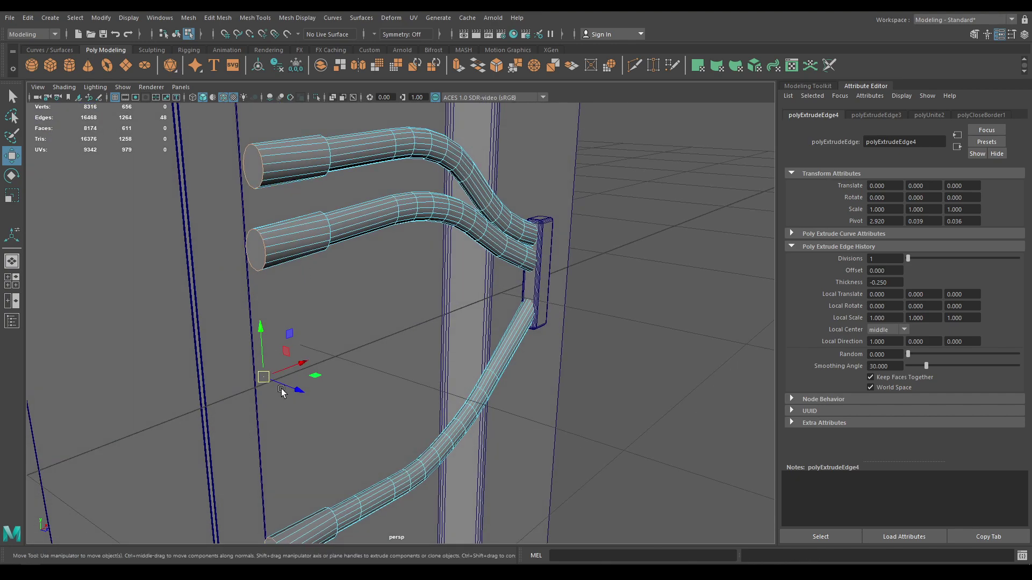
pyautogui.keyDown('alt'); pyautogui.moveTo(282, 391); pyautogui.dragTo(240, 424); pyautogui.keyUp('alt')
pyautogui.keyDown('alt'); pyautogui.moveTo(308, 274); pyautogui.dragTo(360, 431, button='middle'); pyautogui.keyUp('alt')
pyautogui.keyDown('alt'); pyautogui.moveTo(359, 430); pyautogui.dragTo(322, 416); pyautogui.keyUp('alt')
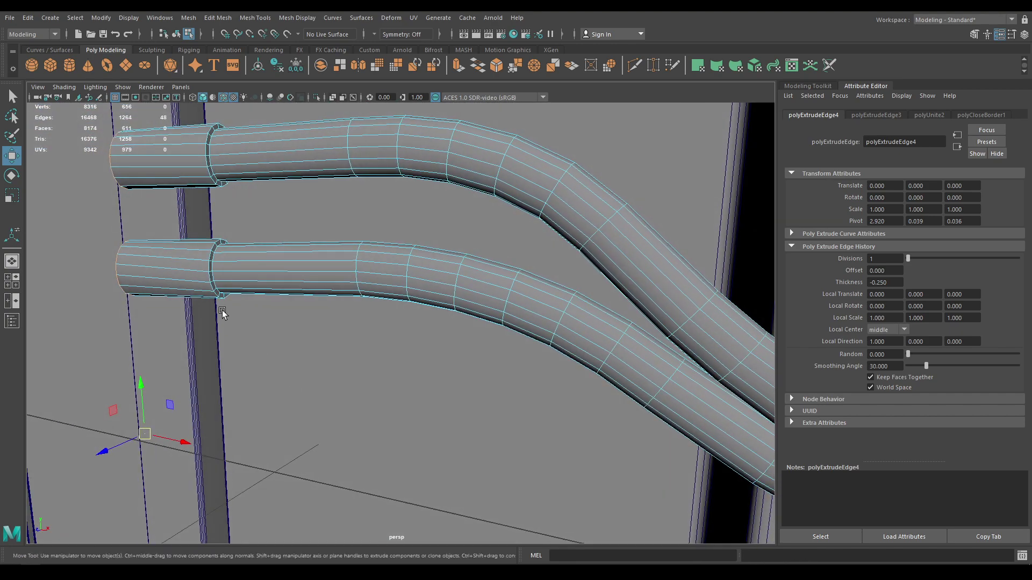
pyautogui.keyDown('shift'); pyautogui.doubleClick(211, 277); pyautogui.keyUp('shift')
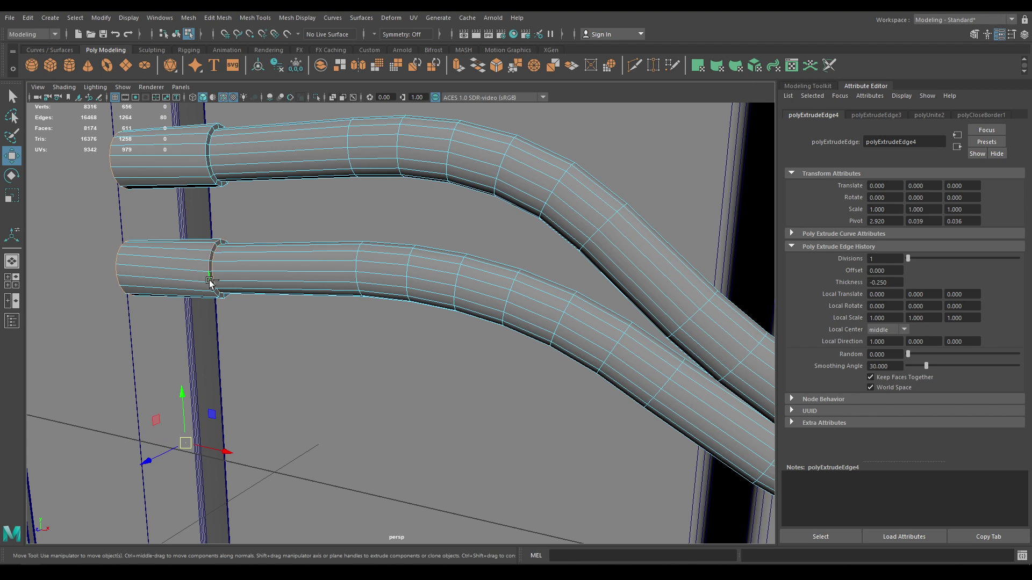
pyautogui.keyDown('shift'); pyautogui.doubleClick(208, 163); pyautogui.keyUp('shift')
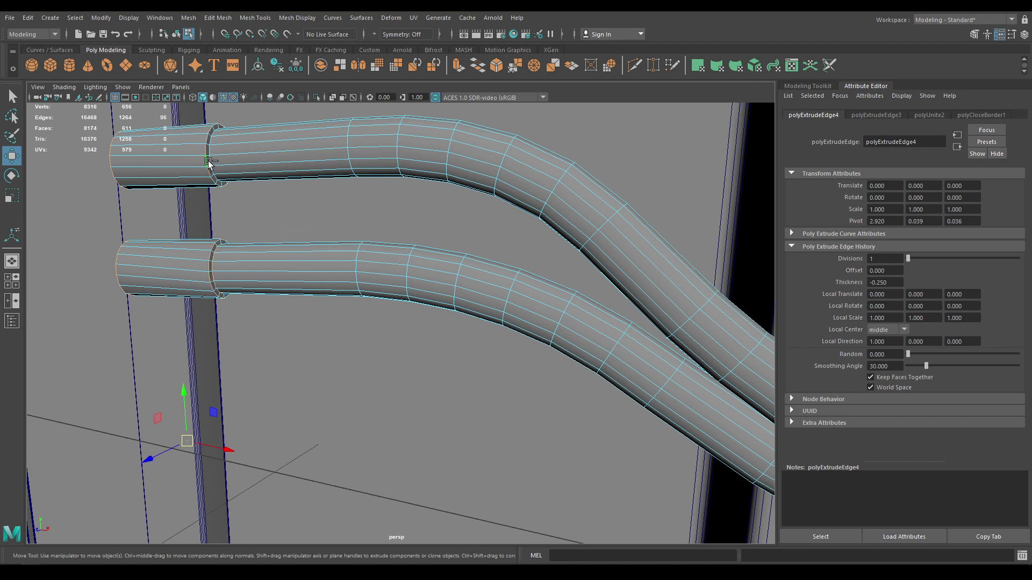
# - Add the shoulder edge loops of the lower cable's sleeve to the same selection, undoing the accidental extrusion
pyautogui.keyDown('alt'); pyautogui.moveTo(318, 329); pyautogui.dragTo(298, 13, button='middle'); pyautogui.keyUp('alt')
pyautogui.keyDown('alt'); pyautogui.moveTo(270, 326); pyautogui.dragTo(281, 234, button='middle'); pyautogui.keyUp('alt')
pyautogui.keyDown('shift'); pyautogui.moveTo(237, 300); pyautogui.dragTo(233, 341, button='right'); pyautogui.keyUp('shift')
pyautogui.hotkey('ctrl', 'z')
pyautogui.press('w')
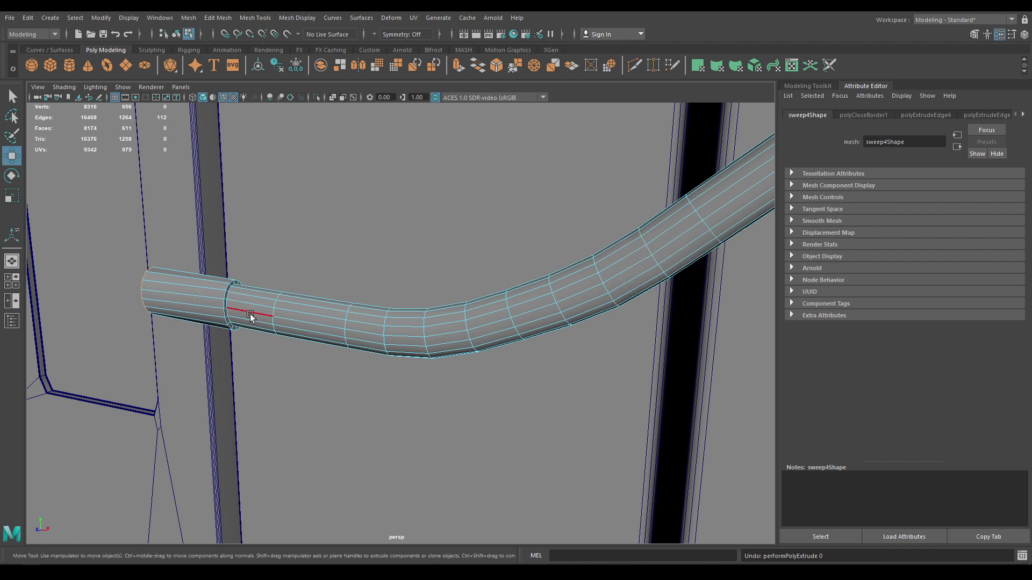
pyautogui.keyDown('alt'); pyautogui.moveTo(253, 318); pyautogui.dragTo(348, 486); pyautogui.keyUp('alt')
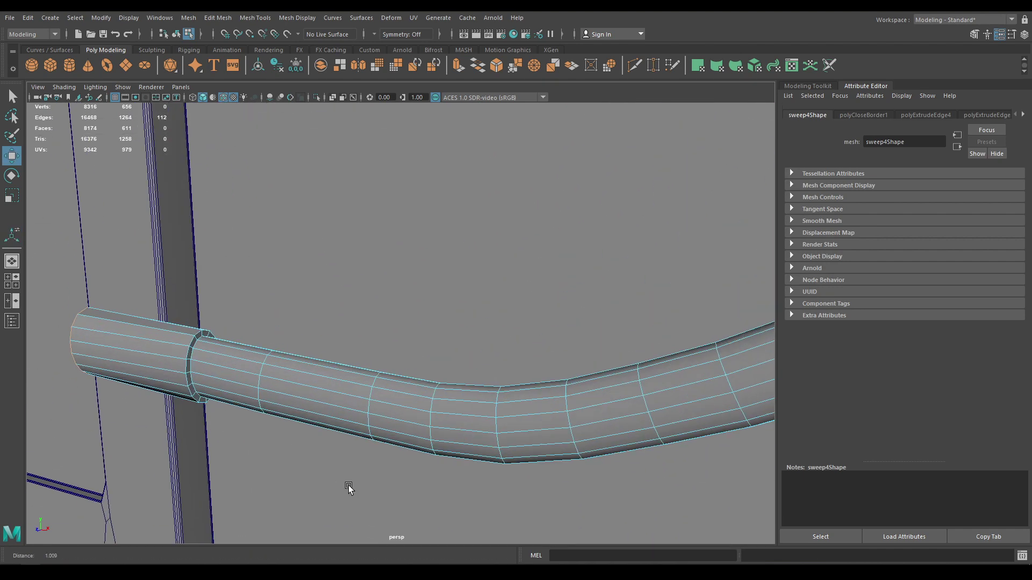
pyautogui.keyDown('shift'); pyautogui.doubleClick(189, 367); pyautogui.keyUp('shift')
pyautogui.keyDown('alt'); pyautogui.moveTo(255, 449); pyautogui.dragTo(318, 371); pyautogui.keyUp('alt')
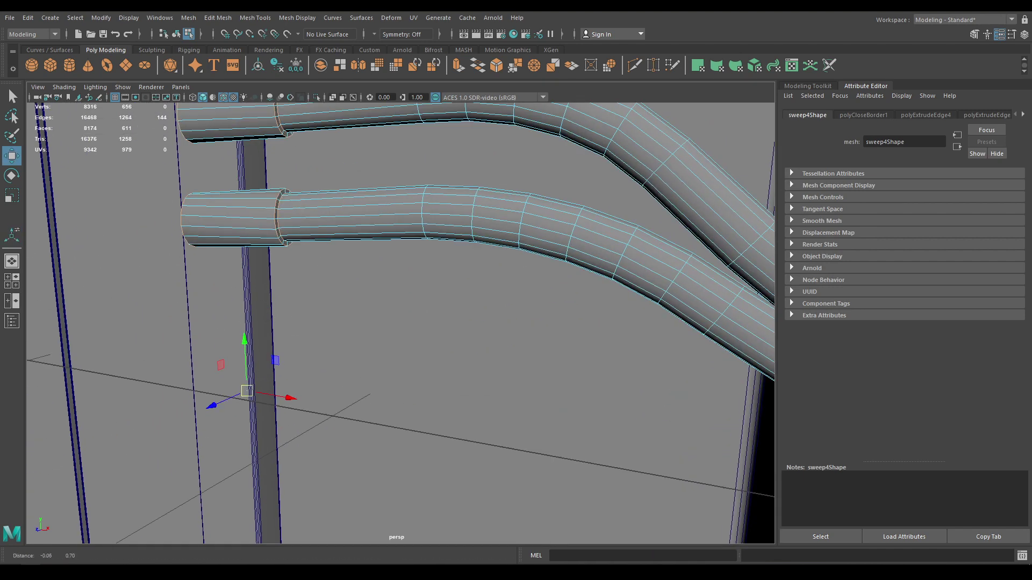
pyautogui.keyDown('alt'); pyautogui.moveTo(318, 370); pyautogui.dragTo(324, 435, button='middle'); pyautogui.keyUp('alt')
# - Bevel the selected sleeve edges with a fraction of 0.51 and 3 segments
pyautogui.keyDown('shift'); pyautogui.moveTo(283, 251); pyautogui.dragTo(325, 253, button='right'); pyautogui.keyUp('shift')
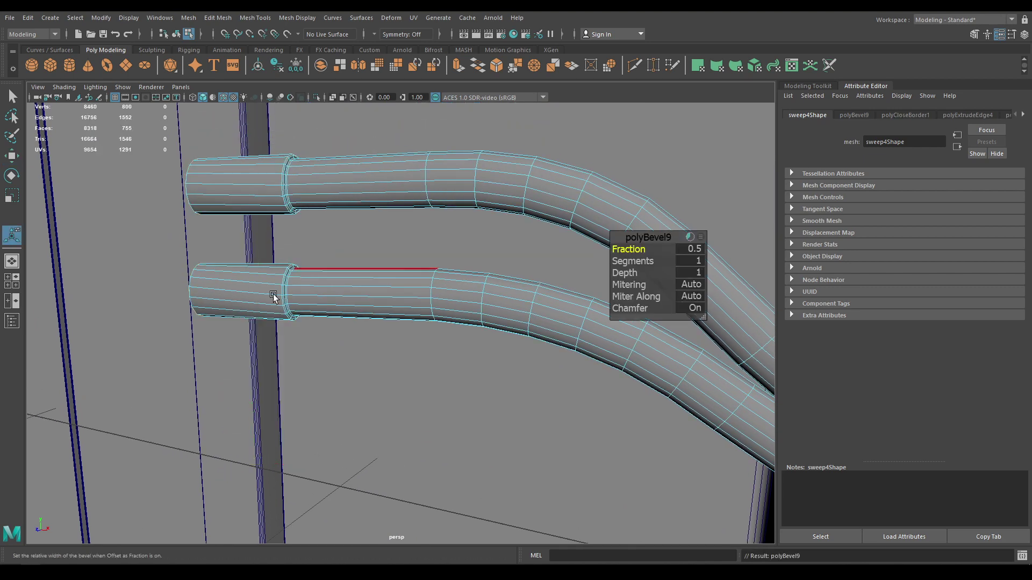
pyautogui.keyDown('alt'); pyautogui.moveTo(274, 296); pyautogui.dragTo(352, 316); pyautogui.keyUp('alt')
pyautogui.keyDown('alt'); pyautogui.moveTo(416, 299); pyautogui.dragTo(479, 349); pyautogui.keyUp('alt')
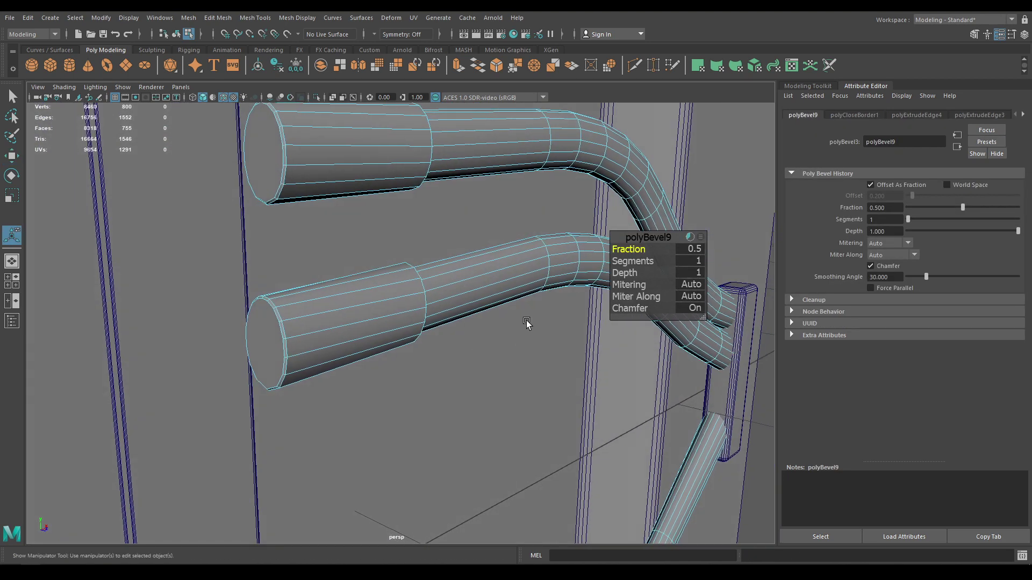
pyautogui.moveTo(633, 248); pyautogui.dragTo(662, 249)
pyautogui.keyDown('alt'); pyautogui.moveTo(468, 320); pyautogui.dragTo(388, 390); pyautogui.keyUp('alt')
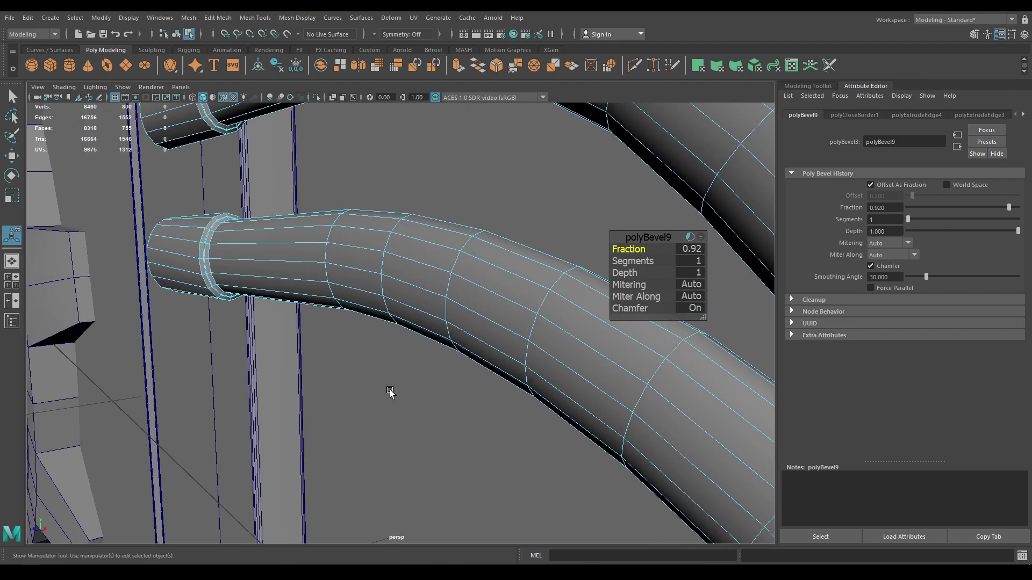
pyautogui.keyDown('alt'); pyautogui.moveTo(356, 314); pyautogui.dragTo(399, 320); pyautogui.keyUp('alt')
pyautogui.scroll(4, 399, 320)
pyautogui.keyDown('alt'); pyautogui.moveTo(400, 320); pyautogui.dragTo(736, 430, button='middle'); pyautogui.keyUp('alt')
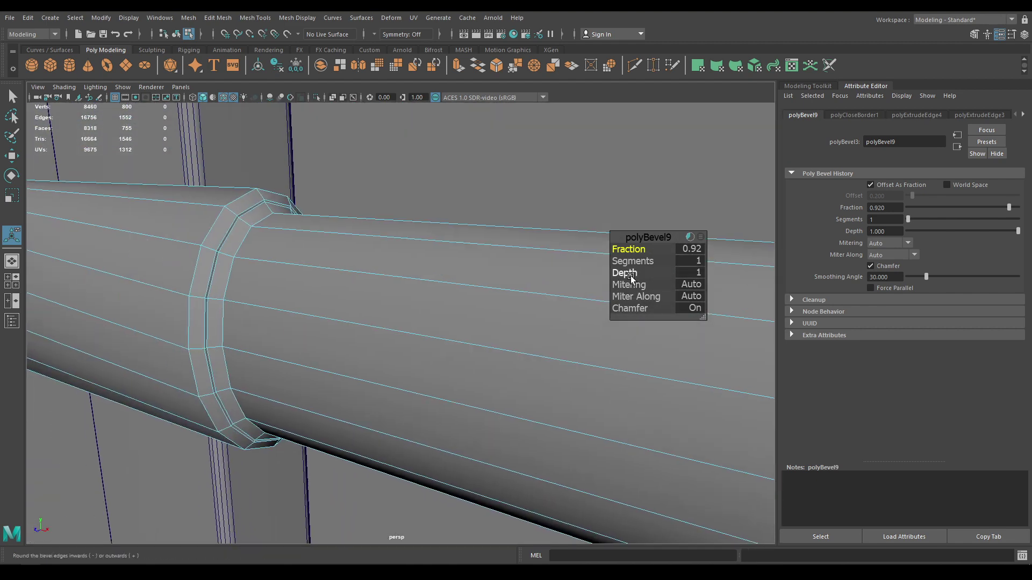
pyautogui.moveTo(626, 248); pyautogui.dragTo(707, 260)
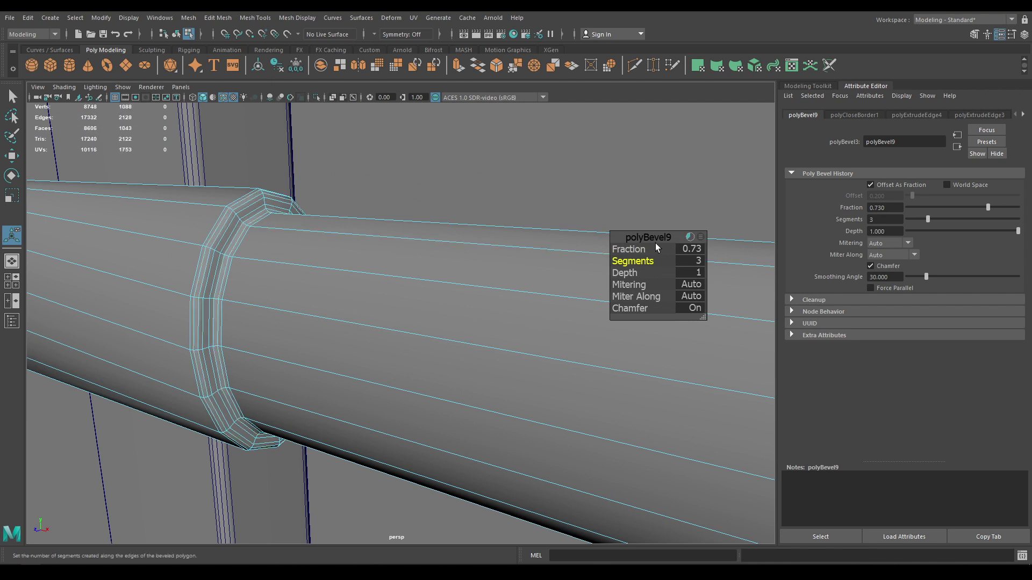
pyautogui.moveTo(623, 249); pyautogui.dragTo(614, 251)
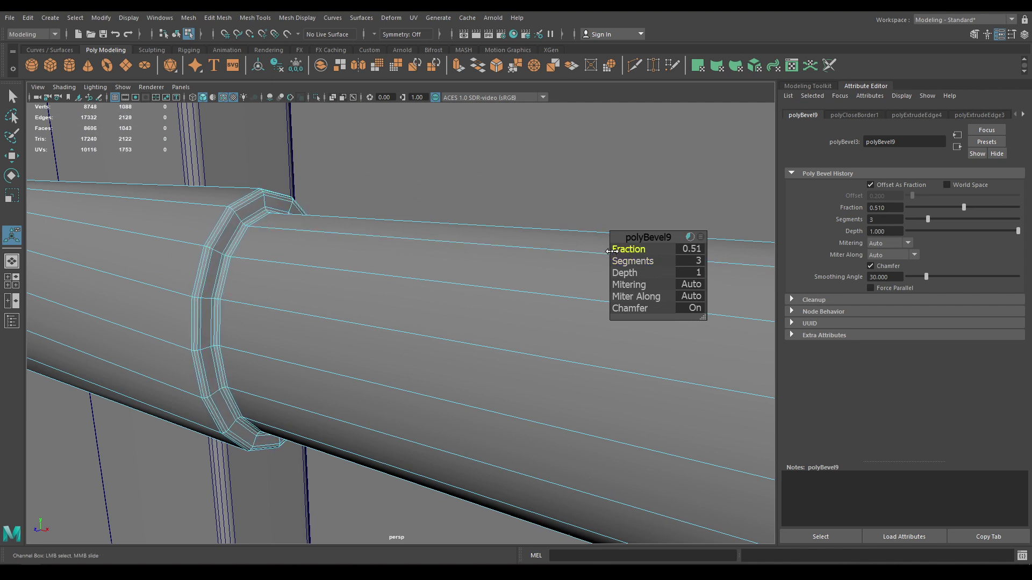
pyautogui.press('w')
# - Return the cable mesh to object mode, frame it, and select the vertices at the outer ends of the three sleeves
pyautogui.moveTo(402, 272); pyautogui.dragTo(486, 232, button='right')
pyautogui.keyDown('alt'); pyautogui.moveTo(485, 232); pyautogui.dragTo(447, 98, button='right'); pyautogui.keyUp('alt')
pyautogui.press('f')
pyautogui.keyDown('alt'); pyautogui.moveTo(473, 385); pyautogui.dragTo(505, 322, button='right'); pyautogui.keyUp('alt')
pyautogui.keyDown('alt'); pyautogui.moveTo(529, 316); pyautogui.dragTo(612, 318); pyautogui.keyUp('alt')
pyautogui.keyDown('alt'); pyautogui.moveTo(452, 318); pyautogui.dragTo(451, 390); pyautogui.keyUp('alt')
pyautogui.keyDown('alt'); pyautogui.moveTo(451, 391); pyautogui.dragTo(430, 312, button='right'); pyautogui.keyUp('alt')
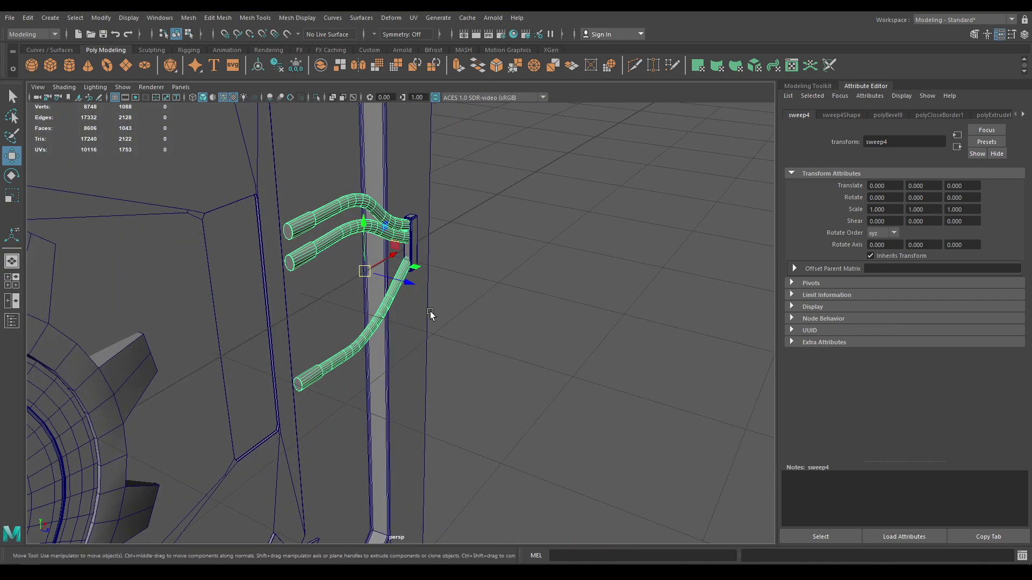
pyautogui.moveTo(556, 189); pyautogui.dragTo(526, 185, button='right')
pyautogui.keyDown('alt'); pyautogui.moveTo(509, 213); pyautogui.dragTo(345, 209); pyautogui.keyUp('alt')
pyautogui.moveTo(264, 171); pyautogui.dragTo(312, 429)
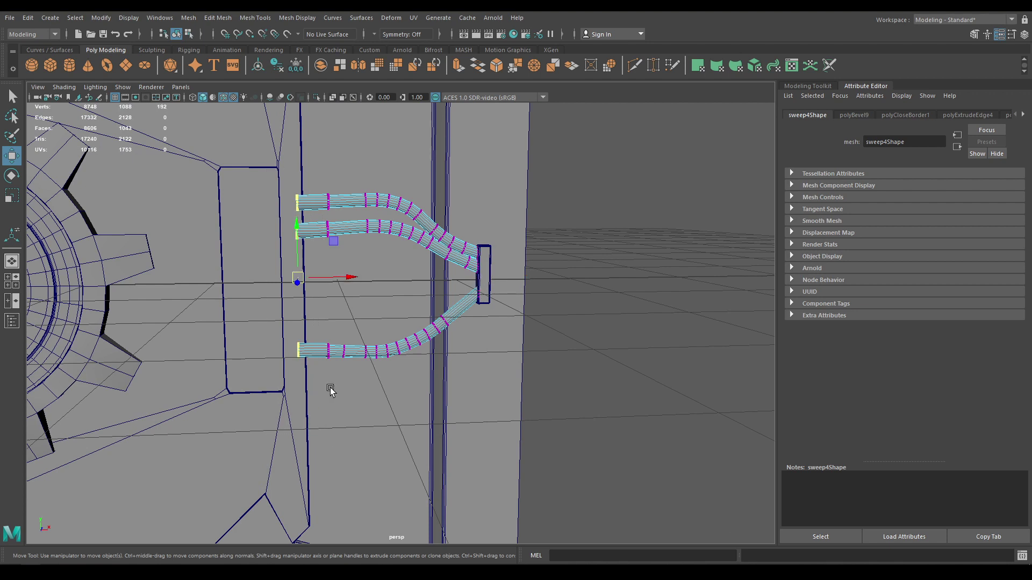
# - Enable soft selection, adjust its falloff along the cables, and push the sleeve ends back towards the panel
pyautogui.press('b')
pyautogui.keyDown('alt'); pyautogui.moveTo(330, 391); pyautogui.dragTo(537, 564); pyautogui.keyUp('alt')
pyautogui.press('b')
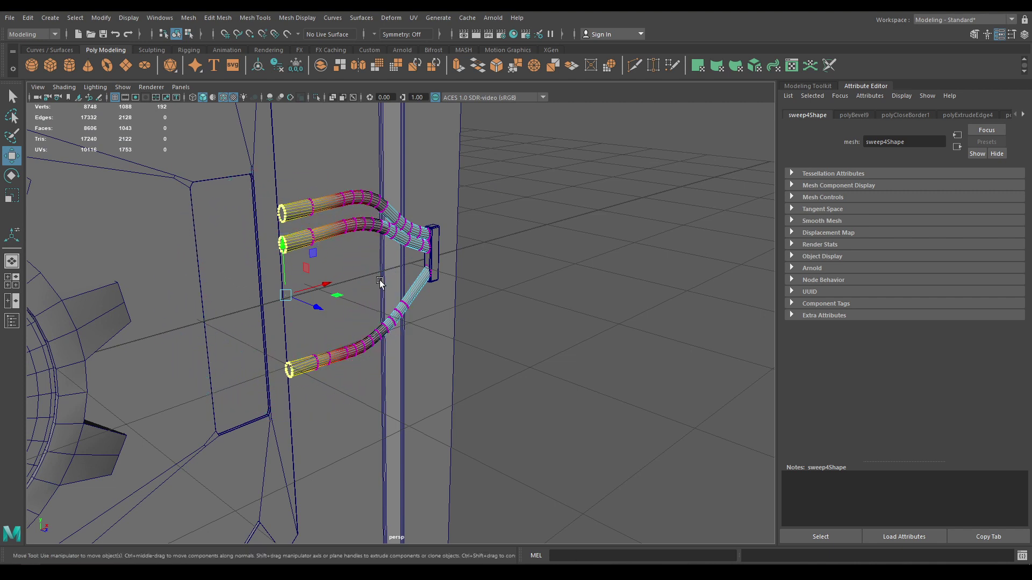
pyautogui.keyDown('alt'); pyautogui.moveTo(379, 280); pyautogui.dragTo(370, 343); pyautogui.keyUp('alt')
pyautogui.moveTo(281, 318); pyautogui.dragTo(401, 281)
# - Select vertex rings along the middle of the cables in the top view and adjust their depth with soft selection
pyautogui.press('space')
pyautogui.click(452, 284)
pyautogui.keyDown('alt'); pyautogui.moveTo(317, 422); pyautogui.dragTo(521, 431, button='right'); pyautogui.keyUp('alt')
pyautogui.keyDown('alt'); pyautogui.moveTo(521, 431); pyautogui.dragTo(221, 472, button='middle'); pyautogui.keyUp('alt')
pyautogui.keyDown('alt'); pyautogui.moveTo(220, 471); pyautogui.dragTo(394, 474, button='right'); pyautogui.keyUp('alt')
pyautogui.keyDown('alt'); pyautogui.moveTo(394, 474); pyautogui.dragTo(403, 390, button='middle'); pyautogui.keyUp('alt')
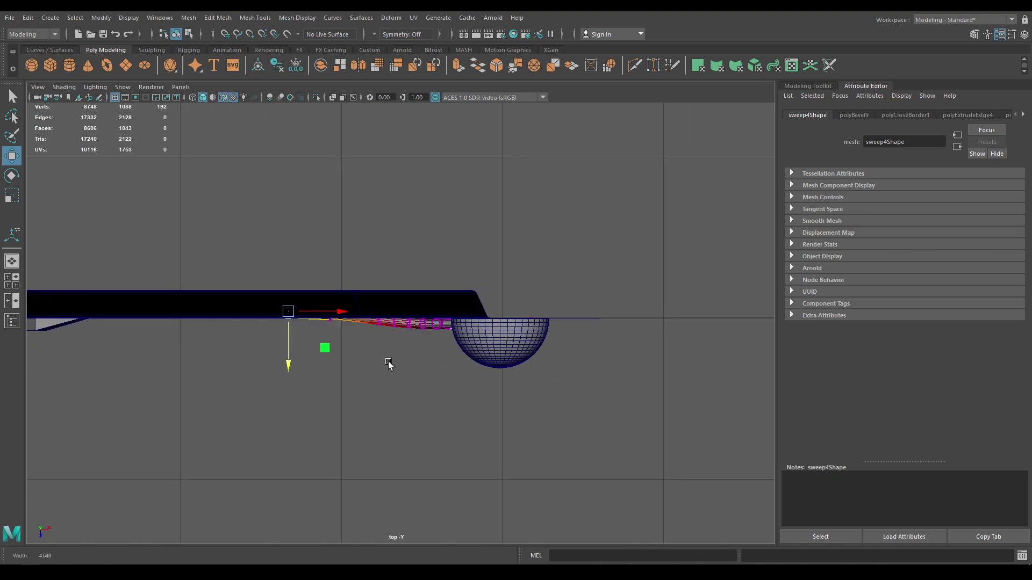
pyautogui.scroll(1, 384, 363)
pyautogui.moveTo(382, 361)
pyautogui.mouseDown()
pyautogui.moveTo(362, 269)
pyautogui.moveTo(376, 370)
pyautogui.mouseUp()
pyautogui.hotkey('ctrl', 'z')
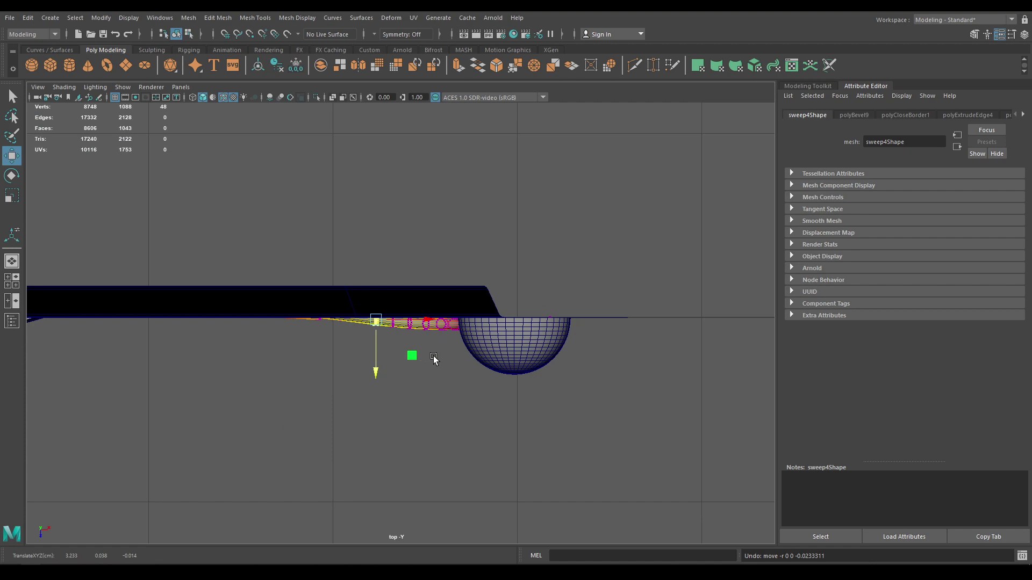
pyautogui.moveTo(434, 352); pyautogui.dragTo(417, 297)
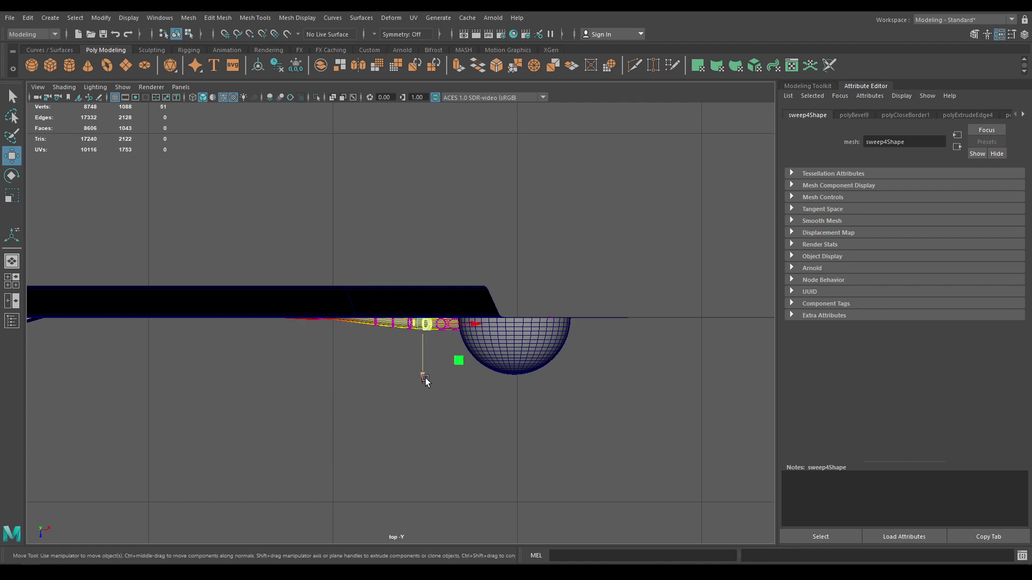
pyautogui.moveTo(424, 379); pyautogui.dragTo(418, 309)
pyautogui.press('space')
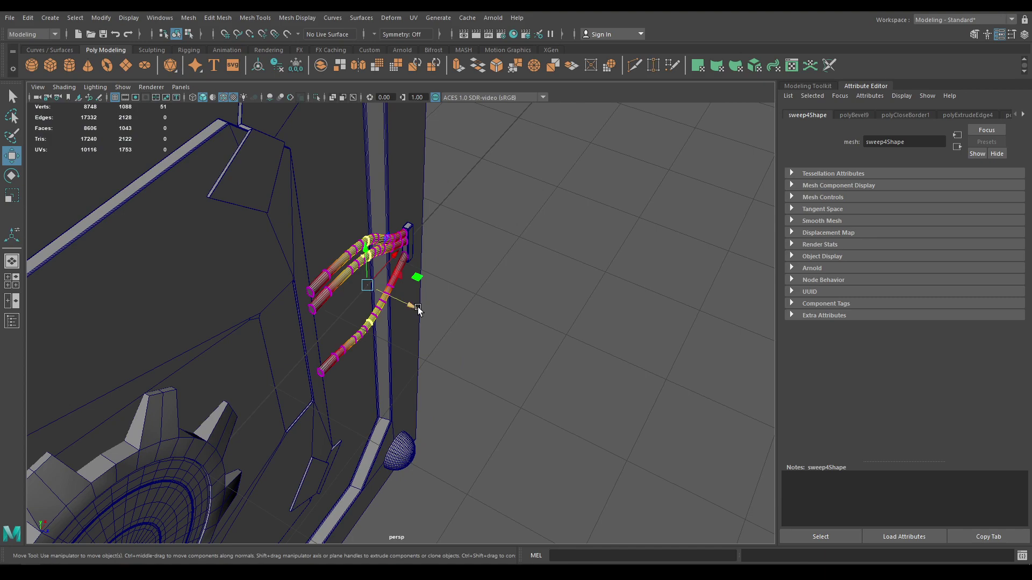
# - Deselect the cable components, then select the four corner spheres of the panel and combine them into one mesh
pyautogui.click(507, 222)
pyautogui.moveTo(507, 221)
pyautogui.keyDown('alt'); pyautogui.mouseDown()
pyautogui.moveTo(501, 321)
pyautogui.moveTo(307, 316)
pyautogui.moveTo(472, 343)
pyautogui.moveTo(484, 143)
pyautogui.moveTo(550, 323)
pyautogui.moveTo(494, 341)
pyautogui.moveTo(479, 372)
pyautogui.moveTo(498, 361)
pyautogui.moveTo(552, 238)
pyautogui.moveTo(515, 221)
pyautogui.mouseUp(); pyautogui.keyUp('alt')
pyautogui.click(431, 209)
pyautogui.keyDown('alt'); pyautogui.moveTo(371, 228); pyautogui.dragTo(300, 215); pyautogui.keyUp('alt')
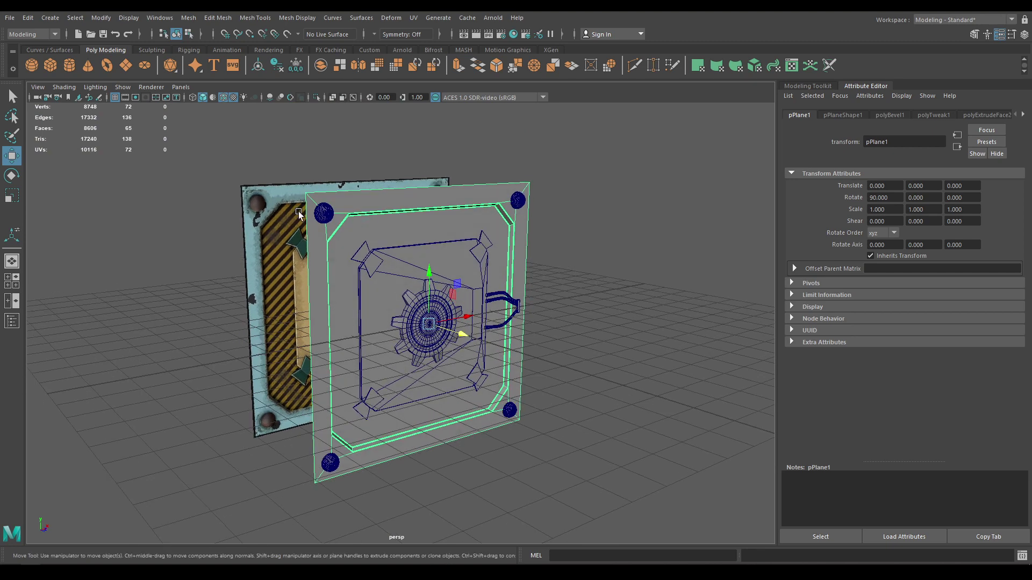
pyautogui.click(326, 214)
pyautogui.keyDown('shift'); pyautogui.click(519, 203); pyautogui.keyUp('shift')
pyautogui.keyDown('shift'); pyautogui.click(510, 410); pyautogui.keyUp('shift')
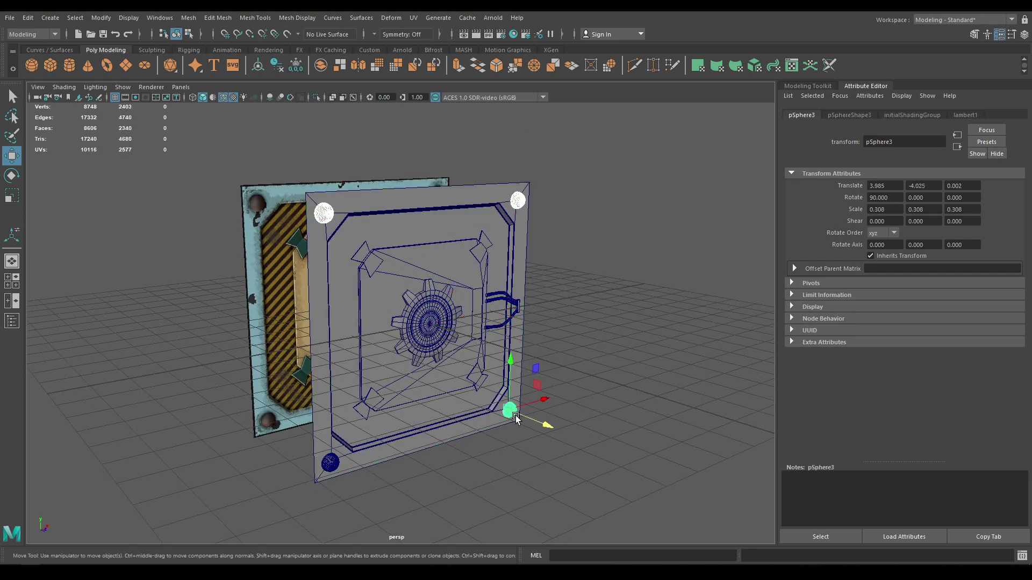
pyautogui.keyDown('shift'); pyautogui.click(330, 463); pyautogui.keyUp('shift')
pyautogui.keyDown('shift'); pyautogui.moveTo(641, 283); pyautogui.dragTo(617, 508, button='right'); pyautogui.keyUp('shift')
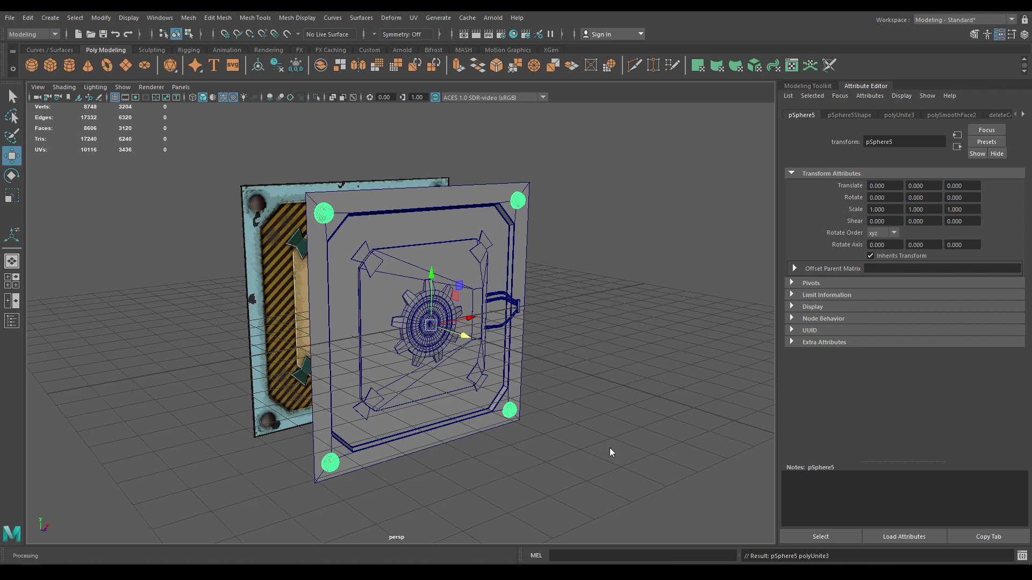
# - Assign a new Blinn material to the combined corner spheres and rename its shading group Spheres
pyautogui.moveTo(609, 447); pyautogui.dragTo(683, 478, button='right')
pyautogui.doubleClick(889, 139)
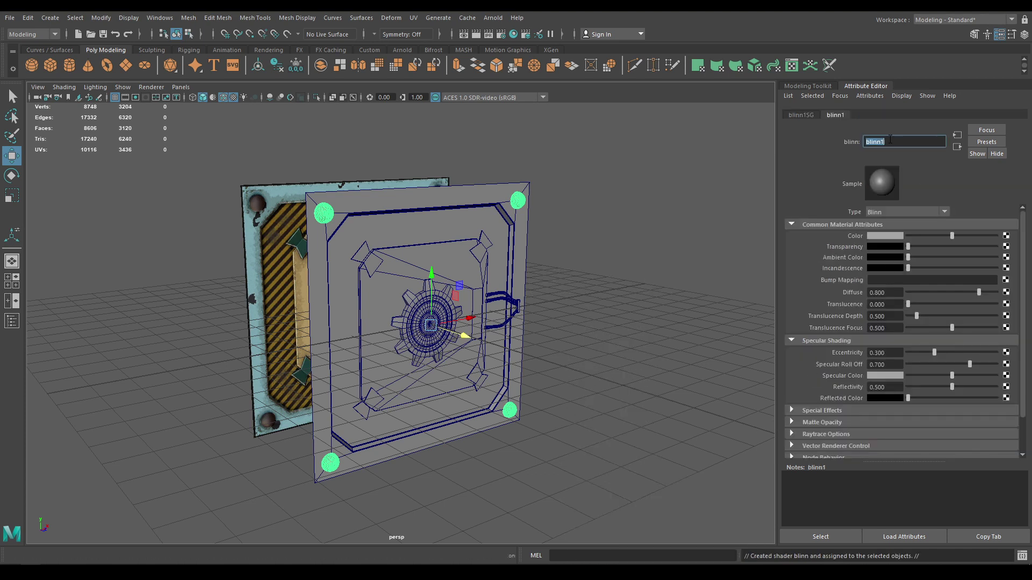
pyautogui.click(800, 115)
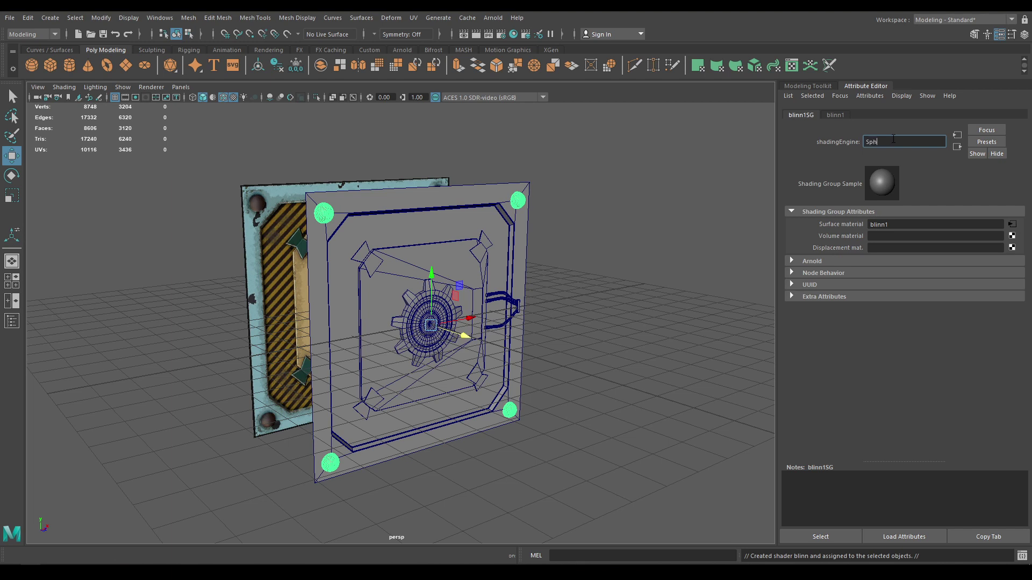
pyautogui.click(893, 140)
pyautogui.write('Spheres')
pyautogui.press('Return')
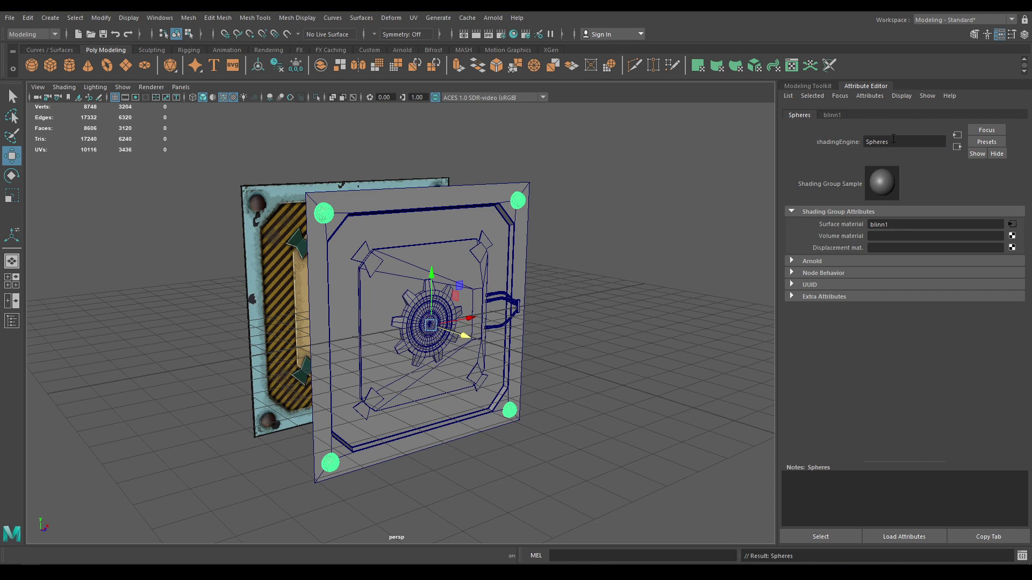
# - Set the spheres' Blinn colour to bright blue with hue 219.14, saturation 1 and value 1
pyautogui.click(615, 285)
pyautogui.click(521, 201)
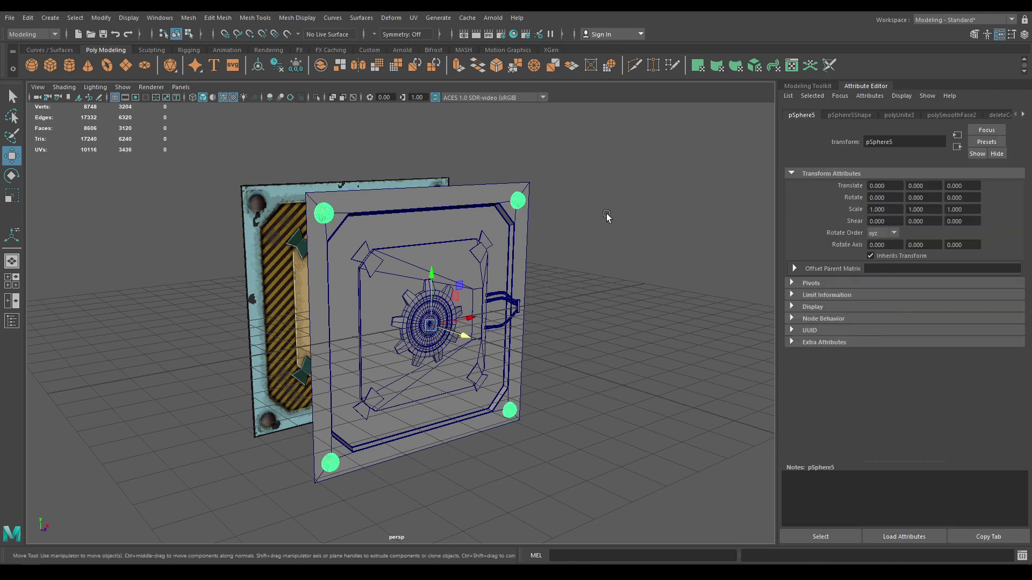
pyautogui.moveTo(518, 206); pyautogui.dragTo(513, 468, button='right')
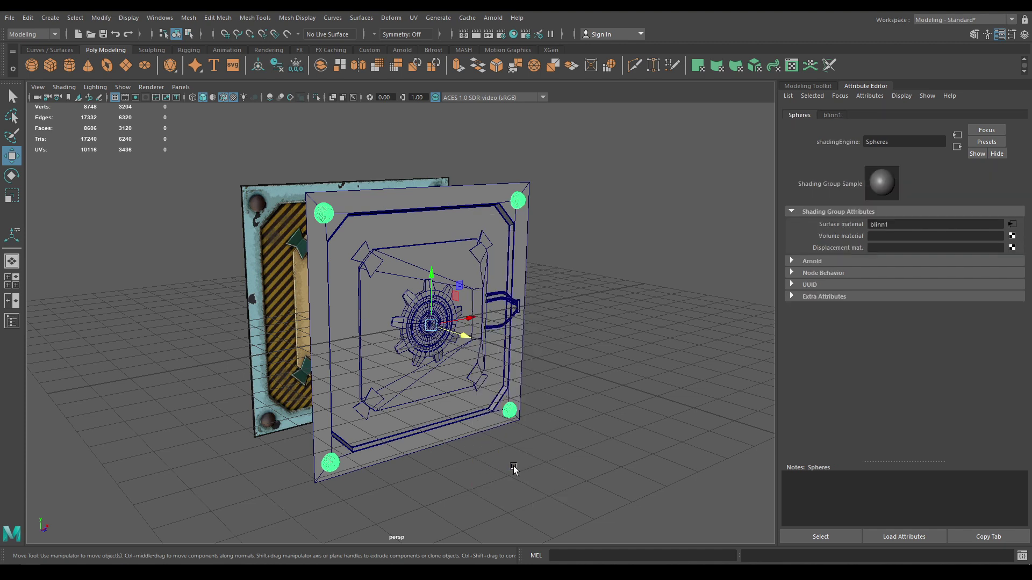
pyautogui.click(1011, 224)
pyautogui.click(895, 236)
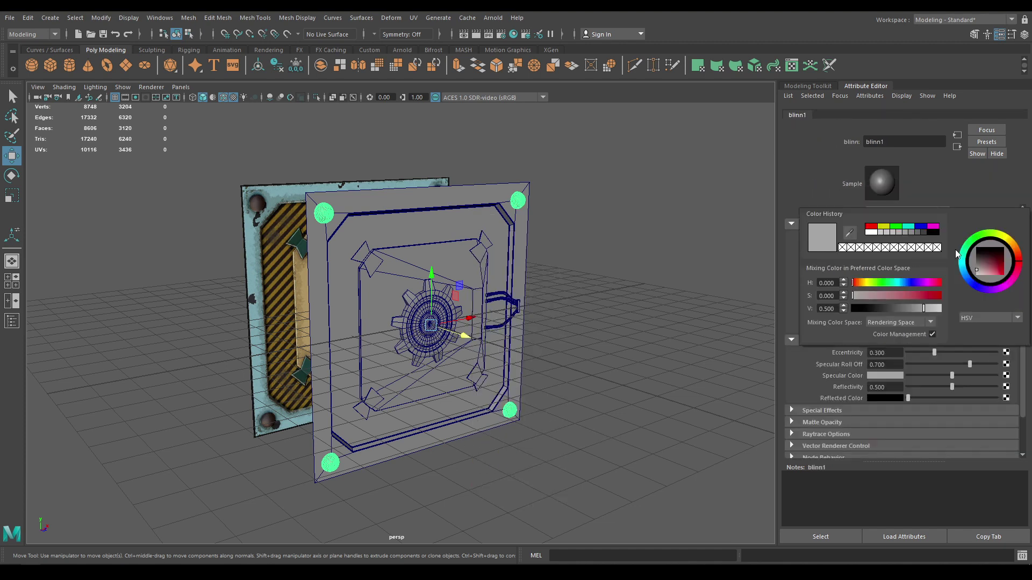
pyautogui.click(967, 279)
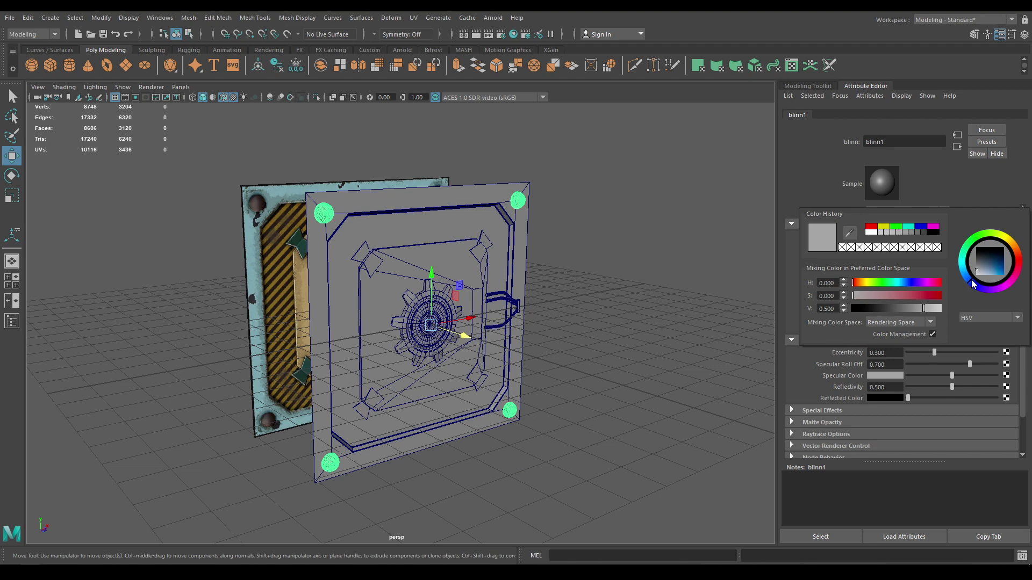
pyautogui.click(1002, 274)
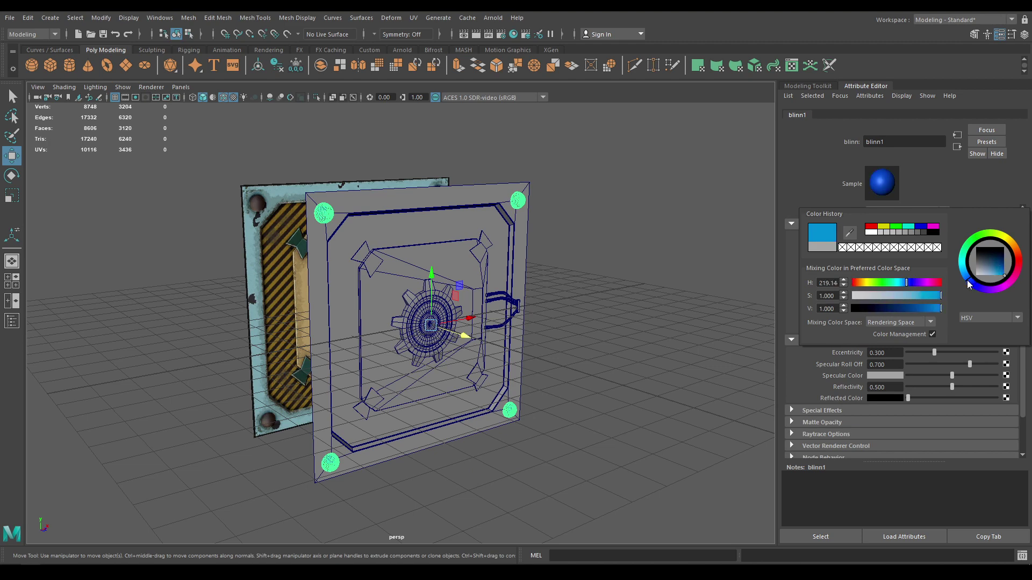
pyautogui.click(614, 249)
# - Select the four bow-tie brackets at the corners of the inner plate and combine them into one mesh
pyautogui.keyDown('alt'); pyautogui.moveTo(617, 262); pyautogui.dragTo(570, 273); pyautogui.keyUp('alt')
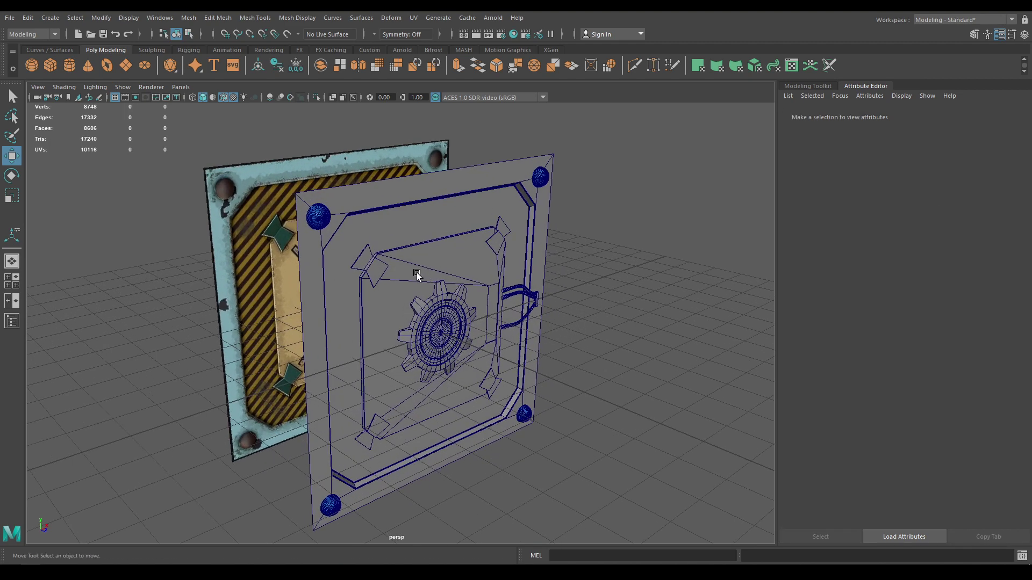
pyautogui.click(363, 262)
pyautogui.click(547, 229)
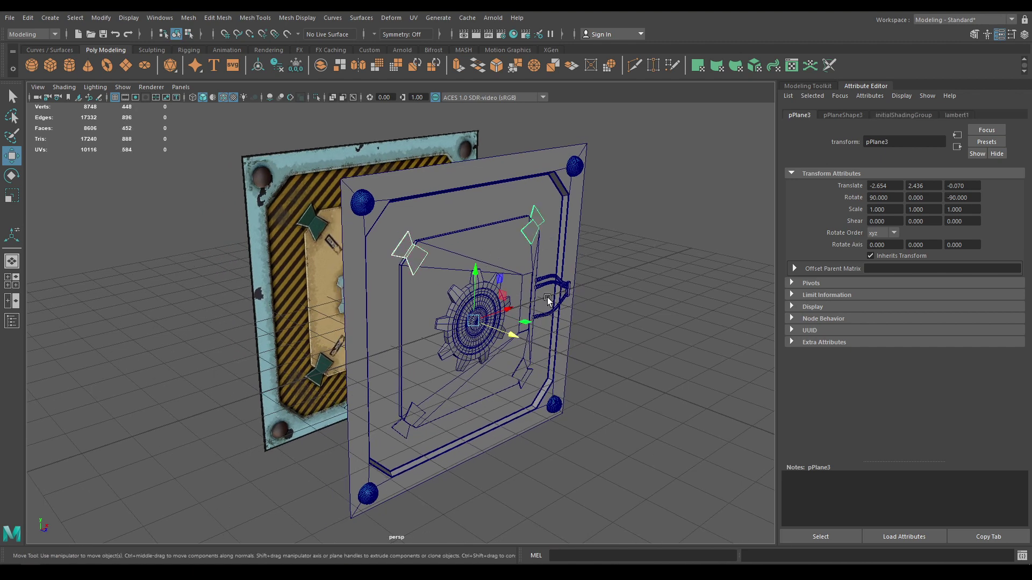
pyautogui.keyDown('shift'); pyautogui.click(524, 374); pyautogui.keyUp('shift')
pyautogui.keyDown('shift'); pyautogui.click(413, 413); pyautogui.keyUp('shift')
pyautogui.keyDown('alt'); pyautogui.moveTo(449, 377); pyautogui.dragTo(500, 316, button='middle'); pyautogui.keyUp('alt')
pyautogui.keyDown('alt'); pyautogui.moveTo(499, 350); pyautogui.dragTo(474, 305); pyautogui.keyUp('alt')
pyautogui.keyDown('shift'); pyautogui.moveTo(464, 284); pyautogui.dragTo(458, 509, button='right'); pyautogui.keyUp('shift')
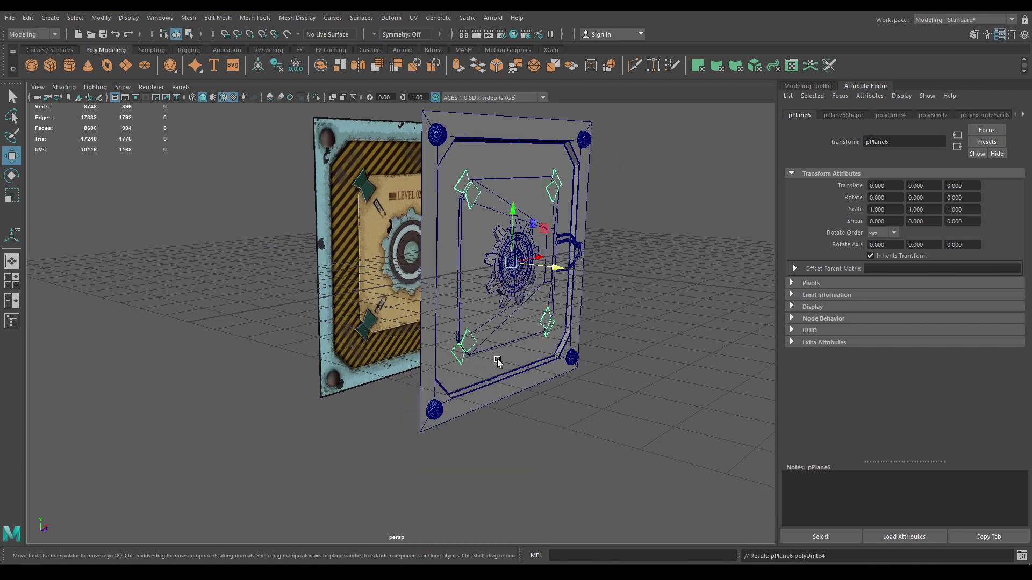
# - Assign a new Blinn material to the combined brackets and rename its shading group Green_Metal
pyautogui.moveTo(466, 350); pyautogui.dragTo(542, 483, button='right')
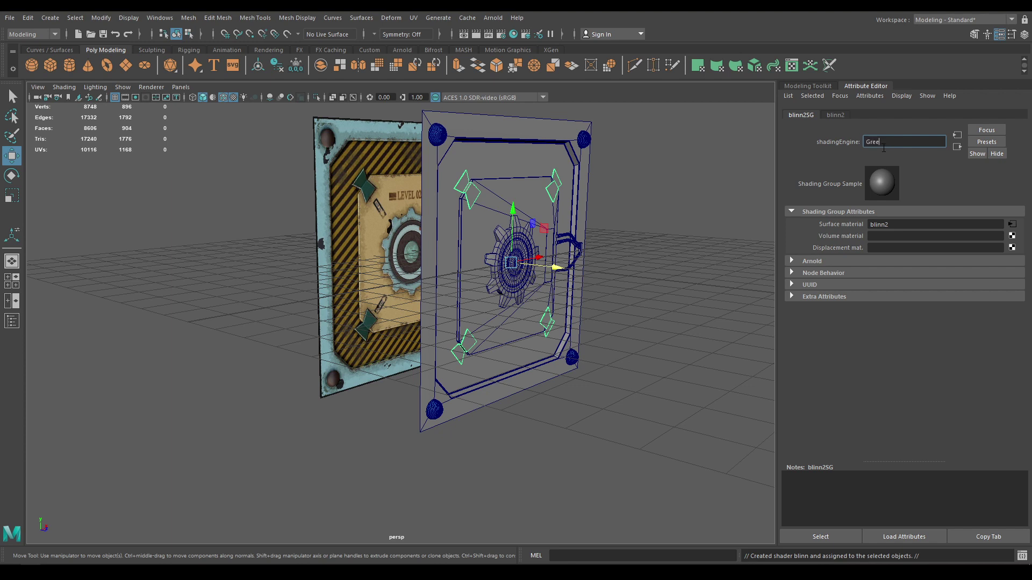
pyautogui.write('l')
pyautogui.press('Return')
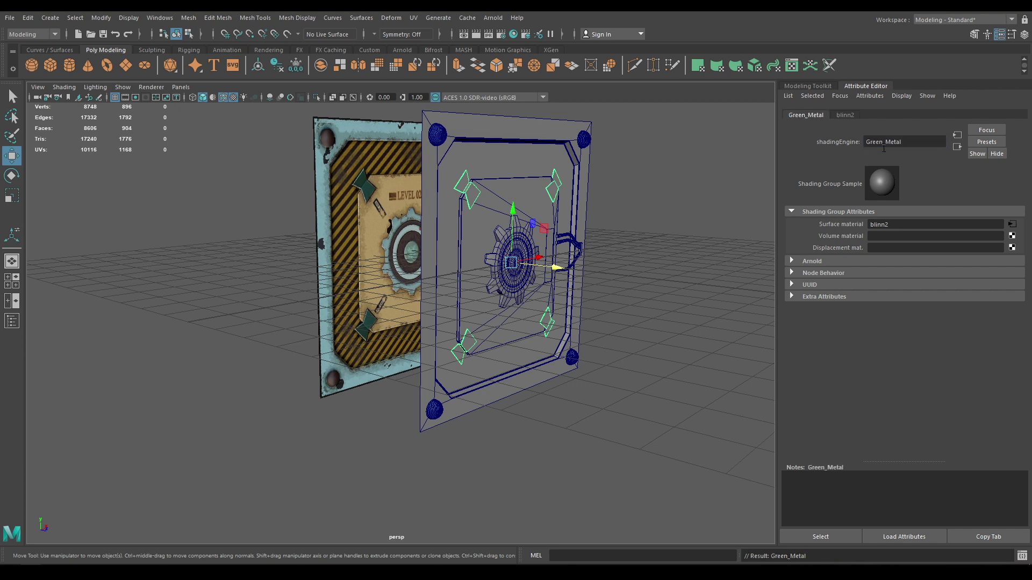
# - Set the brackets' Blinn colour to dark green with hue 125.52, saturation 1 and value 0.334
pyautogui.click(1012, 224)
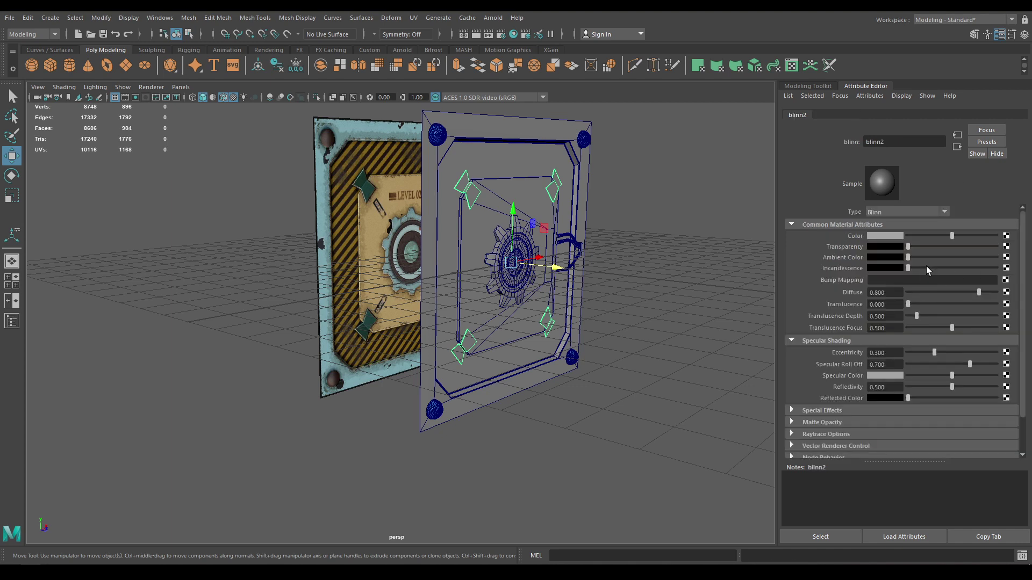
pyautogui.click(884, 236)
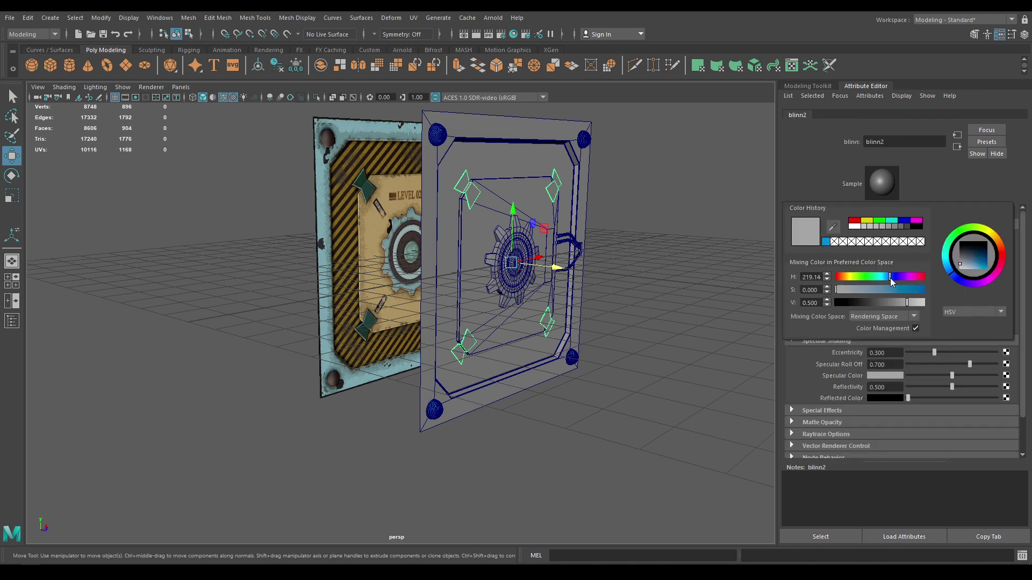
pyautogui.click(958, 230)
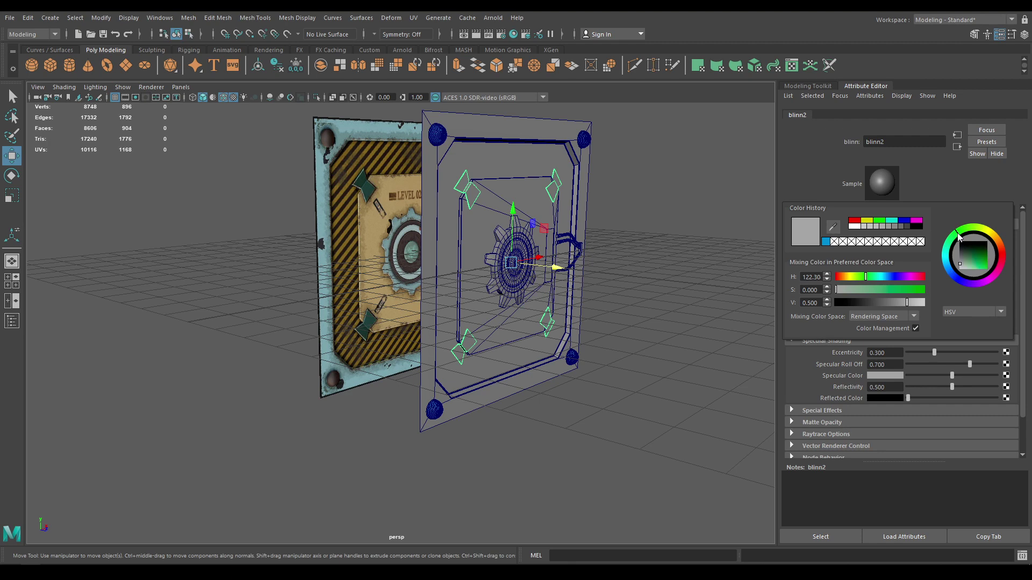
pyautogui.moveTo(985, 266); pyautogui.dragTo(988, 260)
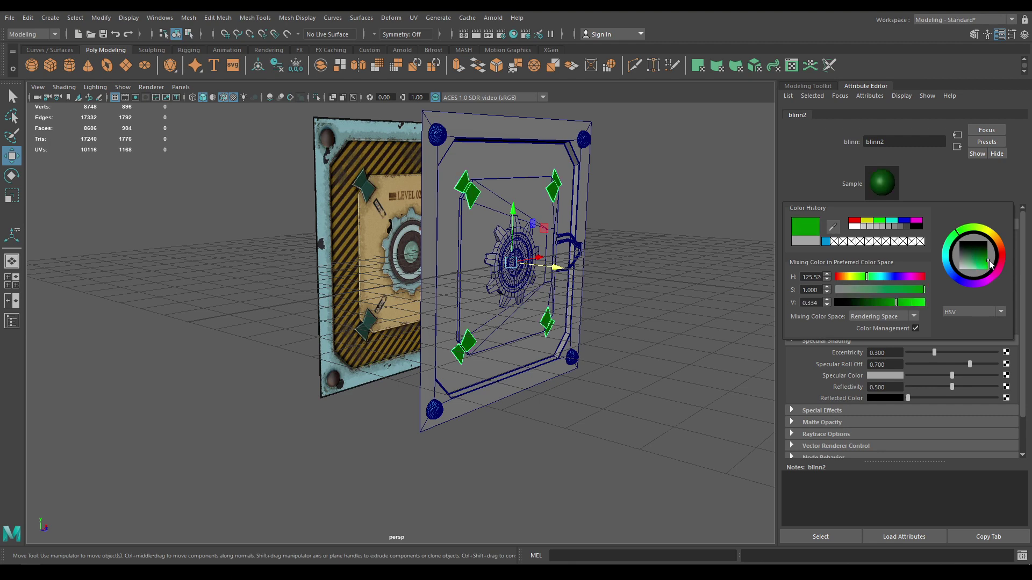
pyautogui.click(692, 238)
pyautogui.keyDown('alt'); pyautogui.moveTo(692, 237); pyautogui.dragTo(683, 292); pyautogui.keyUp('alt')
# - Assign a new Blinn material to the large outer panel and rename its shading group Surface
pyautogui.click(490, 222)
pyautogui.keyDown('alt'); pyautogui.moveTo(490, 224); pyautogui.dragTo(426, 246); pyautogui.keyUp('alt')
pyautogui.click(441, 265)
pyautogui.moveTo(440, 257); pyautogui.dragTo(524, 482, button='right')
pyautogui.doubleClick(883, 143)
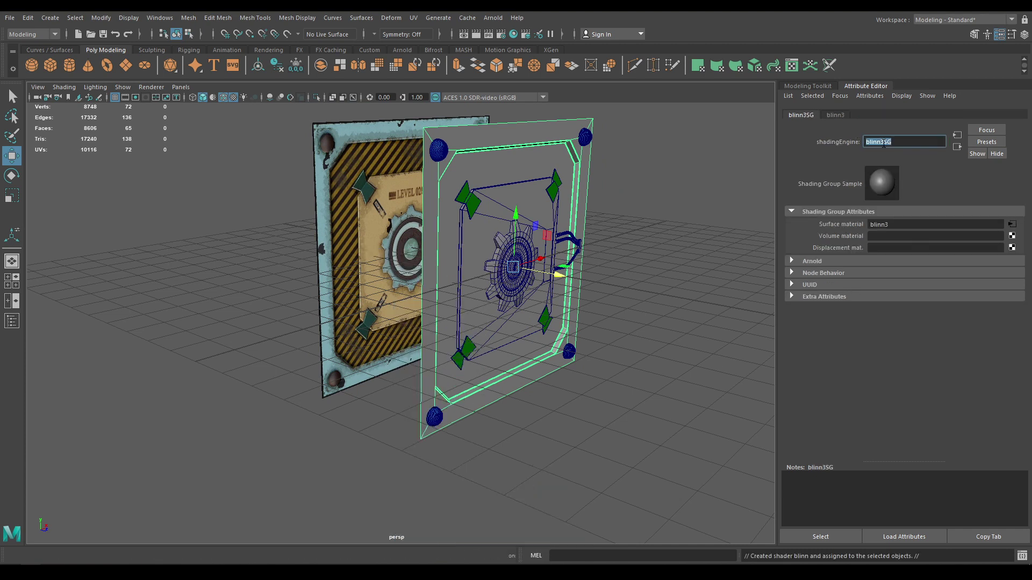
pyautogui.write('Surface')
pyautogui.press('Return')
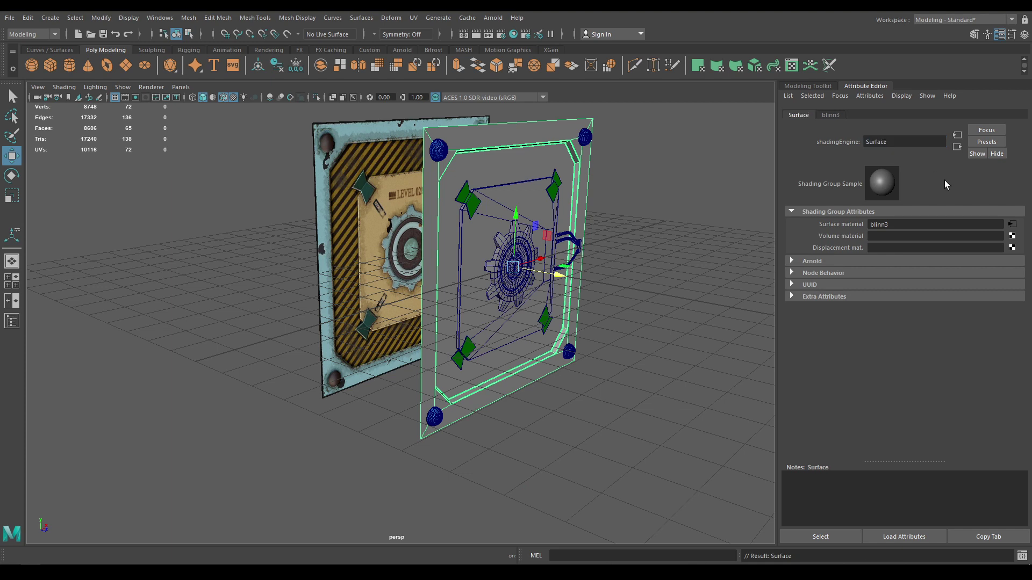
# - Set the outer panel's Blinn colour to a darker grey with a value of 0.378
pyautogui.click(1012, 224)
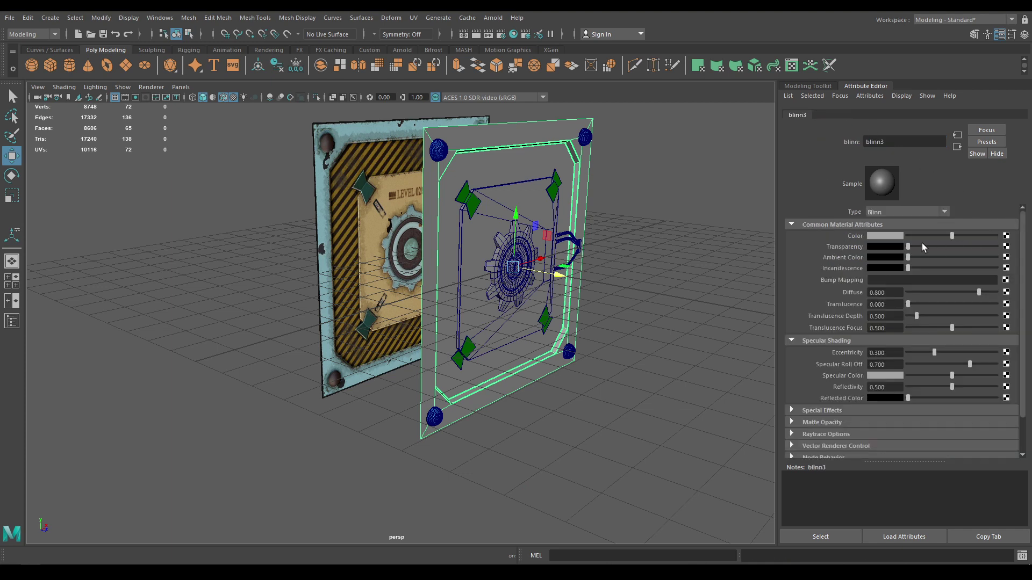
pyautogui.click(892, 236)
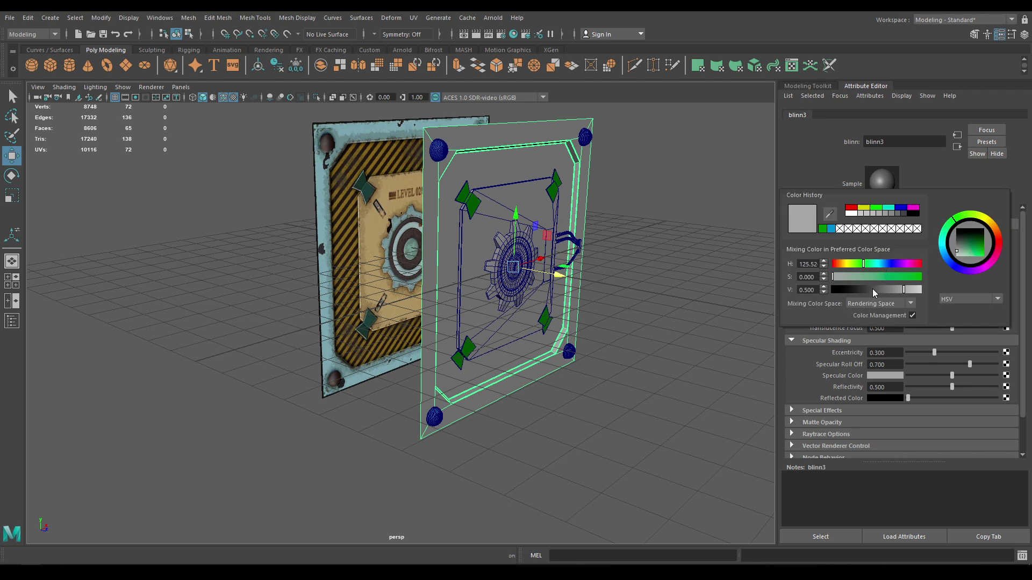
pyautogui.click(896, 290)
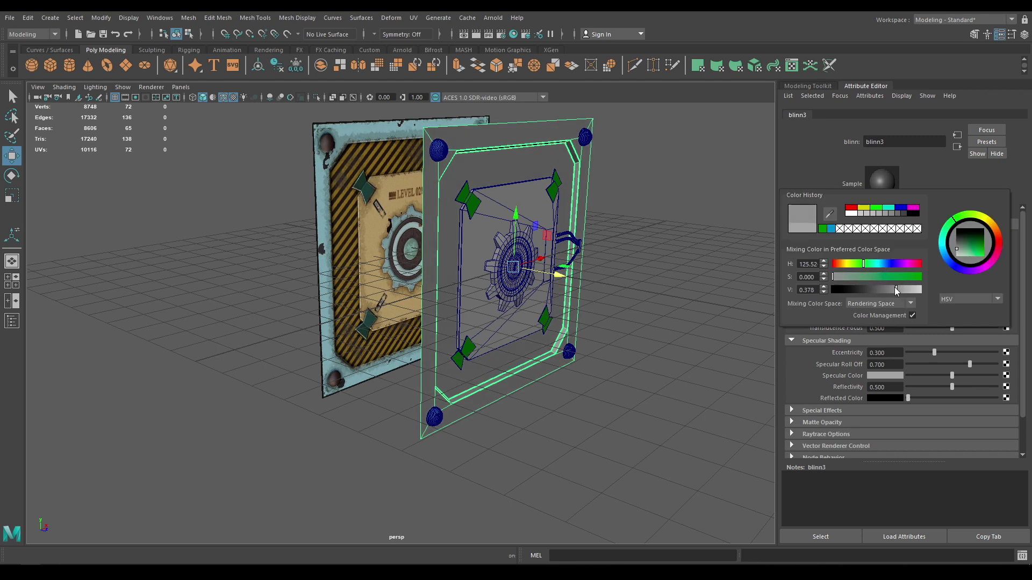
pyautogui.click(627, 254)
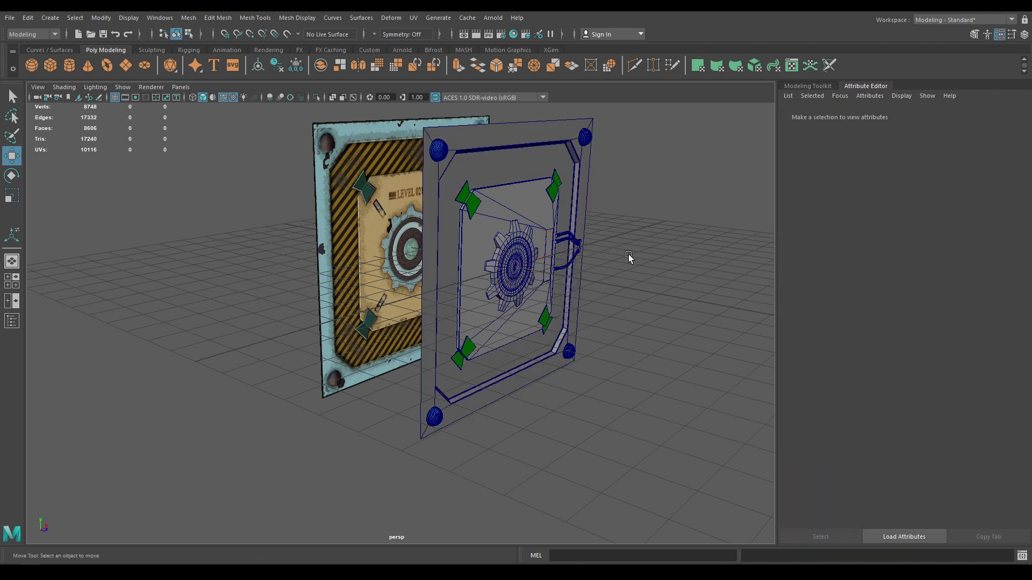
# - Assign a new Blinn material to the inner plate and rename its shading group Middle_Part
pyautogui.click(479, 250)
pyautogui.moveTo(473, 262); pyautogui.dragTo(539, 482, button='right')
pyautogui.click(896, 137)
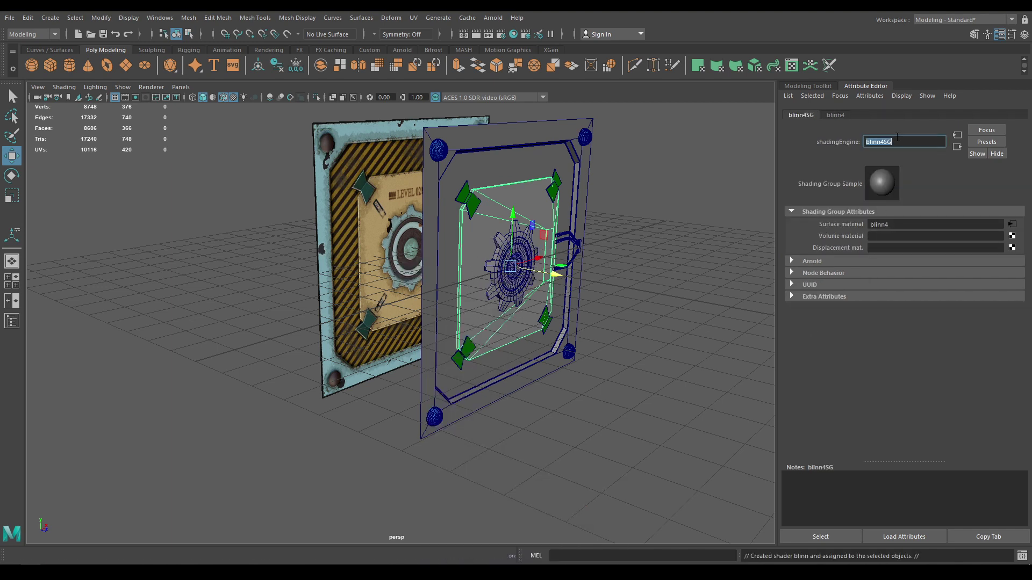
pyautogui.write('Middle Part')
pyautogui.press('Return')
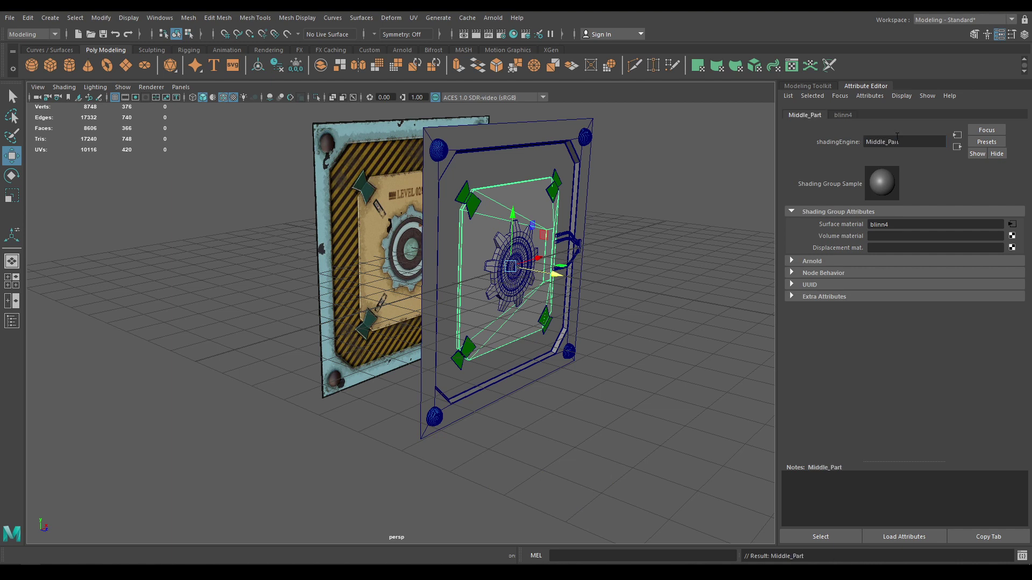
# - Set the inner plate's Blinn colour to golden yellow with hue about 41.18, saturation 0.98 and value 1
pyautogui.click(1012, 224)
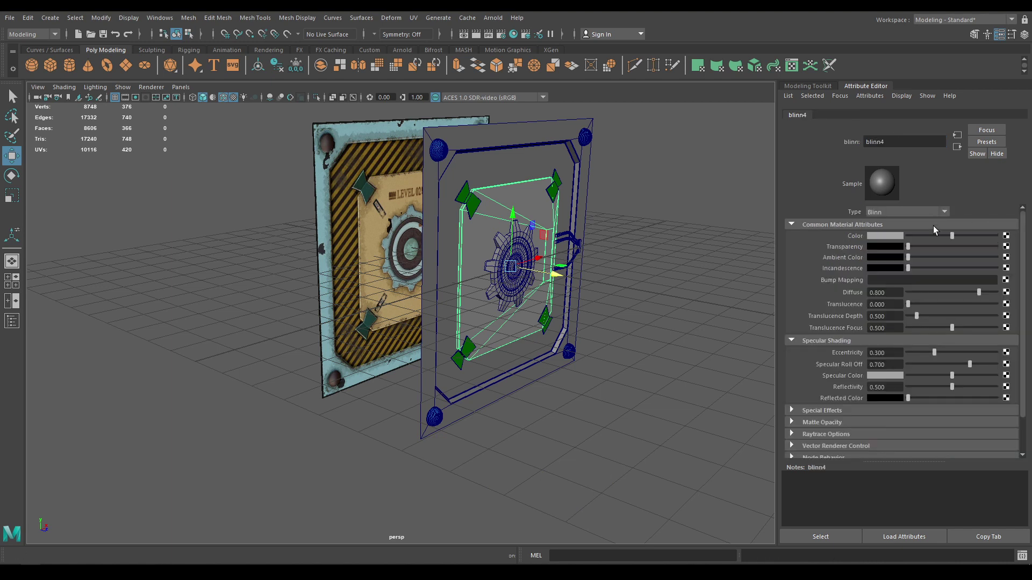
pyautogui.click(888, 236)
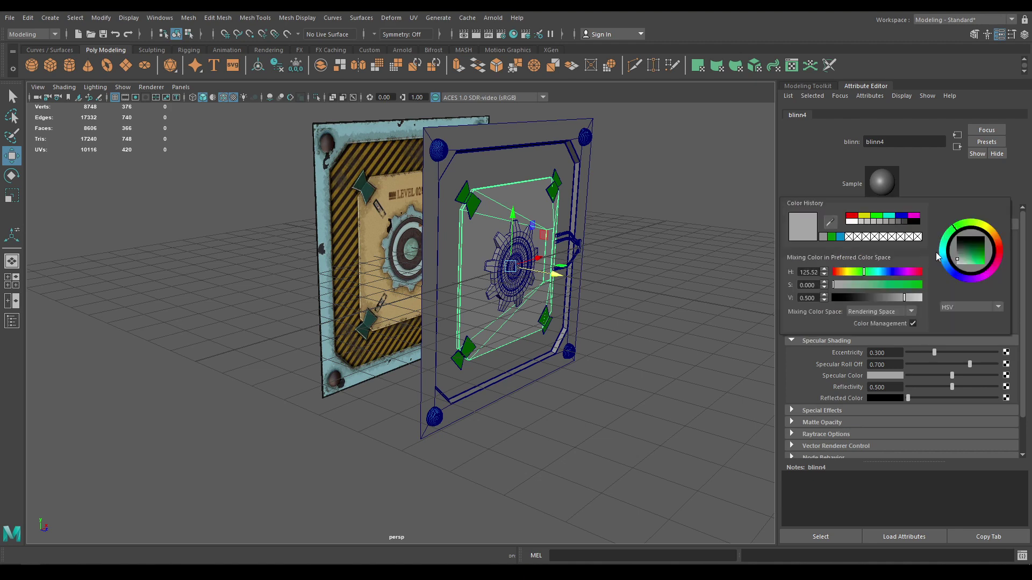
pyautogui.click(990, 232)
pyautogui.moveTo(959, 262); pyautogui.dragTo(983, 276)
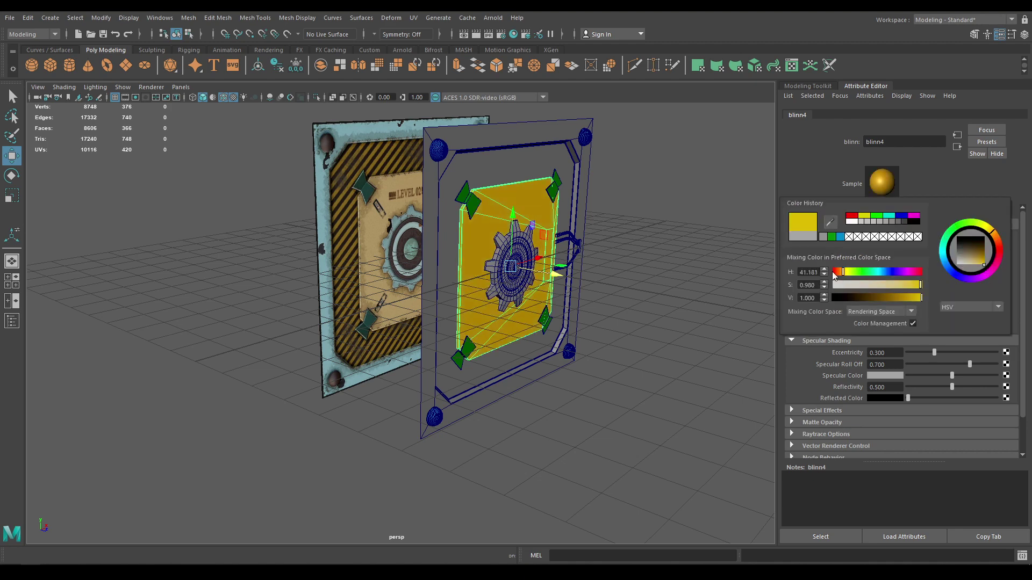
pyautogui.click(691, 241)
# - Select the gear and its round centre piece and examine them up close from several angles
pyautogui.scroll(5, 645, 279)
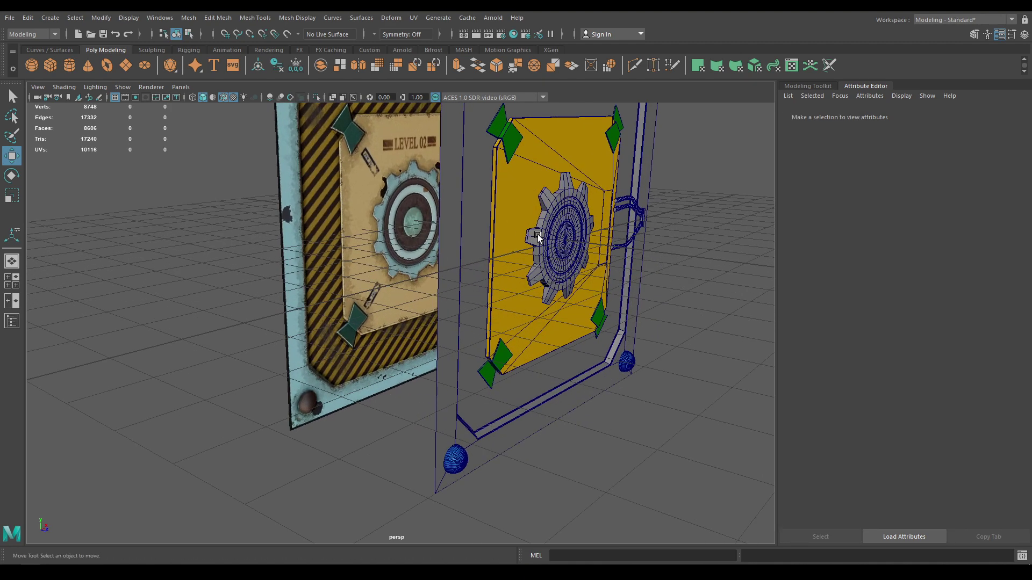
pyautogui.click(553, 251)
pyautogui.keyDown('alt'); pyautogui.moveTo(551, 252); pyautogui.dragTo(571, 278, button='right'); pyautogui.keyUp('alt')
pyautogui.keyDown('shift'); pyautogui.click(600, 240); pyautogui.keyUp('shift')
pyautogui.keyDown('alt'); pyautogui.moveTo(595, 256); pyautogui.dragTo(583, 271); pyautogui.keyUp('alt')
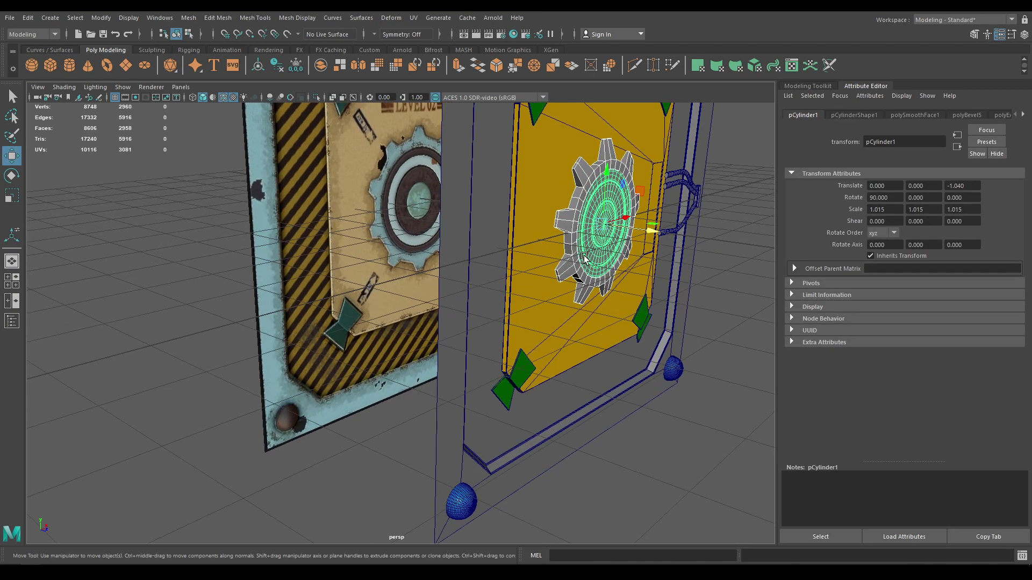
pyautogui.keyDown('alt'); pyautogui.moveTo(549, 293); pyautogui.dragTo(558, 311, button='right'); pyautogui.keyUp('alt')
pyautogui.keyDown('alt'); pyautogui.moveTo(559, 311); pyautogui.dragTo(527, 299); pyautogui.keyUp('alt')
pyautogui.keyDown('alt'); pyautogui.moveTo(527, 298); pyautogui.dragTo(546, 325, button='right'); pyautogui.keyUp('alt')
pyautogui.keyDown('alt'); pyautogui.moveTo(546, 325); pyautogui.dragTo(585, 294); pyautogui.keyUp('alt')
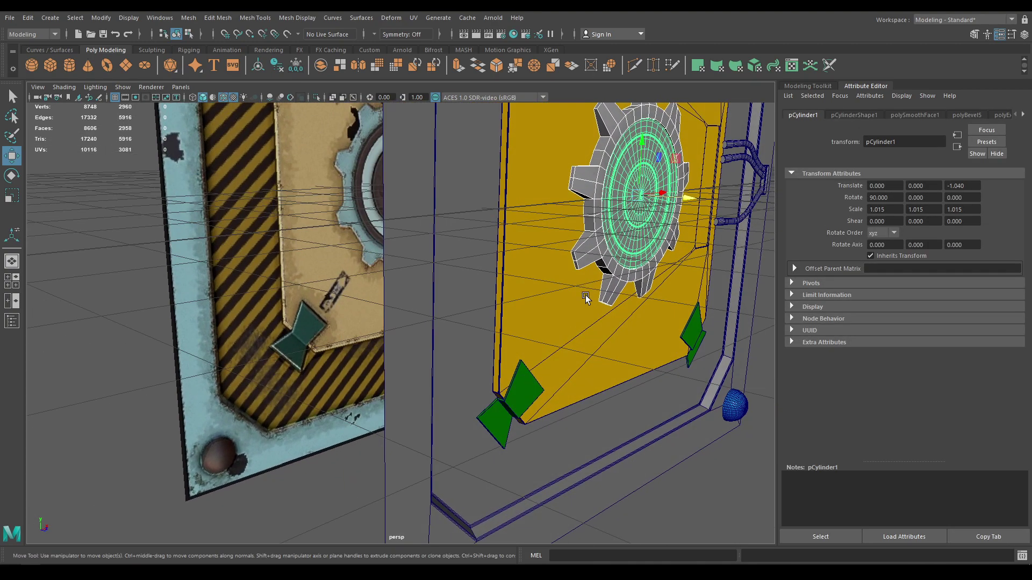
pyautogui.keyDown('alt'); pyautogui.moveTo(603, 258); pyautogui.dragTo(596, 319, button='middle'); pyautogui.keyUp('alt')
pyautogui.keyDown('alt'); pyautogui.moveTo(596, 319); pyautogui.dragTo(546, 306); pyautogui.keyUp('alt')
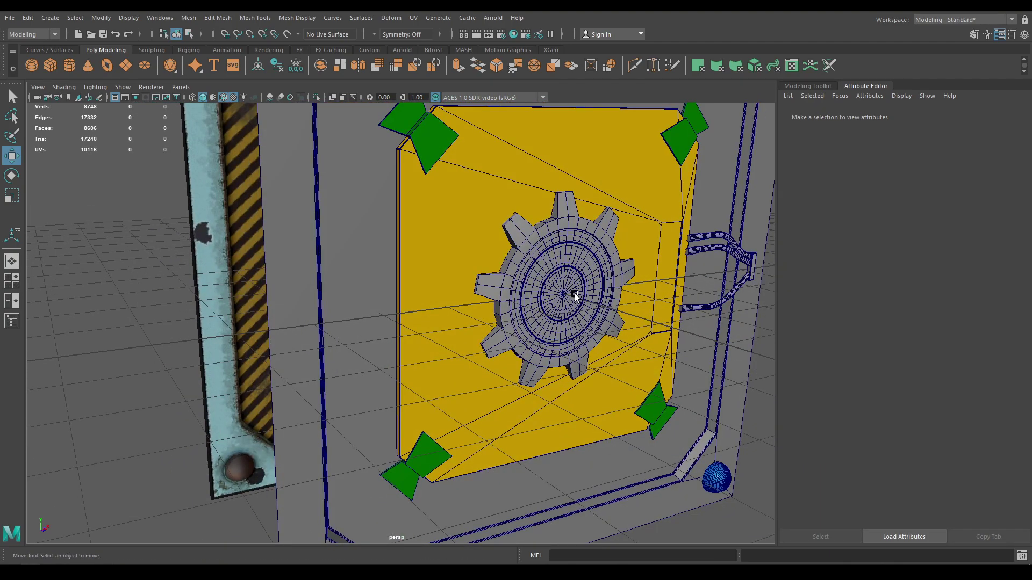
# - Assign a new Blinn material to the gear with its centre piece and rename its shading group Gear
pyautogui.click(574, 296)
pyautogui.keyDown('alt'); pyautogui.moveTo(574, 296); pyautogui.dragTo(557, 299); pyautogui.keyUp('alt')
pyautogui.moveTo(557, 274); pyautogui.dragTo(639, 489, button='right')
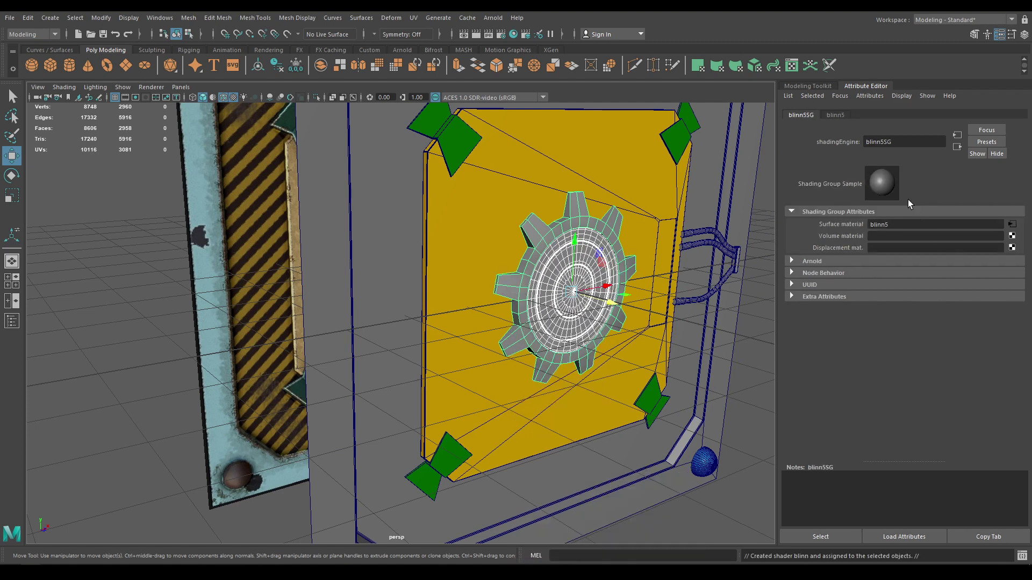
pyautogui.doubleClick(904, 222)
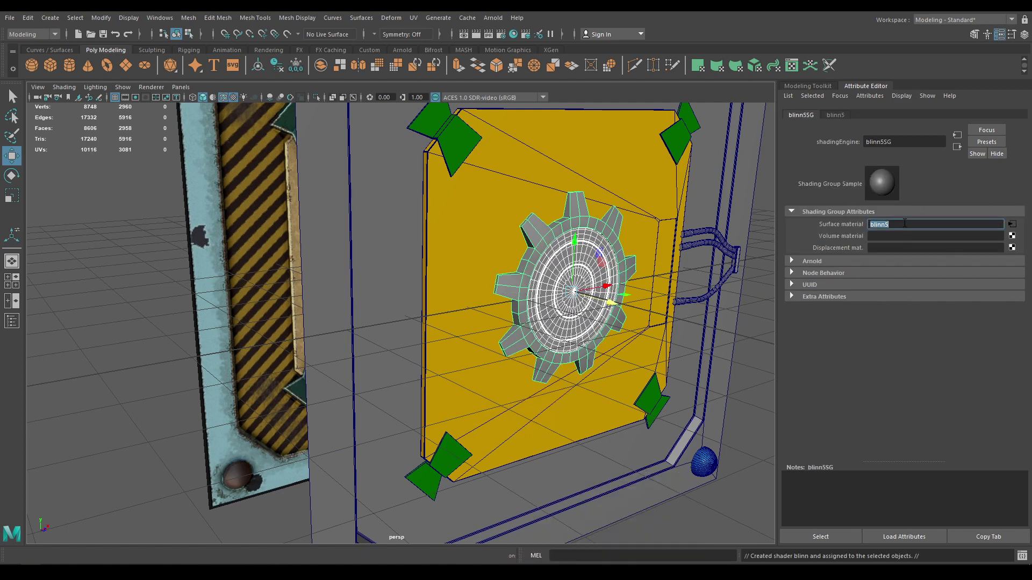
pyautogui.write('Gear')
pyautogui.press('Return')
pyautogui.doubleClick(905, 223)
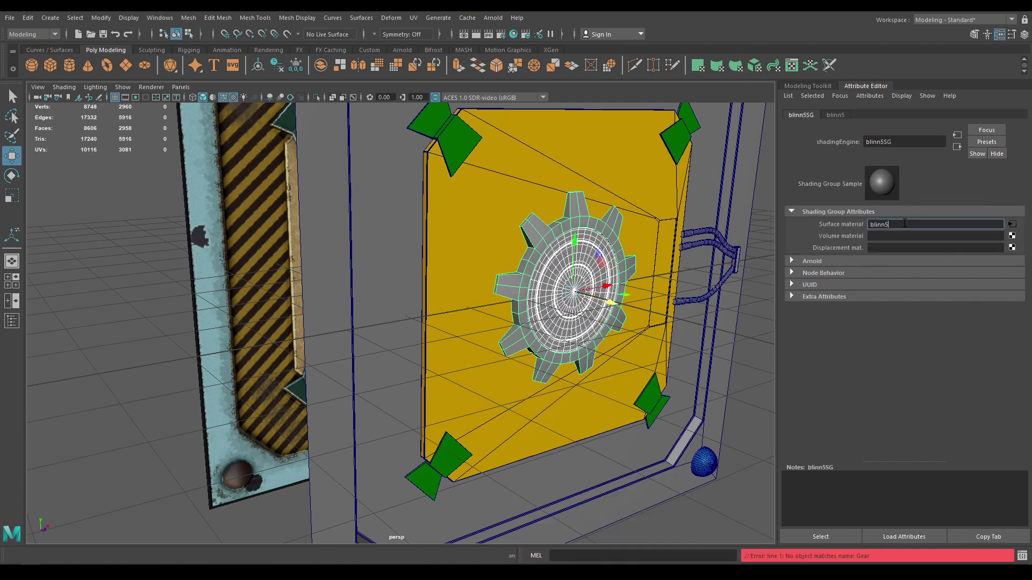
pyautogui.doubleClick(896, 141)
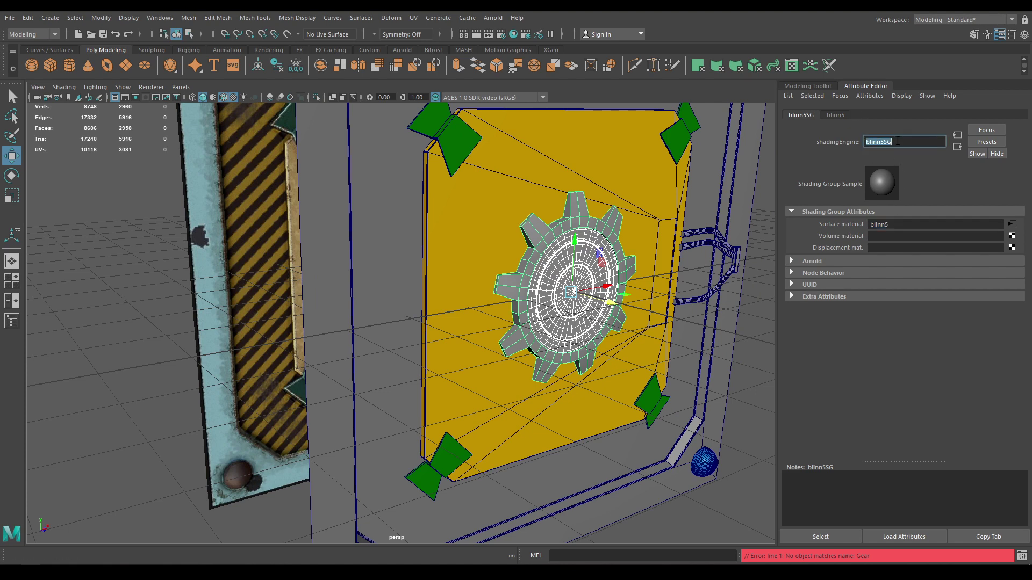
pyautogui.write('Gear')
pyautogui.press('Return')
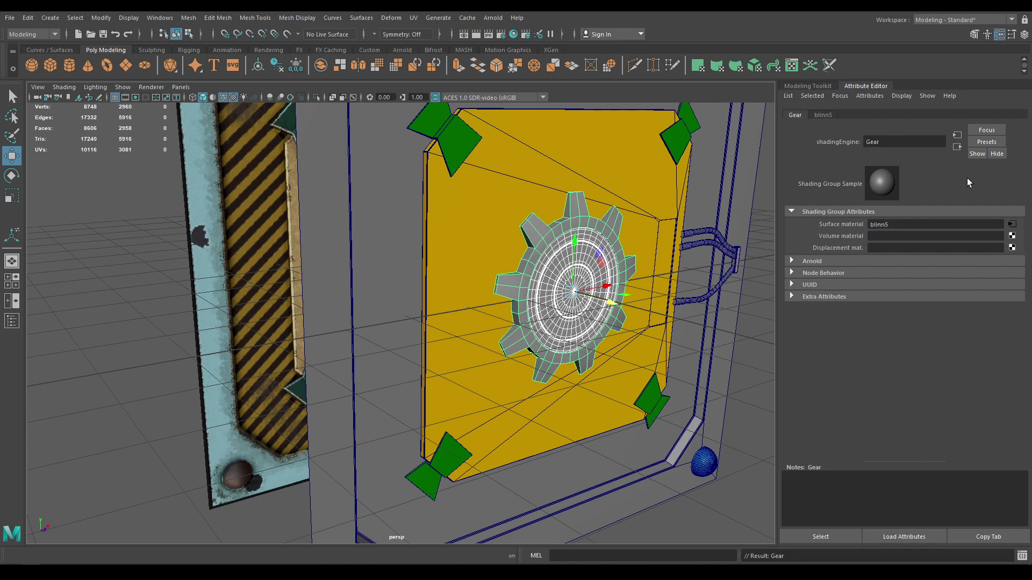
# - Set the gear's Blinn colour to turquoise with hue about 182.2, saturation 0.588 and value 0.934
pyautogui.click(1012, 225)
pyautogui.scroll(-3, 442, 270)
pyautogui.keyDown('alt'); pyautogui.moveTo(442, 271); pyautogui.dragTo(473, 277); pyautogui.keyUp('alt')
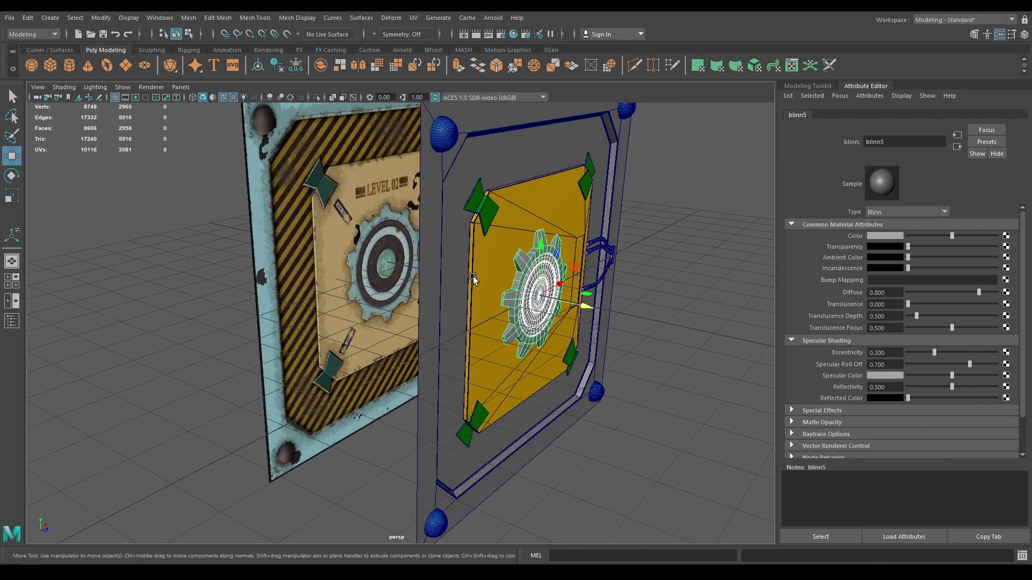
pyautogui.click(897, 235)
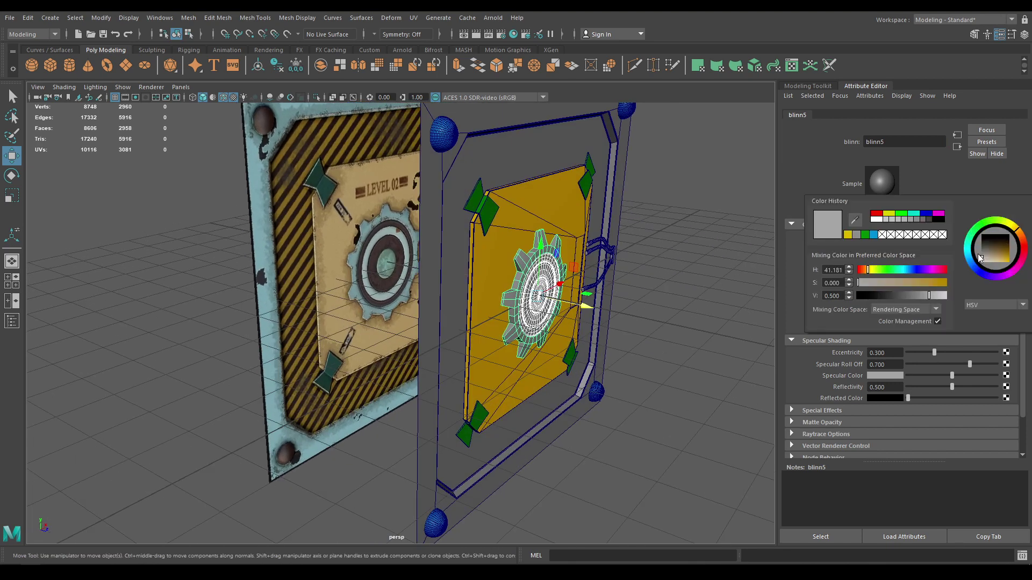
pyautogui.moveTo(1017, 260); pyautogui.dragTo(997, 262)
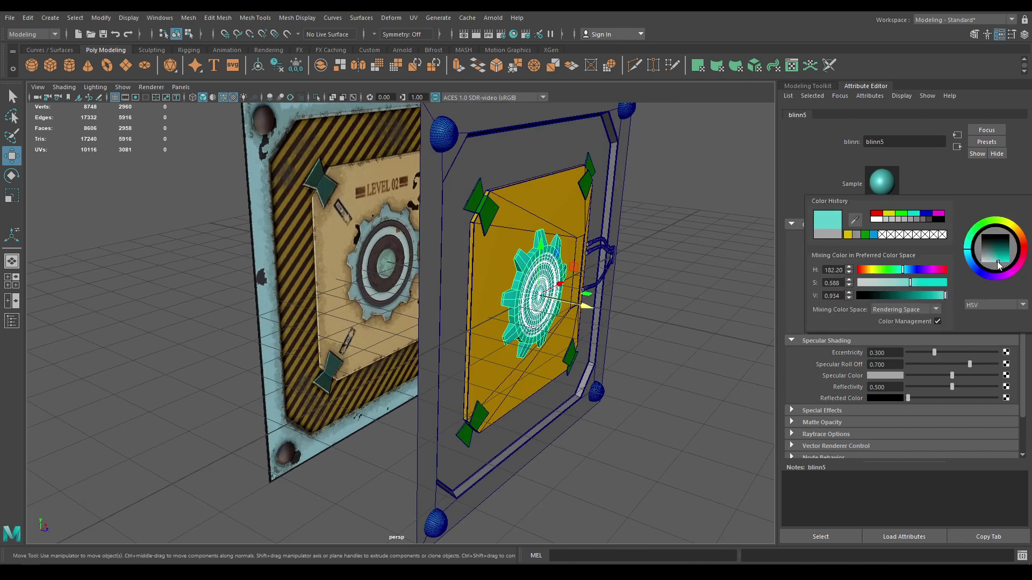
pyautogui.click(663, 325)
# - Select the three cables beside the inner plate and examine them up close against the reference image
pyautogui.keyDown('alt'); pyautogui.moveTo(663, 325); pyautogui.dragTo(518, 314); pyautogui.keyUp('alt')
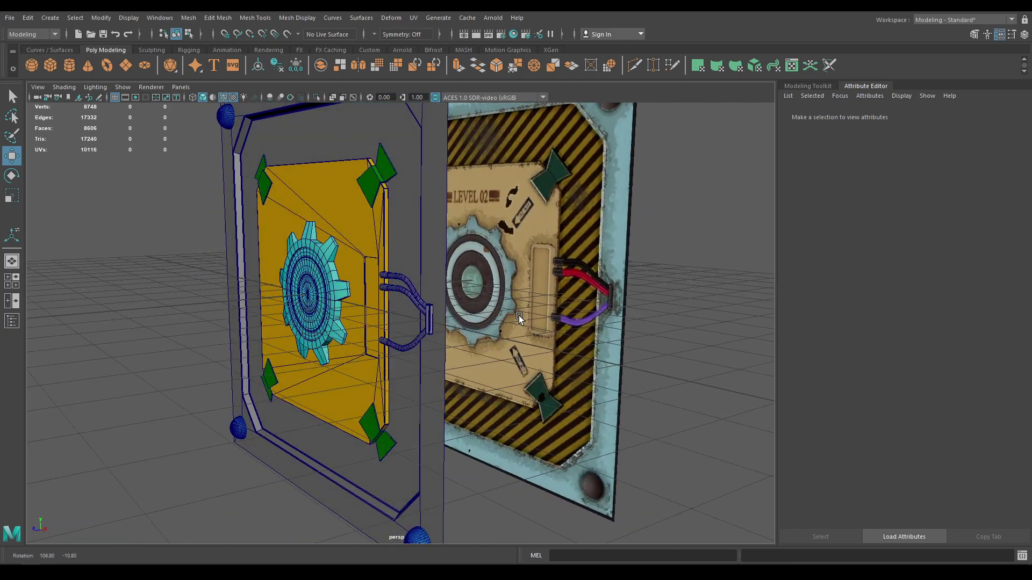
pyautogui.click(431, 311)
pyautogui.keyDown('alt'); pyautogui.moveTo(431, 309); pyautogui.dragTo(463, 293); pyautogui.keyUp('alt')
pyautogui.keyDown('alt'); pyautogui.moveTo(463, 293); pyautogui.dragTo(456, 335, button='right'); pyautogui.keyUp('alt')
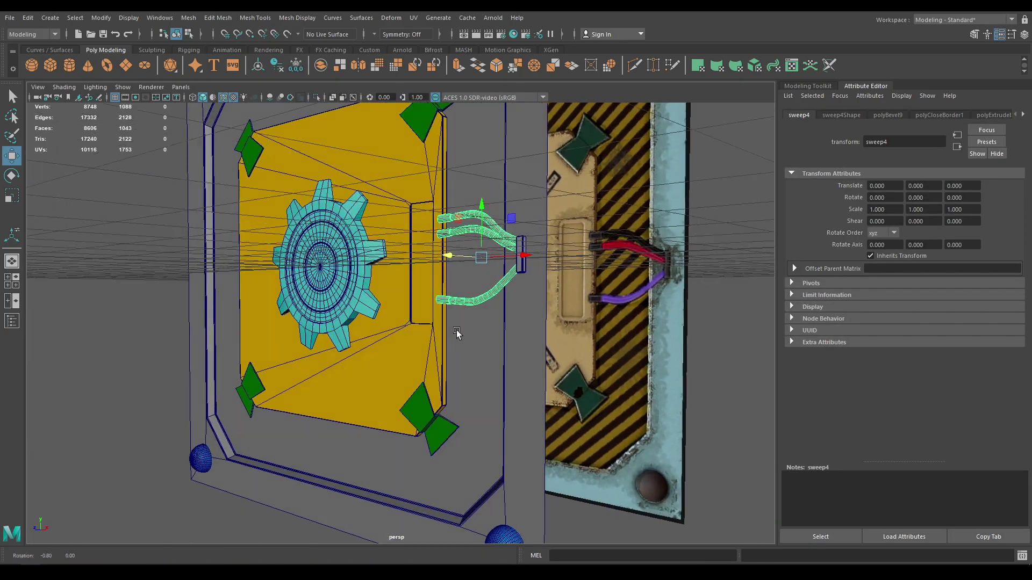
pyautogui.keyDown('alt'); pyautogui.moveTo(456, 335); pyautogui.dragTo(479, 329); pyautogui.keyUp('alt')
pyautogui.keyDown('alt'); pyautogui.moveTo(479, 329); pyautogui.dragTo(464, 356, button='right'); pyautogui.keyUp('alt')
pyautogui.keyDown('alt'); pyautogui.moveTo(464, 356); pyautogui.dragTo(479, 356); pyautogui.keyUp('alt')
pyautogui.keyDown('alt'); pyautogui.moveTo(519, 323); pyautogui.dragTo(435, 273, button='middle'); pyautogui.keyUp('alt')
pyautogui.keyDown('alt'); pyautogui.moveTo(462, 320); pyautogui.dragTo(477, 355, button='right'); pyautogui.keyUp('alt')
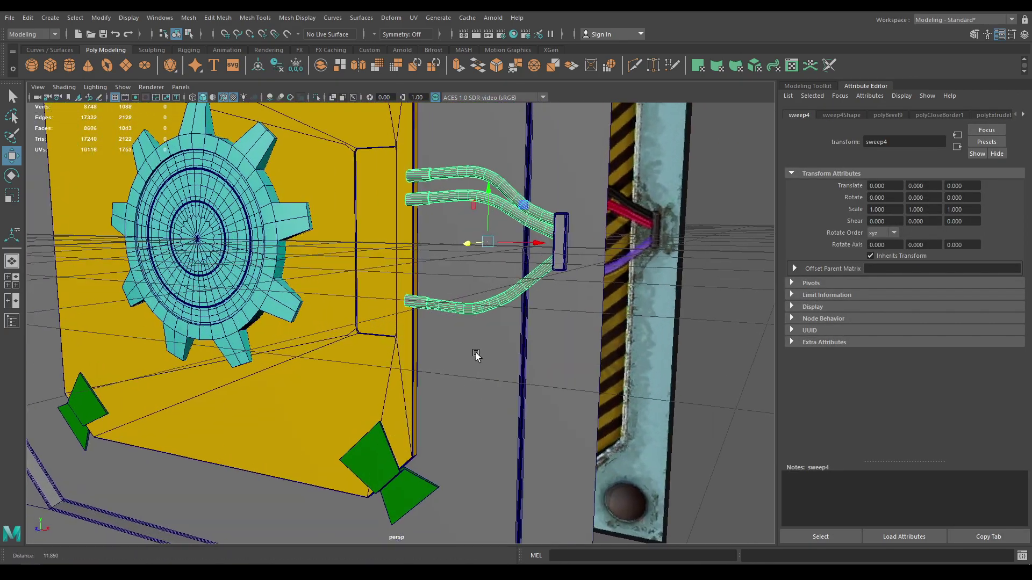
pyautogui.keyDown('alt'); pyautogui.moveTo(477, 355); pyautogui.dragTo(493, 348); pyautogui.keyUp('alt')
pyautogui.keyDown('alt'); pyautogui.moveTo(583, 278); pyautogui.dragTo(573, 243, button='right'); pyautogui.keyUp('alt')
pyautogui.keyDown('alt'); pyautogui.moveTo(573, 243); pyautogui.dragTo(526, 250); pyautogui.keyUp('alt')
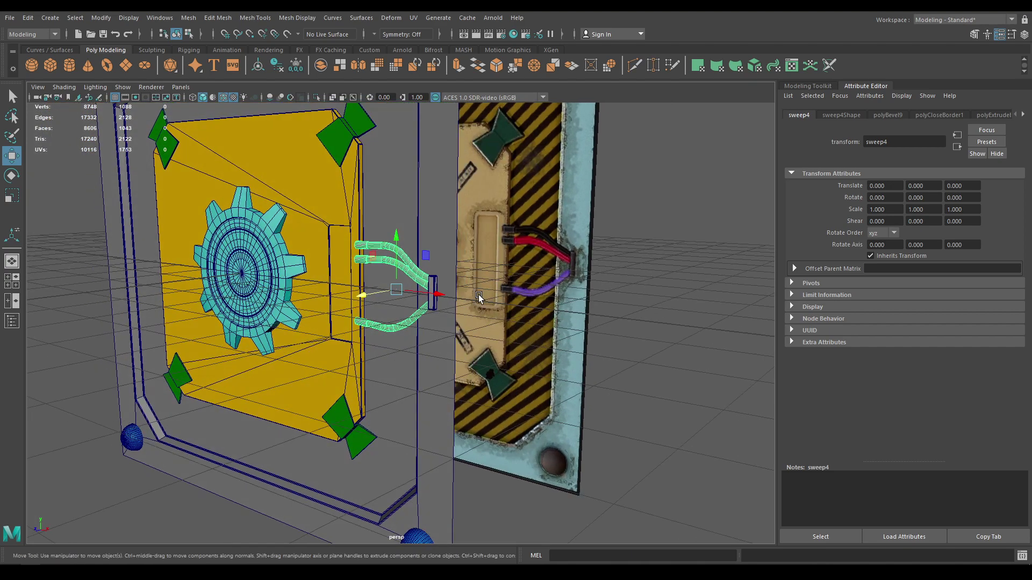
# - Assign the existing blinn1 material to the small connector block where the cables meet
pyautogui.click(430, 300)
pyautogui.keyDown('alt'); pyautogui.moveTo(444, 347); pyautogui.dragTo(412, 273); pyautogui.keyUp('alt')
pyautogui.moveTo(412, 274); pyautogui.dragTo(430, 559, button='right')
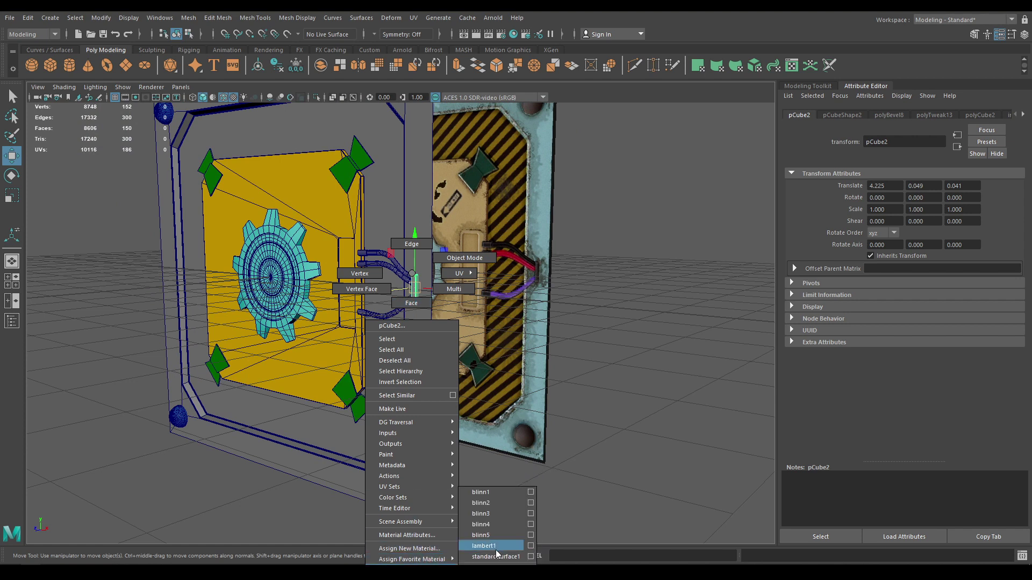
pyautogui.moveTo(495, 550); pyautogui.dragTo(493, 492, button='right')
pyautogui.click(624, 376)
# - Select the faces of the three sleeves at the cable ends near the inner plate and extract them from the cables
pyautogui.keyDown('alt'); pyautogui.moveTo(600, 380); pyautogui.dragTo(622, 399); pyautogui.keyUp('alt')
pyautogui.keyDown('alt'); pyautogui.moveTo(520, 355); pyautogui.dragTo(447, 350); pyautogui.keyUp('alt')
pyautogui.click(395, 359)
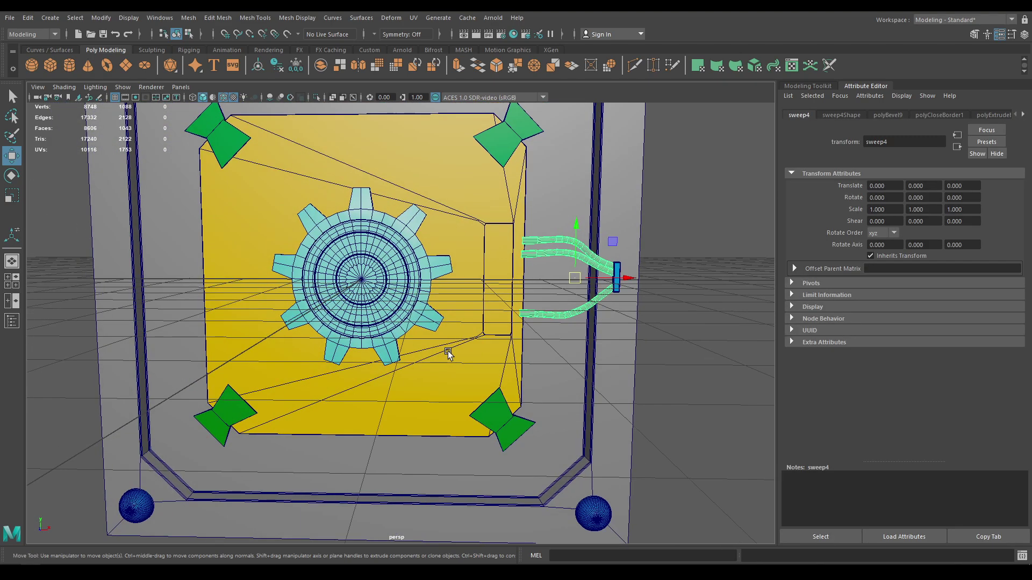
pyautogui.scroll(3, 480, 301)
pyautogui.keyDown('alt'); pyautogui.moveTo(517, 336); pyautogui.dragTo(441, 356, button='middle'); pyautogui.keyUp('alt')
pyautogui.scroll(4, 441, 376)
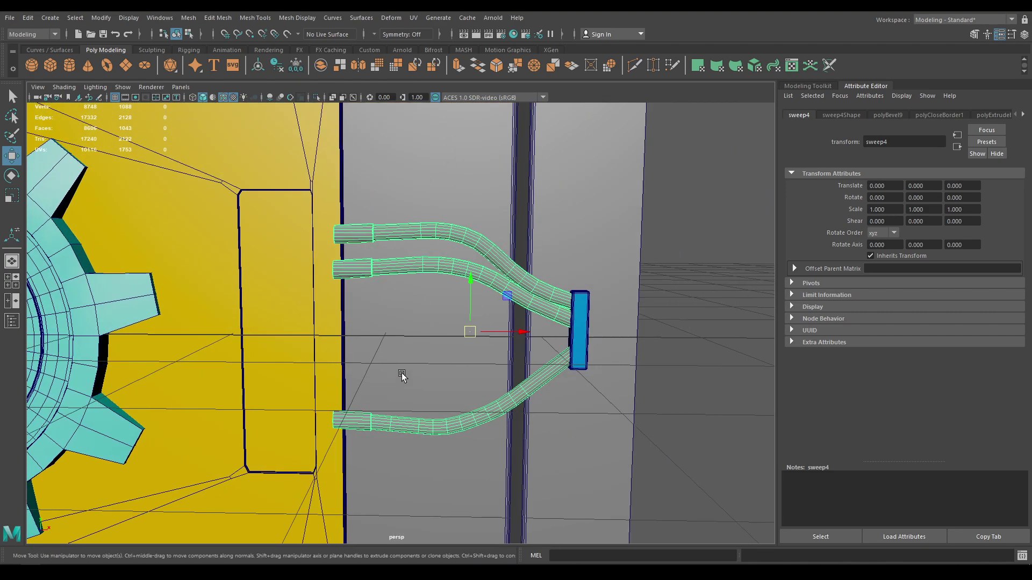
pyautogui.scroll(3, 423, 332)
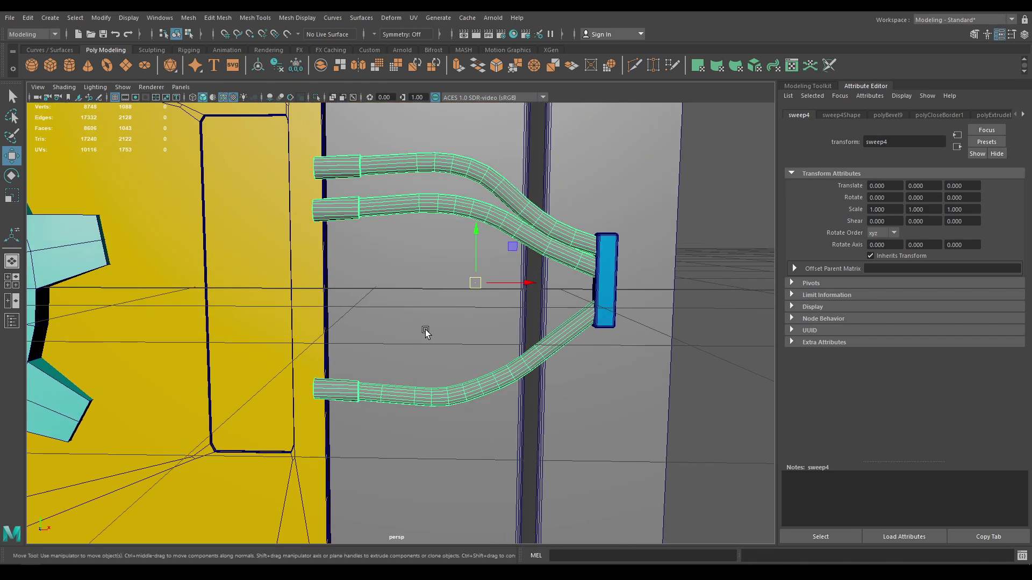
pyautogui.scroll(2, 428, 342)
pyautogui.scroll(-2, 430, 350)
pyautogui.keyDown('alt'); pyautogui.moveTo(429, 334); pyautogui.dragTo(415, 344, button='middle'); pyautogui.keyUp('alt')
pyautogui.moveTo(414, 343)
pyautogui.keyDown('alt'); pyautogui.mouseDown()
pyautogui.moveTo(390, 326)
pyautogui.moveTo(402, 329)
pyautogui.mouseUp(); pyautogui.keyUp('alt')
pyautogui.press('space')
pyautogui.click(402, 329)
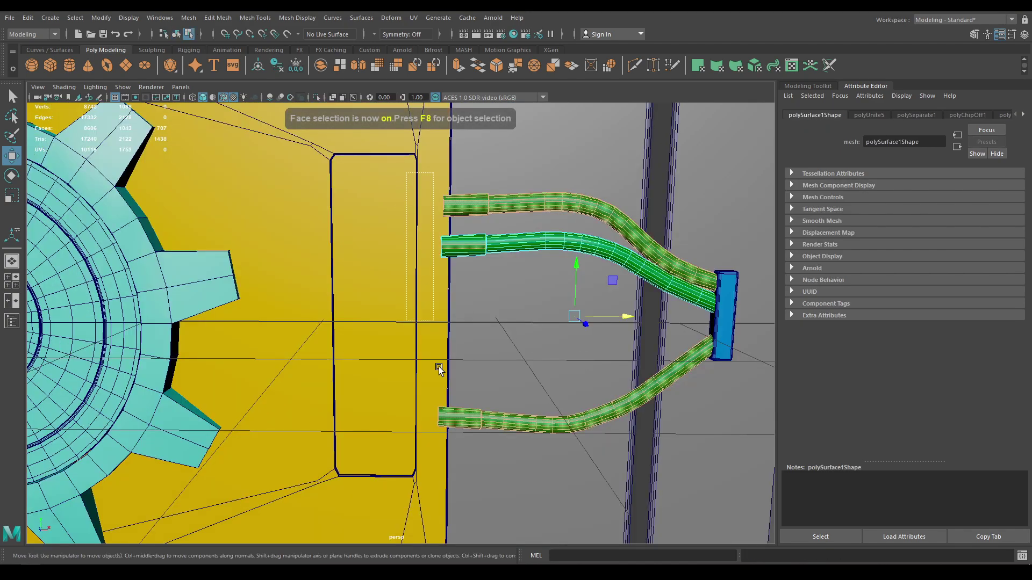
pyautogui.moveTo(438, 367); pyautogui.dragTo(407, 428)
pyautogui.scroll(2, 408, 428)
pyautogui.hotkey('shift', '.')
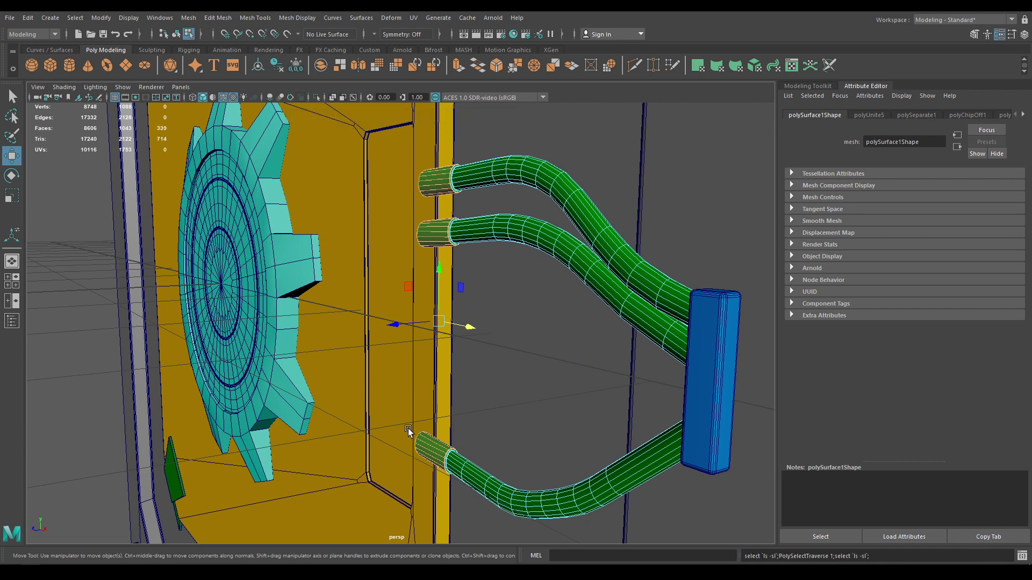
pyautogui.hotkey('shift', '.')
pyautogui.hotkey('shift', ',')
pyautogui.keyDown('shift'); pyautogui.moveTo(435, 316); pyautogui.dragTo(537, 469, button='right'); pyautogui.keyUp('shift')
pyautogui.press('w')
# - Combine the three extracted cable sleeves into one mesh
pyautogui.click(478, 242)
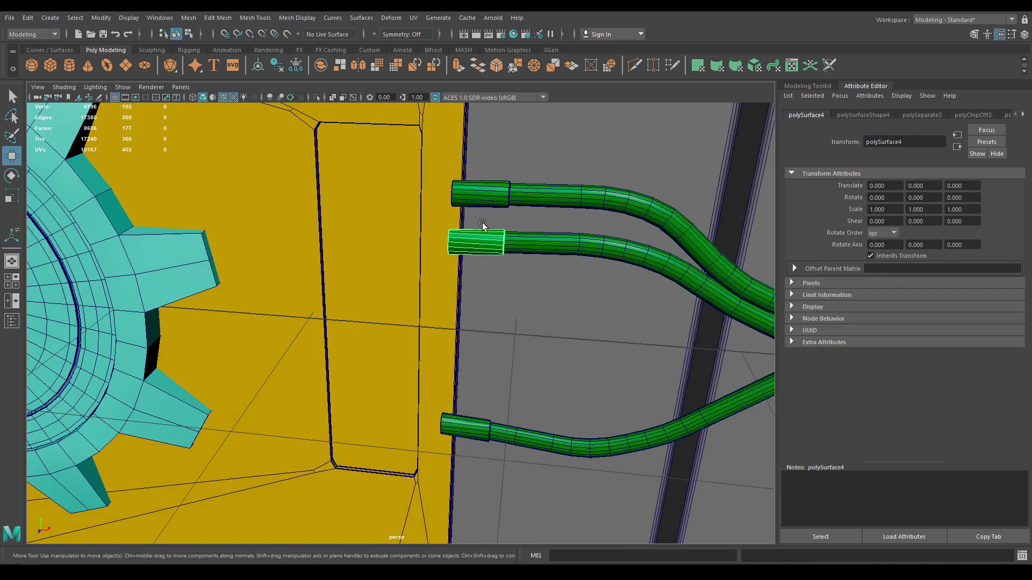
pyautogui.keyDown('shift'); pyautogui.click(481, 431); pyautogui.keyUp('shift')
pyautogui.keyDown('shift'); pyautogui.moveTo(497, 340); pyautogui.dragTo(468, 508, button='right'); pyautogui.keyUp('shift')
pyautogui.keyDown('alt'); pyautogui.moveTo(466, 431); pyautogui.dragTo(419, 205, button='right'); pyautogui.keyUp('alt')
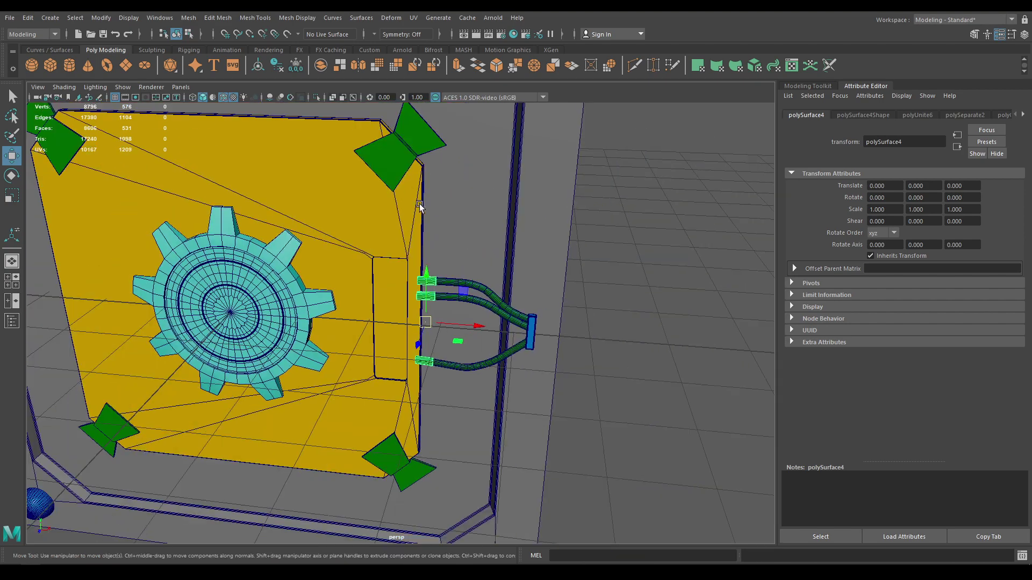
pyautogui.keyDown('alt'); pyautogui.moveTo(455, 336); pyautogui.dragTo(439, 305); pyautogui.keyUp('alt')
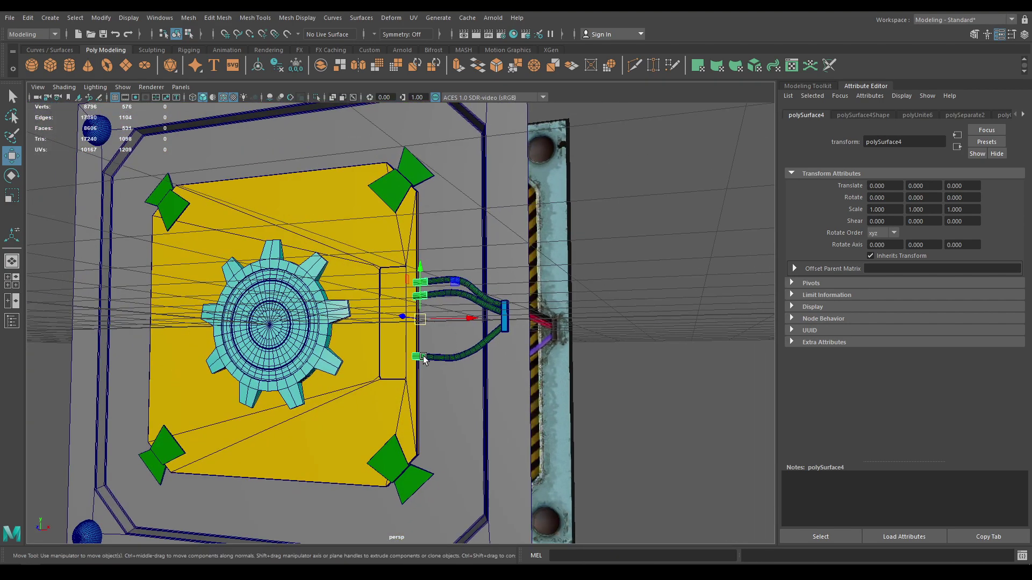
# - Check which material the outer panel uses and assign that existing blinn3 material to the combined cable sleeves
pyautogui.click(466, 397)
pyautogui.moveTo(466, 396); pyautogui.dragTo(460, 540, button='right')
pyautogui.moveTo(486, 485); pyautogui.dragTo(484, 536, button='right')
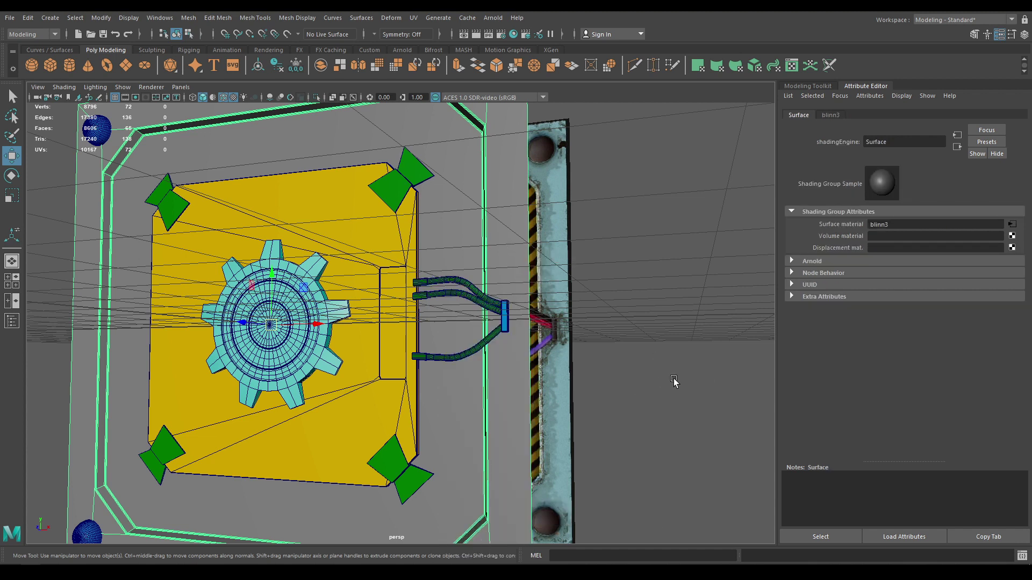
pyautogui.click(423, 364)
pyautogui.moveTo(422, 274); pyautogui.dragTo(504, 504, button='right')
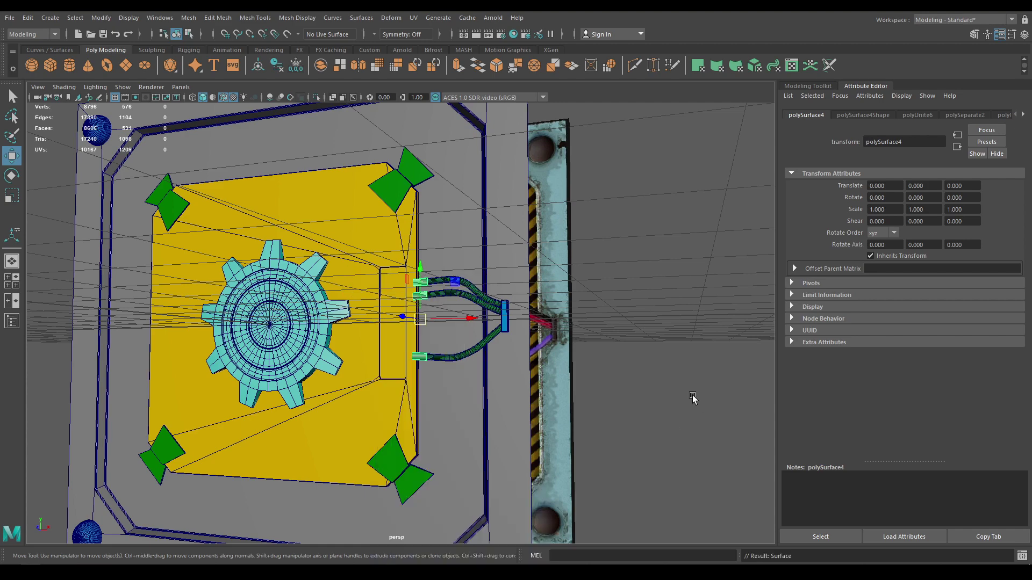
pyautogui.click(615, 409)
# - Assign a new Blinn material to the three cables and rename its shading group Cables
pyautogui.keyDown('alt'); pyautogui.moveTo(607, 411); pyautogui.dragTo(445, 414); pyautogui.keyUp('alt')
pyautogui.scroll(-3, 579, 411)
pyautogui.scroll(3, 468, 434)
pyautogui.click(418, 322)
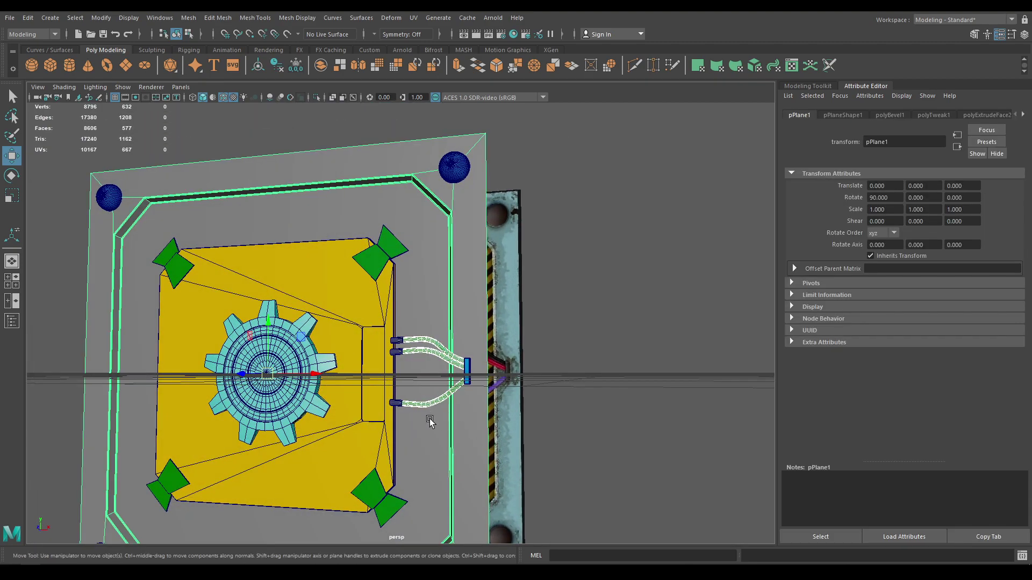
pyautogui.click(438, 399)
pyautogui.keyDown('alt'); pyautogui.moveTo(463, 436); pyautogui.dragTo(546, 434); pyautogui.keyUp('alt')
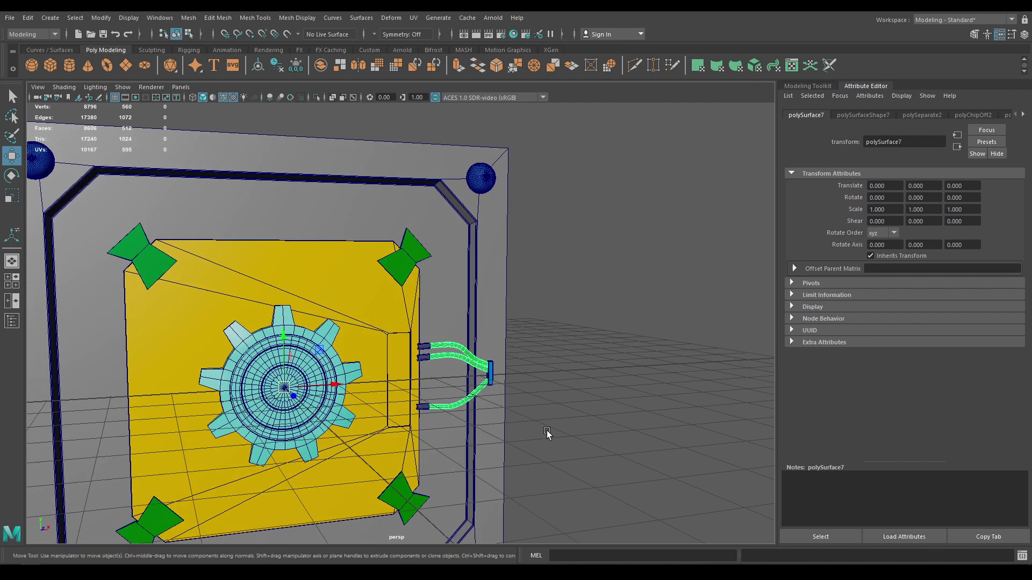
pyautogui.moveTo(603, 273); pyautogui.dragTo(672, 483, button='right')
pyautogui.doubleClick(881, 141)
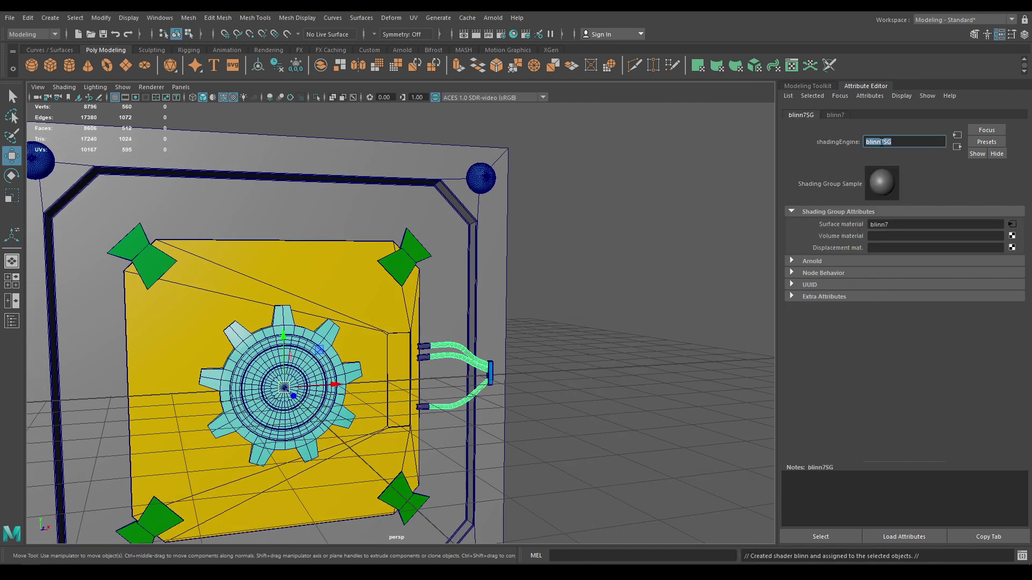
pyautogui.write('Cables')
pyautogui.press('Return')
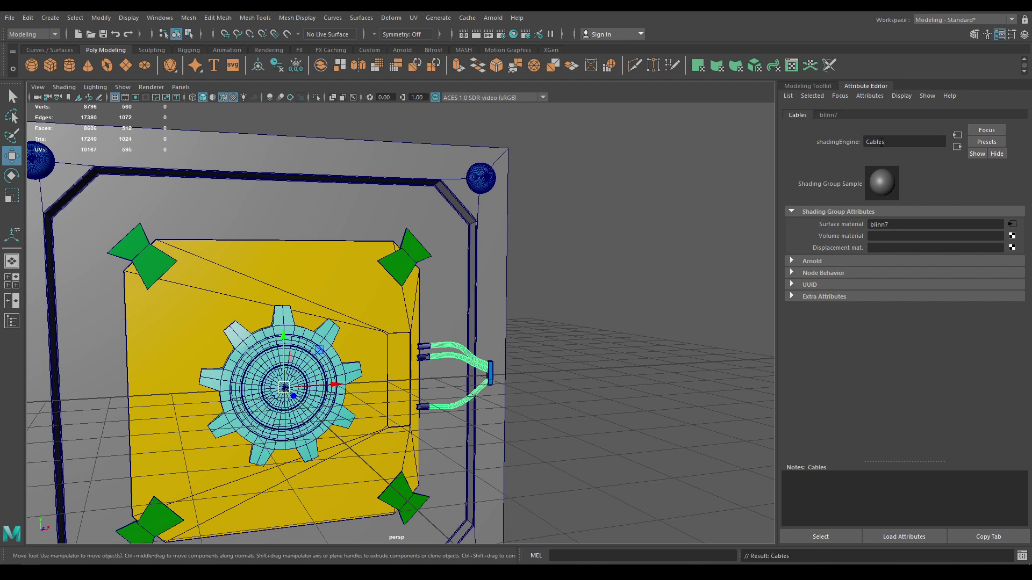
# - Set the cables' Blinn colour to red with hue about 356.63, saturation 1 and value 1
pyautogui.click(833, 116)
pyautogui.click(879, 237)
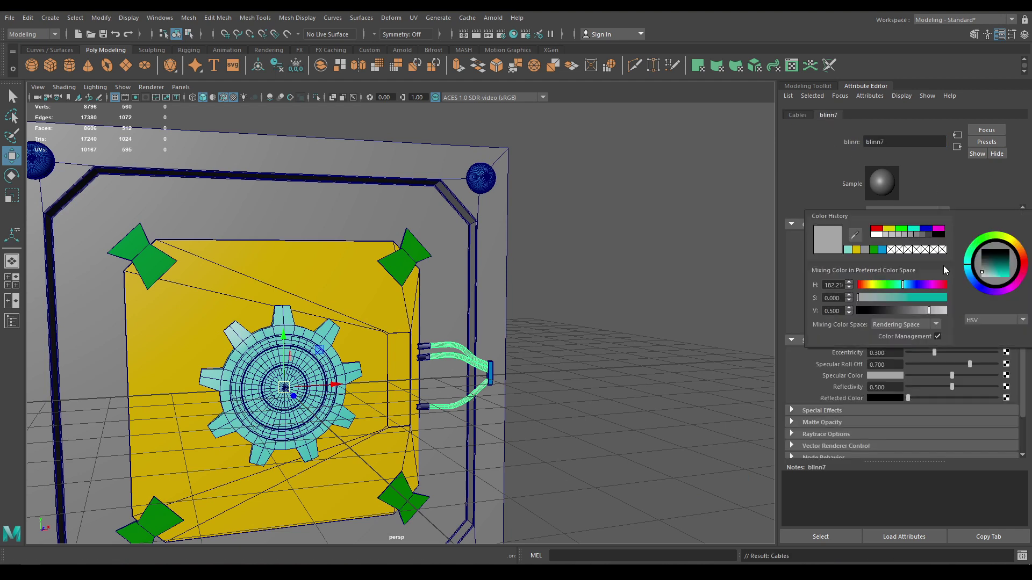
pyautogui.click(1022, 268)
pyautogui.moveTo(1004, 272); pyautogui.dragTo(1017, 282)
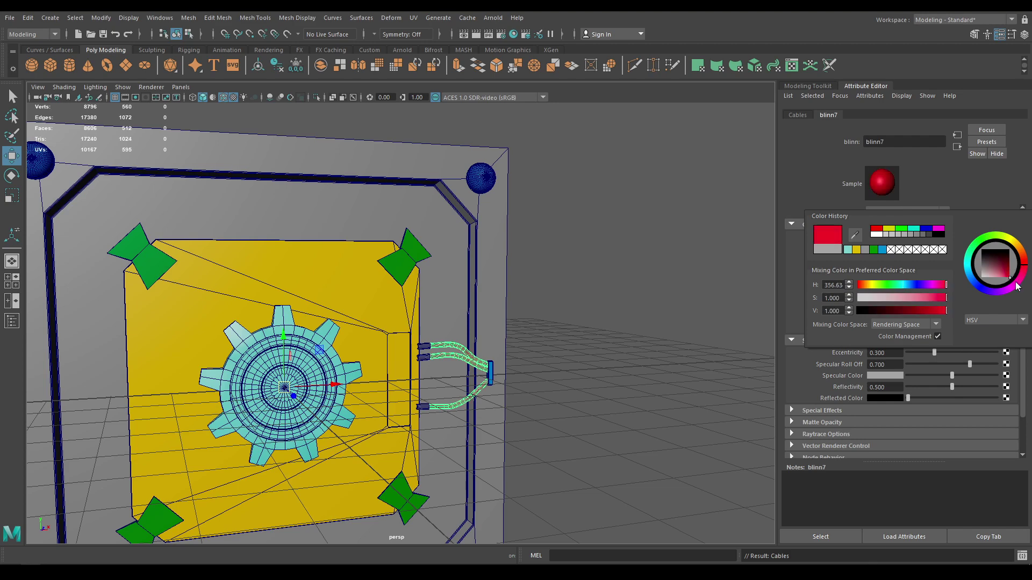
pyautogui.click(606, 283)
# - Turn off the wireframe overlay on the shaded model and view the whole coloured panel
pyautogui.scroll(-3, 606, 285)
pyautogui.moveTo(608, 293)
pyautogui.keyDown('alt'); pyautogui.mouseDown()
pyautogui.moveTo(529, 333)
pyautogui.moveTo(639, 307)
pyautogui.mouseUp(); pyautogui.keyUp('alt')
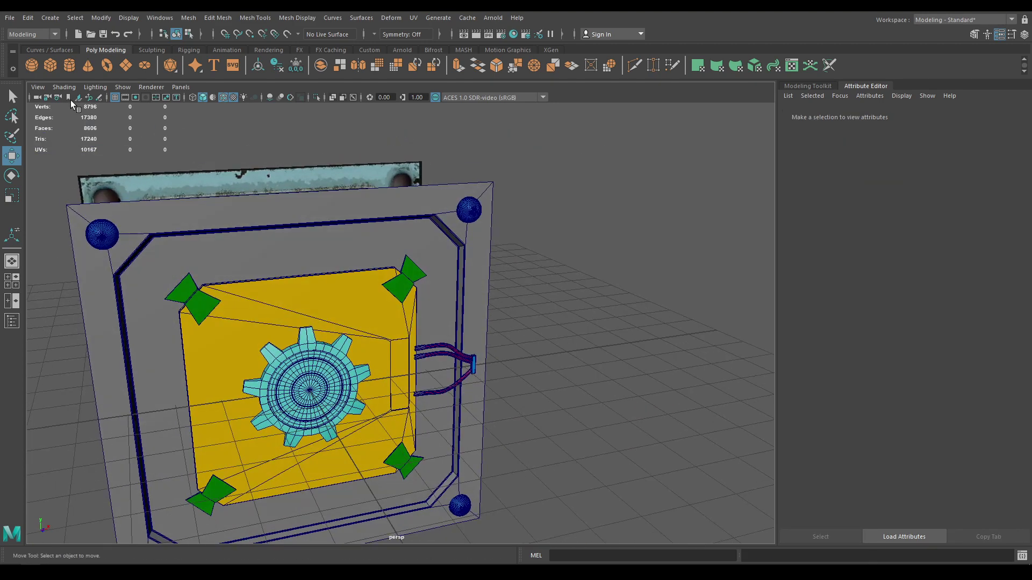
pyautogui.click(222, 98)
pyautogui.moveTo(289, 185)
pyautogui.keyDown('alt'); pyautogui.mouseDown()
pyautogui.moveTo(526, 191)
pyautogui.moveTo(536, 257)
pyautogui.moveTo(525, 259)
pyautogui.moveTo(555, 230)
pyautogui.moveTo(446, 228)
pyautogui.moveTo(588, 268)
pyautogui.mouseUp(); pyautogui.keyUp('alt')
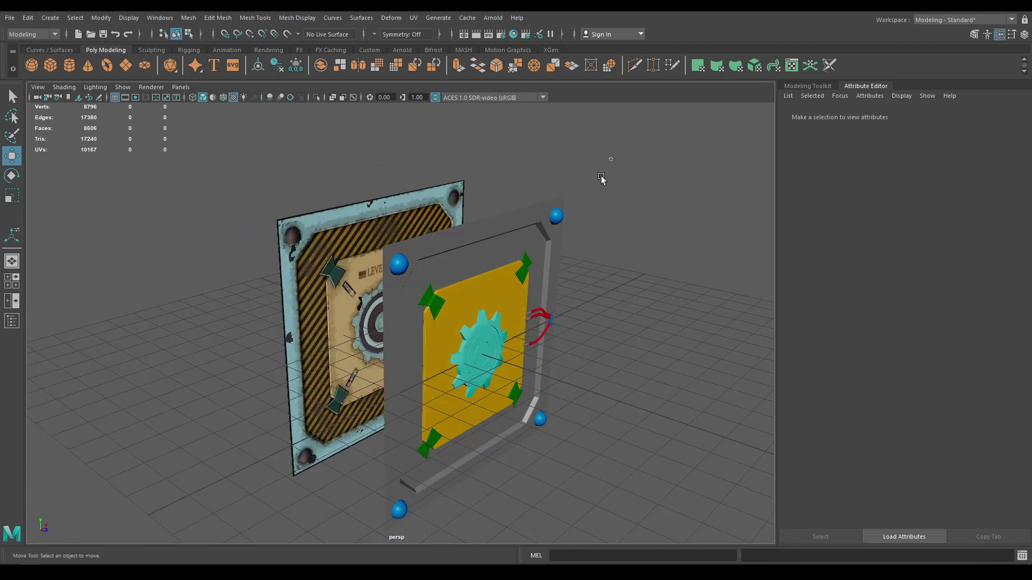
# - Select all parts of the panel model and export the selection as an FBX file named Panel_High in the scenes folder
pyautogui.moveTo(611, 158); pyautogui.dragTo(207, 543)
pyautogui.keyDown('alt'); pyautogui.moveTo(526, 328); pyautogui.dragTo(481, 317); pyautogui.keyUp('alt')
pyautogui.click(14, 20)
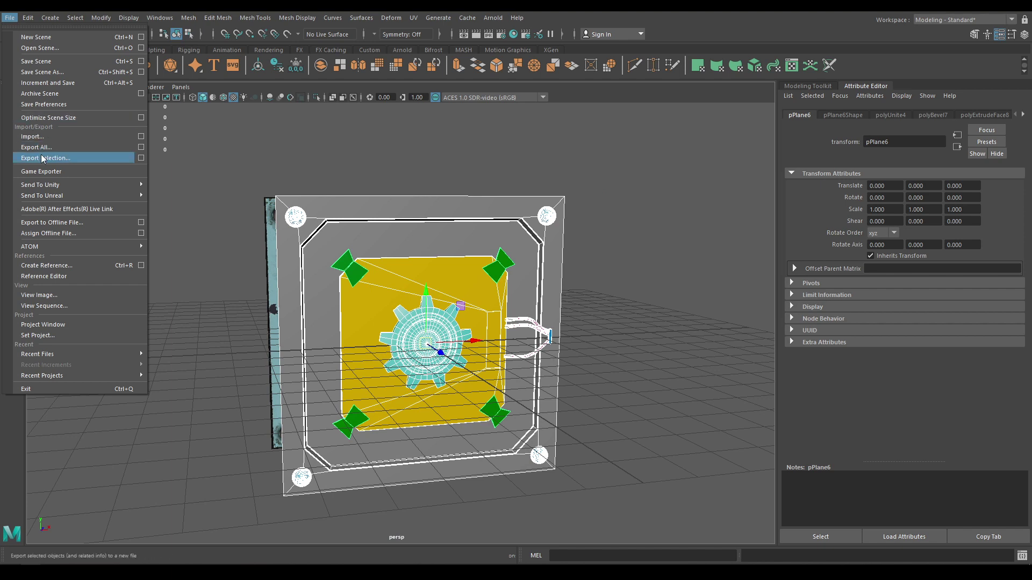
pyautogui.click(43, 159)
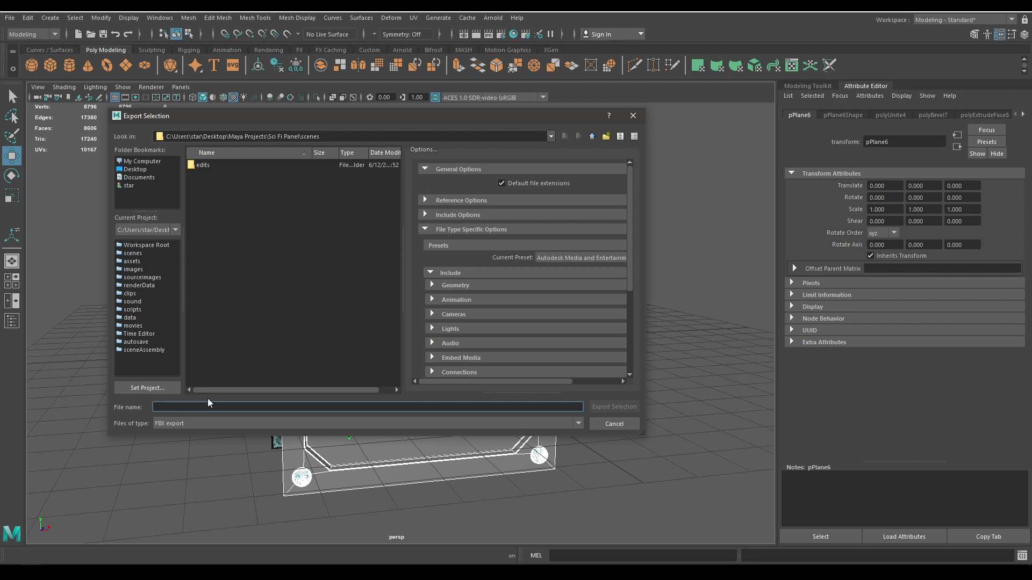
pyautogui.write('Pane')
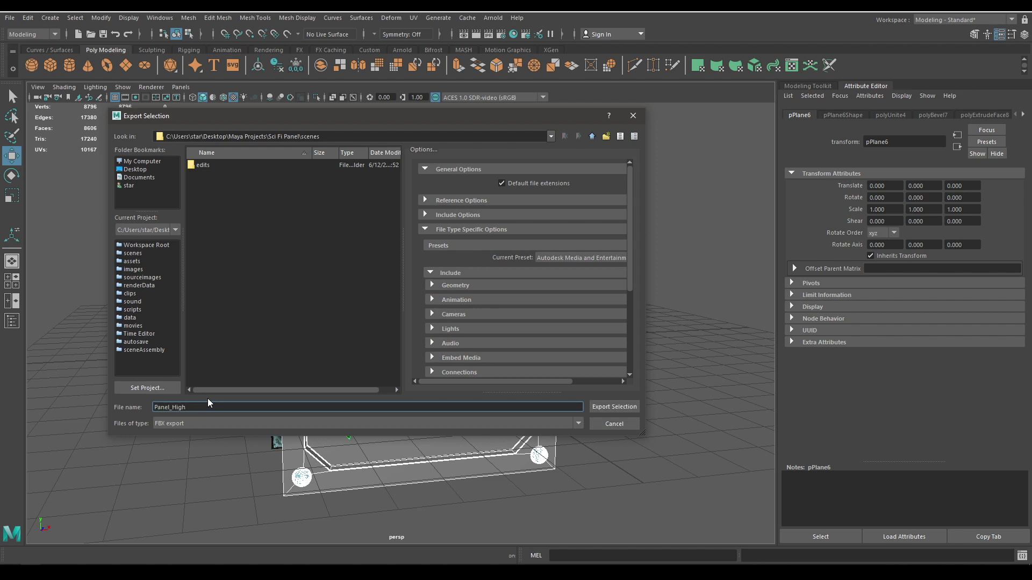
pyautogui.write('l_High')
pyautogui.press('Return')
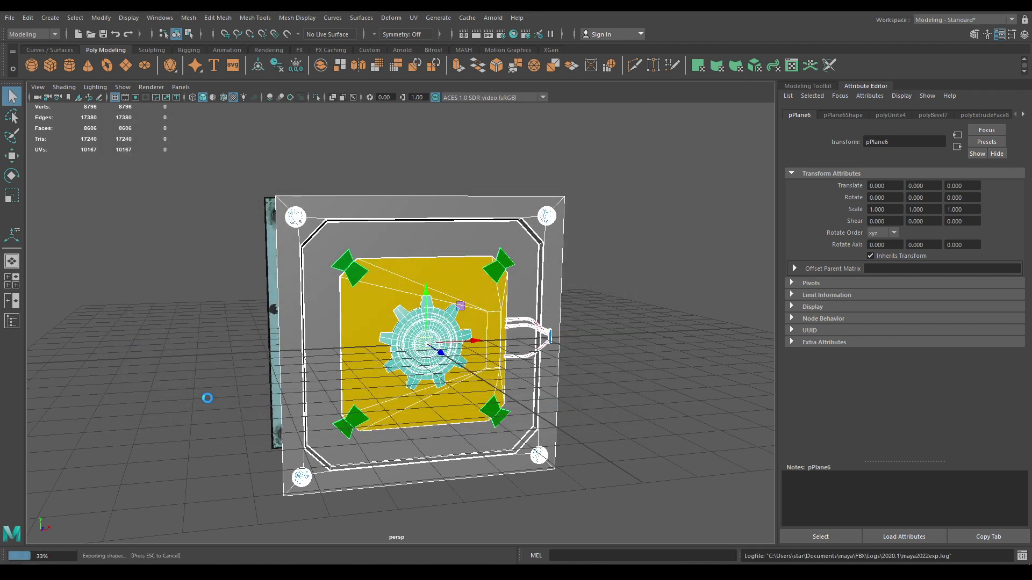
# - Clear the selection, switch to the front view and select all parts of the panel model
pyautogui.click(173, 289)
pyautogui.press('space')
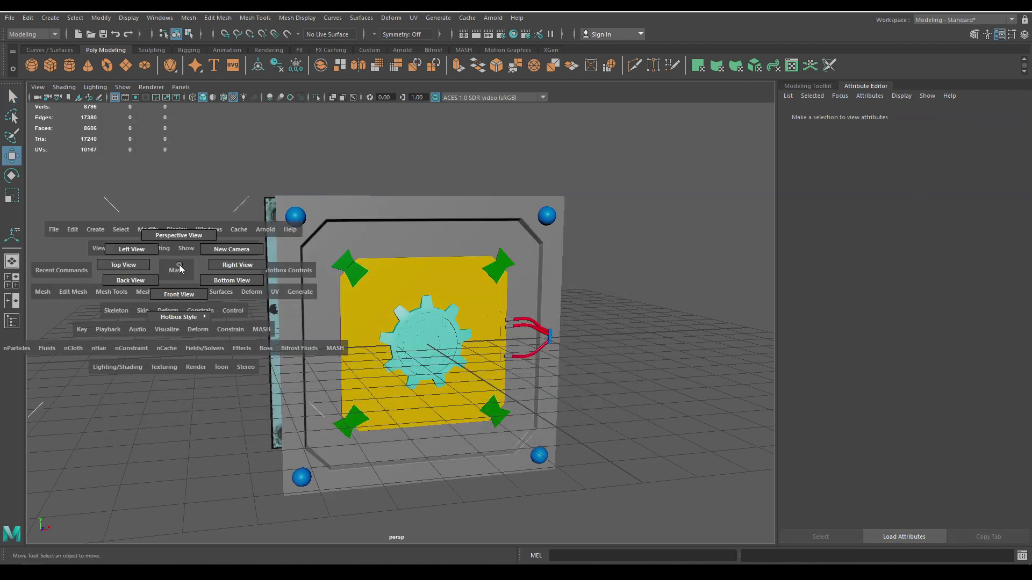
pyautogui.press('space')
pyautogui.moveTo(396, 265); pyautogui.dragTo(402, 293)
pyautogui.scroll(-5, 411, 254)
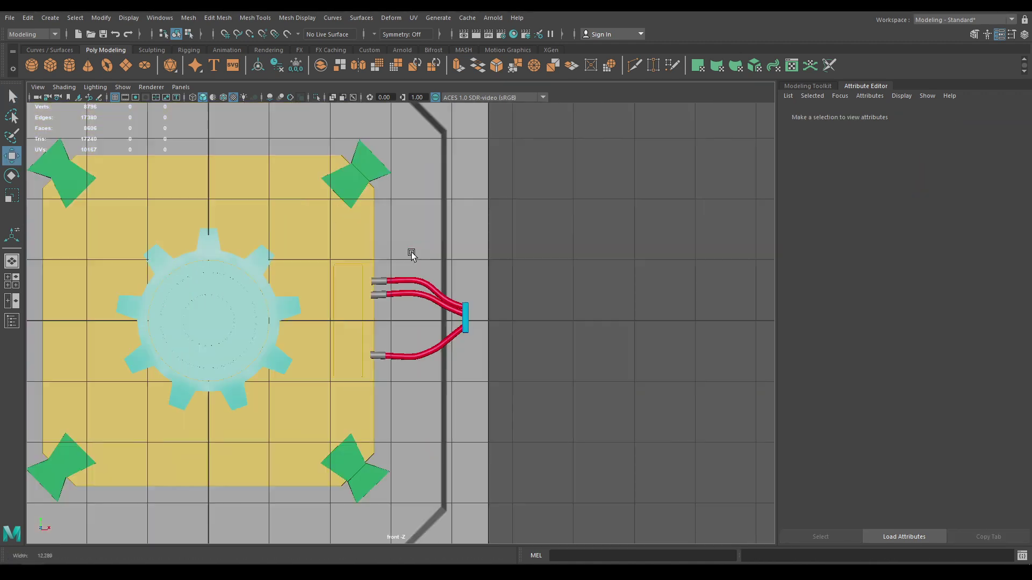
pyautogui.scroll(-5, 411, 254)
pyautogui.keyDown('alt'); pyautogui.moveTo(421, 243); pyautogui.dragTo(531, 224, button='middle'); pyautogui.keyUp('alt')
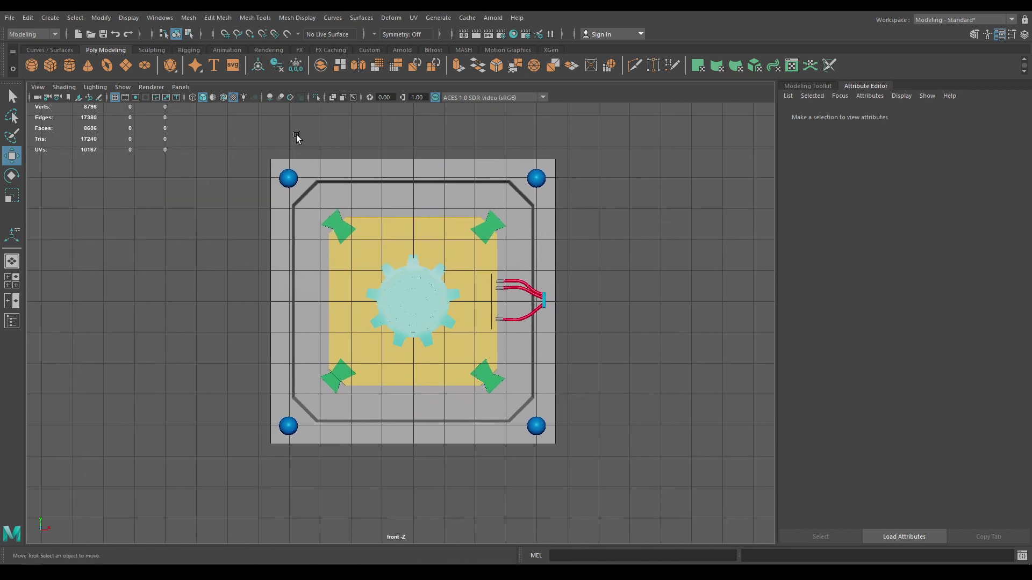
pyautogui.moveTo(245, 130); pyautogui.dragTo(595, 538)
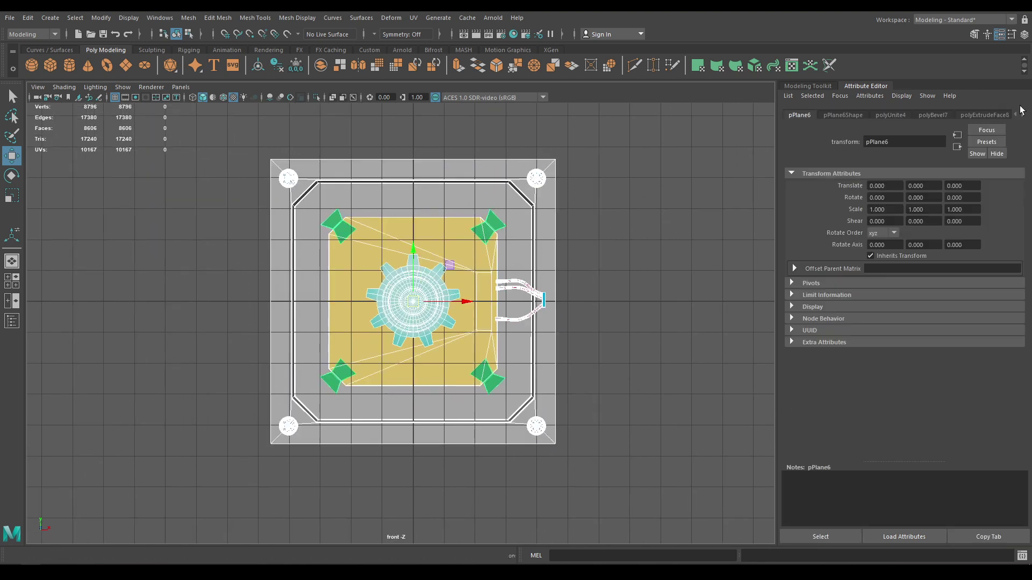
# - Create a display layer from the selected panel parts and name it High
pyautogui.click(1024, 34)
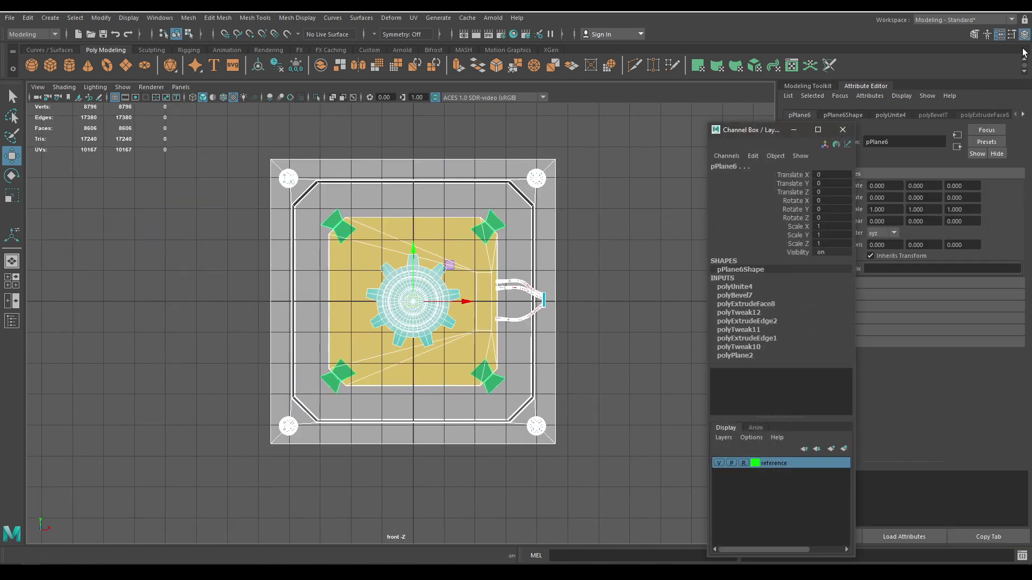
pyautogui.click(844, 449)
pyautogui.doubleClick(764, 462)
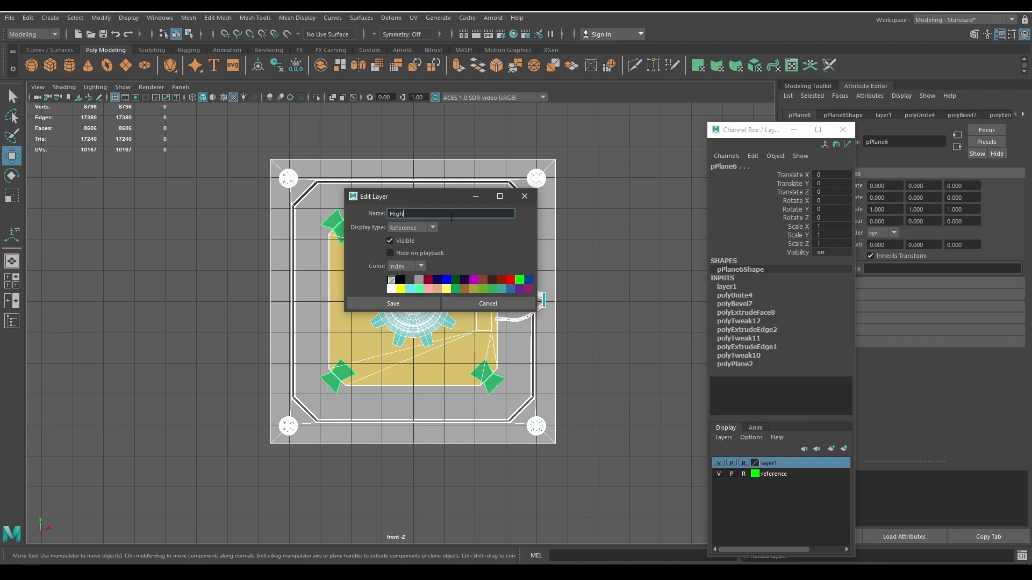
pyautogui.press('Return')
pyautogui.click(374, 306)
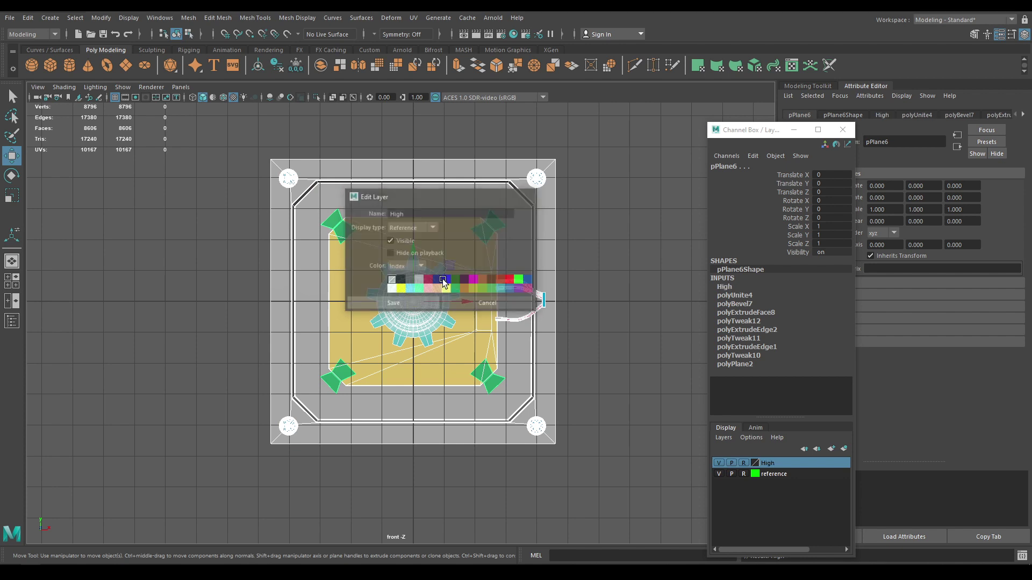
pyautogui.click(842, 130)
# - Create a polygon plane at the origin and rotate it 90 degrees about X to stand upright
pyautogui.click(672, 227)
pyautogui.keyDown('shift'); pyautogui.moveTo(673, 227); pyautogui.dragTo(613, 212, button='right'); pyautogui.keyUp('shift')
pyautogui.press('e')
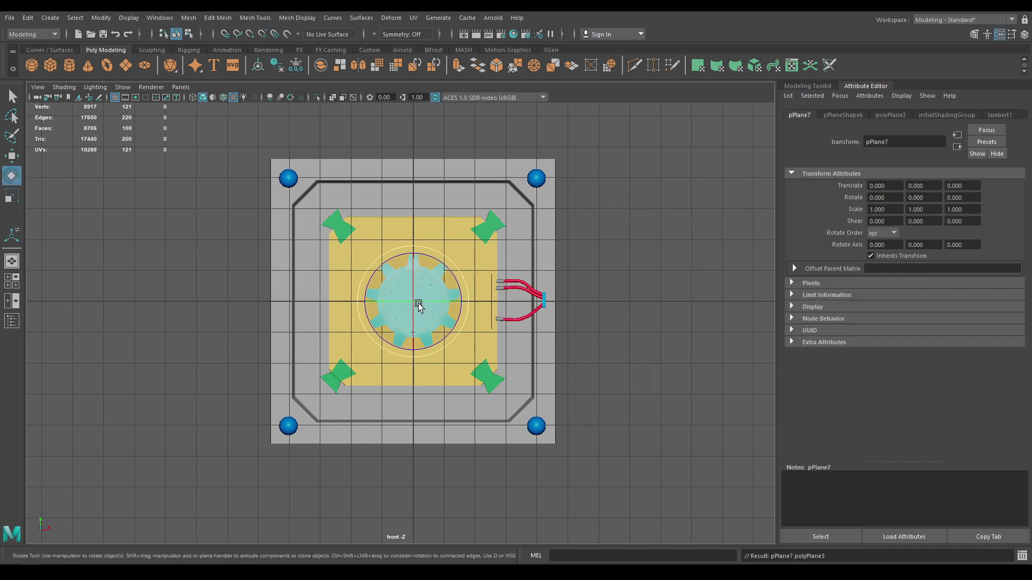
pyautogui.moveTo(412, 285); pyautogui.dragTo(395, 355)
pyautogui.press('w')
pyautogui.press('6')
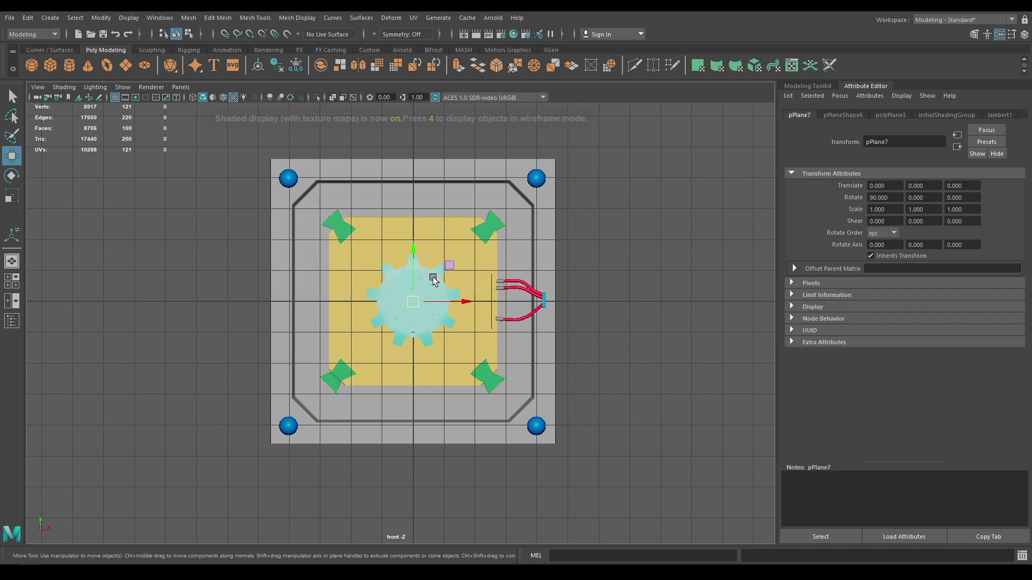
# - Set the new plane's width and height subdivisions to 1
pyautogui.press('t')
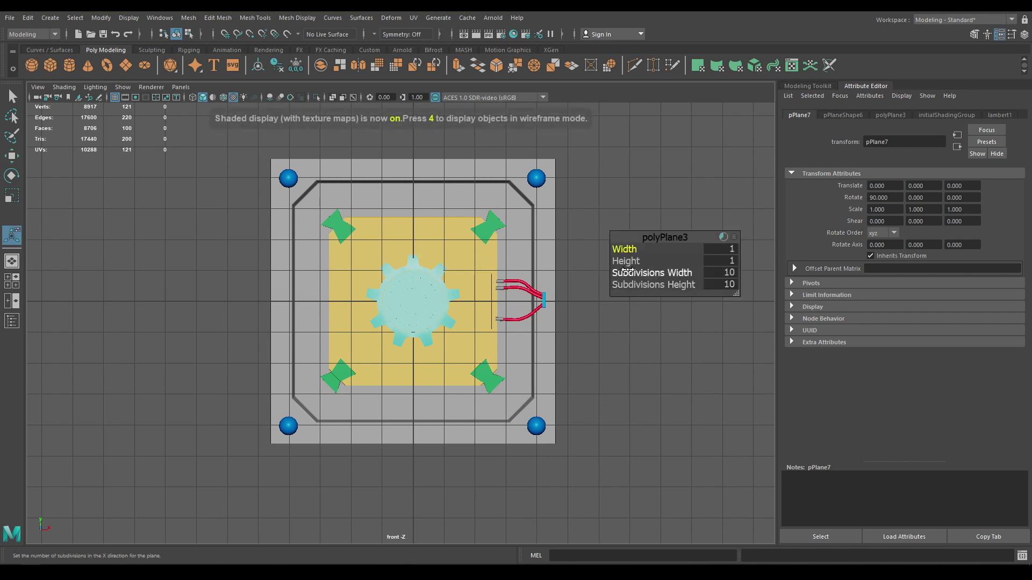
pyautogui.click(725, 272)
pyautogui.write('1')
pyautogui.press('Tab')
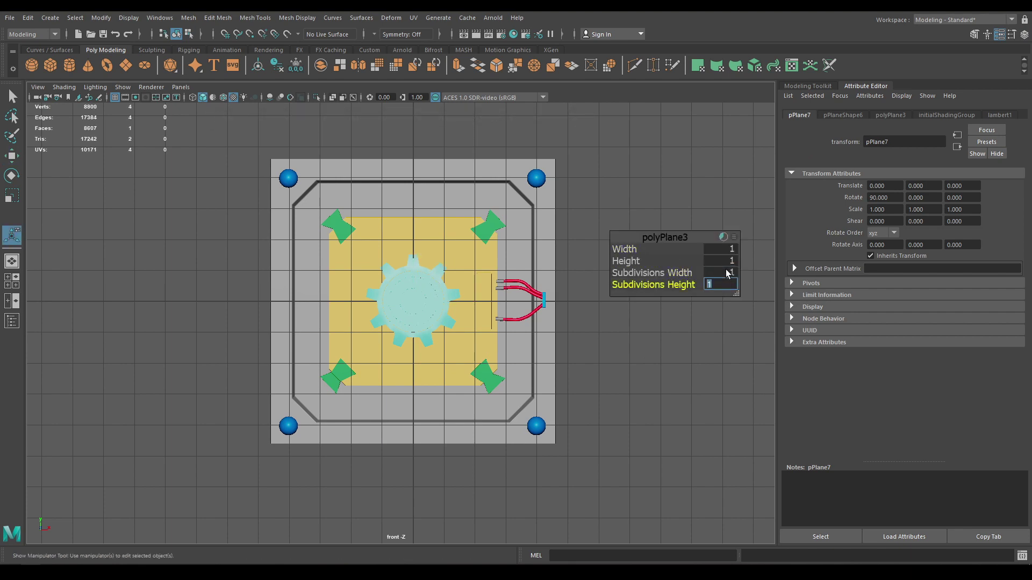
# - Match the plane to the reference panel's outline by setting its width and height to 9.2
pyautogui.keyDown('alt'); pyautogui.moveTo(592, 198); pyautogui.dragTo(616, 258, button='middle'); pyautogui.keyUp('alt')
pyautogui.press('4')
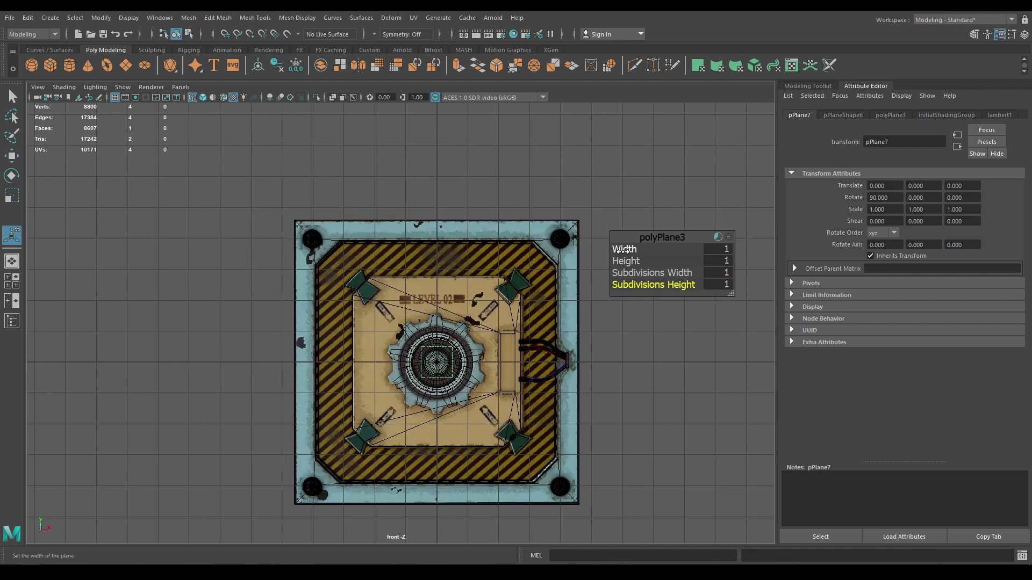
pyautogui.moveTo(623, 250); pyautogui.dragTo(774, 248)
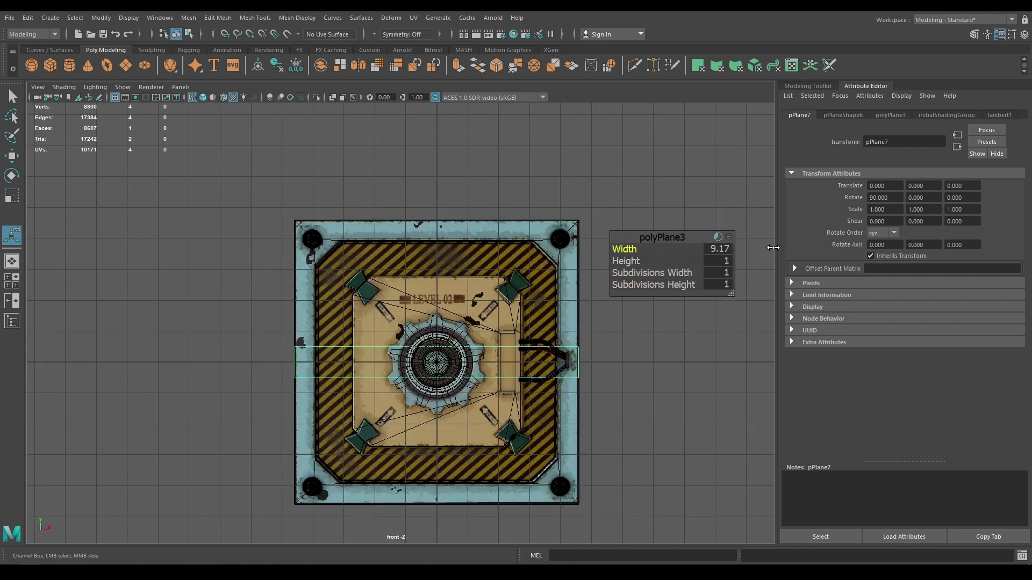
pyautogui.click(711, 248)
pyautogui.write('9')
pyautogui.press('Return')
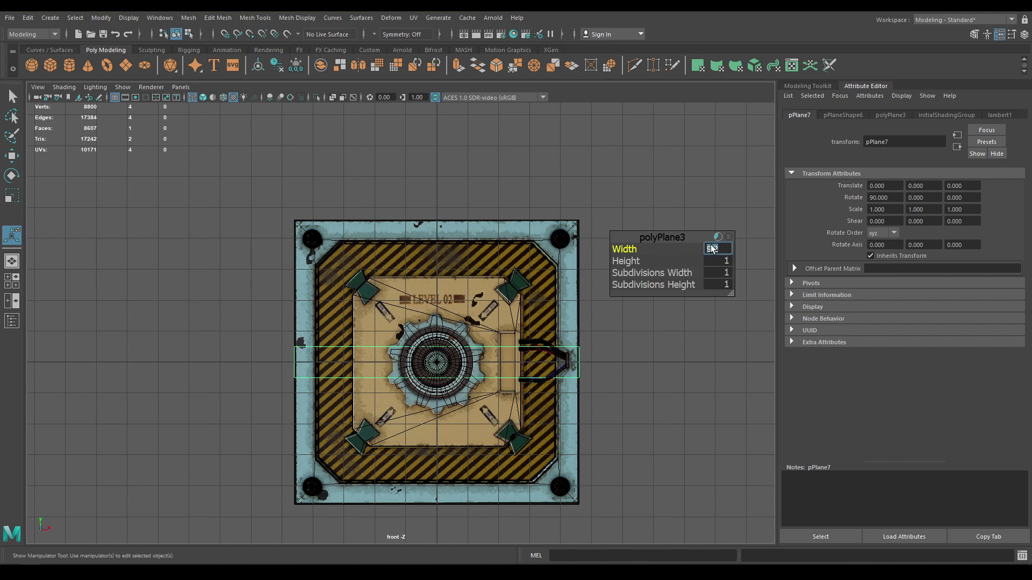
pyautogui.click(719, 262)
pyautogui.write('9.2')
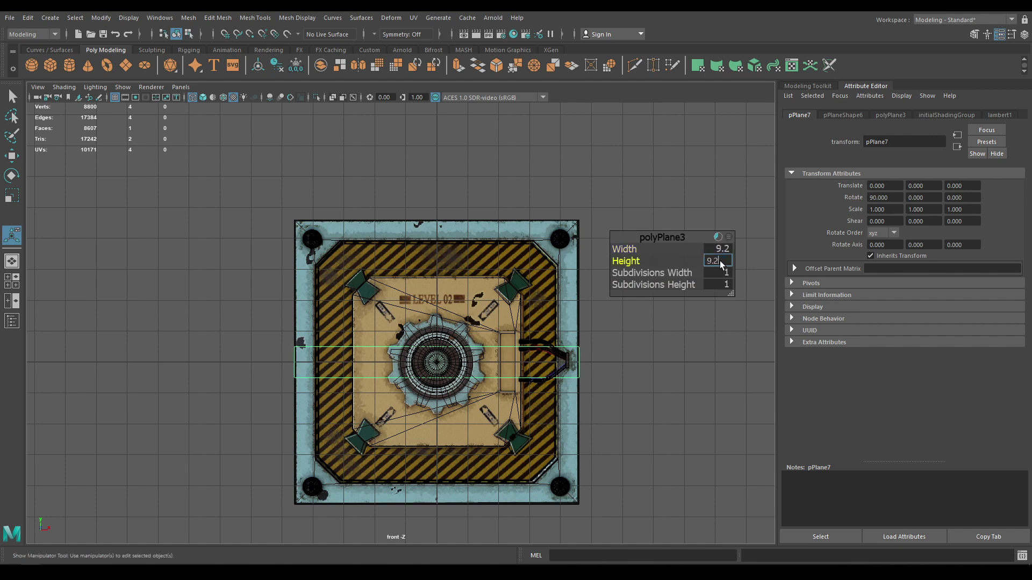
pyautogui.press('Return')
pyautogui.press('Return')
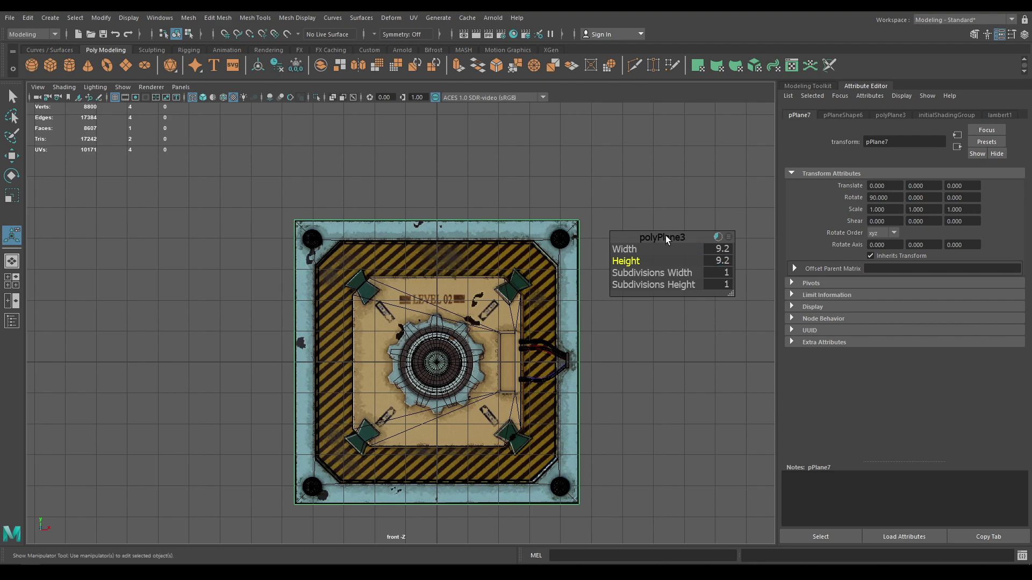
# - Turn on wireframe over the shaded models and move the plane behind the panel to Translate Z -0.186
pyautogui.press('w')
pyautogui.press('space')
pyautogui.moveTo(627, 233)
pyautogui.mouseDown()
pyautogui.moveTo(608, 154)
pyautogui.moveTo(606, 236)
pyautogui.moveTo(652, 253)
pyautogui.moveTo(679, 246)
pyautogui.moveTo(664, 240)
pyautogui.moveTo(665, 325)
pyautogui.moveTo(631, 336)
pyautogui.mouseUp()
pyautogui.press('6')
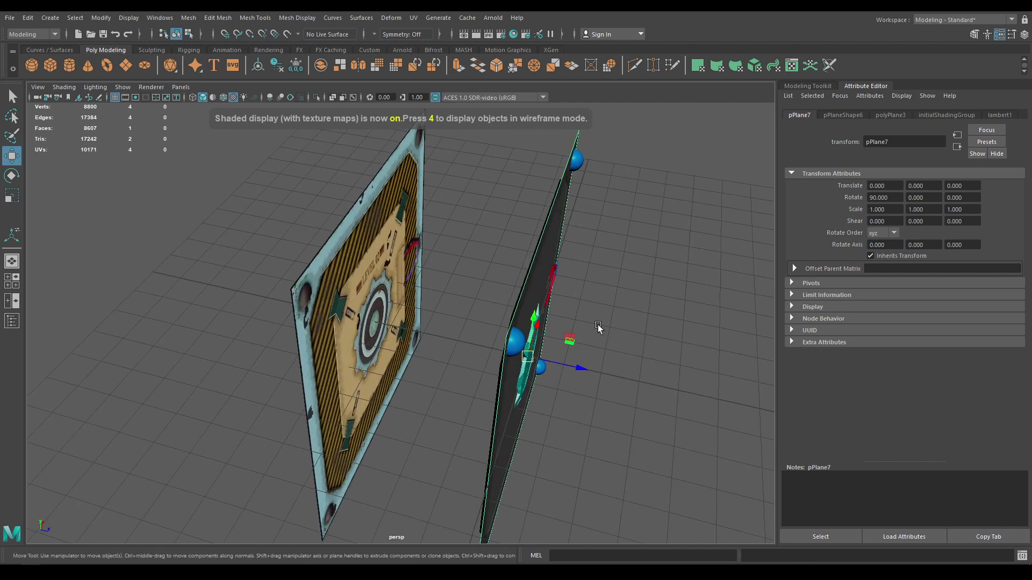
pyautogui.click(223, 97)
pyautogui.moveTo(443, 237)
pyautogui.keyDown('alt'); pyautogui.mouseDown()
pyautogui.moveTo(489, 218)
pyautogui.moveTo(463, 212)
pyautogui.mouseUp(); pyautogui.keyUp('alt')
pyautogui.moveTo(593, 345); pyautogui.dragTo(578, 343)
pyautogui.keyDown('alt'); pyautogui.moveTo(620, 259); pyautogui.dragTo(605, 352); pyautogui.keyUp('alt')
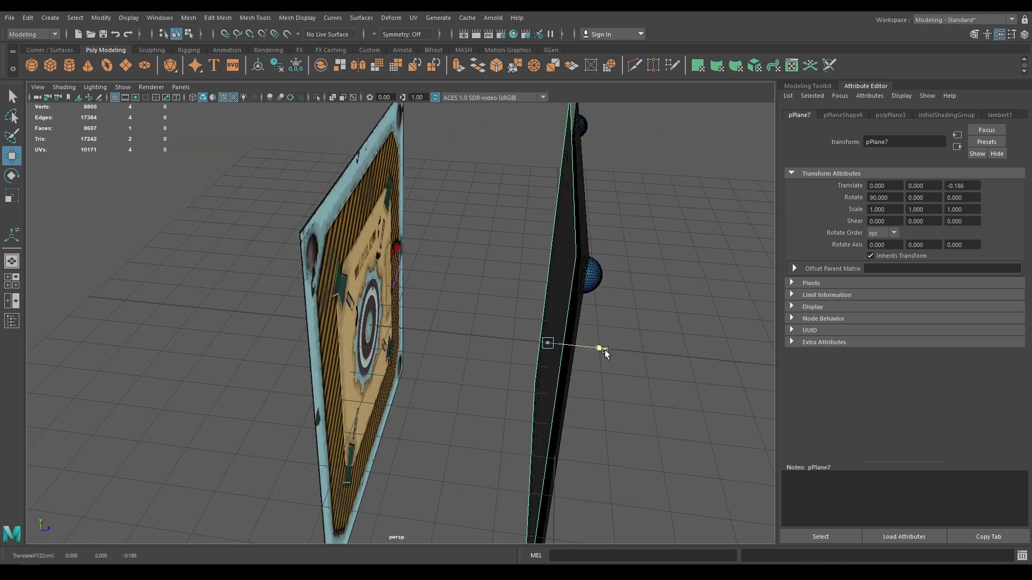
pyautogui.keyDown('alt'); pyautogui.moveTo(604, 352); pyautogui.dragTo(475, 211); pyautogui.keyUp('alt')
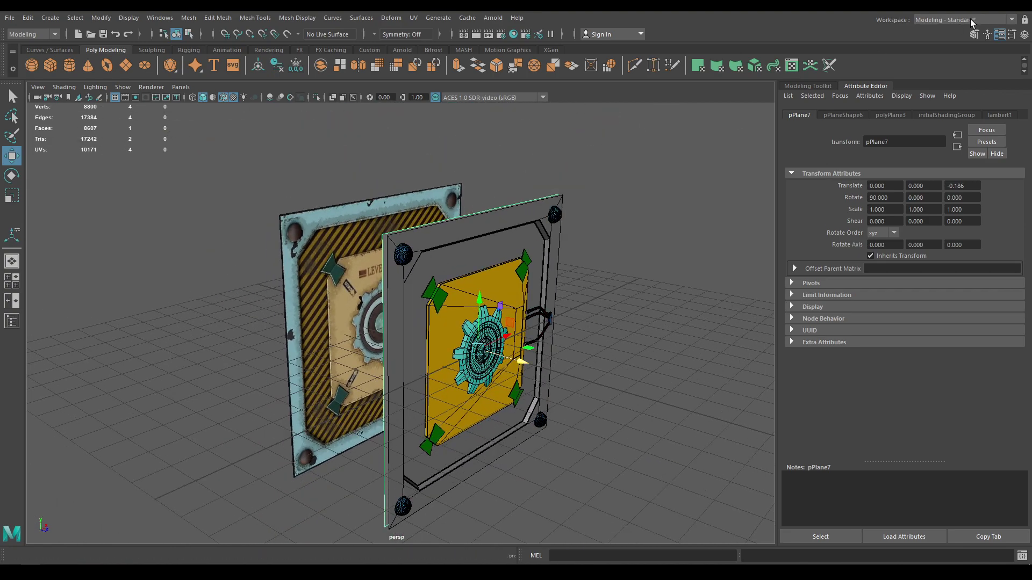
# - Change the workspace to UV Editing with the low-poly plane still selected
pyautogui.click(806, 170)
pyautogui.keyDown('alt'); pyautogui.moveTo(704, 131); pyautogui.dragTo(637, 174); pyautogui.keyUp('alt')
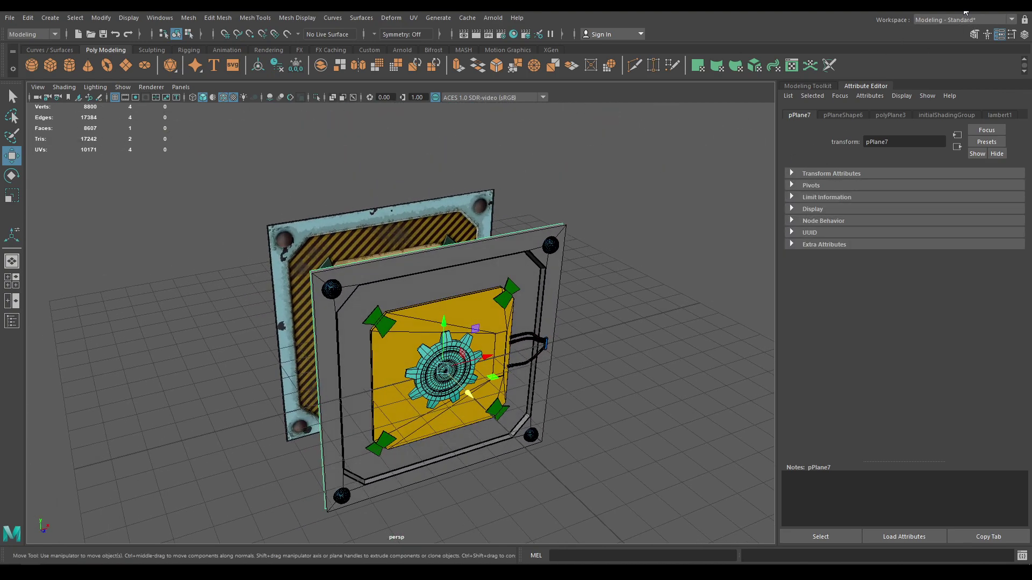
pyautogui.click(975, 20)
pyautogui.click(956, 85)
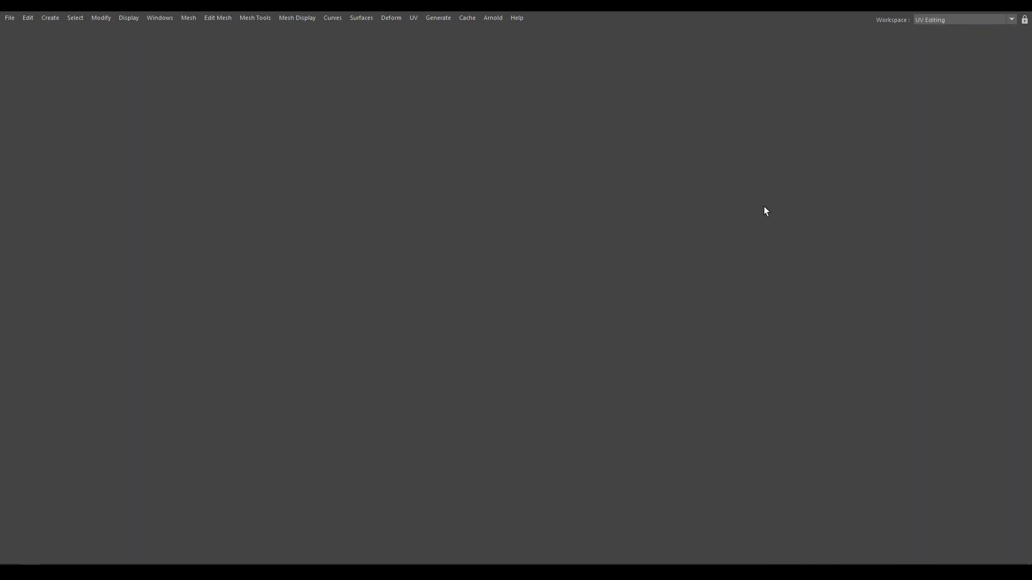
pyautogui.scroll(3, 391, 333)
# - Apply automatic UV mapping to the low-poly plane and return to object selection
pyautogui.click(540, 96)
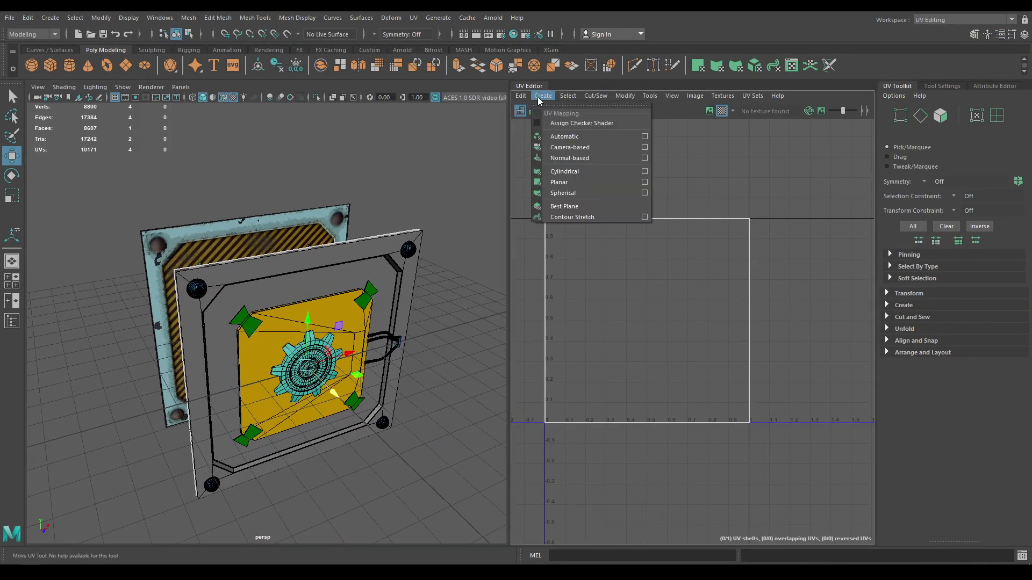
pyautogui.keyDown('alt'); pyautogui.moveTo(434, 223); pyautogui.dragTo(389, 234); pyautogui.keyUp('alt')
pyautogui.click(541, 95)
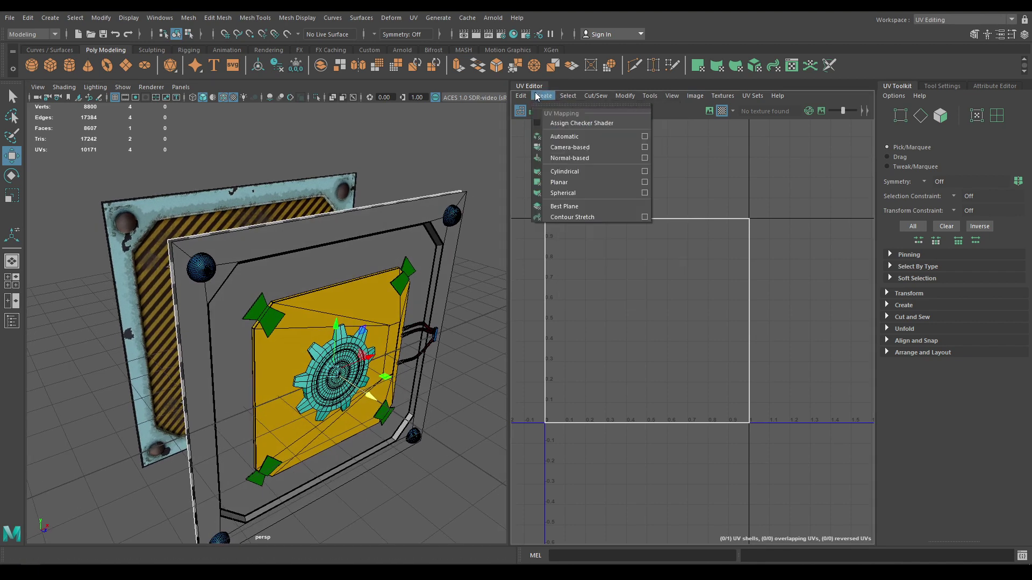
pyautogui.click(553, 136)
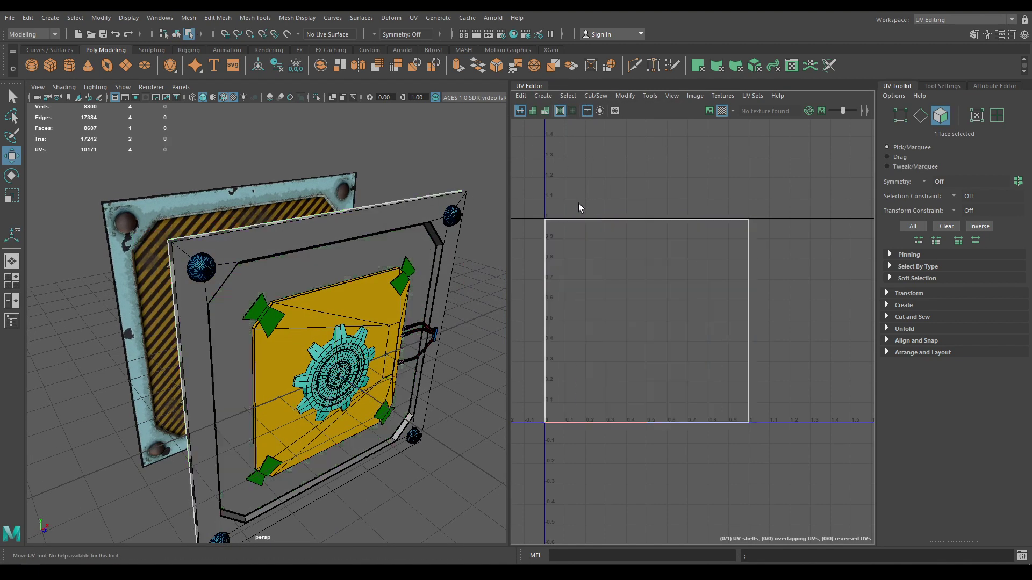
pyautogui.keyDown('shift'); pyautogui.moveTo(774, 188); pyautogui.dragTo(672, 240, button='right'); pyautogui.keyUp('shift')
pyautogui.moveTo(306, 209); pyautogui.dragTo(415, 166, button='right')
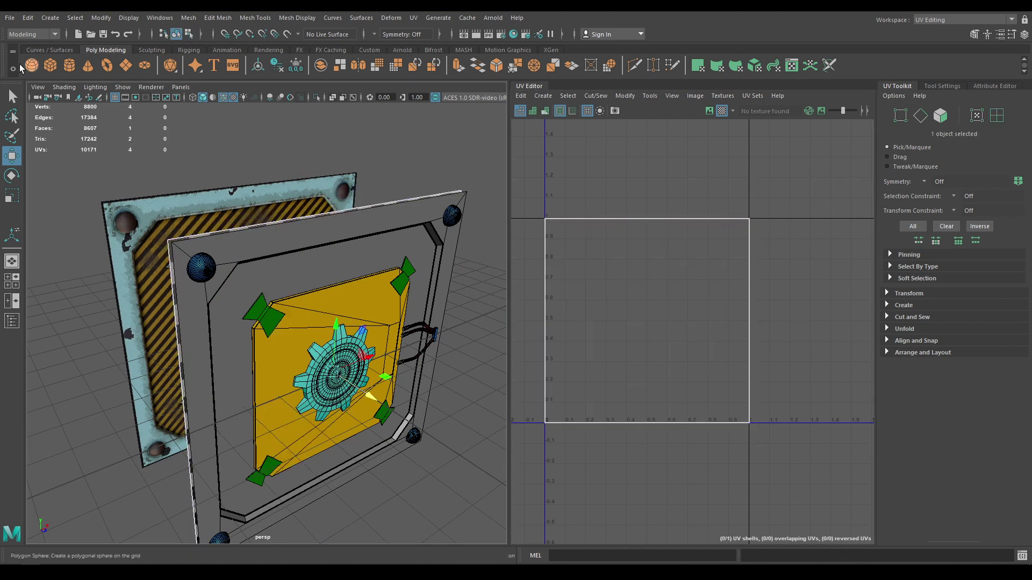
# - Export the selected plane as an FBX file named Panel_Low in the scenes folder
pyautogui.click(10, 18)
pyautogui.click(52, 162)
pyautogui.write('Pa')
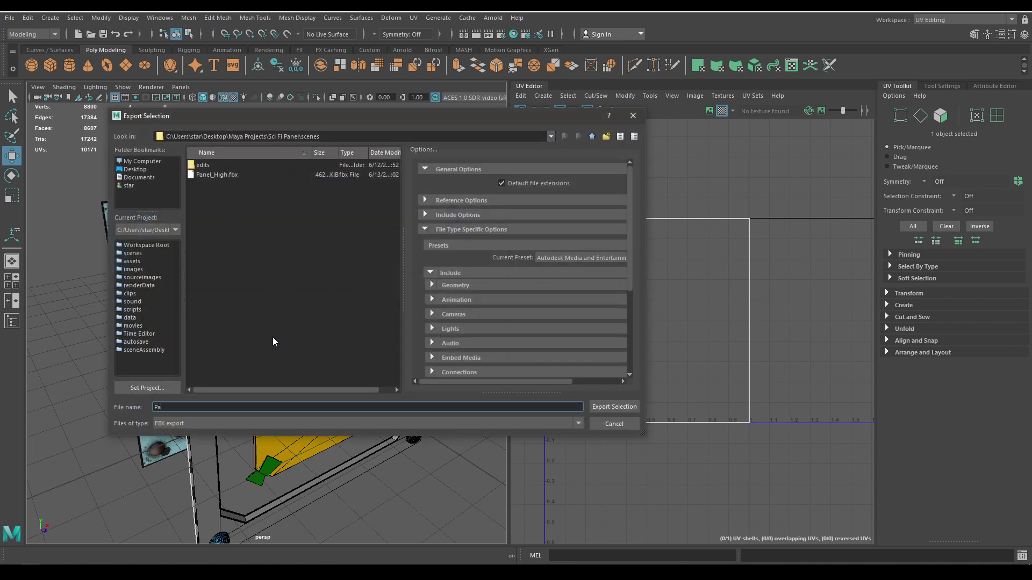
pyautogui.write('nel_low')
pyautogui.write('L')
pyautogui.press('Return')
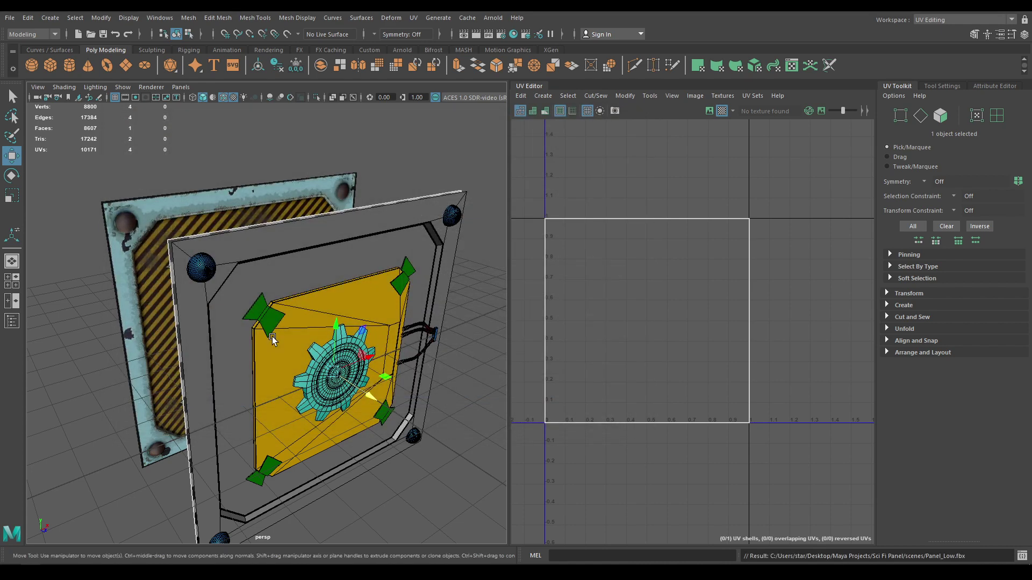
pyautogui.scroll(-3, 311, 316)
pyautogui.keyDown('alt'); pyautogui.moveTo(311, 316); pyautogui.dragTo(356, 317); pyautogui.keyUp('alt')
pyautogui.click(403, 300)
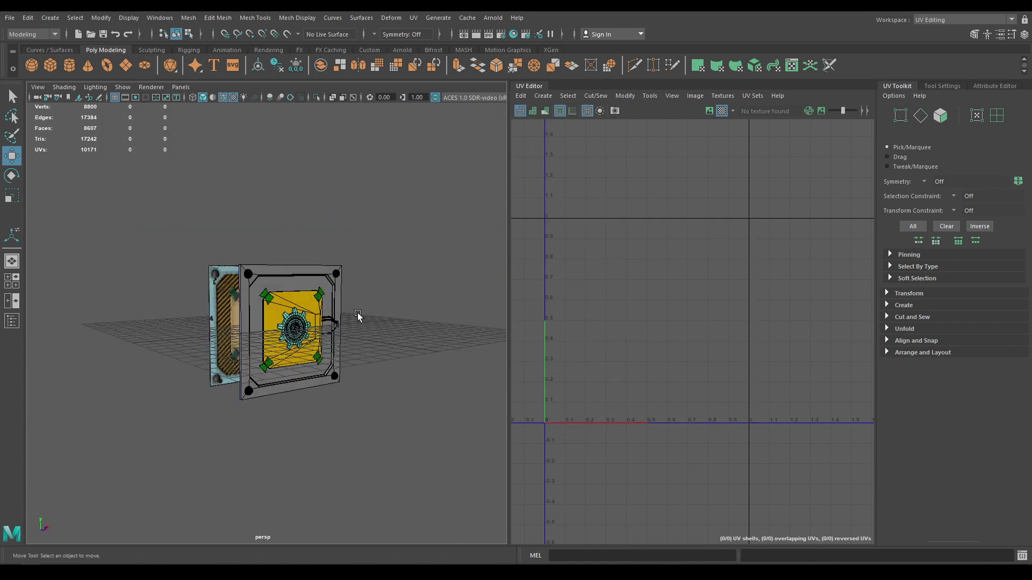
pyautogui.scroll(3, 355, 365)
pyautogui.keyDown('alt'); pyautogui.moveTo(400, 211); pyautogui.dragTo(348, 245); pyautogui.keyUp('alt')
pyautogui.click(295, 241)
pyautogui.click(461, 311)
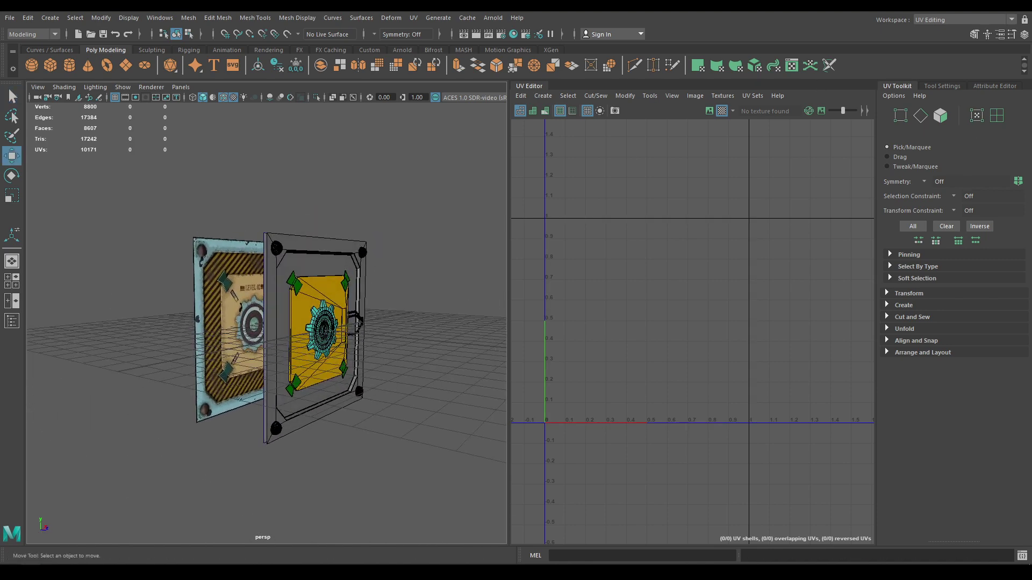